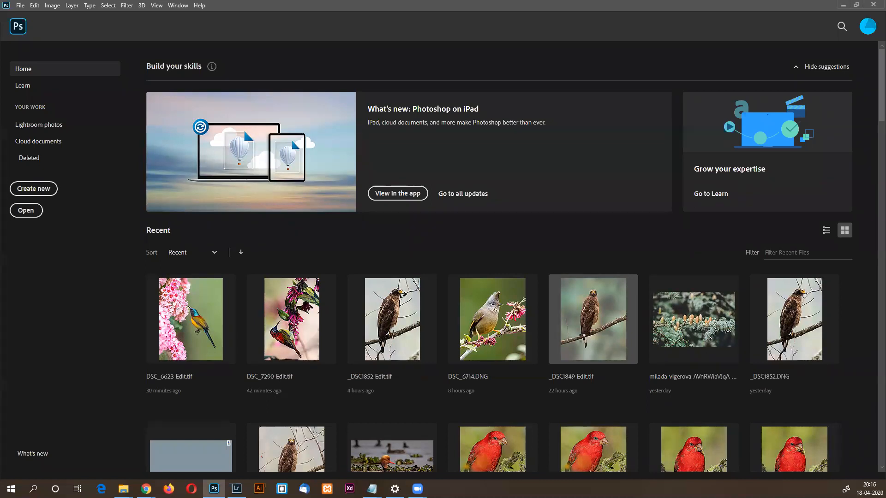
Open _DSC1849-Edit.tif, collapse Group 1, and hide every layer above the Background.
{"action": "left_click", "coordinate": [580, 340]}
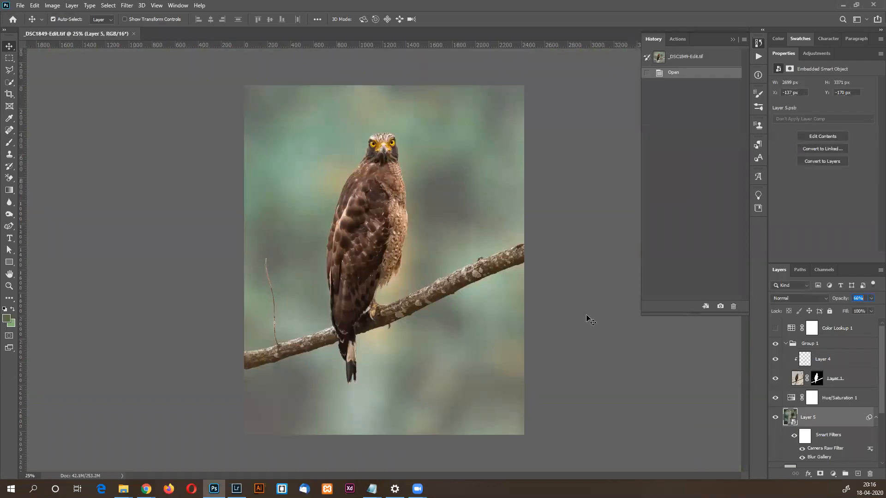
{"action": "left_click", "coordinate": [786, 344]}
{"action": "left_click", "coordinate": [776, 343]}
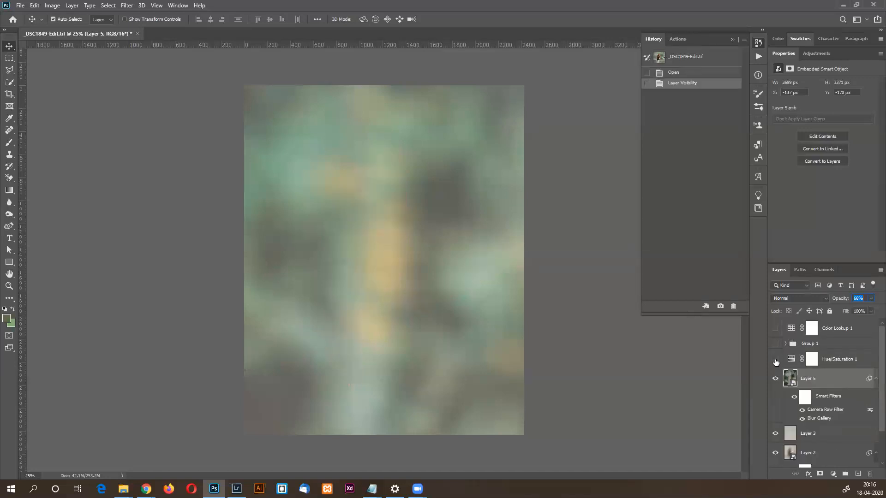
{"action": "left_click", "coordinate": [776, 359]}
{"action": "left_click", "coordinate": [776, 379]}
{"action": "left_click", "coordinate": [776, 434]}
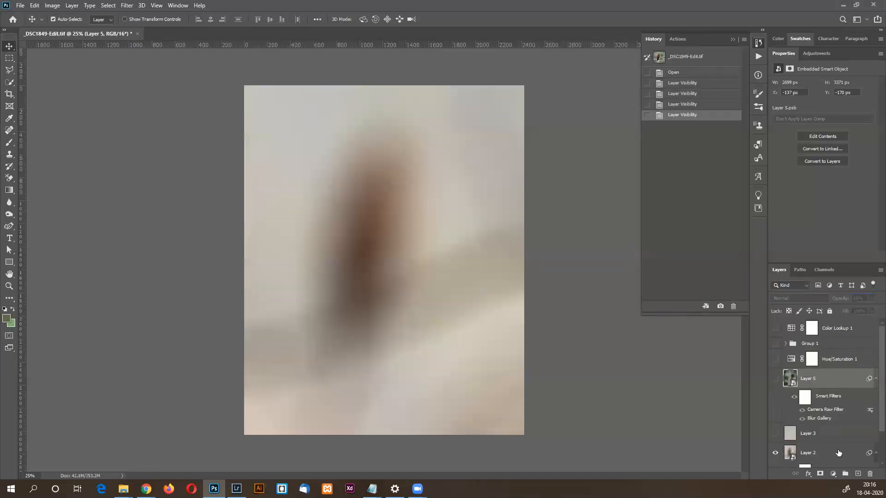
{"action": "scroll", "coordinate": [872, 447], "scroll_direction": "down", "scroll_amount": 2}
{"action": "left_click", "coordinate": [776, 412]}
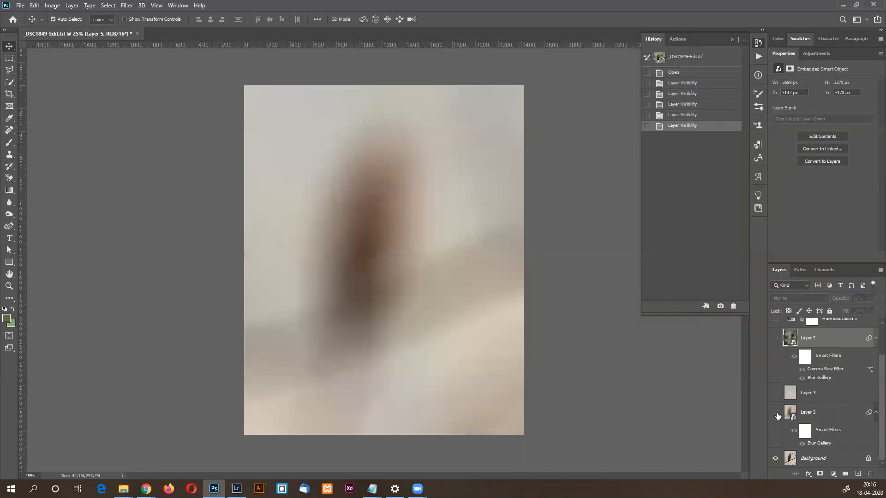
{"action": "double_click", "coordinate": [781, 53]}
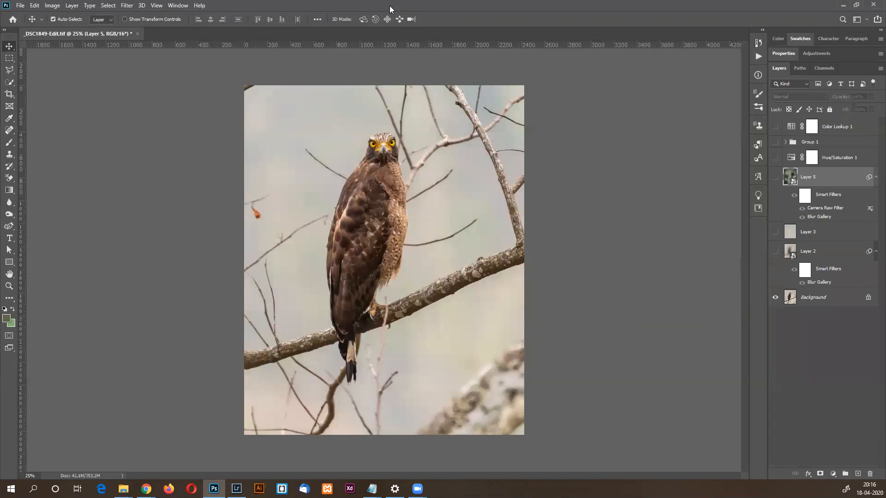
{"action": "left_click", "coordinate": [179, 6]}
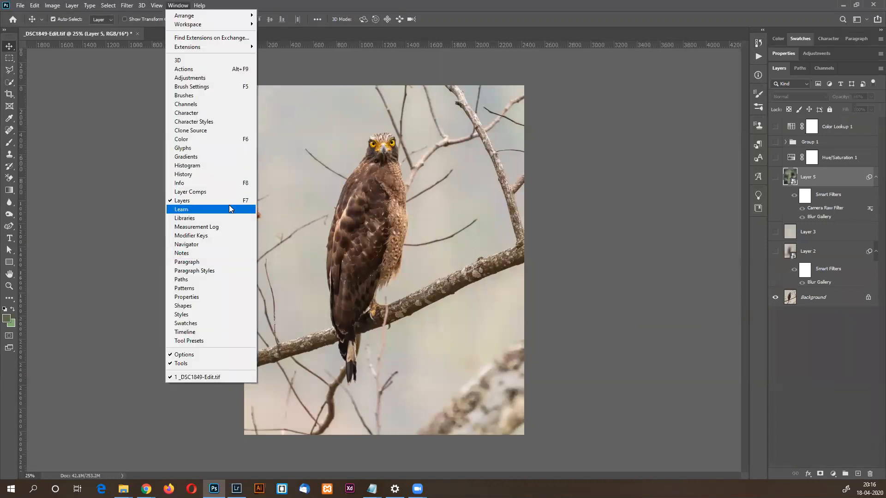
{"action": "left_click", "coordinate": [675, 245]}
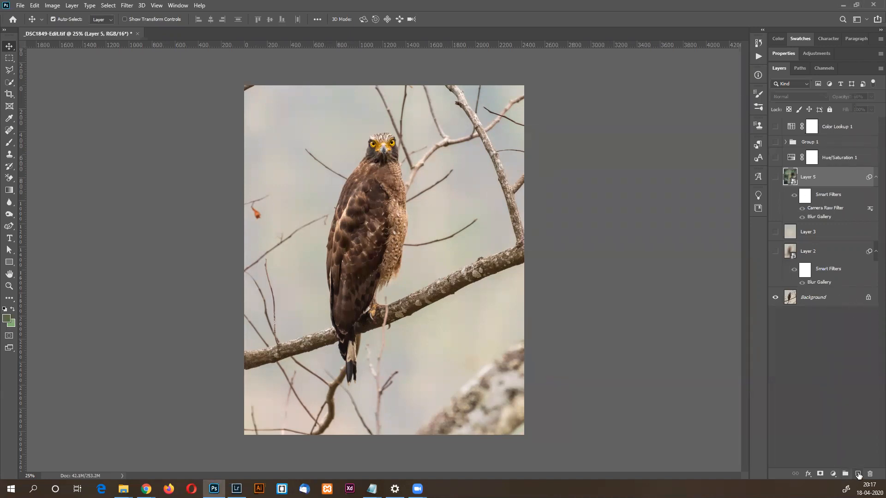
Add a new empty layer and place it at the very top of the layer stack.
{"action": "left_click", "coordinate": [858, 474]}
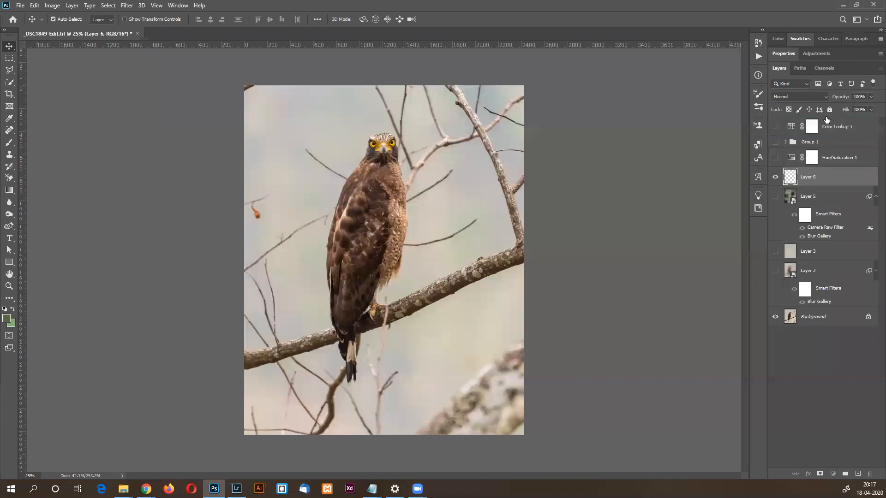
{"action": "left_click_drag", "start_coordinate": [825, 177], "coordinate": [826, 120]}
Group all layers from Color Lookup 1 down to Layer 2 and hide the group.
{"action": "left_click", "coordinate": [828, 148]}
{"action": "left_click", "coordinate": [819, 273], "text": "shift"}
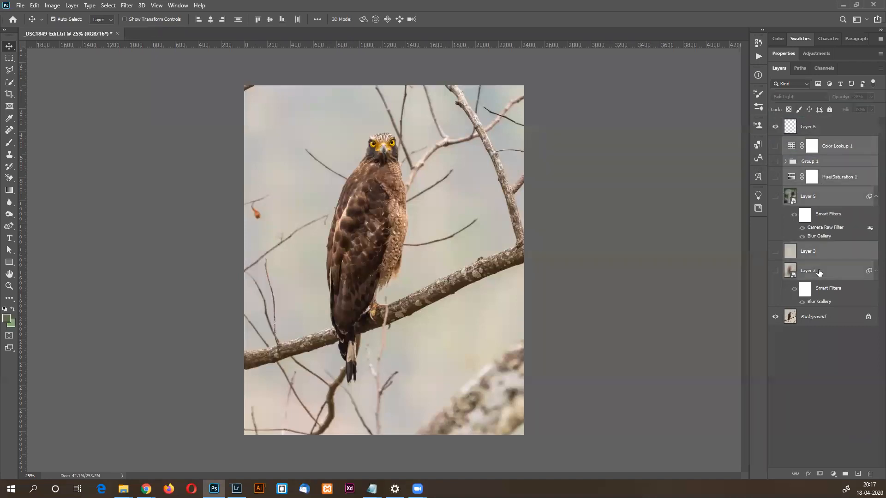
{"action": "key", "text": "ctrl"}
{"action": "key", "text": "ctrl+g"}
{"action": "left_click", "coordinate": [776, 143]}
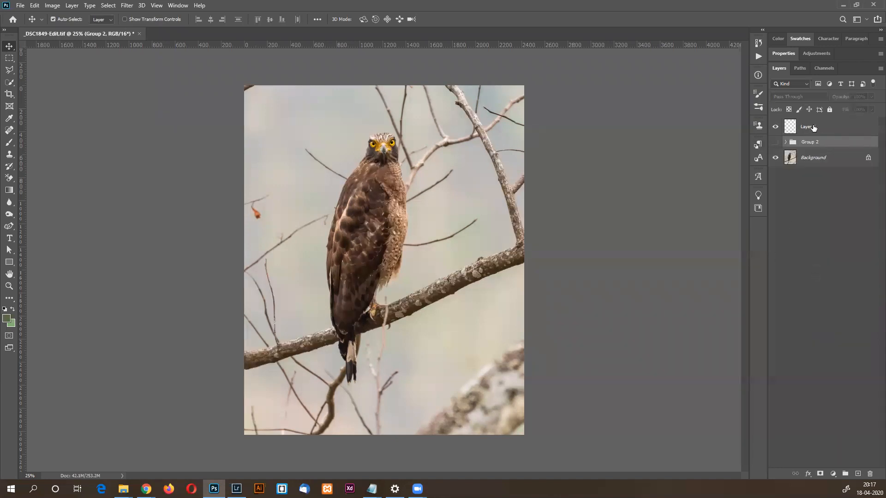
Paint a dark green patch beside the bird's head on the empty layer with the Brush tool at 100% opacity.
{"action": "left_click", "coordinate": [815, 128]}
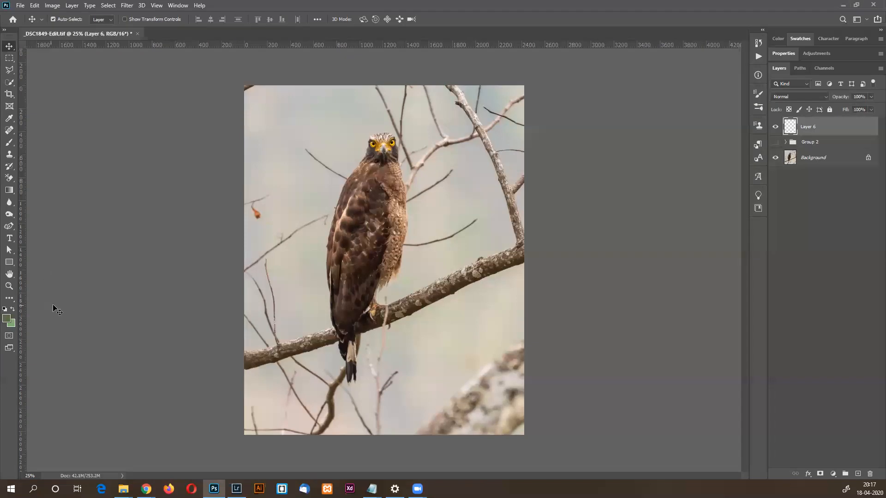
{"action": "left_click", "coordinate": [9, 142]}
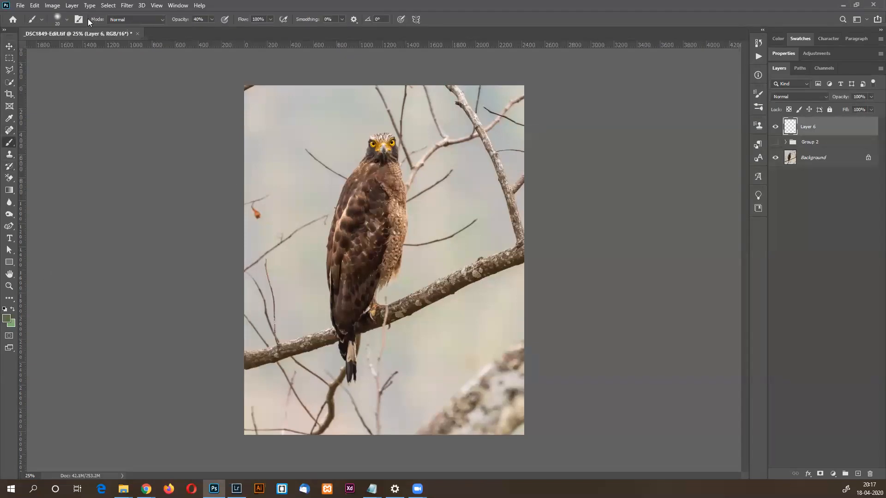
{"action": "left_click", "coordinate": [66, 21]}
{"action": "left_click", "coordinate": [66, 19]}
{"action": "left_click", "coordinate": [65, 19]}
{"action": "left_click_drag", "start_coordinate": [213, 16], "coordinate": [211, 31]}
{"action": "mouse_move", "coordinate": [341, 116]}
{"action": "left_mouse_down"}
{"action": "mouse_move", "coordinate": [293, 125]}
{"action": "mouse_move", "coordinate": [323, 134]}
{"action": "left_mouse_up"}
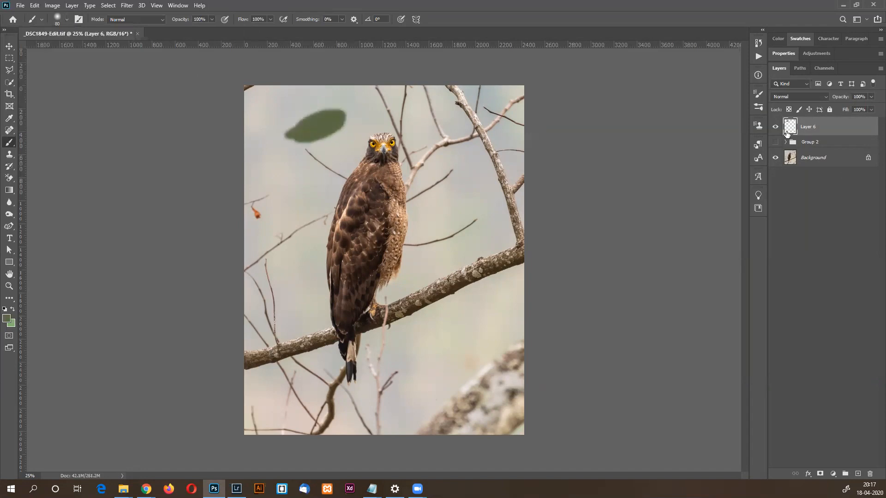
{"action": "left_click_drag", "start_coordinate": [805, 129], "coordinate": [821, 120]}
Add another new layer and paint a bright magenta patch on it, overlapping the green one.
{"action": "left_click", "coordinate": [856, 474]}
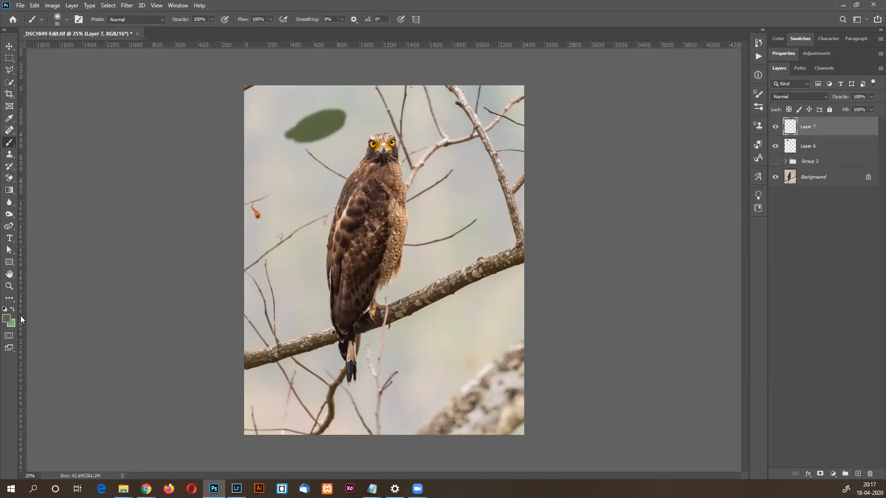
{"action": "left_click", "coordinate": [7, 318]}
{"action": "left_click", "coordinate": [210, 257]}
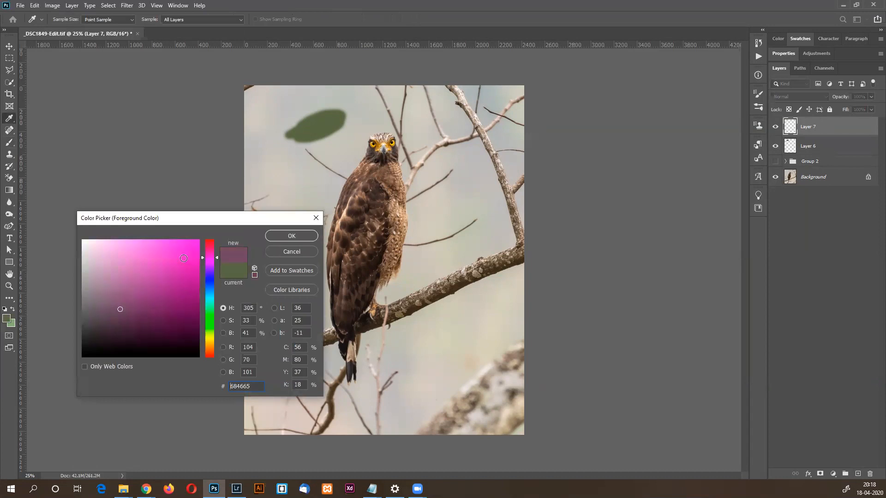
{"action": "left_click", "coordinate": [187, 259]}
{"action": "left_click", "coordinate": [295, 236]}
{"action": "key", "text": "b"}
{"action": "mouse_move", "coordinate": [330, 118]}
{"action": "left_mouse_down"}
{"action": "mouse_move", "coordinate": [326, 135]}
{"action": "mouse_move", "coordinate": [333, 118]}
{"action": "mouse_move", "coordinate": [342, 123]}
{"action": "left_mouse_up"}
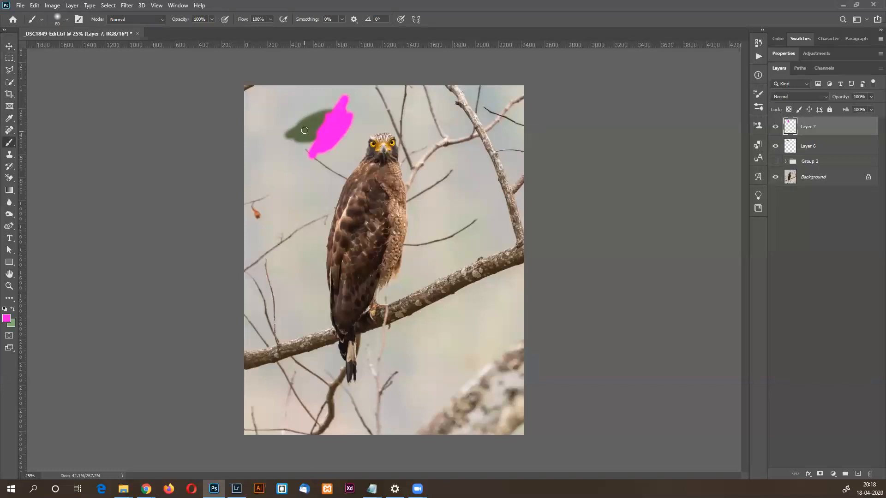
Reposition the green and magenta patches independently with the Move tool and delete both painted layers.
{"action": "left_click", "coordinate": [10, 46]}
{"action": "left_click_drag", "start_coordinate": [315, 132], "coordinate": [290, 136]}
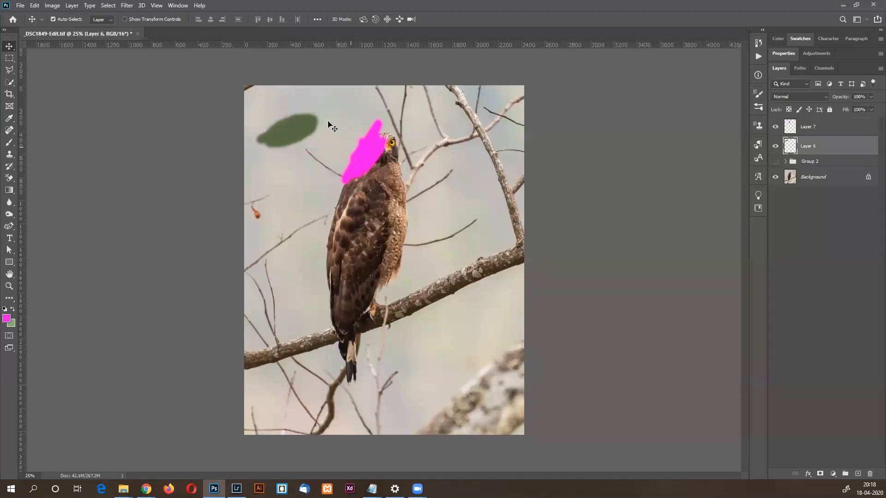
{"action": "left_click", "coordinate": [362, 154]}
{"action": "left_click_drag", "start_coordinate": [364, 156], "coordinate": [308, 122]}
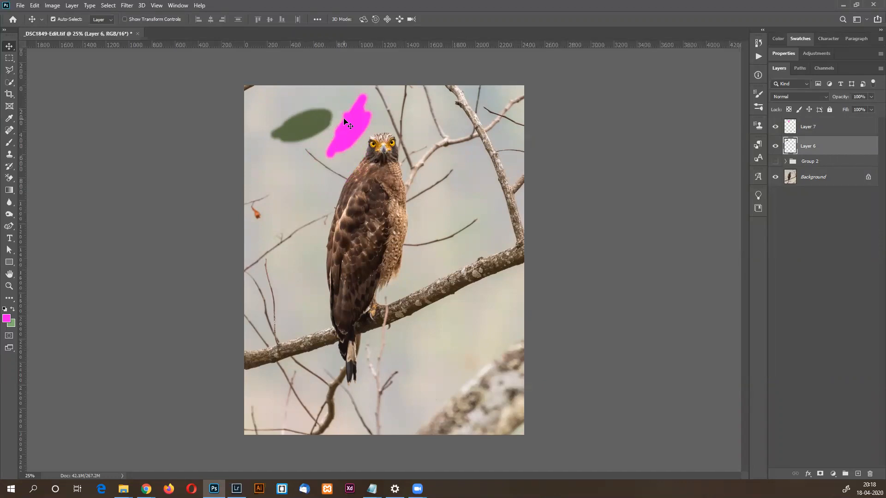
{"action": "left_click_drag", "start_coordinate": [356, 128], "coordinate": [345, 131]}
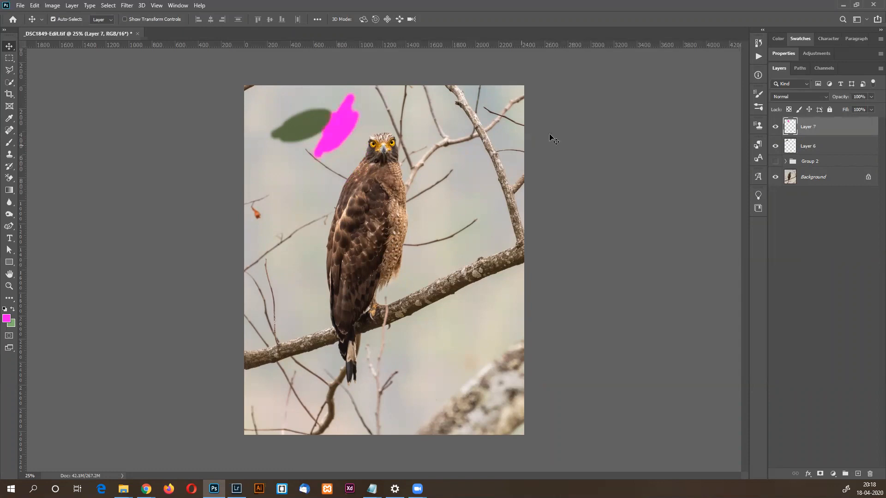
{"action": "key", "text": "Delete"}
{"action": "key", "text": "Delete"}
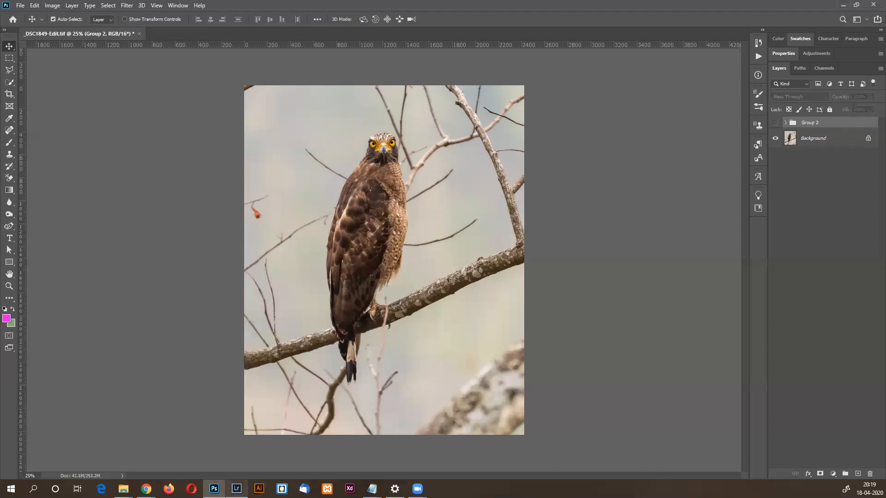
Switch to Lightroom Classic and display the _DSC1849.DNG raw photo in Develop.
{"action": "left_click", "coordinate": [237, 489]}
{"action": "left_click_drag", "start_coordinate": [284, 469], "coordinate": [84, 464]}
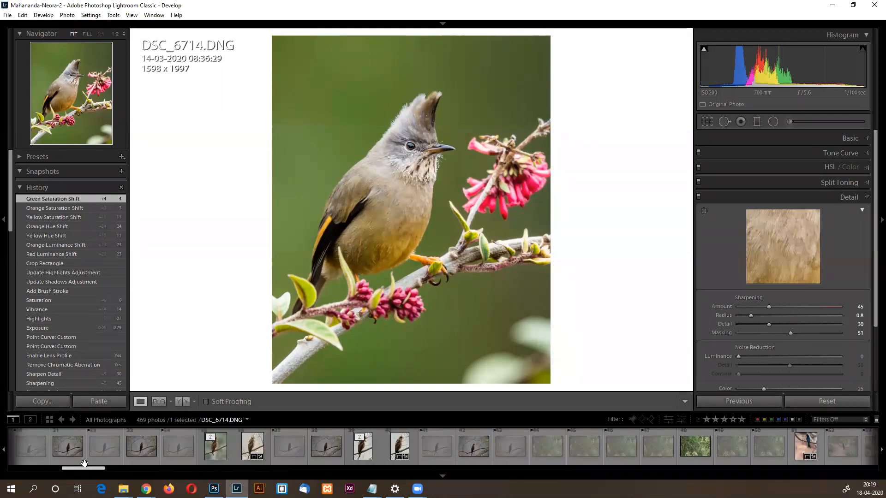
{"action": "left_click", "coordinate": [241, 451]}
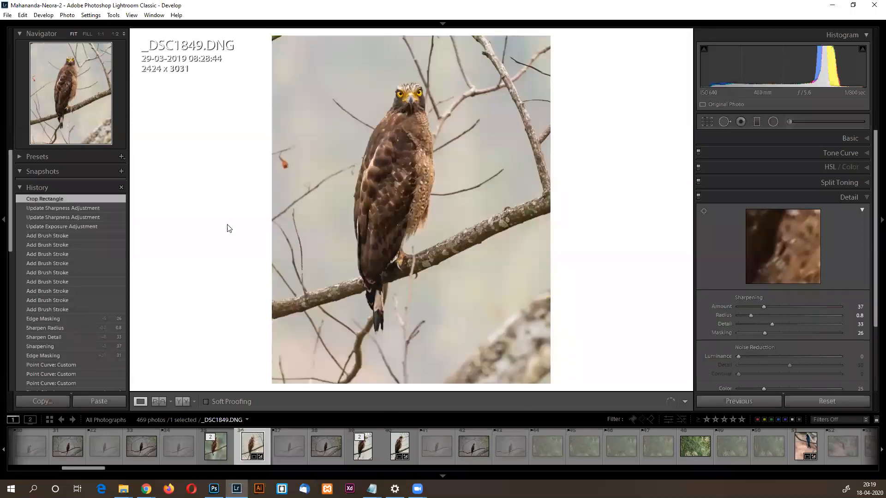
Review the photo's Basic, Lens Corrections and Detail sharpening settings.
{"action": "left_click", "coordinate": [868, 138]}
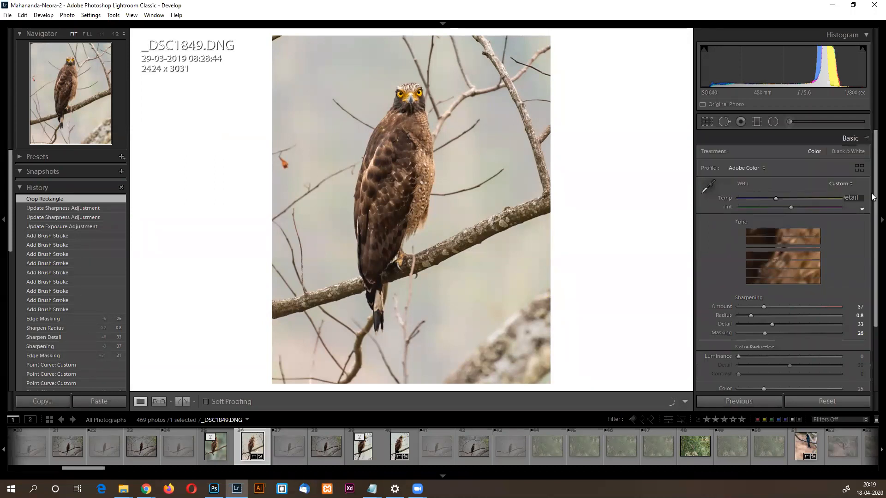
{"action": "left_click", "coordinate": [867, 139]}
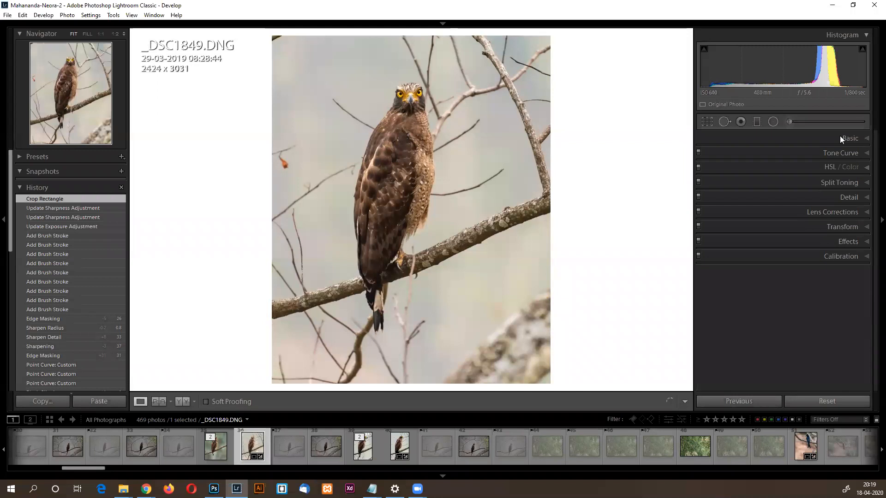
{"action": "left_click", "coordinate": [856, 139]}
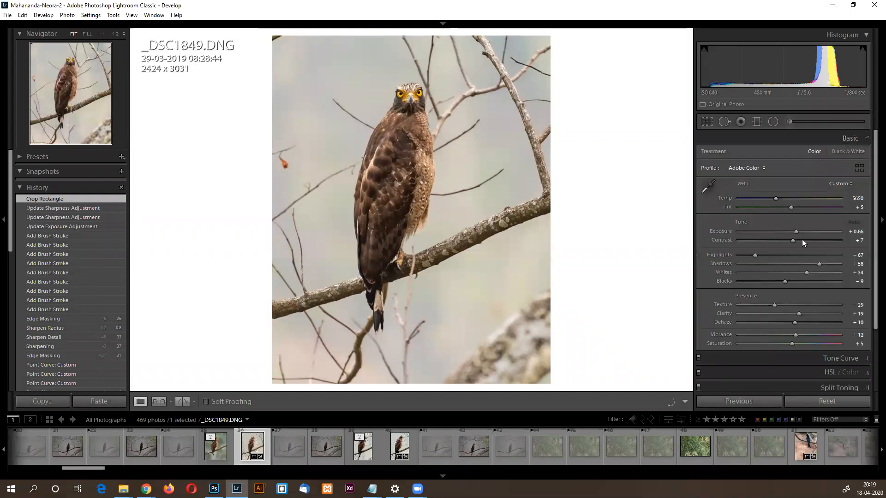
{"action": "scroll", "coordinate": [844, 355], "scroll_direction": "down", "scroll_amount": 3}
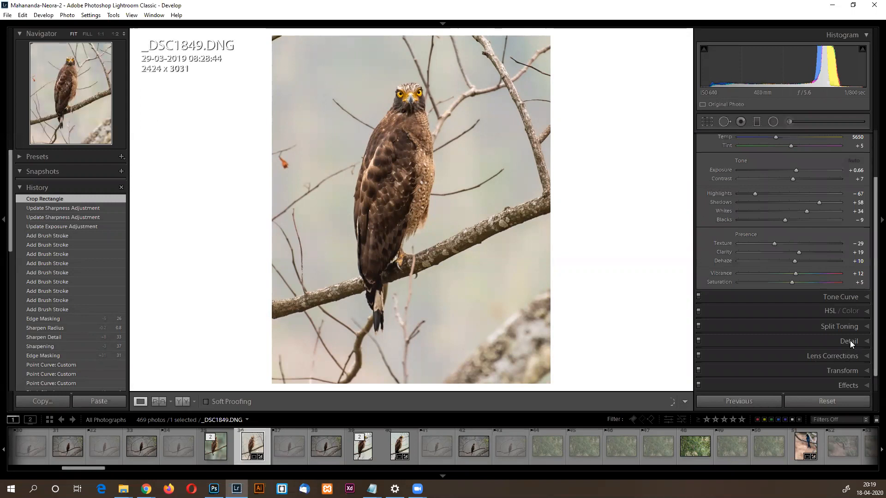
{"action": "left_click", "coordinate": [849, 352]}
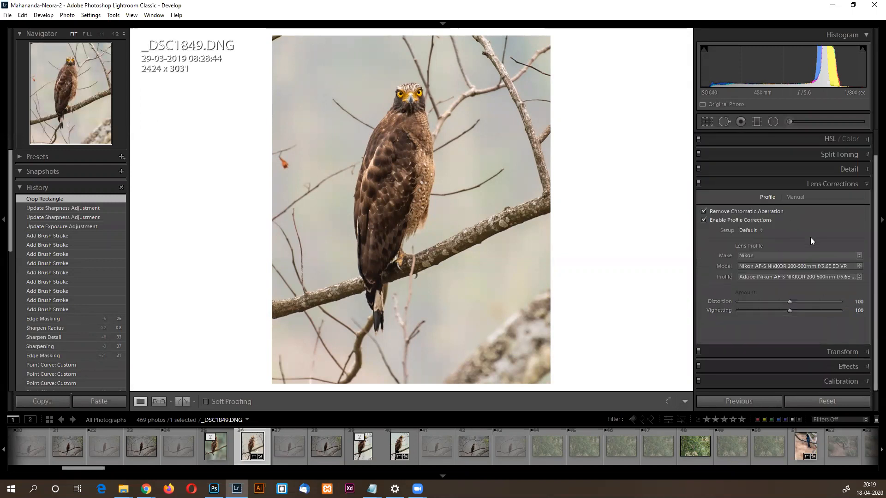
{"action": "left_click", "coordinate": [846, 170]}
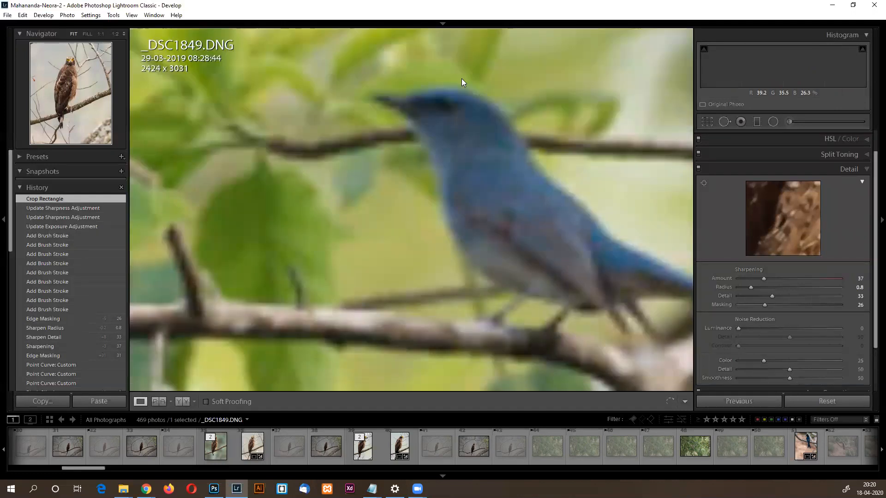
Reselect _DSC1849.DNG and compare its unedited and edited versions several times.
{"action": "scroll", "coordinate": [247, 451], "scroll_direction": "up", "scroll_amount": 5}
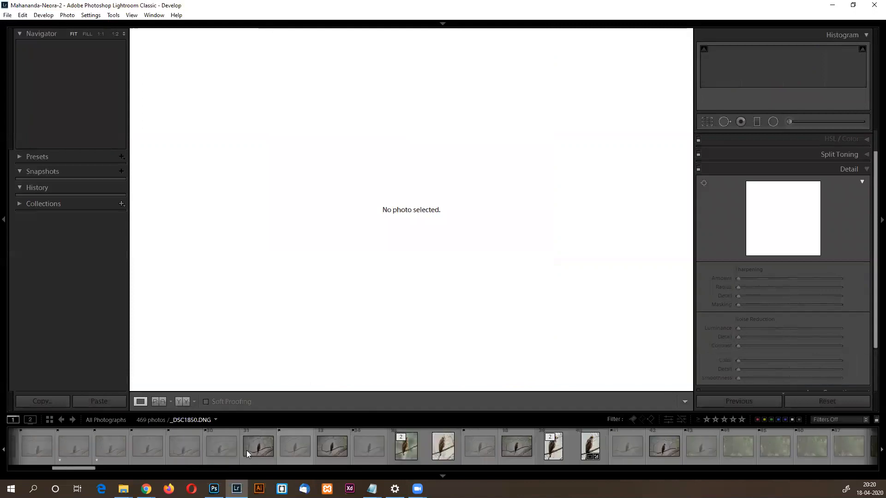
{"action": "left_click", "coordinate": [442, 453]}
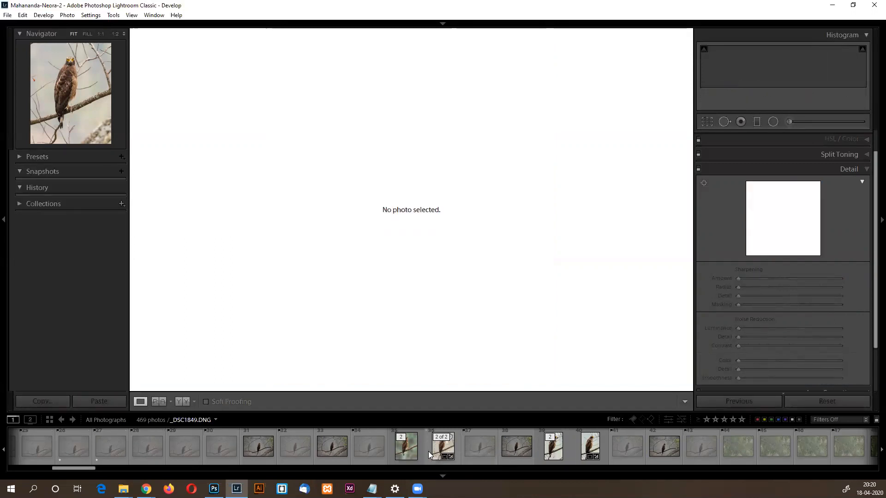
{"action": "left_click", "coordinate": [430, 456]}
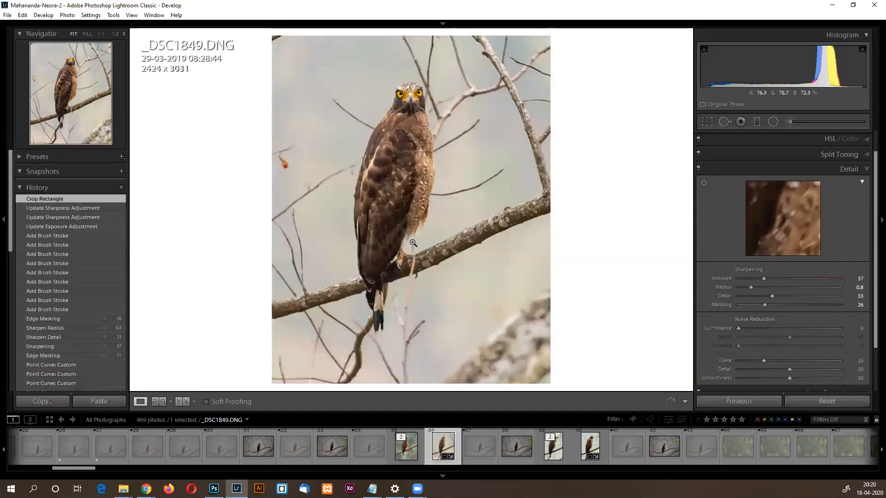
{"action": "key", "text": "backslash"}
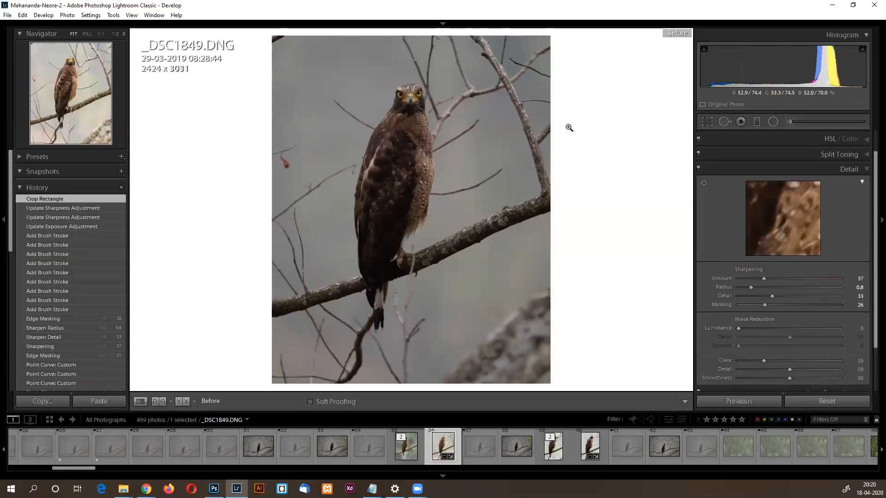
{"action": "key", "text": "backslash"}
{"action": "key", "text": "backslash"}
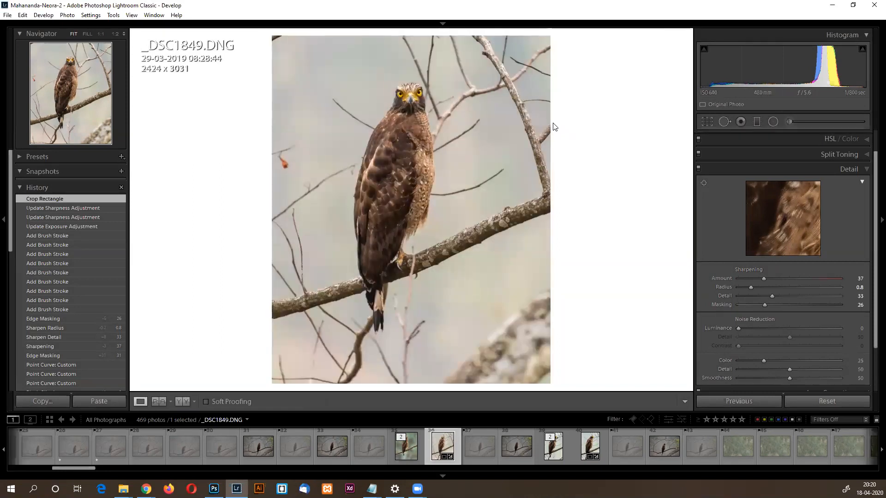
{"action": "key", "text": "backslash"}
{"action": "key", "text": "backslash"}
Switch to Photoshop, rename the saved path of the raptor as bird, and return to the layer list.
{"action": "key", "text": "alt+Tab"}
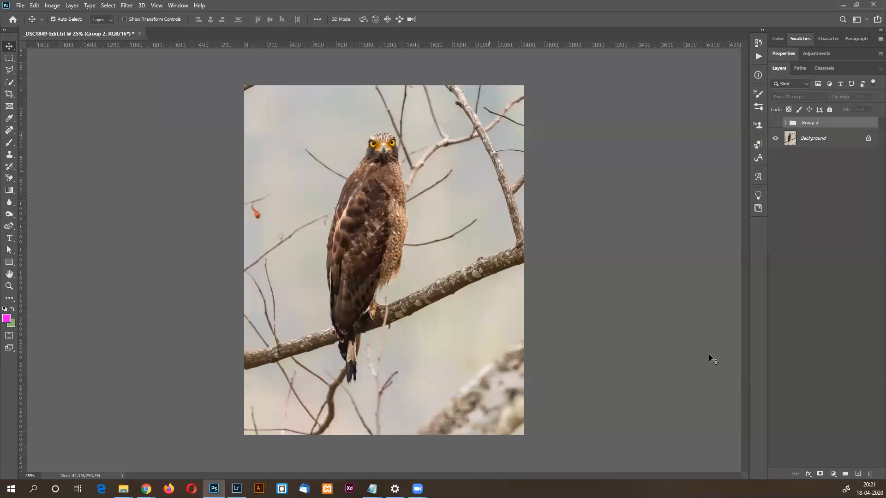
{"action": "left_click", "coordinate": [800, 69]}
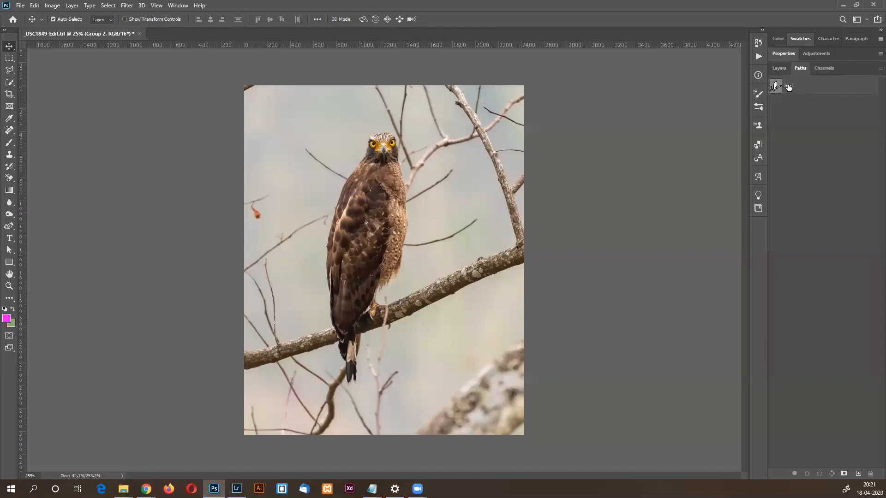
{"action": "double_click", "coordinate": [790, 87]}
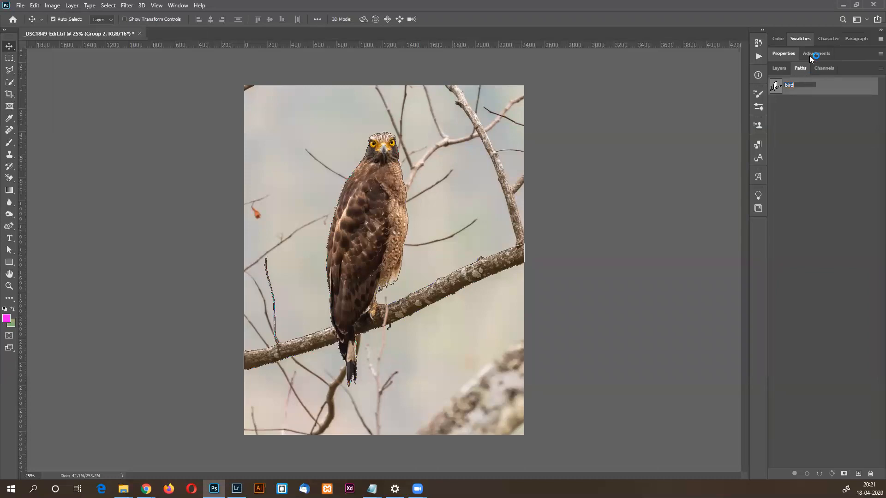
{"action": "key", "text": "Return"}
{"action": "left_click", "coordinate": [830, 146]}
{"action": "left_click", "coordinate": [779, 69]}
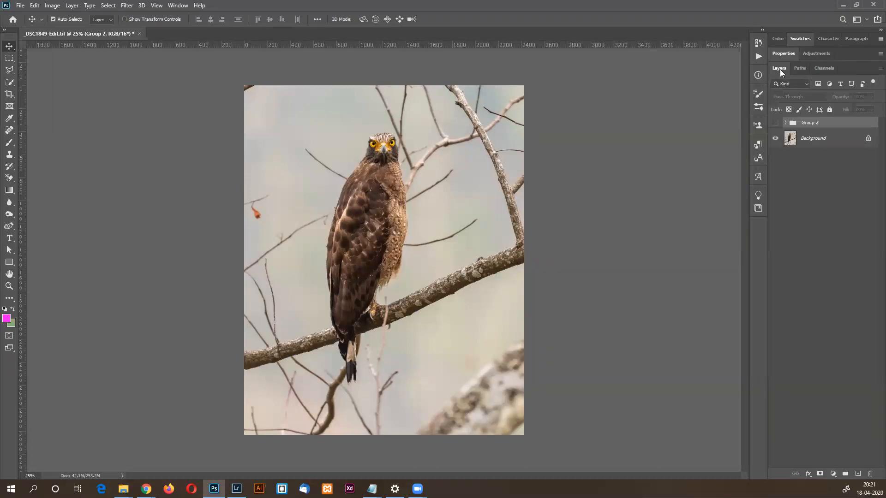
Look over the lasso, quick selection and Background Eraser tool variants, and select the Background layer.
{"action": "right_click", "coordinate": [10, 229]}
{"action": "left_click", "coordinate": [10, 71]}
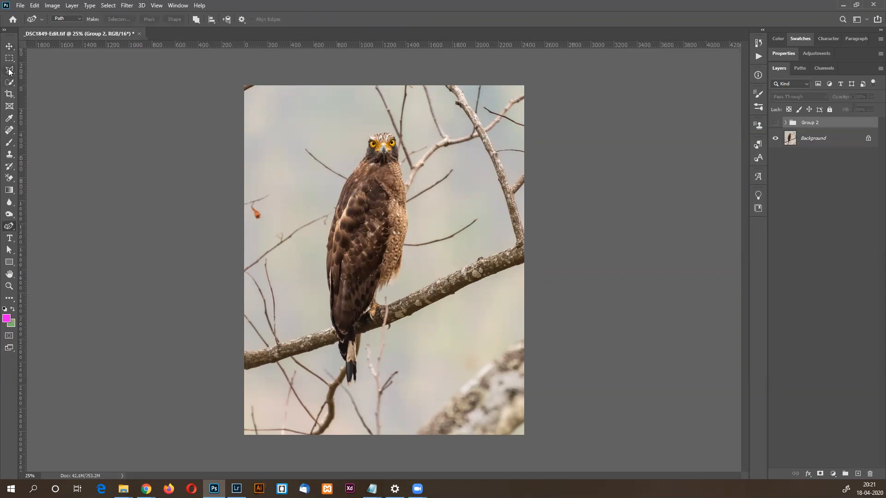
{"action": "right_click", "coordinate": [10, 71]}
{"action": "left_click", "coordinate": [10, 84]}
{"action": "right_click", "coordinate": [9, 84]}
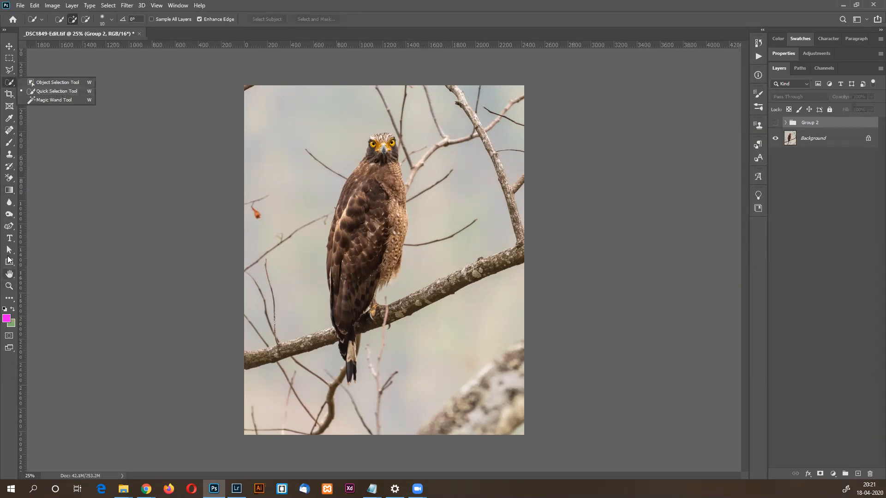
{"action": "left_click", "coordinate": [8, 180]}
{"action": "right_click", "coordinate": [9, 180]}
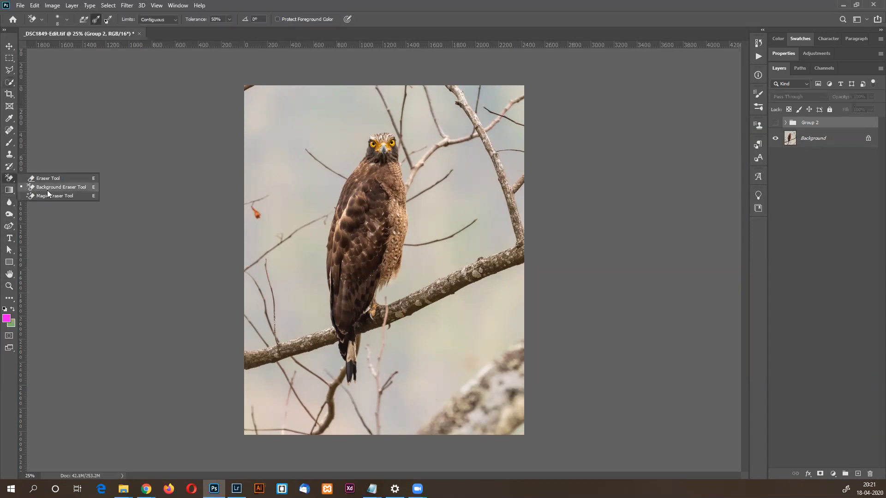
{"action": "left_click", "coordinate": [63, 187]}
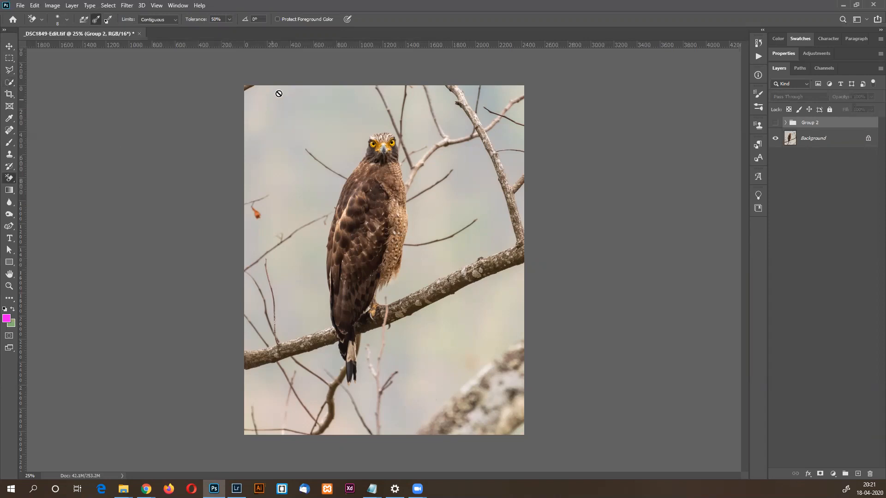
{"action": "left_click", "coordinate": [817, 138]}
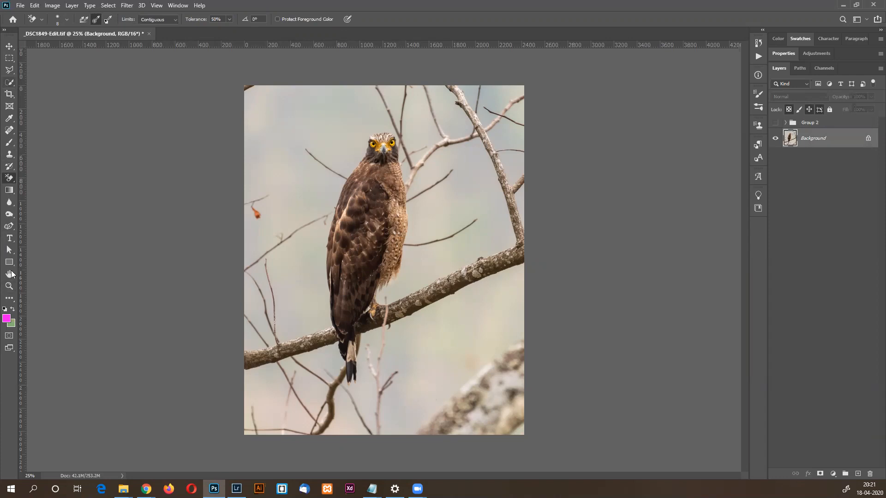
Compare the Curvature Pen with the lasso and quick selection tools, and activate the standard Pen Tool.
{"action": "left_click", "coordinate": [11, 226]}
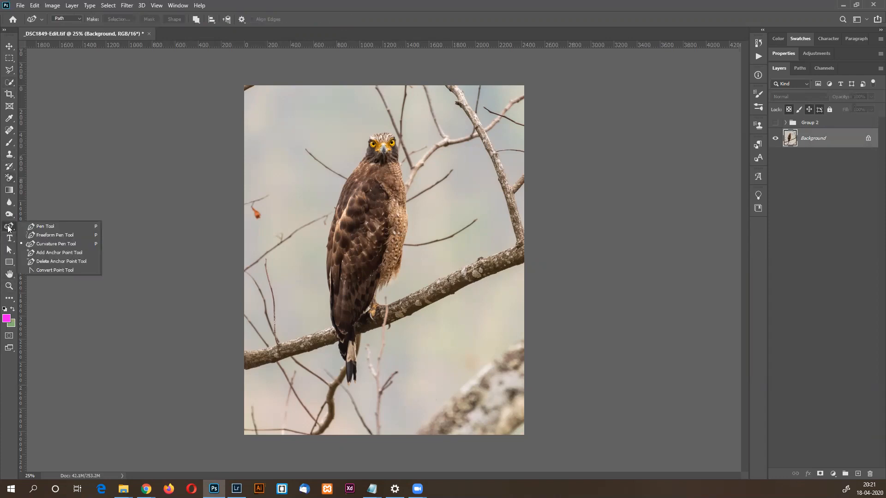
{"action": "left_click", "coordinate": [7, 227]}
{"action": "left_click", "coordinate": [8, 227]}
{"action": "left_click", "coordinate": [9, 228]}
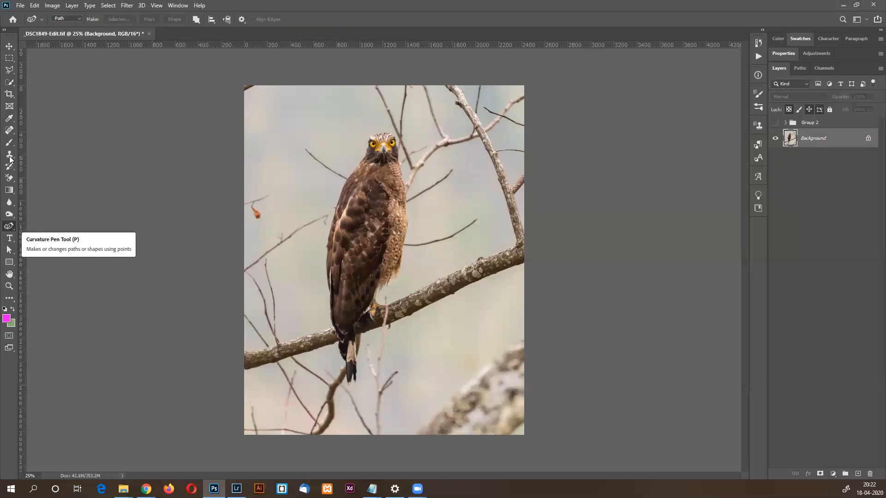
{"action": "left_click", "coordinate": [8, 71]}
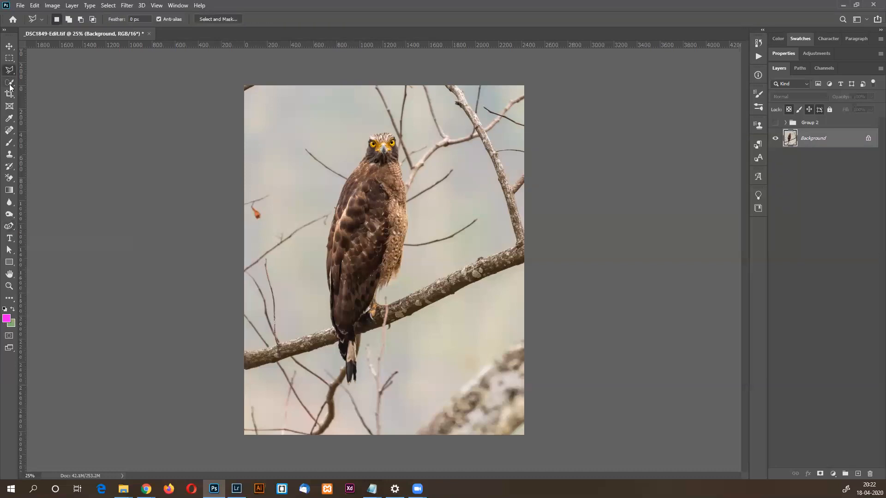
{"action": "left_click", "coordinate": [9, 82]}
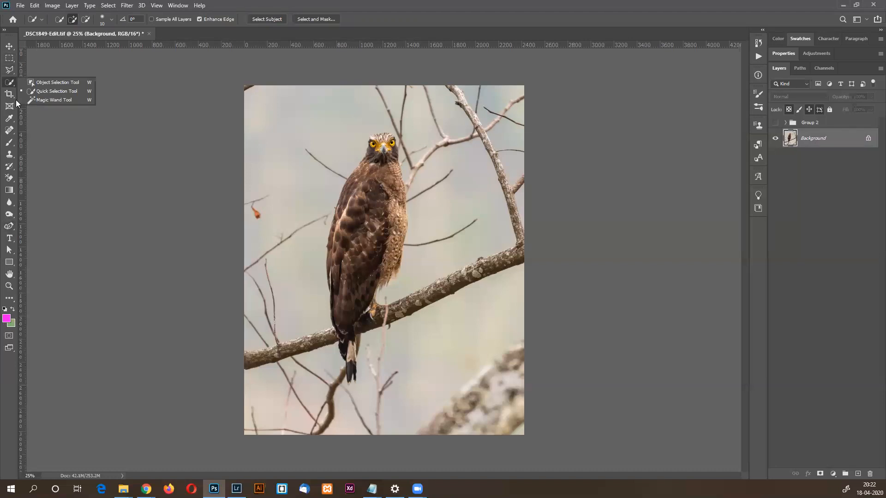
{"action": "left_click", "coordinate": [10, 227]}
{"action": "left_click", "coordinate": [10, 227]}
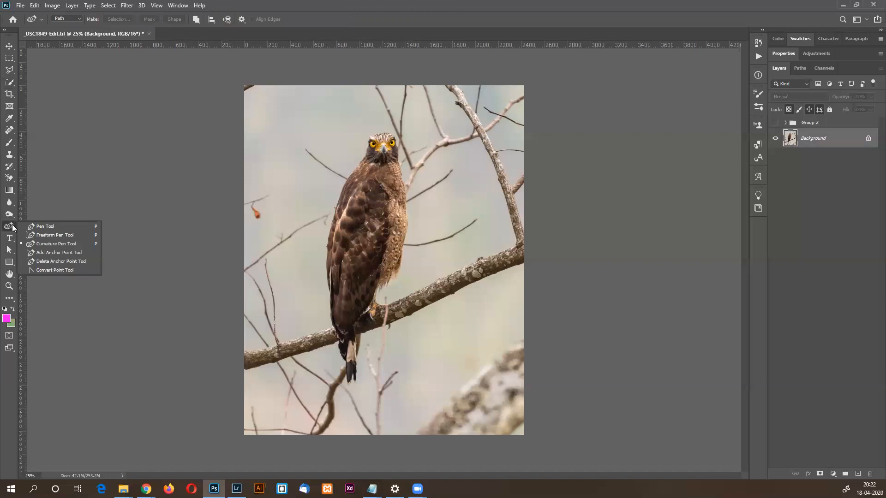
{"action": "left_click", "coordinate": [32, 224]}
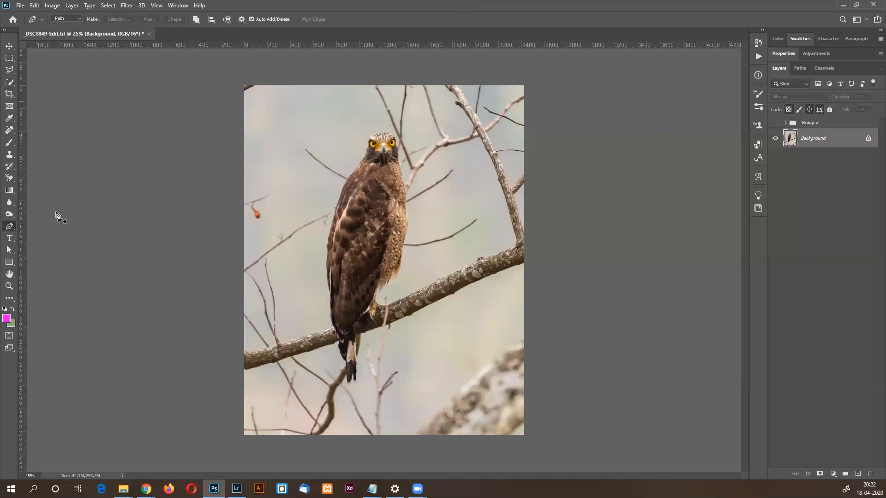
Draw a trial path of curved segments around the bird's head with the Curvature Pen Tool.
{"action": "right_click", "coordinate": [11, 228]}
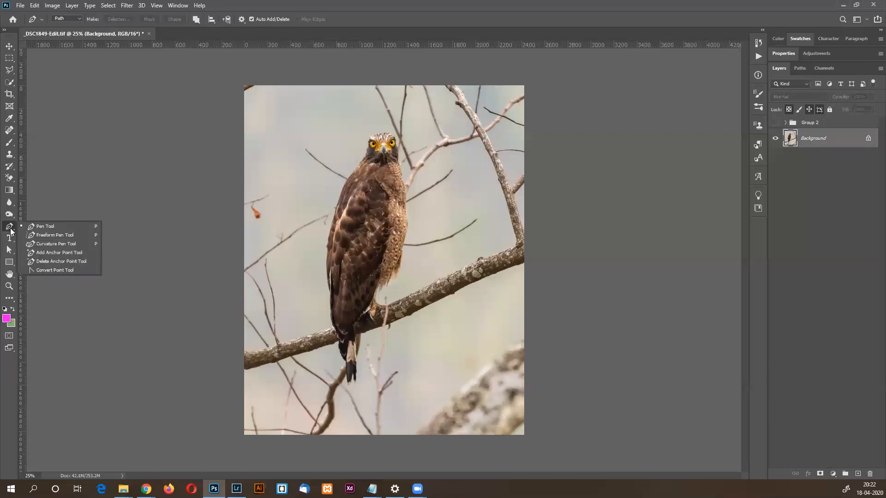
{"action": "left_click", "coordinate": [69, 246]}
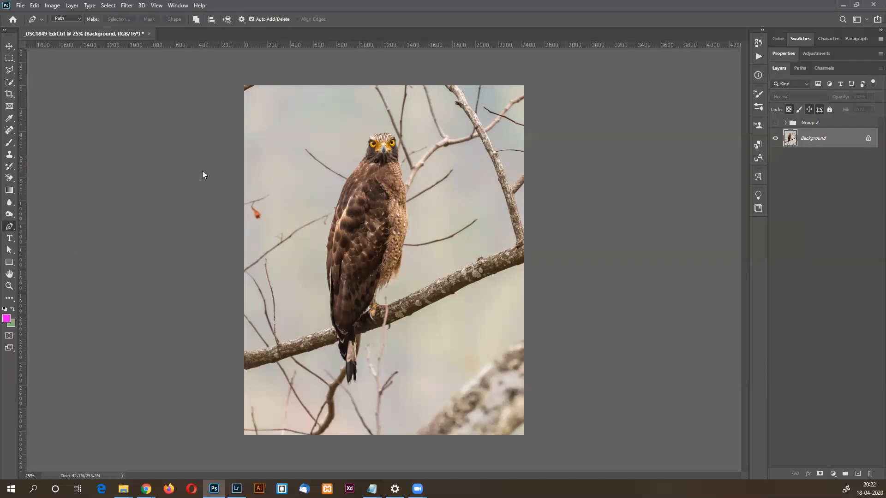
{"action": "left_click", "coordinate": [309, 117]}
{"action": "left_click", "coordinate": [296, 138]}
{"action": "left_click", "coordinate": [309, 157]}
{"action": "left_click", "coordinate": [337, 140]}
{"action": "left_click", "coordinate": [344, 119]}
{"action": "left_click", "coordinate": [378, 116]}
{"action": "left_click", "coordinate": [404, 135]}
{"action": "left_click", "coordinate": [417, 162]}
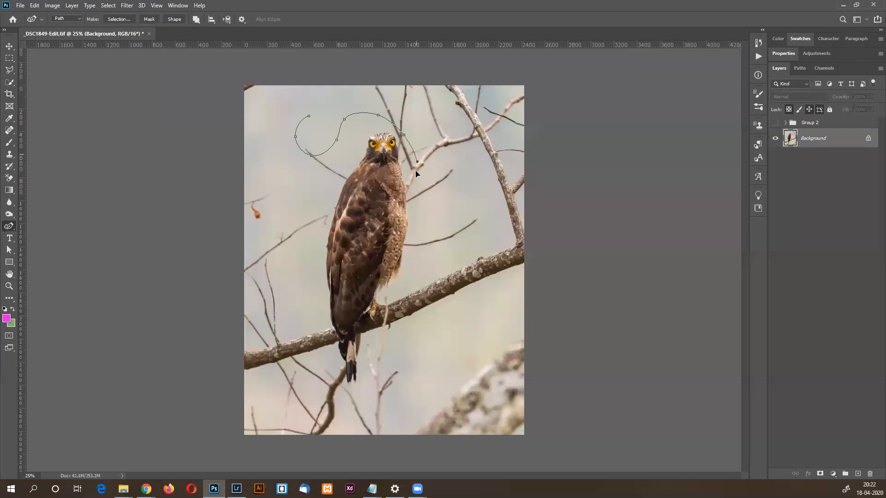
{"action": "left_click", "coordinate": [399, 221]}
{"action": "left_click", "coordinate": [455, 178]}
{"action": "left_click", "coordinate": [438, 141]}
Undo the trial path's added anchor points back to its first point and deselect the Background layer.
{"action": "key", "text": "ctrl+z"}
{"action": "key", "text": "ctrl+z"}
{"action": "key", "text": "ctrl+z"}
{"action": "key", "text": "ctrl+z"}
{"action": "key", "text": "ctrl+z"}
{"action": "key", "text": "ctrl+z"}
{"action": "key", "text": "ctrl+z"}
{"action": "key", "text": "ctrl+z"}
{"action": "key", "text": "ctrl+z"}
{"action": "key", "text": "ctrl+z"}
{"action": "key", "text": "ctrl+z"}
{"action": "key", "text": "ctrl+z"}
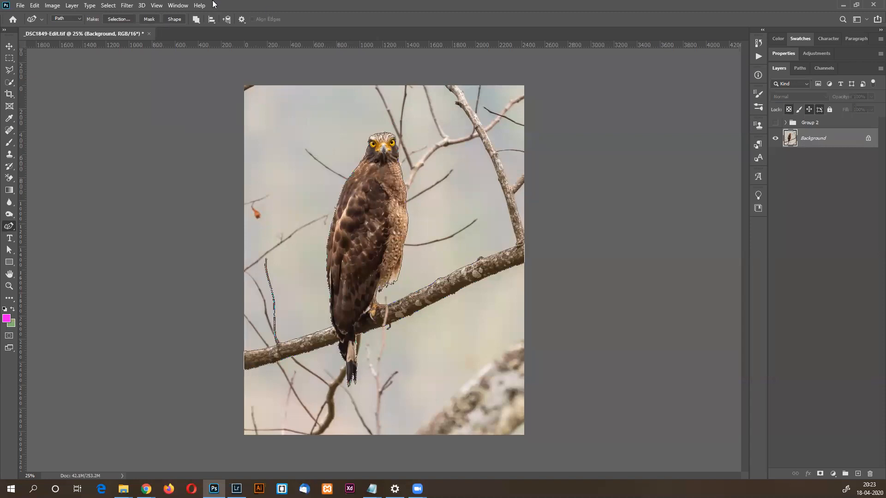
{"action": "key", "text": "ctrl+z"}
{"action": "left_click", "coordinate": [830, 181]}
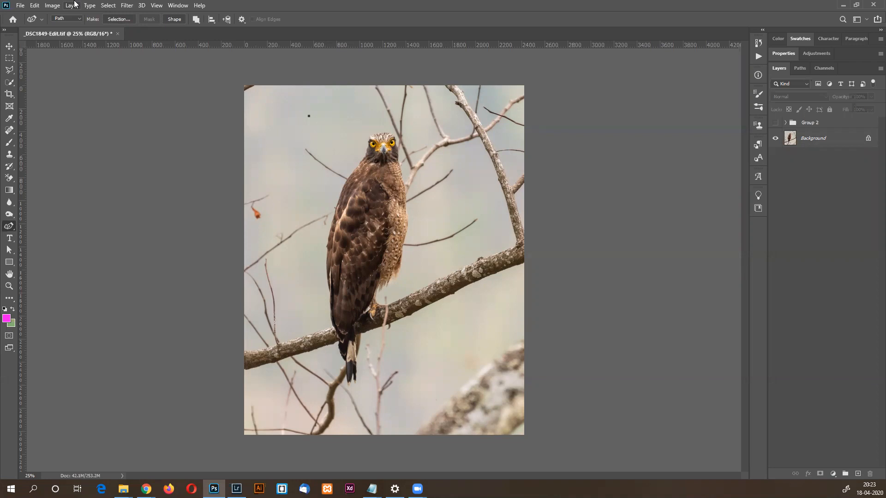
Display the document's History panel.
{"action": "left_click", "coordinate": [758, 44]}
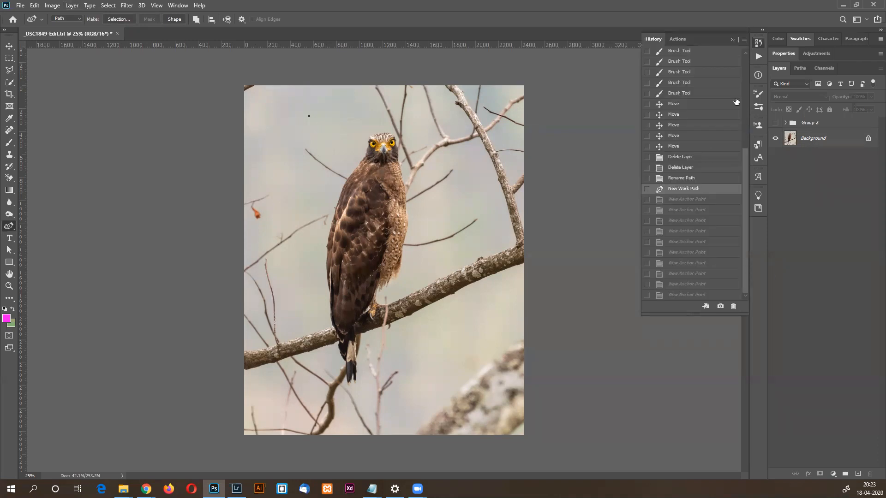
{"action": "left_click", "coordinate": [759, 45]}
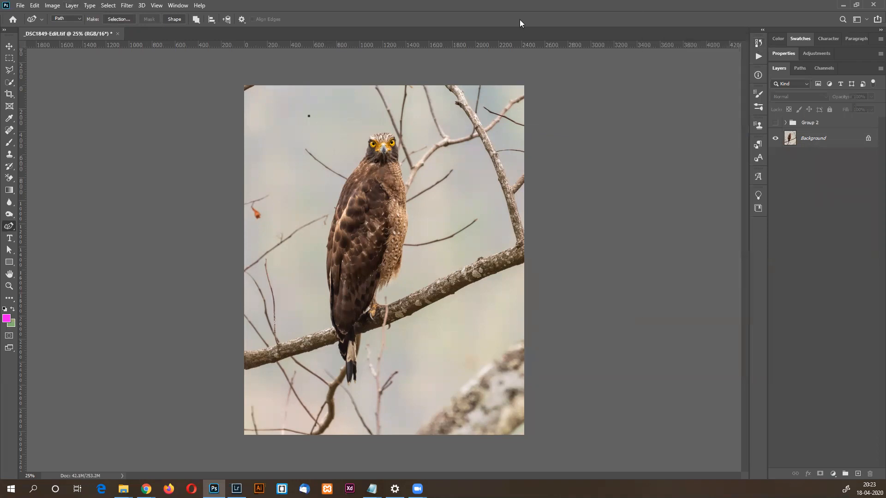
{"action": "left_click", "coordinate": [177, 5]}
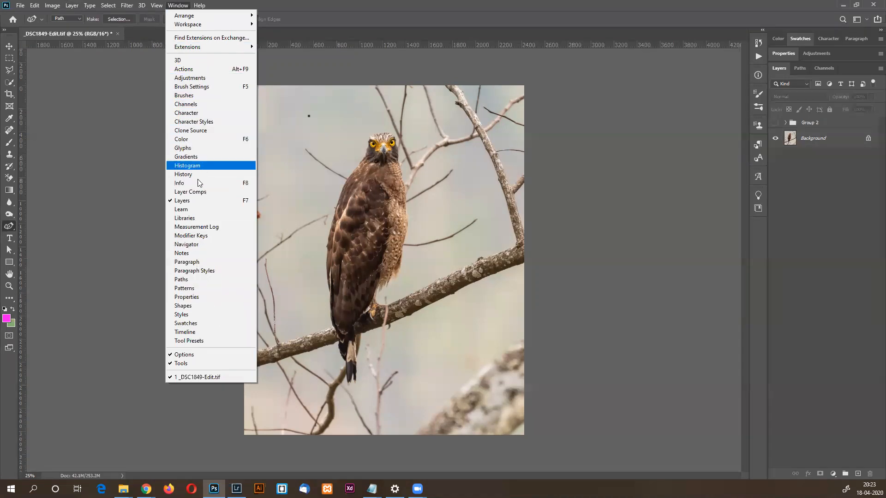
{"action": "left_click", "coordinate": [178, 5]}
{"action": "left_click", "coordinate": [209, 175]}
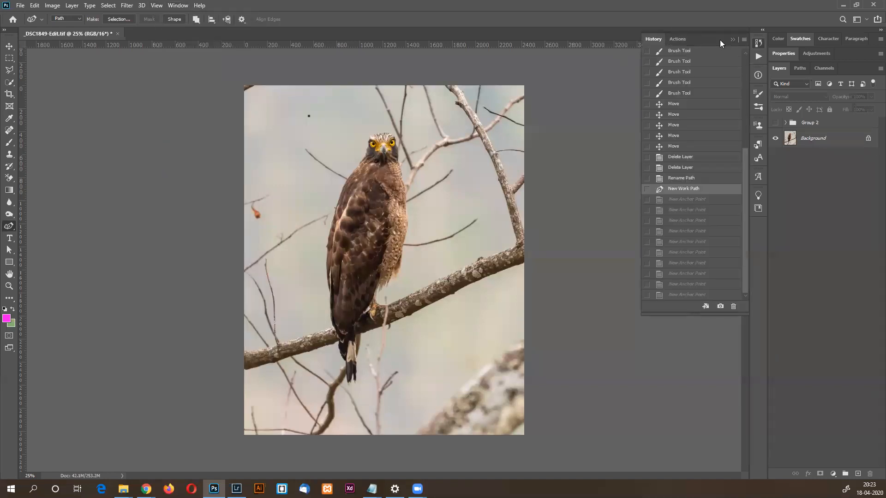
Examine the list of recorded history states from the opening of the file to the latest anchor points.
{"action": "scroll", "coordinate": [740, 79], "scroll_direction": "up", "scroll_amount": 5}
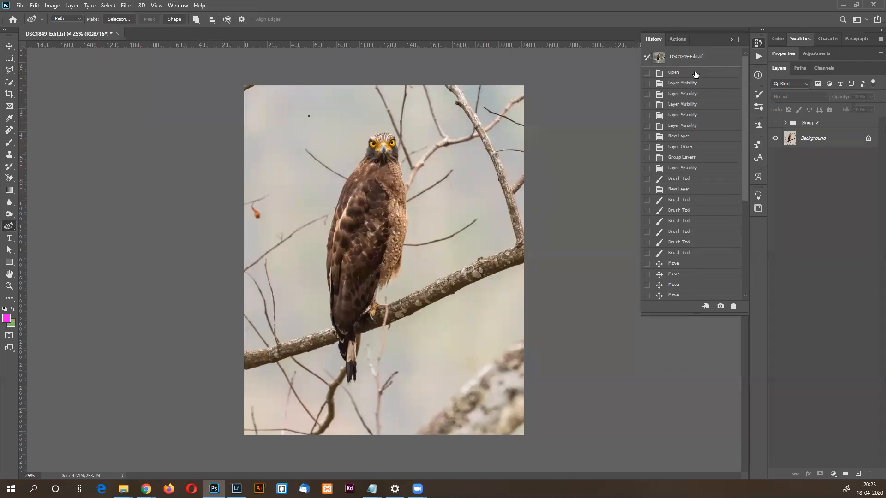
{"action": "scroll", "coordinate": [746, 212], "scroll_direction": "down", "scroll_amount": 5}
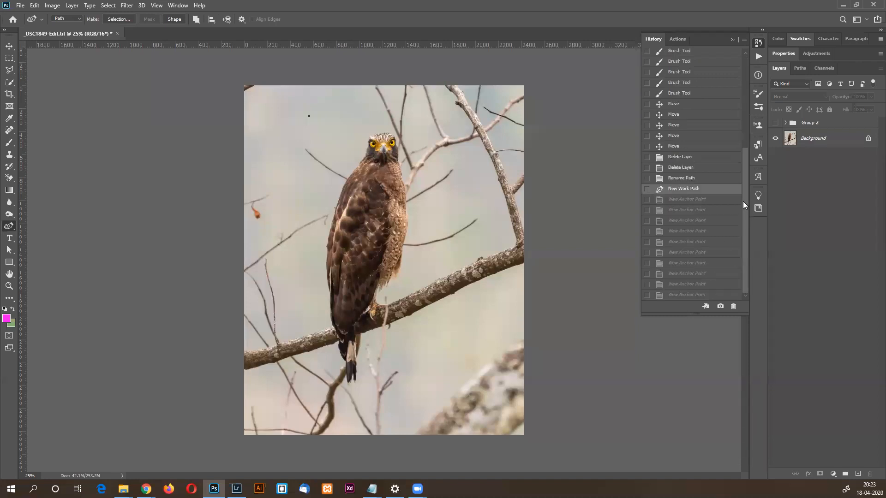
{"action": "scroll", "coordinate": [731, 104], "scroll_direction": "up", "scroll_amount": 6}
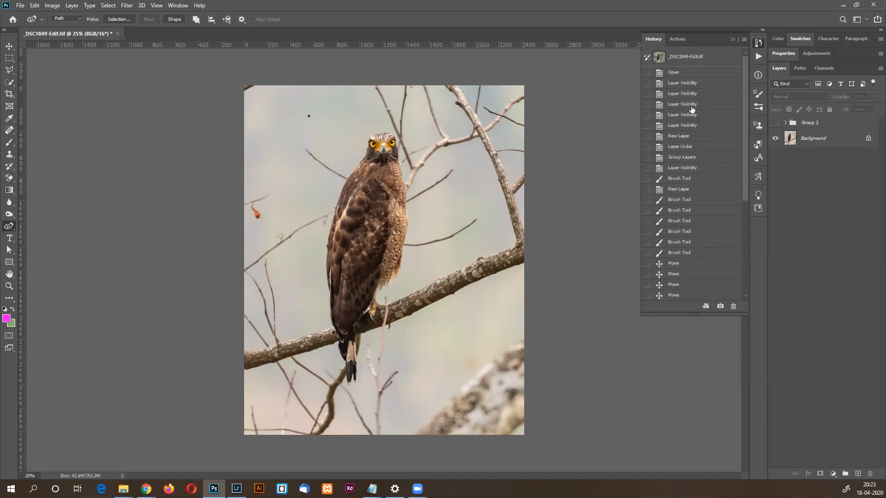
{"action": "mouse_move", "coordinate": [746, 76]}
{"action": "left_mouse_down"}
{"action": "mouse_move", "coordinate": [755, 162]}
{"action": "mouse_move", "coordinate": [743, 75]}
{"action": "left_mouse_up"}
{"action": "left_click", "coordinate": [748, 225]}
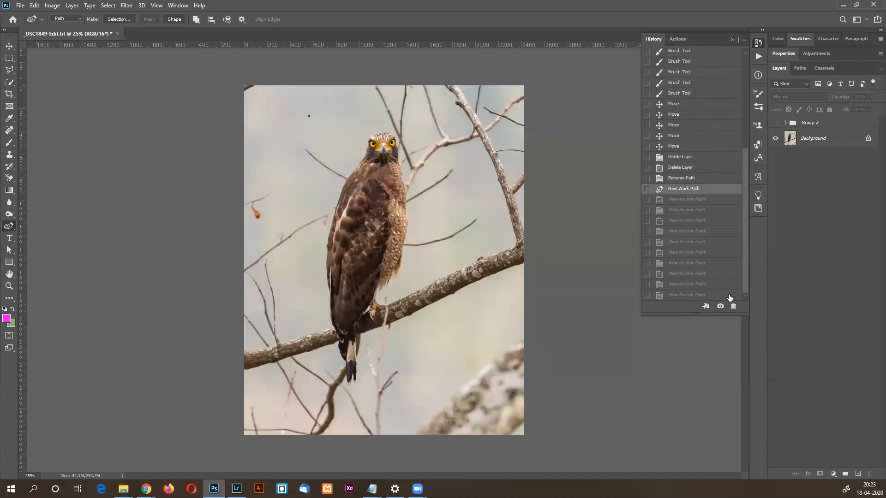
{"action": "scroll", "coordinate": [727, 148], "scroll_direction": "up", "scroll_amount": 5}
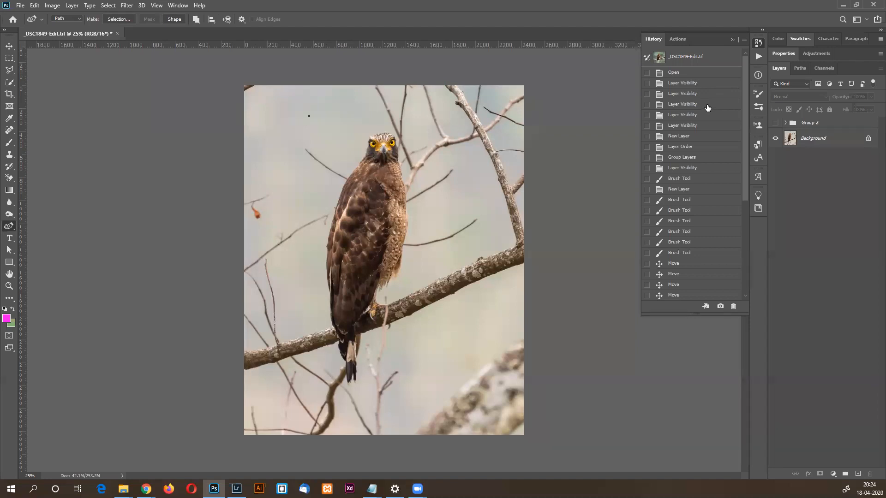
{"action": "left_click_drag", "start_coordinate": [746, 109], "coordinate": [752, 207]}
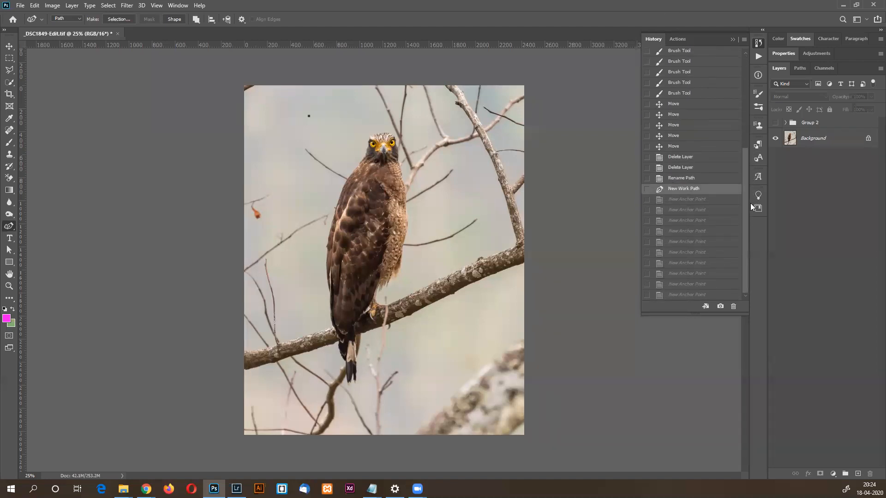
{"action": "scroll", "coordinate": [727, 210], "scroll_direction": "up", "scroll_amount": 5}
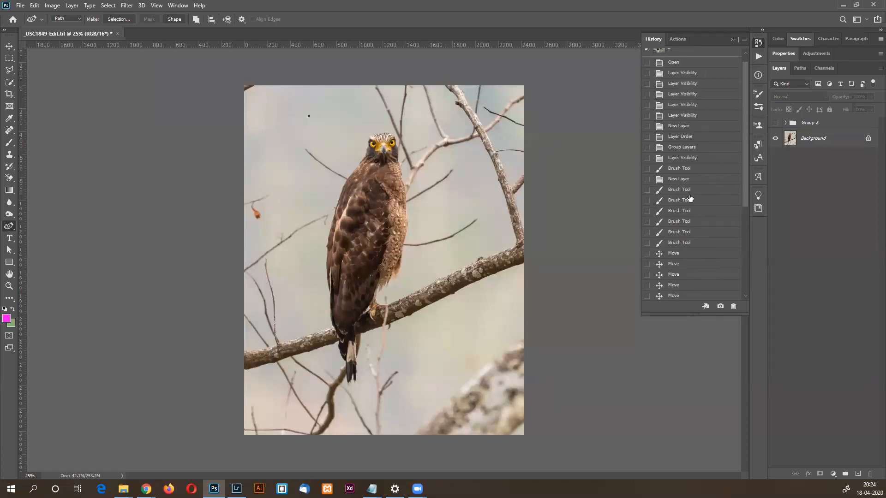
{"action": "left_click_drag", "start_coordinate": [748, 131], "coordinate": [746, 111]}
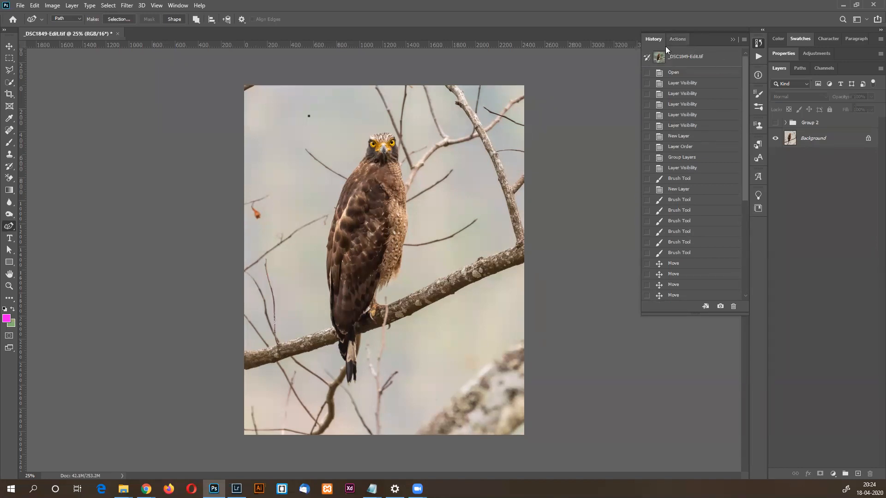
{"action": "left_click", "coordinate": [748, 211]}
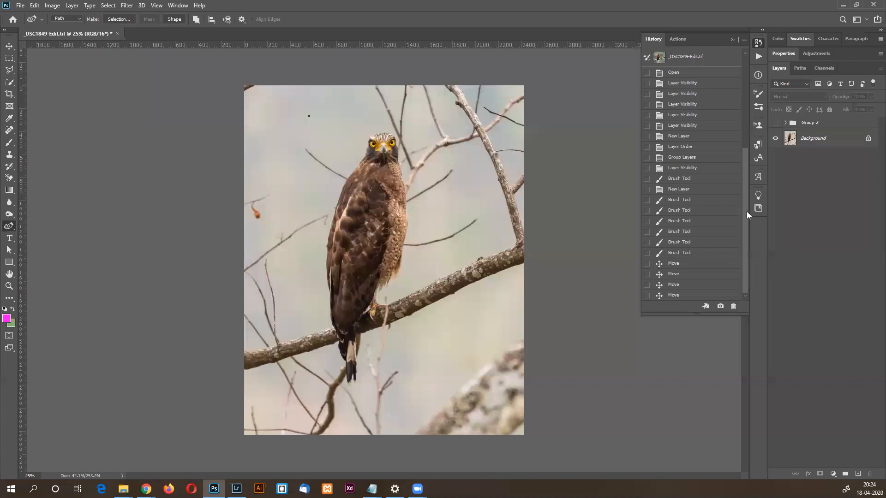
Open the program's Performance preferences.
{"action": "left_click", "coordinate": [35, 6]}
{"action": "left_click", "coordinate": [18, 5]}
{"action": "left_click", "coordinate": [17, 4]}
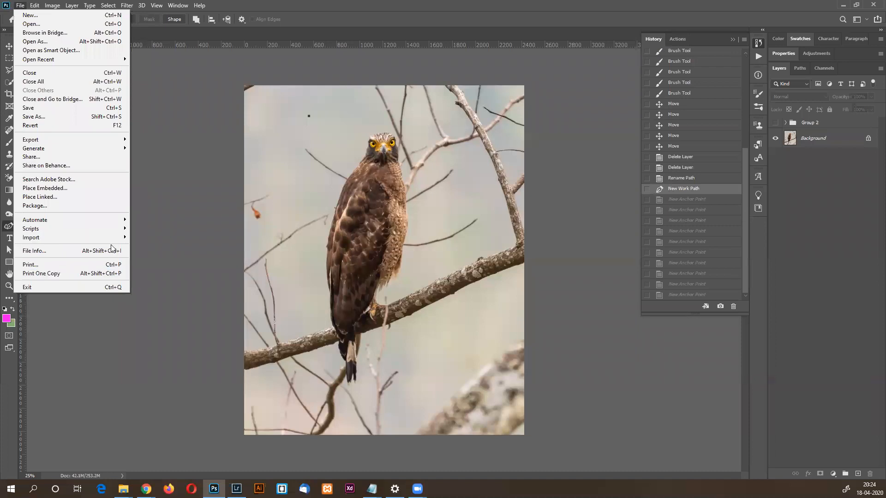
{"action": "mouse_move", "coordinate": [35, 5]}
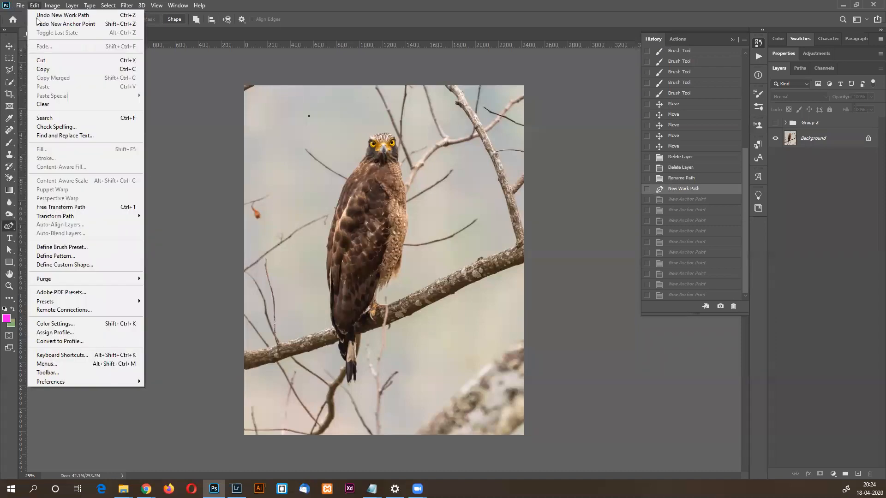
{"action": "mouse_move", "coordinate": [102, 384]}
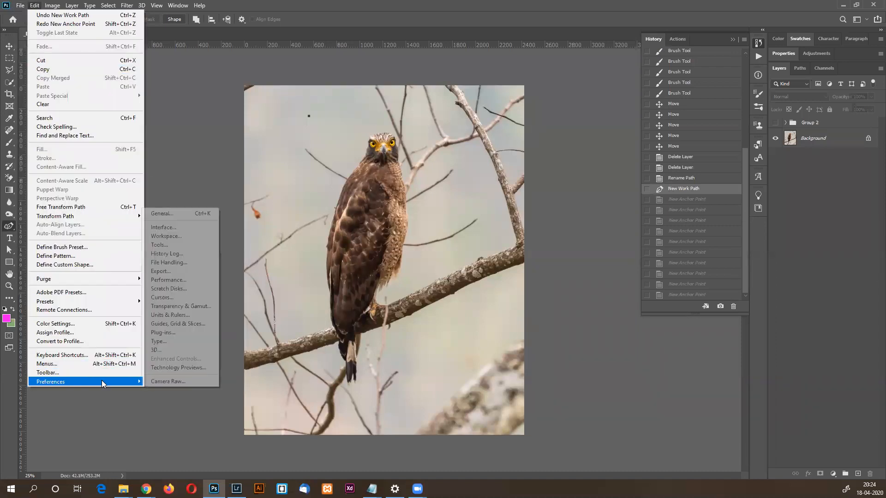
{"action": "left_click", "coordinate": [191, 263]}
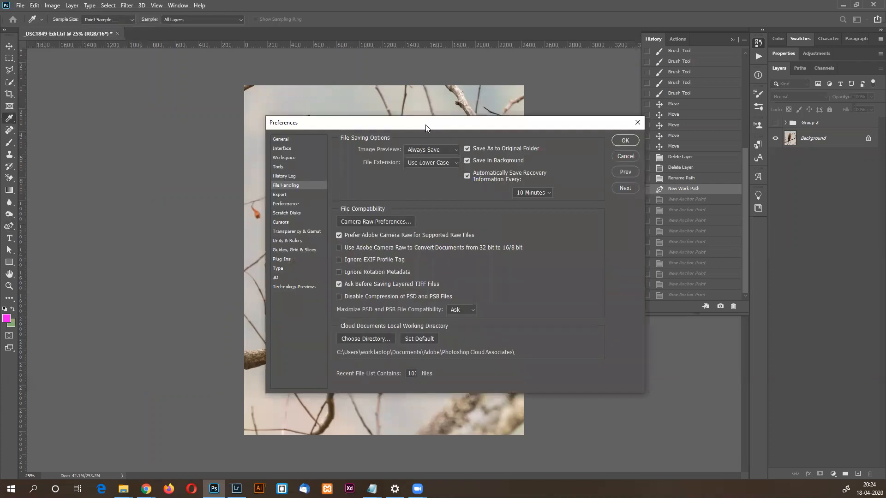
{"action": "left_click_drag", "start_coordinate": [426, 127], "coordinate": [333, 120]}
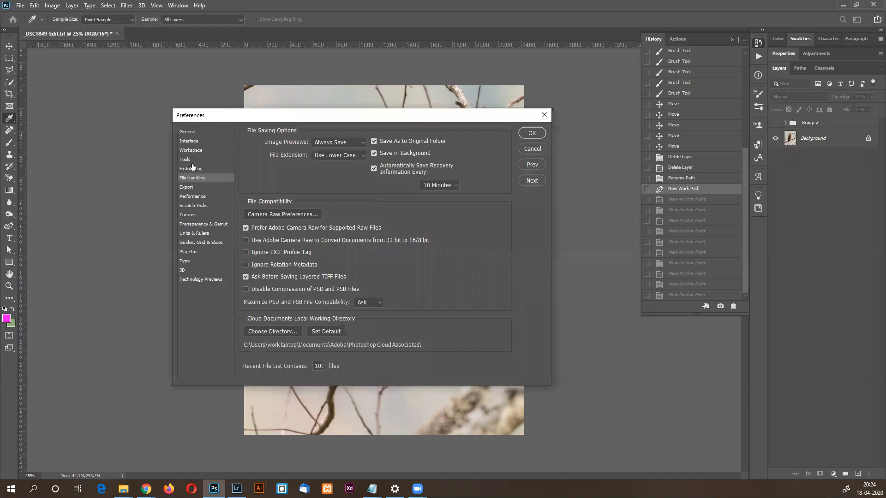
{"action": "left_click", "coordinate": [33, 6]}
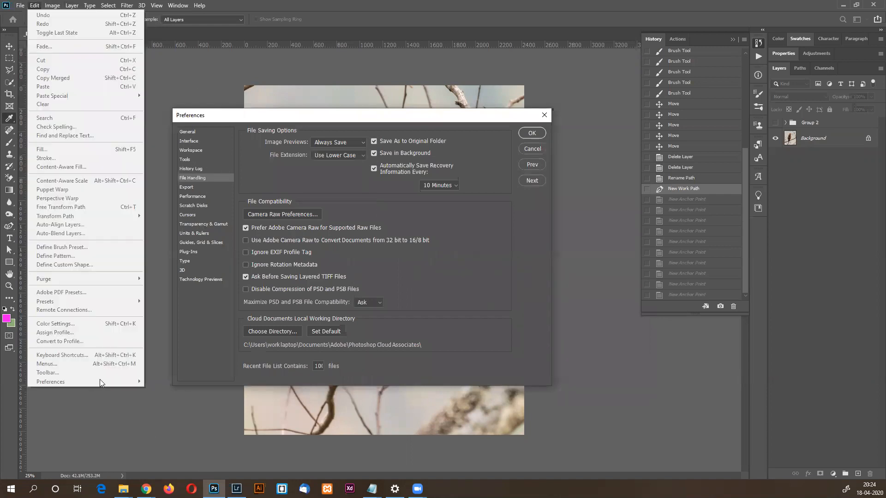
{"action": "left_click", "coordinate": [198, 199]}
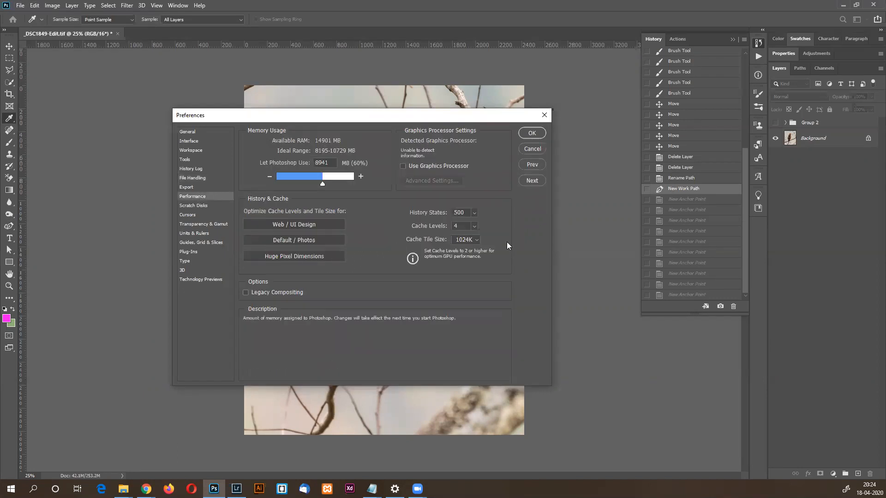
Check the History States setting in the Performance preferences and accept the dialog.
{"action": "double_click", "coordinate": [466, 213]}
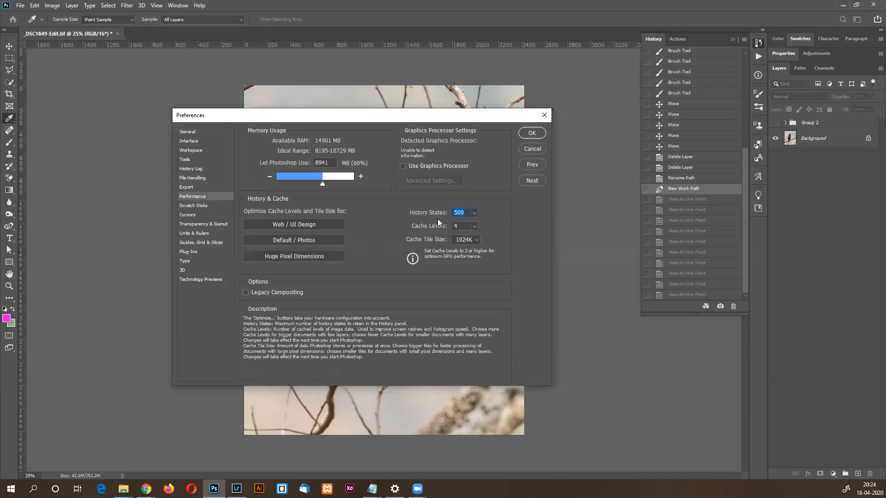
{"action": "left_click", "coordinate": [467, 213]}
{"action": "left_click", "coordinate": [532, 133]}
{"action": "left_click", "coordinate": [532, 133]}
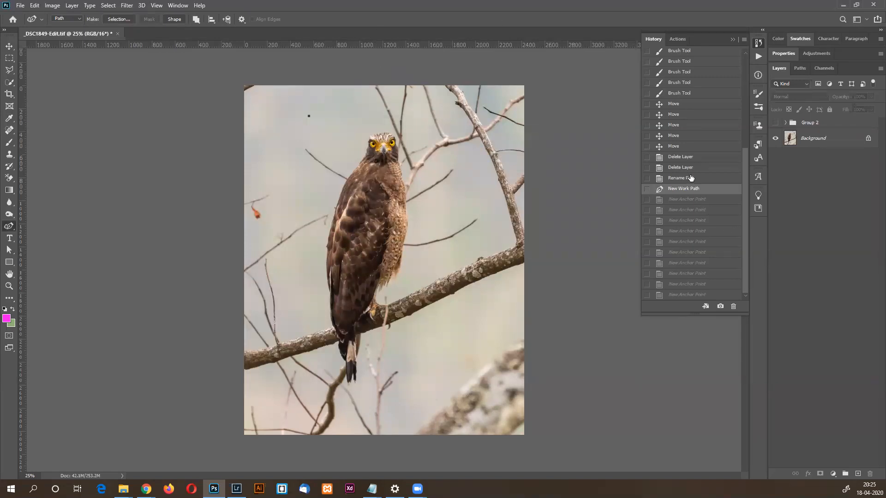
Return the document to its initial Open state in the history.
{"action": "left_click_drag", "start_coordinate": [747, 172], "coordinate": [750, 71]}
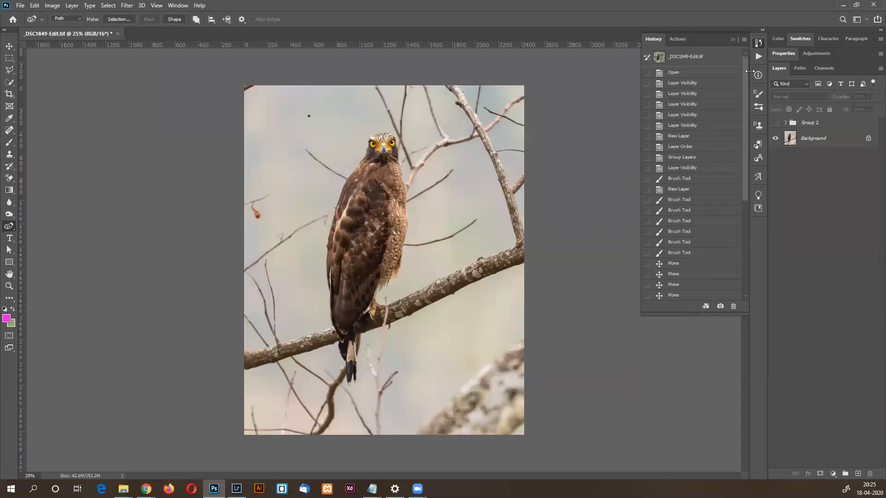
{"action": "left_click", "coordinate": [689, 72]}
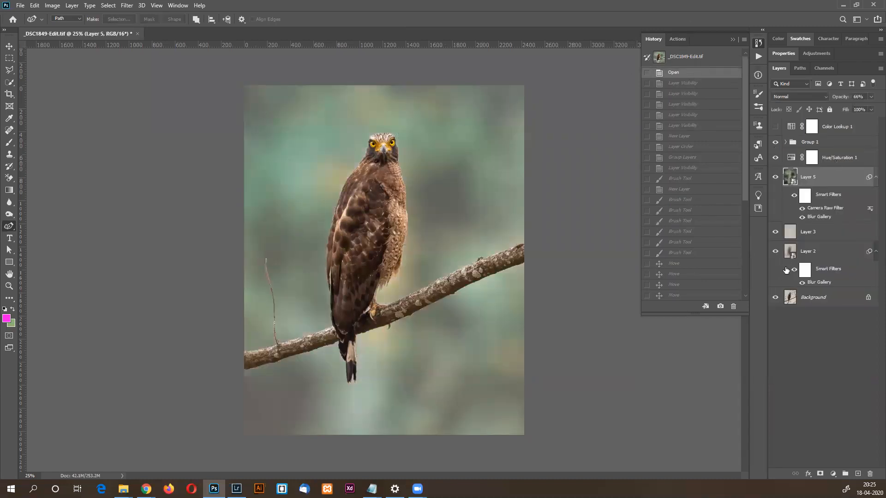
Group all layers from Layer 2 up to Color Lookup 1 and hide the group.
{"action": "left_click", "coordinate": [826, 127], "text": "shift"}
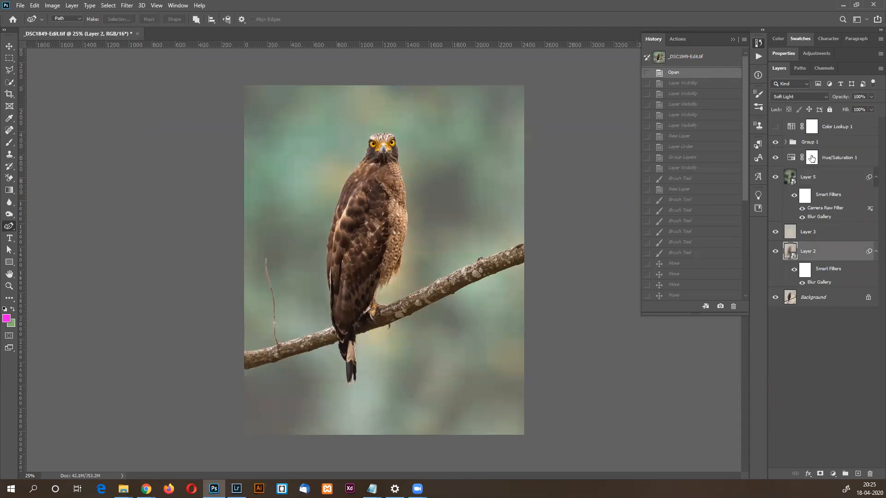
{"action": "key", "text": "ctrl+g"}
{"action": "left_click", "coordinate": [775, 123]}
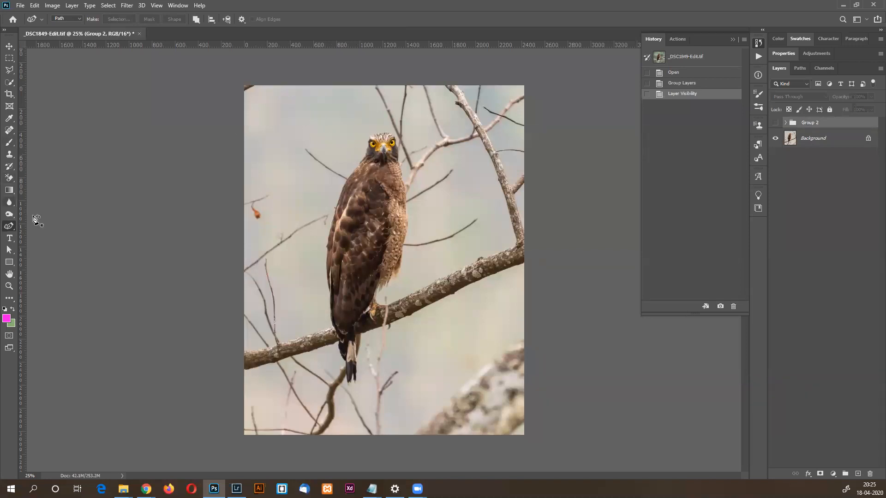
Start a Curvature Pen Tool path along the left edge of the bird's crown, from near its top to the brow.
{"action": "right_click", "coordinate": [15, 226]}
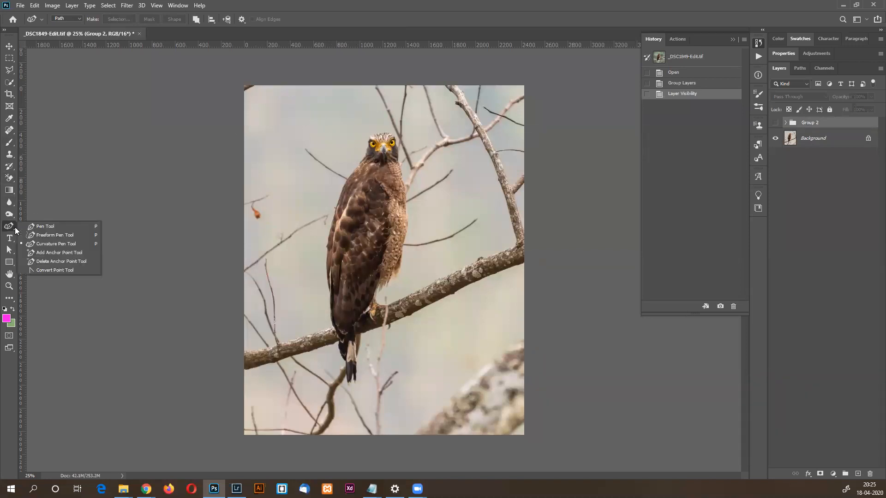
{"action": "left_click", "coordinate": [42, 245]}
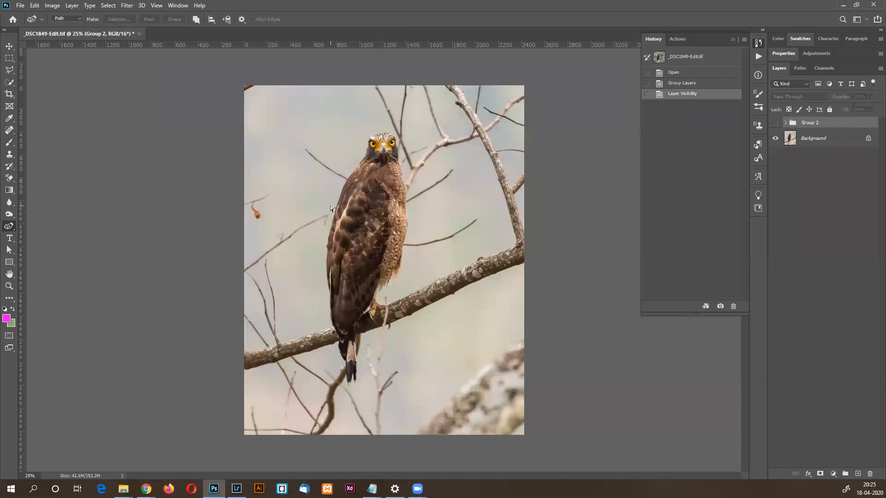
{"action": "key", "text": "ctrl+plus"}
{"action": "key", "text": "ctrl+plus"}
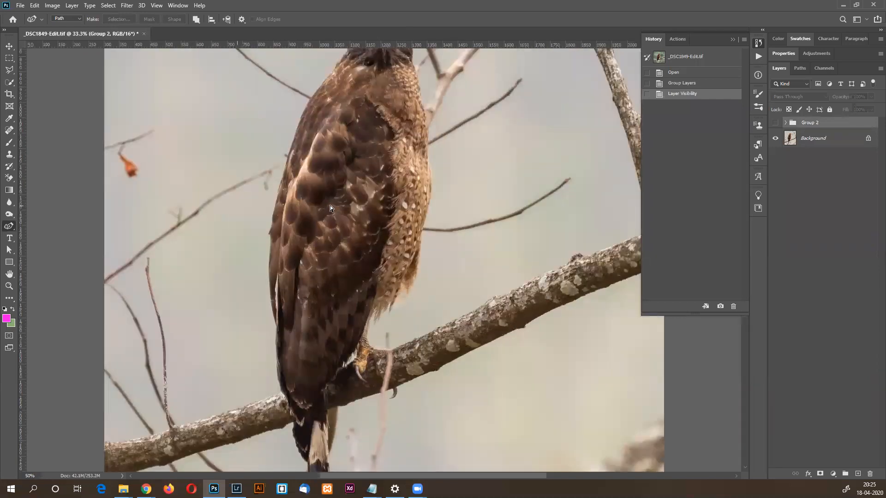
{"action": "key", "text": "ctrl+plus"}
{"action": "key", "text": "ctrl+plus"}
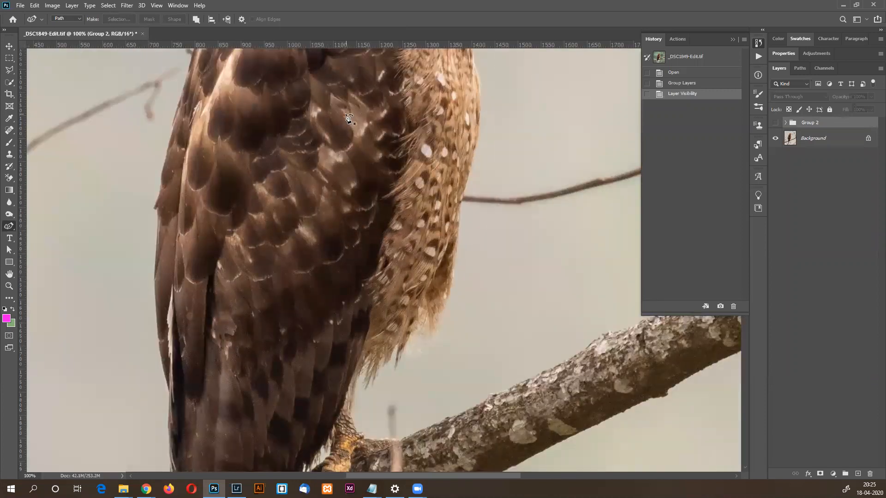
{"action": "left_click_drag", "start_coordinate": [346, 111], "coordinate": [338, 306]}
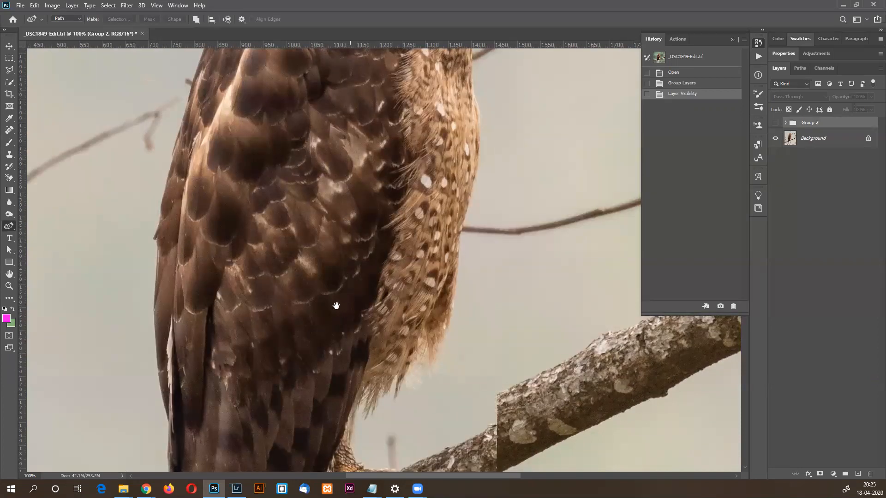
{"action": "left_click_drag", "start_coordinate": [348, 92], "coordinate": [329, 206]}
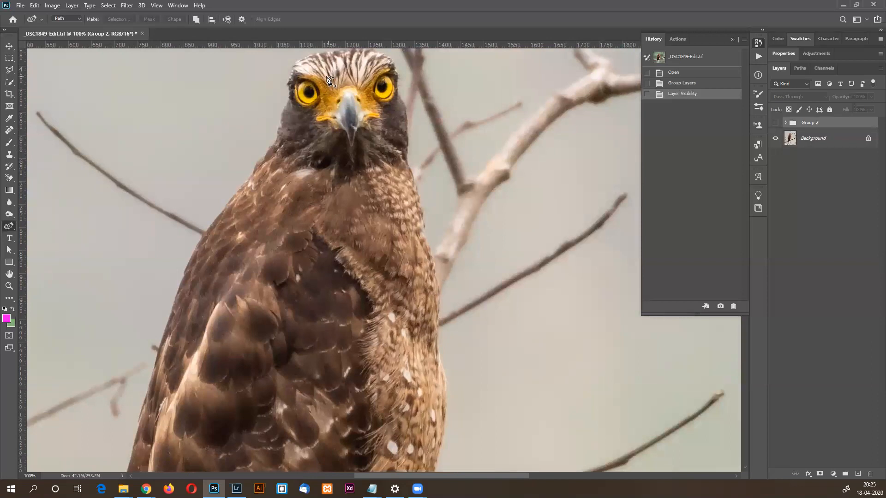
{"action": "left_click_drag", "start_coordinate": [323, 127], "coordinate": [321, 203]}
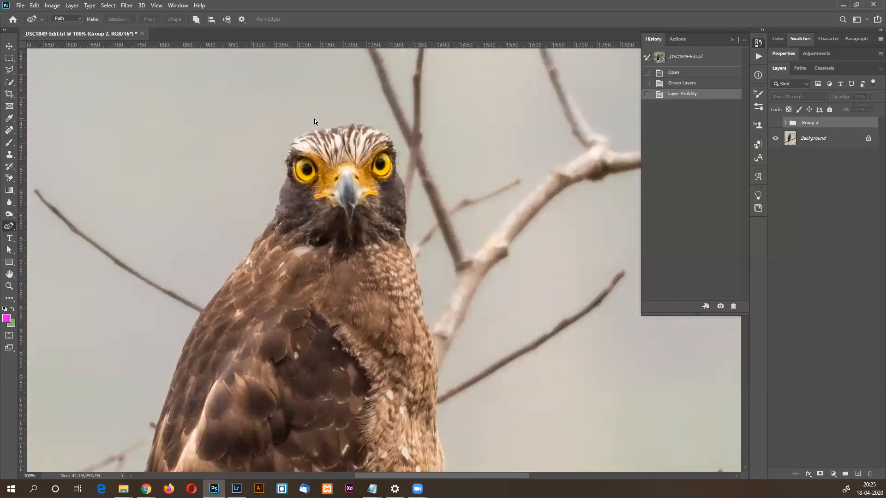
{"action": "key", "text": "ctrl+plus"}
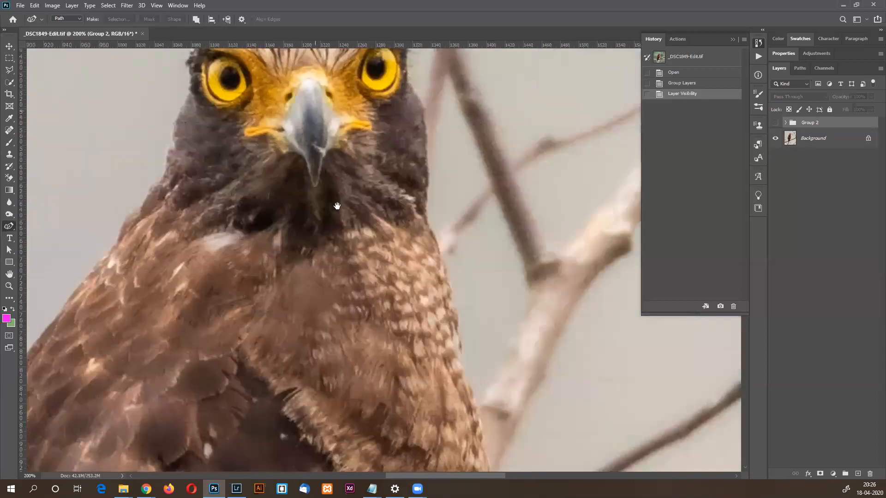
{"action": "left_click_drag", "start_coordinate": [305, 105], "coordinate": [341, 235]}
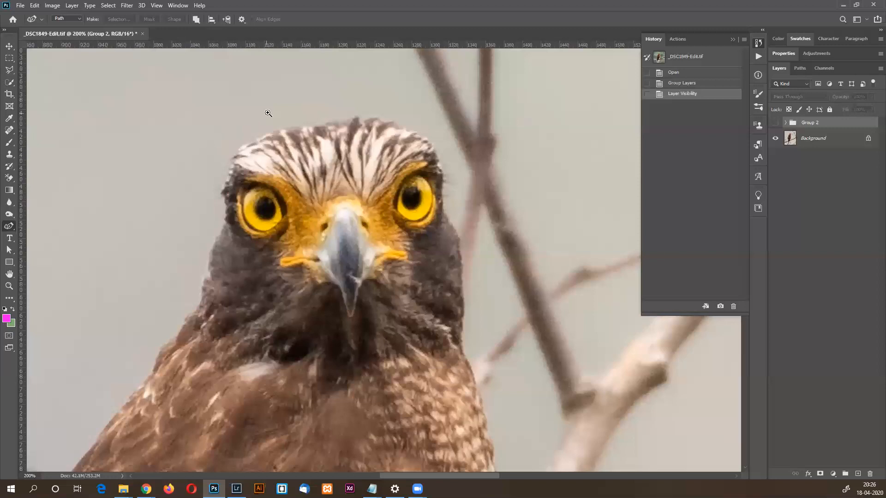
{"action": "left_click_drag", "start_coordinate": [275, 182], "coordinate": [188, 143]}
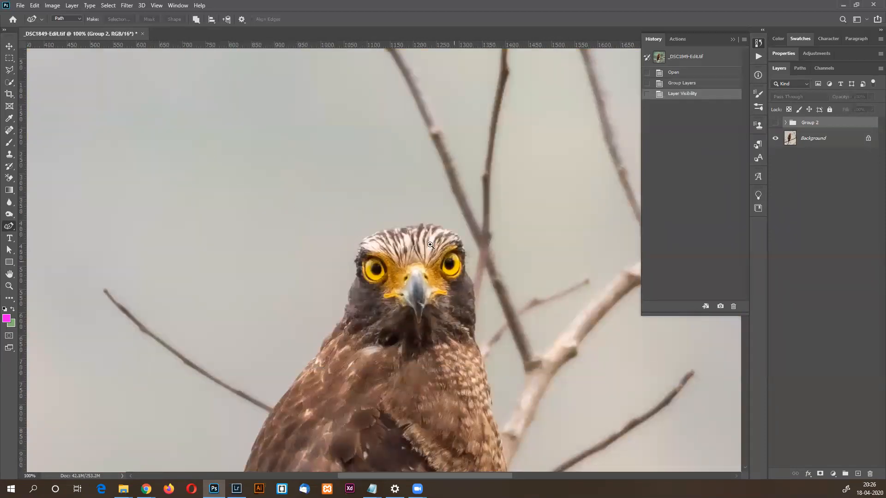
{"action": "left_click_drag", "start_coordinate": [317, 201], "coordinate": [495, 372]}
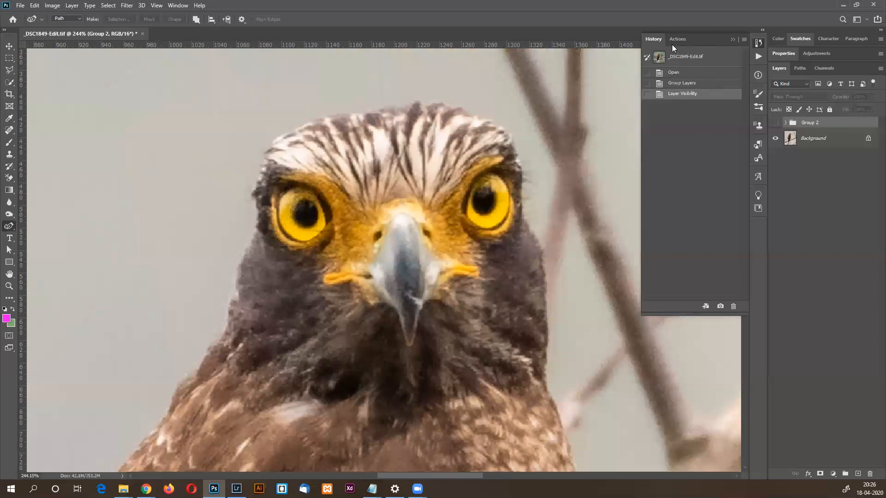
{"action": "left_click", "coordinate": [323, 117]}
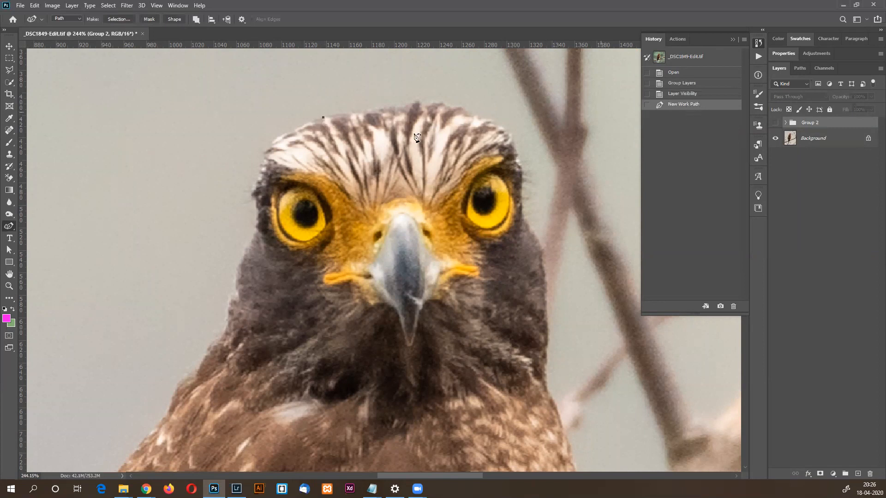
{"action": "left_click", "coordinate": [310, 122]}
{"action": "left_click", "coordinate": [294, 128]}
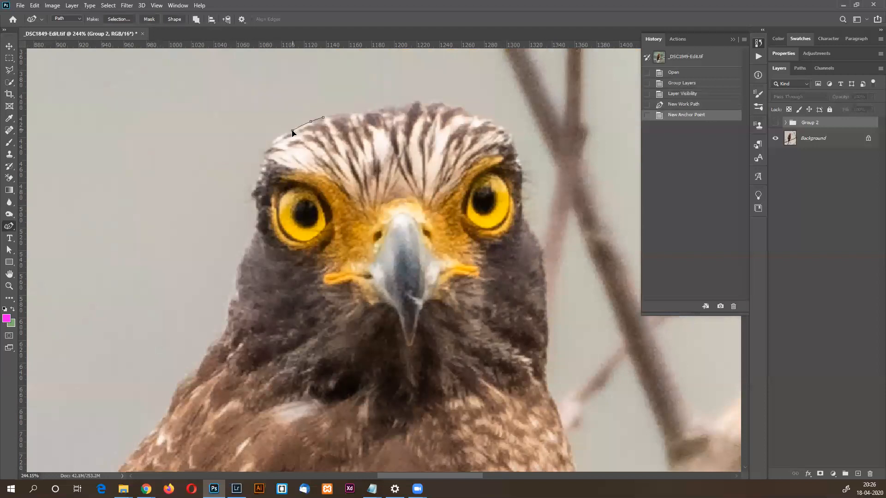
{"action": "left_click", "coordinate": [273, 141]}
{"action": "left_click", "coordinate": [266, 152]}
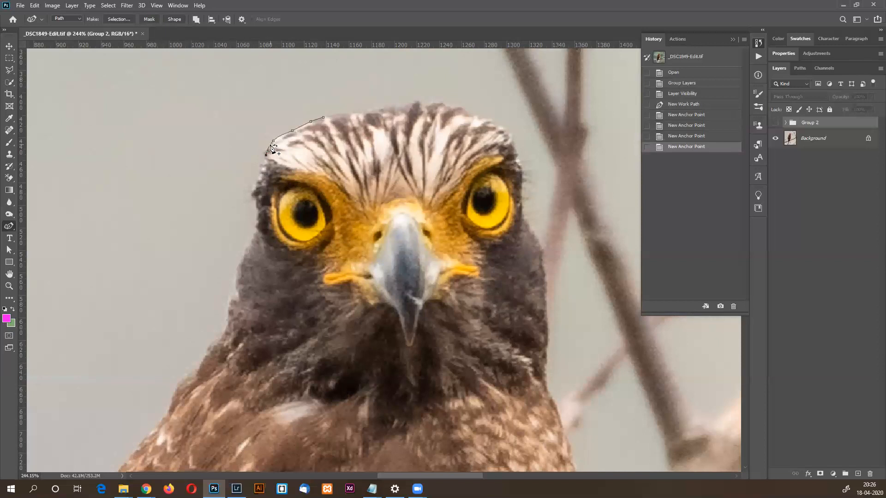
Extend the path with closely spaced anchor points along the head's left edge, from the brow to just below eye level.
{"action": "left_click", "coordinate": [262, 167]}
{"action": "left_click", "coordinate": [259, 176]}
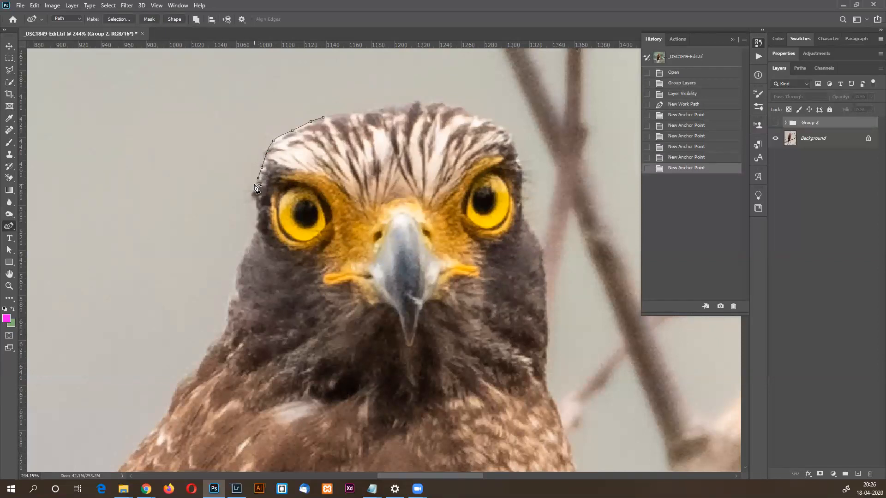
{"action": "left_click", "coordinate": [254, 187]}
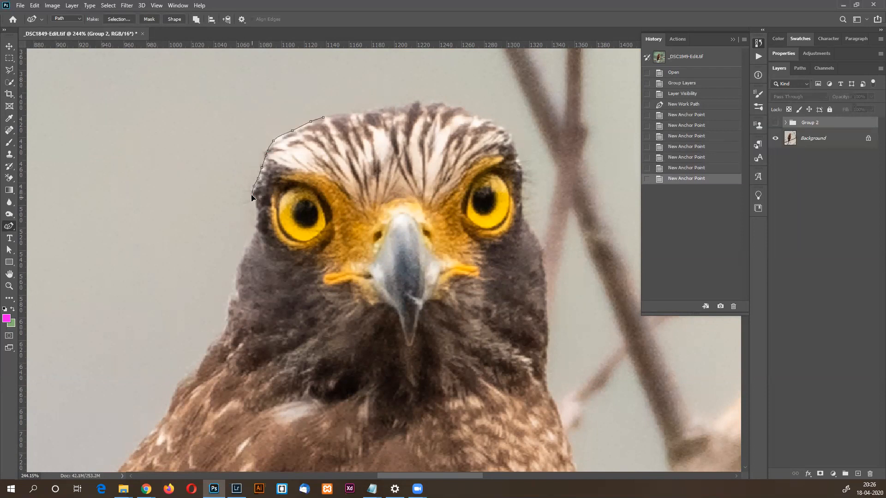
{"action": "left_click", "coordinate": [252, 198]}
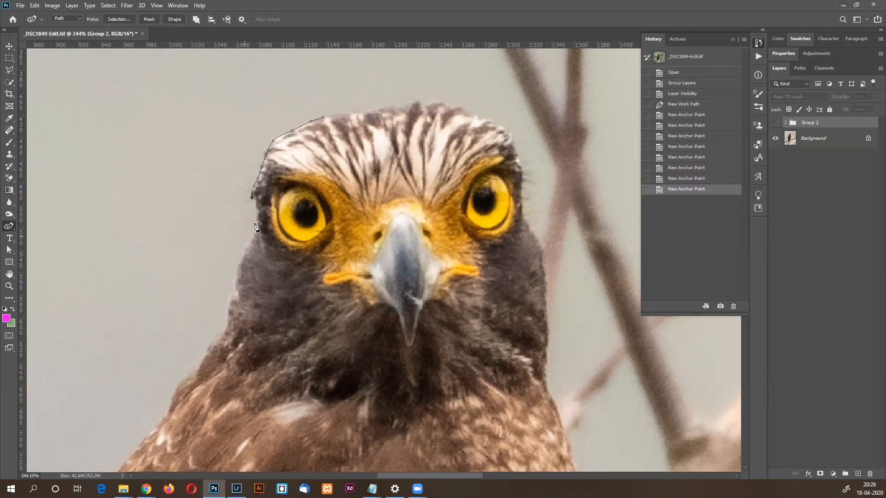
{"action": "left_click", "coordinate": [256, 200]}
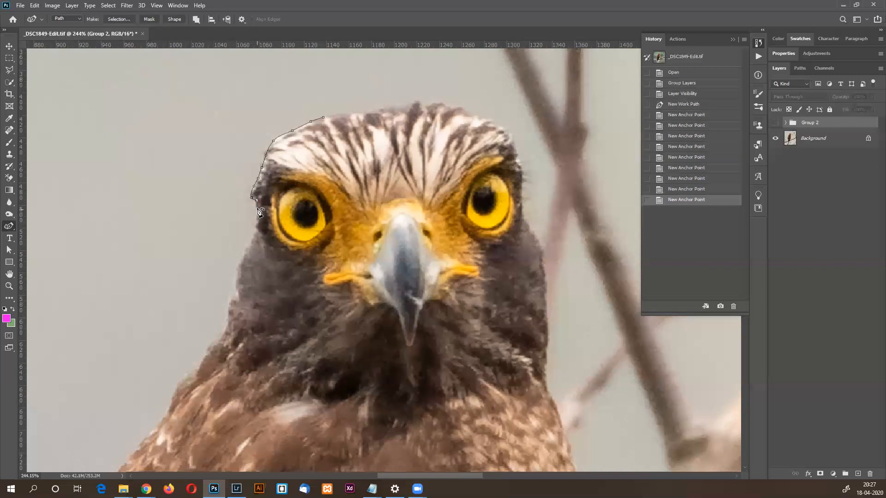
{"action": "left_click", "coordinate": [257, 208]}
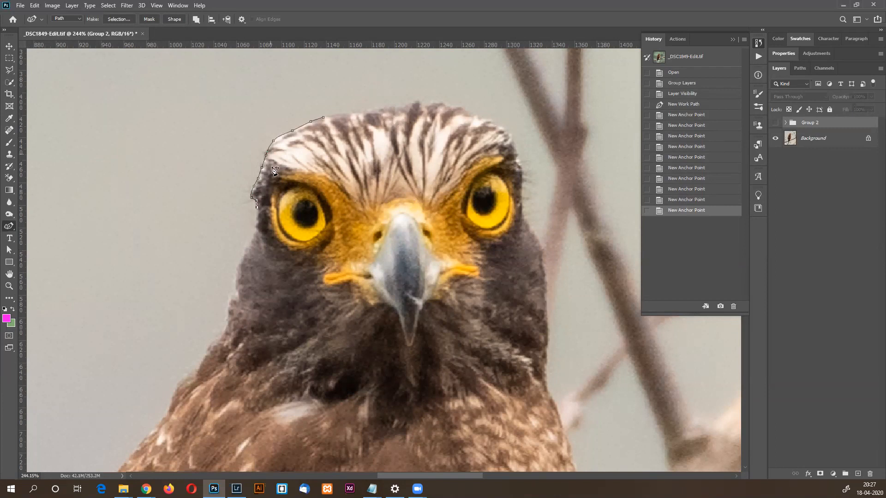
{"action": "left_click", "coordinate": [256, 231]}
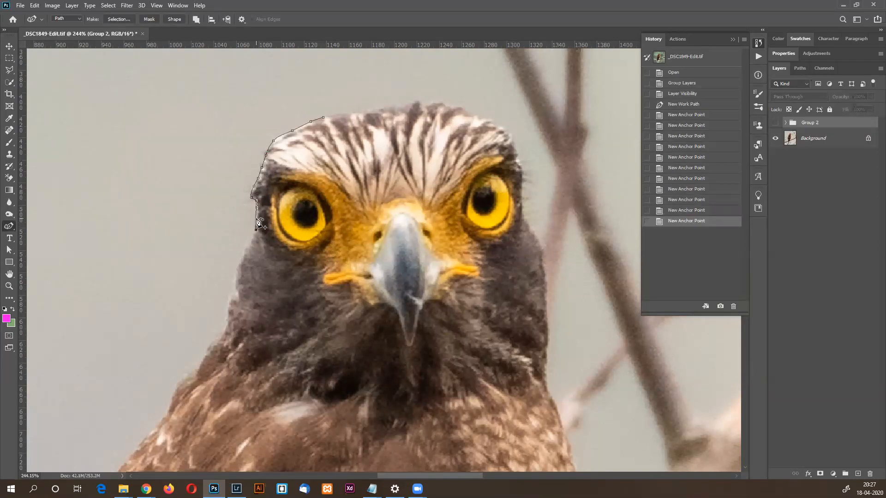
Add an anchor point on the path segment beside the left eye and adjust the path to fit the head's outline.
{"action": "left_click", "coordinate": [256, 217]}
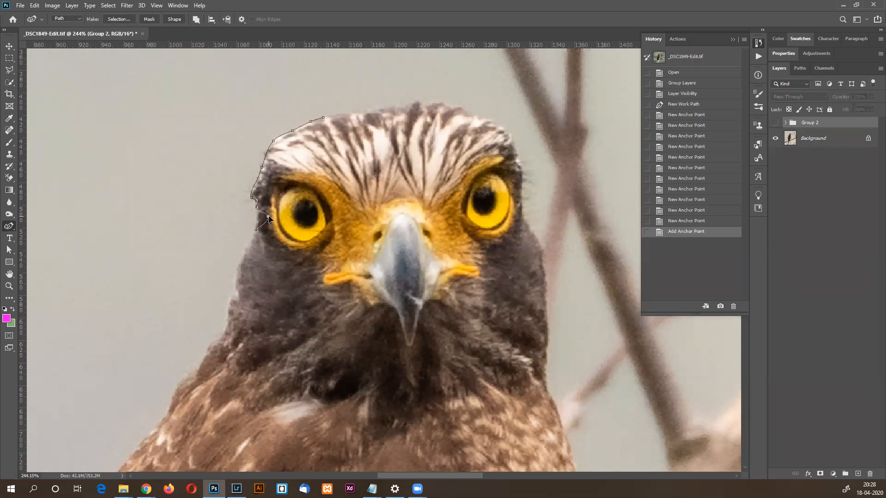
{"action": "mouse_move", "coordinate": [265, 219]}
{"action": "left_mouse_down"}
{"action": "mouse_move", "coordinate": [243, 225]}
{"action": "mouse_move", "coordinate": [259, 215]}
{"action": "left_mouse_up"}
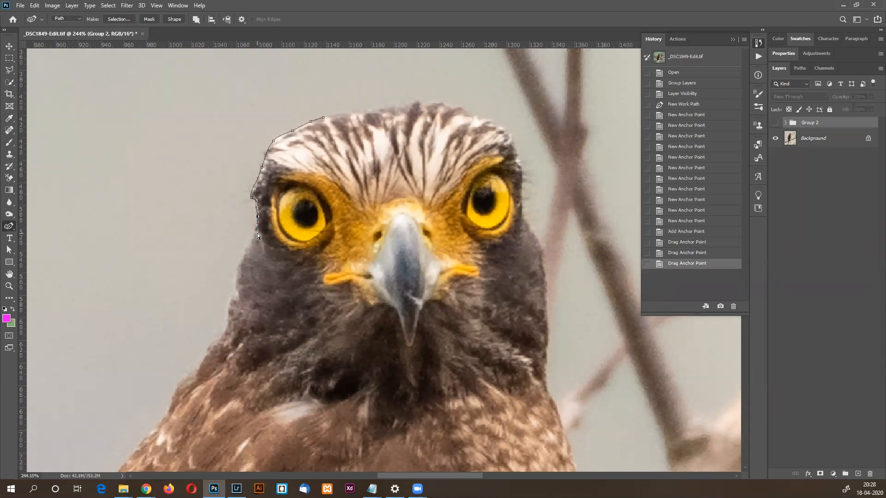
Step back through the history to just before the last anchor point was placed on the head's left edge.
{"action": "key", "text": "ctrl+z"}
{"action": "key", "text": "ctrl+z"}
{"action": "key", "text": "ctrl+z"}
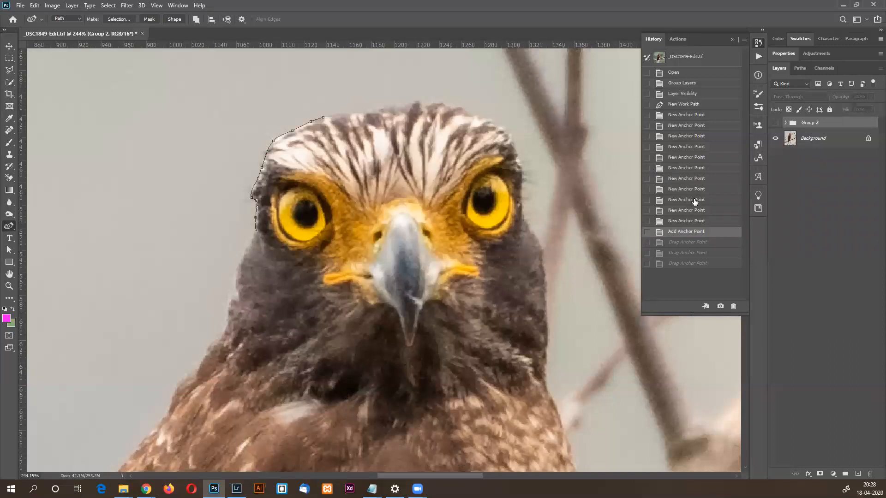
{"action": "left_click", "coordinate": [695, 202]}
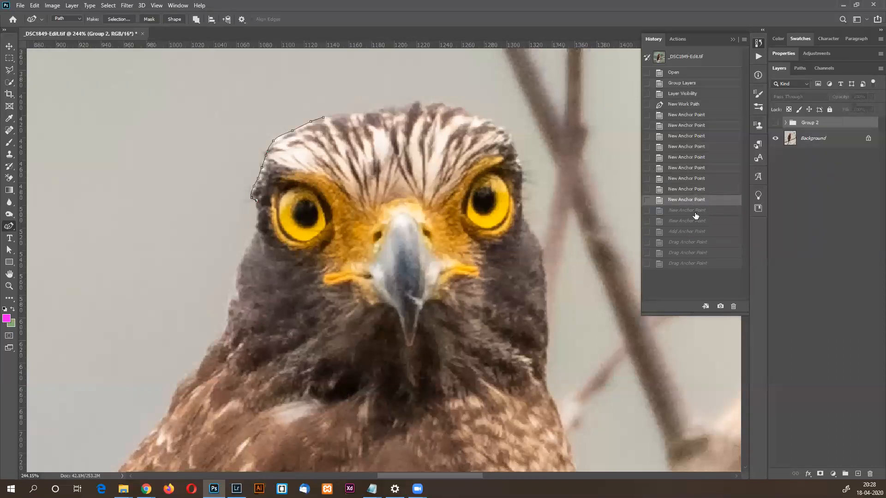
{"action": "left_click", "coordinate": [695, 211]}
{"action": "left_click", "coordinate": [695, 223]}
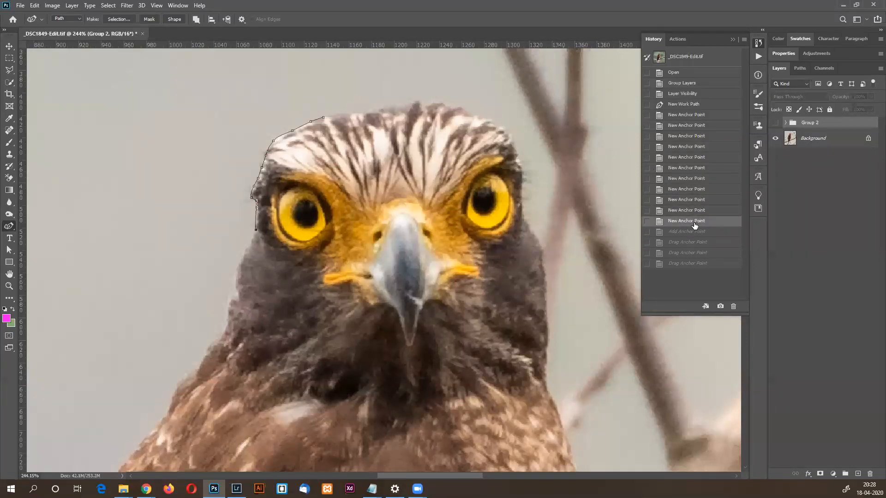
{"action": "left_click", "coordinate": [695, 212]}
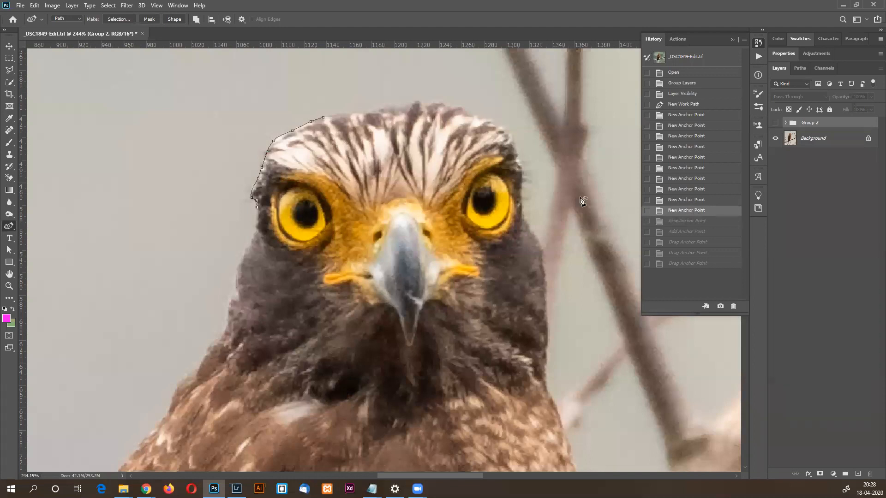
Place a new anchor point level with the left eye's lower rim, add one on the segment above it, and adjust it to the head's outline.
{"action": "left_click", "coordinate": [257, 229]}
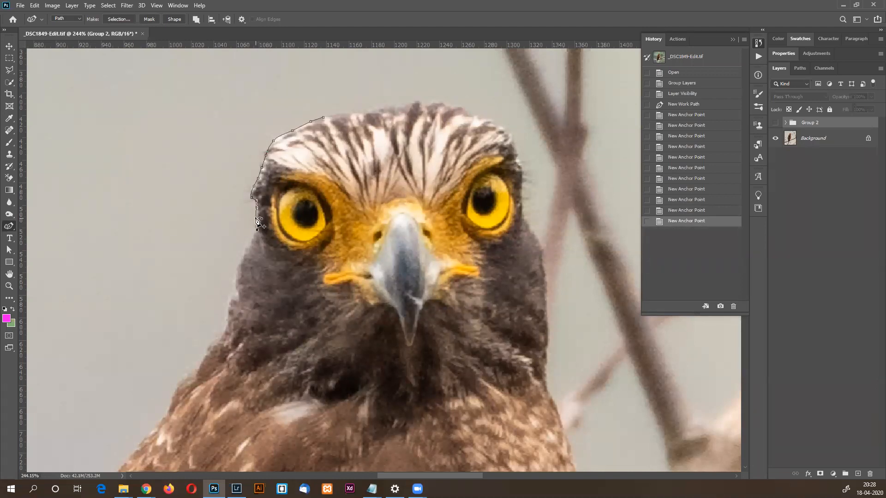
{"action": "left_click", "coordinate": [256, 218]}
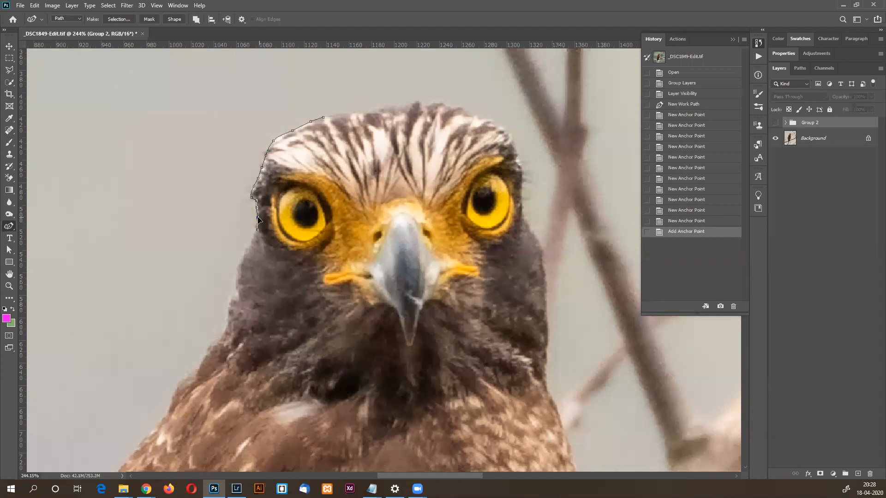
{"action": "left_click_drag", "start_coordinate": [256, 218], "coordinate": [255, 222]}
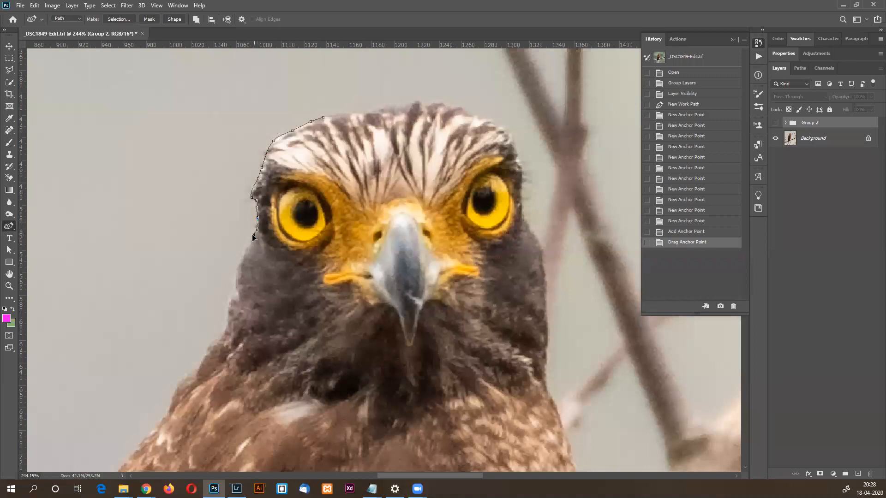
Extend the path with closely spaced anchor points from below the left eye down the cheek's outer edge.
{"action": "left_click", "coordinate": [252, 238]}
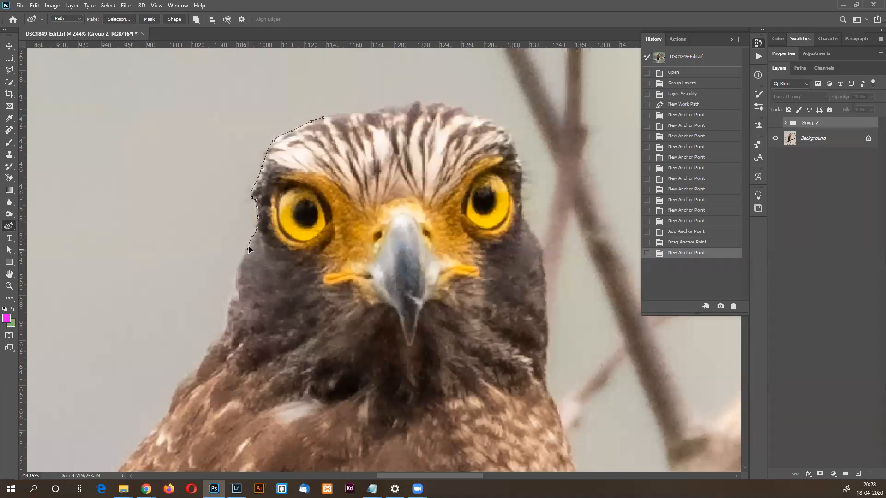
{"action": "left_click", "coordinate": [241, 260]}
{"action": "left_click", "coordinate": [236, 277]}
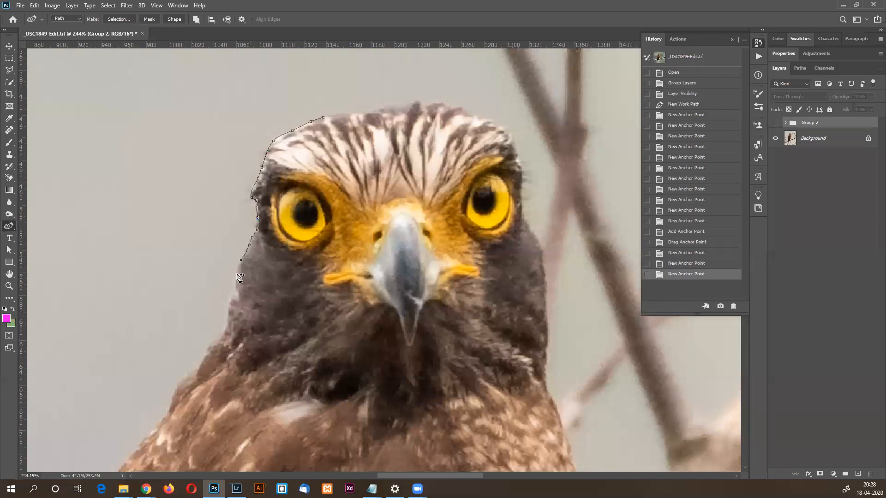
{"action": "left_click", "coordinate": [237, 293]}
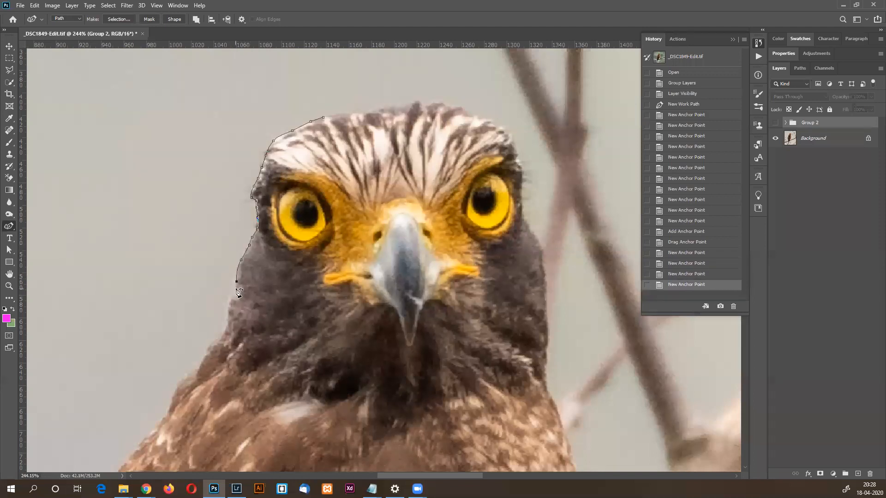
{"action": "left_click", "coordinate": [240, 305]}
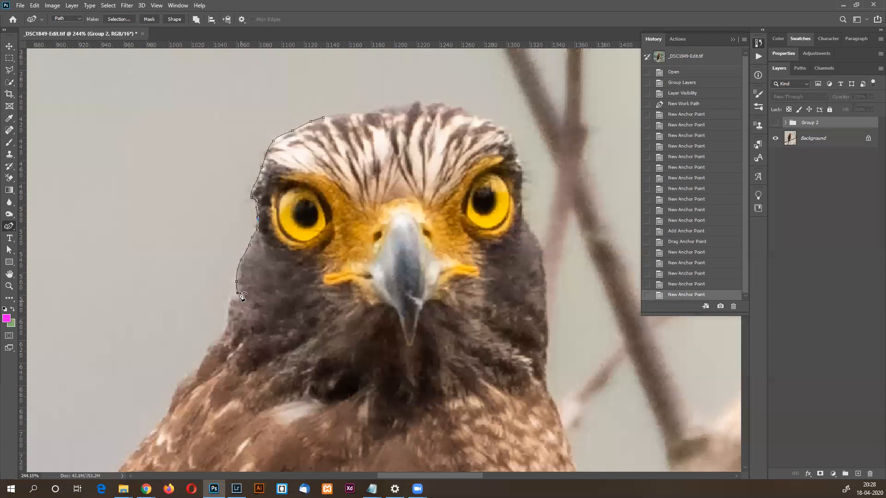
Trace around the small feather tuft at the base of the left cheek and on down to the neck edge.
{"action": "left_click_drag", "start_coordinate": [243, 308], "coordinate": [239, 246]}
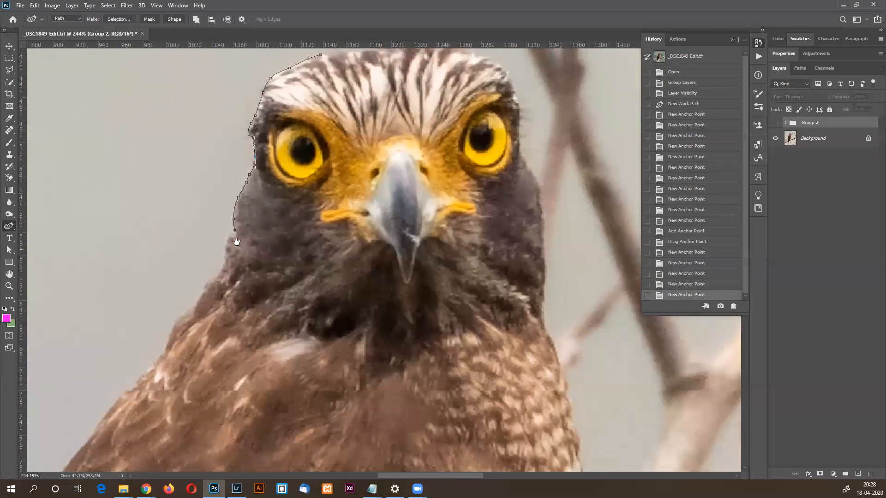
{"action": "left_click", "coordinate": [236, 238]}
{"action": "left_click", "coordinate": [230, 232]}
{"action": "left_click_drag", "start_coordinate": [228, 231], "coordinate": [224, 239]}
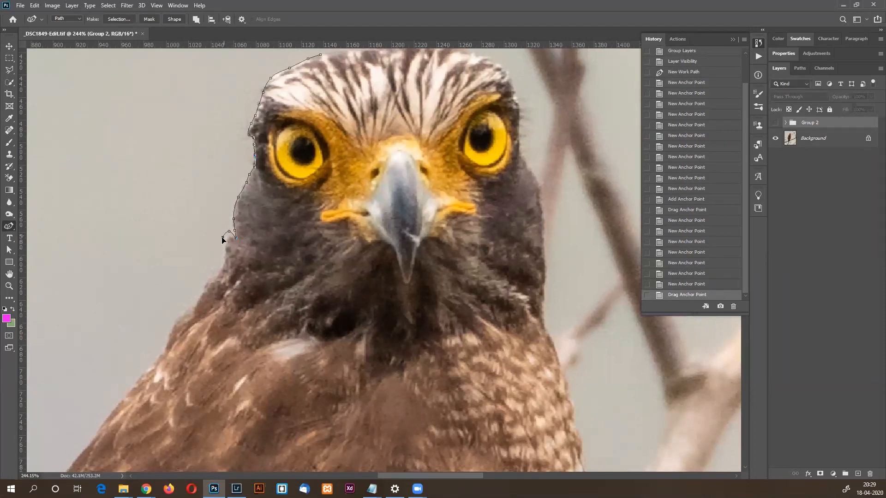
{"action": "left_click", "coordinate": [223, 263]}
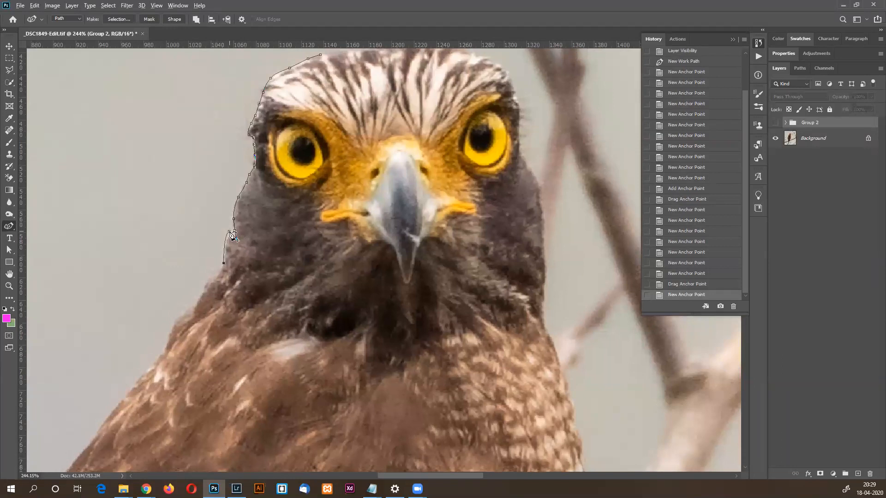
Toggle the corner points around the feather tuft and reposition the anchor point below it along the neck edge.
{"action": "left_click", "coordinate": [234, 235], "text": "alt"}
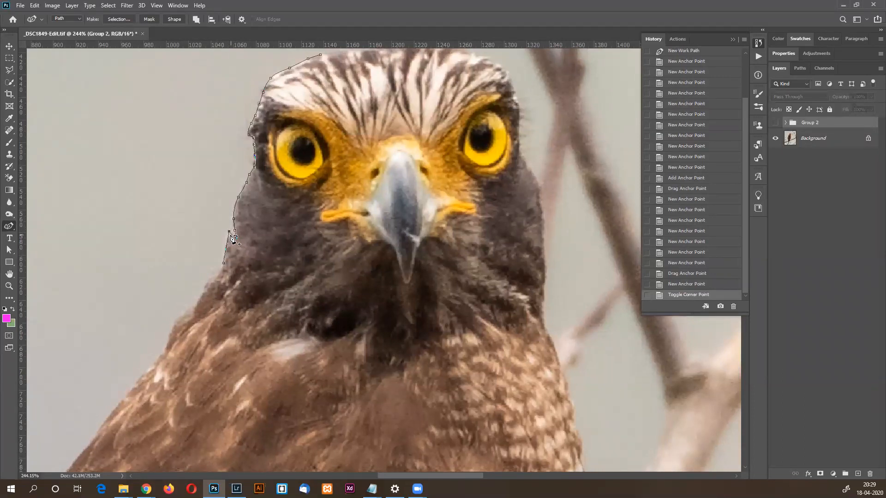
{"action": "left_click", "coordinate": [230, 232], "text": "alt"}
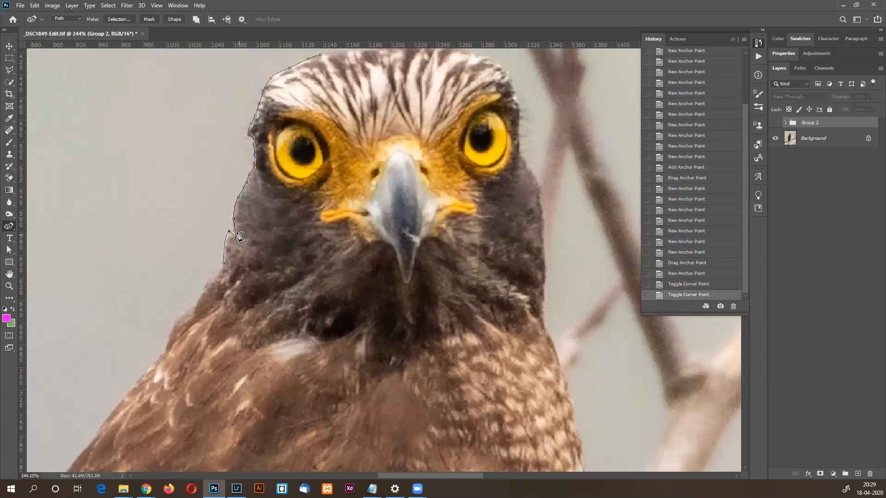
{"action": "left_click", "coordinate": [230, 232], "text": "alt"}
{"action": "left_click_drag", "start_coordinate": [226, 242], "coordinate": [226, 251]}
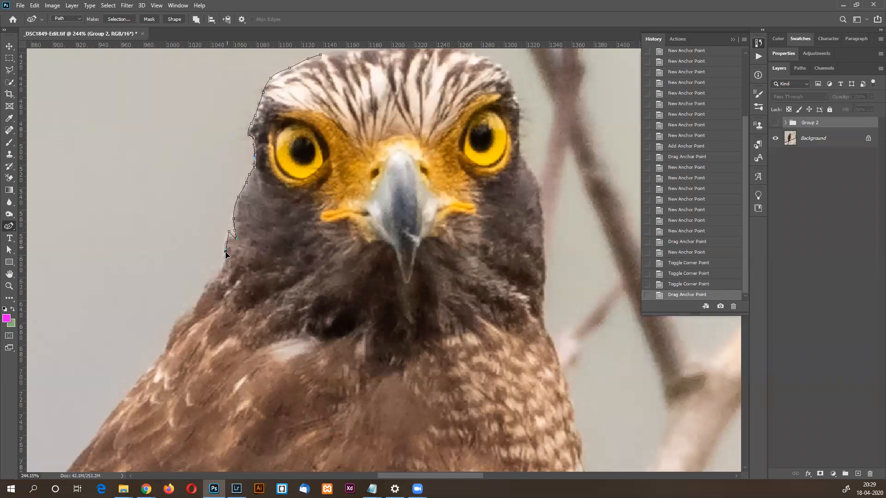
Extend the path with closely spaced anchor points from below the feather tuft down the neck's left edge toward the shoulder.
{"action": "left_click", "coordinate": [224, 264]}
{"action": "left_click", "coordinate": [210, 278]}
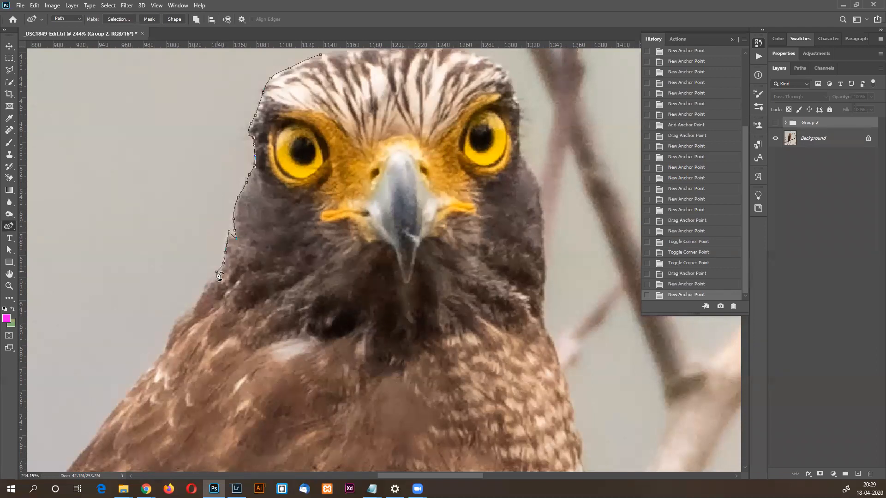
{"action": "left_click", "coordinate": [216, 276]}
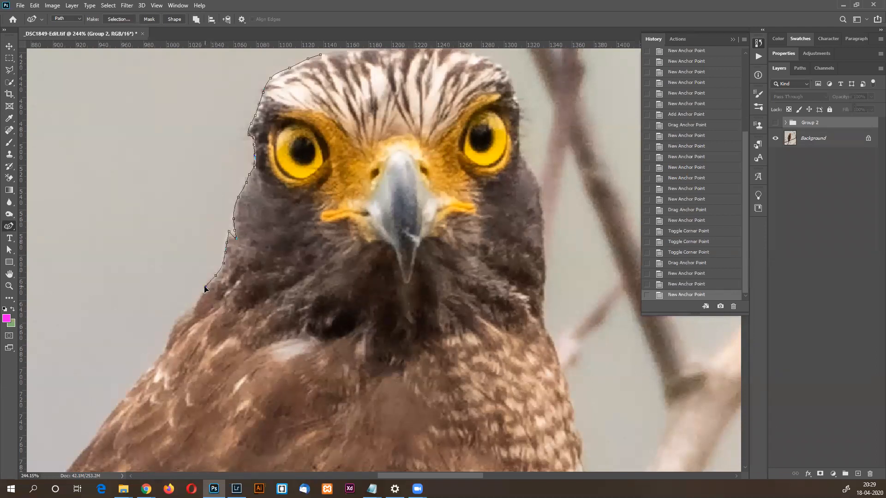
{"action": "scroll", "coordinate": [227, 164], "scroll_direction": "down", "scroll_amount": 5}
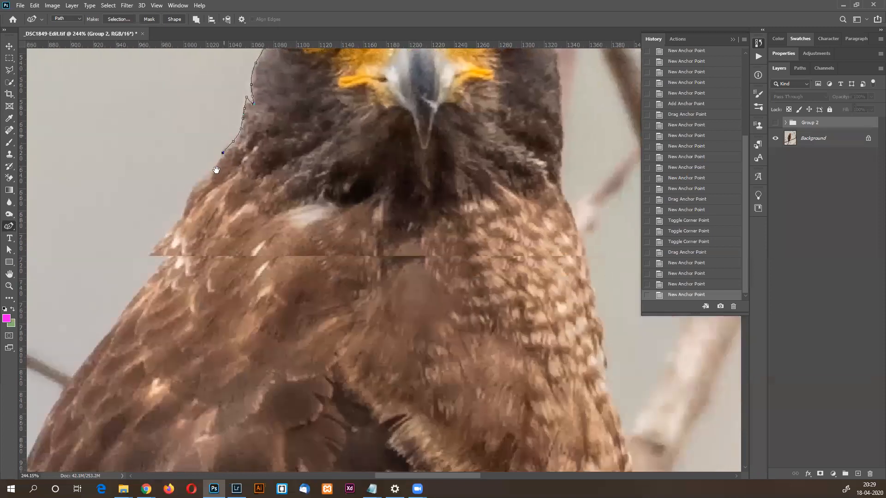
{"action": "left_click", "coordinate": [219, 161]}
{"action": "left_click", "coordinate": [208, 178]}
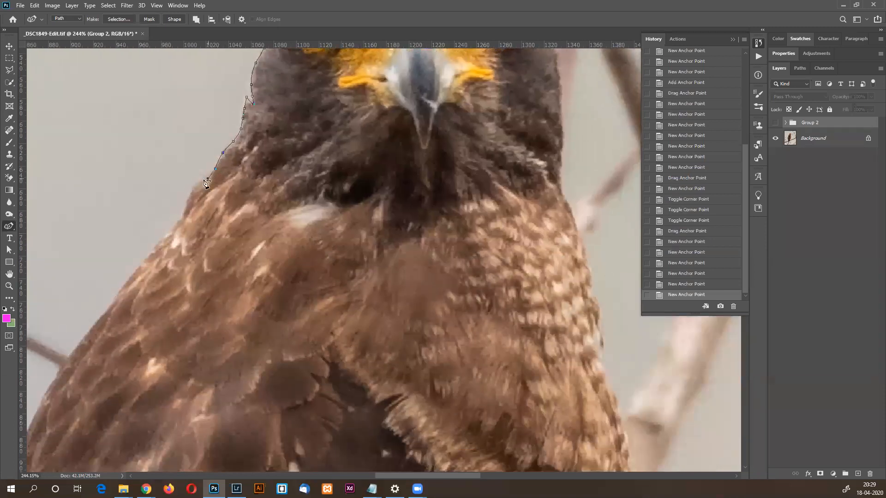
{"action": "left_click", "coordinate": [196, 186]}
Refine the path's last anchor point at the neck base, add points along the upper left shoulder, and adjust them to its edge.
{"action": "key", "text": "space"}
{"action": "left_click_drag", "start_coordinate": [195, 224], "coordinate": [289, 152]}
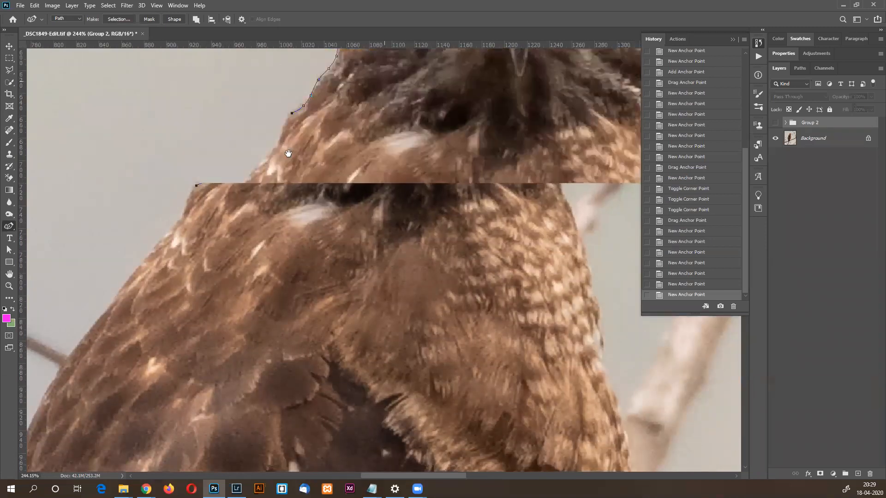
{"action": "left_click_drag", "start_coordinate": [294, 110], "coordinate": [294, 113]}
{"action": "left_click", "coordinate": [277, 145]}
{"action": "left_click", "coordinate": [278, 147]}
{"action": "left_click", "coordinate": [262, 163]}
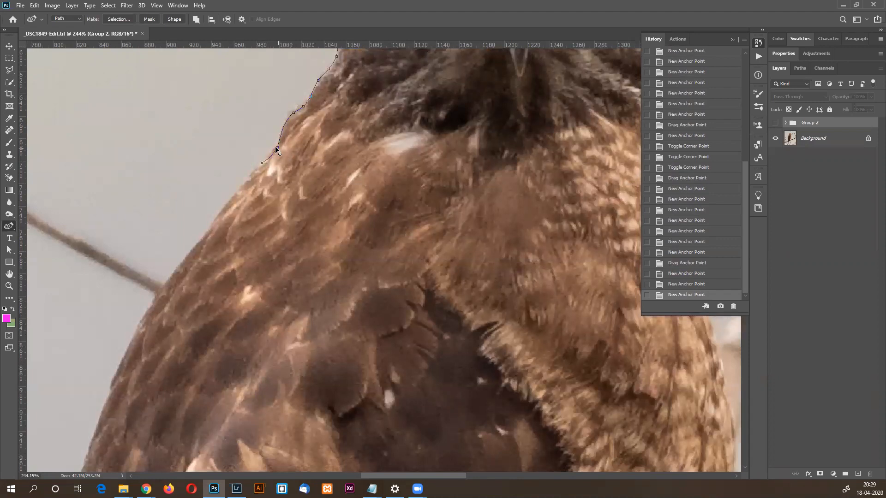
{"action": "left_click_drag", "start_coordinate": [276, 149], "coordinate": [261, 160]}
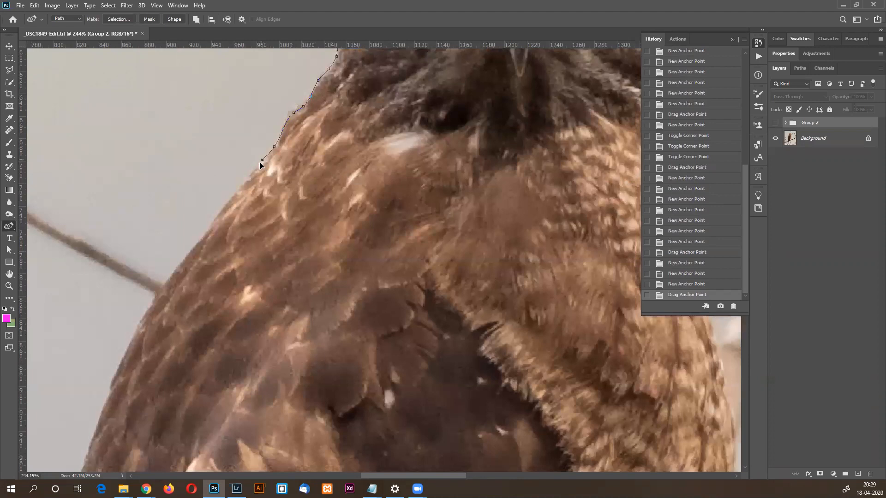
Add two more anchor points down the left shoulder edge and nudge the preceding points to fit the feathers.
{"action": "left_click", "coordinate": [245, 181]}
{"action": "left_click_drag", "start_coordinate": [261, 160], "coordinate": [261, 162]}
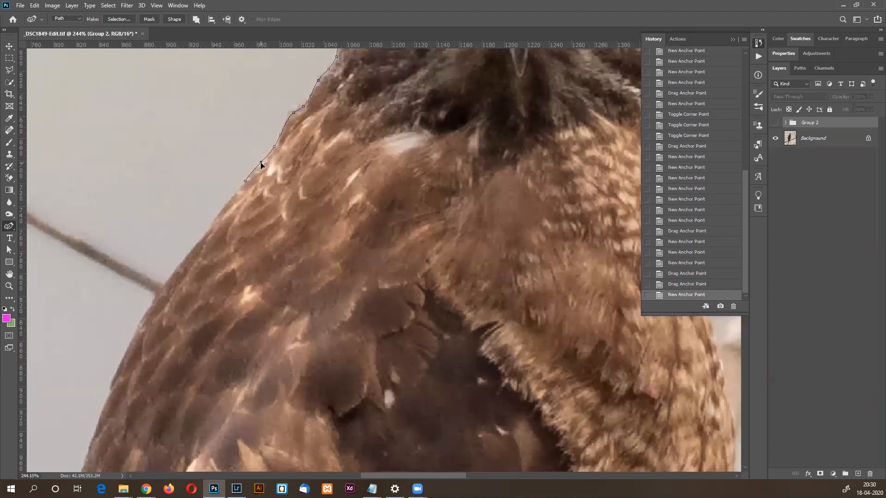
{"action": "left_click", "coordinate": [226, 204]}
{"action": "left_click_drag", "start_coordinate": [243, 181], "coordinate": [245, 181]}
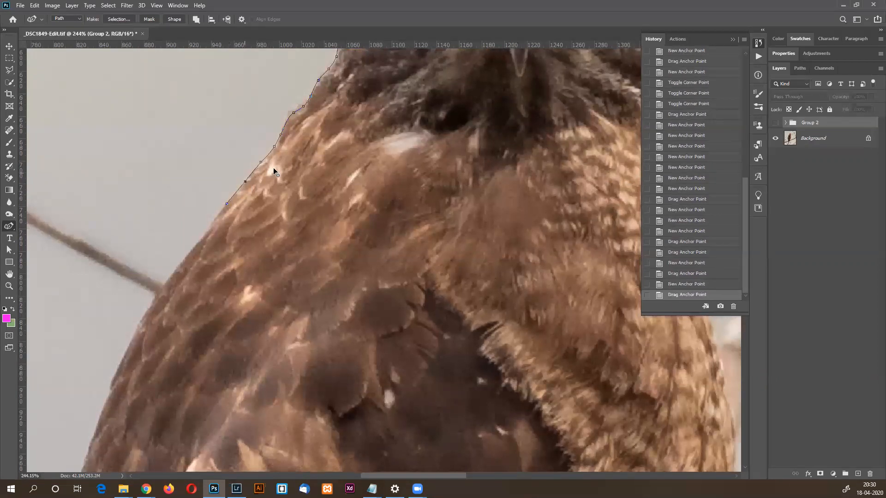
Extend the path along the left wing edge, past the thin branch, to just below where it meets the bird.
{"action": "left_click", "coordinate": [211, 228]}
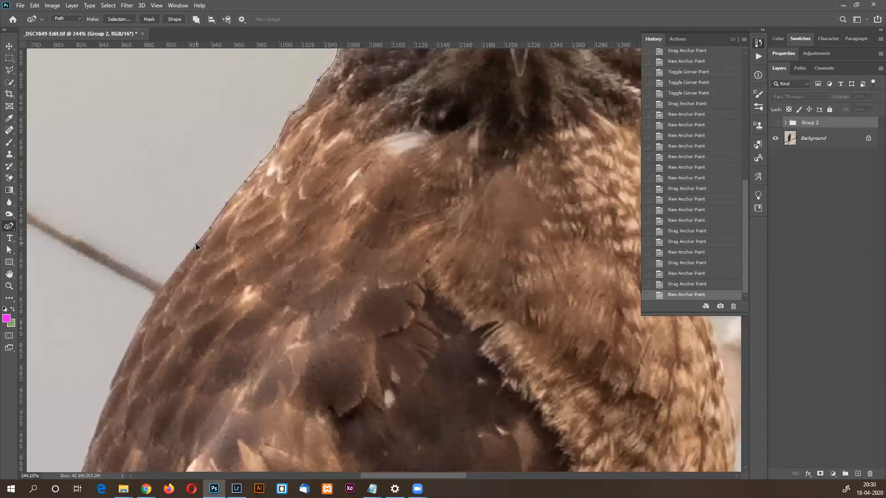
{"action": "left_click", "coordinate": [195, 246]}
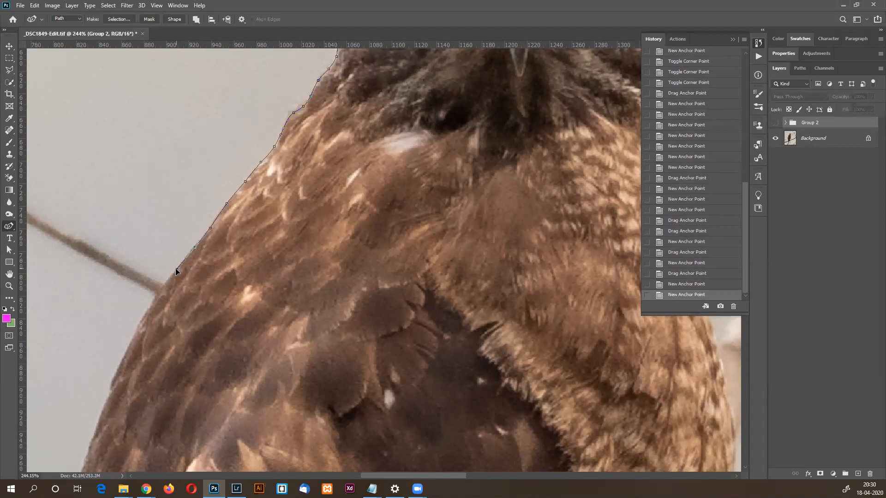
{"action": "left_click", "coordinate": [177, 269]}
{"action": "left_click", "coordinate": [154, 298]}
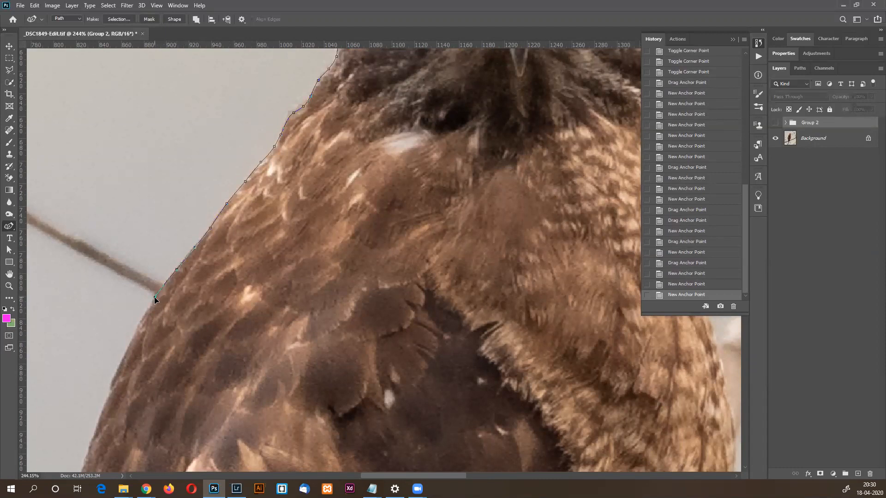
{"action": "left_click", "coordinate": [138, 320]}
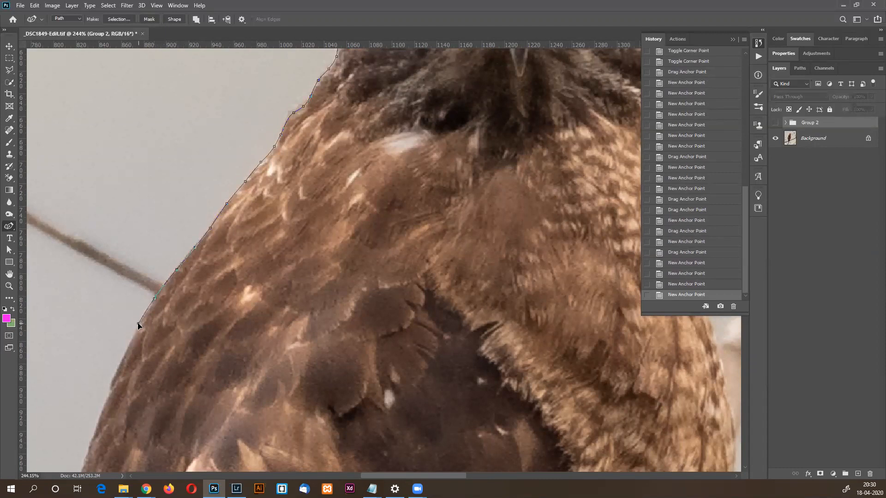
{"action": "left_click_drag", "start_coordinate": [152, 354], "coordinate": [154, 257]}
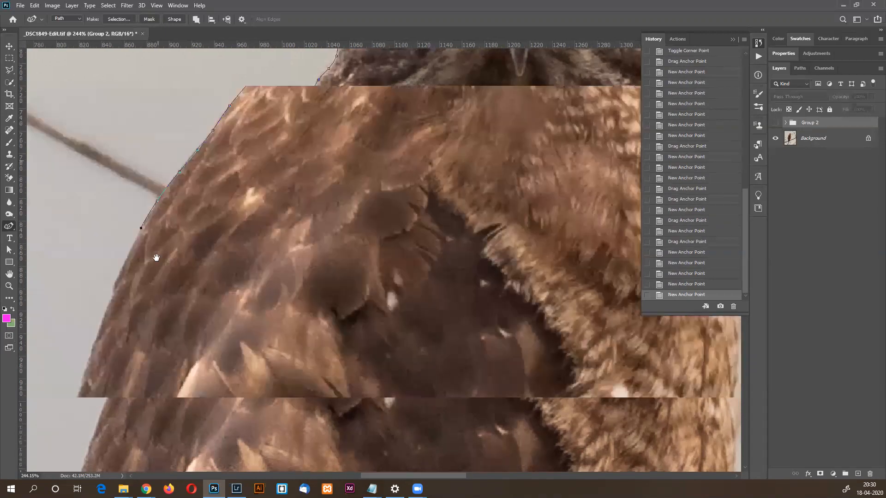
{"action": "right_click", "coordinate": [13, 226]}
{"action": "left_click", "coordinate": [37, 224]}
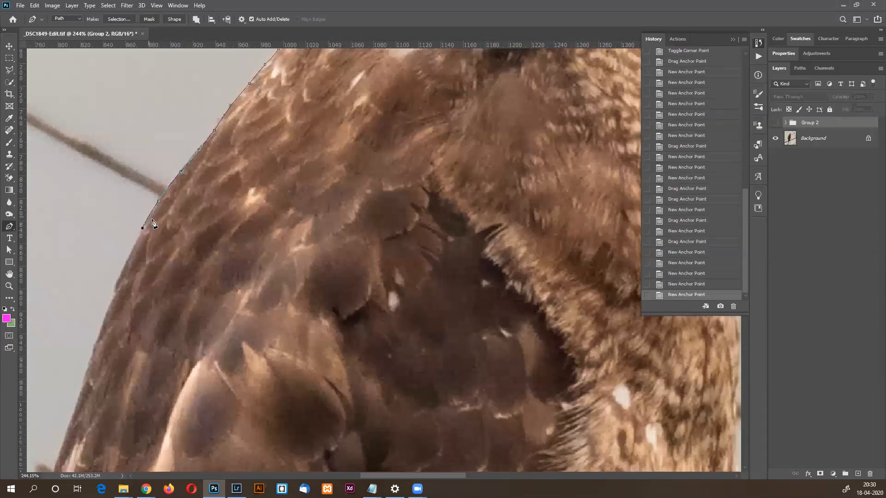
{"action": "right_click", "coordinate": [13, 233]}
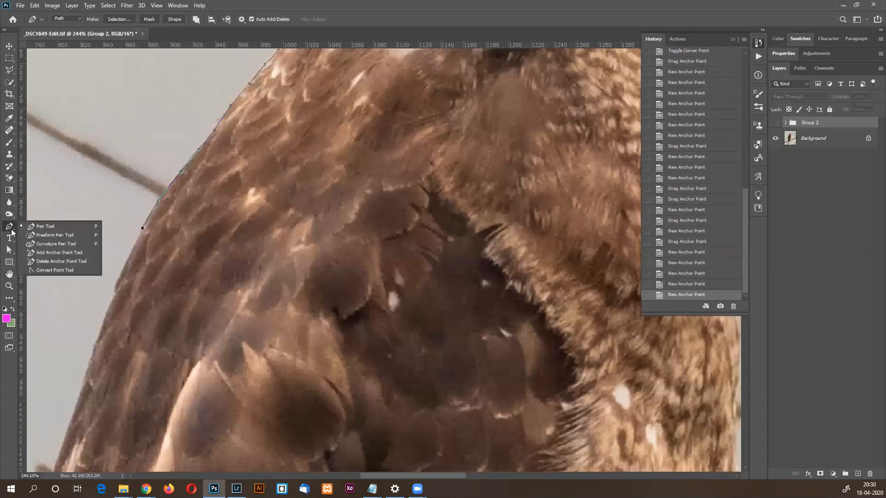
{"action": "left_click", "coordinate": [33, 244]}
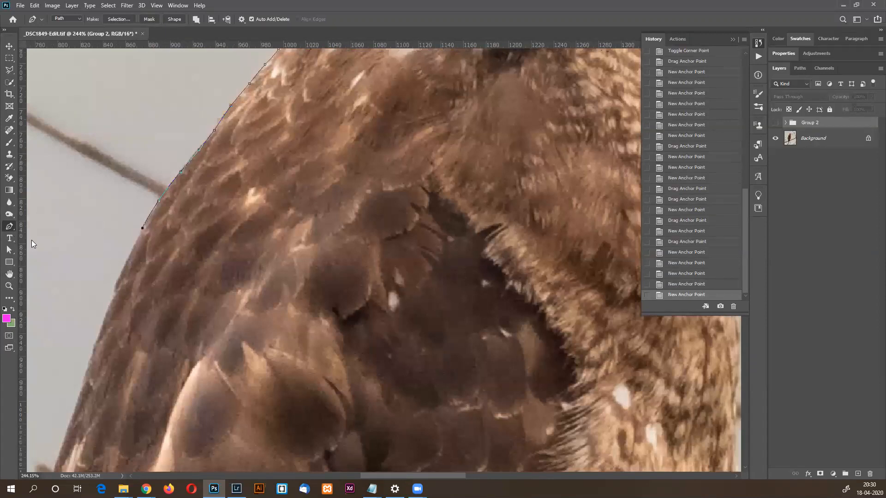
Nudge the path's last anchor point onto the left wing edge and add more points down the edge below the thin branch.
{"action": "left_click", "coordinate": [143, 226]}
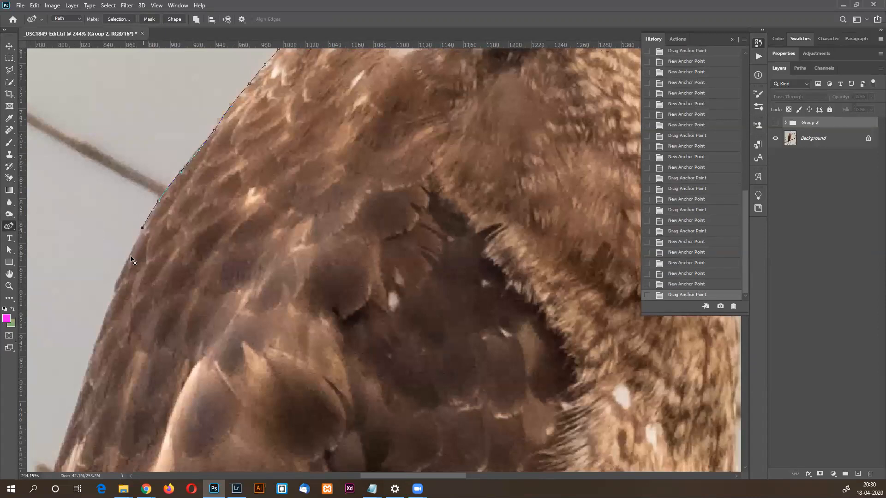
{"action": "left_click", "coordinate": [127, 263]}
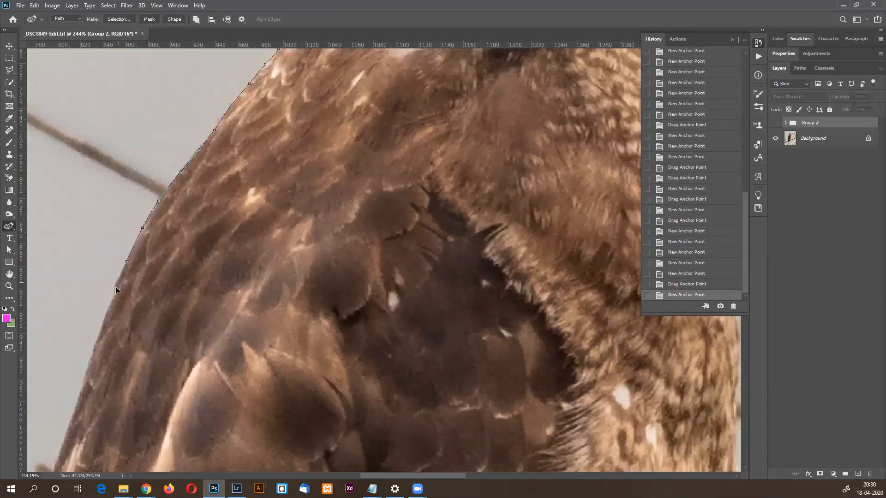
{"action": "left_click", "coordinate": [114, 290]}
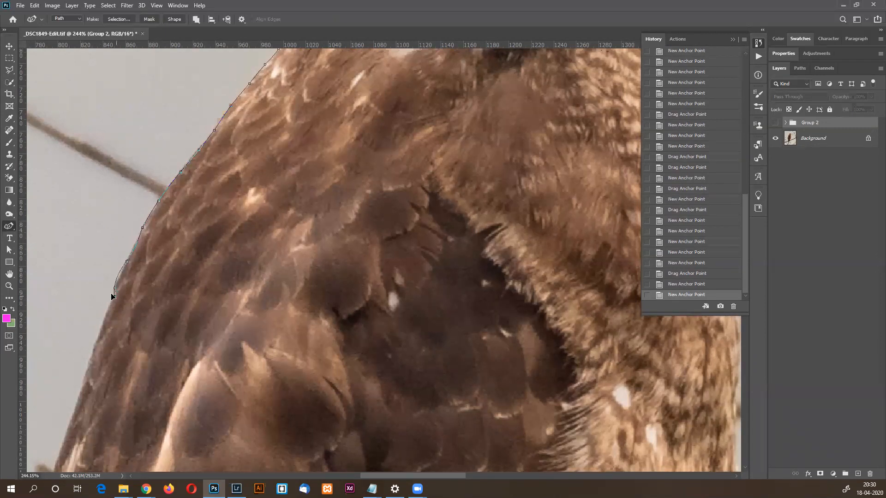
{"action": "left_click", "coordinate": [114, 293]}
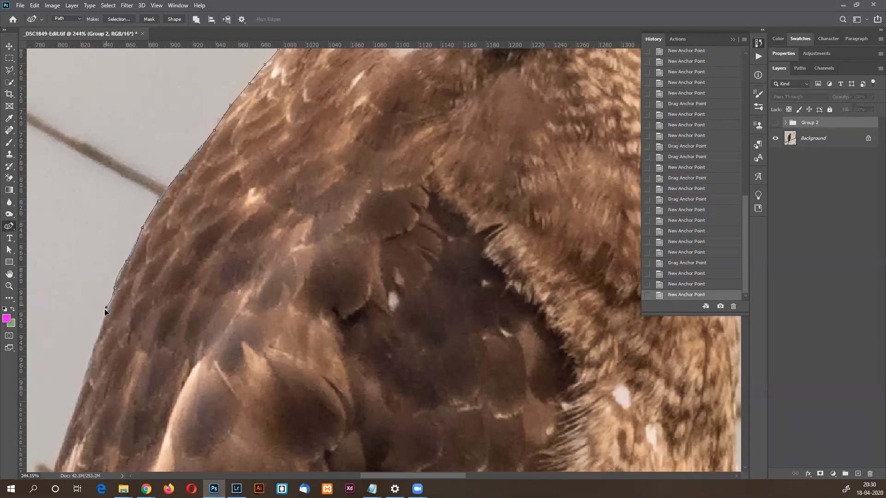
{"action": "left_click", "coordinate": [105, 320]}
{"action": "scroll", "coordinate": [139, 157], "scroll_direction": "left", "scroll_amount": 1}
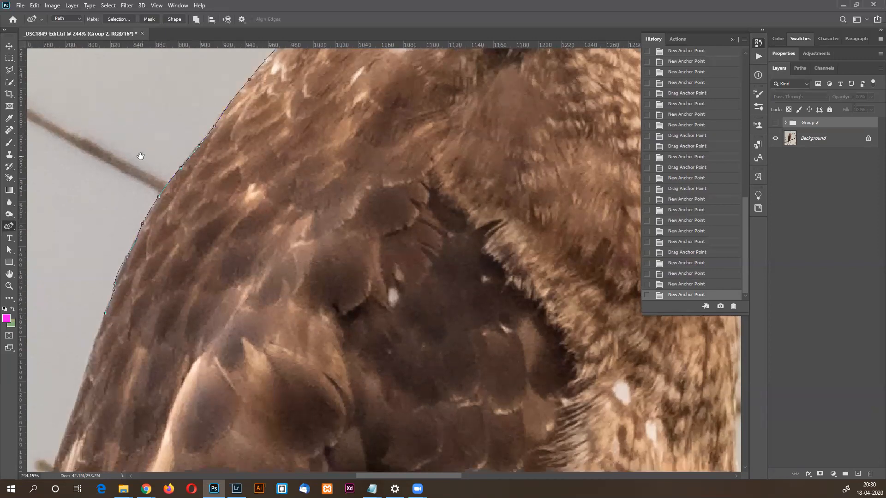
Extend the path with three anchor points down the left wing edge to the small blurred twig stub.
{"action": "scroll", "coordinate": [147, 145], "scroll_direction": "down", "scroll_amount": 3}
{"action": "left_click", "coordinate": [117, 214]}
{"action": "left_click", "coordinate": [97, 276]}
{"action": "left_click", "coordinate": [87, 308]}
{"action": "left_click_drag", "start_coordinate": [113, 316], "coordinate": [198, 190]}
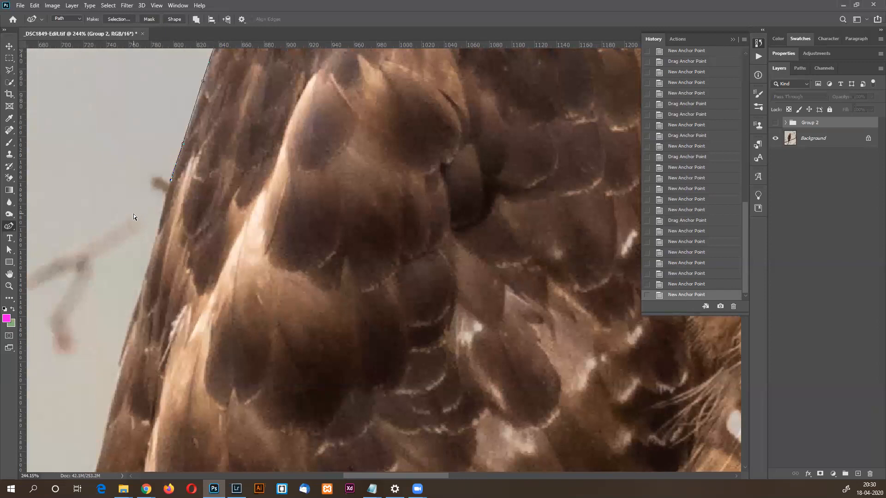
Add closely spaced anchor points down the left wing edge below the small twig stub.
{"action": "key", "text": "ctrl+0"}
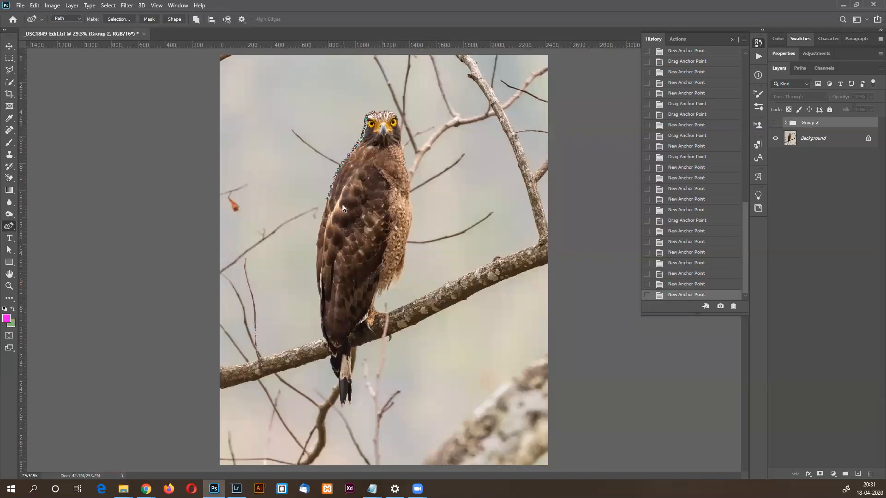
{"action": "left_click_drag", "start_coordinate": [314, 194], "coordinate": [412, 242]}
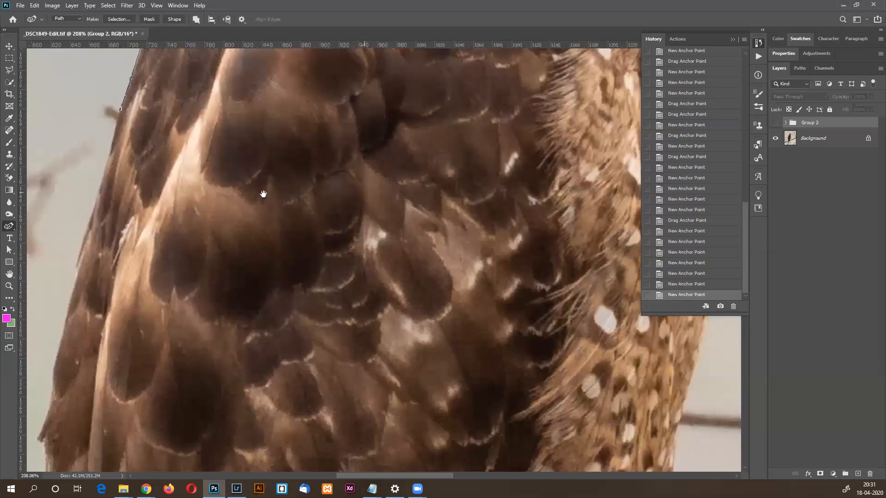
{"action": "left_click_drag", "start_coordinate": [263, 195], "coordinate": [362, 190]}
{"action": "left_click", "coordinate": [209, 149]}
{"action": "left_click", "coordinate": [188, 229]}
{"action": "left_click", "coordinate": [182, 238]}
{"action": "left_click", "coordinate": [176, 267]}
{"action": "left_click", "coordinate": [173, 285]}
Place four further anchor points along the left wing edge to a short distance above the protruding feather tip.
{"action": "left_click_drag", "start_coordinate": [183, 294], "coordinate": [187, 170]}
{"action": "left_click", "coordinate": [184, 177]}
{"action": "left_click", "coordinate": [179, 208]}
{"action": "left_click_drag", "start_coordinate": [174, 216], "coordinate": [180, 203]}
{"action": "left_click", "coordinate": [174, 230]}
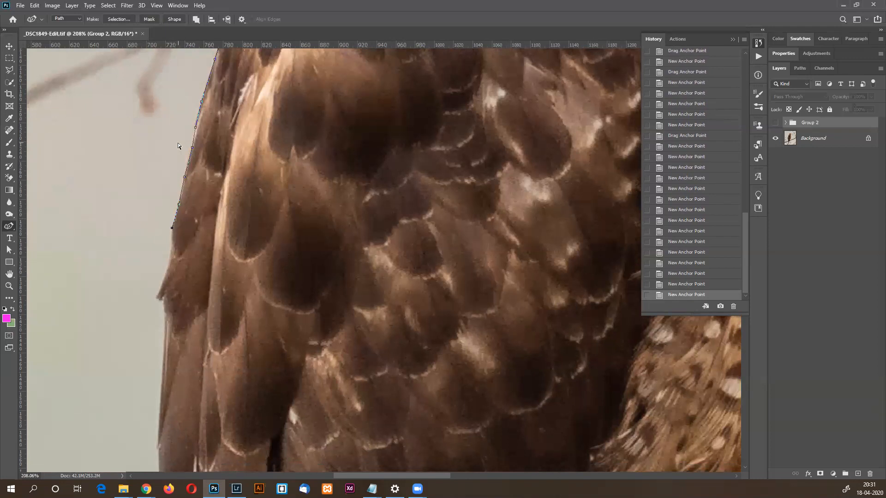
Follow the inward curve of the left wing edge at close zoom with anchor points leading down to the protruding feather.
{"action": "key", "text": "ctrl+0"}
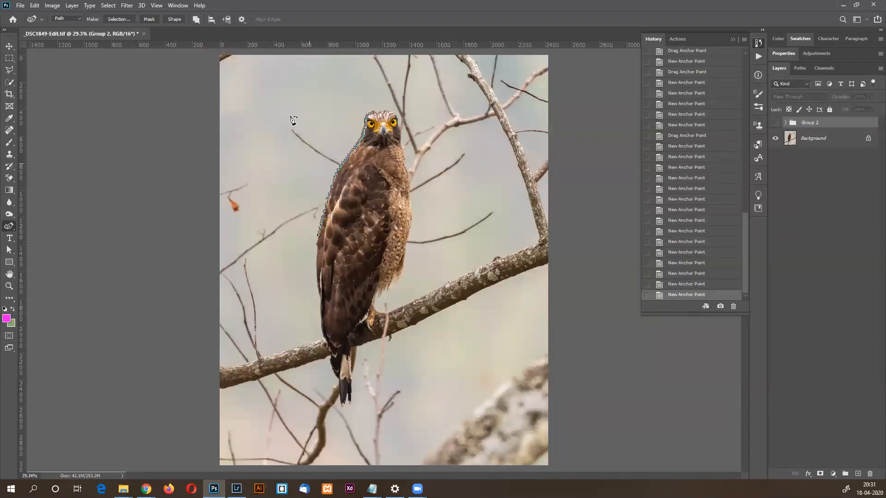
{"action": "left_click", "coordinate": [323, 267], "text": "ctrl"}
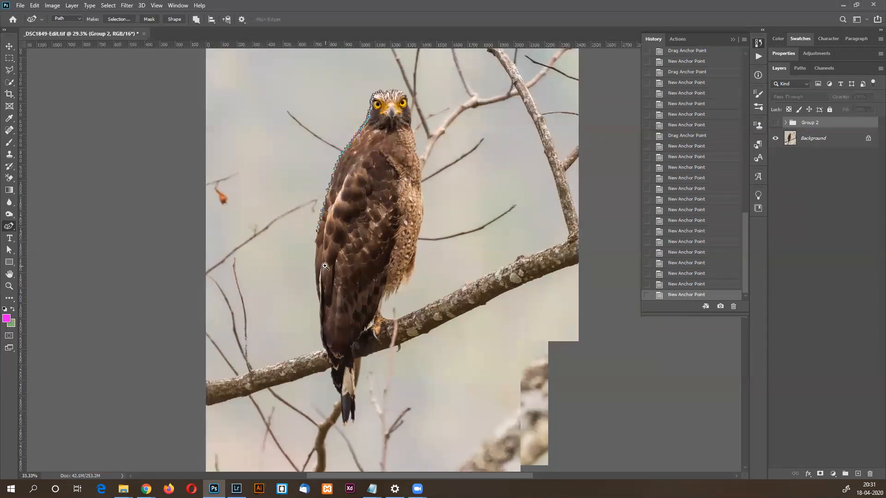
{"action": "left_click", "coordinate": [322, 267], "text": "ctrl"}
{"action": "left_click", "coordinate": [322, 267], "text": "ctrl"}
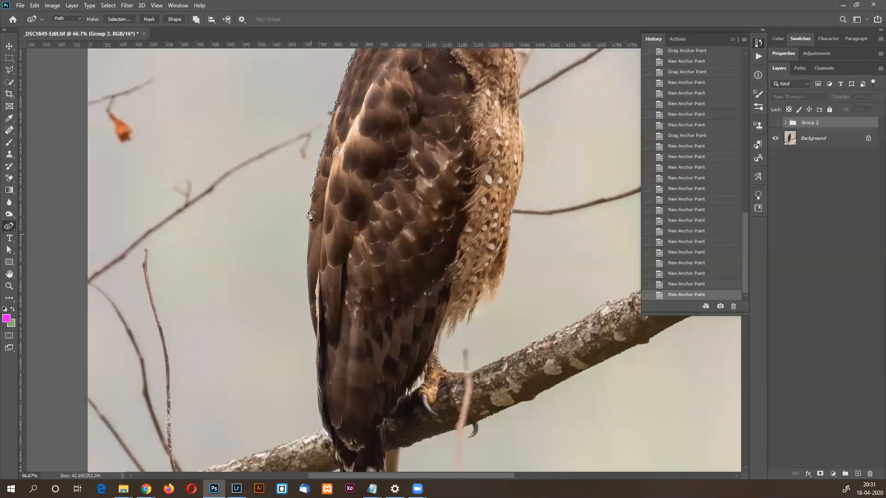
{"action": "left_click", "coordinate": [311, 204], "text": "ctrl"}
{"action": "left_click", "coordinate": [311, 204], "text": "ctrl"}
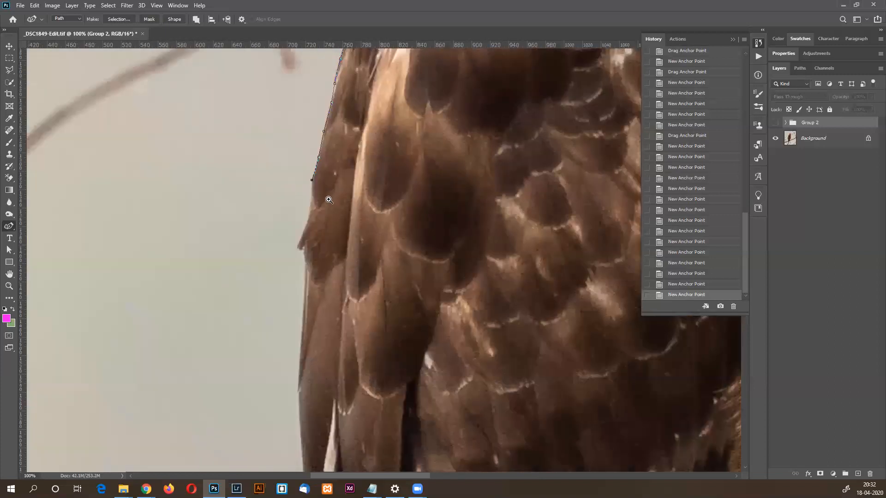
{"action": "left_click", "coordinate": [312, 206], "text": "ctrl"}
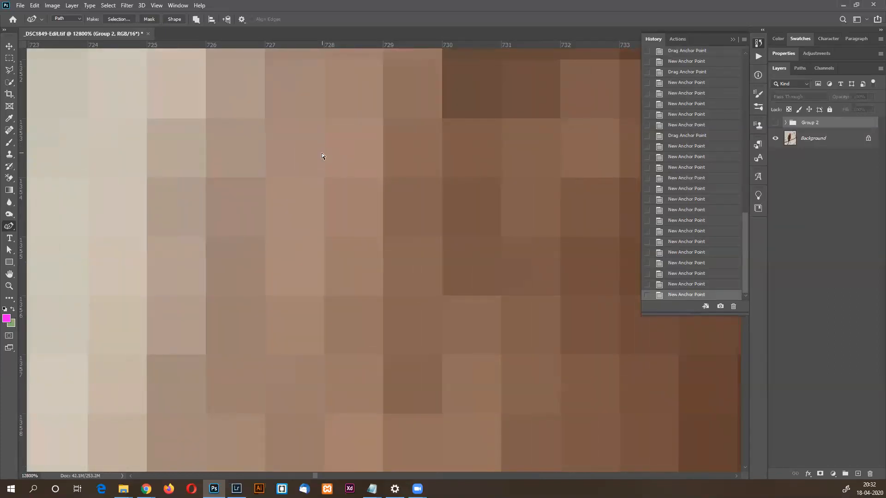
{"action": "key", "text": "ctrl+minus"}
{"action": "key", "text": "ctrl+minus"}
{"action": "key", "text": "ctrl+minus"}
{"action": "key", "text": "ctrl+minus"}
{"action": "key", "text": "ctrl+minus"}
{"action": "key", "text": "ctrl+minus"}
{"action": "key", "text": "ctrl+minus"}
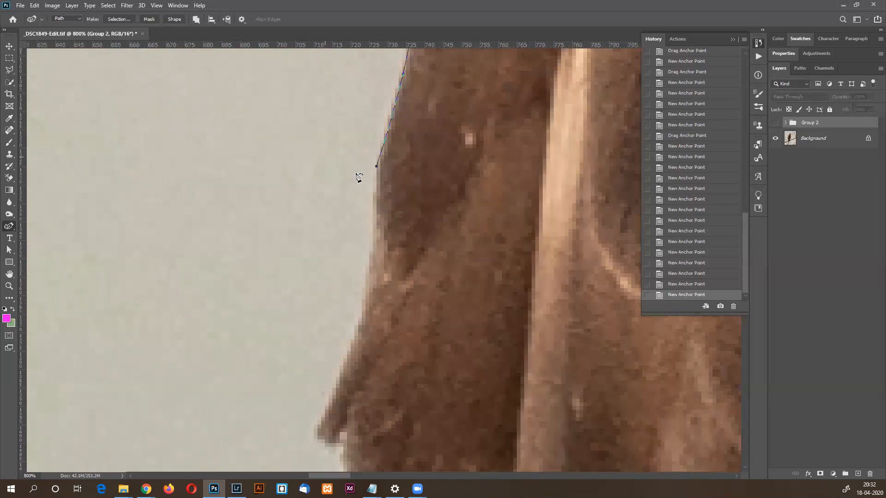
{"action": "left_click_drag", "start_coordinate": [378, 191], "coordinate": [375, 199]}
{"action": "left_click", "coordinate": [372, 248]}
{"action": "left_click", "coordinate": [361, 316]}
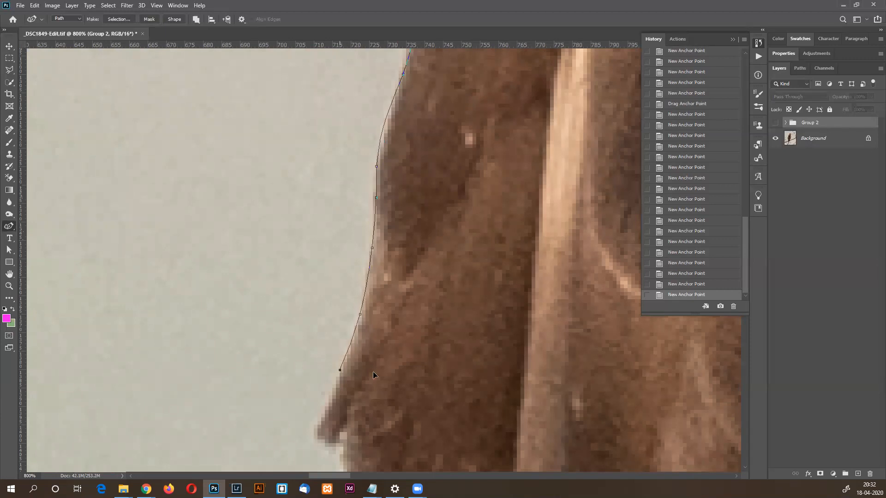
Trace around the protruding feather tip on the left wing edge and add two anchor points just beneath it.
{"action": "left_click_drag", "start_coordinate": [378, 368], "coordinate": [365, 228]}
{"action": "left_click", "coordinate": [319, 259]}
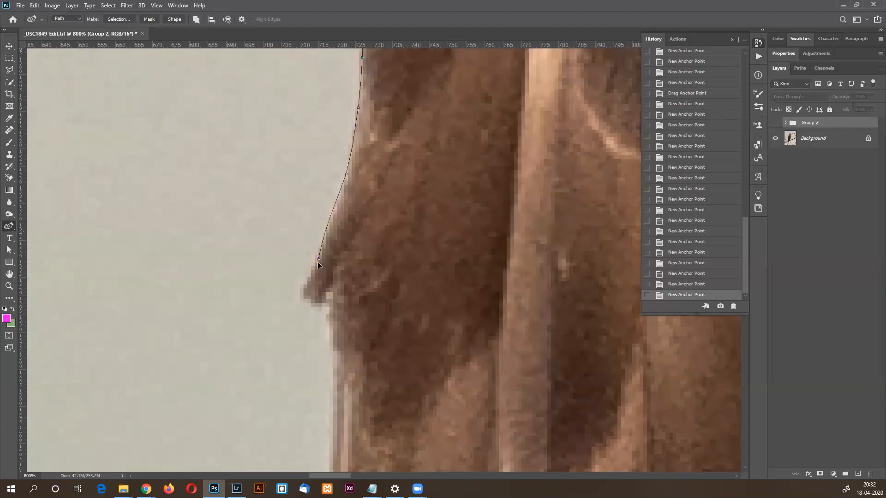
{"action": "left_click_drag", "start_coordinate": [308, 273], "coordinate": [311, 304]}
{"action": "left_click", "coordinate": [300, 295]}
{"action": "left_click", "coordinate": [300, 293]}
{"action": "left_click", "coordinate": [330, 305]}
{"action": "left_click", "coordinate": [332, 328]}
Carry the path across the body to the breast's right edge, placing anchor points below and at the thin branch.
{"action": "scroll", "coordinate": [314, 277], "scroll_direction": "down", "scroll_amount": 8}
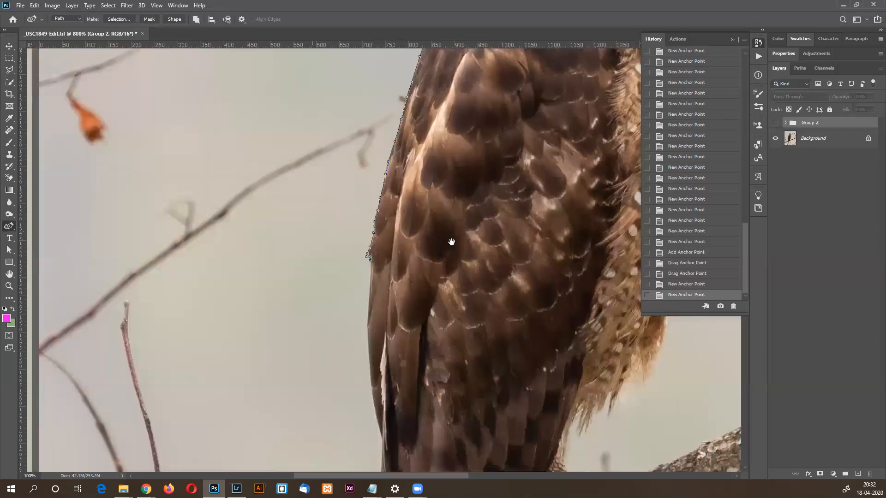
{"action": "left_click_drag", "start_coordinate": [451, 243], "coordinate": [311, 276]}
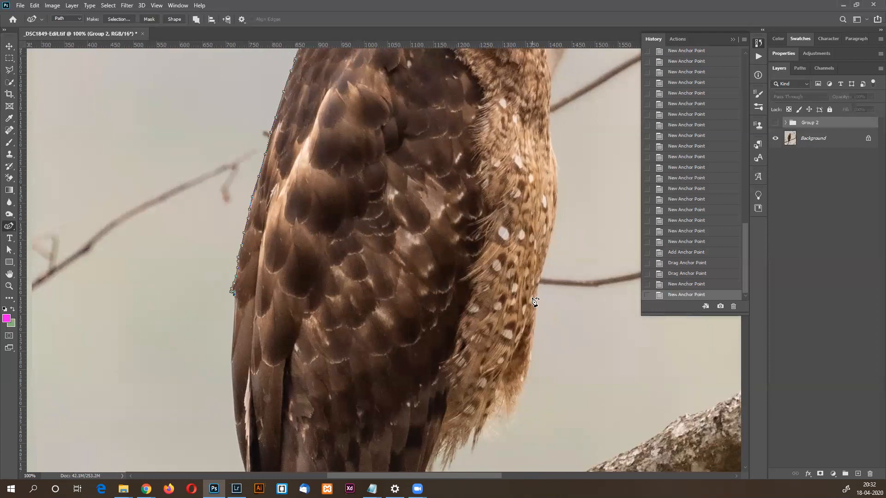
{"action": "left_click", "coordinate": [536, 294]}
{"action": "left_click", "coordinate": [535, 275]}
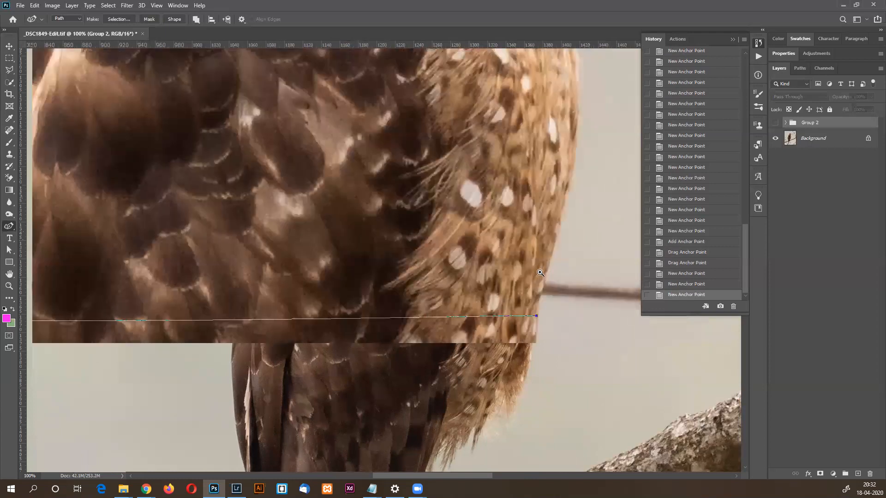
{"action": "left_click", "coordinate": [541, 291]}
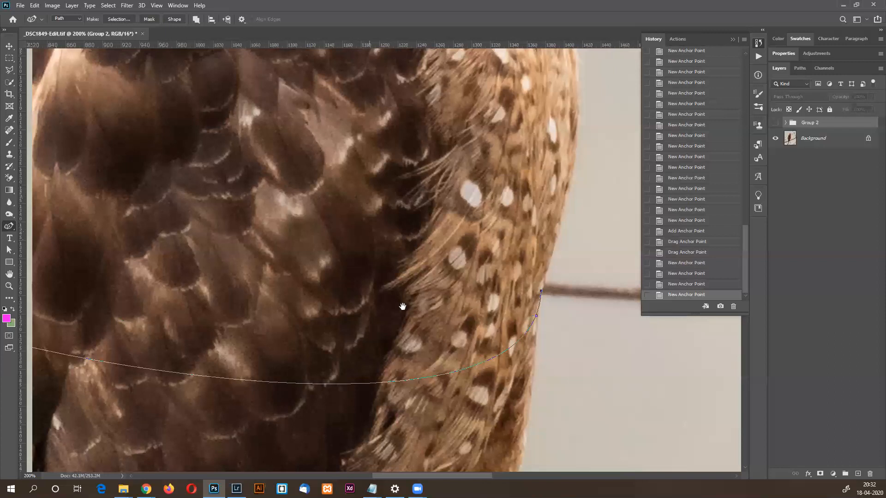
Adjust the anchor point where the thin branch meets the breast so it sits on the right feather edge.
{"action": "scroll", "coordinate": [401, 306], "scroll_direction": "down", "scroll_amount": 1}
{"action": "scroll", "coordinate": [402, 307], "scroll_direction": "left", "scroll_amount": 1}
{"action": "key", "text": "ctrl+minus"}
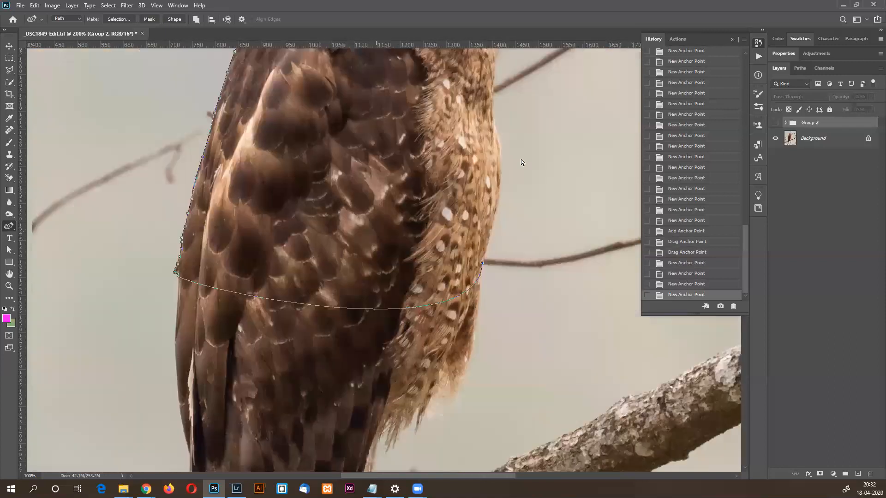
{"action": "left_click_drag", "start_coordinate": [501, 163], "coordinate": [482, 206]}
{"action": "left_click_drag", "start_coordinate": [475, 263], "coordinate": [459, 314]}
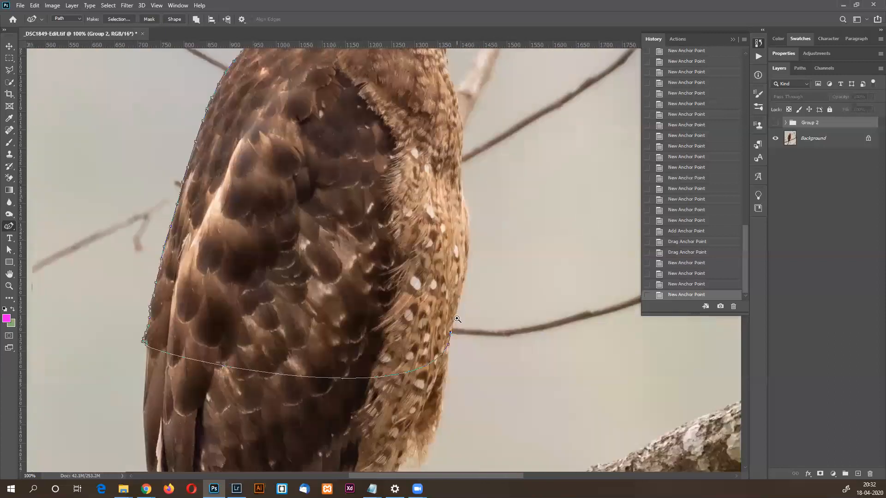
{"action": "left_click", "coordinate": [457, 319], "text": "ctrl"}
{"action": "left_click", "coordinate": [457, 320], "text": "ctrl"}
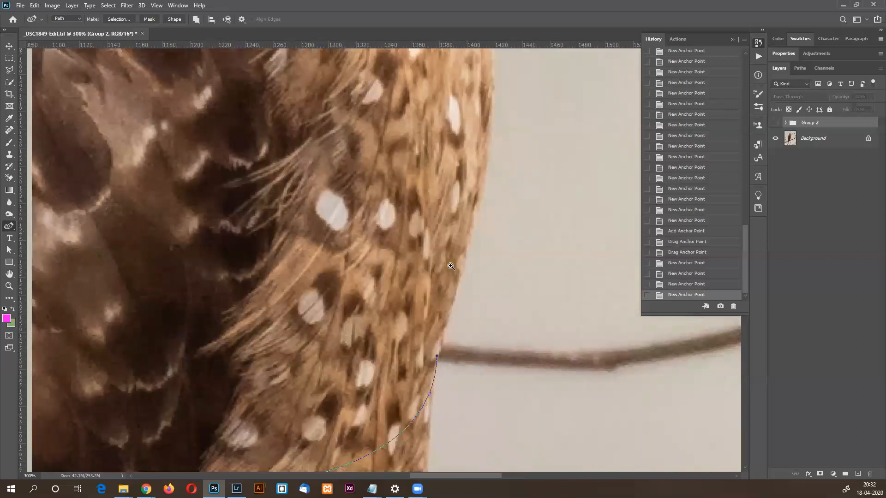
{"action": "left_click", "coordinate": [445, 323], "text": "ctrl"}
{"action": "left_click_drag", "start_coordinate": [434, 368], "coordinate": [439, 359]}
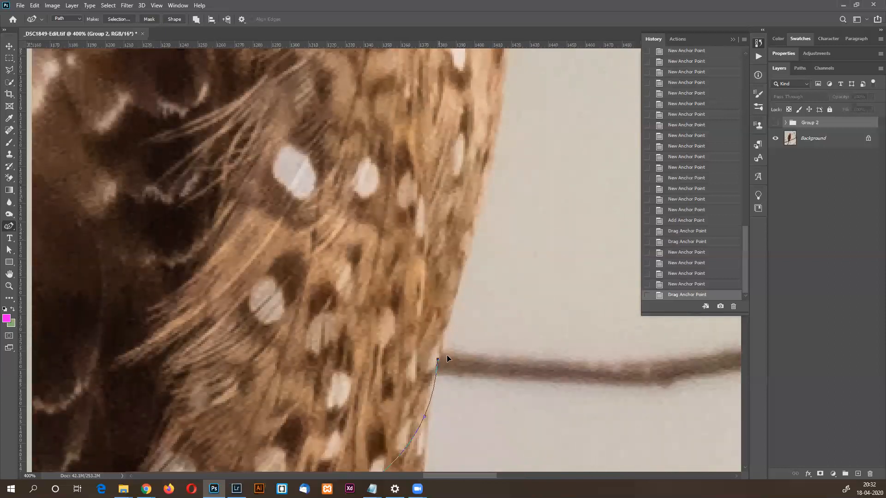
Extend the path up the breast's right edge above the thin branch with closely spaced anchor points.
{"action": "left_click", "coordinate": [443, 330]}
{"action": "left_click", "coordinate": [455, 297]}
{"action": "left_click", "coordinate": [464, 272]}
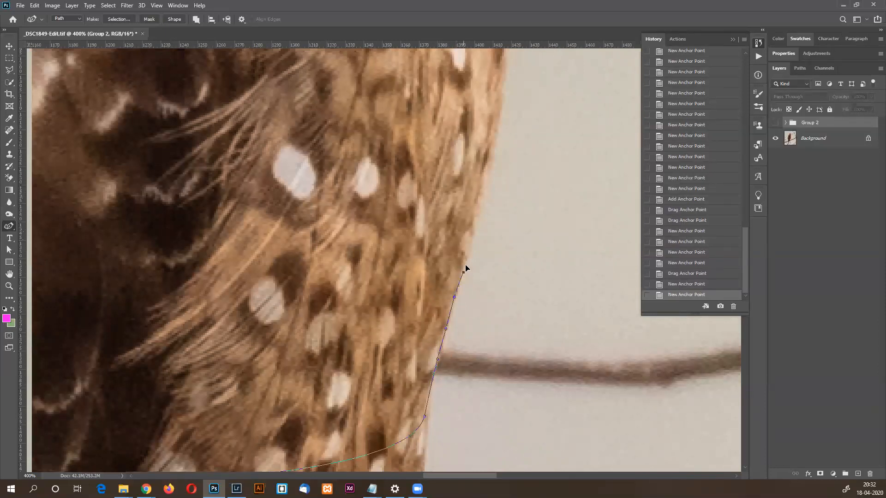
{"action": "left_click", "coordinate": [467, 261]}
{"action": "left_click", "coordinate": [476, 225]}
{"action": "left_click", "coordinate": [485, 181]}
{"action": "left_click", "coordinate": [500, 124]}
Trace the path around the breast's outer bulge and up to just below the upper thin branch.
{"action": "scroll", "coordinate": [366, 374], "scroll_direction": "up", "scroll_amount": 6}
{"action": "scroll", "coordinate": [420, 231], "scroll_direction": "right", "scroll_amount": 3}
{"action": "left_click", "coordinate": [383, 271]}
{"action": "left_click", "coordinate": [382, 174]}
{"action": "scroll", "coordinate": [360, 277], "scroll_direction": "up", "scroll_amount": 5}
{"action": "left_click", "coordinate": [360, 257]}
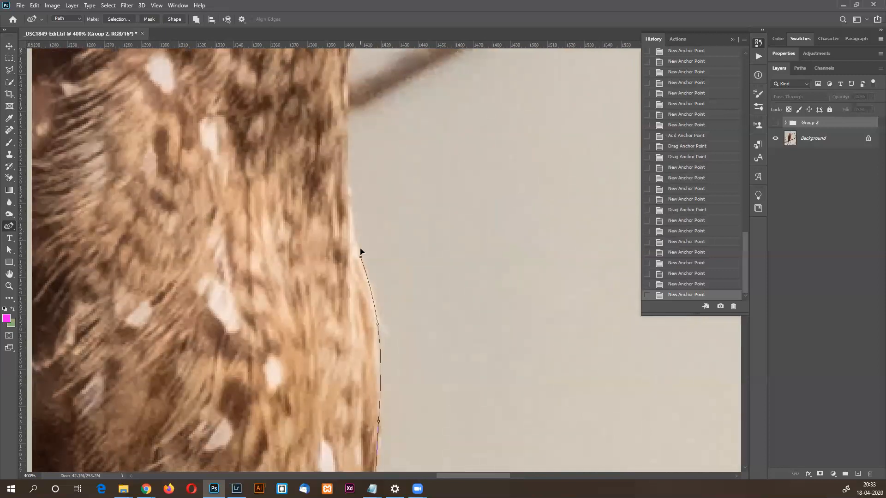
{"action": "left_click", "coordinate": [347, 175]}
{"action": "left_click_drag", "start_coordinate": [351, 399], "coordinate": [349, 406]}
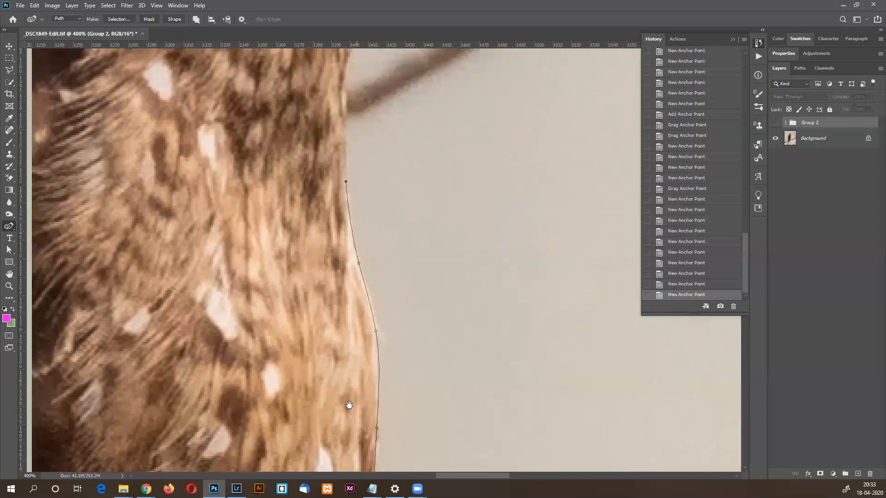
Continue the path up the right edge past the upper thin branch and alongside the thick pale branch.
{"action": "scroll", "coordinate": [349, 406], "scroll_direction": "up", "scroll_amount": 8}
{"action": "left_click", "coordinate": [351, 354]}
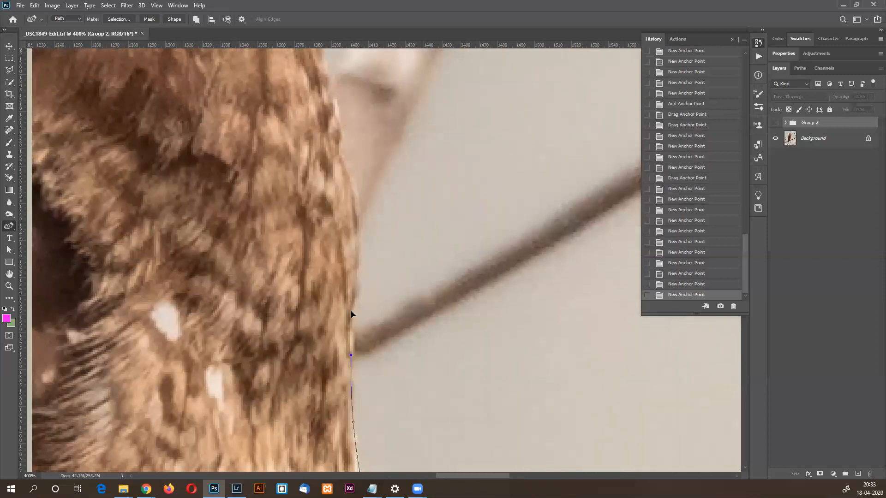
{"action": "left_click", "coordinate": [359, 276]}
{"action": "scroll", "coordinate": [356, 385], "scroll_direction": "up", "scroll_amount": 6}
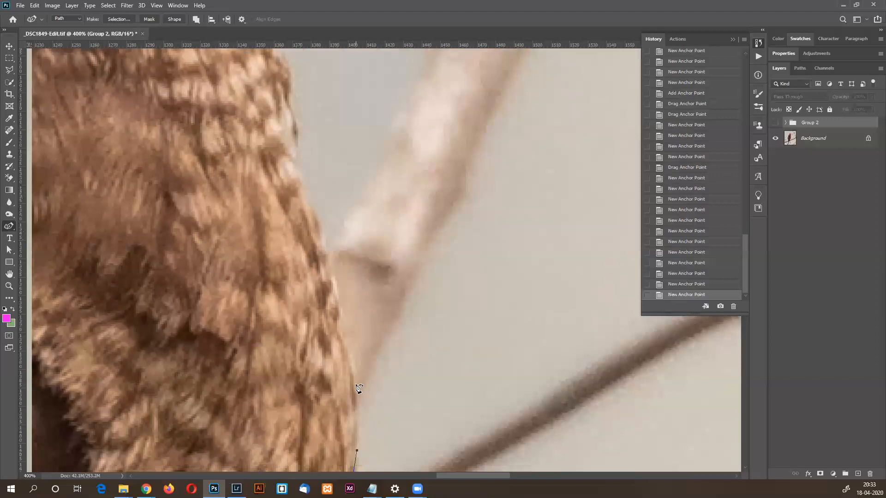
{"action": "left_click", "coordinate": [351, 371]}
{"action": "left_click", "coordinate": [339, 321]}
{"action": "left_click", "coordinate": [334, 279]}
{"action": "scroll", "coordinate": [334, 313], "scroll_direction": "up", "scroll_amount": 2}
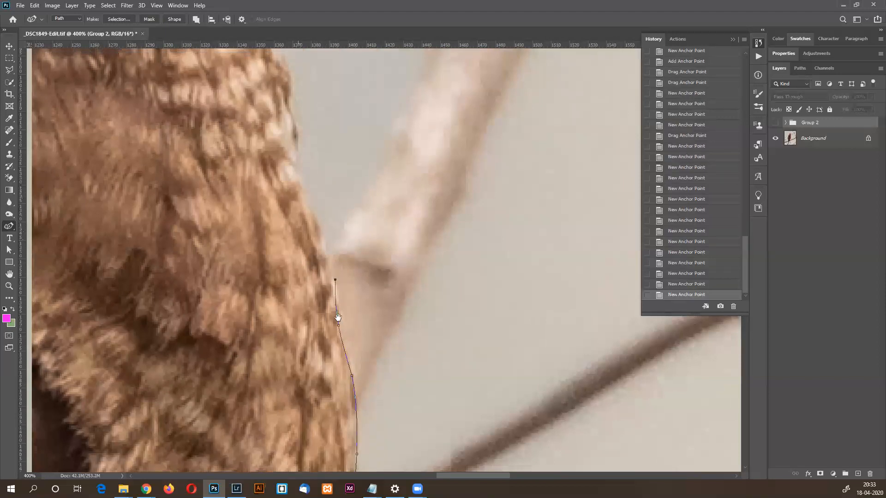
Add four anchor points up the right edge of the upper breast, past the joint in the thick pale branch.
{"action": "scroll", "coordinate": [338, 317], "scroll_direction": "left", "scroll_amount": 1}
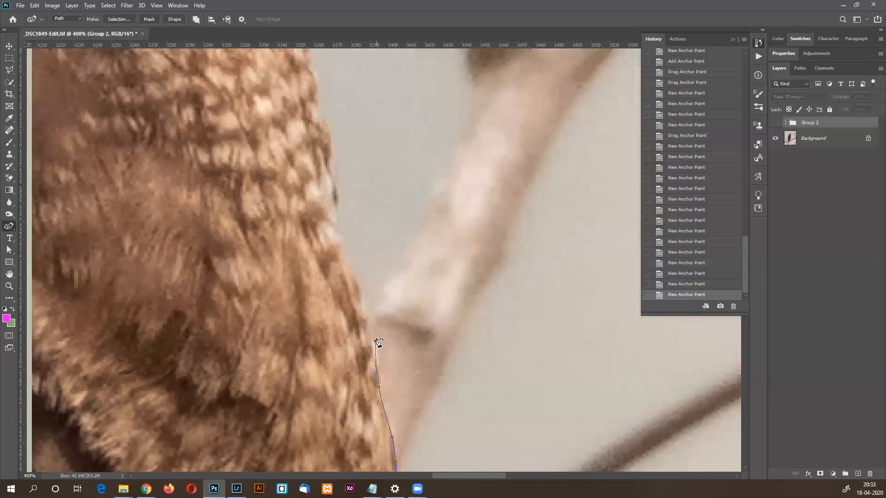
{"action": "left_click", "coordinate": [369, 329]}
{"action": "mouse_move", "coordinate": [358, 287]}
{"action": "left_mouse_down"}
{"action": "mouse_move", "coordinate": [354, 278]}
{"action": "mouse_move", "coordinate": [363, 298]}
{"action": "left_mouse_up"}
{"action": "left_click", "coordinate": [346, 256]}
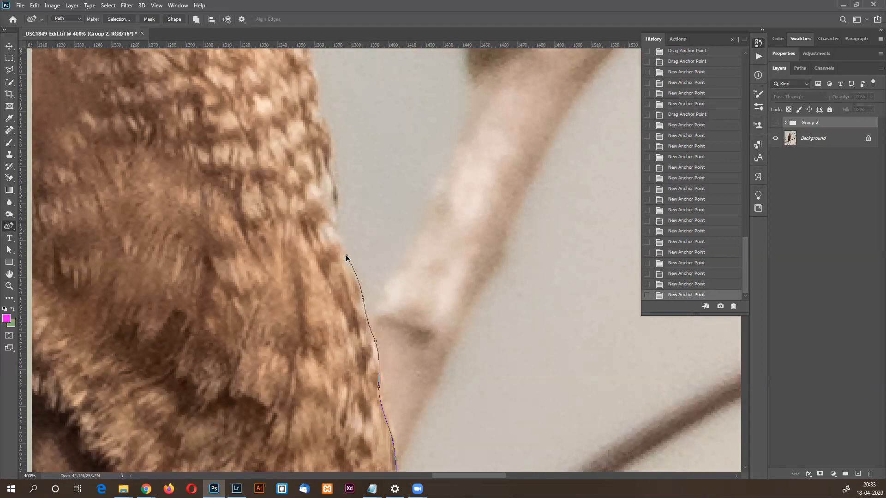
{"action": "left_click", "coordinate": [338, 226]}
Extend the path around the small feather bump on the right edge toward the base of the neck.
{"action": "left_click_drag", "start_coordinate": [317, 279], "coordinate": [344, 394]}
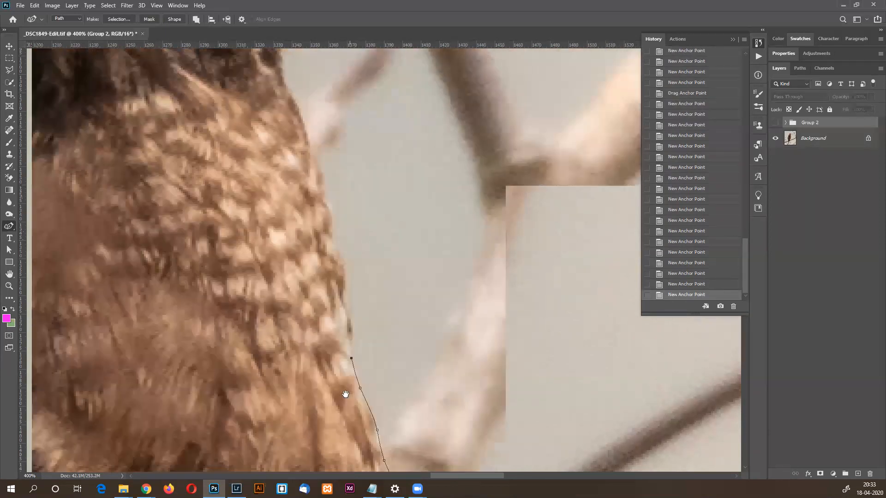
{"action": "left_click", "coordinate": [361, 377]}
{"action": "left_click", "coordinate": [357, 354]}
{"action": "left_click", "coordinate": [354, 322]}
{"action": "left_click_drag", "start_coordinate": [331, 307], "coordinate": [373, 374]}
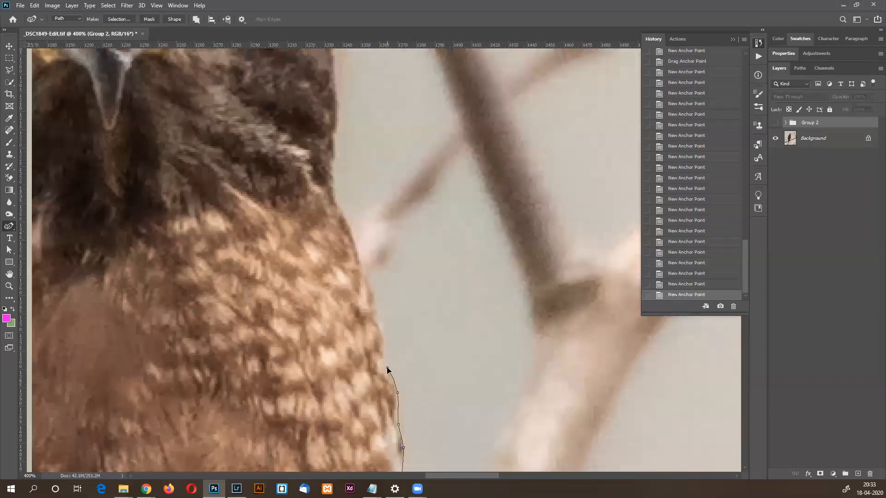
Extend the path up the right edge of the upper breast, past the pale twig, to where the dark neck feathers begin.
{"action": "left_click", "coordinate": [385, 363]}
{"action": "left_click", "coordinate": [382, 341]}
{"action": "left_click_drag", "start_coordinate": [328, 293], "coordinate": [317, 372]}
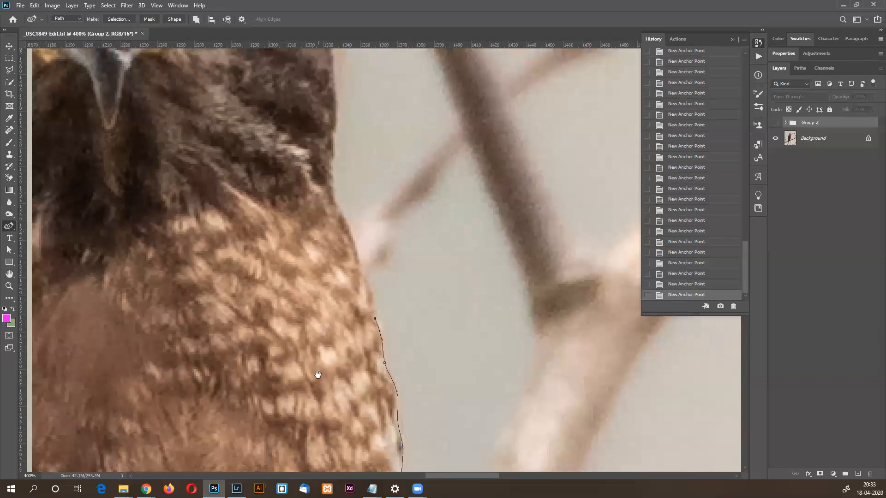
{"action": "left_click", "coordinate": [366, 385]}
{"action": "left_click", "coordinate": [356, 364]}
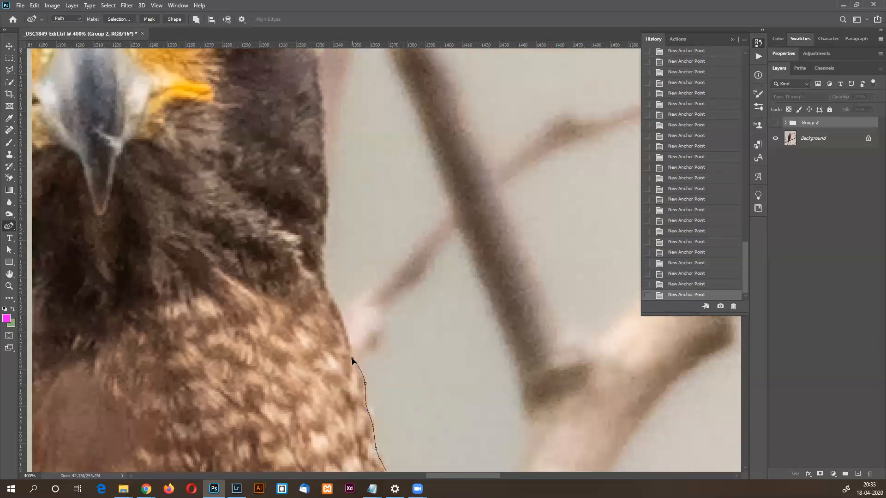
{"action": "left_click", "coordinate": [344, 322]}
{"action": "left_click", "coordinate": [352, 348]}
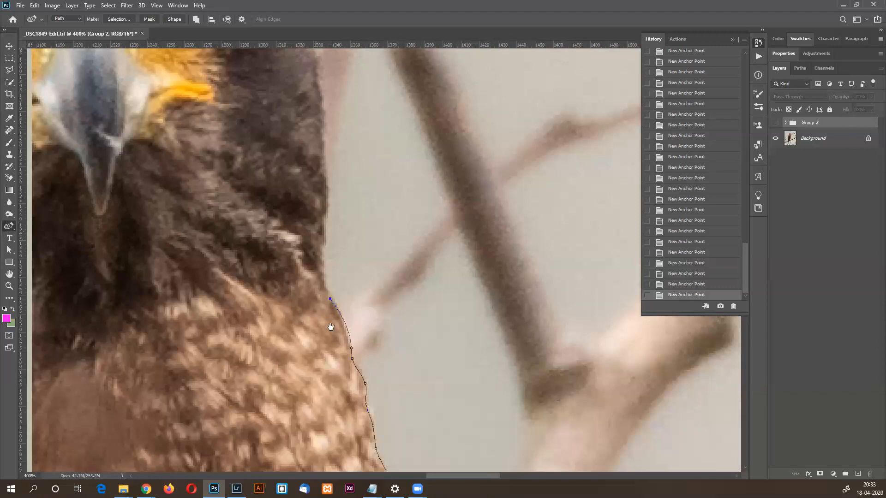
{"action": "left_click_drag", "start_coordinate": [330, 298], "coordinate": [349, 318]}
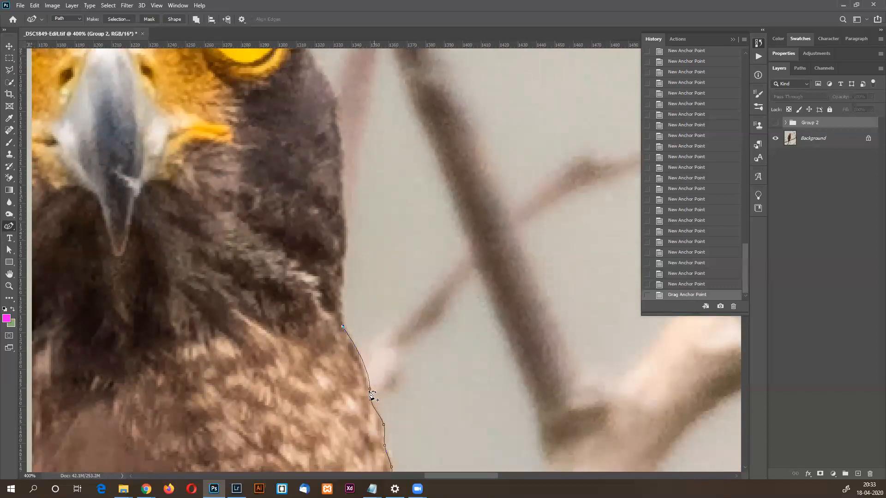
Refine the curve beside the pale twig with added anchor points, and turn the path upward along the dark neck feathers.
{"action": "left_click", "coordinate": [365, 364]}
{"action": "left_click_drag", "start_coordinate": [363, 363], "coordinate": [363, 364]}
{"action": "left_click", "coordinate": [343, 326]}
{"action": "left_click_drag", "start_coordinate": [346, 233], "coordinate": [343, 282]}
{"action": "left_click", "coordinate": [341, 315]}
{"action": "left_click", "coordinate": [342, 284]}
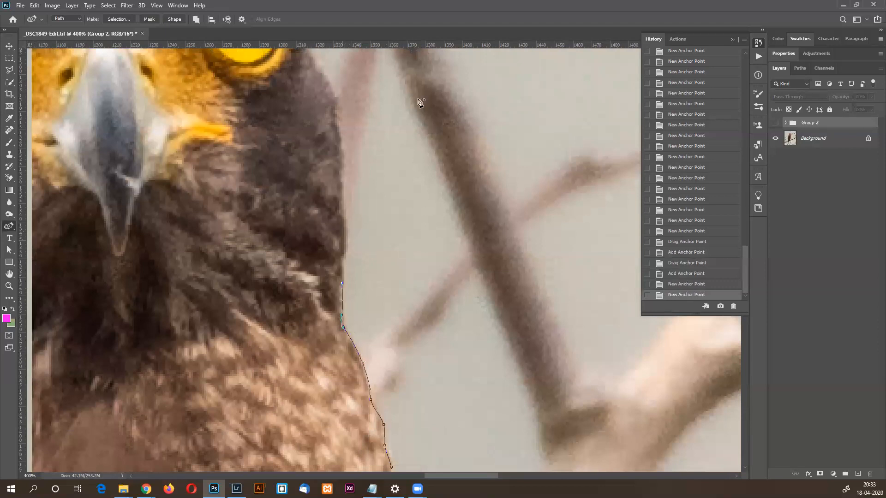
Trace the path up the right side of the dark neck and cheek to beak height.
{"action": "left_click", "coordinate": [336, 101]}
{"action": "left_click_drag", "start_coordinate": [335, 100], "coordinate": [344, 257]}
{"action": "left_click", "coordinate": [343, 232]}
{"action": "left_click", "coordinate": [341, 203]}
{"action": "left_click", "coordinate": [342, 167]}
{"action": "left_click", "coordinate": [340, 137]}
{"action": "left_click", "coordinate": [335, 103]}
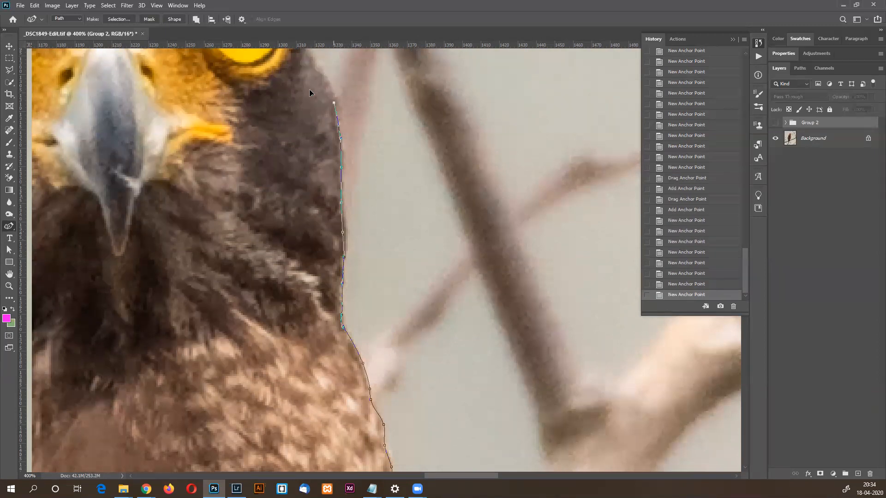
Continue the path over the upper cheek and up the outer side of the right eye to the brow.
{"action": "left_click_drag", "start_coordinate": [311, 91], "coordinate": [362, 259]}
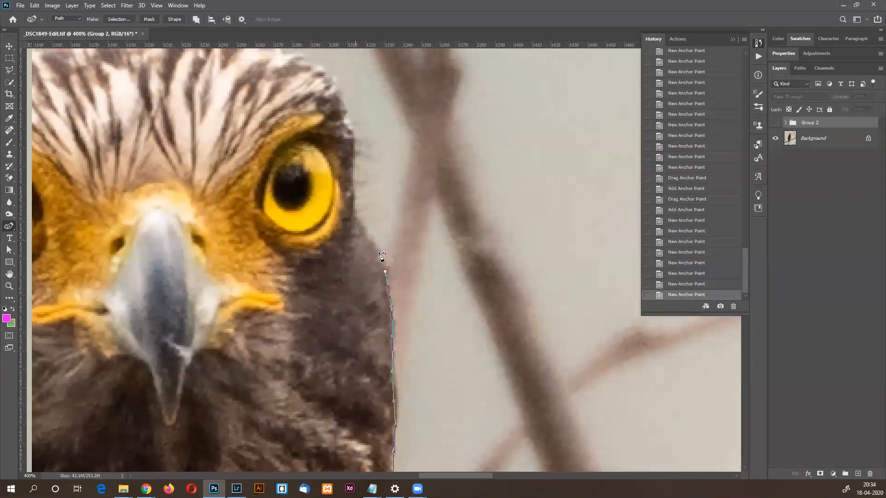
{"action": "left_click", "coordinate": [378, 248]}
{"action": "left_click", "coordinate": [358, 227]}
{"action": "left_click", "coordinate": [354, 211]}
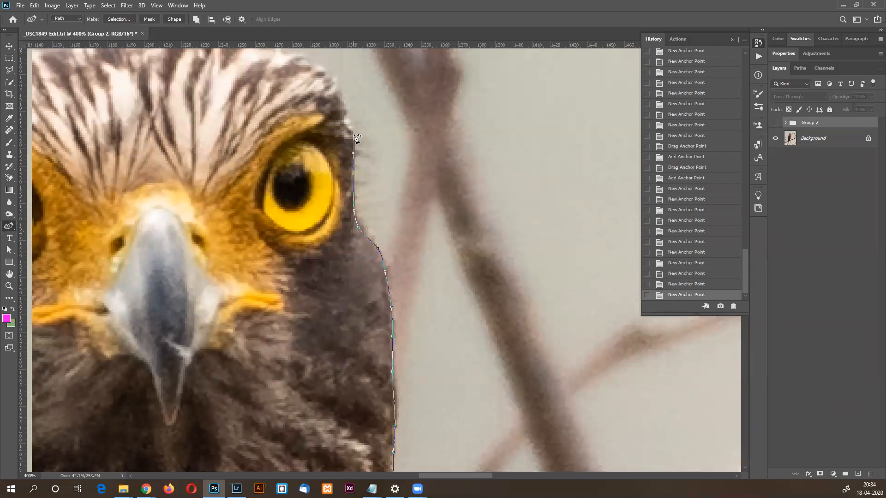
{"action": "left_click", "coordinate": [348, 121]}
Carry the path around the right brow and onto the right slope of the crown with three anchor points.
{"action": "left_click_drag", "start_coordinate": [310, 83], "coordinate": [352, 244]}
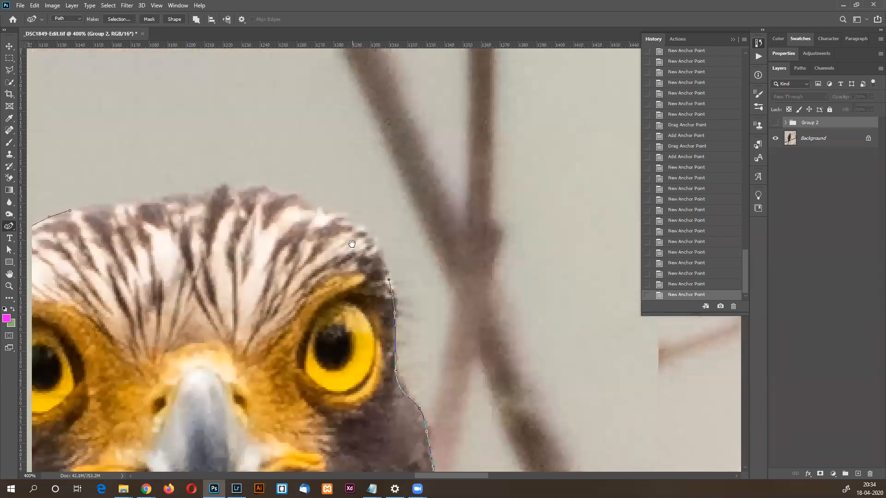
{"action": "left_click", "coordinate": [370, 233]}
{"action": "left_click", "coordinate": [329, 215]}
{"action": "left_click", "coordinate": [309, 203]}
Try tracing the path across the top of the crown toward its starting point with widely spaced anchor points.
{"action": "left_click", "coordinate": [277, 196]}
{"action": "left_click", "coordinate": [250, 186]}
{"action": "left_click", "coordinate": [214, 185]}
{"action": "left_click", "coordinate": [186, 195]}
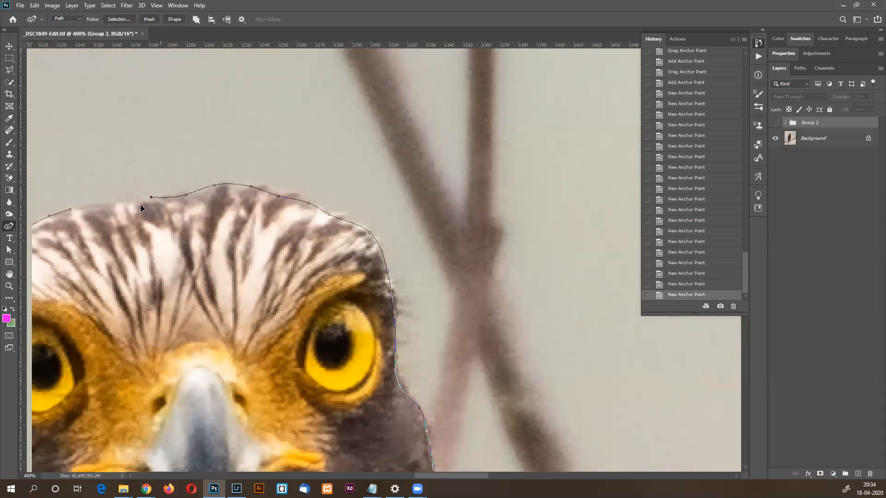
{"action": "left_click", "coordinate": [108, 207]}
{"action": "left_click", "coordinate": [79, 208]}
{"action": "left_click_drag", "start_coordinate": [85, 214], "coordinate": [153, 209]}
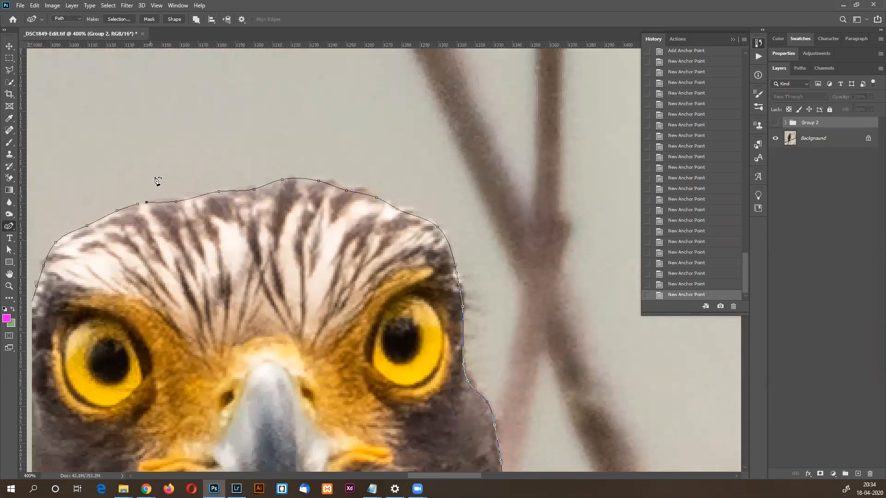
Undo the crown's anchor points back to the right slope of the head.
{"action": "key", "text": "ctrl+z"}
{"action": "key", "text": "ctrl+z"}
{"action": "key", "text": "ctrl+z"}
{"action": "key", "text": "ctrl+z"}
{"action": "key", "text": "ctrl+z"}
{"action": "key", "text": "ctrl+z"}
{"action": "key", "text": "ctrl+z"}
{"action": "key", "text": "ctrl+z"}
{"action": "key", "text": "ctrl+z"}
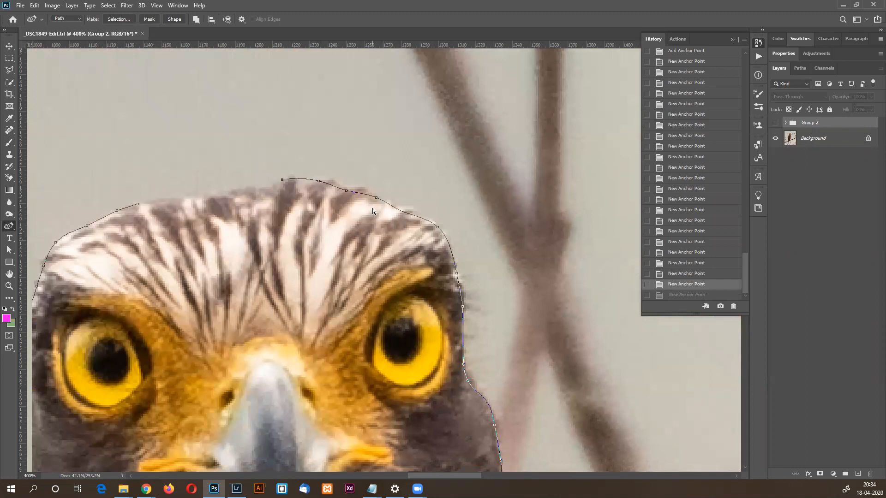
Retrace the crown's right slope with closely spaced anchor points that follow the feather edge.
{"action": "left_click", "coordinate": [376, 197]}
{"action": "left_click", "coordinate": [370, 191]}
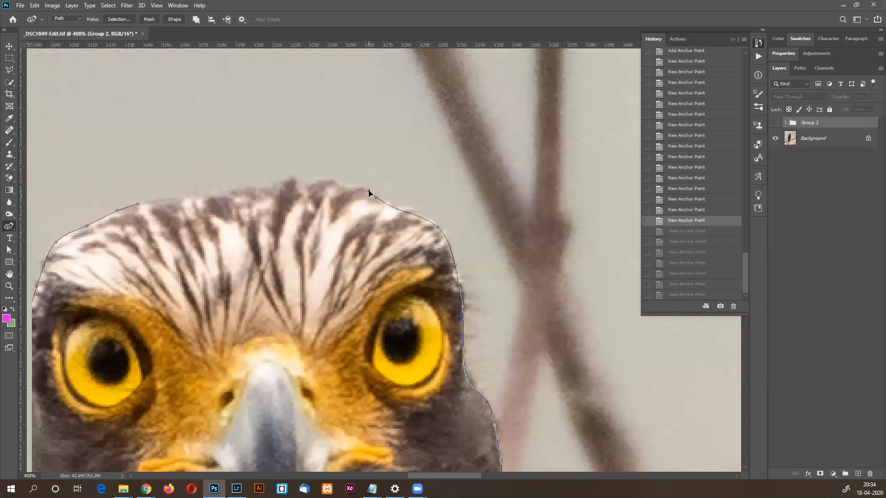
{"action": "left_click", "coordinate": [357, 187]}
{"action": "scroll", "coordinate": [355, 184], "scroll_direction": "up", "scroll_amount": 1}
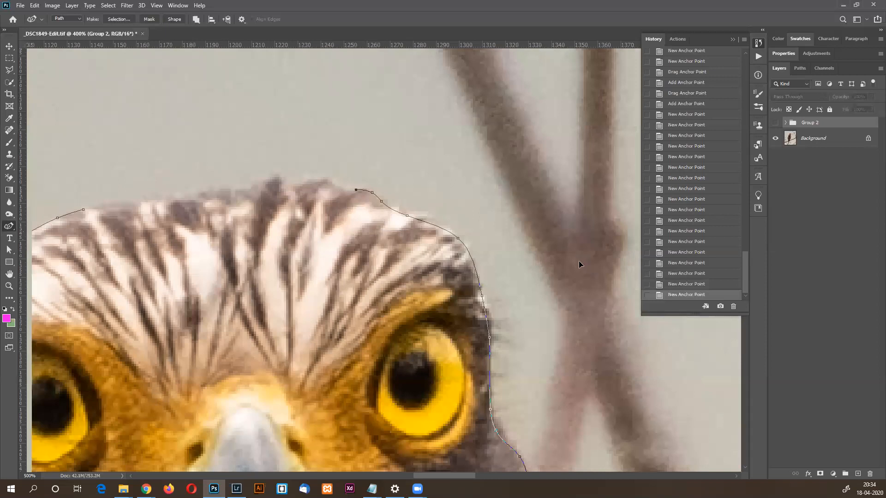
{"action": "left_click", "coordinate": [340, 183]}
{"action": "left_click_drag", "start_coordinate": [323, 178], "coordinate": [325, 179]}
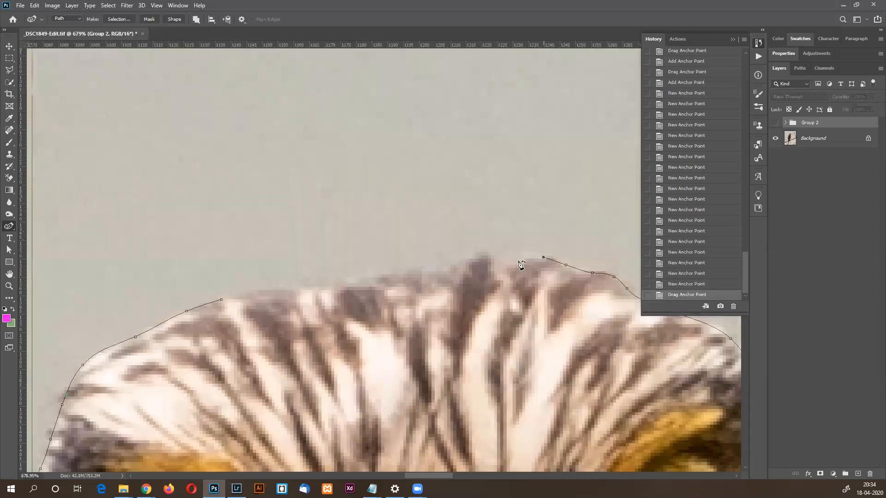
Trace around the raised tuft on the crown and along the head's top edge toward the path's starting point.
{"action": "left_click", "coordinate": [505, 264]}
{"action": "left_click", "coordinate": [485, 252]}
{"action": "left_click", "coordinate": [441, 269]}
{"action": "left_click", "coordinate": [396, 274]}
{"action": "left_click", "coordinate": [350, 282]}
{"action": "left_click", "coordinate": [298, 289]}
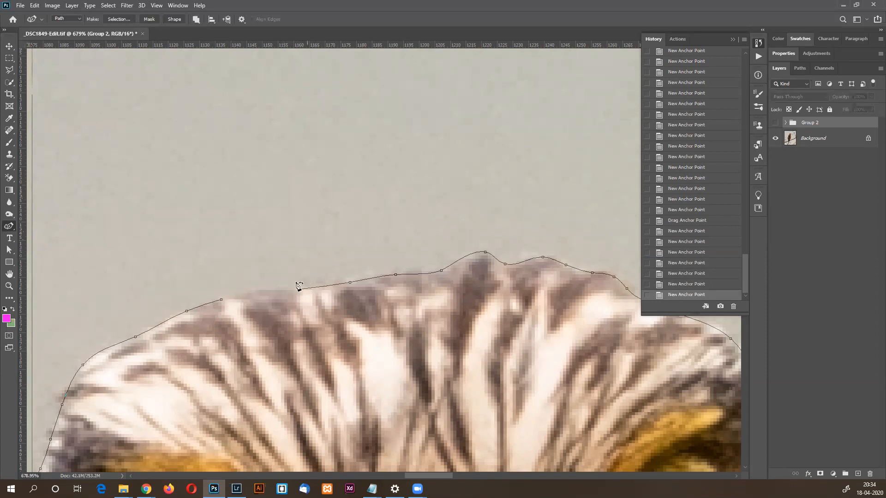
Close the path on its starting anchor point at the left of the crown, undoing a misplaced point beside it.
{"action": "left_click", "coordinate": [223, 303], "text": "ctrl"}
{"action": "left_click", "coordinate": [223, 302], "text": "ctrl"}
{"action": "left_click", "coordinate": [224, 302], "text": "ctrl"}
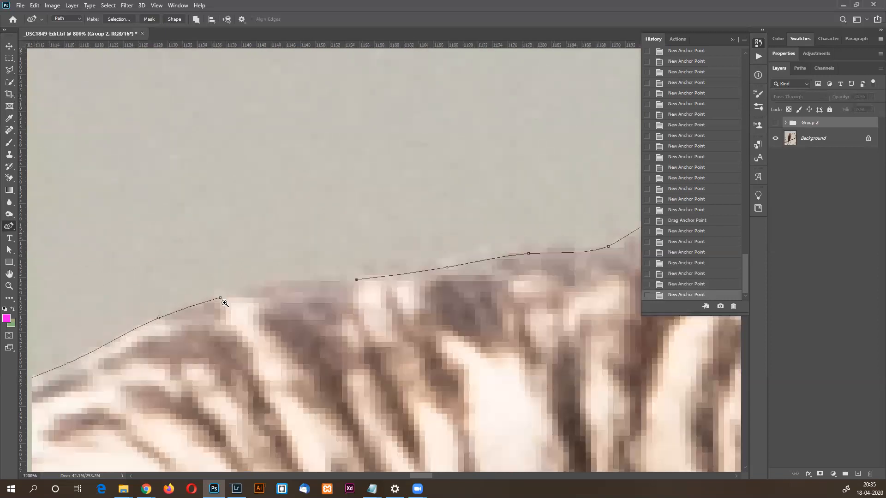
{"action": "left_click", "coordinate": [225, 303], "text": "ctrl"}
{"action": "left_click", "coordinate": [224, 302], "text": "ctrl"}
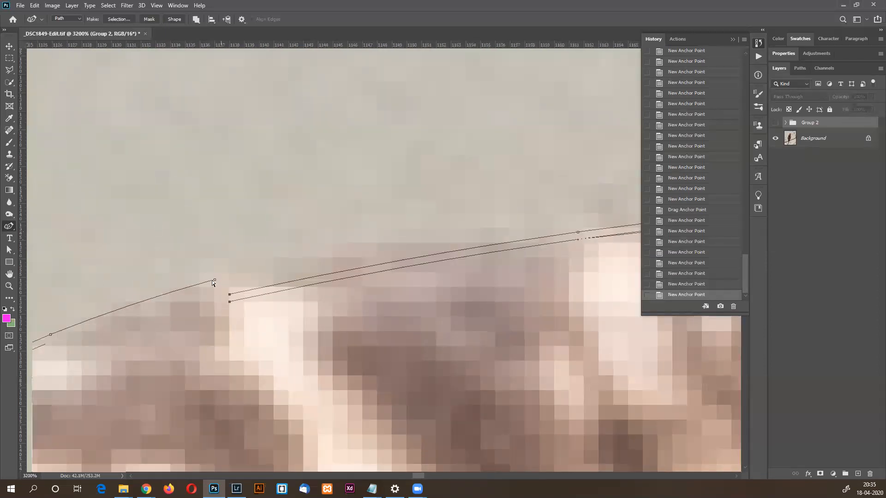
{"action": "key", "text": "ctrl+z"}
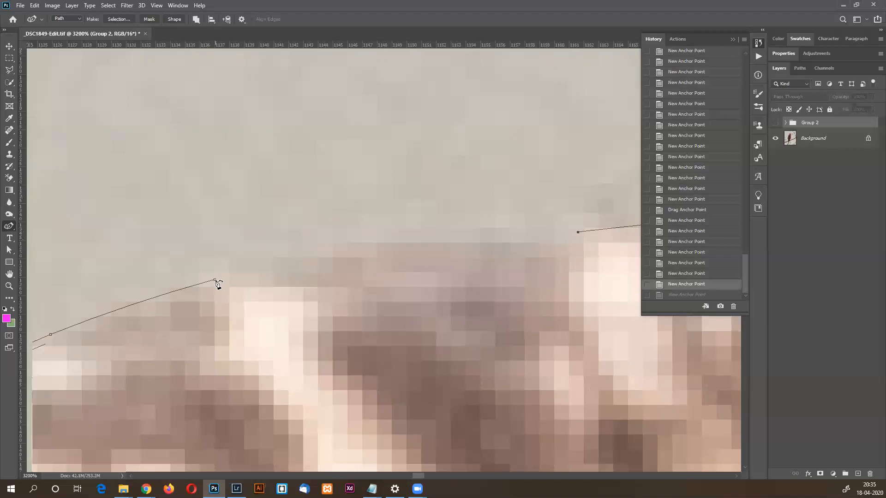
{"action": "key", "text": "ctrl+minus"}
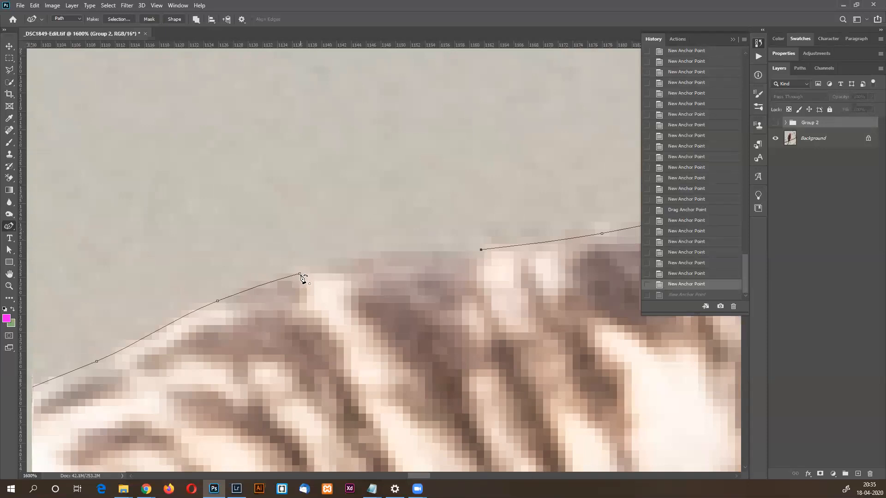
{"action": "left_click", "coordinate": [301, 275]}
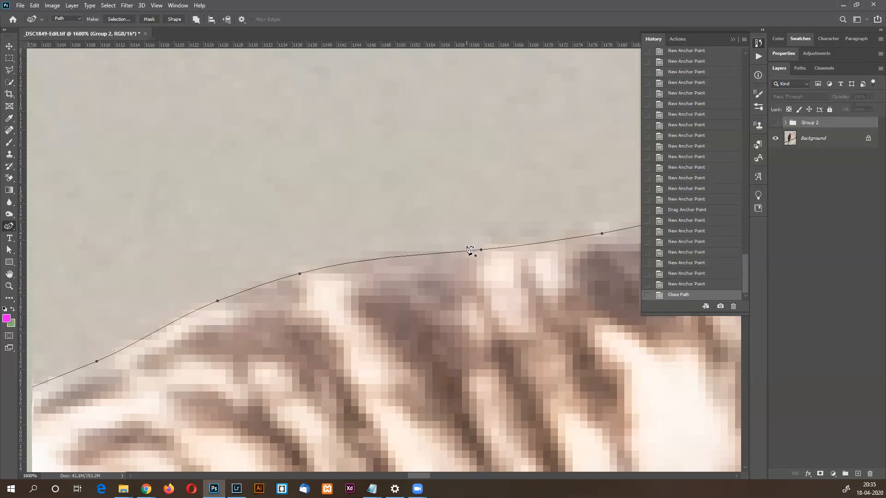
Review the closed bird outline at 100% and show the document's paths.
{"action": "key", "text": "ctrl+1"}
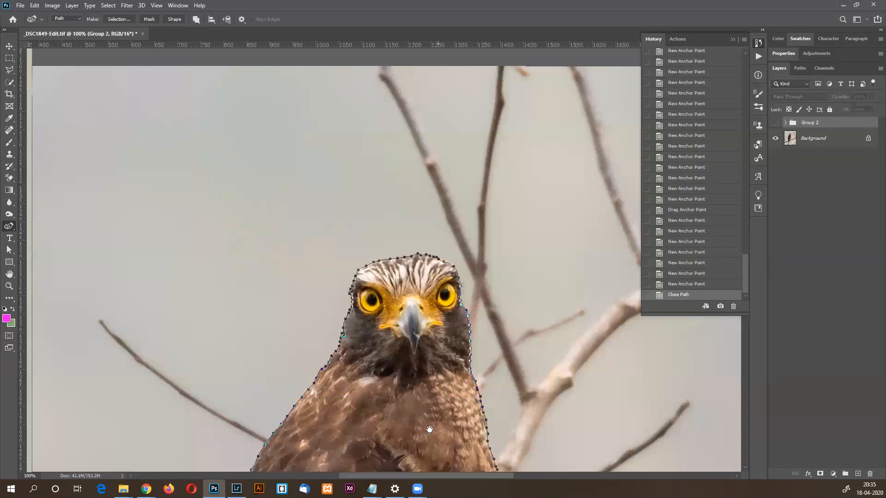
{"action": "left_click_drag", "start_coordinate": [427, 429], "coordinate": [424, 269]}
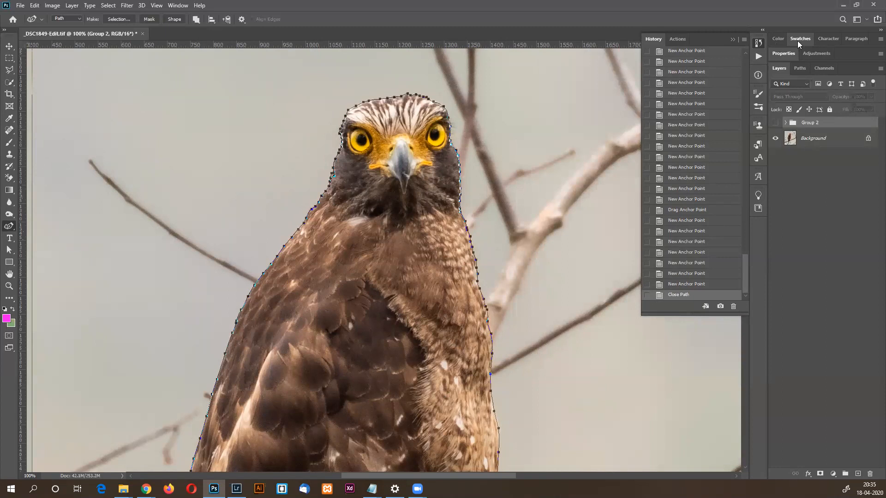
{"action": "left_click", "coordinate": [796, 69]}
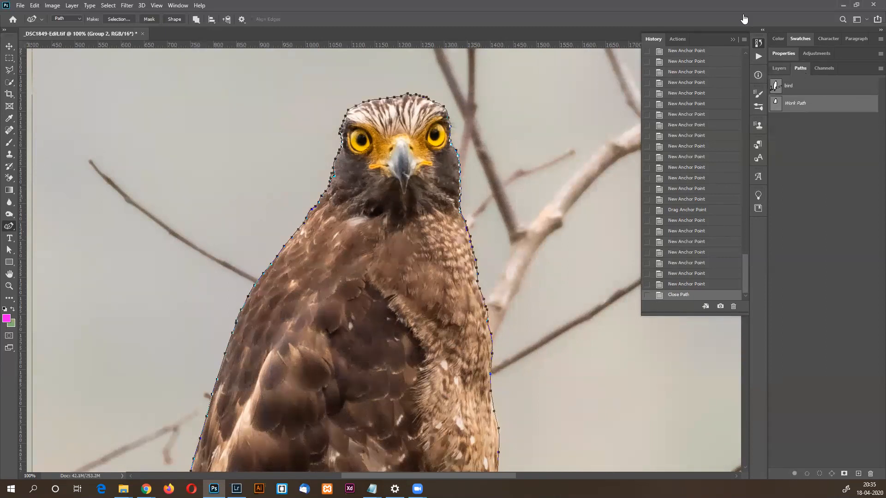
Hide the document's list of paths and bring it back.
{"action": "left_click", "coordinate": [179, 6]}
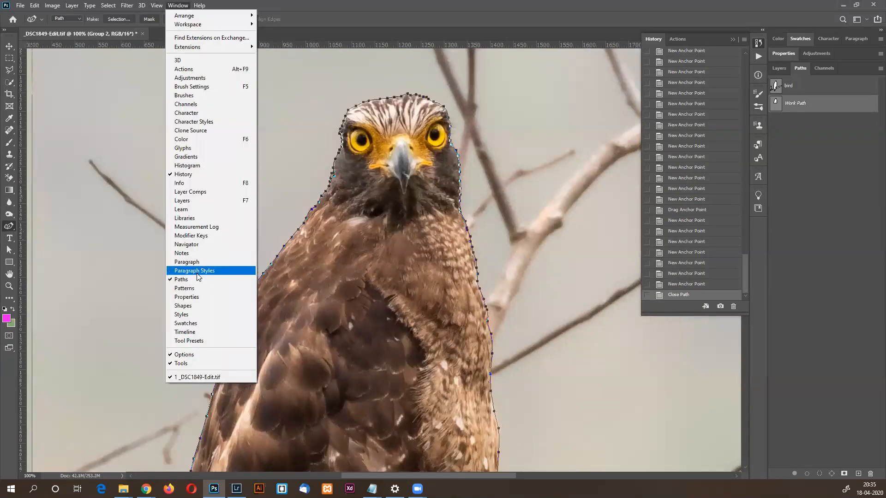
{"action": "left_click", "coordinate": [236, 281]}
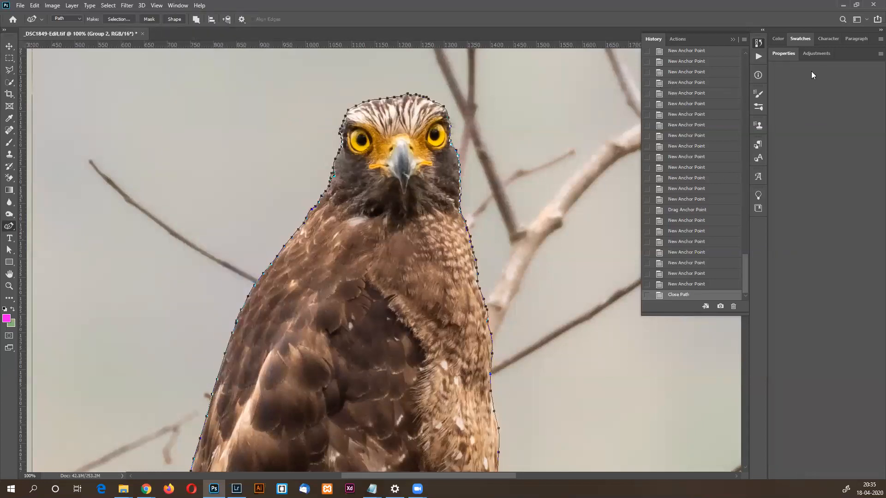
{"action": "left_click", "coordinate": [164, 6]}
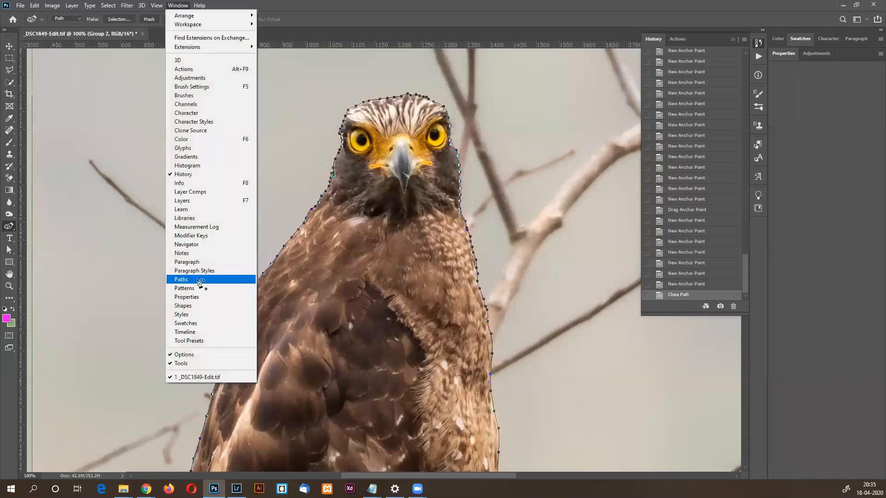
{"action": "left_click", "coordinate": [200, 280]}
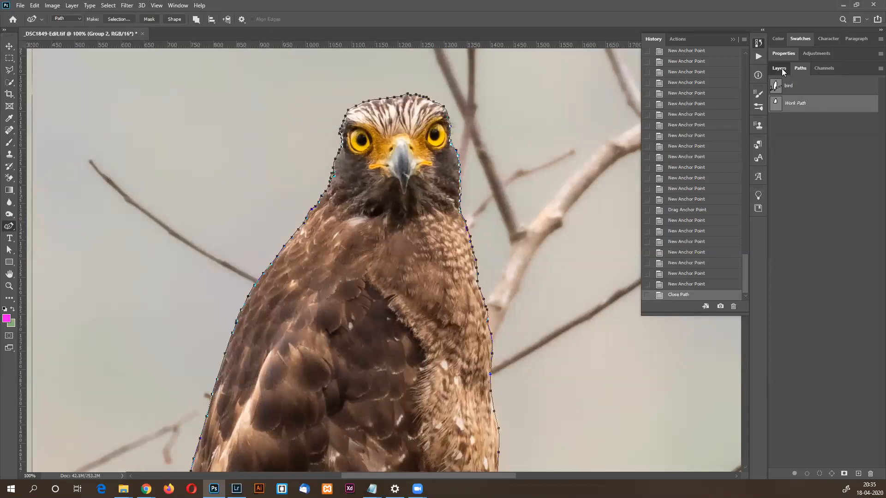
Look at the document's colour channels and return to its list of paths.
{"action": "left_click", "coordinate": [788, 69]}
{"action": "left_click", "coordinate": [822, 68]}
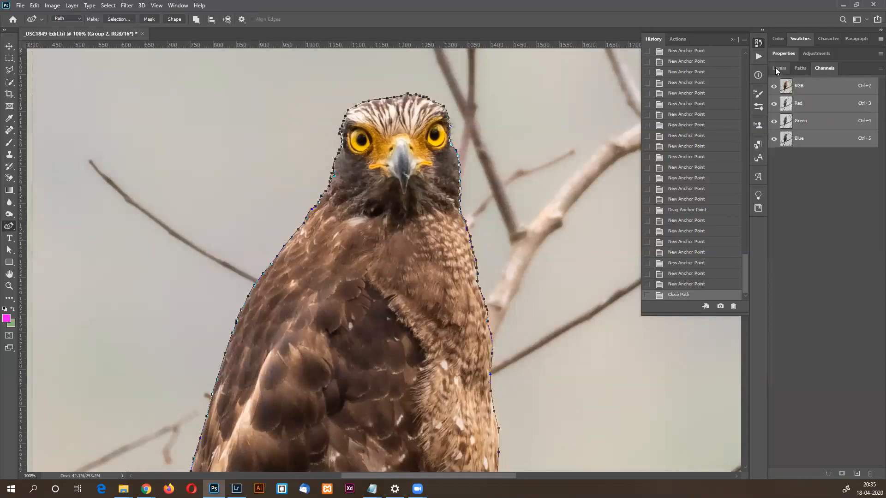
{"action": "left_click", "coordinate": [800, 68]}
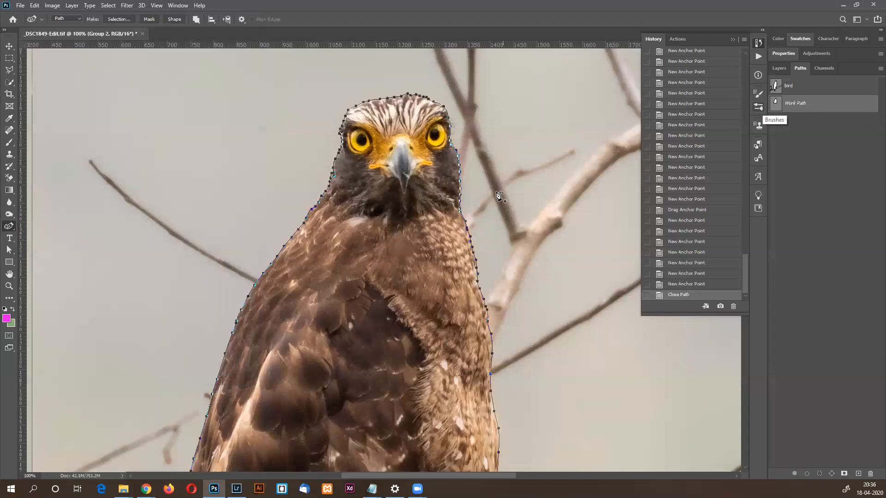
Save the work path under the name "bird selection" and deselect it.
{"action": "double_click", "coordinate": [802, 106]}
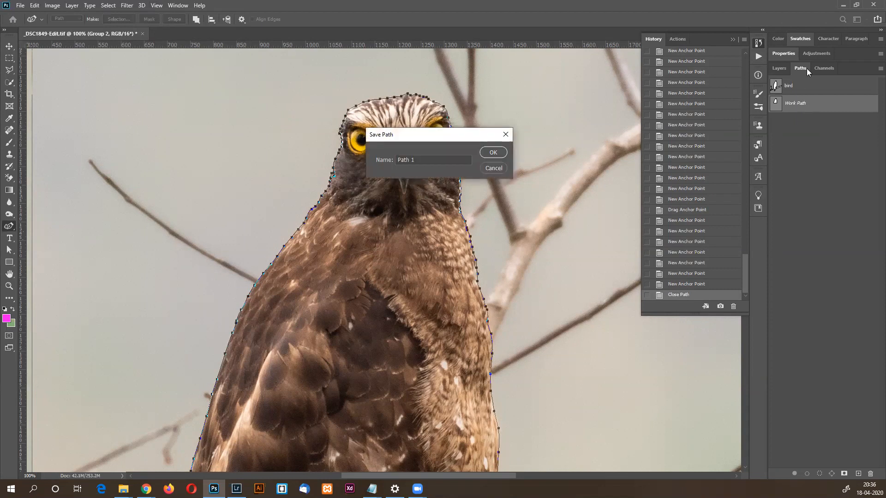
{"action": "type", "text": "bird selection"}
{"action": "key", "text": "Return"}
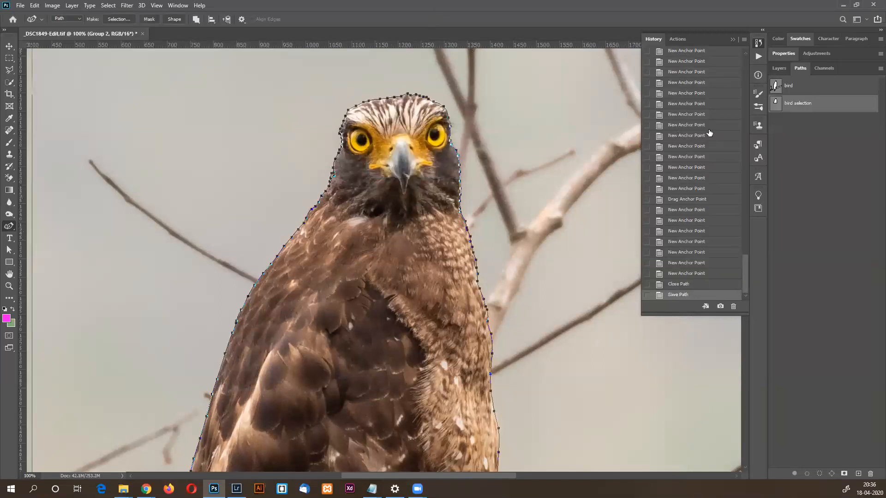
{"action": "left_click", "coordinate": [776, 125]}
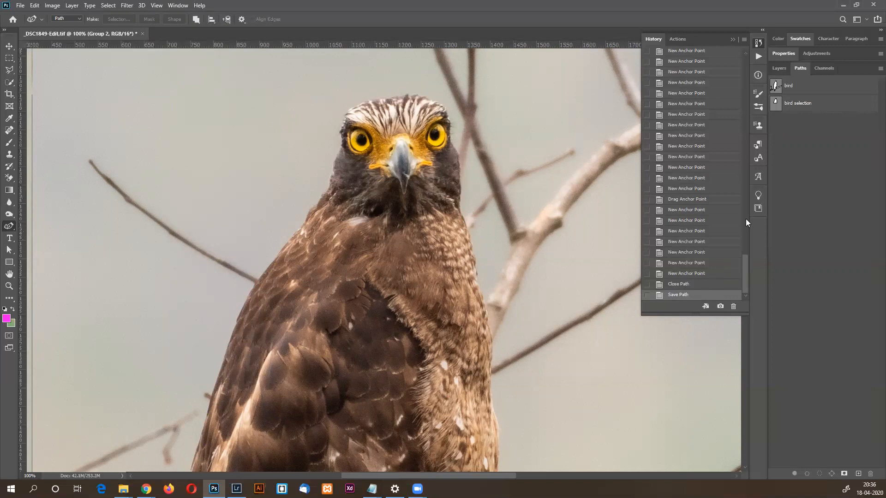
Undo saving the traced path and try starting a separate path component in the background beside the bird.
{"action": "key", "text": "ctrl+z"}
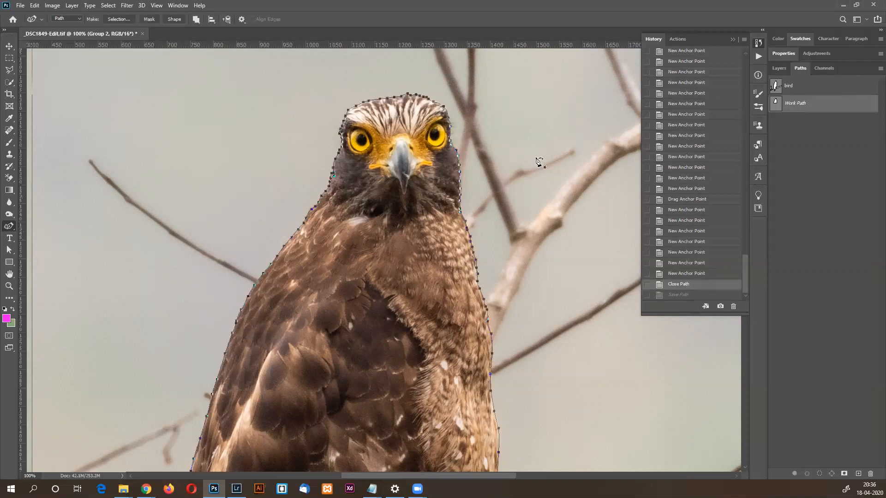
{"action": "left_click", "coordinate": [514, 190]}
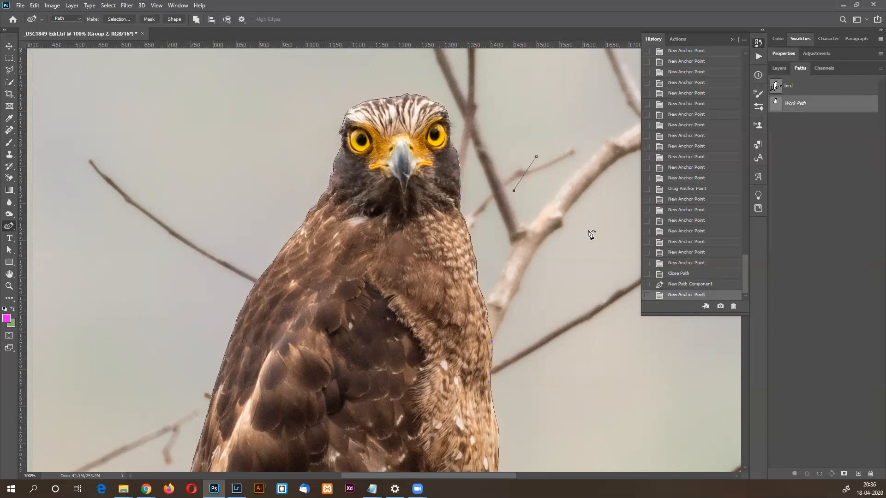
{"action": "key", "text": "ctrl+z"}
{"action": "key", "text": "ctrl+z"}
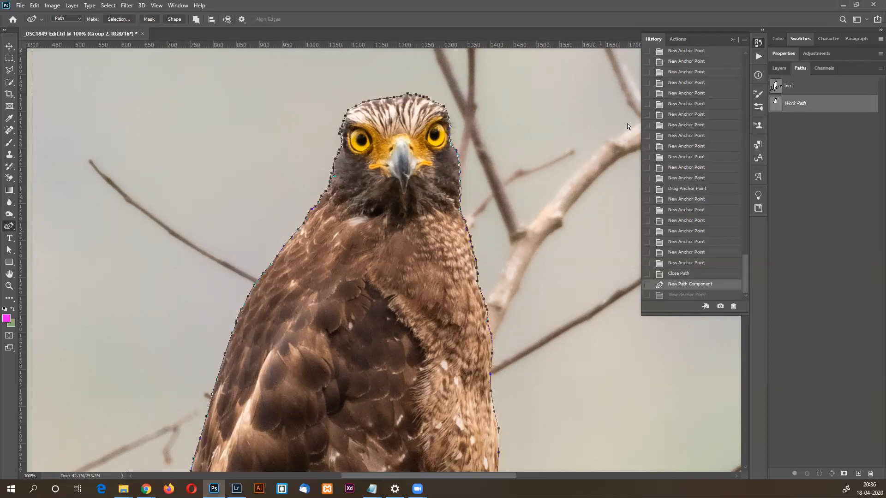
Keep the path operation at Combine Shapes and save the work path under the name "bir selection".
{"action": "left_click", "coordinate": [196, 20]}
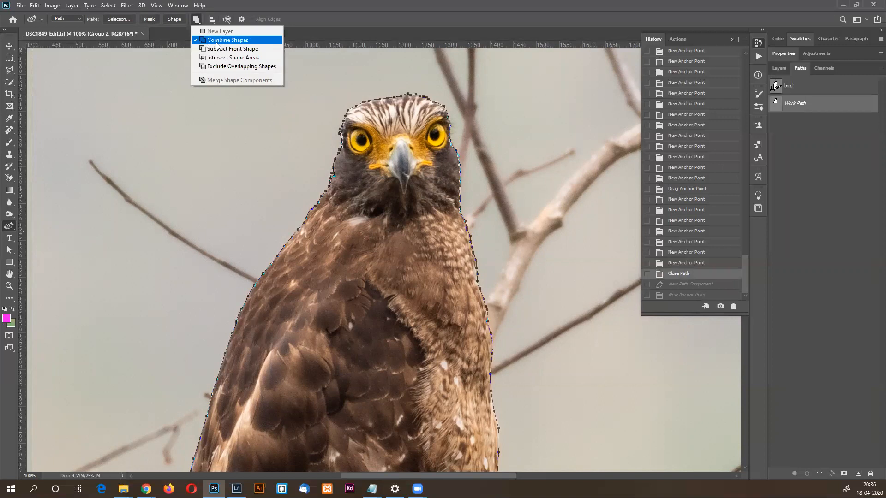
{"action": "left_click", "coordinate": [264, 41]}
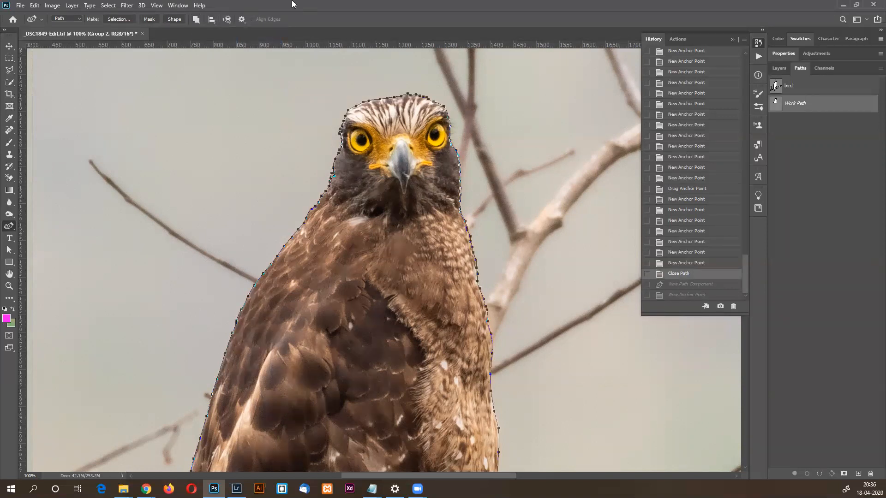
{"action": "double_click", "coordinate": [788, 106]}
{"action": "double_click", "coordinate": [797, 104]}
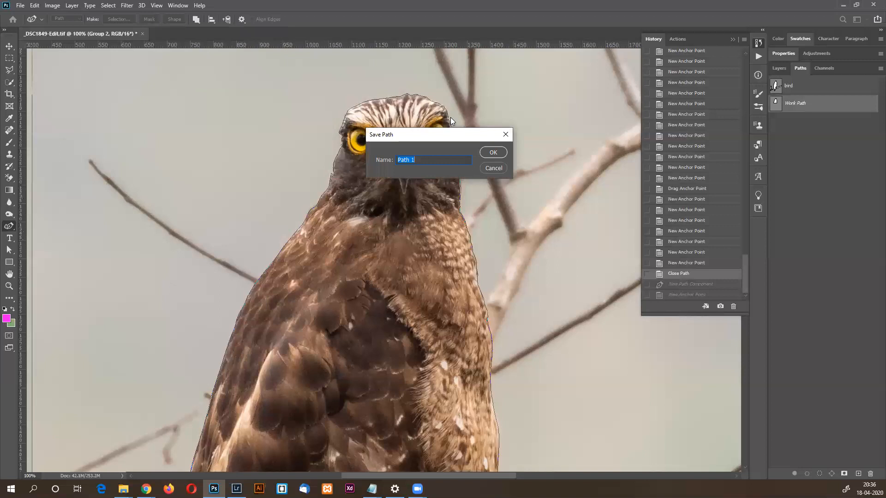
{"action": "type", "text": "bir selection"}
{"action": "key", "text": "Return"}
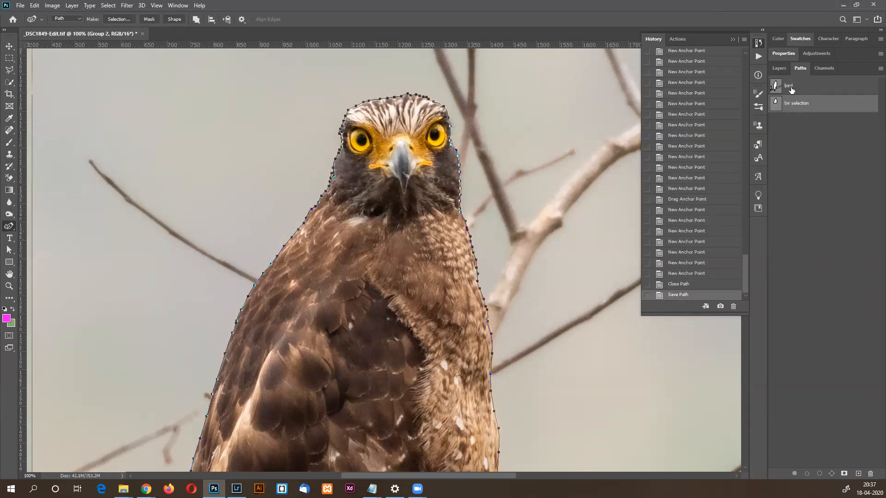
Switch to the saved "bird" path and show the anchor points along its outline.
{"action": "left_click", "coordinate": [796, 89]}
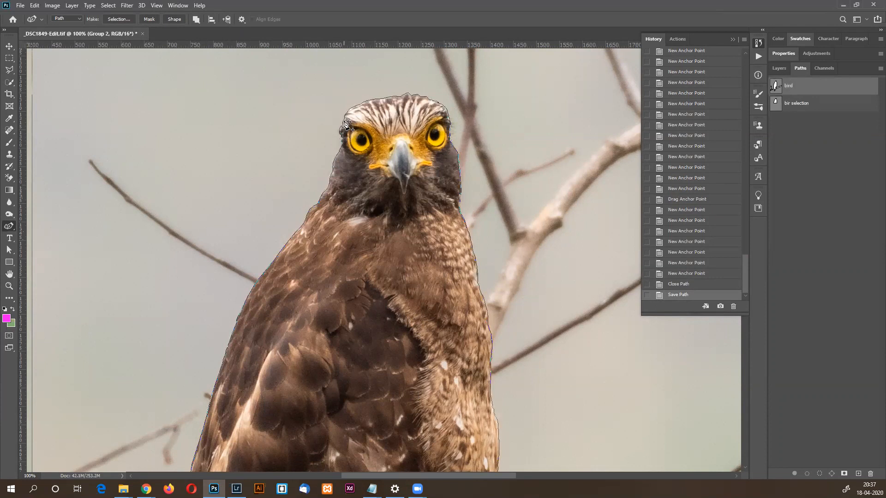
{"action": "left_click", "coordinate": [343, 142]}
{"action": "key", "text": "ctrl+z"}
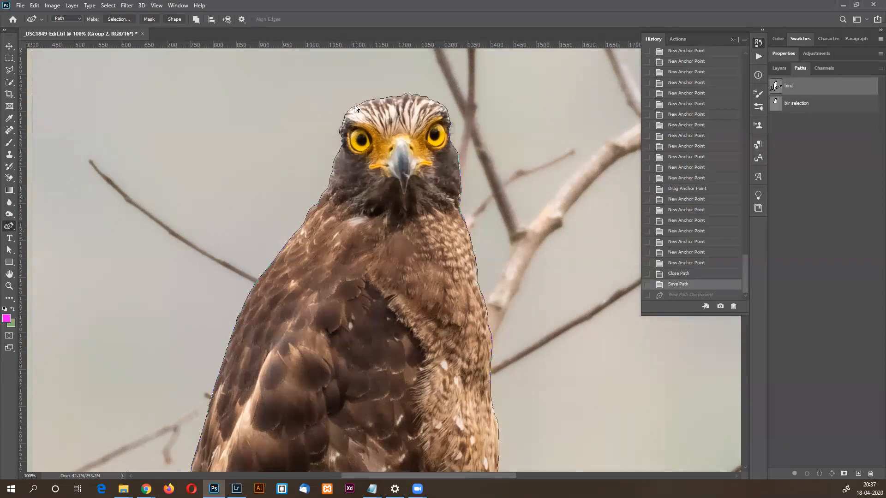
{"action": "left_click", "coordinate": [360, 106], "text": "ctrl"}
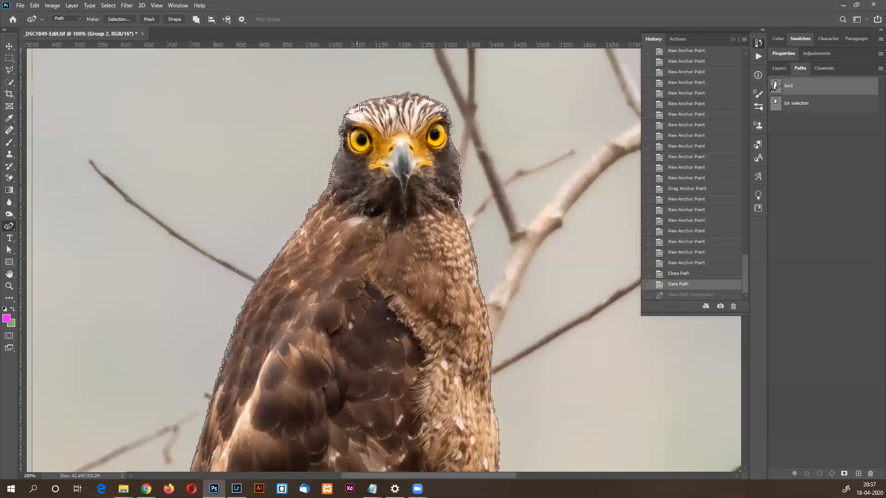
{"action": "left_click_drag", "start_coordinate": [360, 106], "coordinate": [378, 301]}
{"action": "key", "text": "ctrl+minus"}
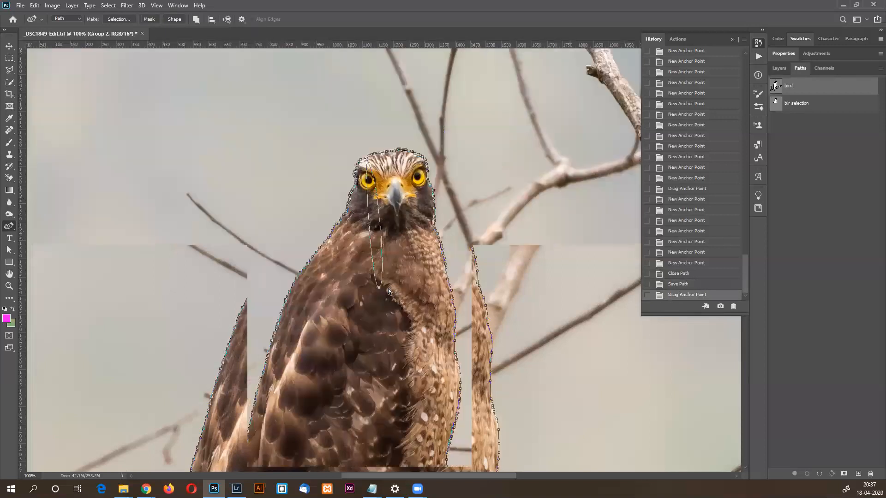
{"action": "key", "text": "ctrl+z"}
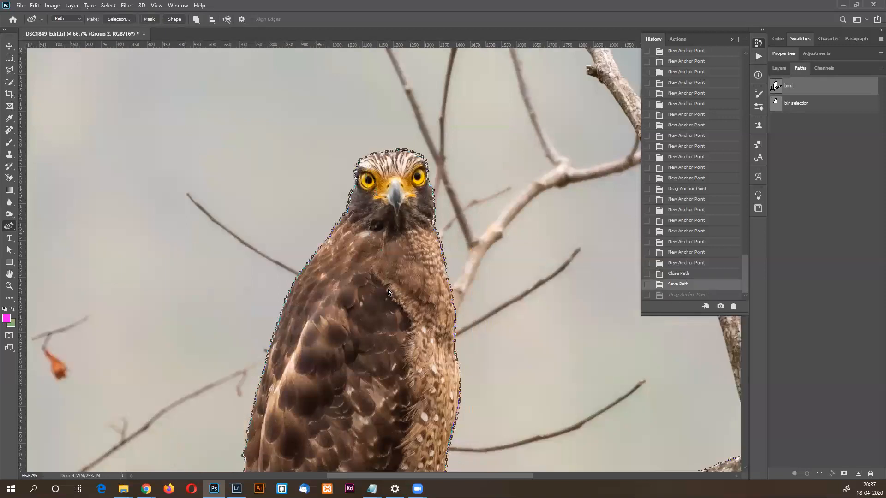
Examine how closely the "bird" path follows the thin upright twig and the full length of the perch branch.
{"action": "key", "text": "ctrl+minus"}
{"action": "key", "text": "ctrl+minus"}
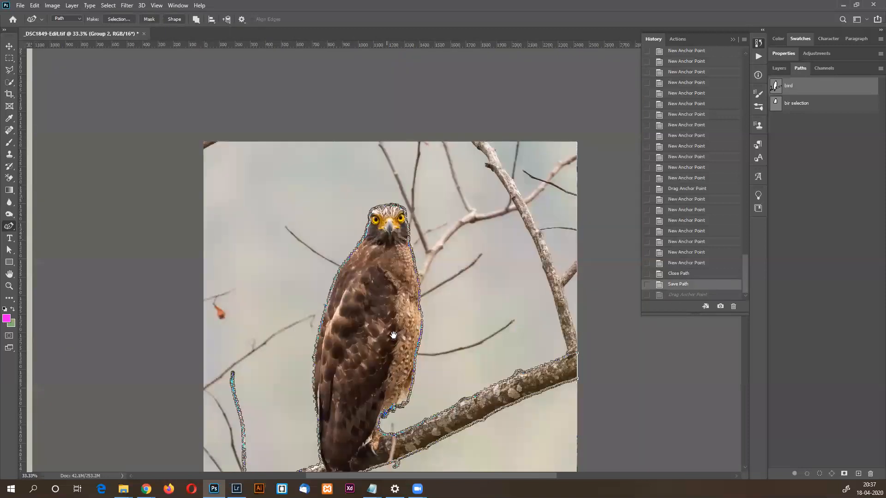
{"action": "left_click_drag", "start_coordinate": [394, 335], "coordinate": [388, 252]}
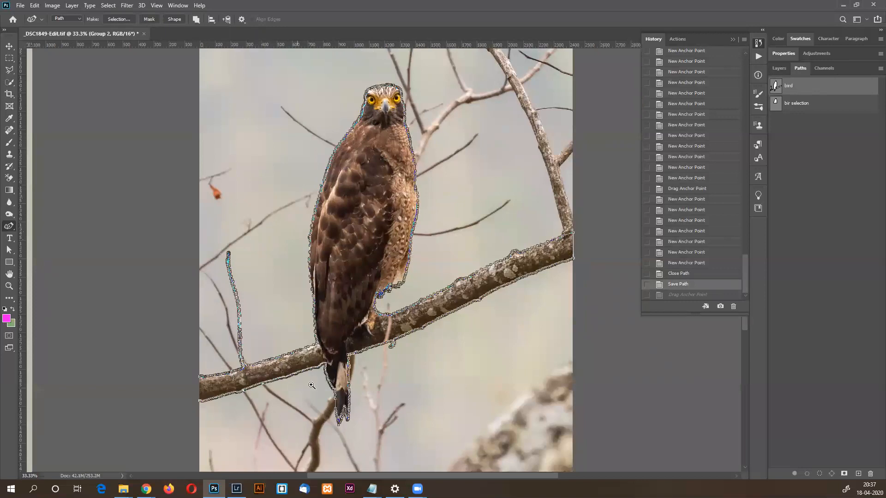
{"action": "left_click_drag", "start_coordinate": [241, 272], "coordinate": [246, 281]}
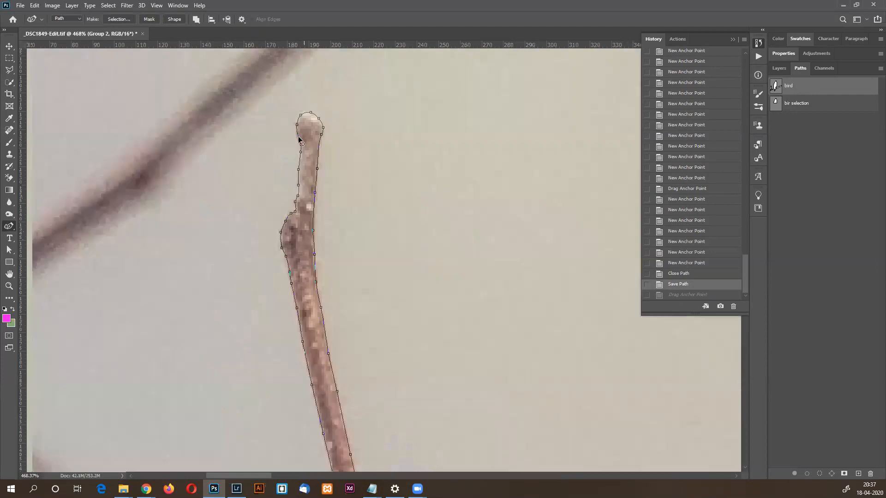
{"action": "key", "text": "ctrl+1"}
{"action": "left_click_drag", "start_coordinate": [403, 406], "coordinate": [365, 169]}
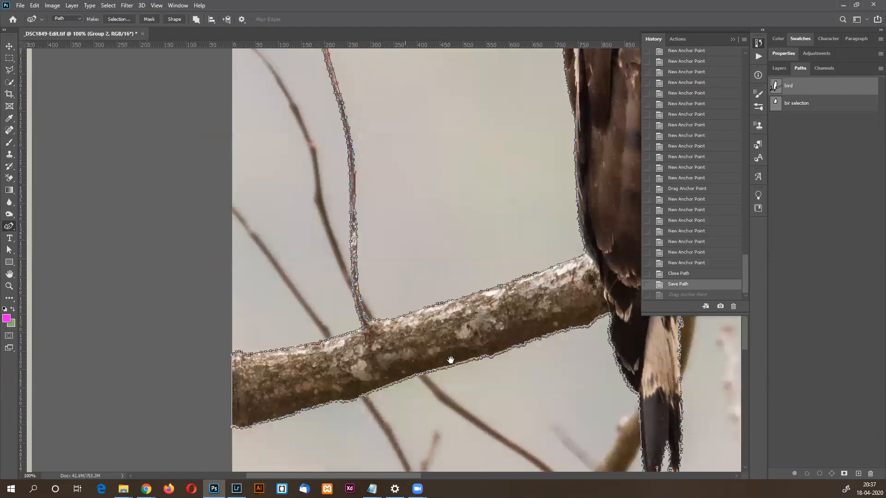
{"action": "left_click_drag", "start_coordinate": [509, 287], "coordinate": [186, 326]}
{"action": "left_click_drag", "start_coordinate": [516, 153], "coordinate": [289, 280]}
{"action": "left_click_drag", "start_coordinate": [418, 226], "coordinate": [186, 329]}
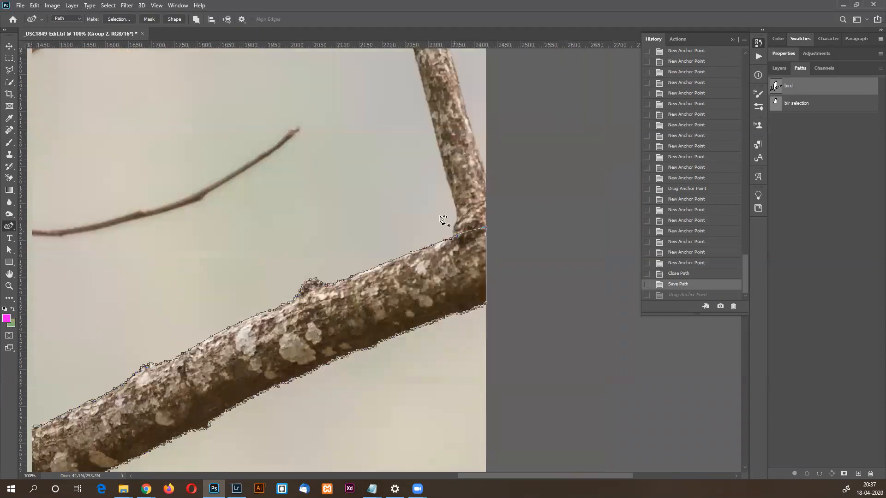
{"action": "key", "text": "ctrl+minus"}
{"action": "key", "text": "ctrl+minus"}
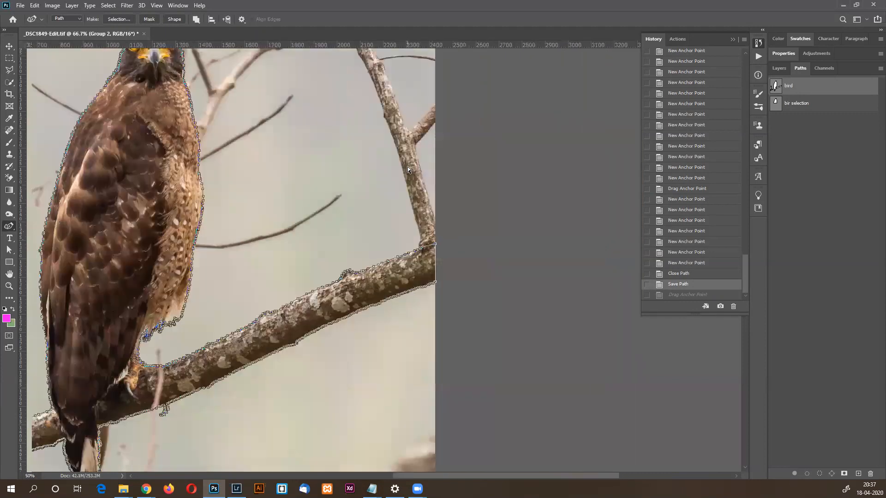
Examine the "bird" path around the belly feather tips and the area around the bird's foot.
{"action": "left_click_drag", "start_coordinate": [98, 259], "coordinate": [214, 330]}
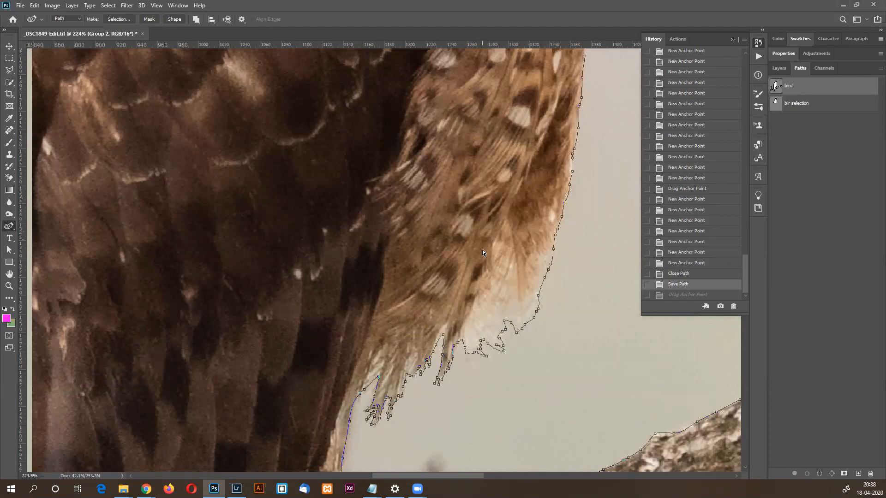
{"action": "key", "text": "ctrl+minus"}
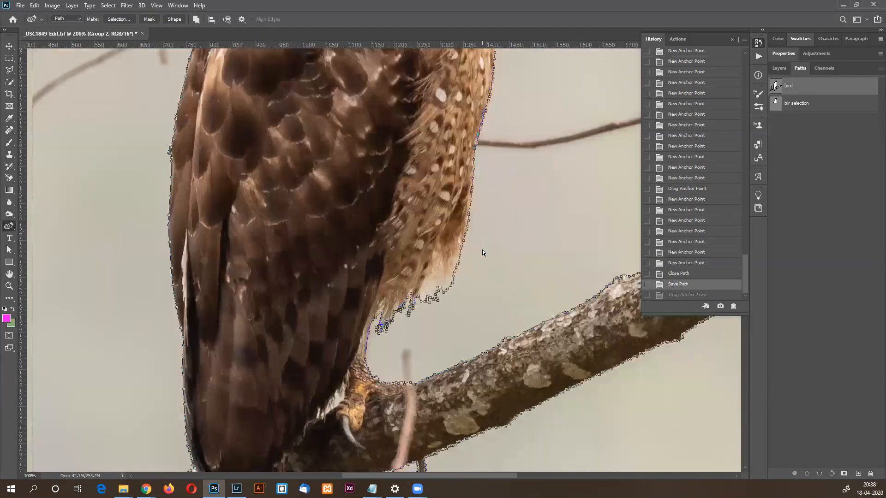
{"action": "key", "text": "ctrl+minus"}
{"action": "key", "text": "ctrl+minus"}
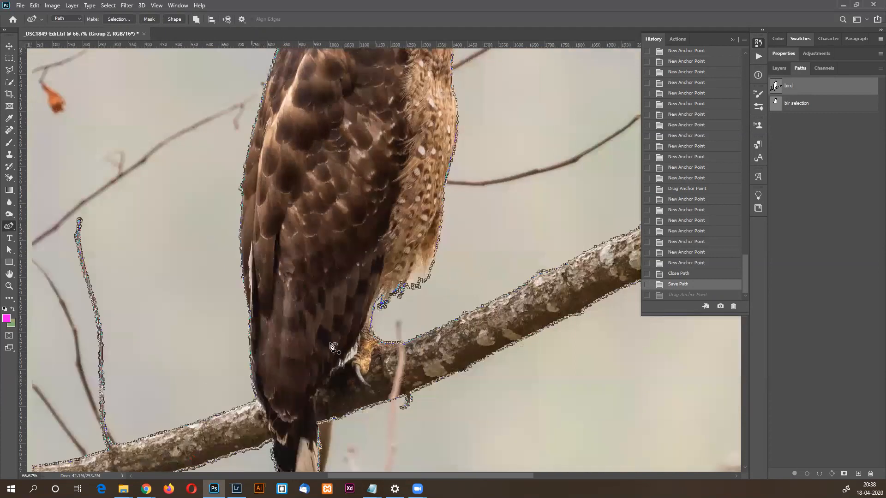
{"action": "left_click_drag", "start_coordinate": [323, 326], "coordinate": [380, 377]}
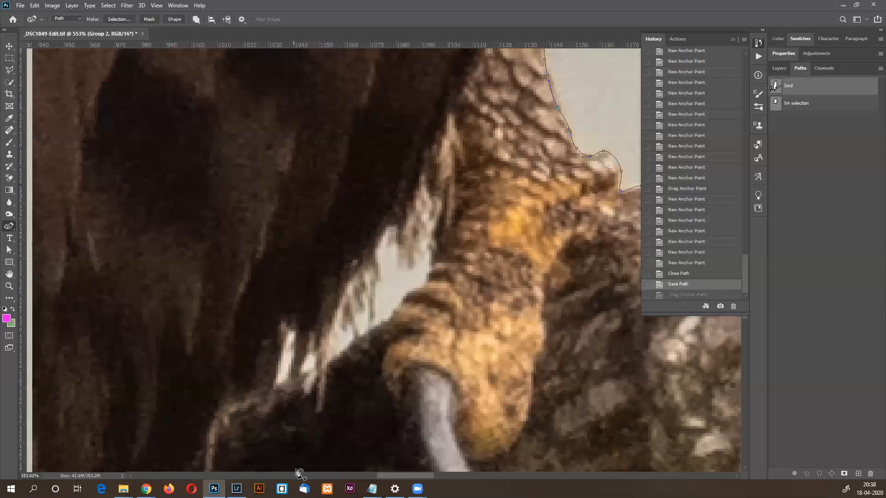
{"action": "key", "text": "ctrl+minus"}
{"action": "key", "text": "ctrl+minus"}
{"action": "key", "text": "ctrl+minus"}
{"action": "key", "text": "ctrl+minus"}
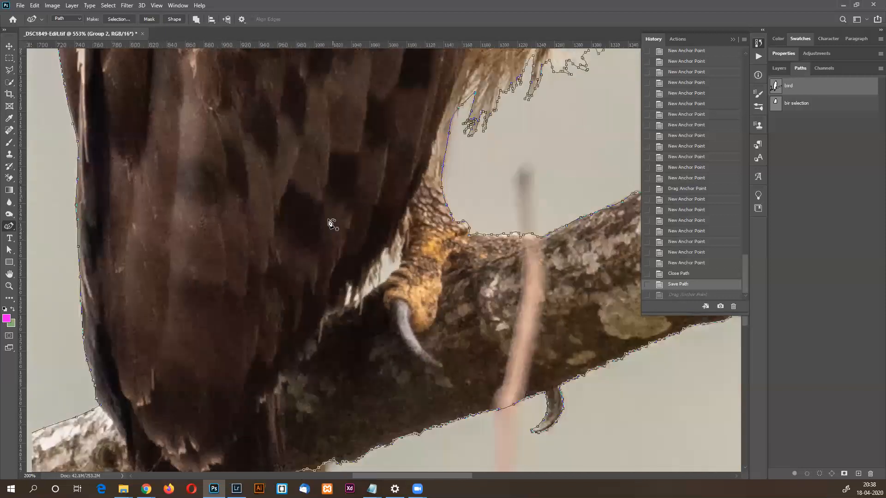
{"action": "left_click_drag", "start_coordinate": [394, 95], "coordinate": [258, 363]}
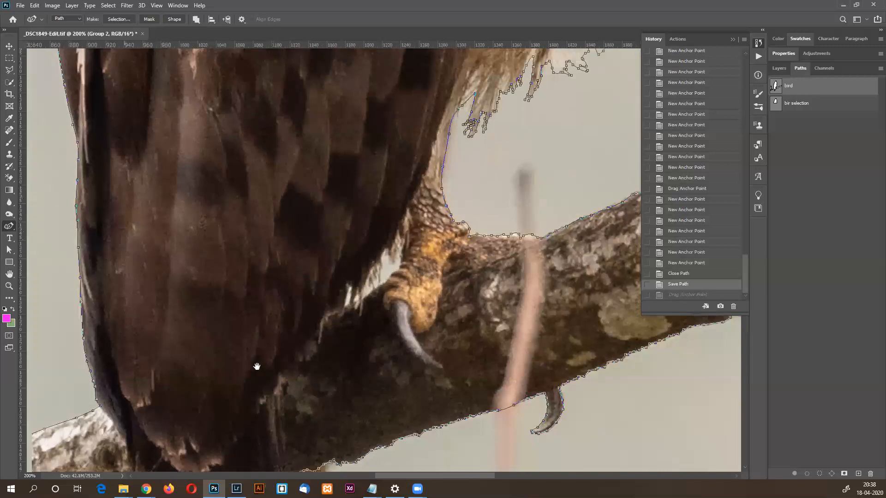
Reshape the "bird" path at the lower belly feather tips by moving its anchor points, finishing with the Direct Selection tool.
{"action": "left_click_drag", "start_coordinate": [313, 268], "coordinate": [232, 284]}
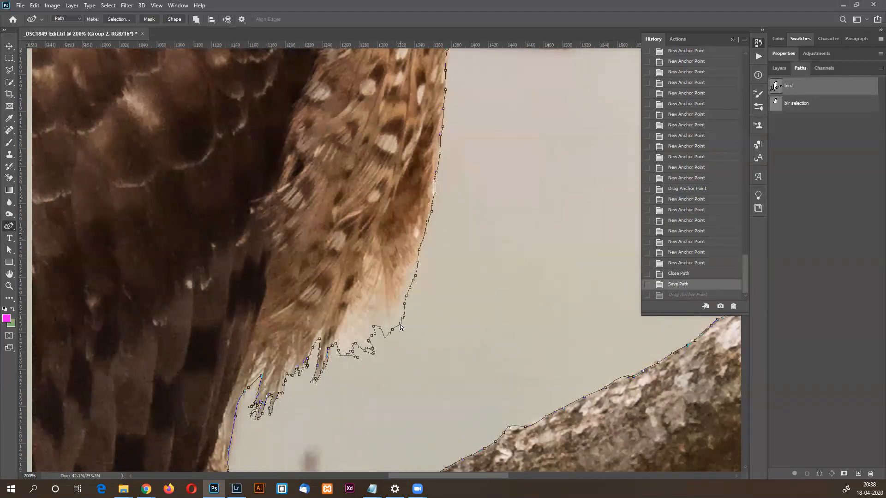
{"action": "left_click_drag", "start_coordinate": [395, 325], "coordinate": [397, 302]}
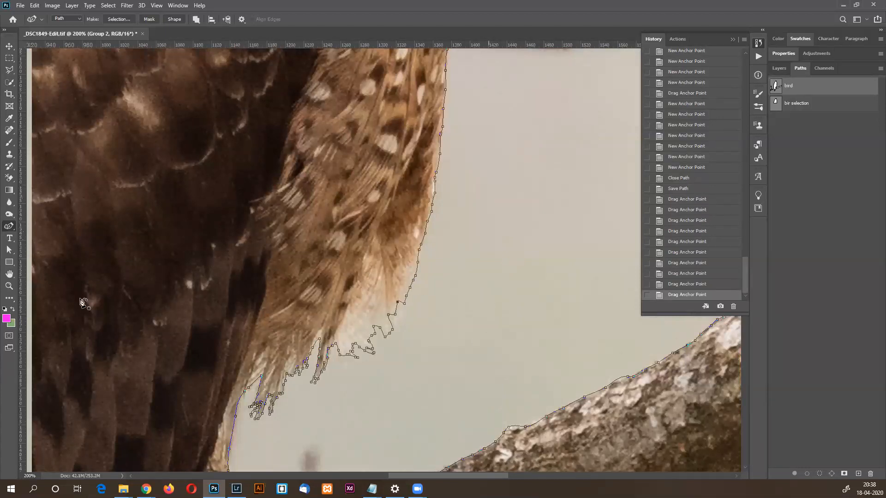
{"action": "left_click", "coordinate": [9, 252]}
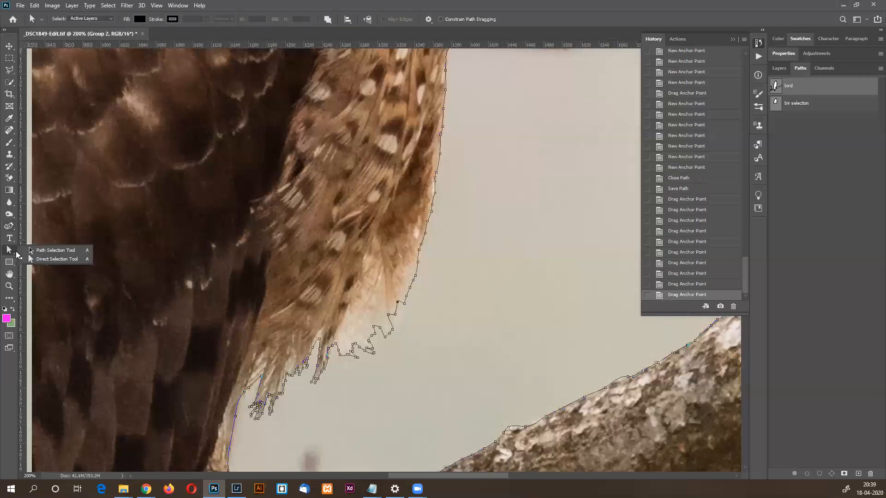
{"action": "left_click", "coordinate": [52, 259]}
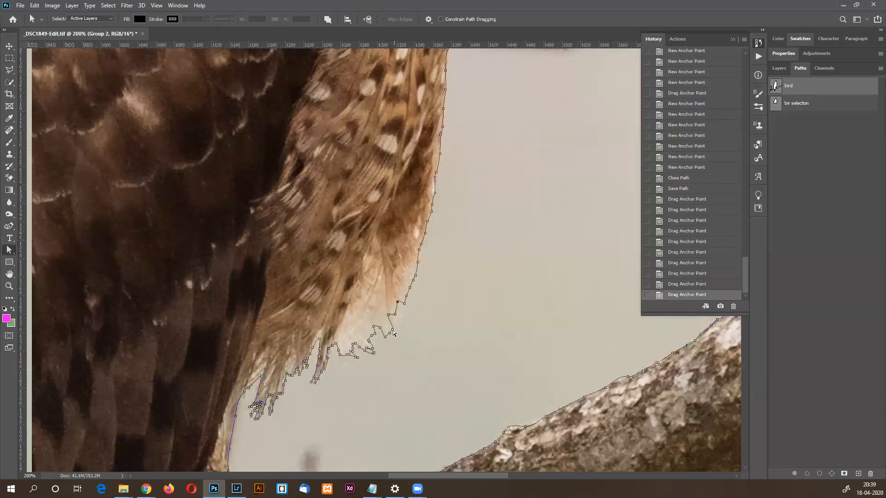
{"action": "mouse_move", "coordinate": [393, 331]}
{"action": "left_mouse_down"}
{"action": "mouse_move", "coordinate": [389, 323]}
{"action": "mouse_move", "coordinate": [381, 339]}
{"action": "left_mouse_up"}
{"action": "mouse_move", "coordinate": [380, 327]}
{"action": "left_mouse_down"}
{"action": "mouse_move", "coordinate": [376, 321]}
{"action": "mouse_move", "coordinate": [382, 343]}
{"action": "left_mouse_up"}
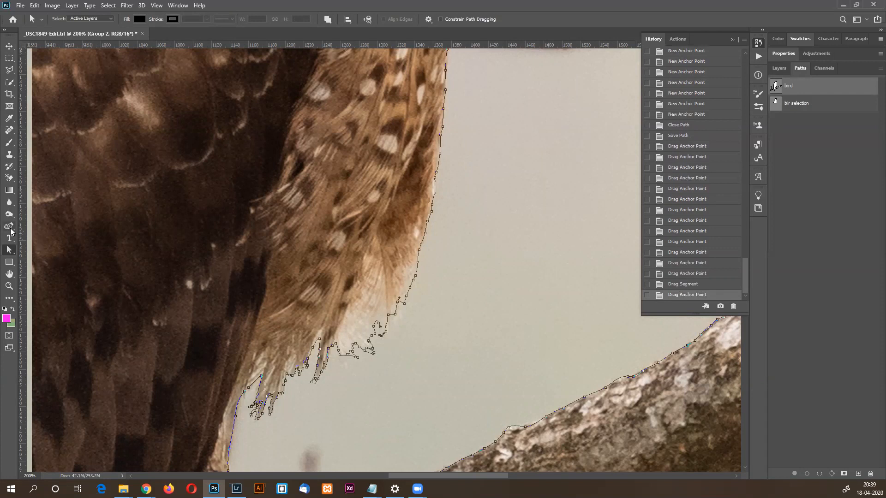
Delete two anchor points at the belly feather tips and reshape the curve between the remaining points with its control handles.
{"action": "left_click", "coordinate": [10, 229]}
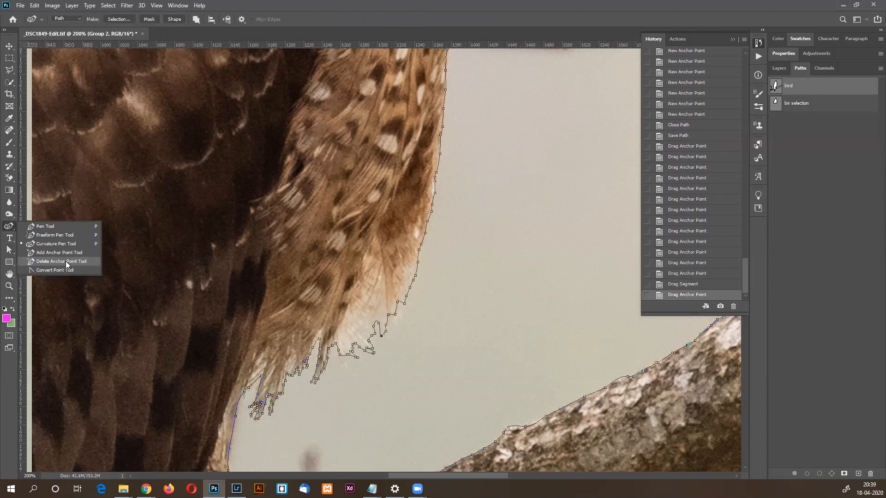
{"action": "left_click", "coordinate": [65, 262]}
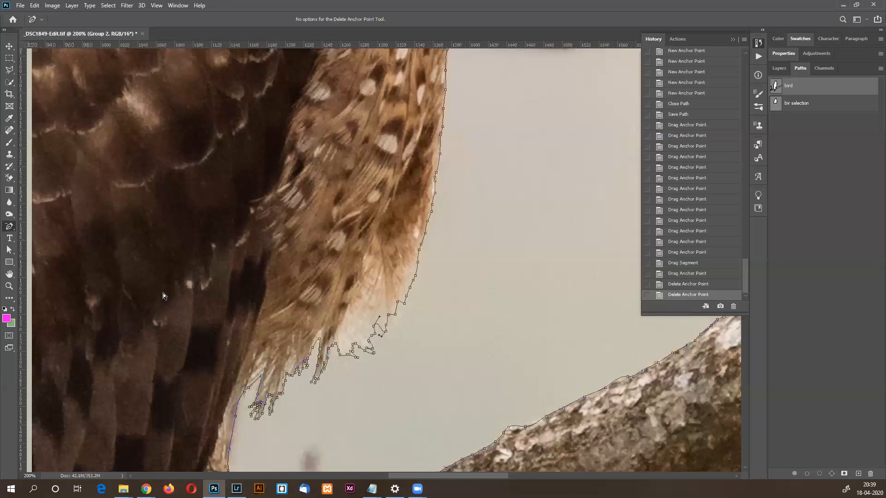
{"action": "left_click_drag", "start_coordinate": [353, 300], "coordinate": [404, 342]}
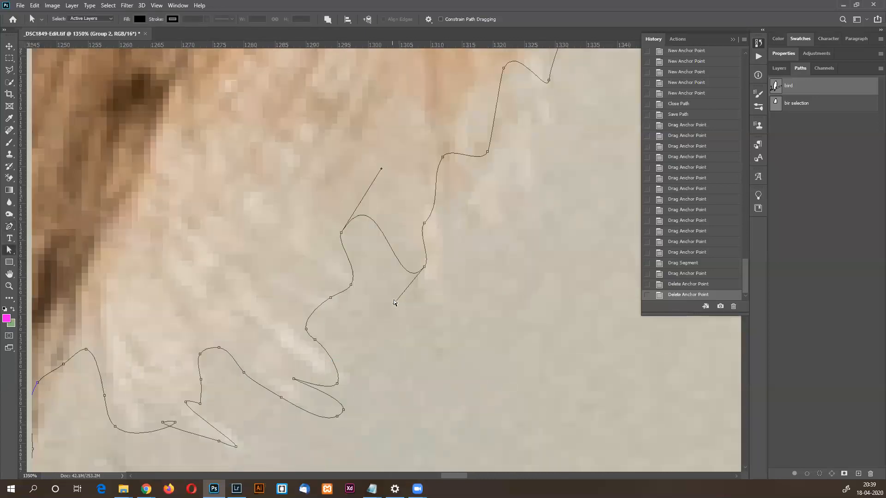
{"action": "scroll", "coordinate": [388, 259], "scroll_direction": "down", "scroll_amount": 3}
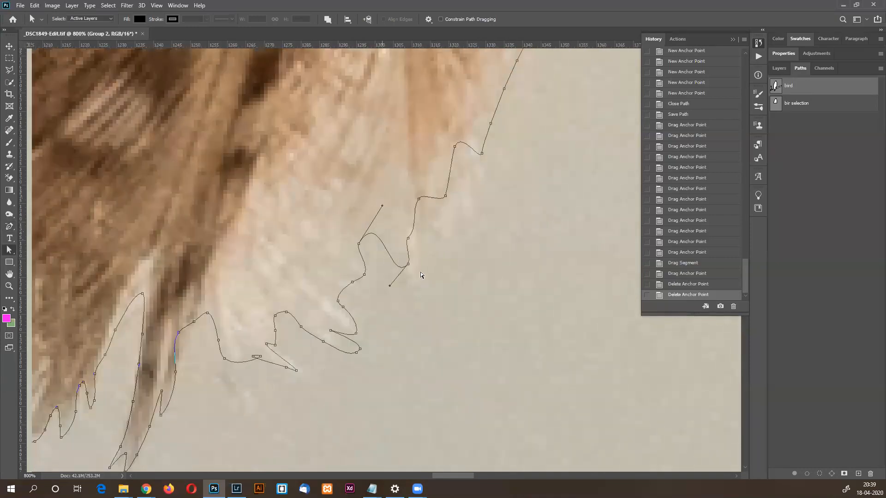
{"action": "left_click_drag", "start_coordinate": [389, 286], "coordinate": [383, 259]}
{"action": "left_click_drag", "start_coordinate": [381, 206], "coordinate": [392, 227]}
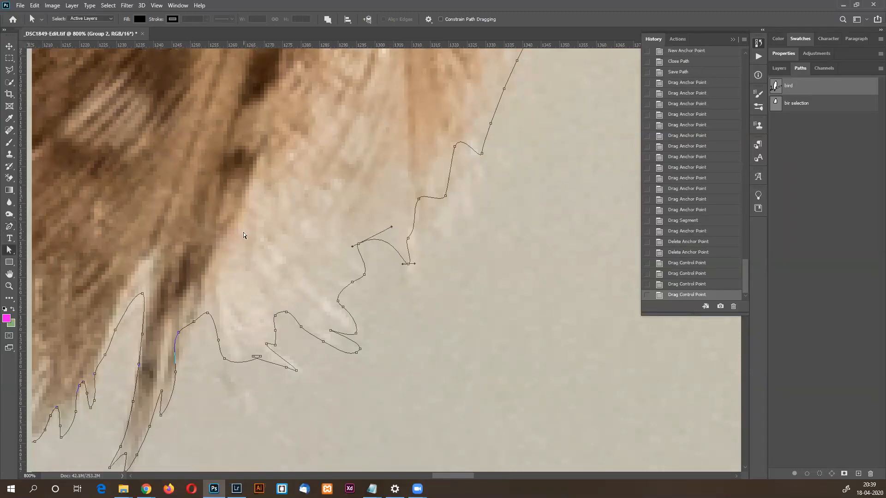
Reshape the "bird" path around the lower belly feather tips by moving anchor points and a control handle with the Direct Selection tool.
{"action": "left_click", "coordinate": [11, 227]}
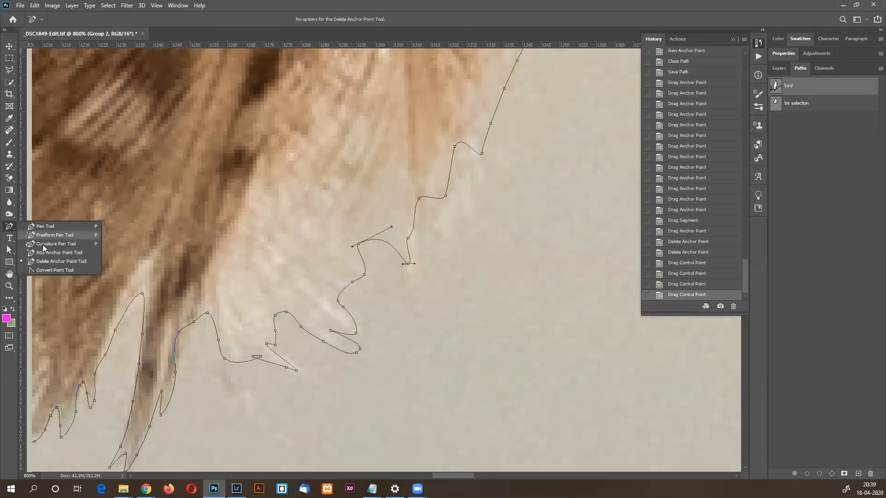
{"action": "left_click", "coordinate": [48, 261]}
{"action": "key", "text": "p"}
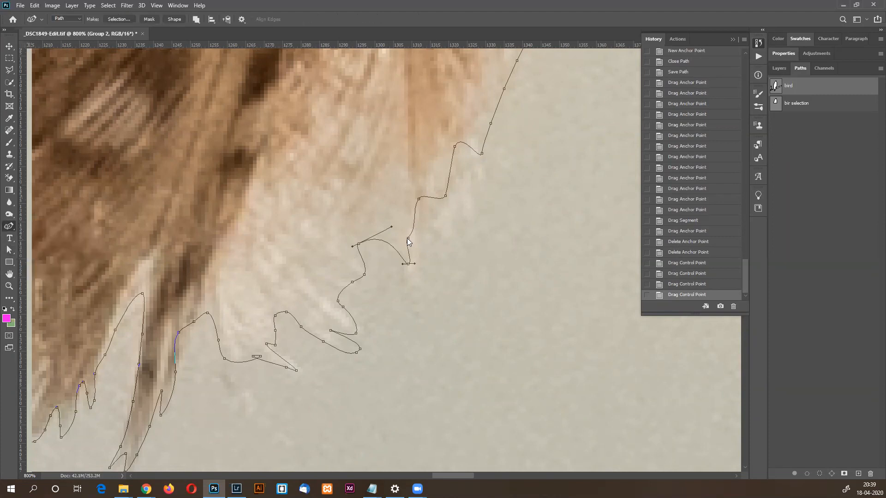
{"action": "left_click", "coordinate": [10, 250]}
{"action": "left_click", "coordinate": [49, 261]}
{"action": "left_click_drag", "start_coordinate": [330, 329], "coordinate": [357, 338]}
{"action": "left_click", "coordinate": [352, 283]}
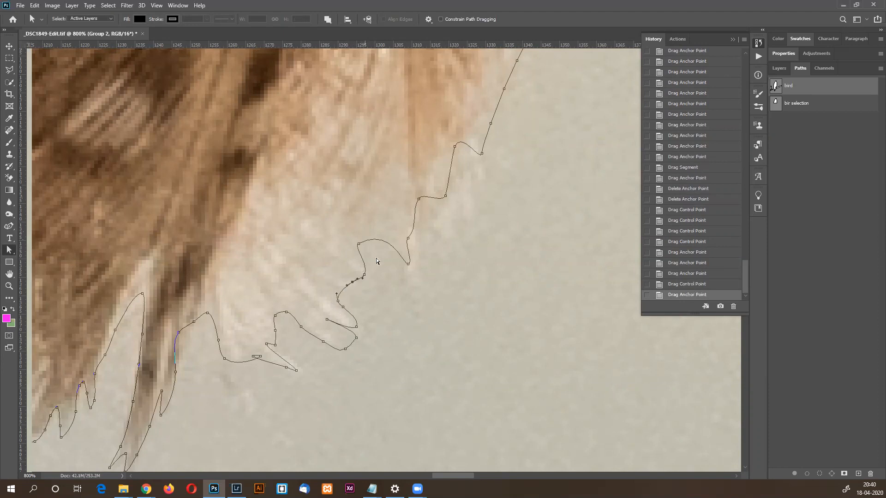
Adjust the "bird" path's anchor points along the upper part of the belly feather edge.
{"action": "left_click", "coordinate": [407, 237]}
{"action": "left_click", "coordinate": [427, 199]}
{"action": "left_click_drag", "start_coordinate": [524, 123], "coordinate": [388, 207]}
{"action": "mouse_move", "coordinate": [480, 156]}
{"action": "left_mouse_down"}
{"action": "mouse_move", "coordinate": [475, 147]}
{"action": "mouse_move", "coordinate": [467, 165]}
{"action": "mouse_move", "coordinate": [476, 154]}
{"action": "mouse_move", "coordinate": [479, 162]}
{"action": "left_mouse_up"}
{"action": "left_click", "coordinate": [465, 182]}
Select the Background layer and set the layer thumbnails to the largest size.
{"action": "key", "text": "ctrl+1"}
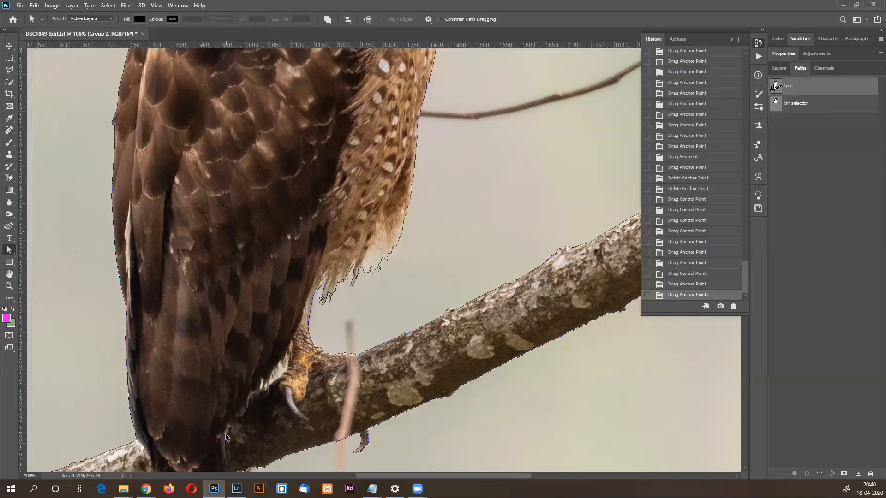
{"action": "key", "text": "ctrl+minus"}
{"action": "key", "text": "ctrl+minus"}
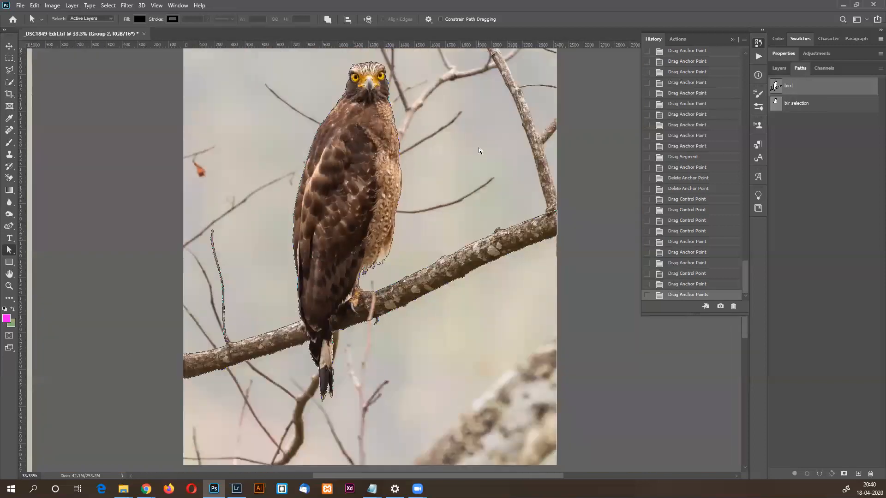
{"action": "left_click", "coordinate": [780, 68]}
{"action": "left_click", "coordinate": [813, 140]}
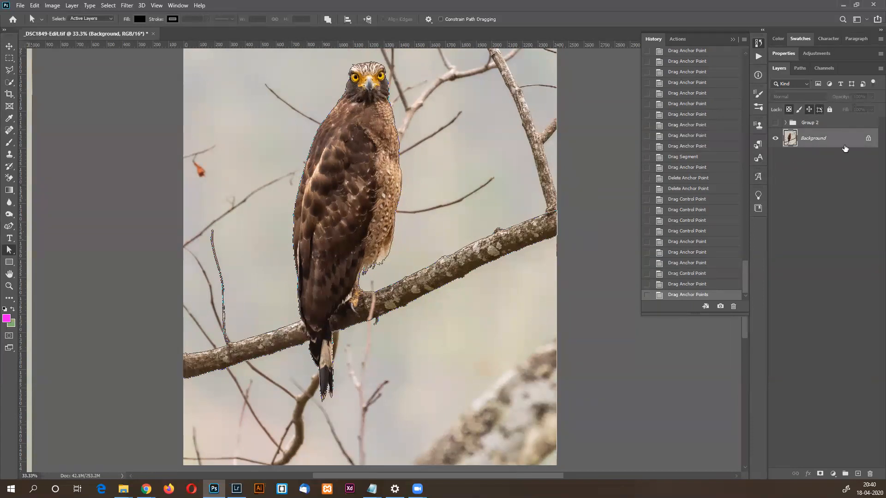
{"action": "left_click", "coordinate": [824, 176]}
{"action": "left_click", "coordinate": [829, 142]}
{"action": "left_click", "coordinate": [879, 68]}
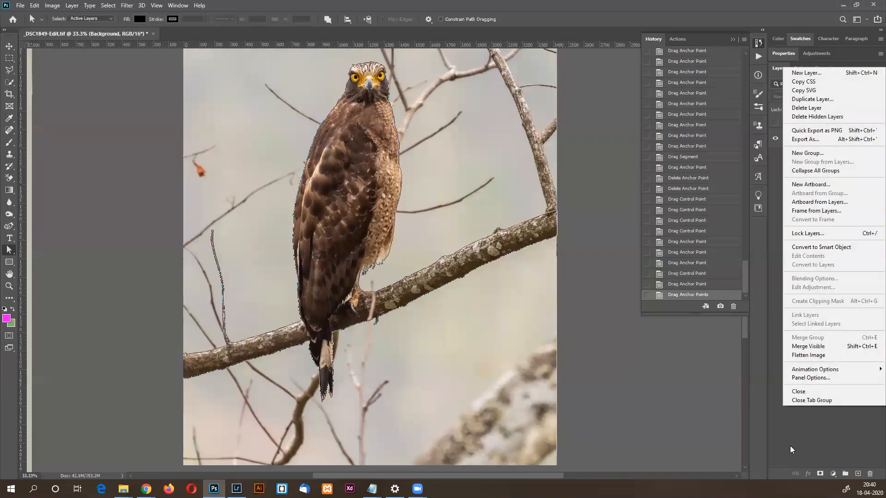
{"action": "left_click", "coordinate": [818, 377]}
{"action": "left_click", "coordinate": [396, 180]}
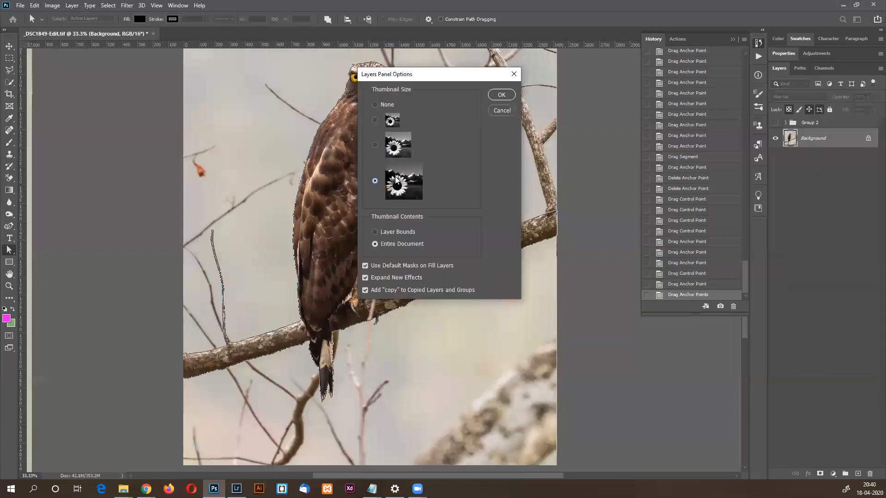
{"action": "left_click", "coordinate": [507, 99]}
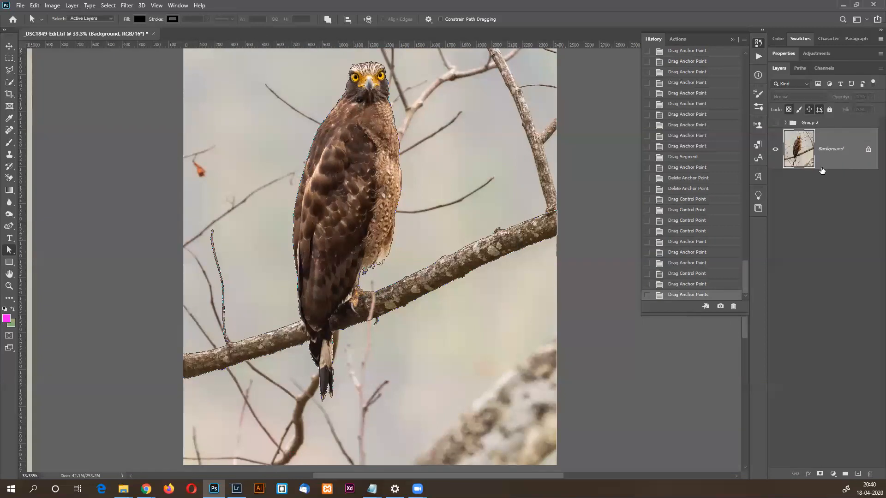
Copy the Background layer to a new layer and try to delete the copy.
{"action": "key", "text": "ctrl+j"}
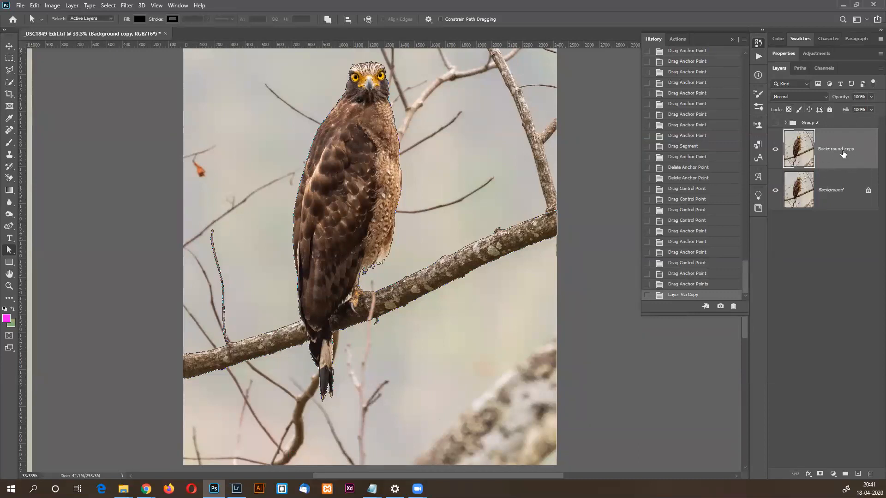
{"action": "right_click", "coordinate": [831, 196]}
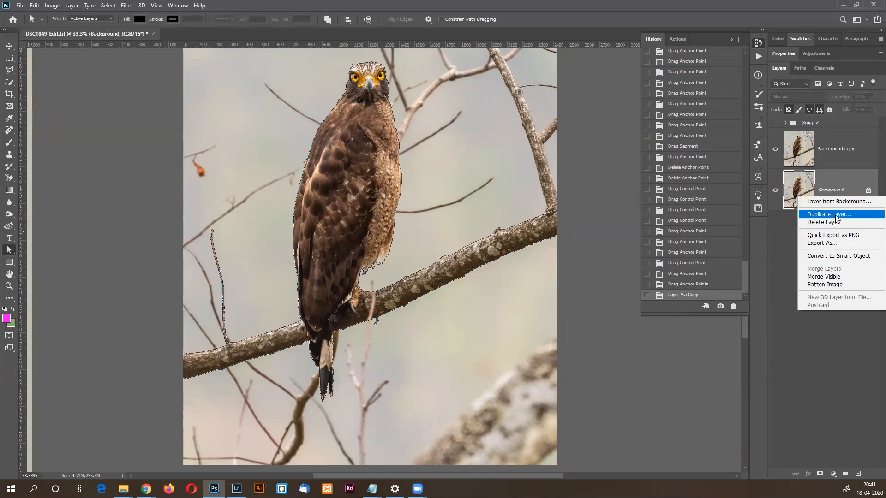
{"action": "left_click", "coordinate": [840, 152]}
{"action": "double_click", "coordinate": [838, 157]}
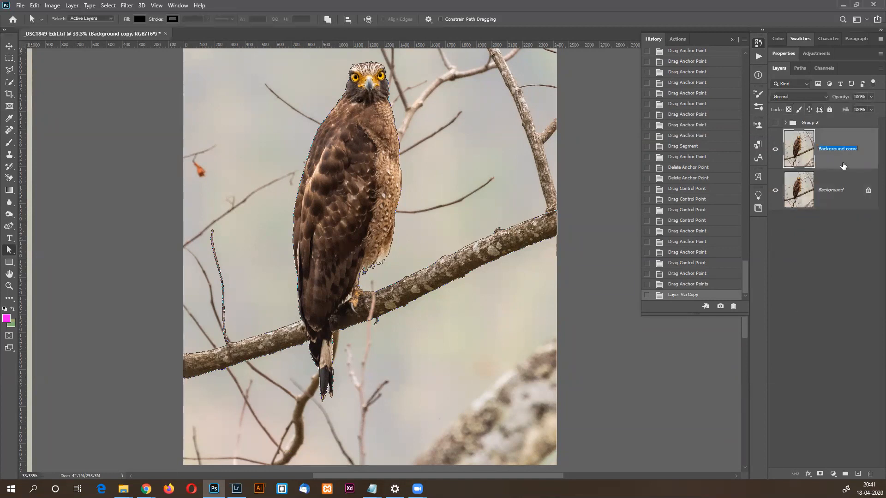
{"action": "left_click", "coordinate": [844, 167]}
{"action": "key", "text": "Delete"}
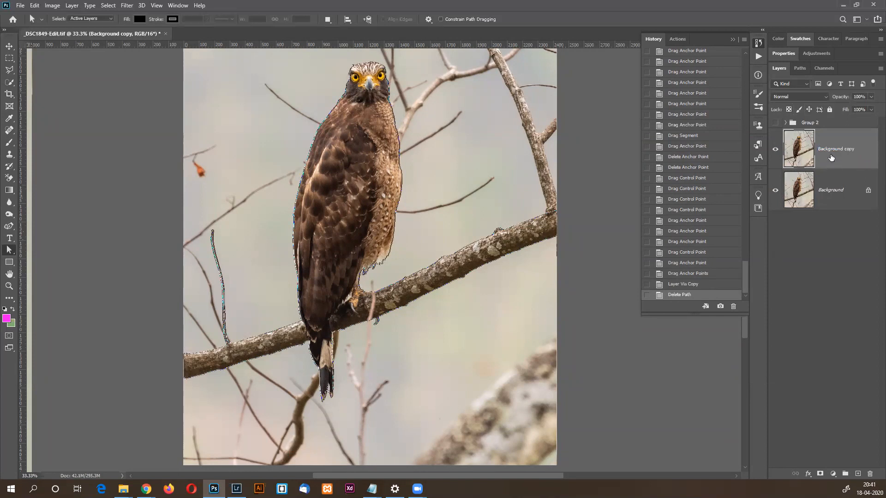
Restore the deleted "bird" path and try again to delete the Background copy layer.
{"action": "left_click", "coordinate": [803, 66]}
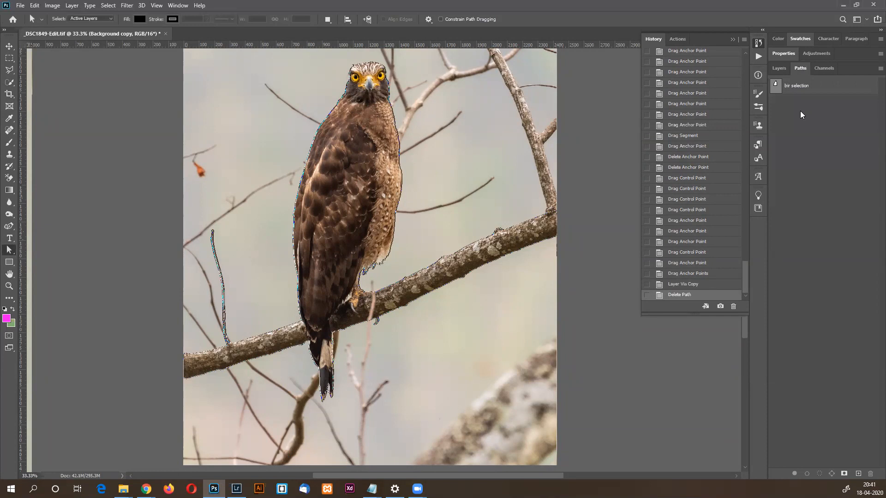
{"action": "key", "text": "ctrl+z"}
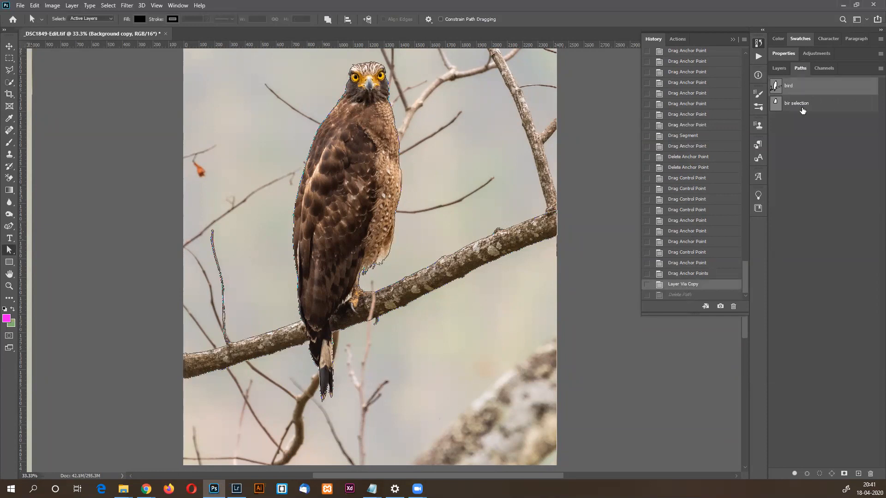
{"action": "left_click", "coordinate": [815, 140]}
{"action": "left_click", "coordinate": [785, 68]}
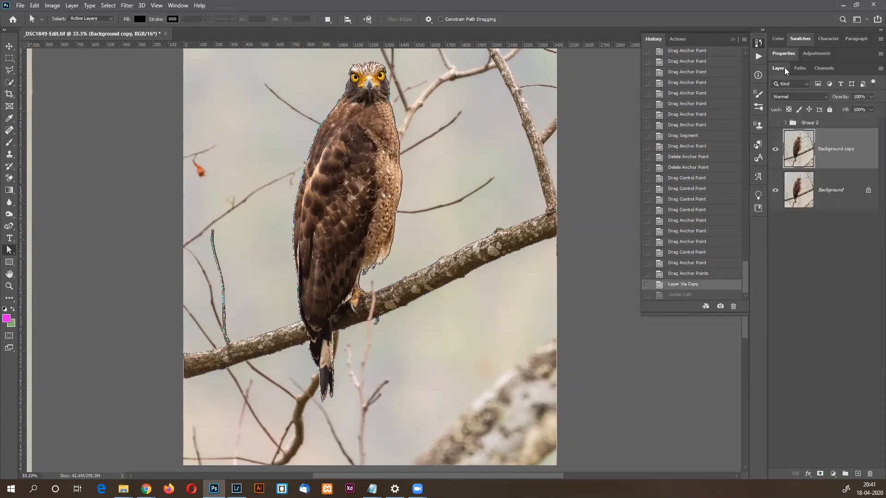
{"action": "key", "text": "Delete"}
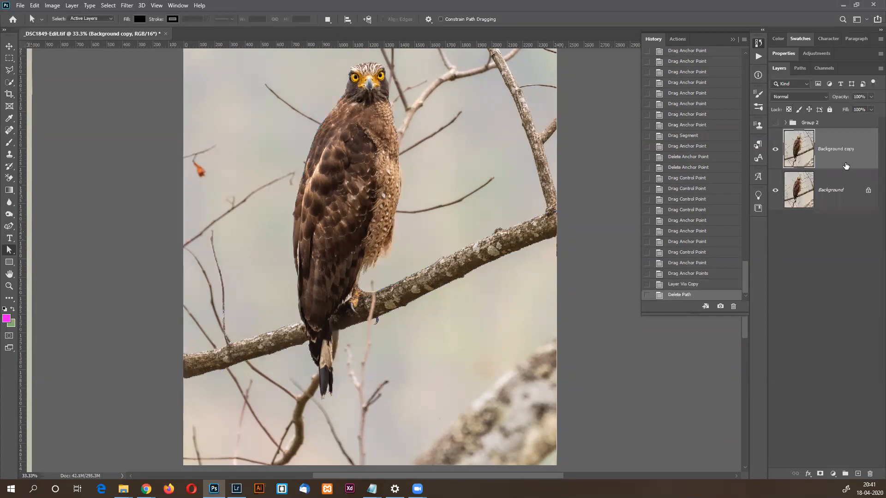
Undo the second path deletion and the copying of the Background layer.
{"action": "key", "text": "ctrl+z"}
{"action": "key", "text": "ctrl+z"}
{"action": "key", "text": "ctrl+z"}
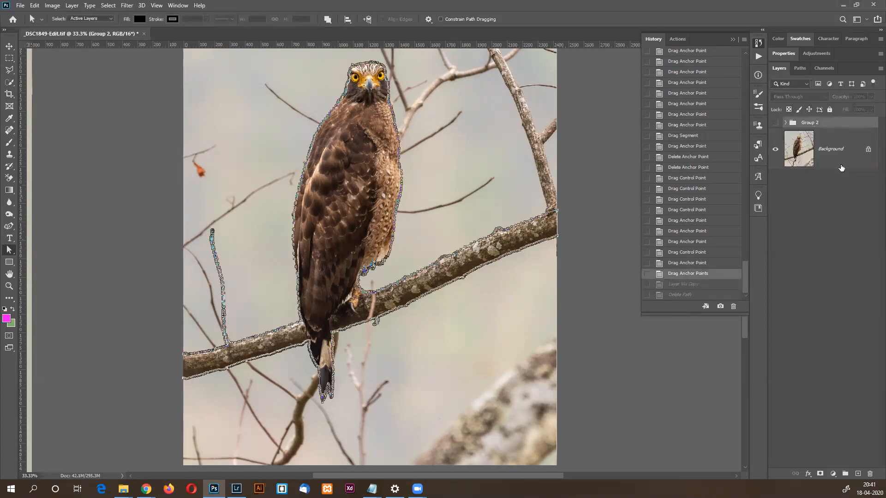
Duplicate the Background layer within the same document under the name "only bird".
{"action": "left_click", "coordinate": [833, 159]}
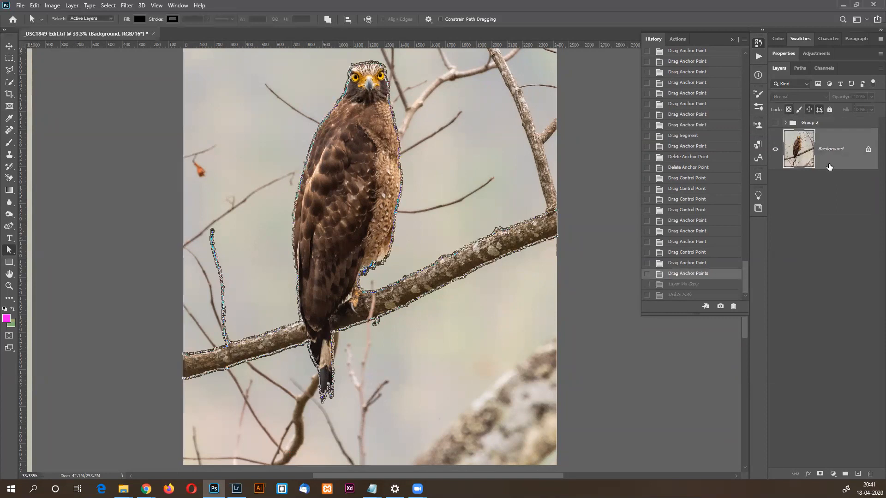
{"action": "right_click", "coordinate": [848, 152]}
{"action": "left_click", "coordinate": [831, 172]}
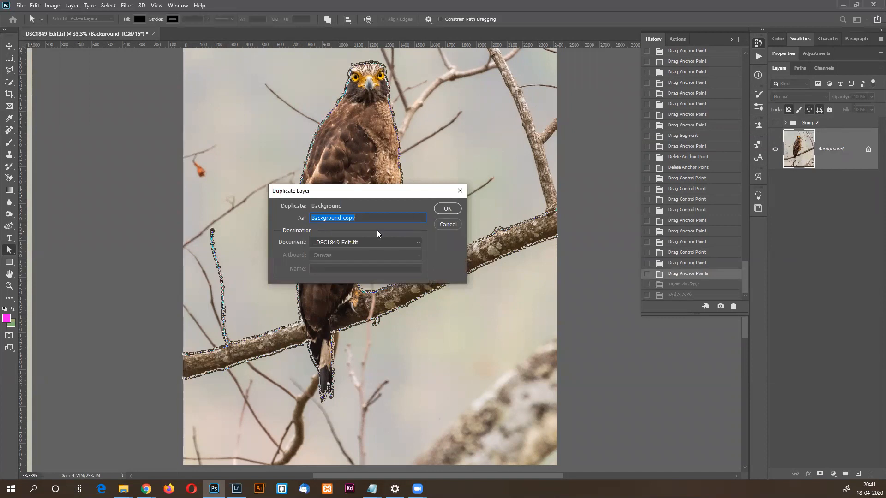
{"action": "type", "text": "only bird"}
{"action": "key", "text": "Return"}
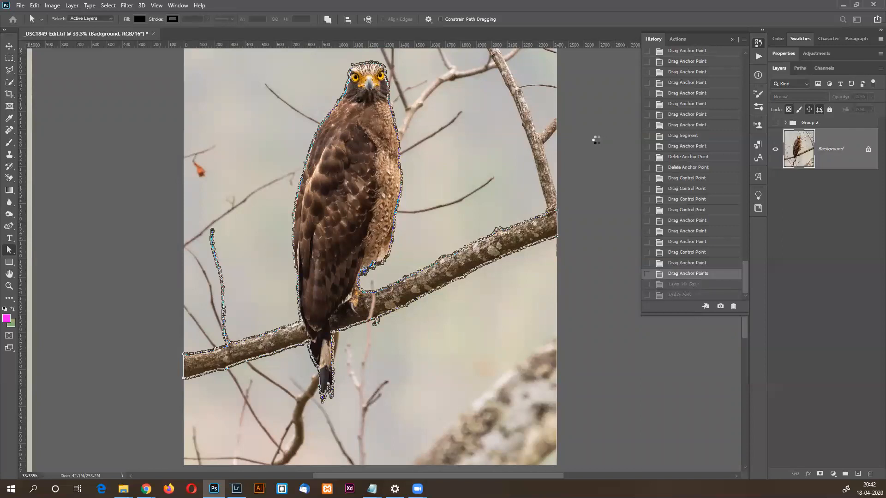
Switch to Lightroom Classic and quit it, skipping the catalog backup this time.
{"action": "key", "text": "alt+Tab"}
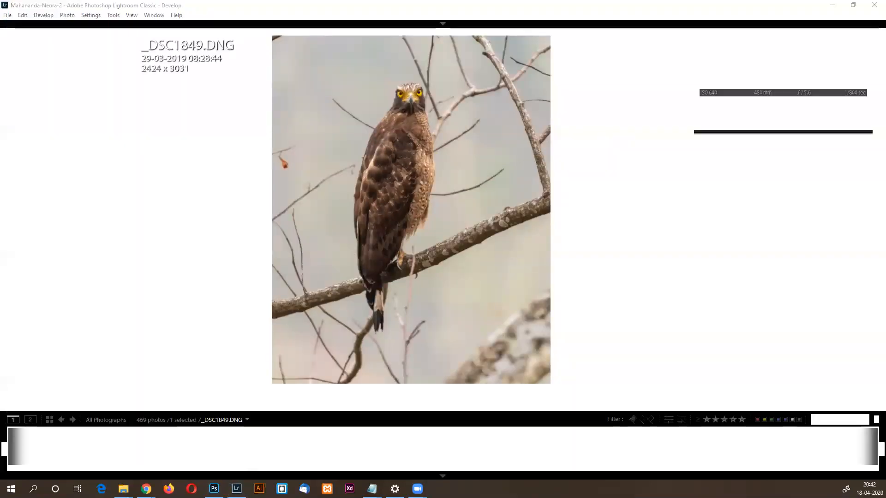
{"action": "left_click", "coordinate": [874, 8]}
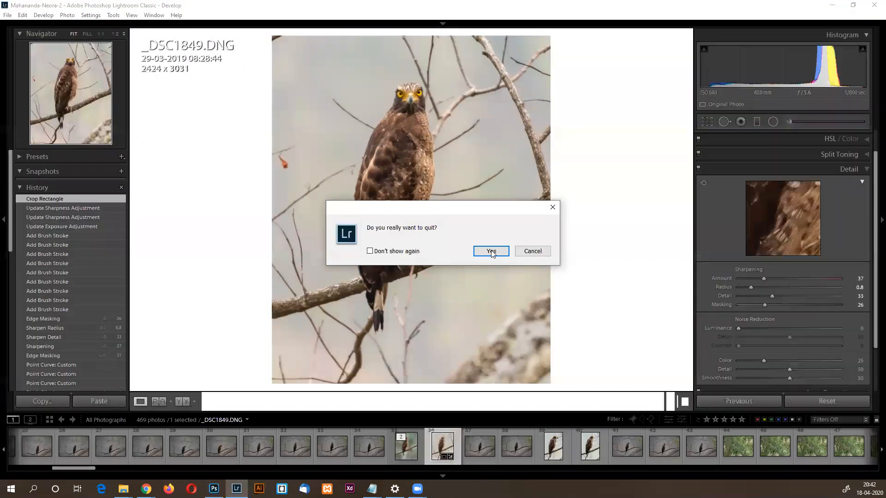
{"action": "left_click", "coordinate": [491, 252]}
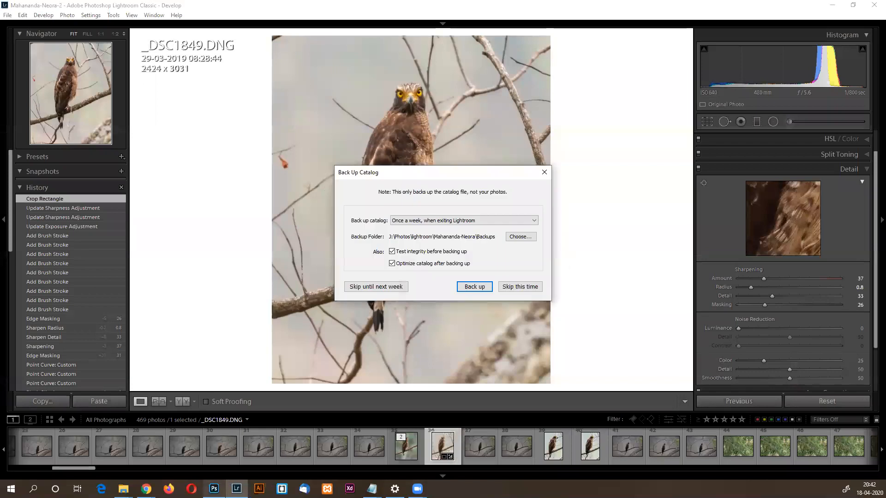
{"action": "left_click", "coordinate": [520, 286]}
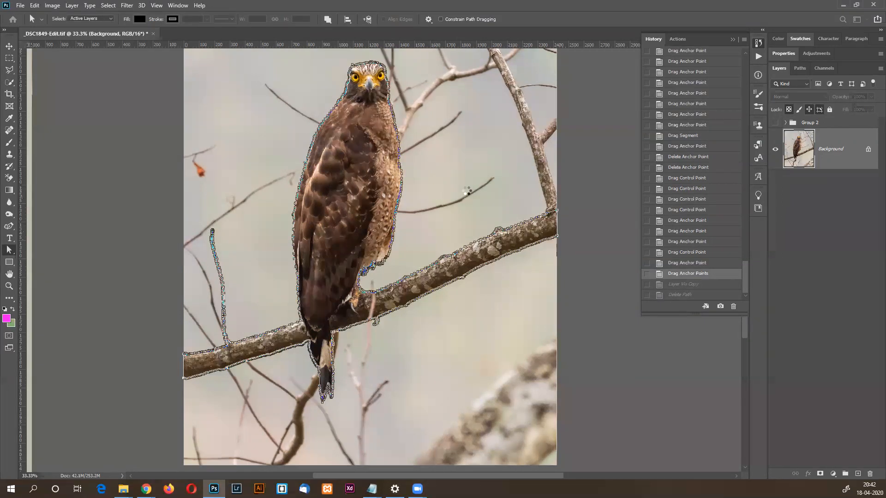
Switch to Task Manager and end the Adobe Photoshop 2020 task.
{"action": "key", "text": "ctrl+shift+Escape"}
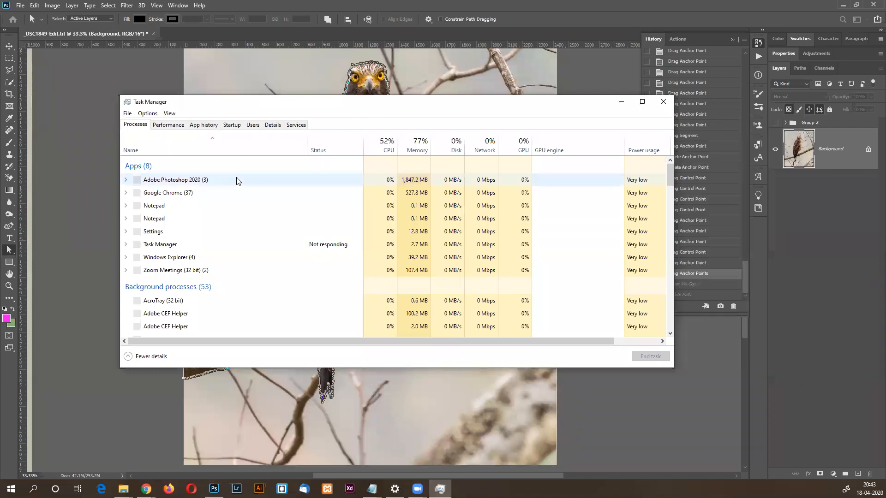
{"action": "left_click", "coordinate": [302, 179]}
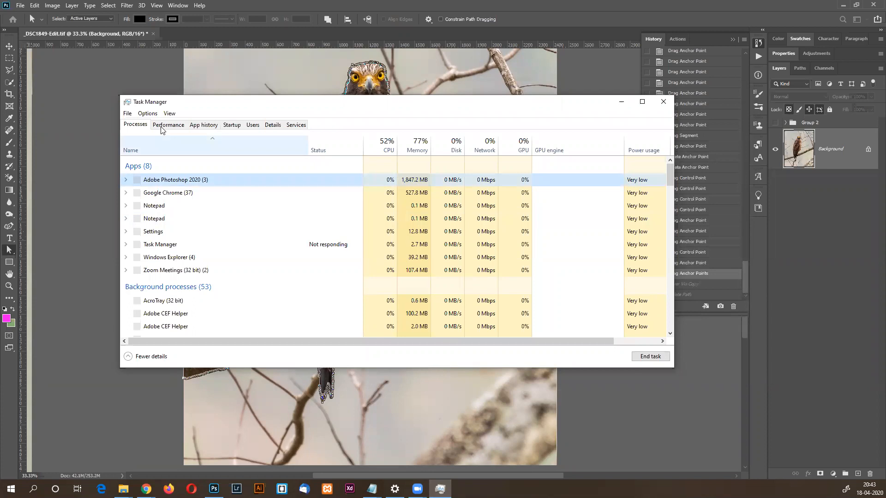
{"action": "left_click", "coordinate": [661, 358]}
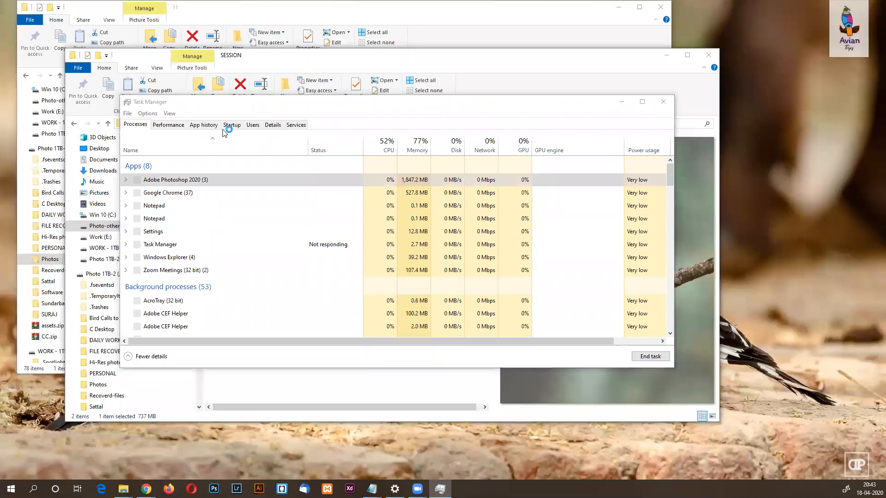
Close Task Manager and the open File Explorer windows.
{"action": "left_click", "coordinate": [713, 60]}
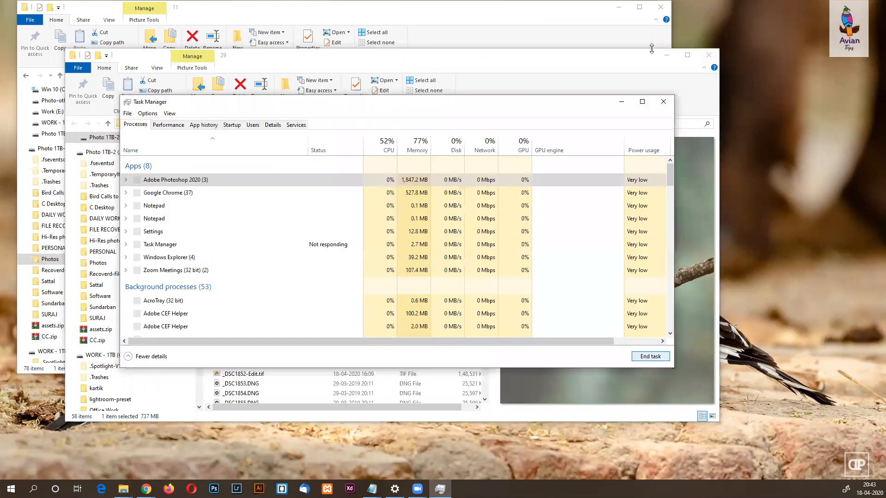
{"action": "left_click", "coordinate": [661, 7]}
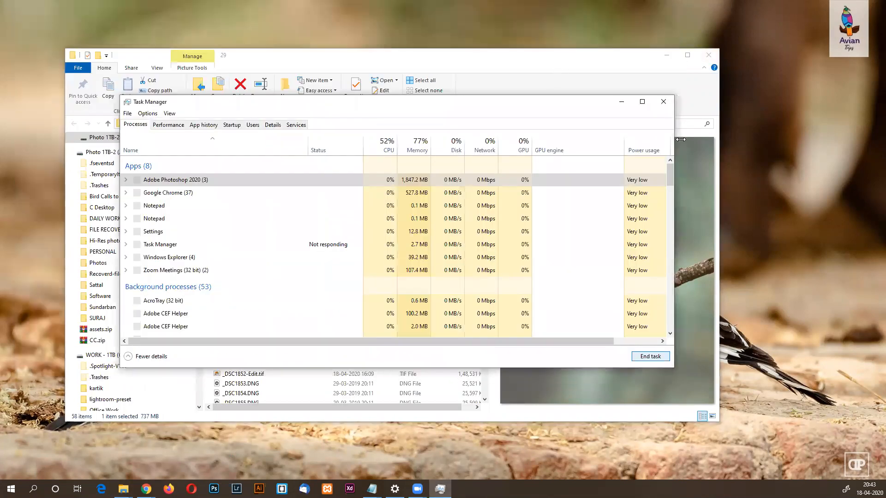
{"action": "left_click", "coordinate": [664, 101]}
{"action": "left_click", "coordinate": [708, 56]}
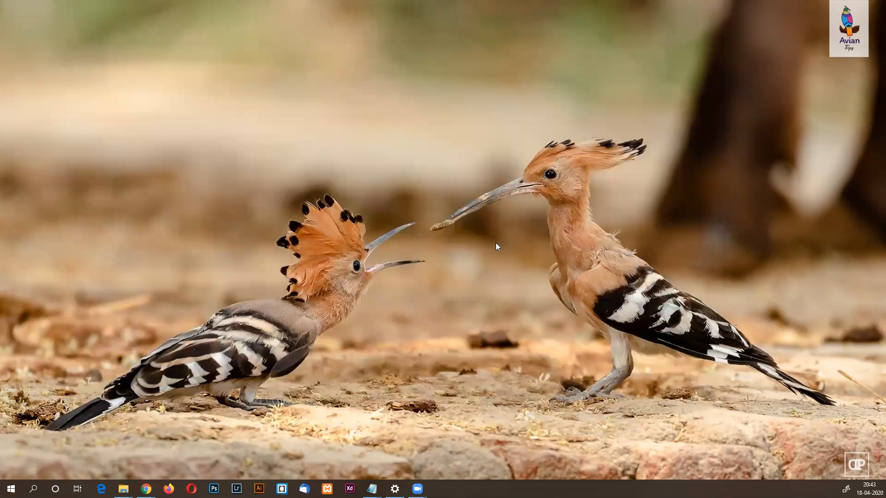
Relaunch Photoshop and open the recent file _DSC1849-Edit.tif in place of _DSC1852-Edit.tif.
{"action": "key", "text": "super+6"}
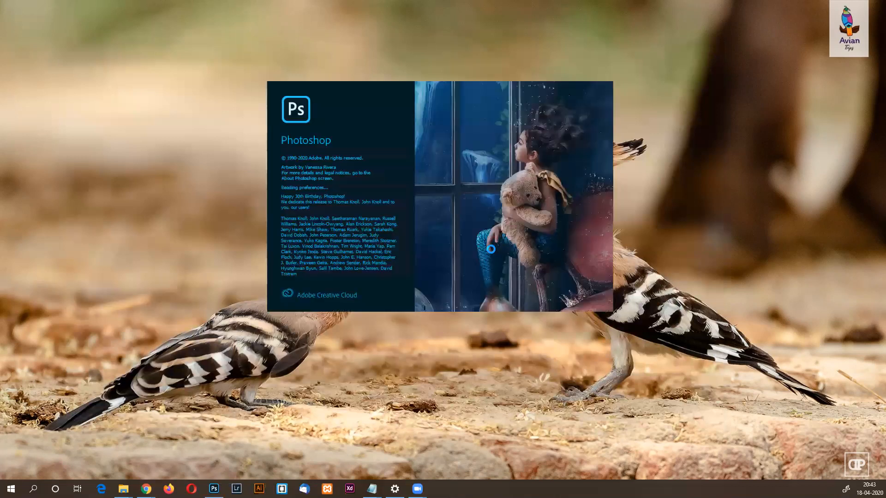
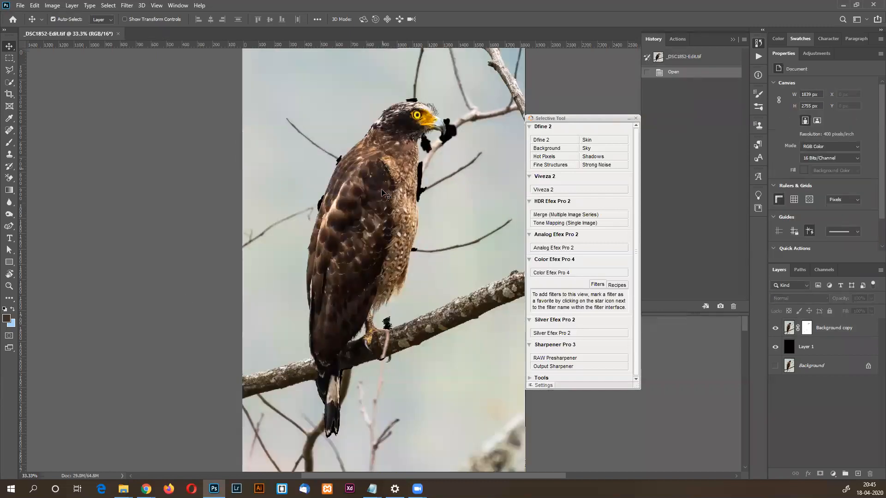
{"action": "key", "text": "ctrl+w"}
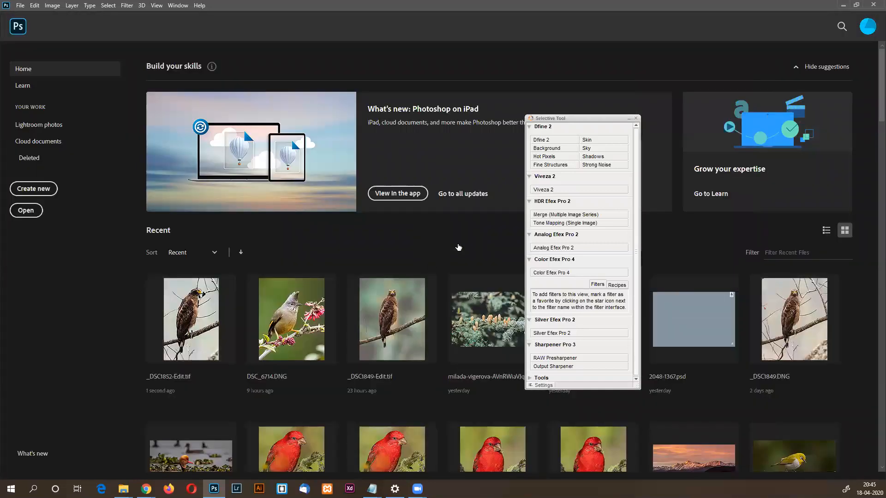
{"action": "left_click", "coordinate": [389, 319]}
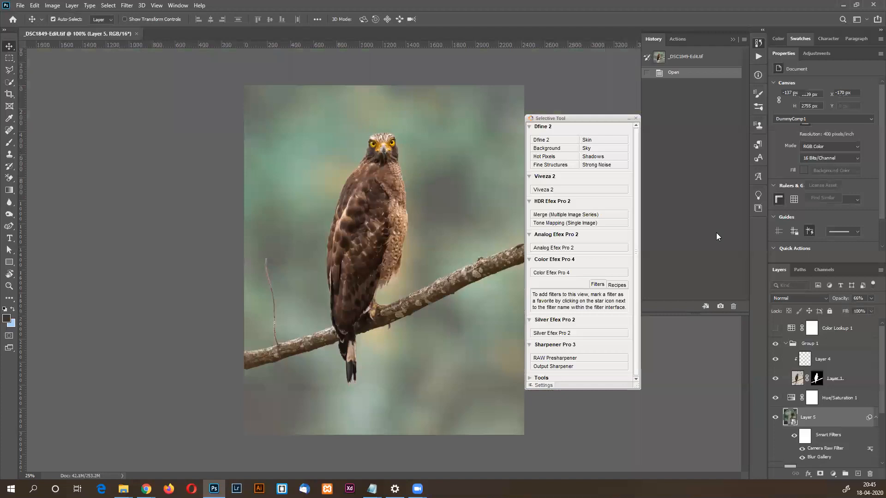
Group the layers from Group 1 down to Layer 2 and hide the group so only the Background shows.
{"action": "left_click", "coordinate": [872, 347]}
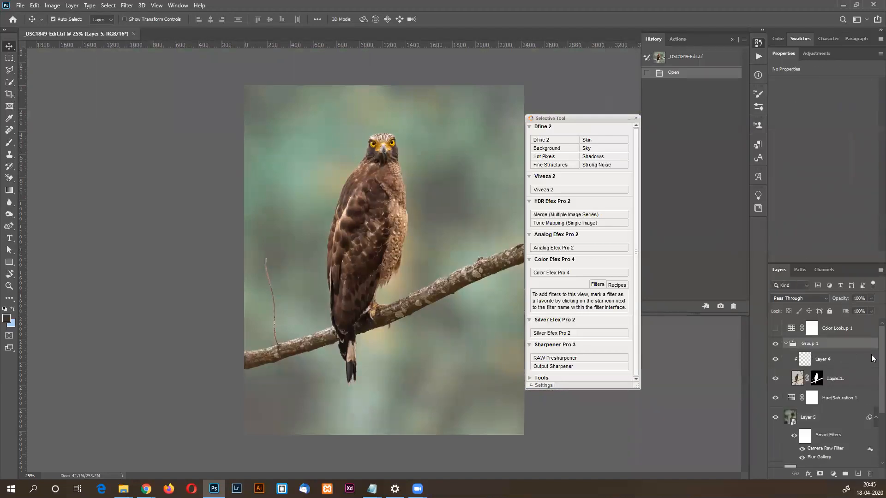
{"action": "scroll", "coordinate": [871, 350], "scroll_direction": "down", "scroll_amount": 2}
{"action": "left_click", "coordinate": [829, 416], "text": "shift"}
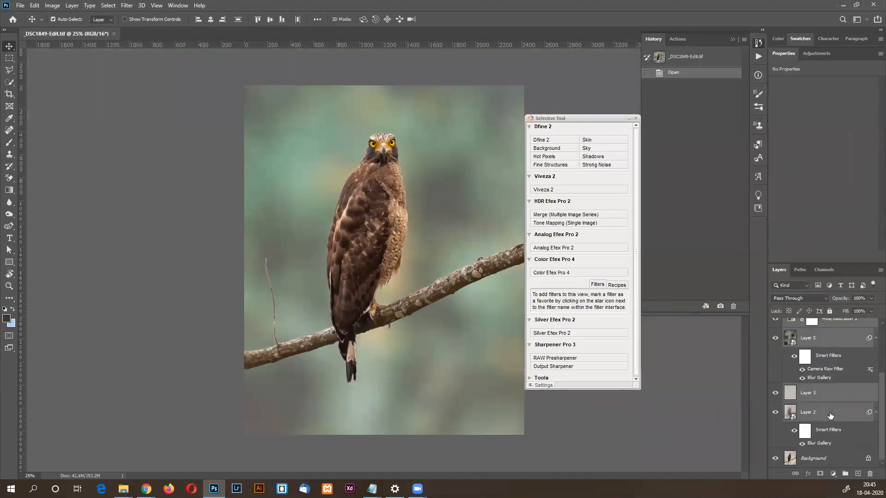
{"action": "key", "text": "ctrl+g"}
{"action": "left_click", "coordinate": [776, 343]}
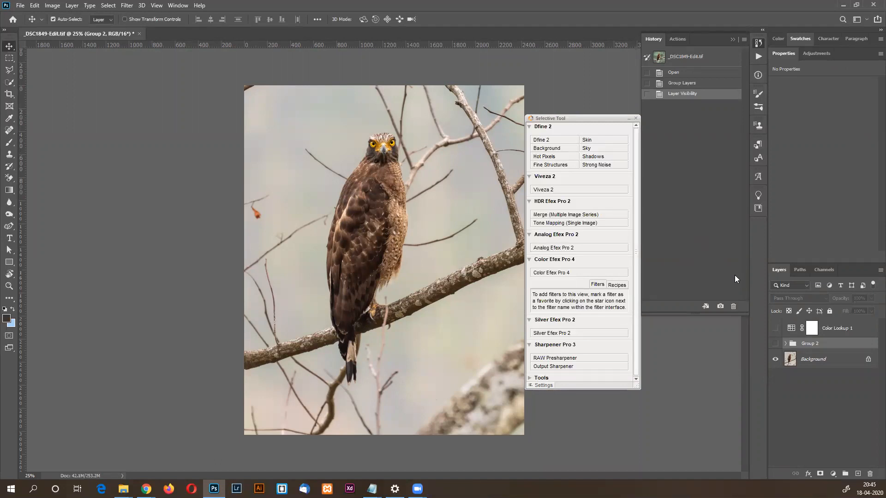
Activate the bird path and try to duplicate the Background layer under the name Bird.
{"action": "left_click", "coordinate": [802, 270]}
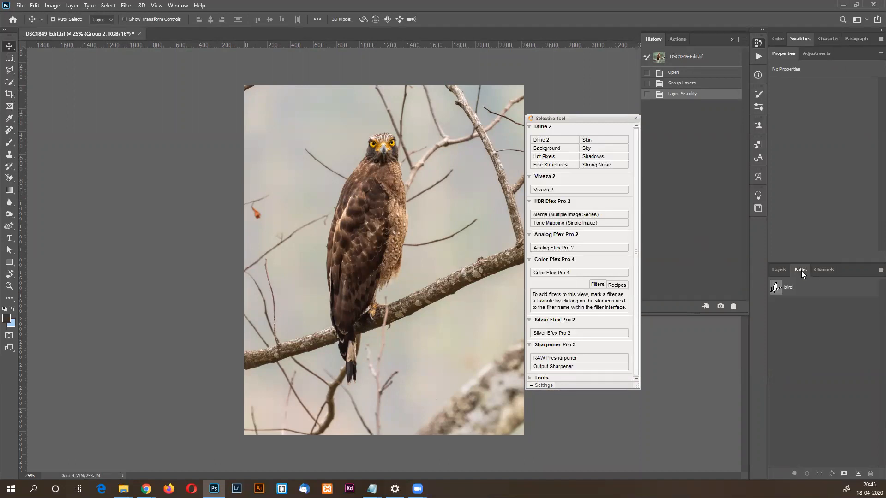
{"action": "left_click", "coordinate": [774, 287]}
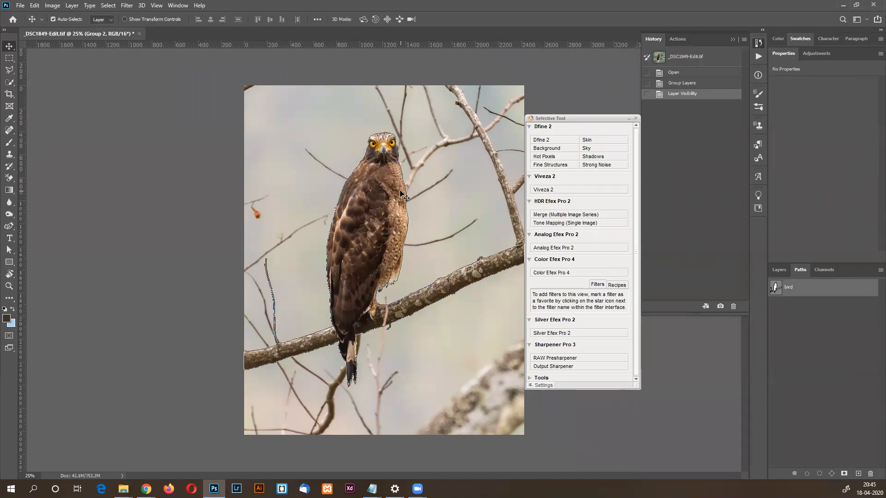
{"action": "left_click", "coordinate": [780, 269]}
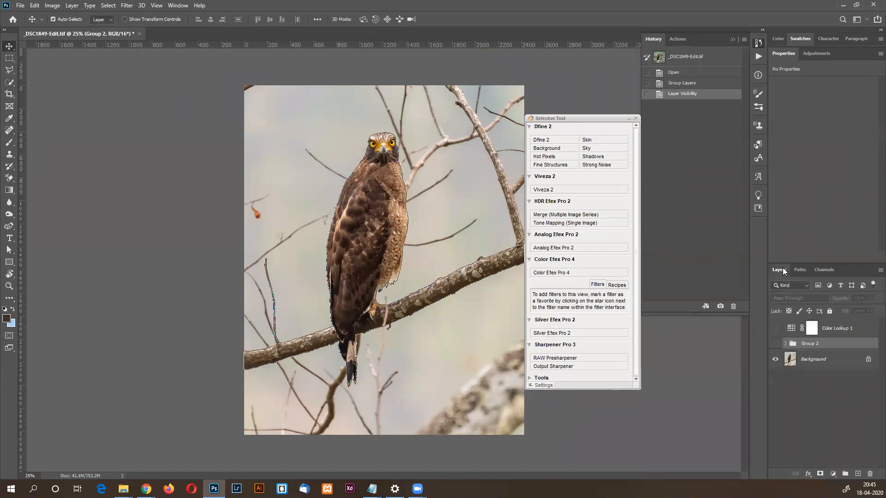
{"action": "left_click", "coordinate": [829, 364]}
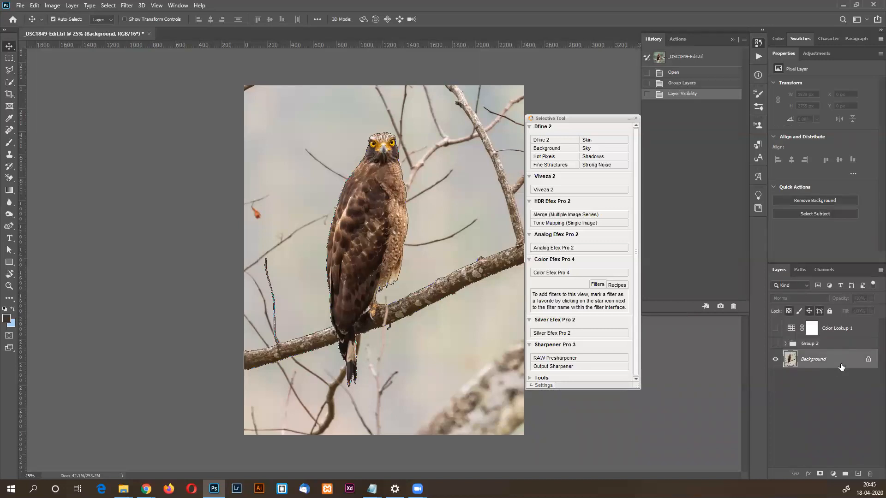
{"action": "right_click", "coordinate": [841, 365]}
{"action": "left_click", "coordinate": [829, 270]}
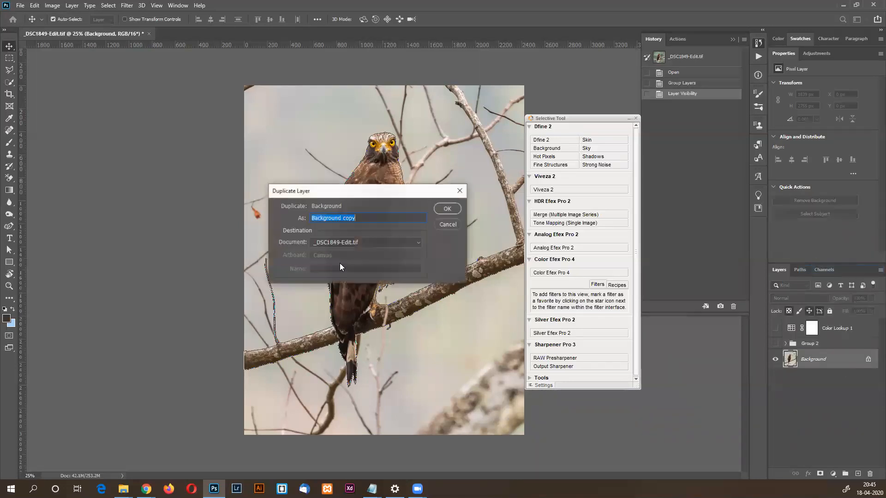
{"action": "type", "text": "Bird"}
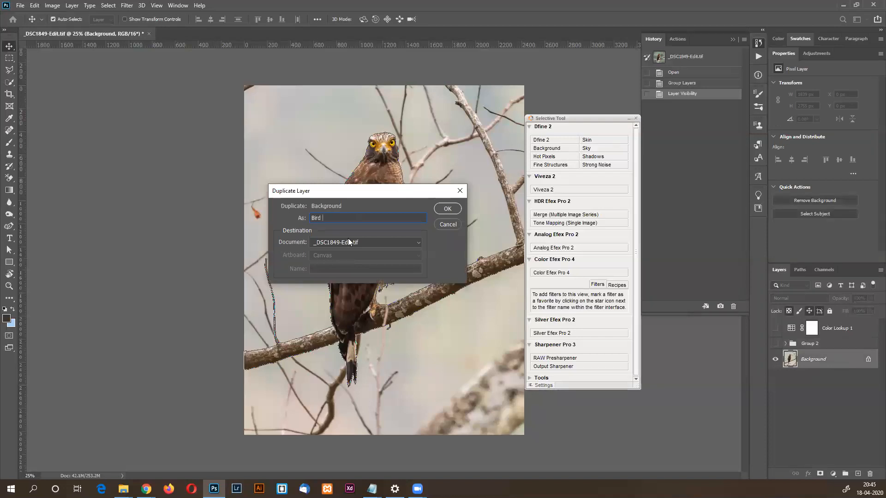
{"action": "key", "text": "Return"}
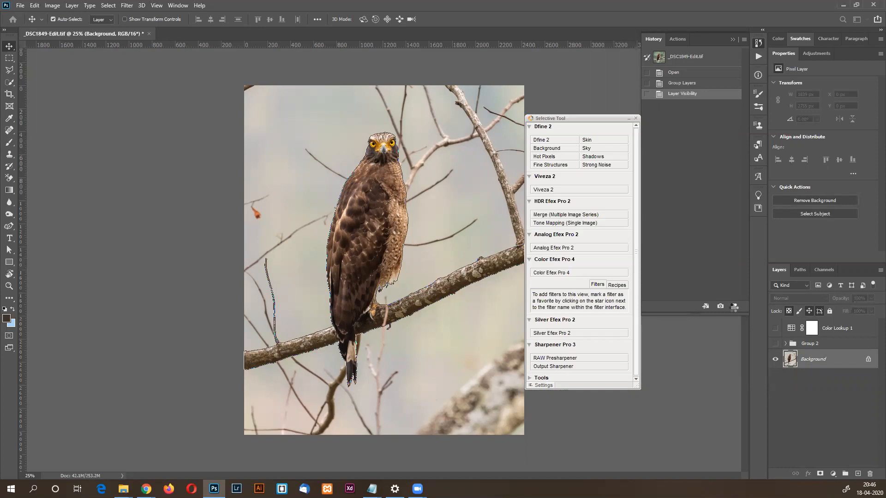
End the Adobe Photoshop 2020 task in Task Manager and close Task Manager.
{"action": "key", "text": "ctrl+shift+Escape"}
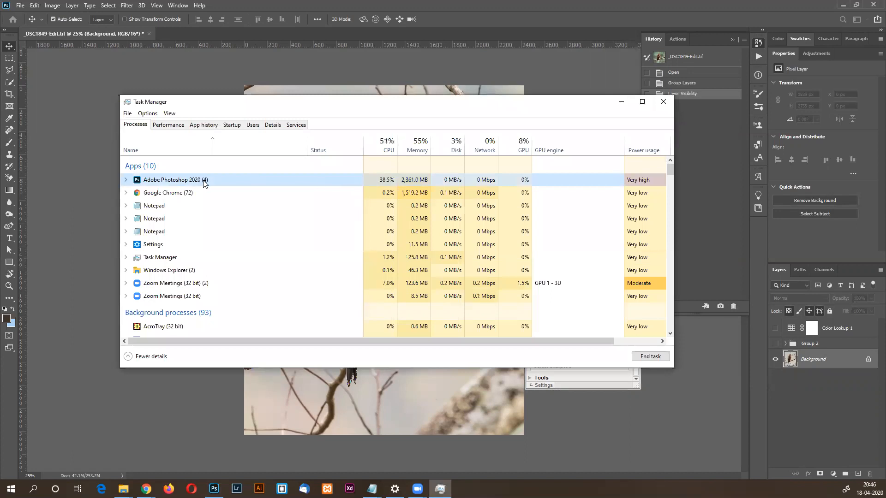
{"action": "left_click", "coordinate": [649, 357]}
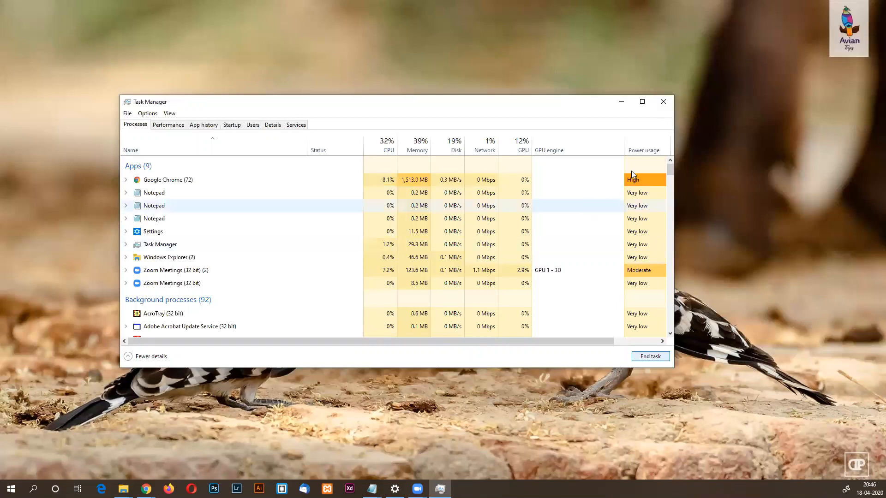
{"action": "left_click", "coordinate": [663, 102]}
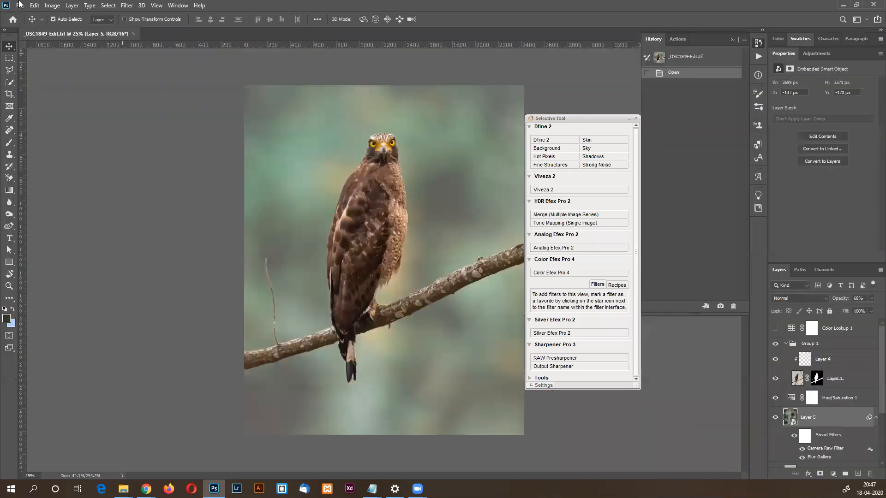
Duplicate the reopened image into a new document, keeping the suggested name.
{"action": "left_click", "coordinate": [51, 6]}
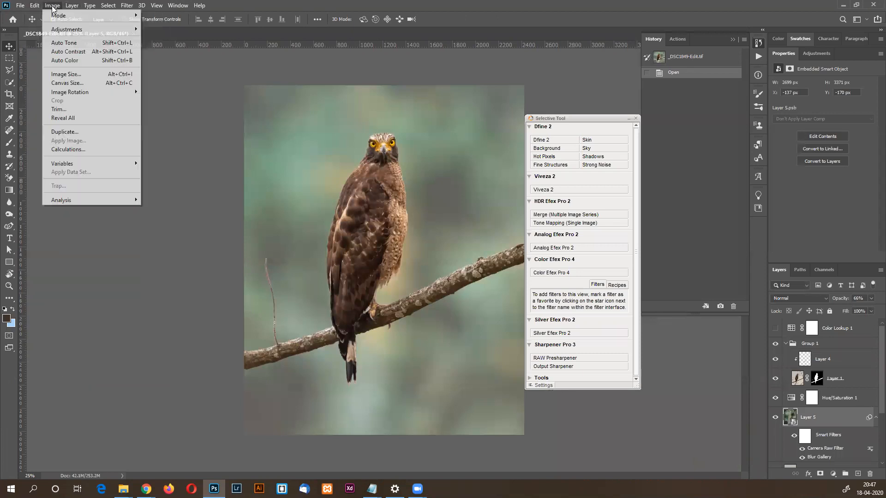
{"action": "left_click", "coordinate": [77, 133]}
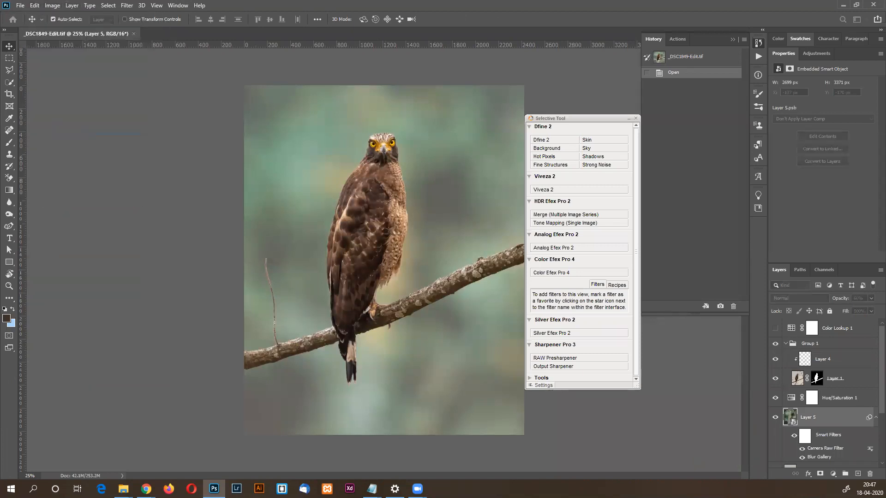
{"action": "key", "text": "Return"}
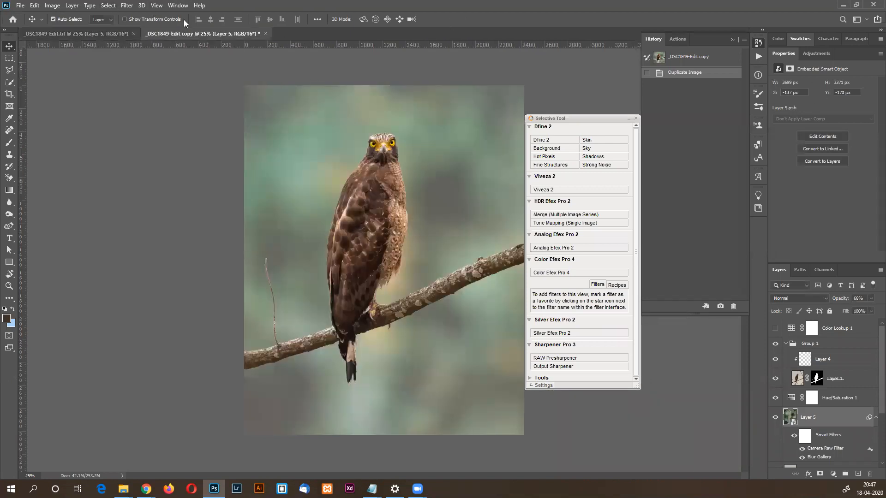
Delete every layer above the Background in the duplicated image.
{"action": "left_click", "coordinate": [838, 337]}
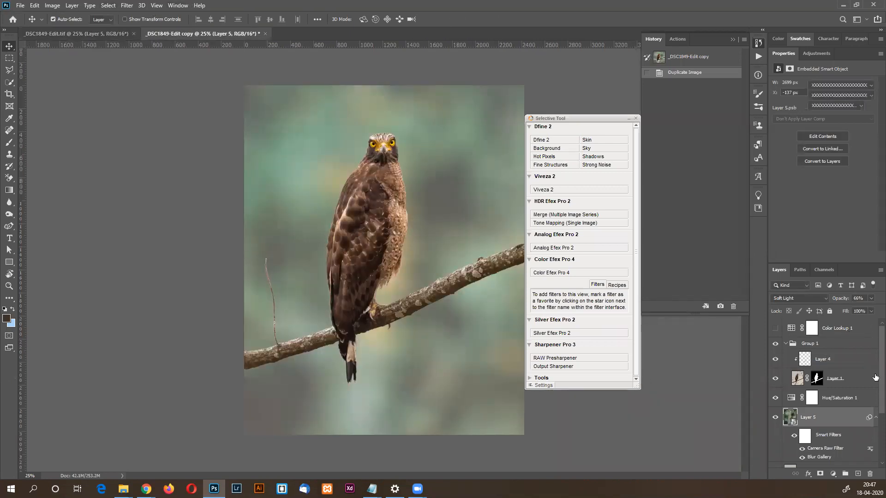
{"action": "scroll", "coordinate": [830, 406], "scroll_direction": "down", "scroll_amount": 3}
{"action": "left_click", "coordinate": [830, 418], "text": "shift"}
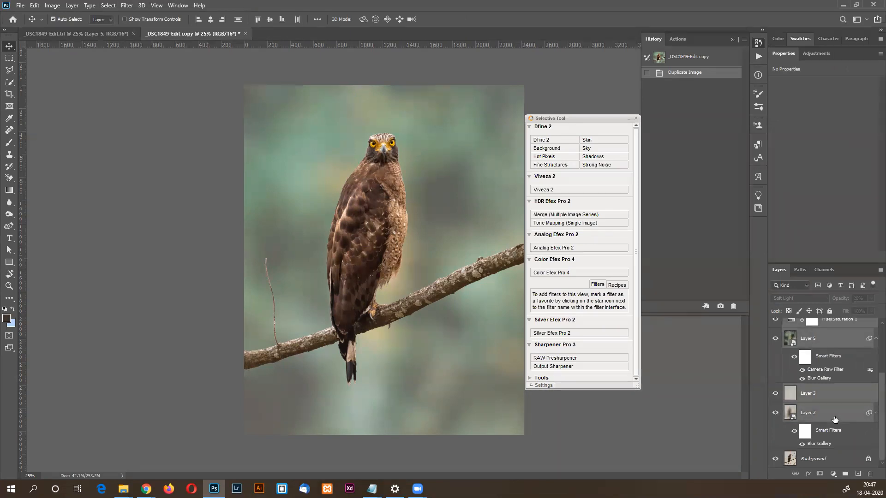
{"action": "key", "text": "Delete"}
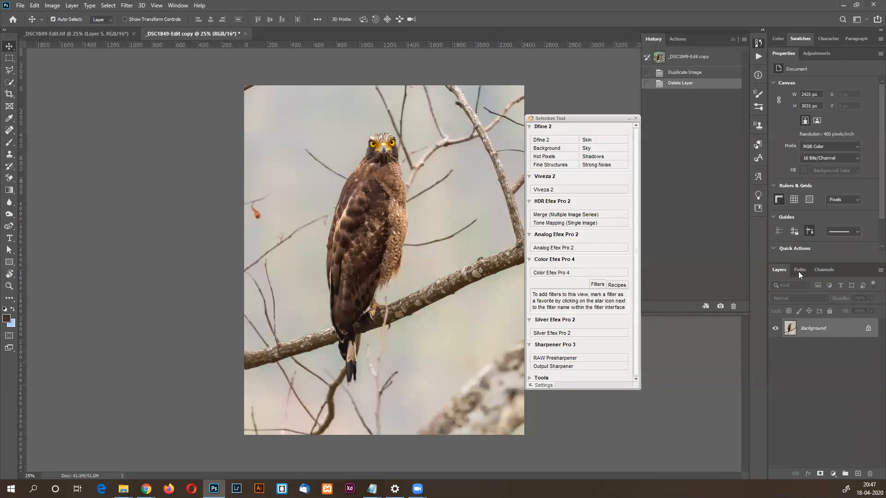
{"action": "left_click", "coordinate": [800, 270]}
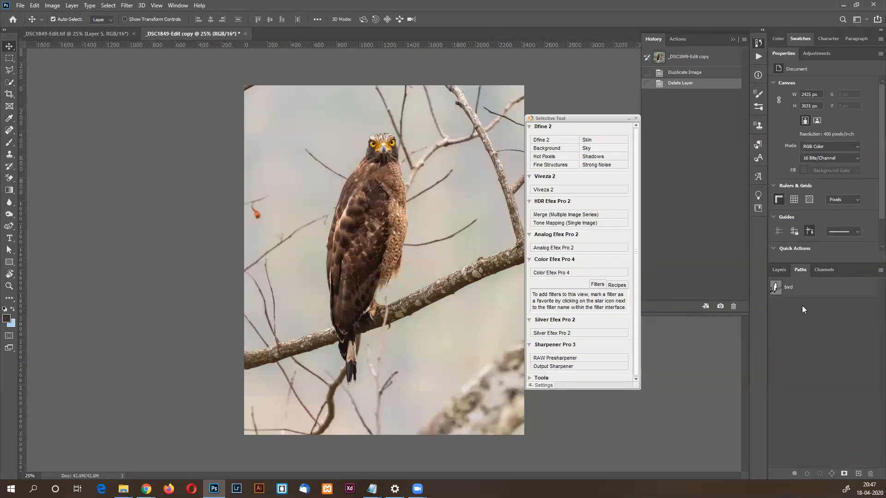
Duplicate the Background layer and name the copy bird.
{"action": "left_click", "coordinate": [783, 271]}
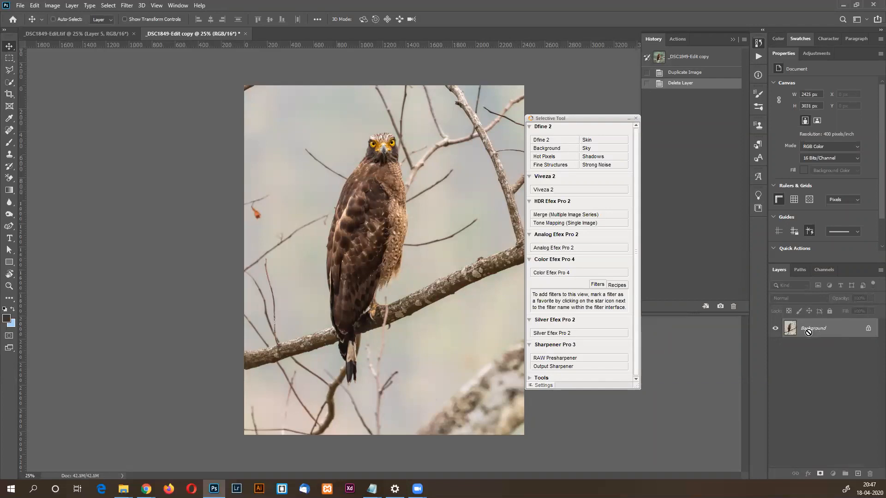
{"action": "key", "text": "ctrl+j"}
{"action": "double_click", "coordinate": [809, 331]}
{"action": "type", "text": "bird"}
{"action": "key", "text": "Return"}
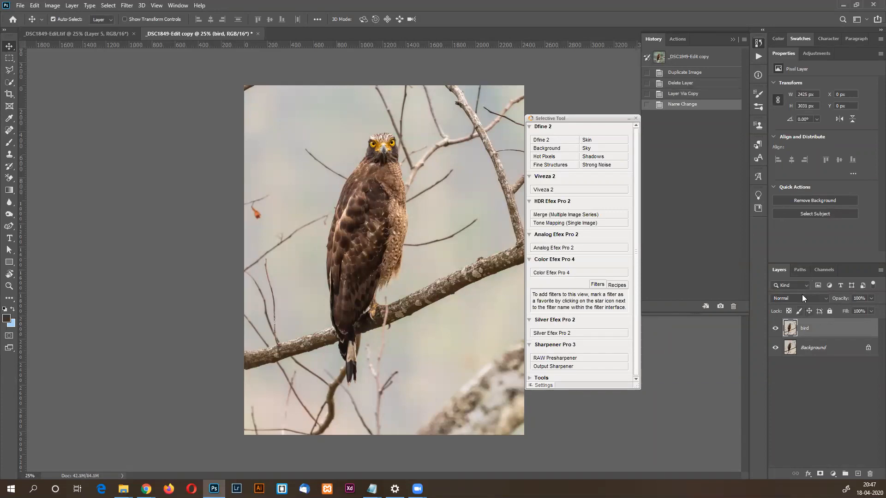
Review the layer stack and saved paths of the original _DSC1849-Edit.tif against the duplicated image.
{"action": "left_click", "coordinate": [800, 272]}
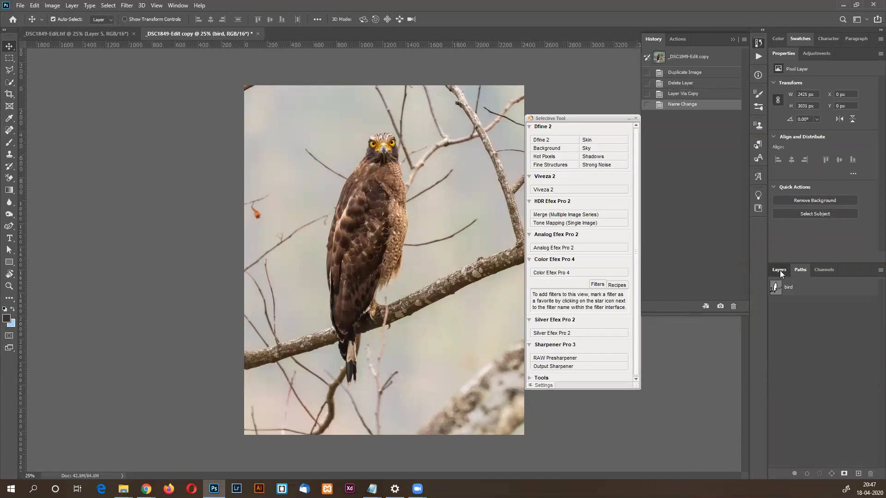
{"action": "left_click", "coordinate": [780, 271]}
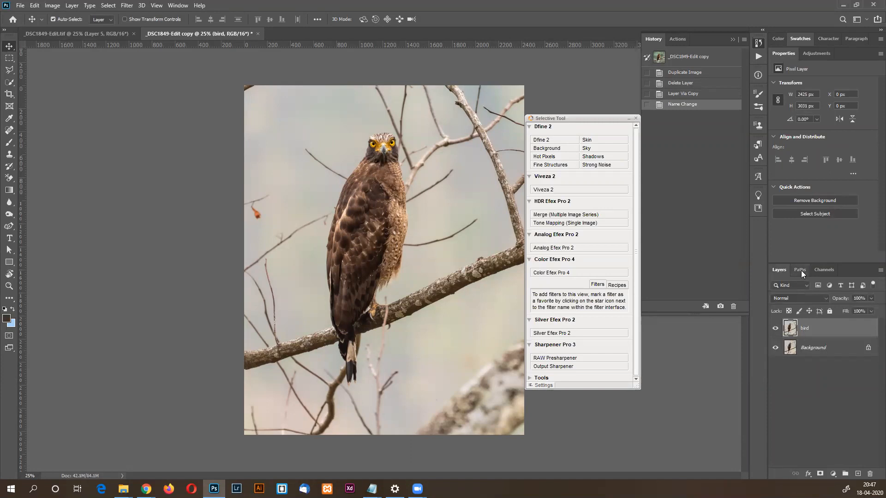
{"action": "left_click", "coordinate": [100, 36]}
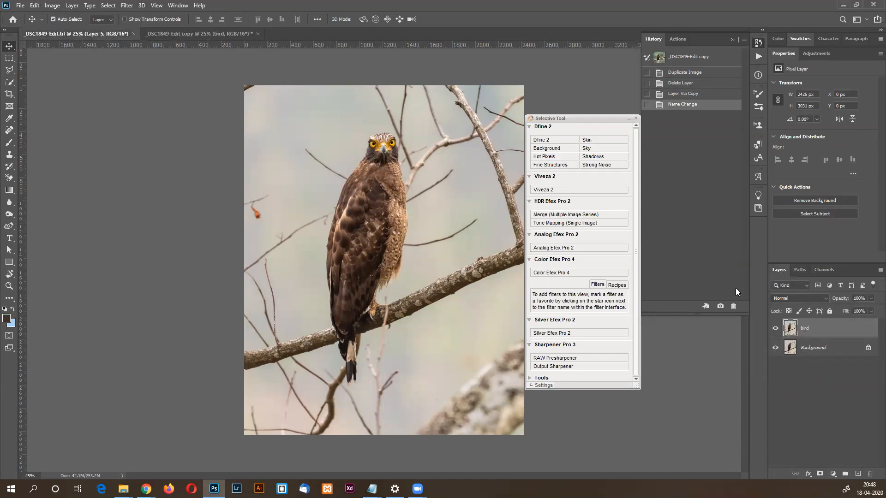
{"action": "scroll", "coordinate": [871, 380], "scroll_direction": "down", "scroll_amount": 3}
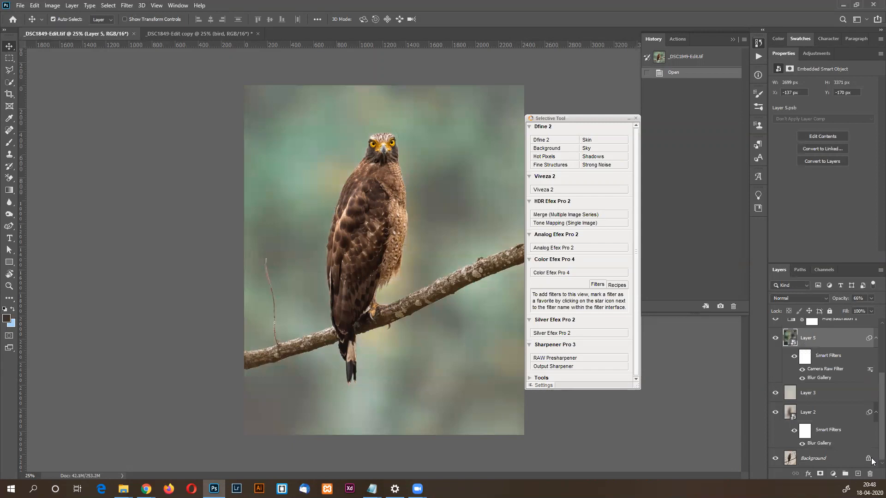
{"action": "scroll", "coordinate": [871, 462], "scroll_direction": "up", "scroll_amount": 3}
{"action": "left_click", "coordinate": [787, 343]}
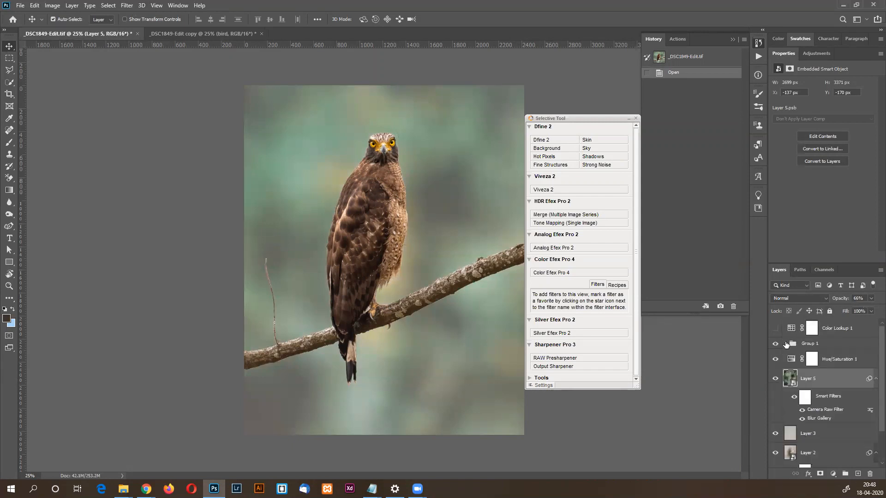
{"action": "left_click", "coordinate": [800, 270]}
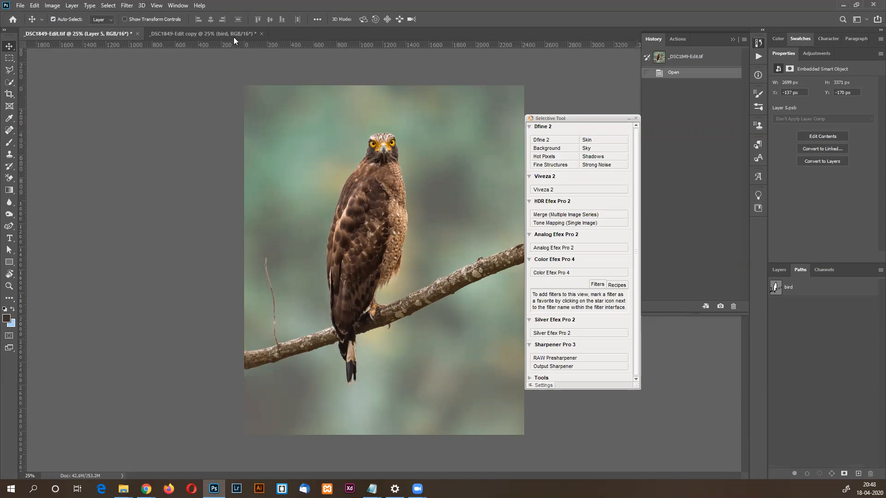
Activate the saved bird path in the _DSC1849-Edit copy document and choose the Direct Selection tool.
{"action": "left_click", "coordinate": [234, 37]}
{"action": "left_click", "coordinate": [788, 282]}
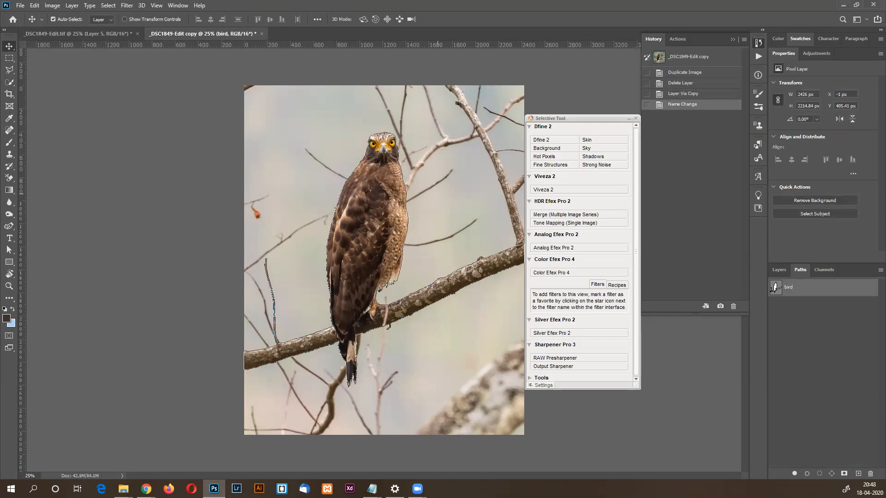
{"action": "left_click", "coordinate": [8, 250]}
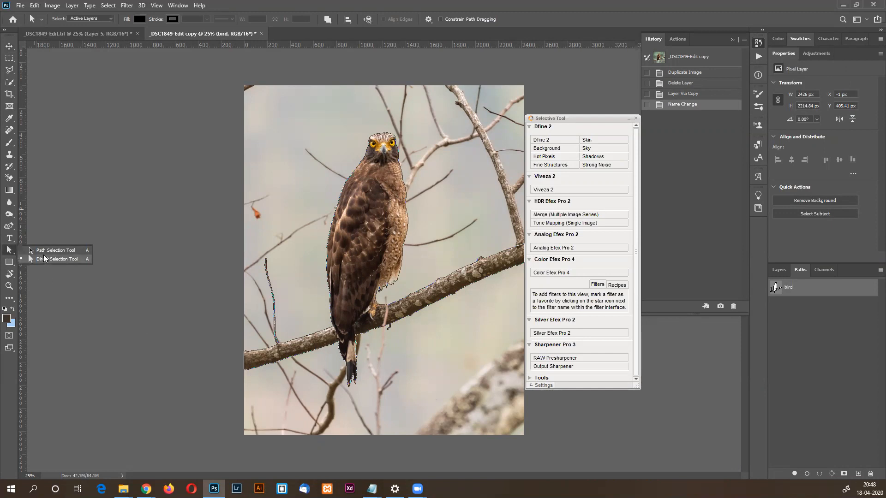
{"action": "left_click", "coordinate": [9, 226]}
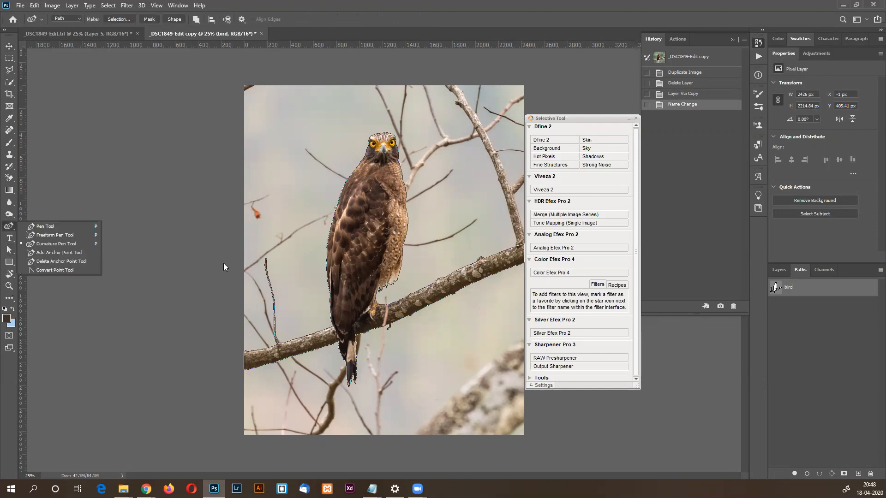
{"action": "left_click", "coordinate": [9, 250]}
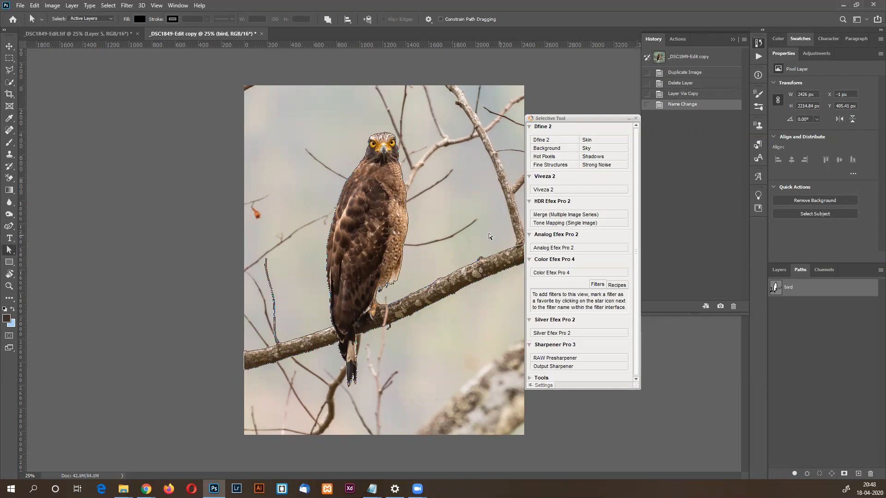
{"action": "right_click", "coordinate": [408, 228]}
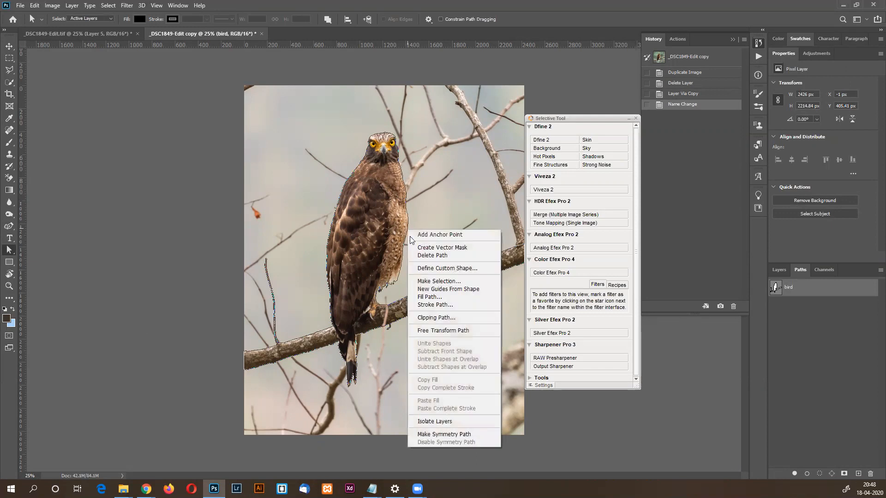
{"action": "right_click", "coordinate": [368, 250]}
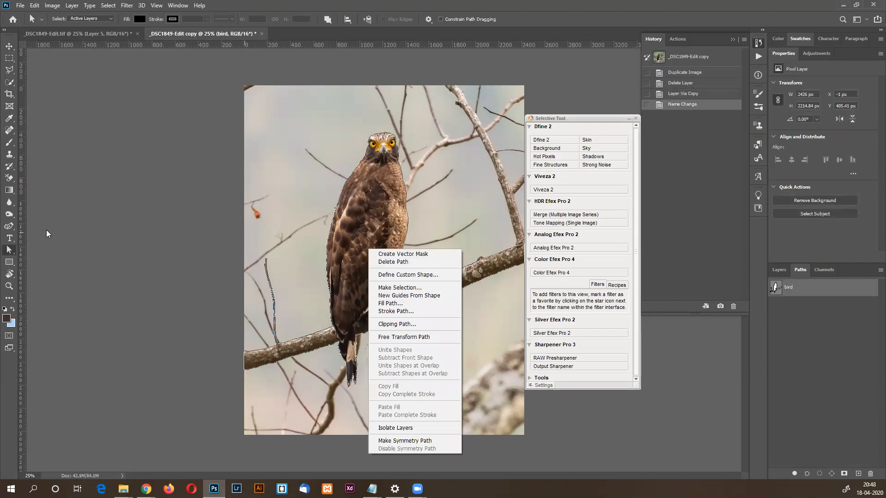
{"action": "left_click", "coordinate": [10, 252]}
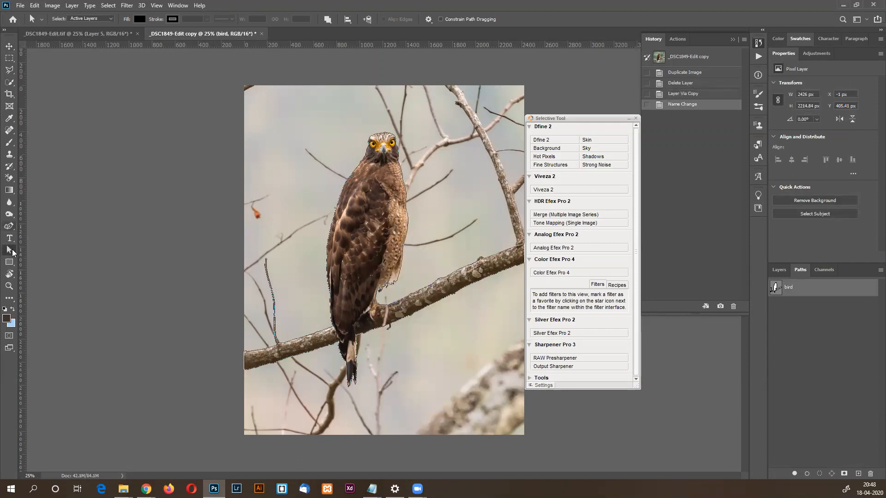
Make a new anti-aliased selection from the bird path with a feather radius of 0.1 pixels, using the Curvature Pen tool.
{"action": "left_click", "coordinate": [9, 226]}
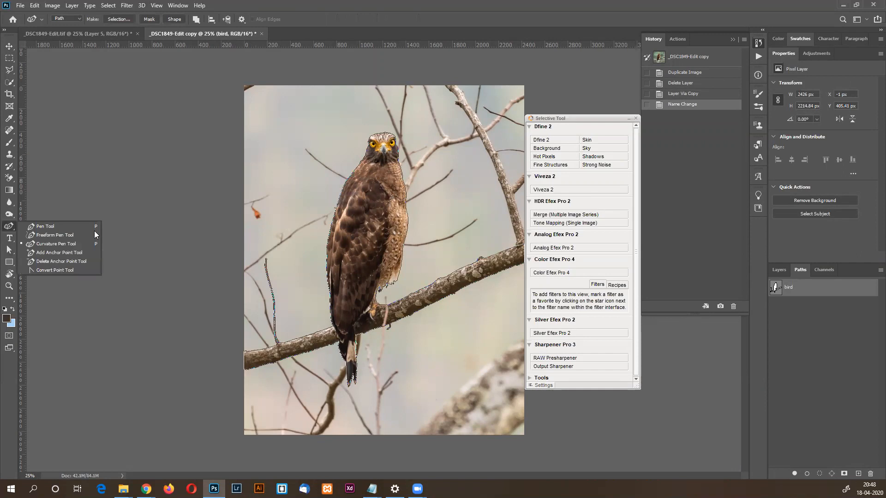
{"action": "right_click", "coordinate": [376, 197]}
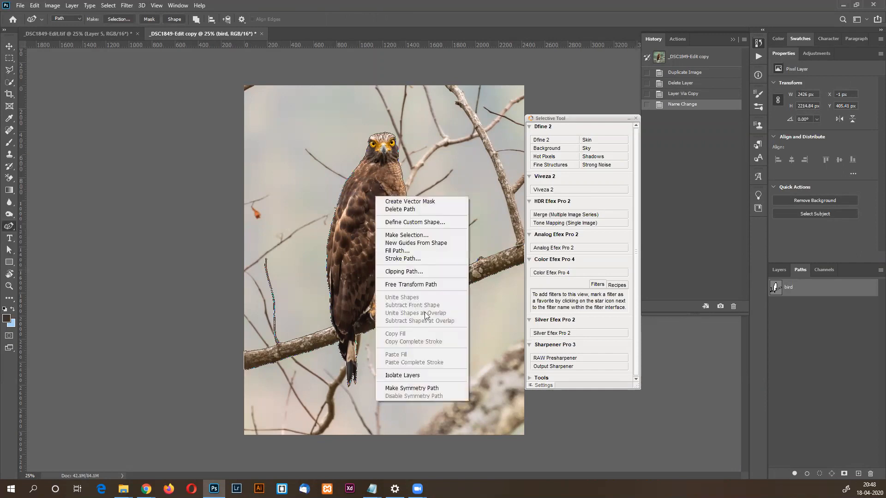
{"action": "left_click", "coordinate": [422, 236]}
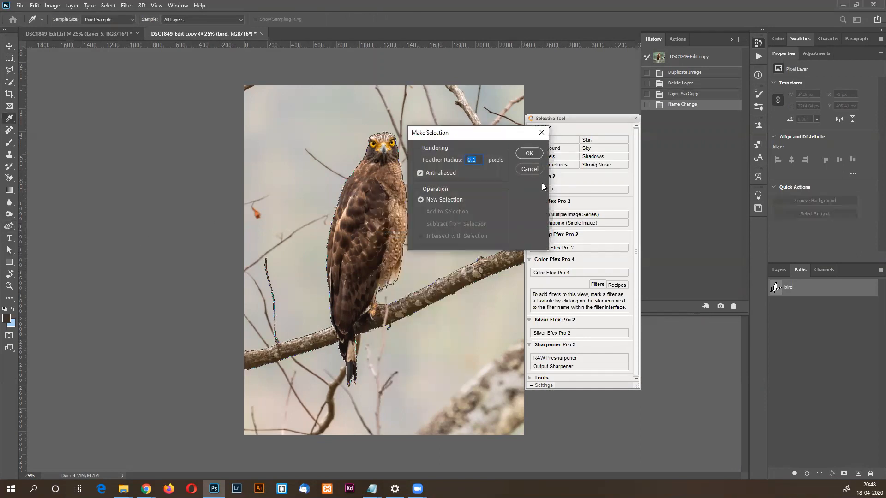
{"action": "left_click_drag", "start_coordinate": [445, 135], "coordinate": [374, 200]}
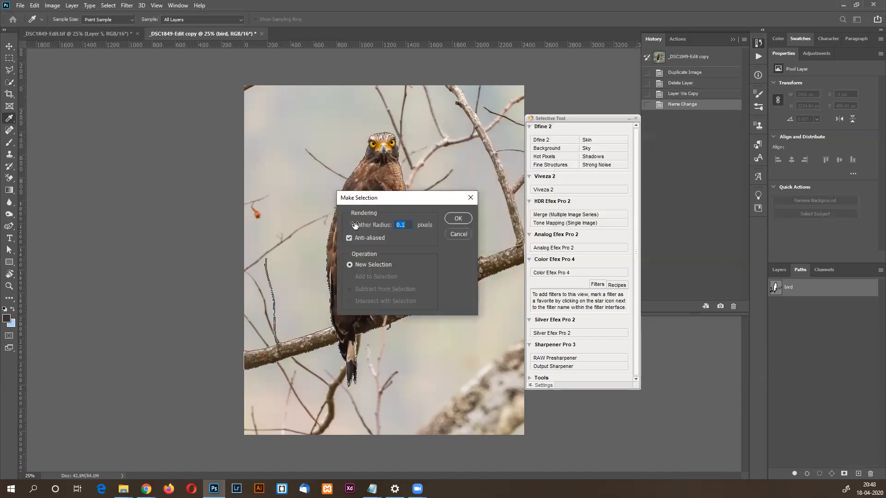
{"action": "left_click", "coordinate": [401, 228]}
{"action": "left_click_drag", "start_coordinate": [404, 226], "coordinate": [357, 237]}
{"action": "left_click", "coordinate": [405, 226]}
{"action": "left_click", "coordinate": [457, 218]}
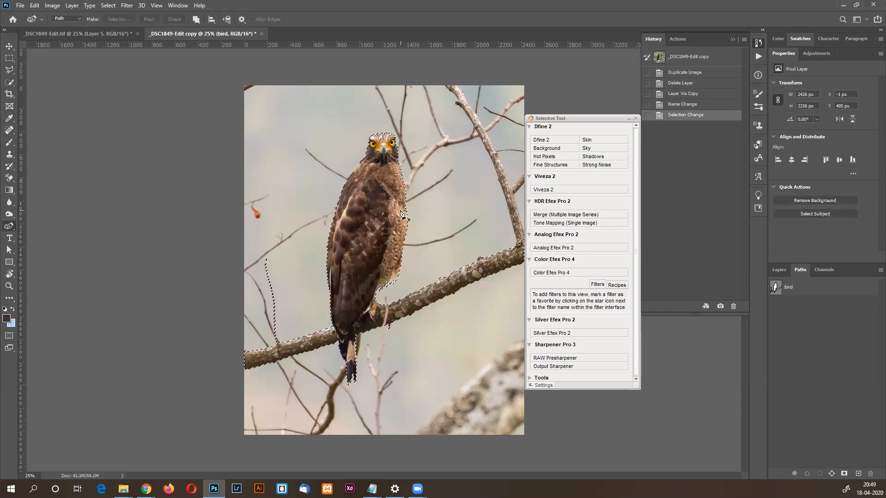
Examine how closely the selection outline follows the bird's head and upper body, ending with the whole image in view.
{"action": "key", "text": "ctrl+space"}
{"action": "left_click_drag", "start_coordinate": [342, 119], "coordinate": [439, 211]}
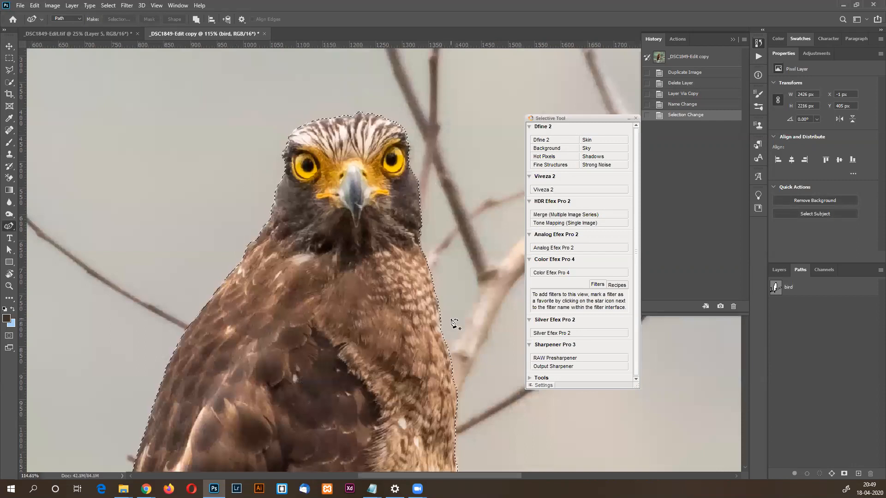
{"action": "scroll", "coordinate": [400, 271], "scroll_direction": "down", "scroll_amount": 1}
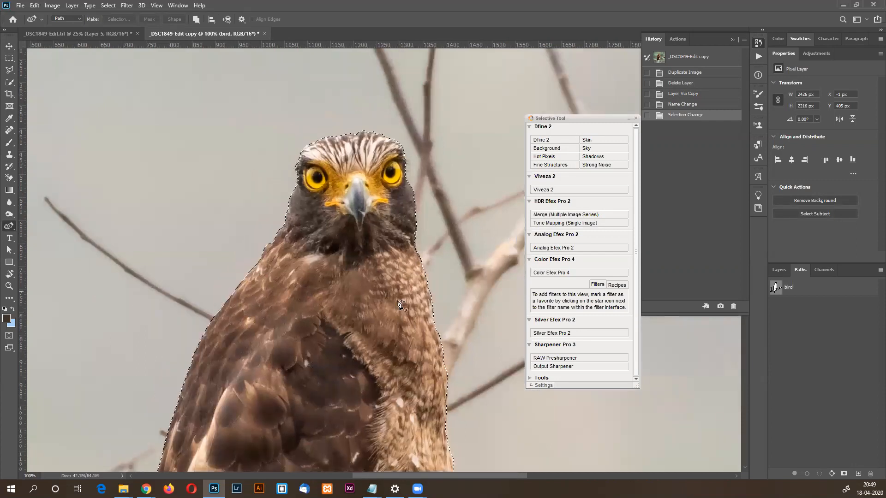
{"action": "key", "text": "ctrl+0"}
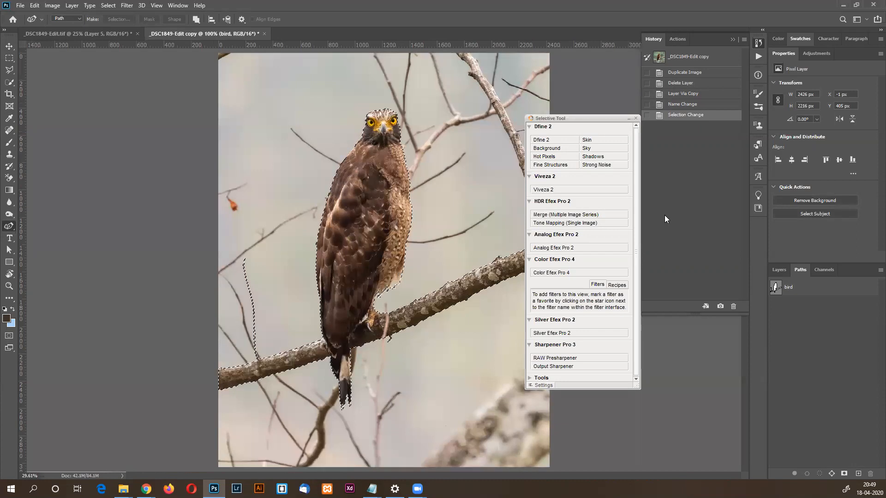
Hide the Background layer and add a solid black (000000) colour fill layer directly above it.
{"action": "left_click", "coordinate": [784, 270]}
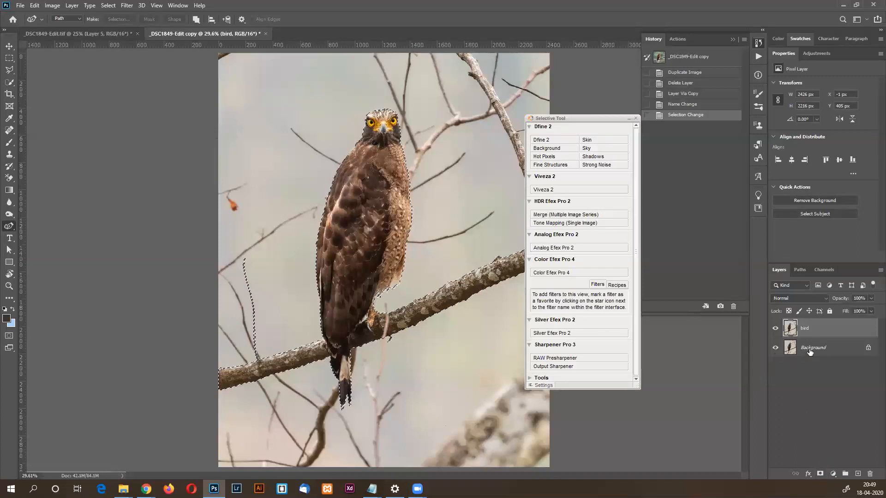
{"action": "left_click", "coordinate": [775, 348]}
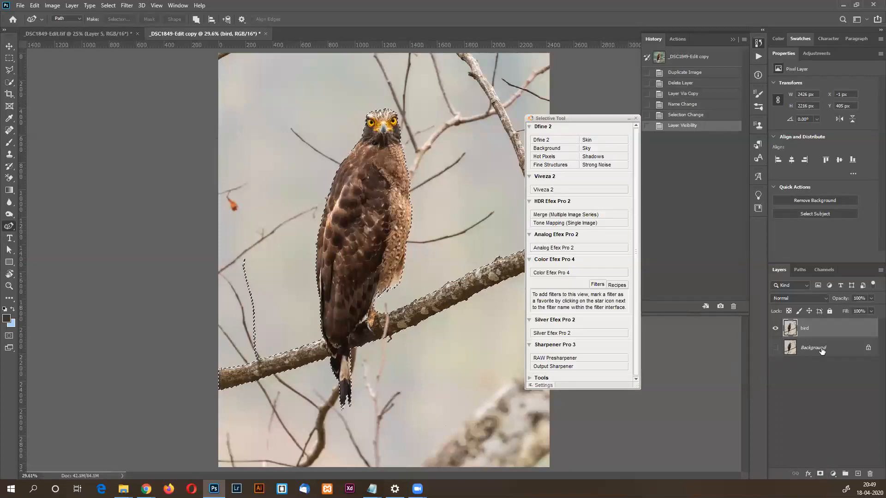
{"action": "left_click", "coordinate": [822, 353]}
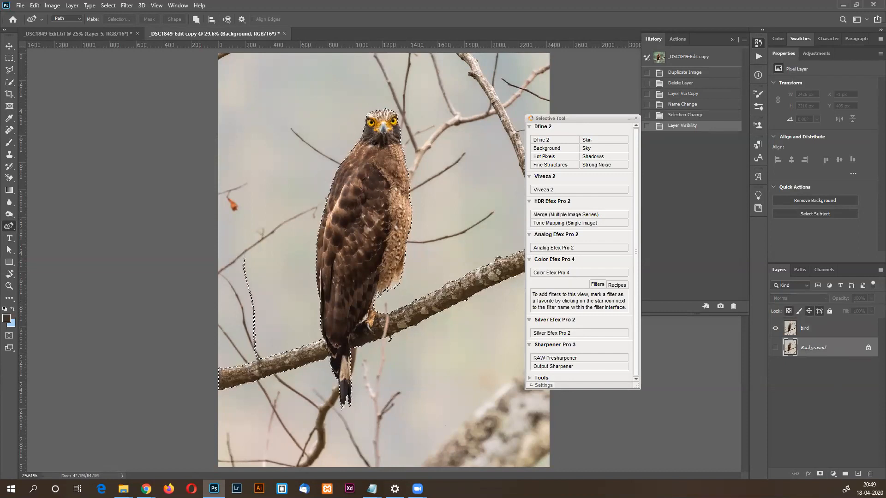
{"action": "left_click", "coordinate": [833, 474]}
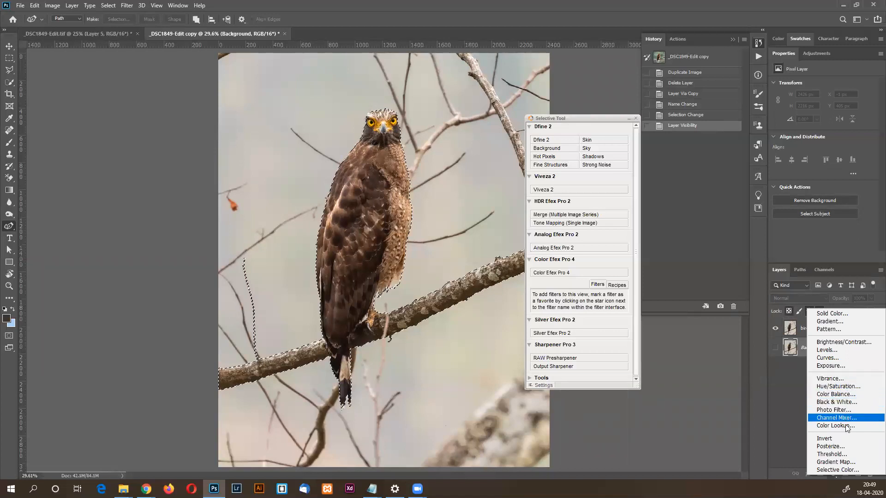
{"action": "left_click", "coordinate": [836, 314]}
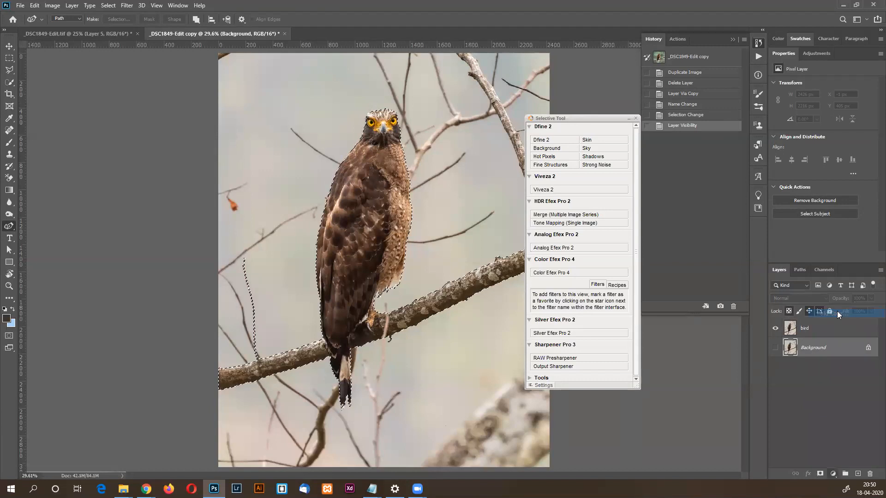
{"action": "type", "text": "000000"}
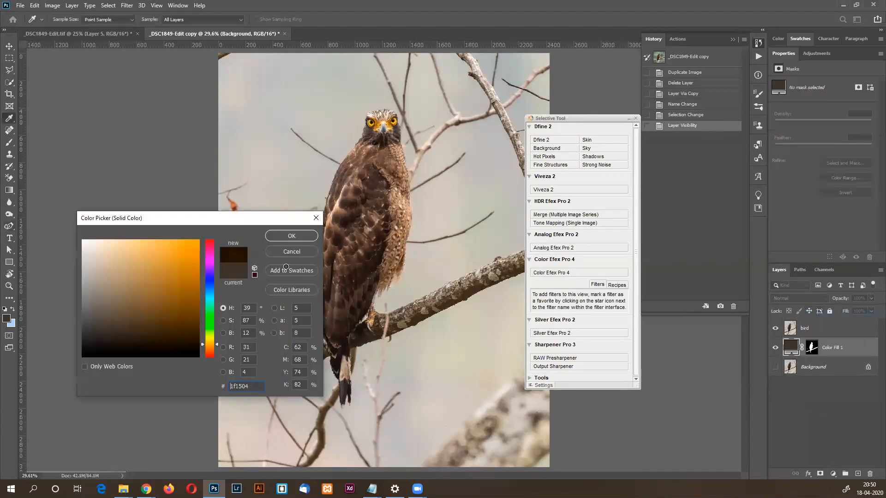
{"action": "left_click", "coordinate": [307, 236]}
{"action": "key", "text": "p"}
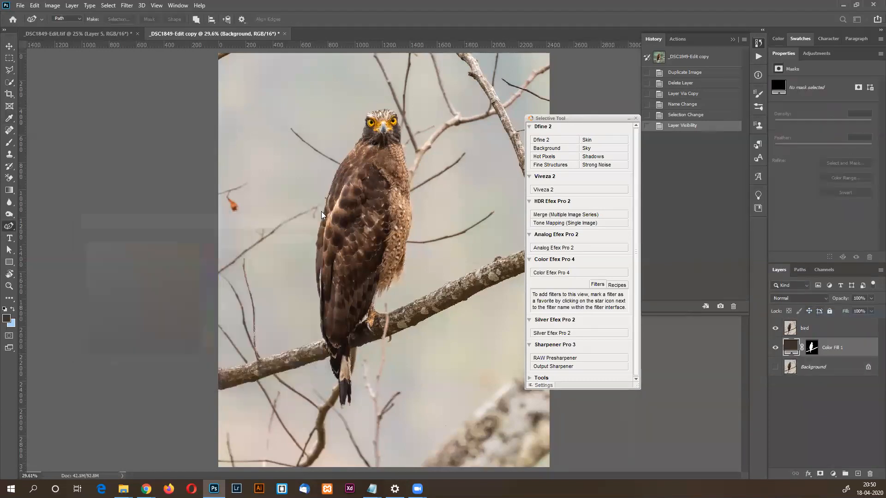
Select the bird layer and activate the saved bird path outlining the bird and branch.
{"action": "left_click", "coordinate": [805, 328]}
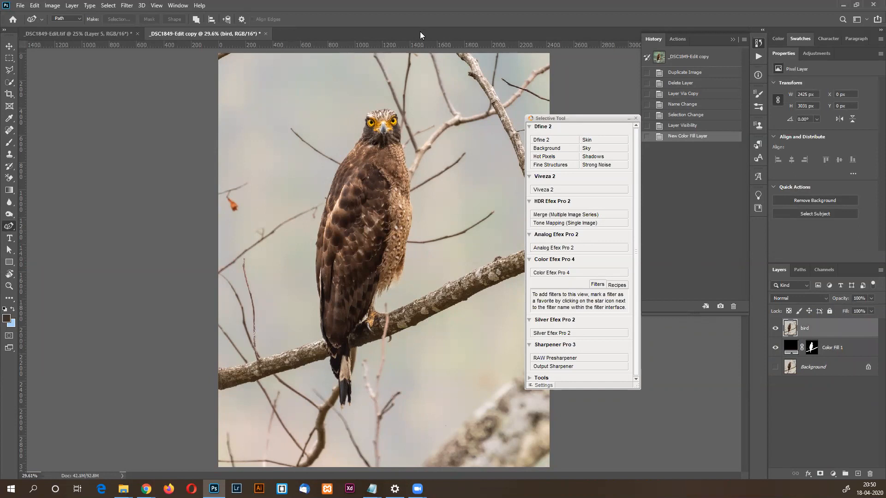
{"action": "left_click", "coordinate": [803, 272]}
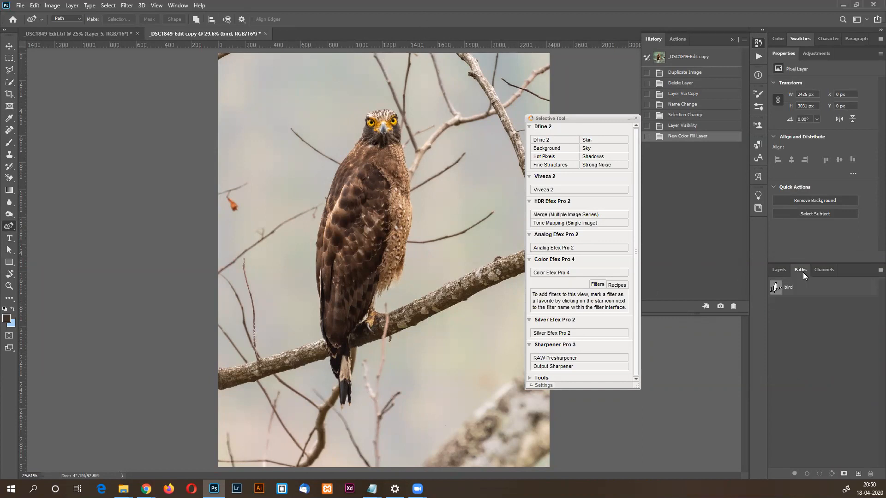
{"action": "left_click", "coordinate": [775, 288]}
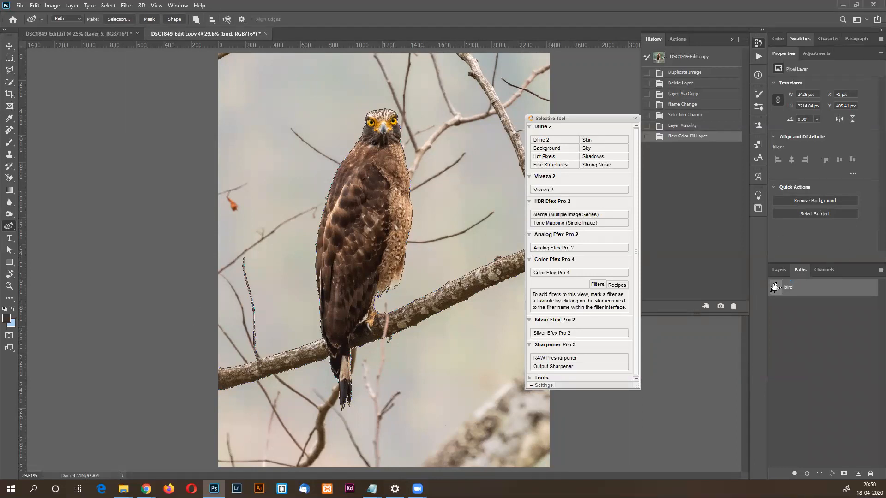
{"action": "left_click", "coordinate": [9, 82]}
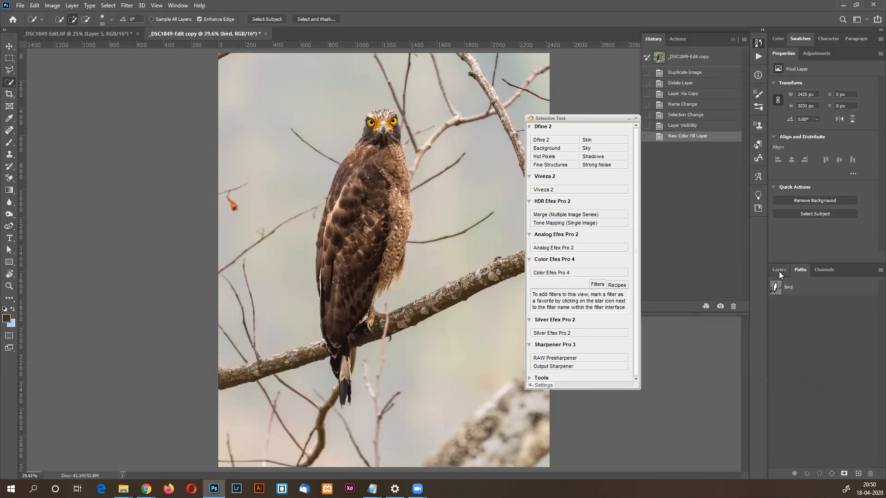
{"action": "double_click", "coordinate": [789, 287]}
{"action": "left_click", "coordinate": [833, 298]}
{"action": "left_click", "coordinate": [780, 270]}
{"action": "left_click", "coordinate": [800, 270]}
{"action": "left_click", "coordinate": [777, 290]}
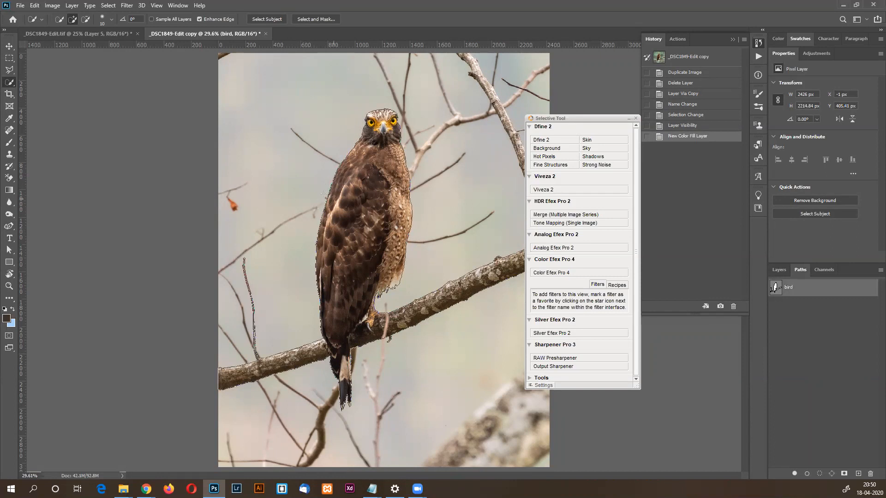
Make a new anti-aliased selection from the bird path with a 0.1-pixel feather and mask the bird layer with it.
{"action": "left_click", "coordinate": [9, 250]}
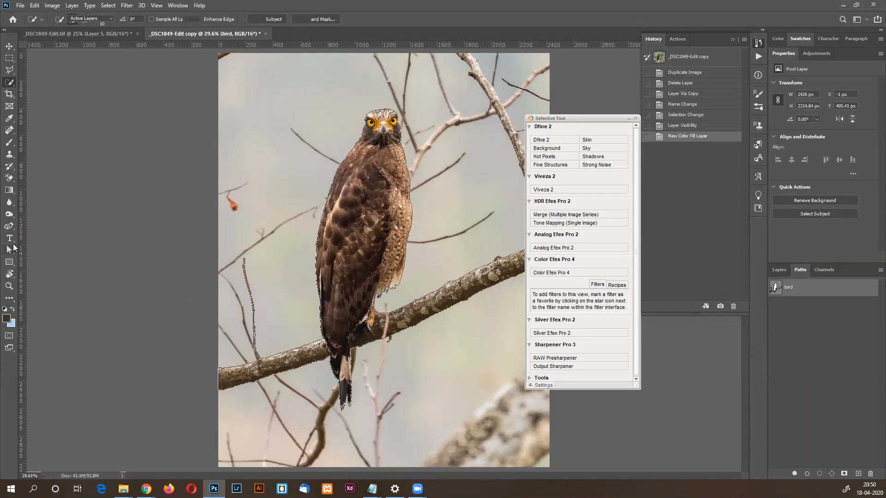
{"action": "right_click", "coordinate": [402, 153]}
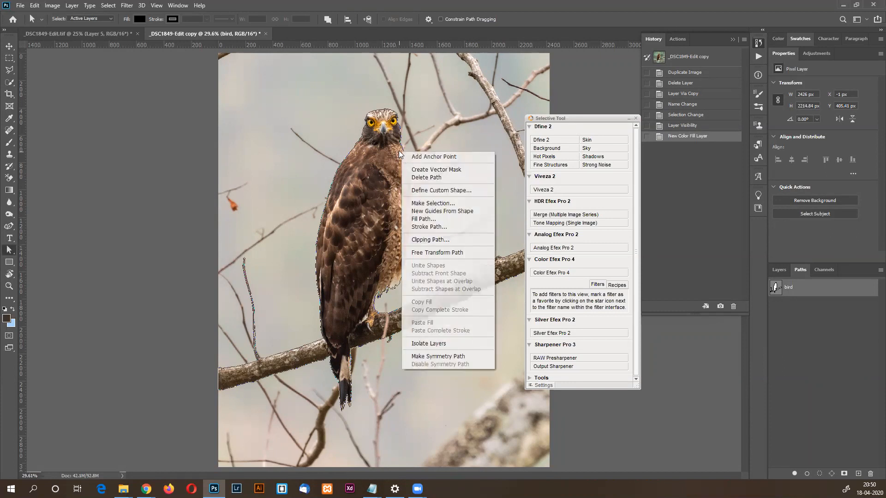
{"action": "left_click", "coordinate": [424, 204]}
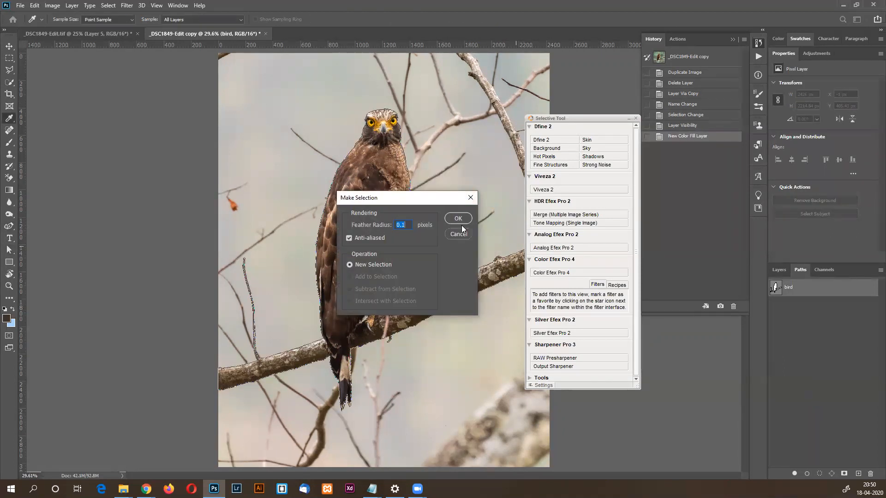
{"action": "left_click", "coordinate": [460, 217]}
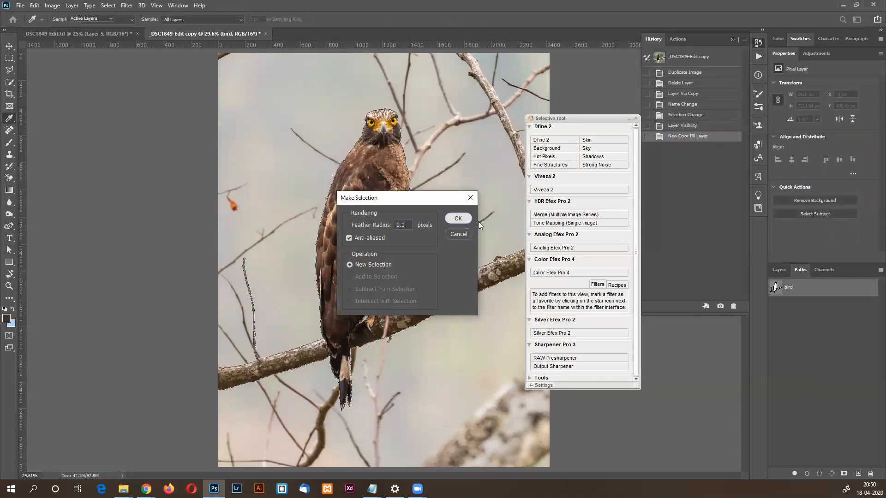
{"action": "left_click", "coordinate": [779, 270]}
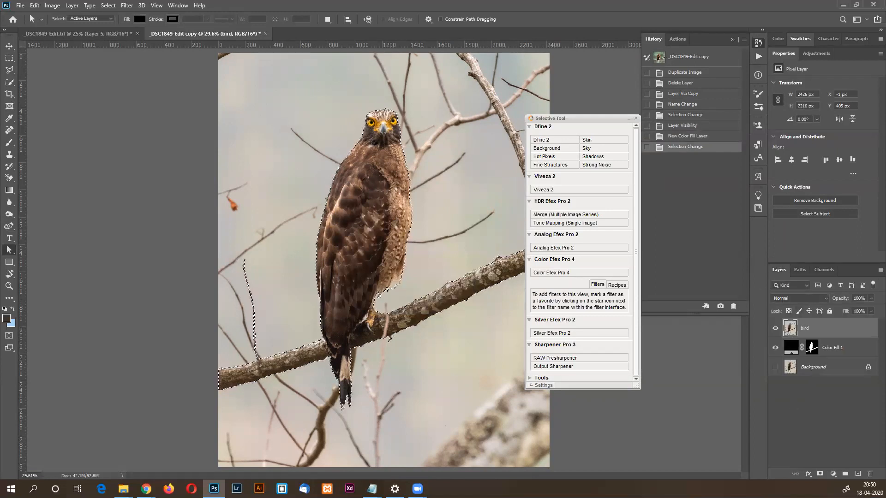
{"action": "left_click", "coordinate": [820, 475]}
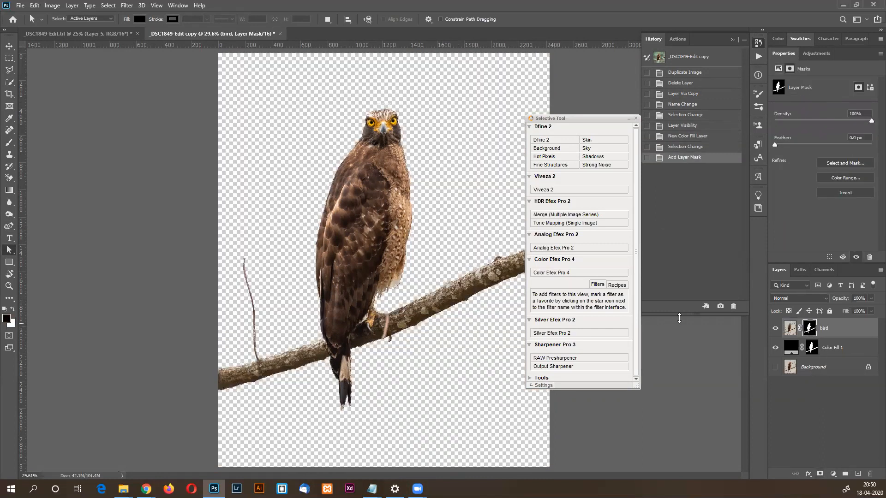
Delete the layer mask from the black colour fill layer.
{"action": "left_click", "coordinate": [815, 348]}
{"action": "right_click", "coordinate": [815, 350]}
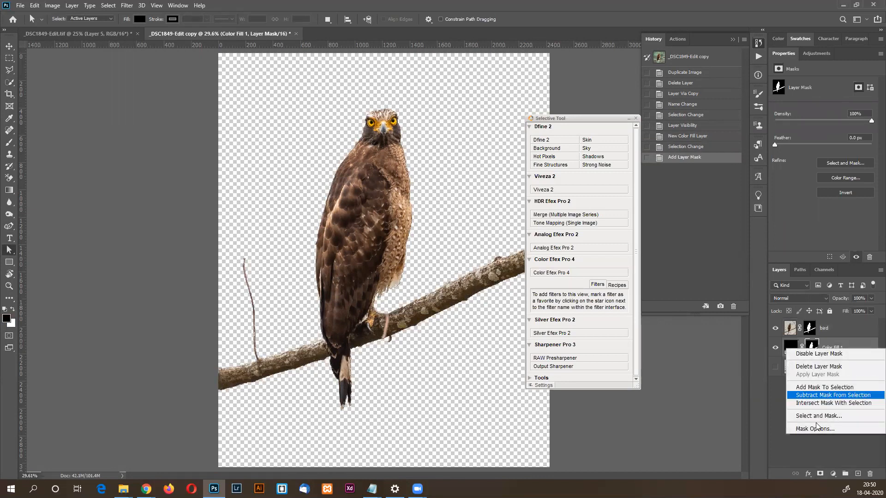
{"action": "left_click", "coordinate": [816, 366]}
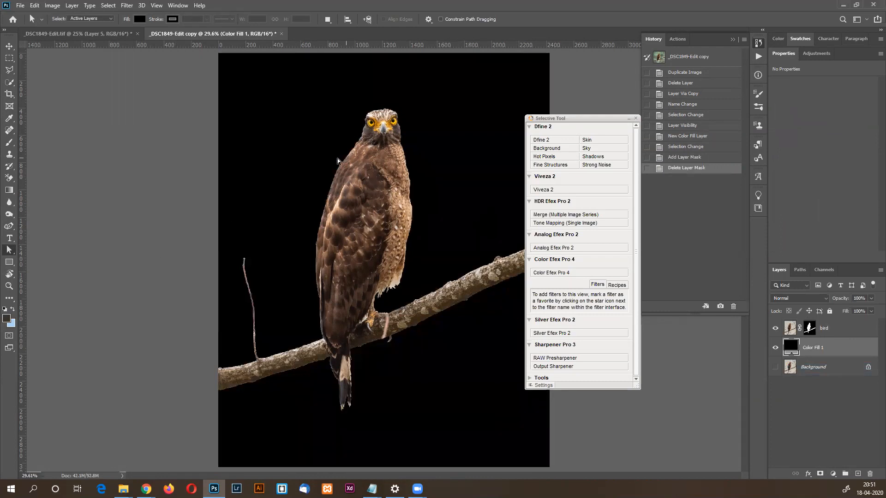
Switch the layer thumbnails to a larger size.
{"action": "left_click", "coordinate": [810, 328]}
{"action": "left_click", "coordinate": [880, 271]}
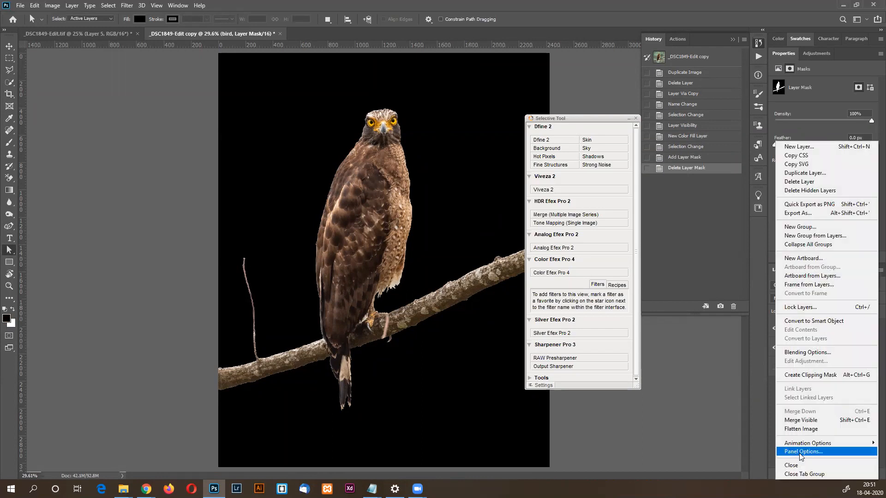
{"action": "left_click", "coordinate": [806, 452]}
{"action": "left_click", "coordinate": [412, 180]}
{"action": "left_click", "coordinate": [502, 95]}
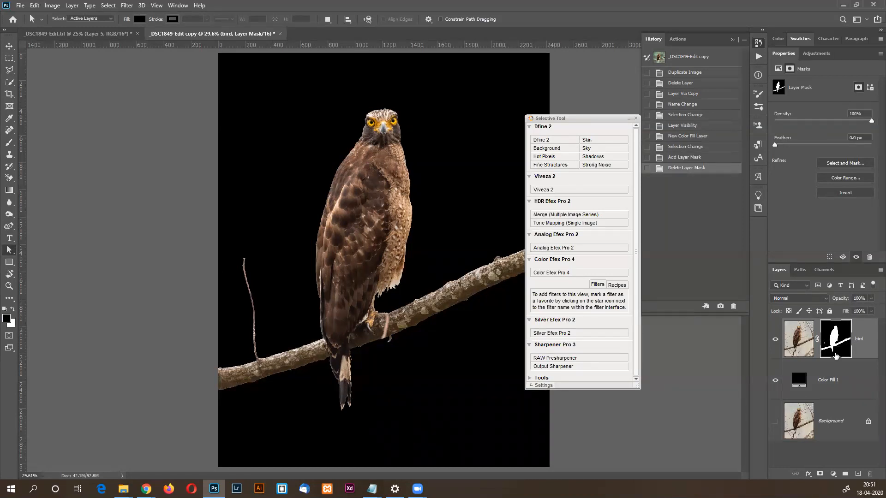
Toggle the bird layer's mask off and on twice to compare the full photo with the cutout.
{"action": "left_click", "coordinate": [800, 337]}
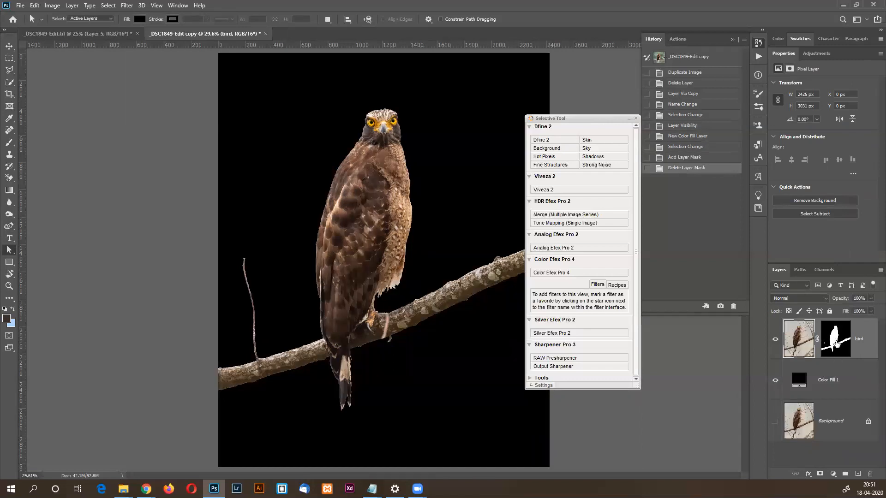
{"action": "left_click", "coordinate": [836, 344], "text": "shift"}
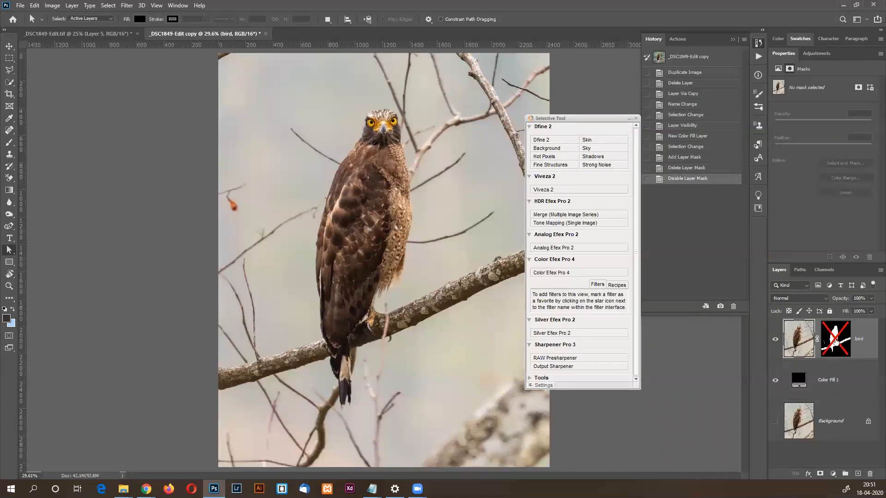
{"action": "left_click", "coordinate": [837, 341], "text": "shift"}
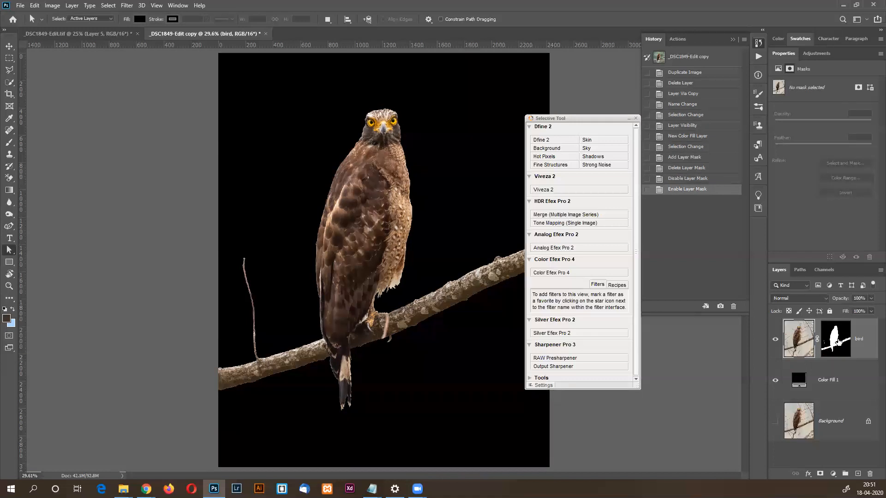
{"action": "left_click", "coordinate": [833, 344], "text": "shift"}
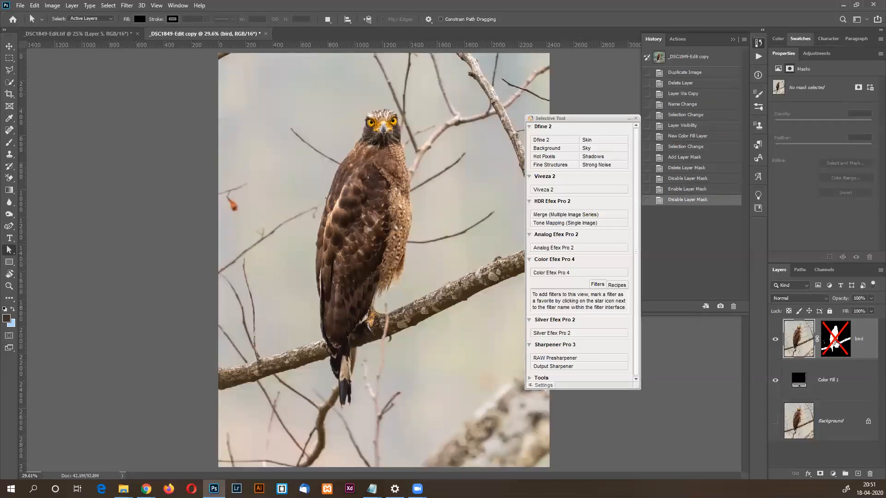
{"action": "left_click", "coordinate": [834, 342], "text": "shift"}
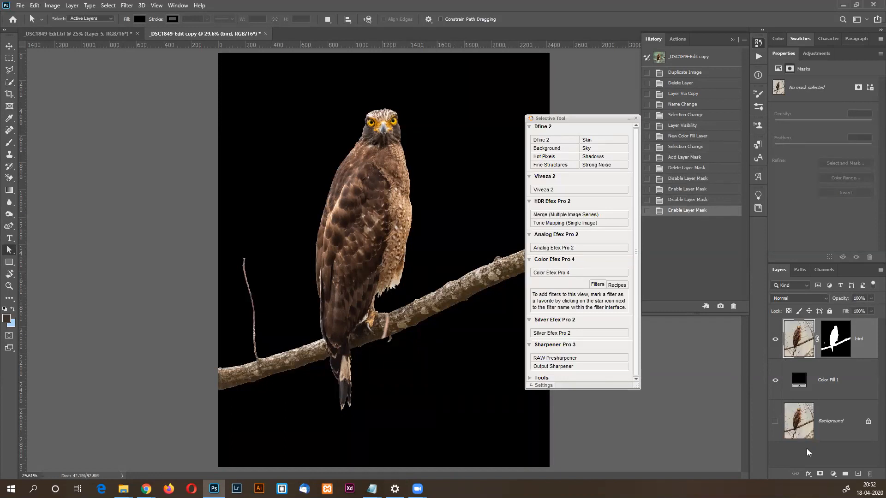
Disable the bird layer's mask, and briefly hide the layer to check the black fill beneath it.
{"action": "left_click", "coordinate": [799, 429]}
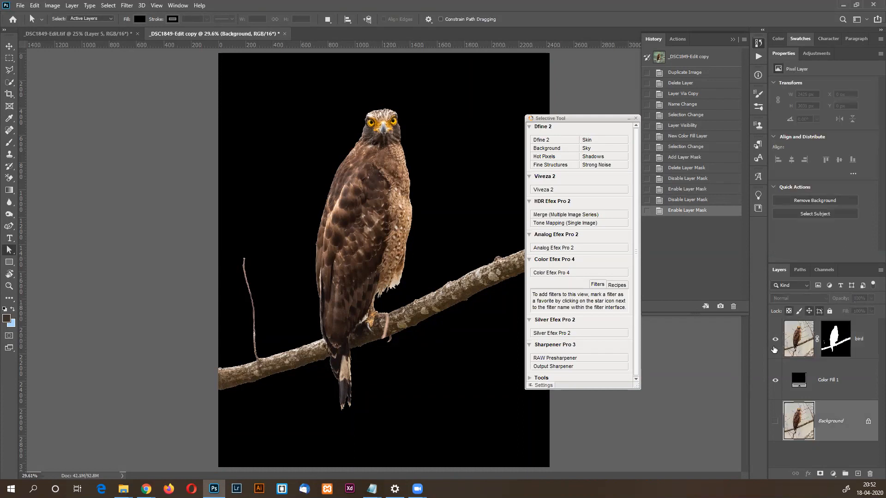
{"action": "left_click", "coordinate": [835, 347], "text": "shift"}
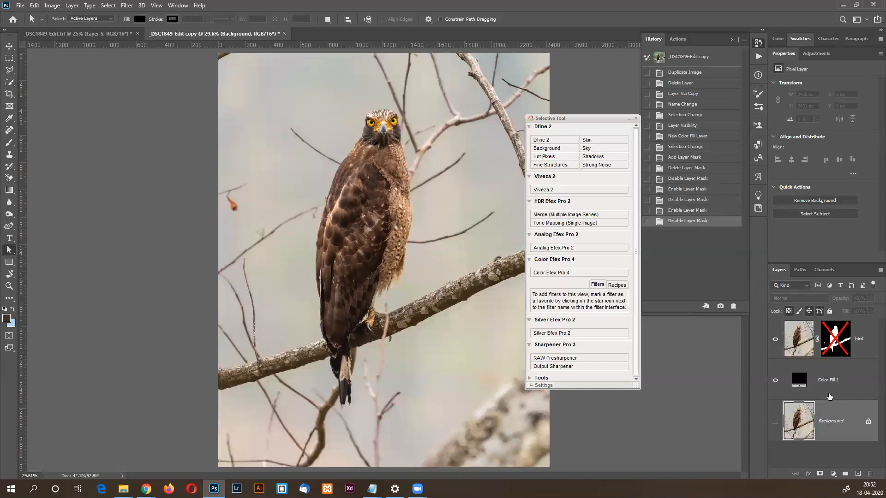
{"action": "left_click", "coordinate": [775, 340]}
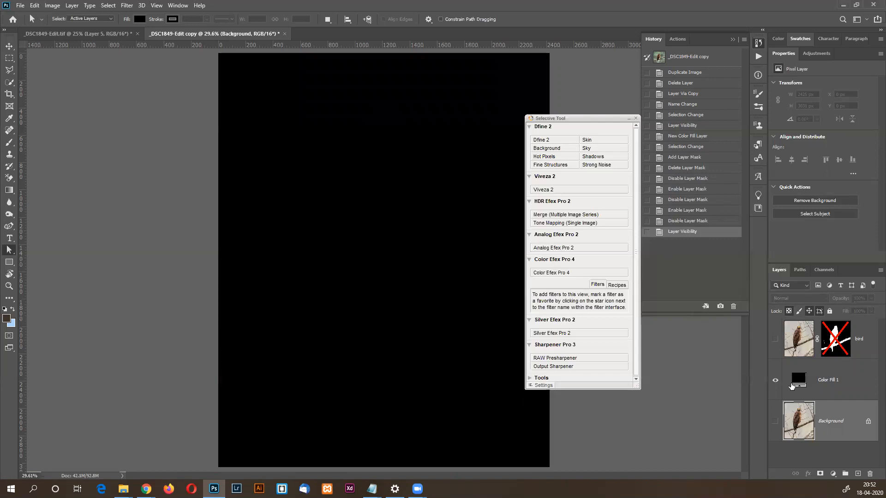
{"action": "left_click", "coordinate": [775, 339]}
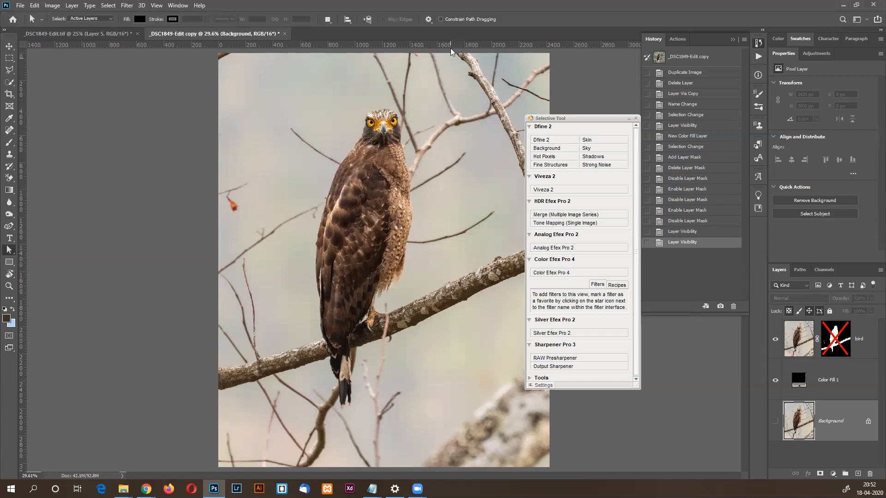
Duplicate the Background layer, move the copy between the bird and colour fill layers, and make it visible.
{"action": "left_click", "coordinate": [833, 384]}
{"action": "left_click", "coordinate": [800, 344]}
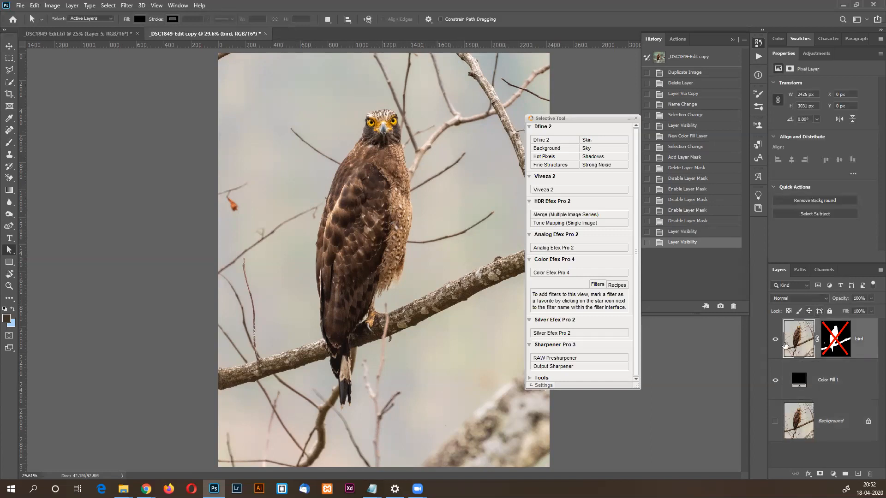
{"action": "left_click", "coordinate": [843, 429]}
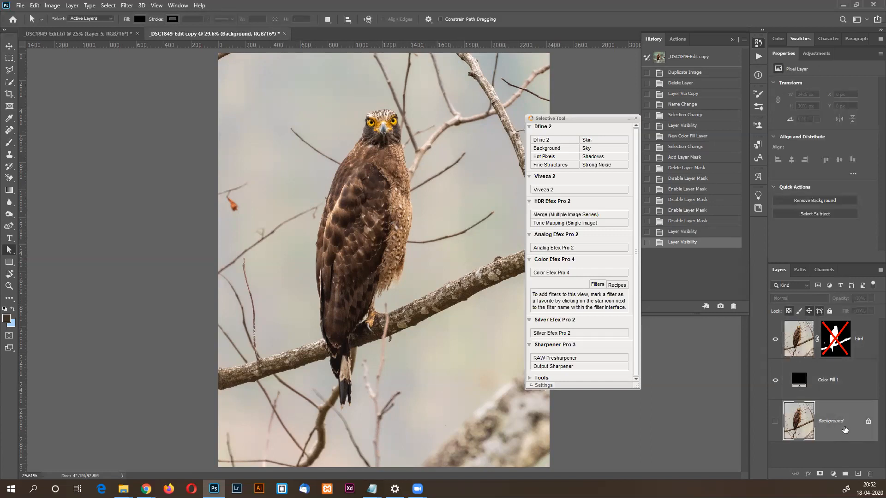
{"action": "key", "text": "ctrl+j"}
{"action": "left_click_drag", "start_coordinate": [843, 429], "coordinate": [829, 367]}
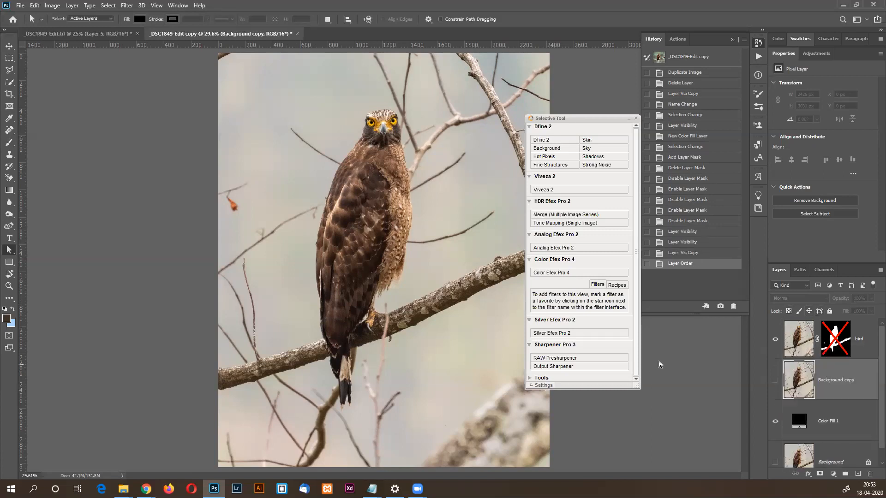
{"action": "left_click", "coordinate": [776, 381]}
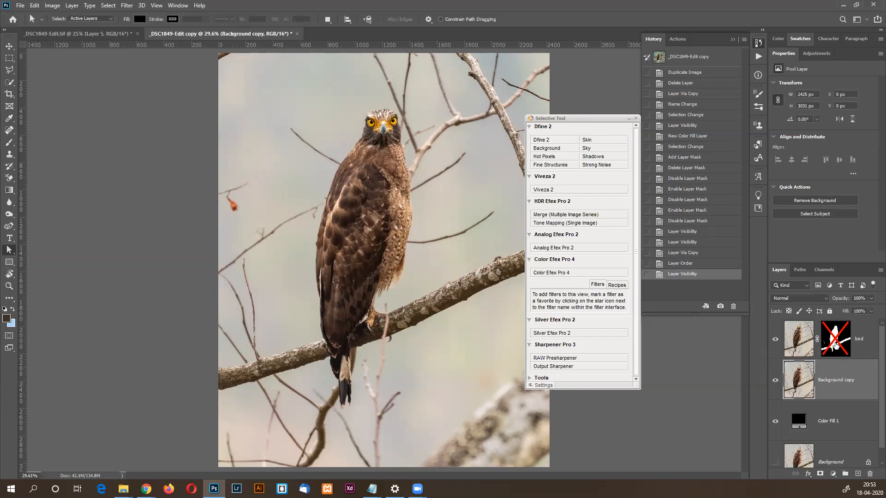
Enable the bird layer's mask, check the cutout against black, then hide the bird layer and leave Background copy visible.
{"action": "left_click", "coordinate": [837, 340], "text": "shift"}
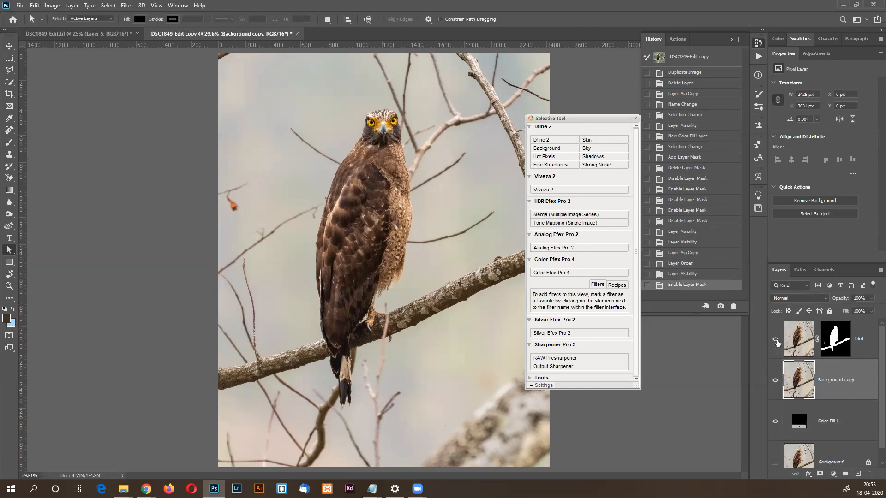
{"action": "left_click", "coordinate": [775, 381]}
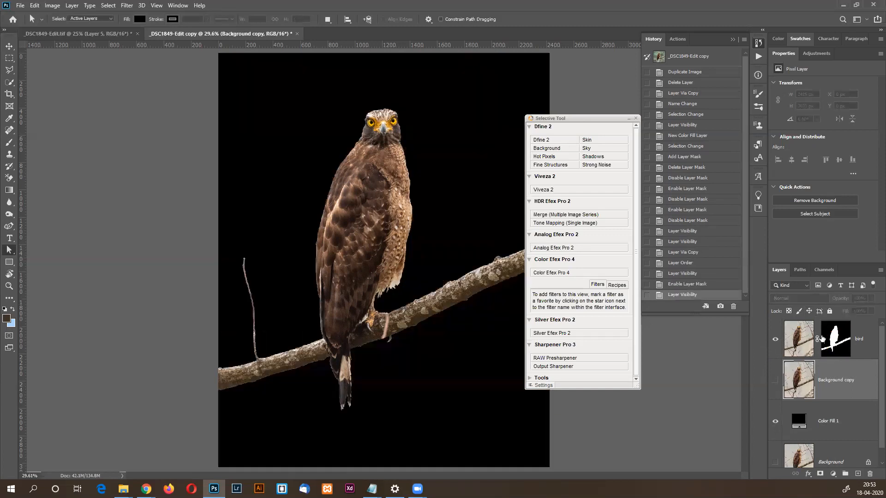
{"action": "left_click", "coordinate": [830, 340]}
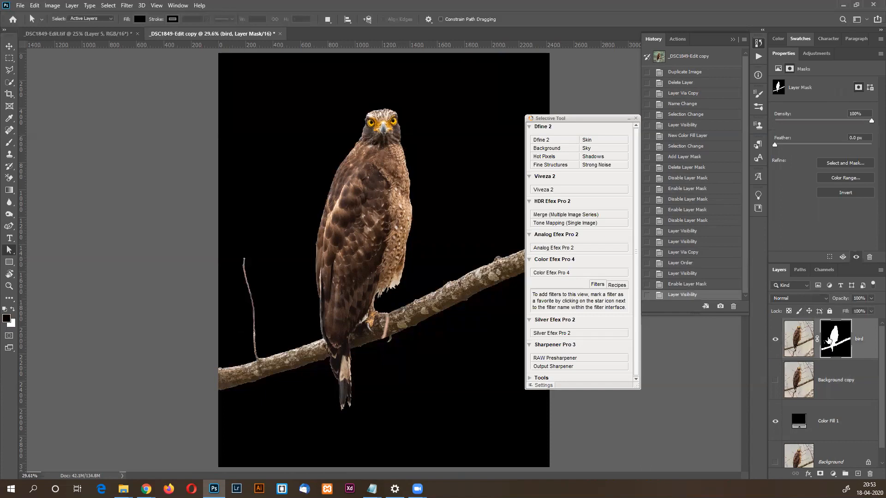
{"action": "left_click", "coordinate": [775, 341]}
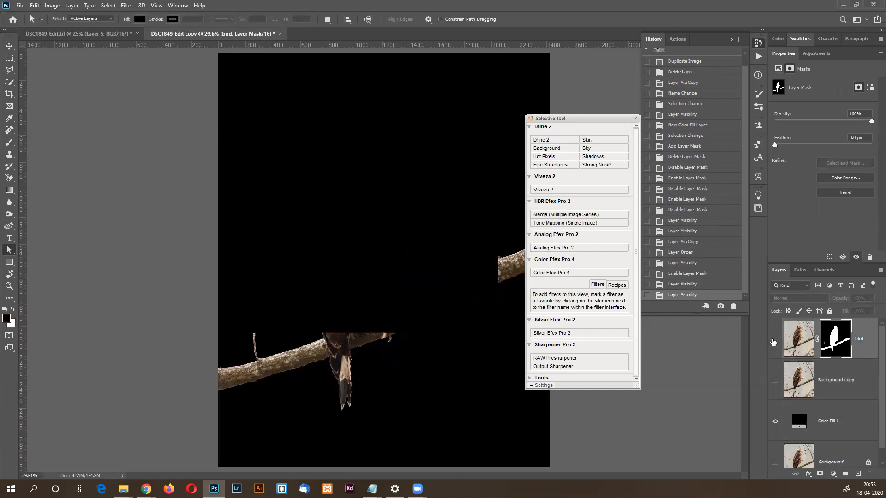
{"action": "left_click", "coordinate": [775, 381]}
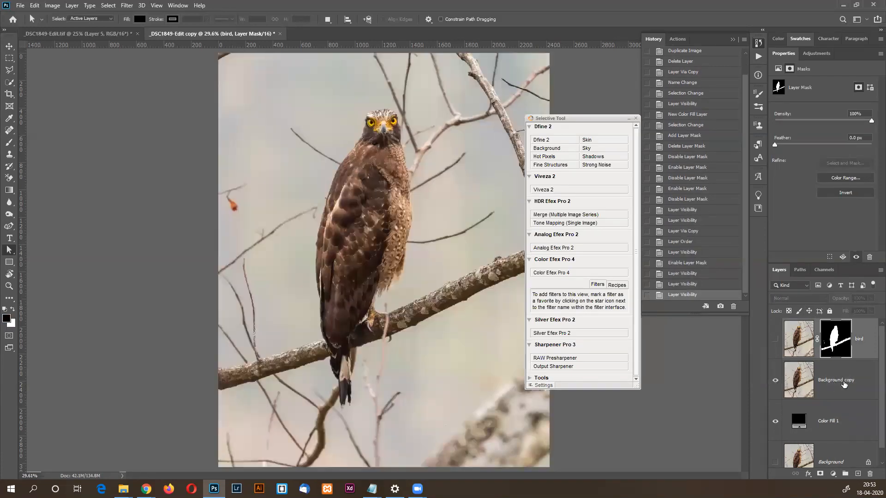
Rename the Background copy layer "blur bg" and convert it to a smart object.
{"action": "left_click", "coordinate": [843, 381]}
{"action": "double_click", "coordinate": [858, 380]}
{"action": "type", "text": "blur ba"}
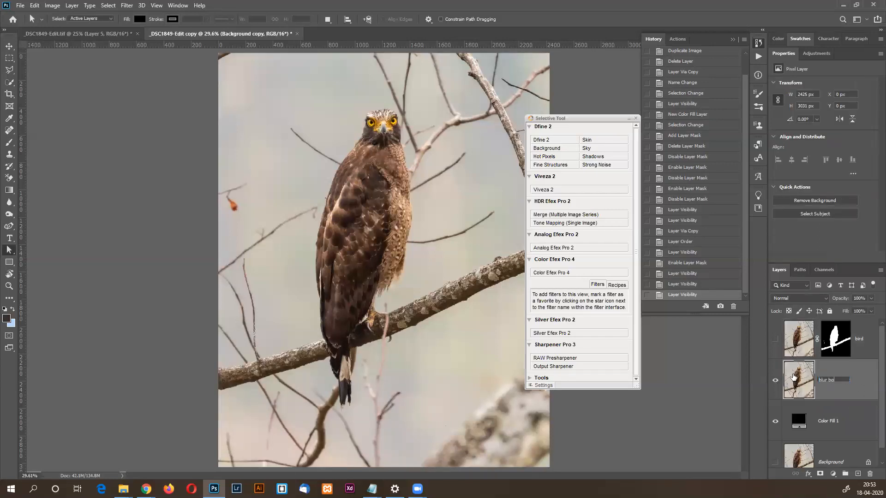
{"action": "key", "text": "Return"}
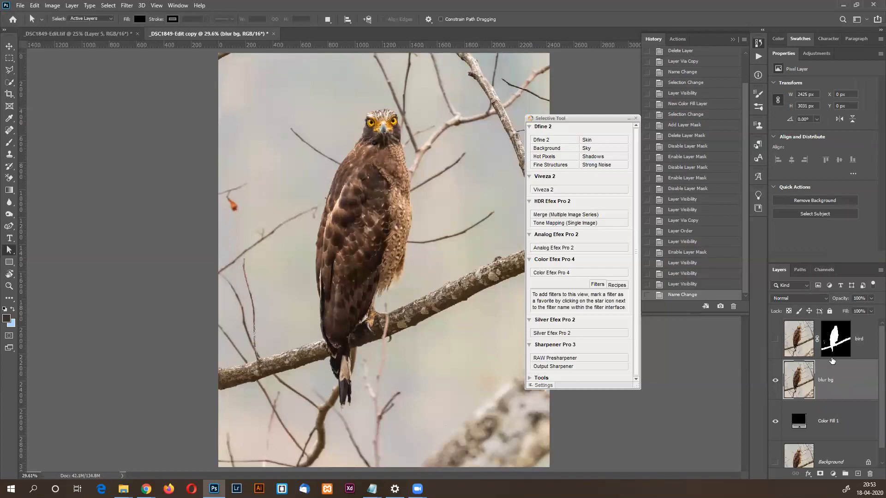
{"action": "right_click", "coordinate": [841, 381]}
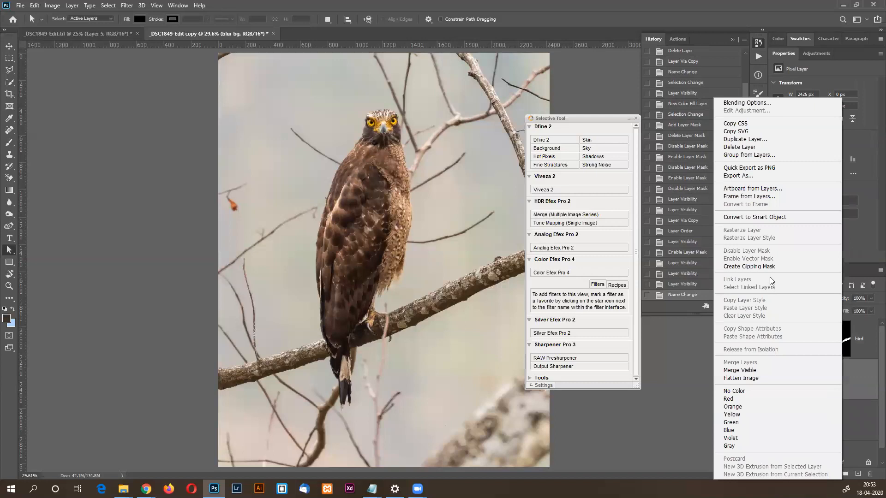
{"action": "left_click", "coordinate": [766, 217]}
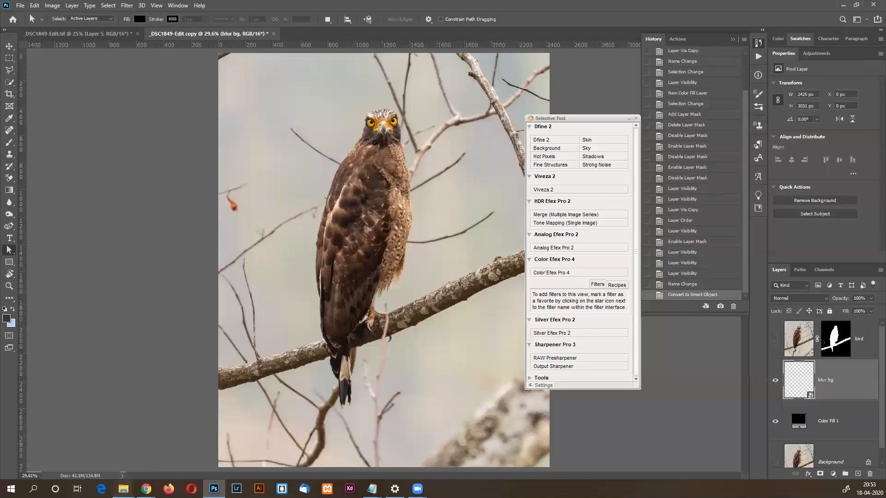
Switch to File Explorer, browse Social Media > FB to the Mahananda-Lava folder, and return to Photoshop.
{"action": "mouse_move", "coordinate": [124, 490]}
{"action": "left_click", "coordinate": [168, 452]}
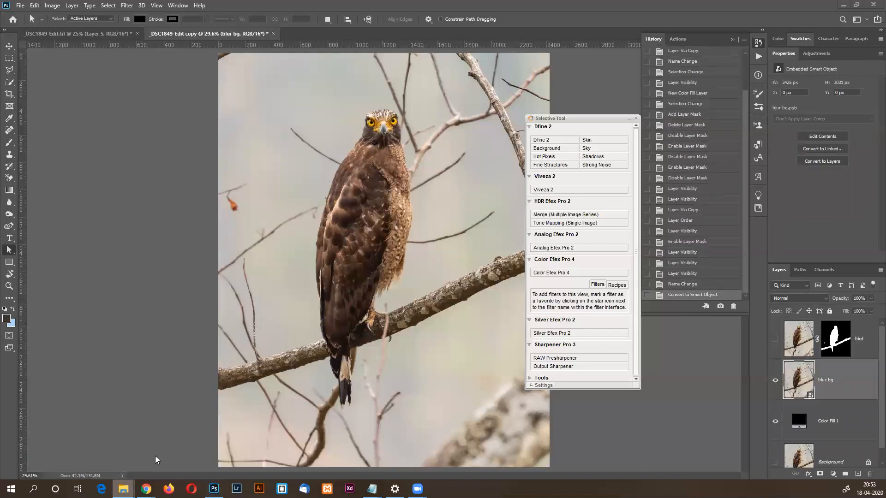
{"action": "left_click", "coordinate": [99, 188]}
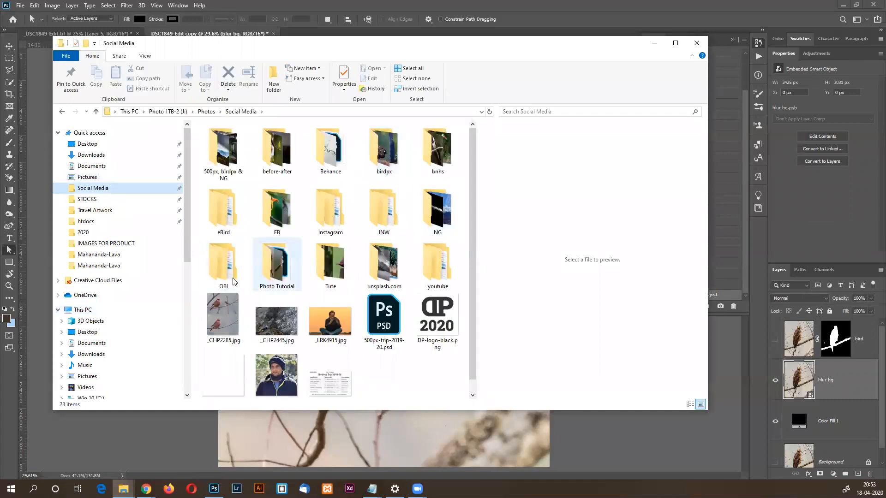
{"action": "double_click", "coordinate": [283, 222]}
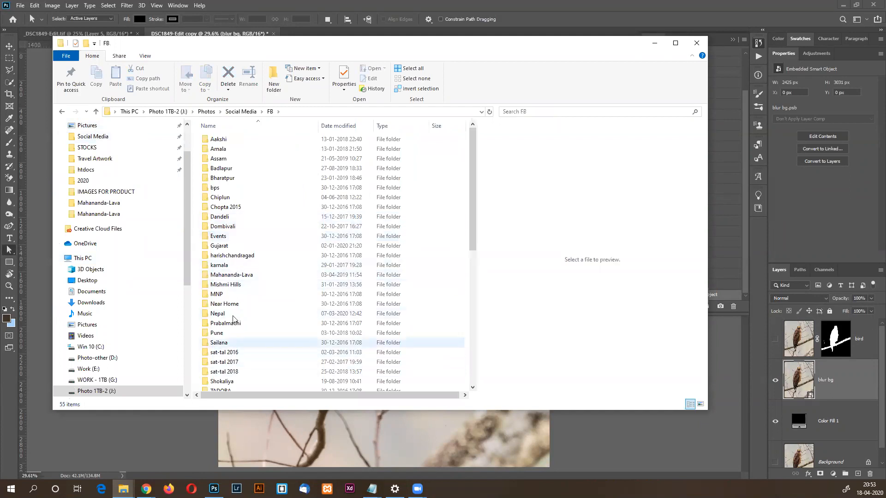
{"action": "left_click", "coordinate": [249, 276]}
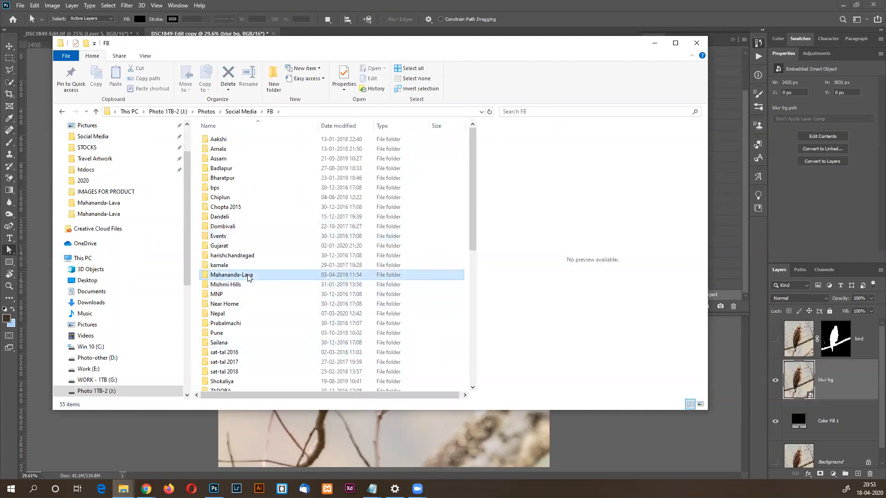
{"action": "left_click", "coordinate": [462, 3]}
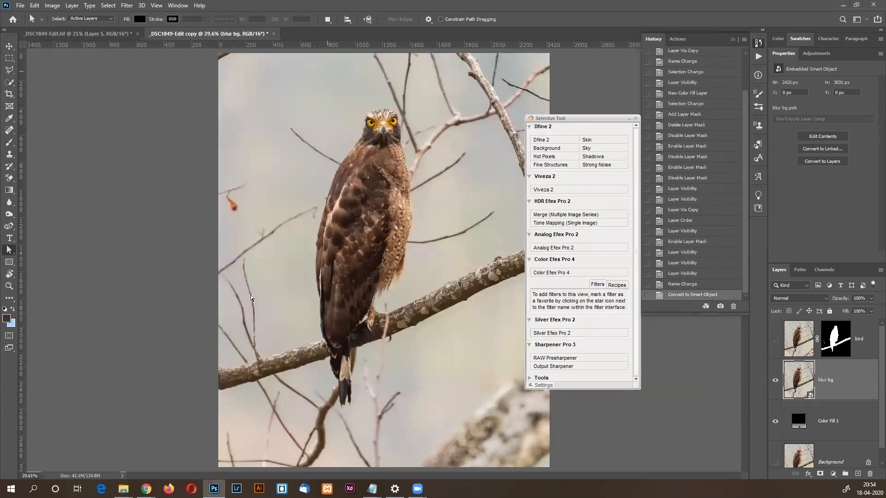
In the _DSC1849-Edit.tif document, hide Layer 5 to examine the plain background beneath, and return to the working copy.
{"action": "left_click", "coordinate": [115, 33]}
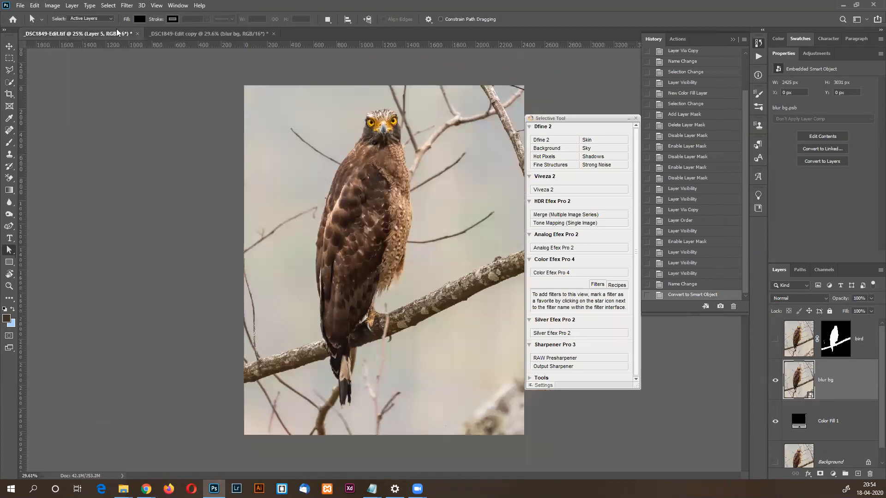
{"action": "scroll", "coordinate": [872, 336], "scroll_direction": "up", "scroll_amount": 2}
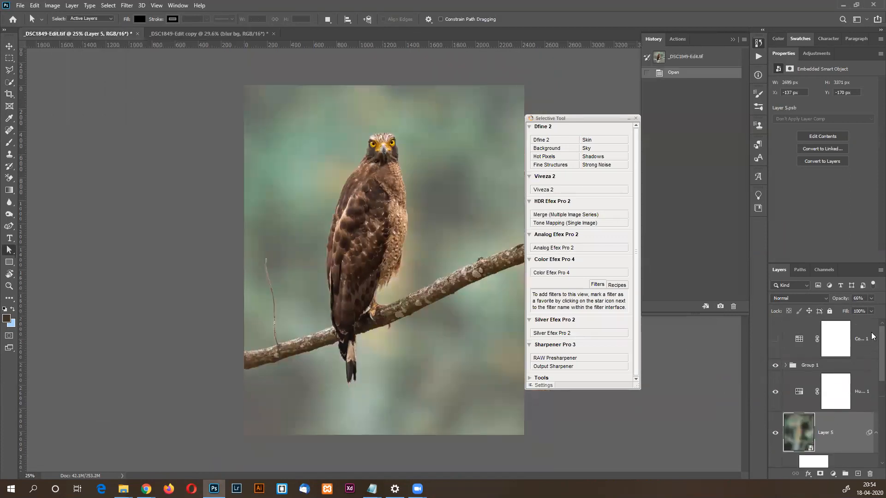
{"action": "scroll", "coordinate": [874, 383], "scroll_direction": "down", "scroll_amount": 2}
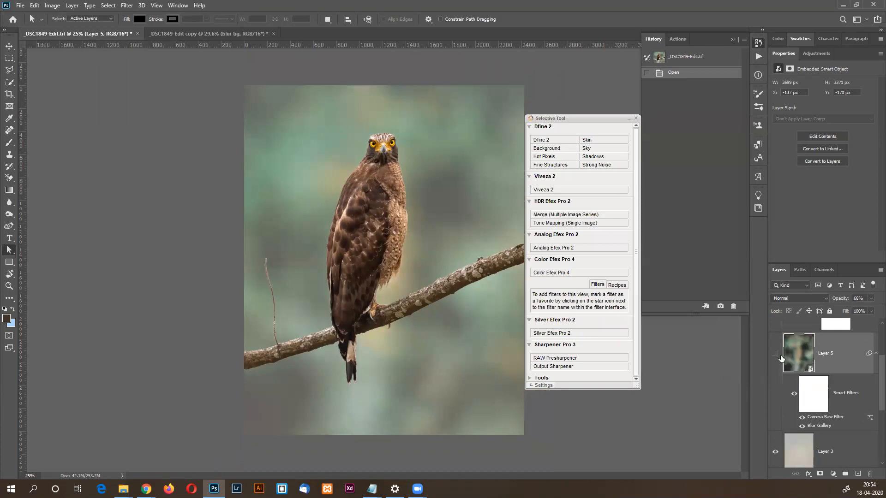
{"action": "left_click", "coordinate": [775, 353]}
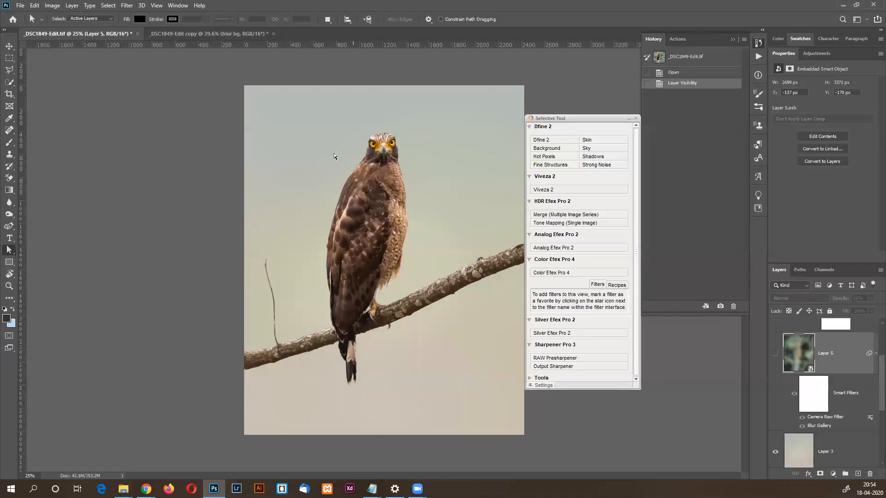
{"action": "left_click", "coordinate": [191, 32]}
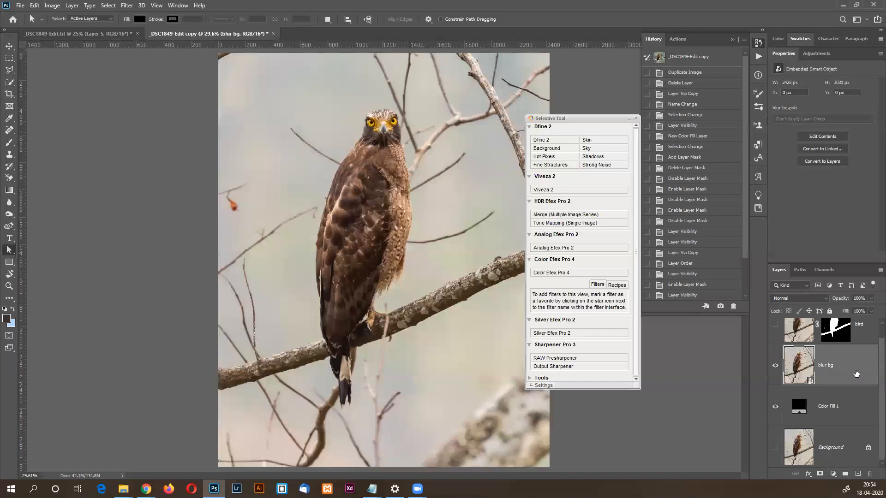
{"action": "scroll", "coordinate": [872, 321], "scroll_direction": "up", "scroll_amount": 1}
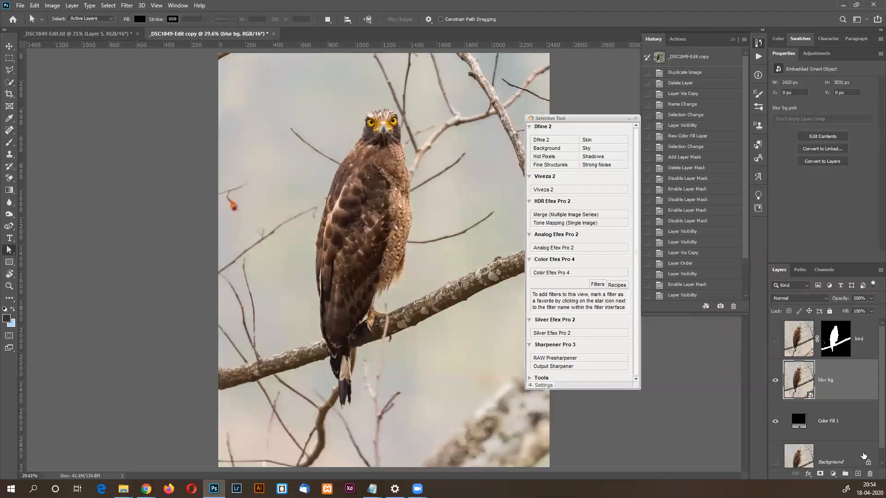
{"action": "scroll", "coordinate": [821, 448], "scroll_direction": "down", "scroll_amount": 1}
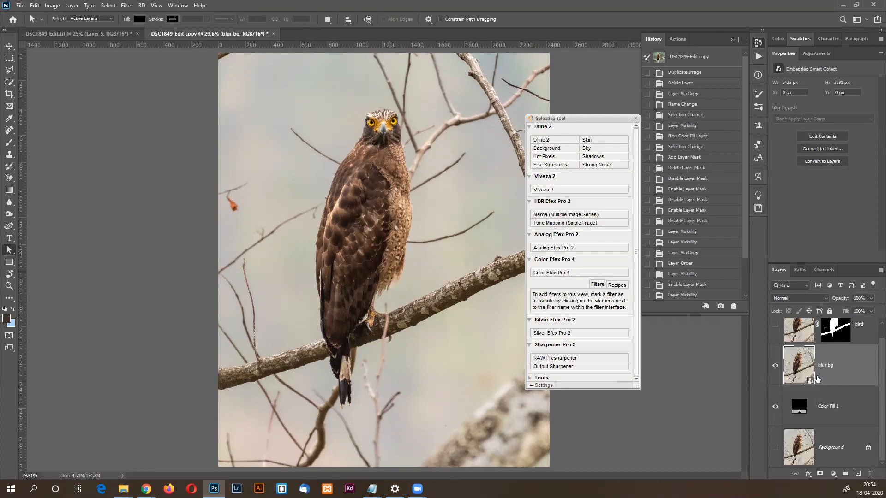
{"action": "left_click", "coordinate": [140, 6]}
{"action": "mouse_move", "coordinate": [127, 6]}
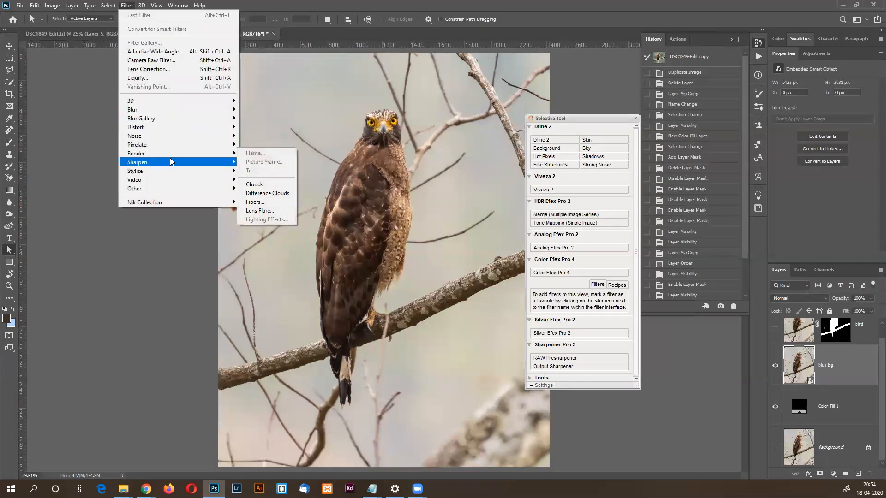
{"action": "left_click", "coordinate": [465, 308]}
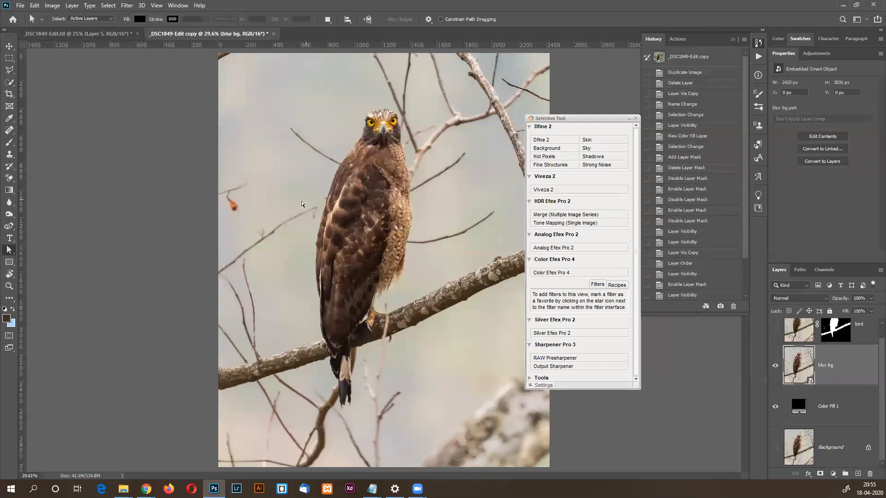
Apply a Gaussian Blur with a radius of 240.1 pixels to the blur bg smart object.
{"action": "left_click", "coordinate": [127, 6]}
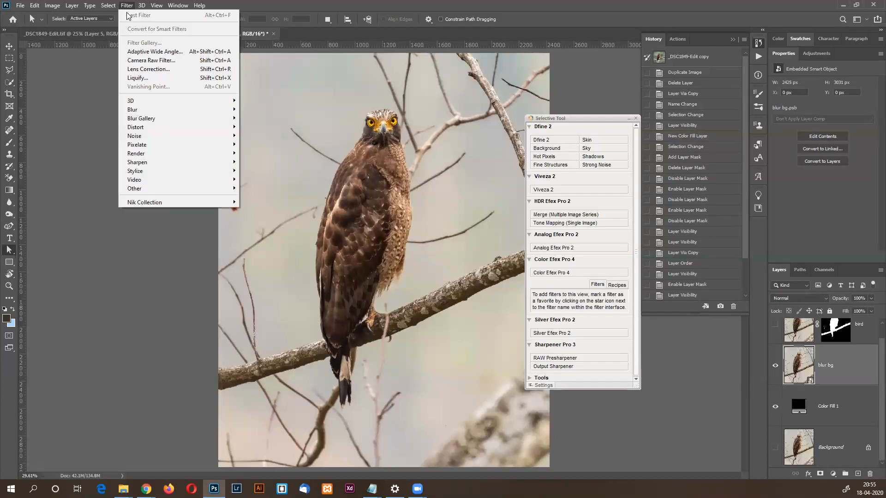
{"action": "mouse_move", "coordinate": [155, 116]}
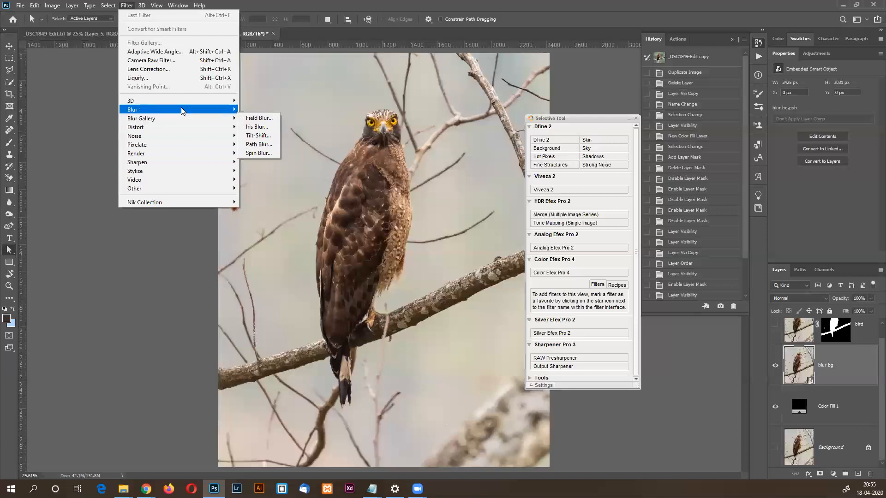
{"action": "mouse_move", "coordinate": [184, 109]}
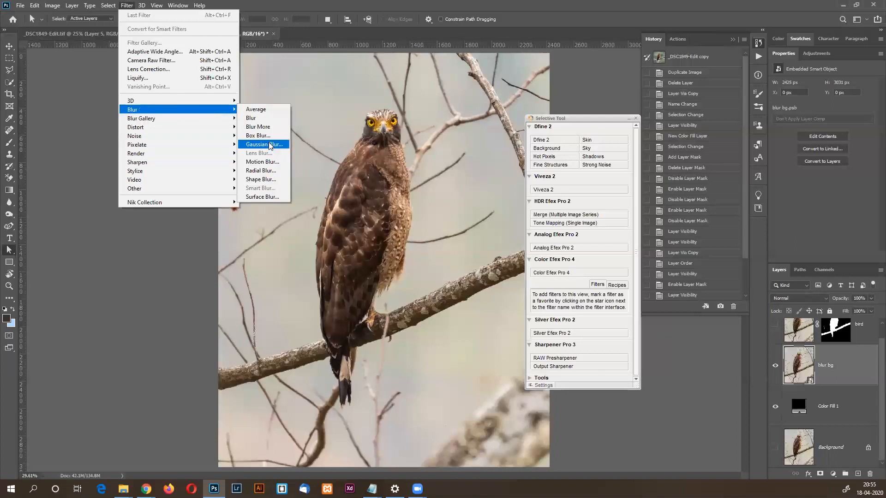
{"action": "left_click", "coordinate": [270, 145]}
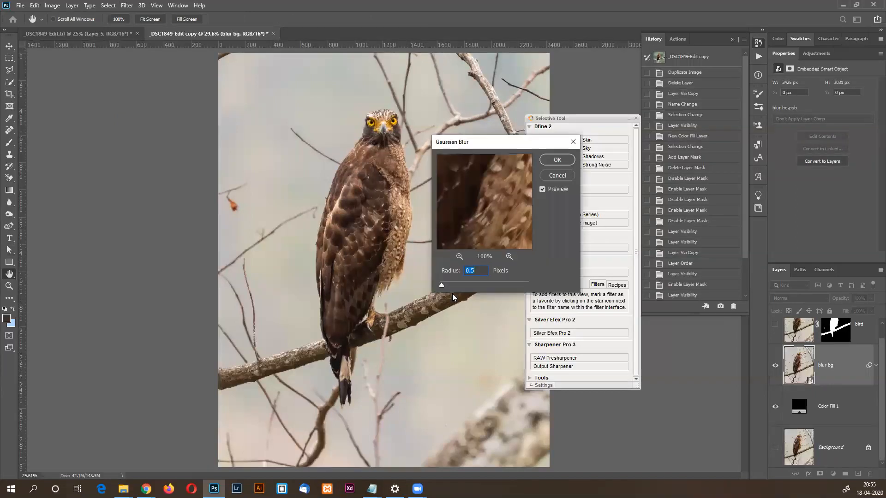
{"action": "left_click_drag", "start_coordinate": [485, 282], "coordinate": [297, 182]}
{"action": "left_click_drag", "start_coordinate": [510, 286], "coordinate": [510, 288]}
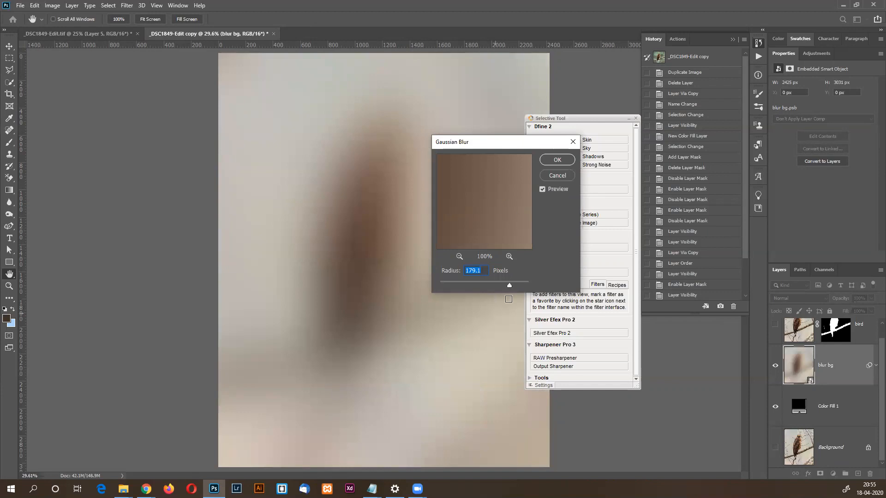
{"action": "mouse_move", "coordinate": [512, 285]}
{"action": "left_mouse_down"}
{"action": "mouse_move", "coordinate": [471, 285]}
{"action": "mouse_move", "coordinate": [513, 282]}
{"action": "left_mouse_up"}
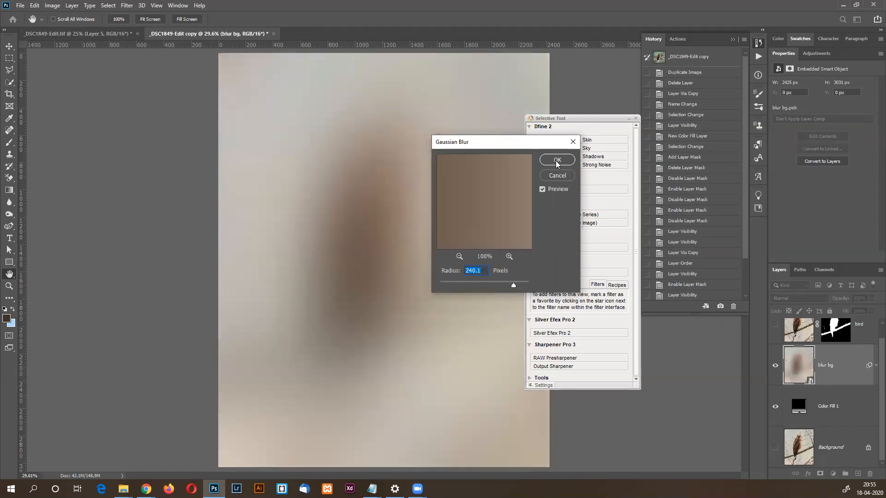
{"action": "left_click", "coordinate": [557, 160]}
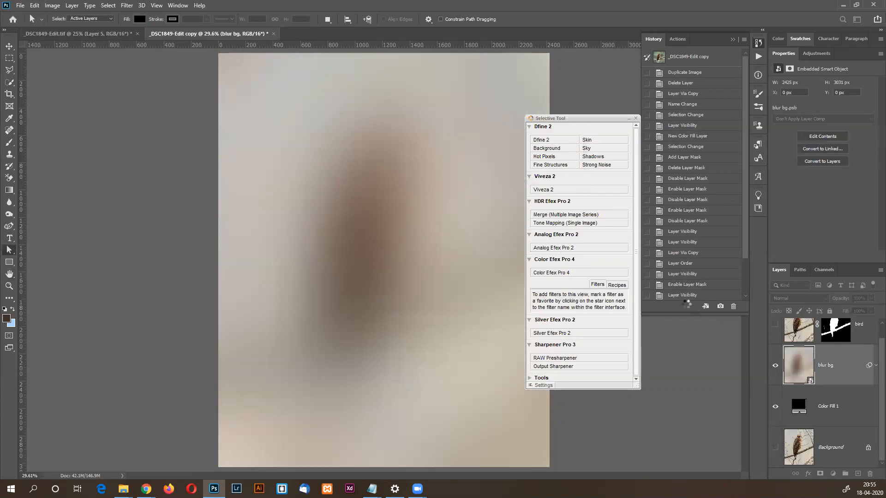
Toggle the bird layer's visibility to compare the cutout with the blurred background.
{"action": "left_click", "coordinate": [775, 328]}
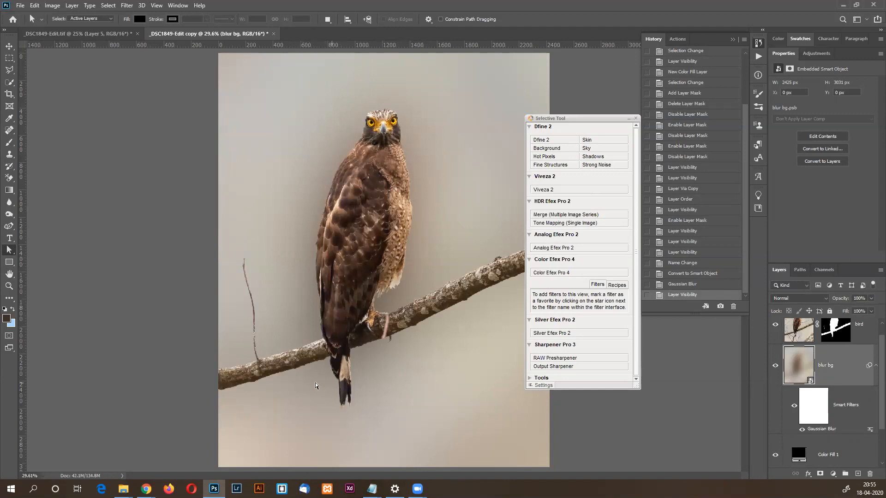
{"action": "left_click", "coordinate": [775, 326]}
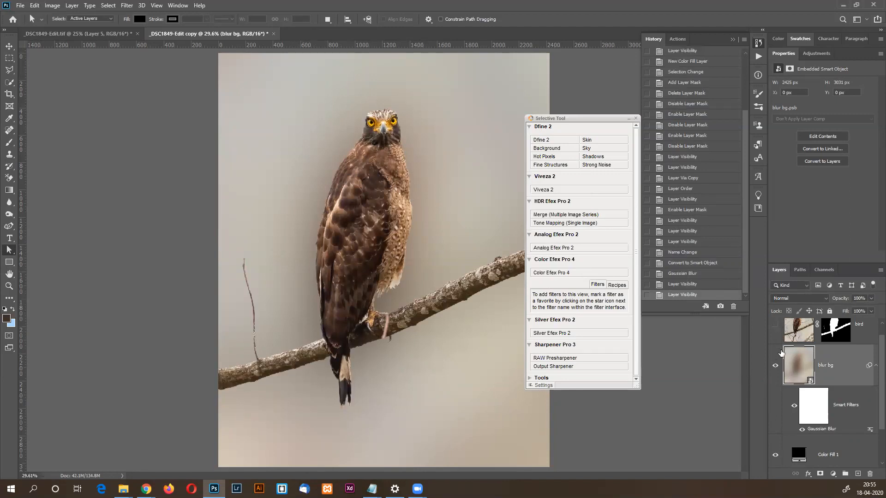
{"action": "left_click", "coordinate": [771, 325]}
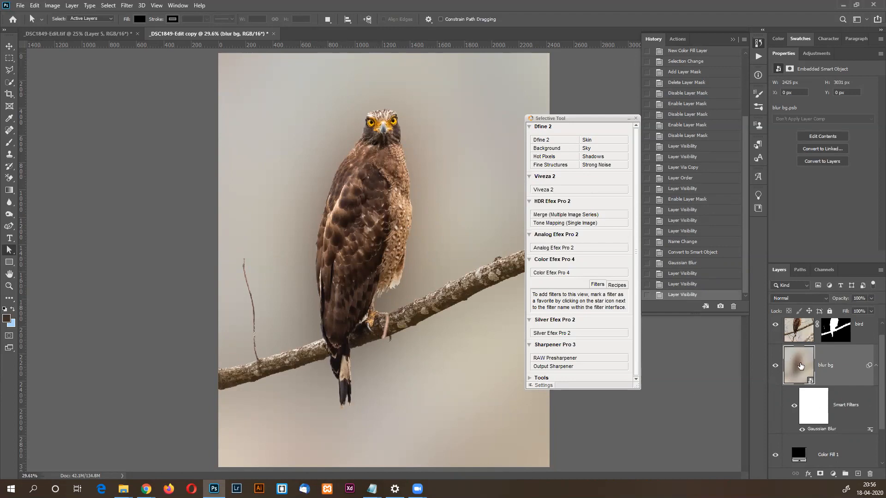
Hide the bird layer and add a new empty layer directly above blur bg.
{"action": "left_click", "coordinate": [776, 327]}
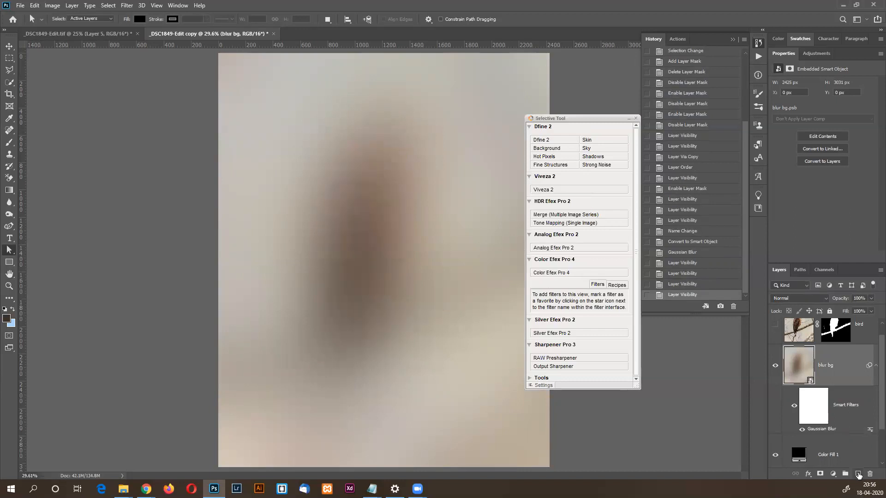
{"action": "left_click", "coordinate": [858, 475]}
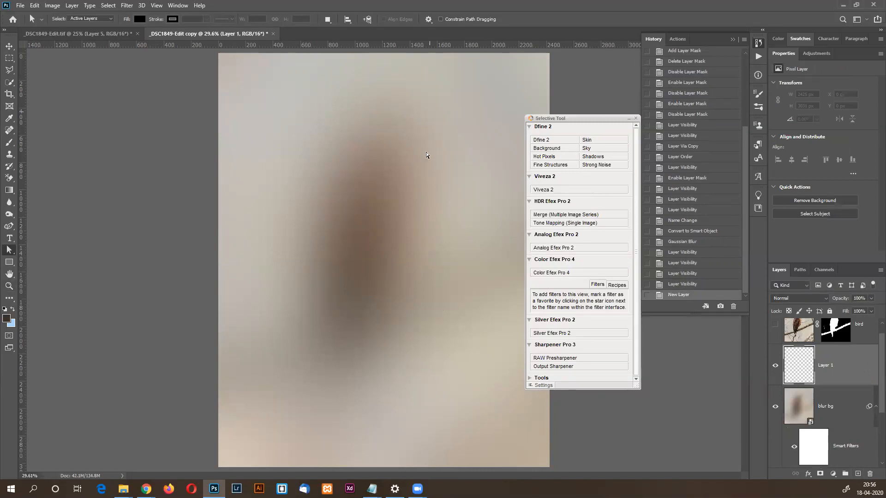
Reduce the Gaussian Blur smart filter radius on the blur bg layer to 141.7 pixels.
{"action": "scroll", "coordinate": [871, 408], "scroll_direction": "down", "scroll_amount": 2}
{"action": "scroll", "coordinate": [817, 396], "scroll_direction": "up", "scroll_amount": 1}
{"action": "left_click", "coordinate": [820, 389]}
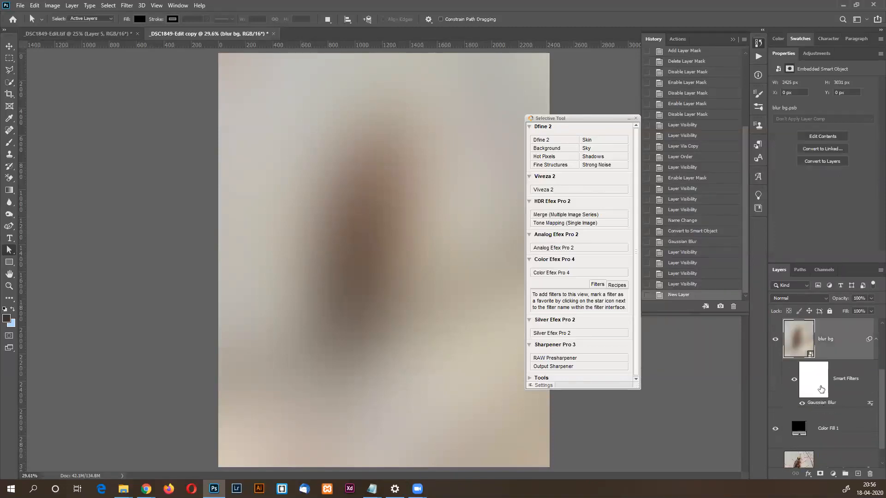
{"action": "double_click", "coordinate": [828, 403]}
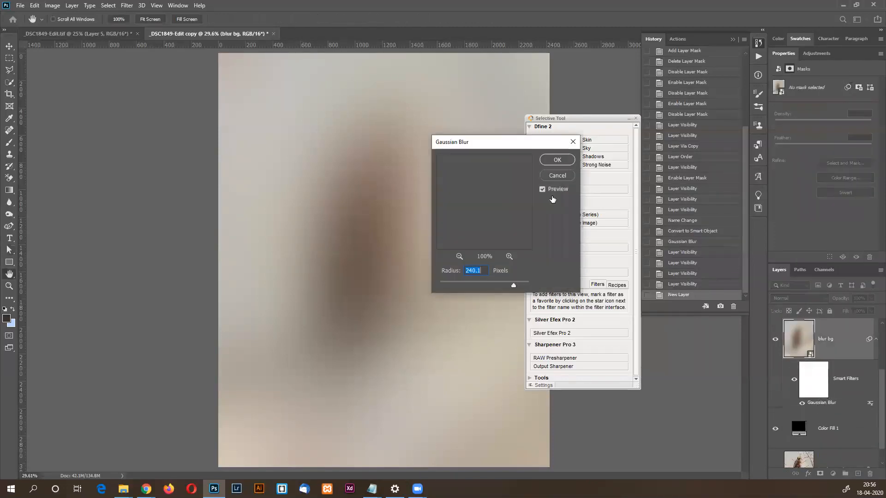
{"action": "left_click_drag", "start_coordinate": [496, 283], "coordinate": [504, 283]}
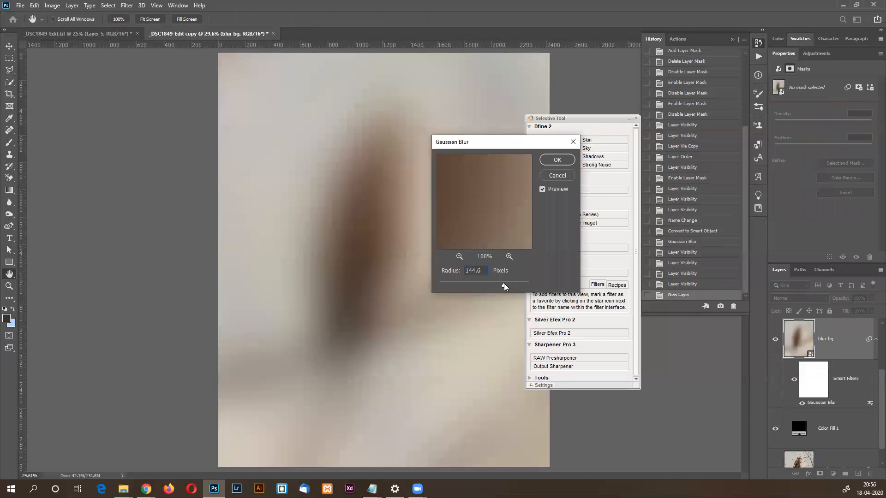
{"action": "left_click", "coordinate": [557, 159]}
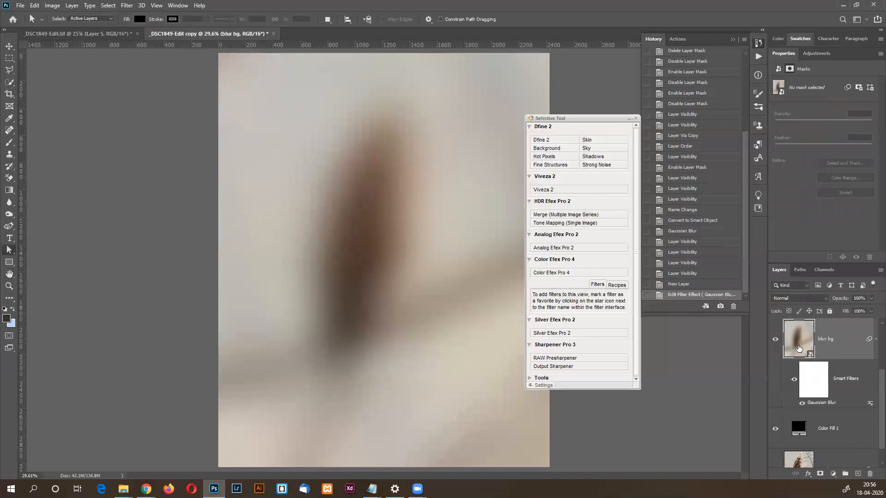
{"action": "scroll", "coordinate": [831, 410], "scroll_direction": "up", "scroll_amount": 3}
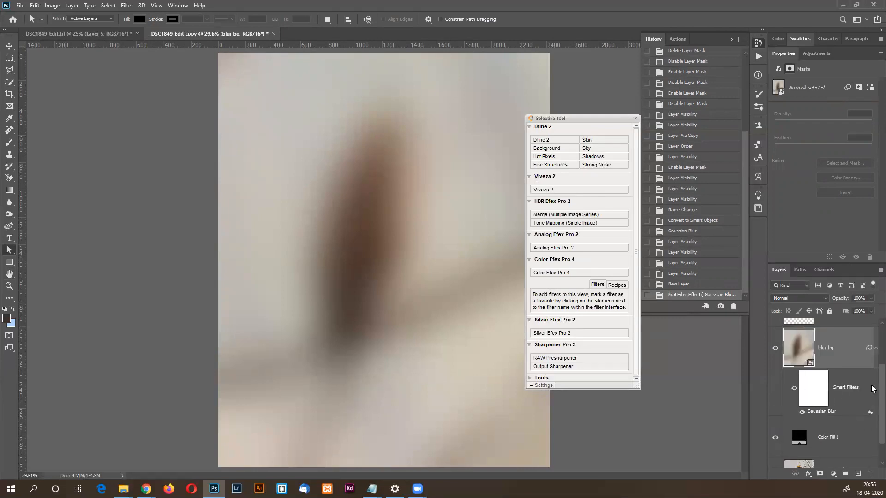
{"action": "scroll", "coordinate": [814, 407], "scroll_direction": "up", "scroll_amount": 4}
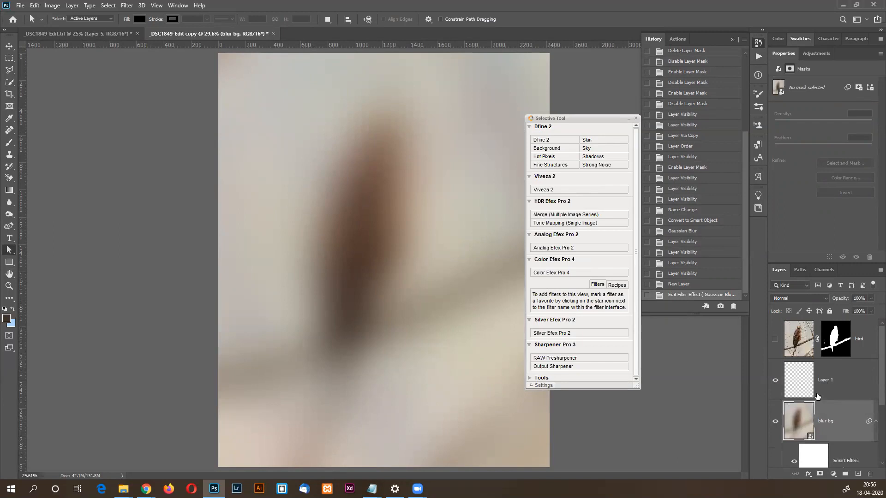
Hide the blur bg layer and duplicate the Background layer.
{"action": "left_click", "coordinate": [800, 381]}
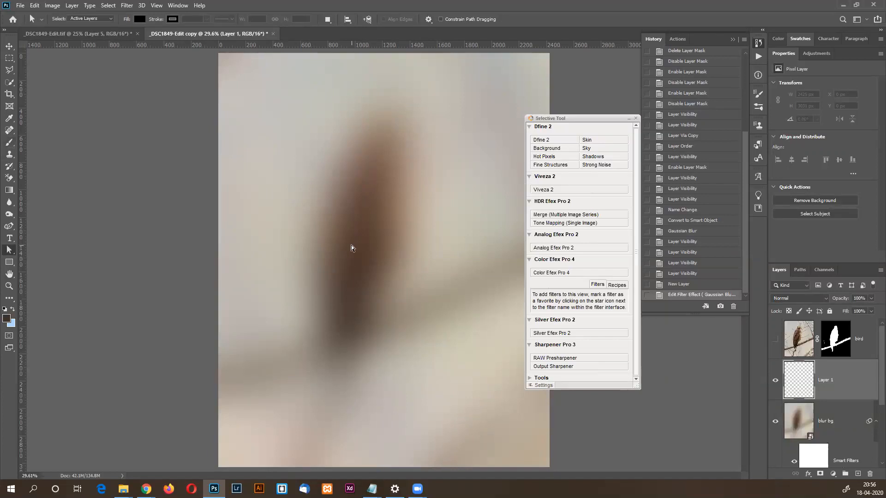
{"action": "left_click", "coordinate": [776, 421]}
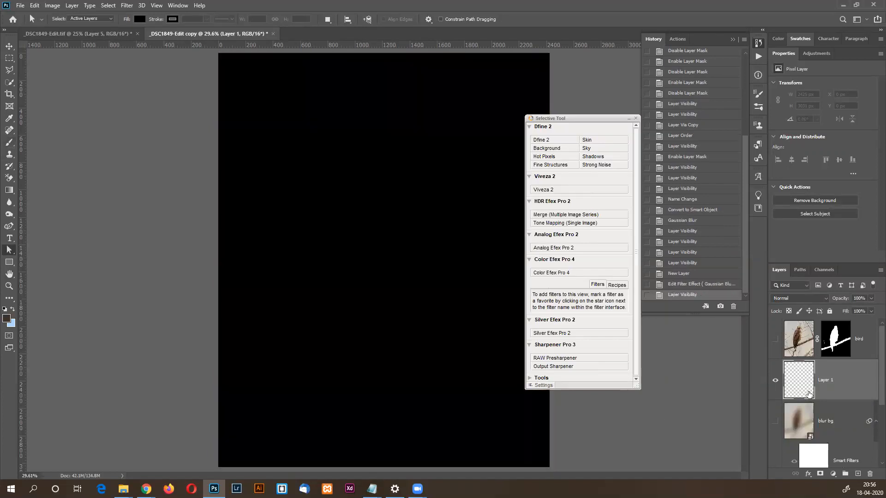
{"action": "scroll", "coordinate": [873, 379], "scroll_direction": "down", "scroll_amount": 3}
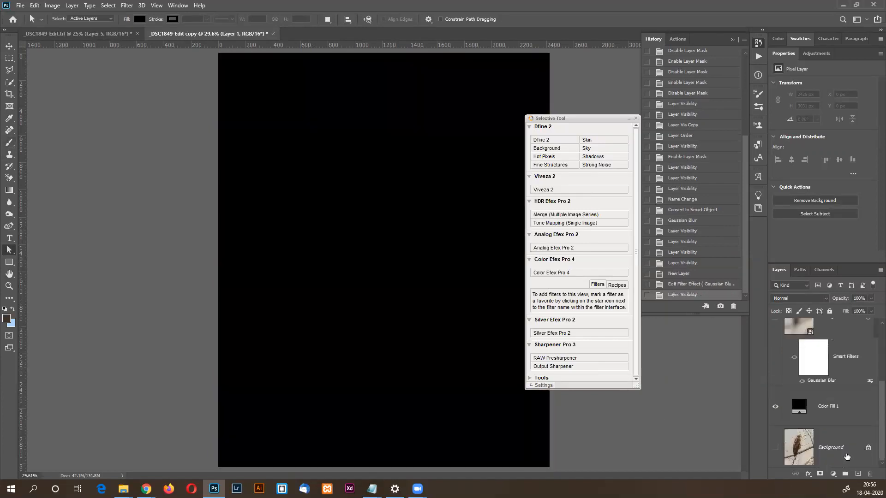
{"action": "scroll", "coordinate": [872, 343], "scroll_direction": "up", "scroll_amount": 1}
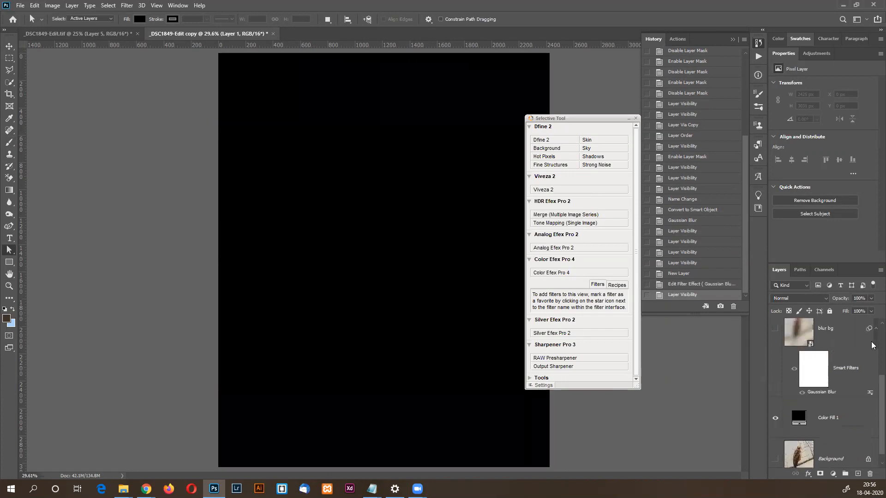
{"action": "scroll", "coordinate": [872, 345], "scroll_direction": "up", "scroll_amount": 2}
{"action": "scroll", "coordinate": [872, 393], "scroll_direction": "down", "scroll_amount": 1}
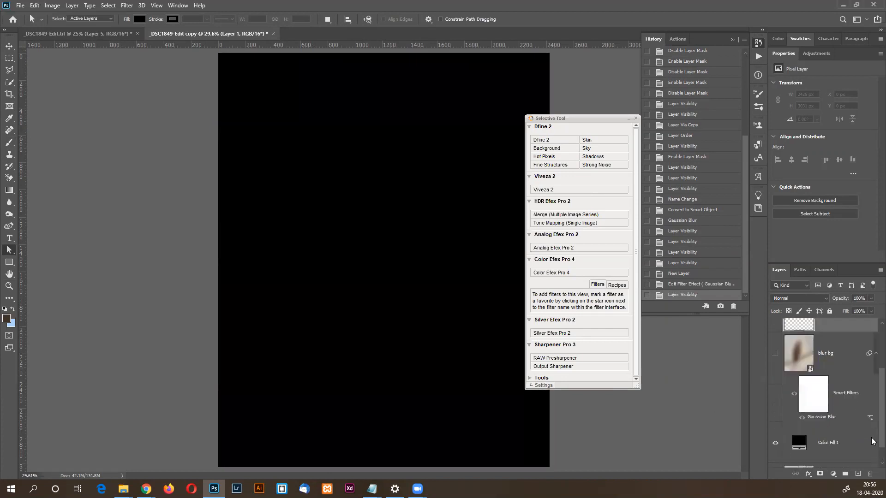
{"action": "scroll", "coordinate": [869, 450], "scroll_direction": "down", "scroll_amount": 1}
{"action": "left_click", "coordinate": [838, 452]}
{"action": "key", "text": "ctrl+j"}
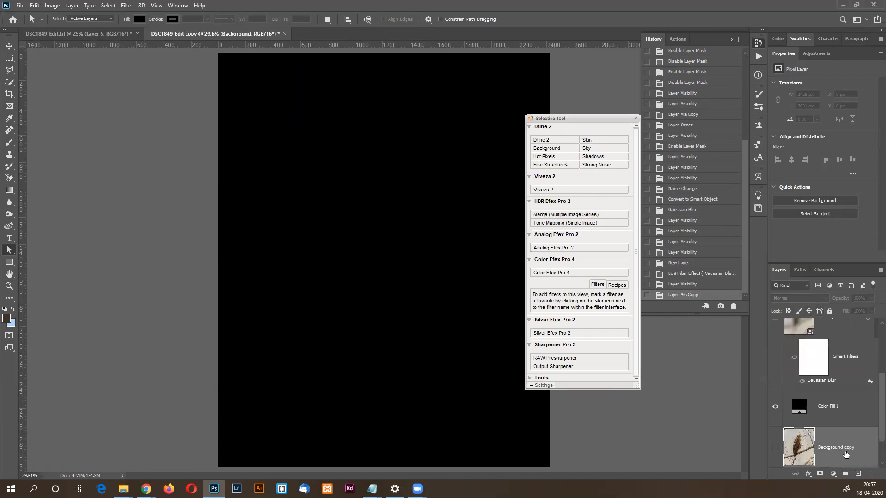
Move the duplicated layer directly above blur bg, make it visible and rename it blur bg 2.
{"action": "scroll", "coordinate": [831, 425], "scroll_direction": "up", "scroll_amount": 4}
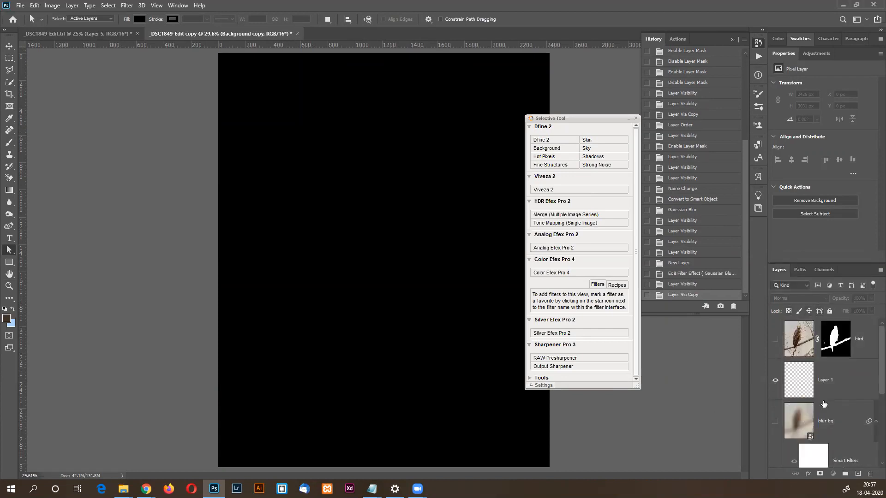
{"action": "left_click_drag", "start_coordinate": [825, 404], "coordinate": [824, 405]}
{"action": "left_click", "coordinate": [775, 422]}
{"action": "double_click", "coordinate": [837, 420]}
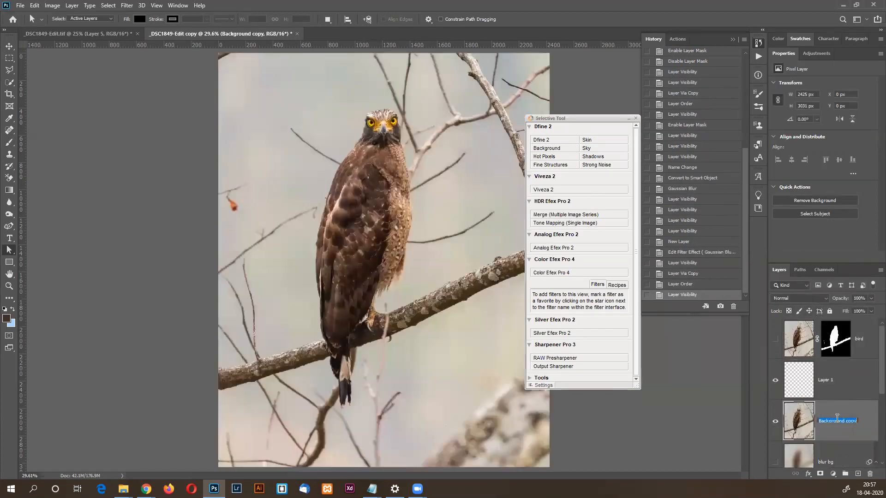
{"action": "type", "text": "blur bg 2"}
{"action": "key", "text": "Return"}
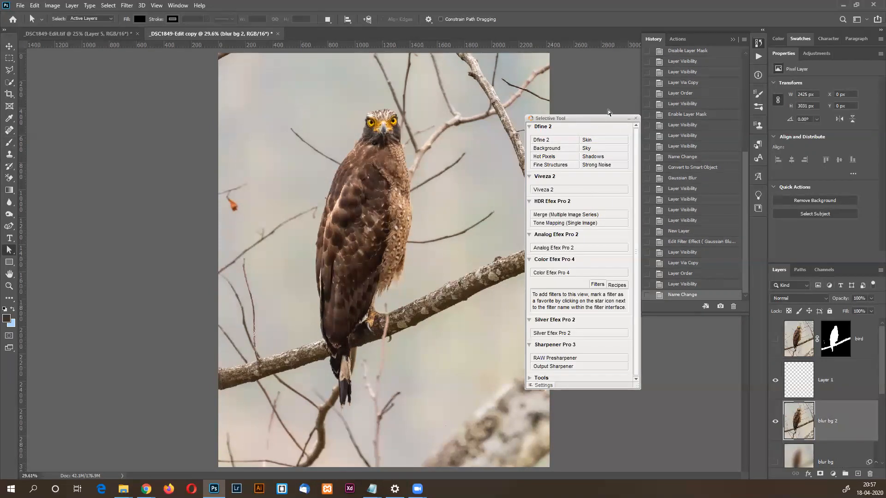
Close the floating Selective Tool window and apply a Gaussian Blur of 141.7 pixels directly to blur bg 2.
{"action": "left_click", "coordinate": [636, 118]}
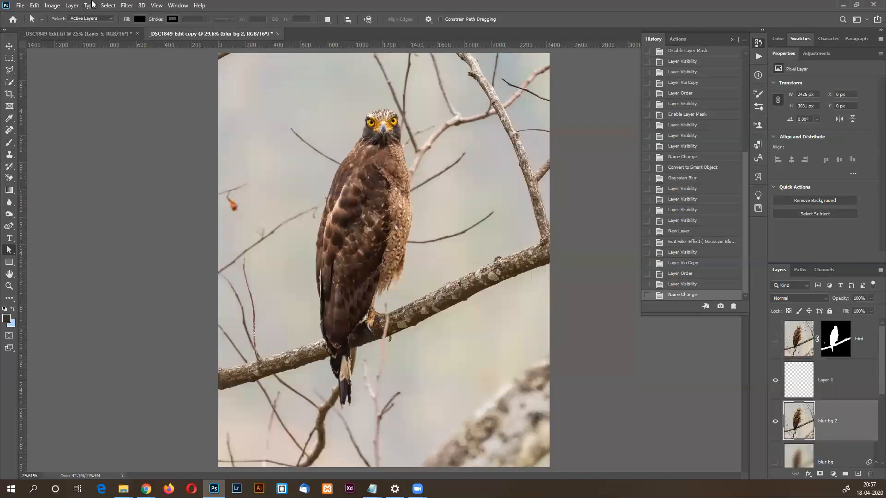
{"action": "left_click", "coordinate": [127, 5]}
{"action": "mouse_move", "coordinate": [161, 110]}
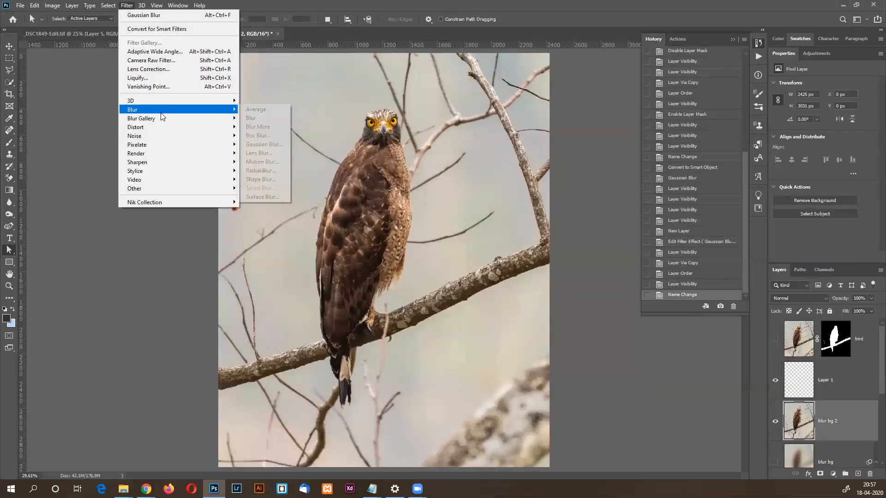
{"action": "left_click", "coordinate": [272, 146]}
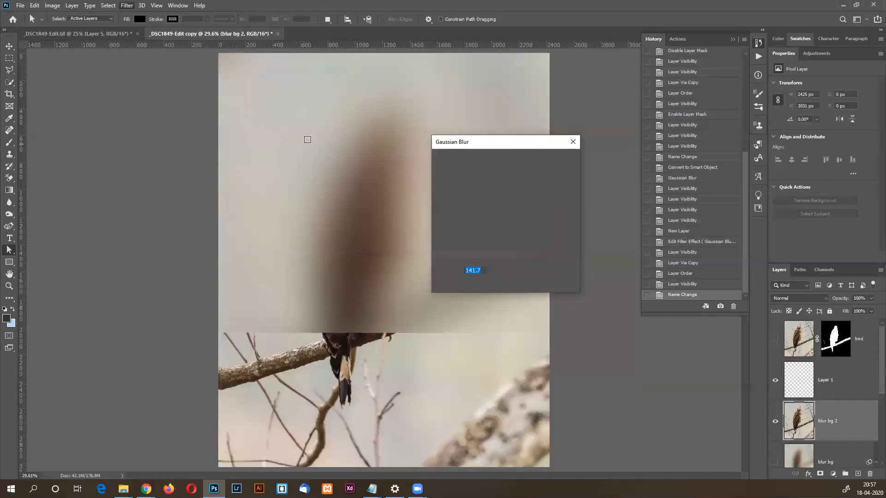
{"action": "left_click", "coordinate": [566, 160]}
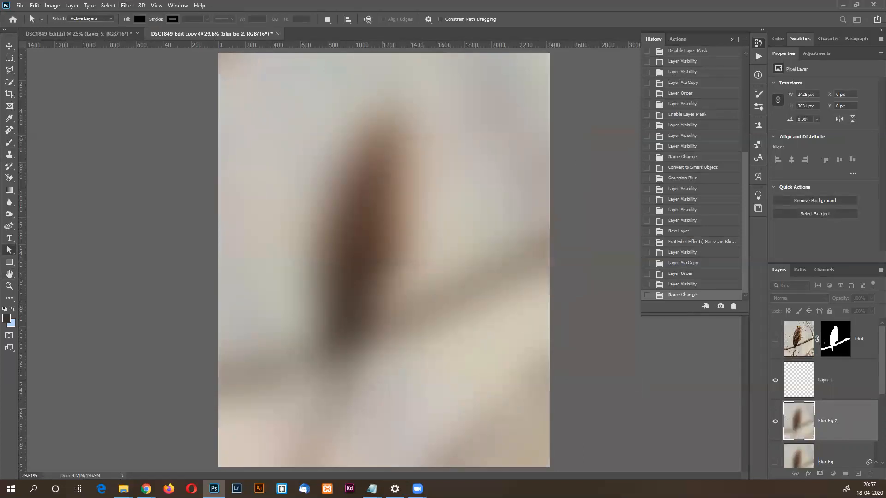
Make room for the full layer stack and toggle blur bg 2 and blur bg to compare the two blurred layers.
{"action": "scroll", "coordinate": [871, 365], "scroll_direction": "down", "scroll_amount": 2}
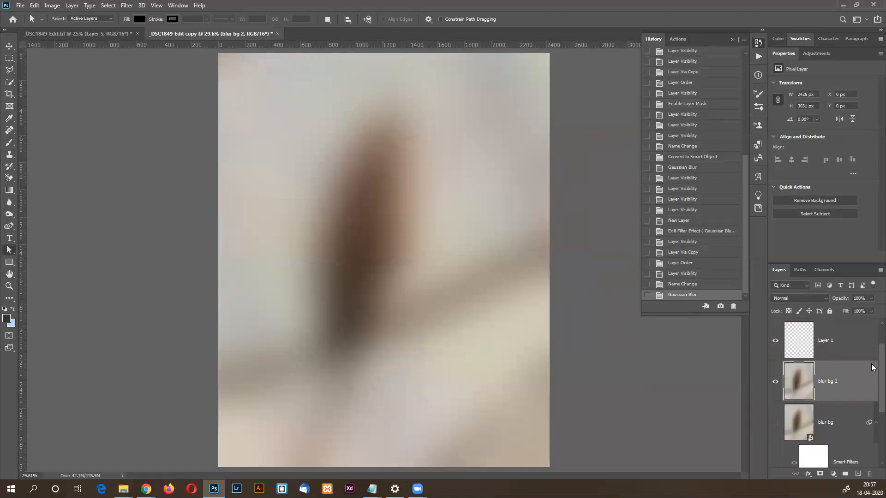
{"action": "double_click", "coordinate": [784, 54]}
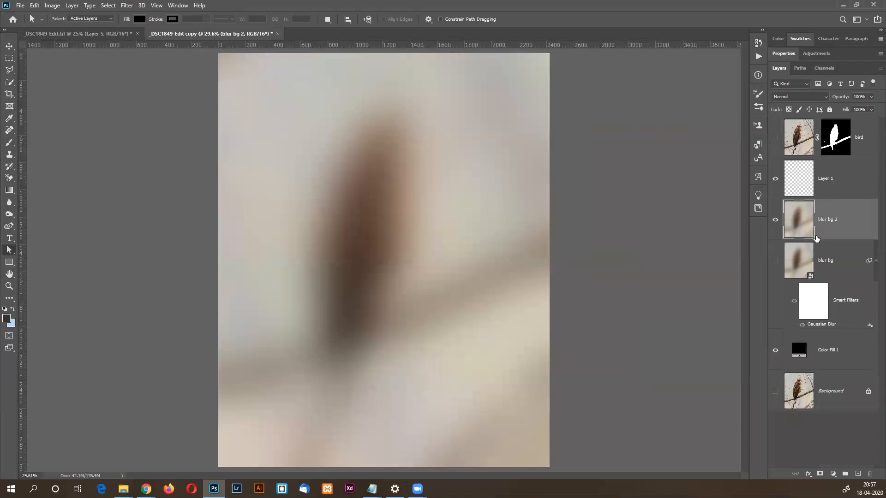
{"action": "left_click", "coordinate": [775, 222]}
{"action": "left_click", "coordinate": [775, 223]}
{"action": "left_click", "coordinate": [776, 261]}
{"action": "left_click", "coordinate": [775, 261]}
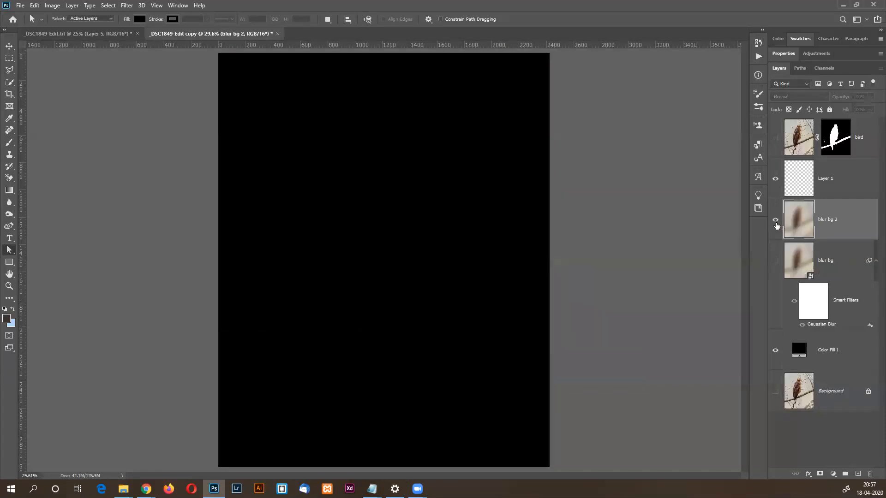
{"action": "left_click", "coordinate": [776, 223]}
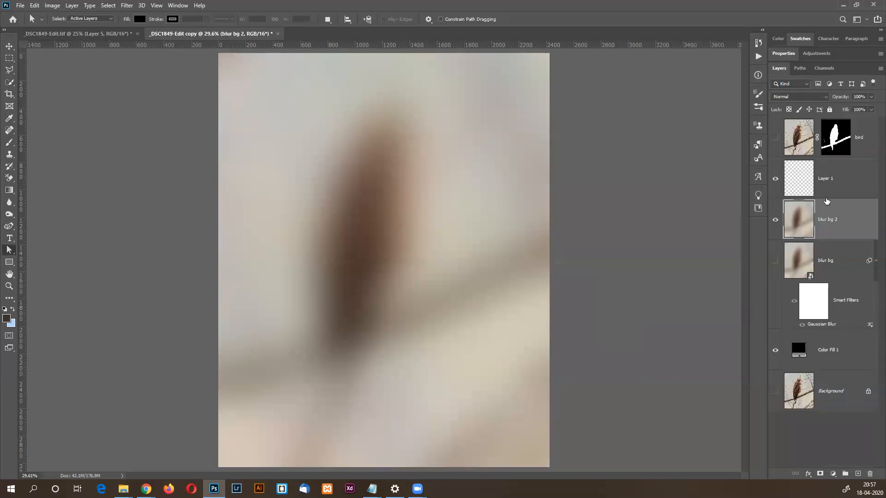
Step back through the recorded history states to the Gaussian Blur on blur bg 2 and review the earlier states.
{"action": "left_click", "coordinate": [758, 43]}
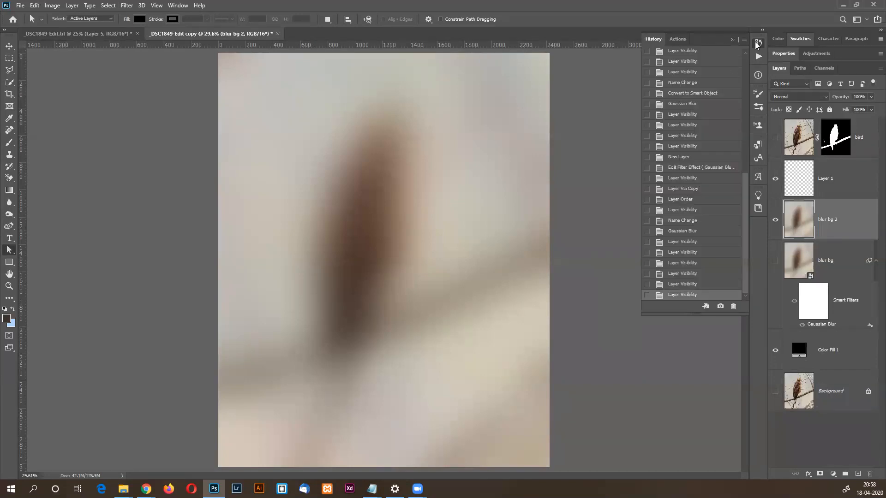
{"action": "left_click", "coordinate": [684, 286]}
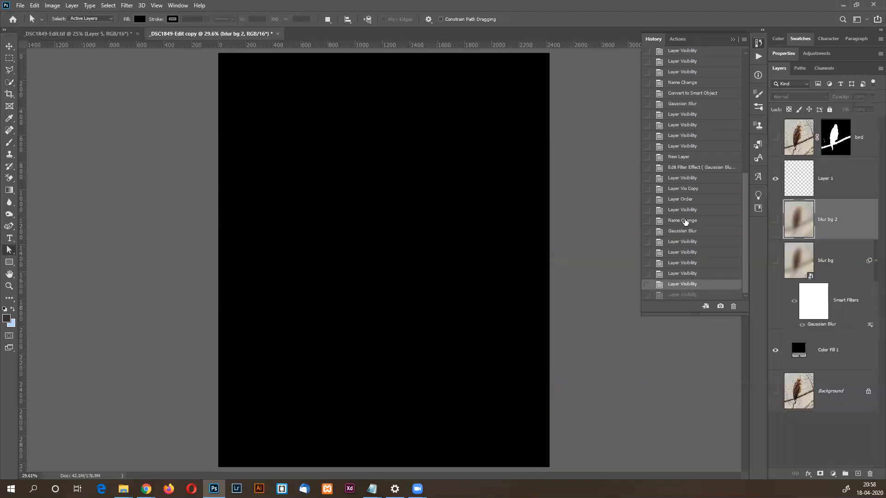
{"action": "left_click", "coordinate": [686, 221]}
{"action": "left_click", "coordinate": [686, 232]}
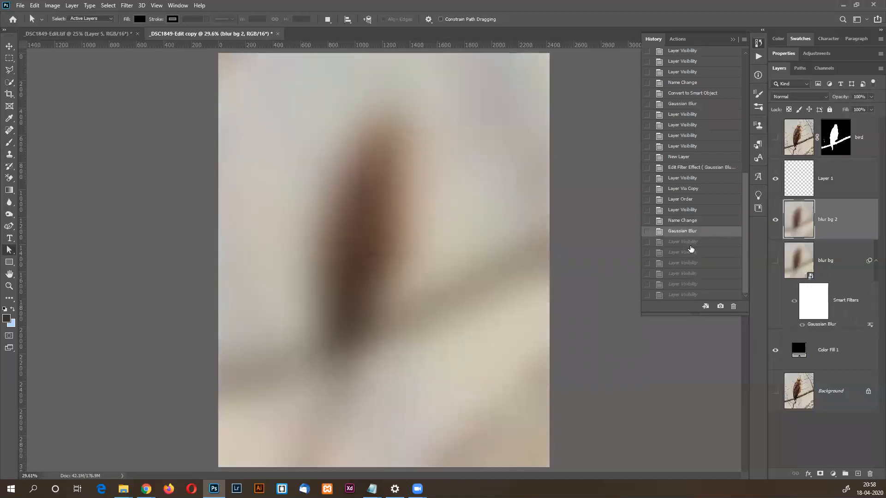
{"action": "left_click", "coordinate": [688, 242]}
{"action": "left_click", "coordinate": [691, 232]}
{"action": "left_click_drag", "start_coordinate": [744, 197], "coordinate": [744, 55]}
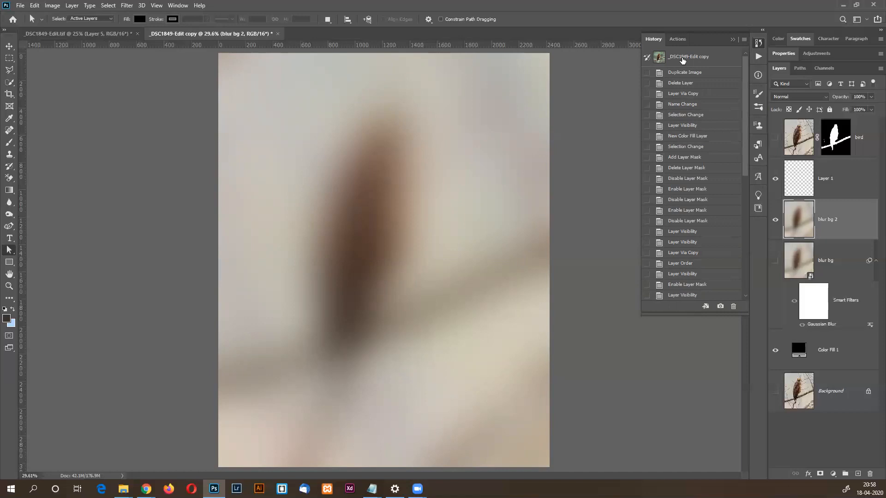
{"action": "left_click_drag", "start_coordinate": [745, 170], "coordinate": [747, 131]}
Hide blur bg 2, then show and select the blur bg smart object.
{"action": "left_click", "coordinate": [776, 220]}
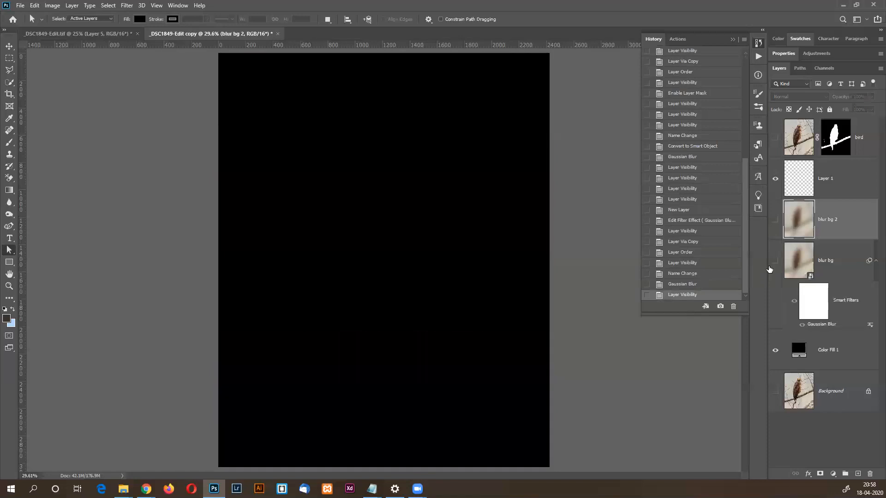
{"action": "left_click", "coordinate": [774, 262]}
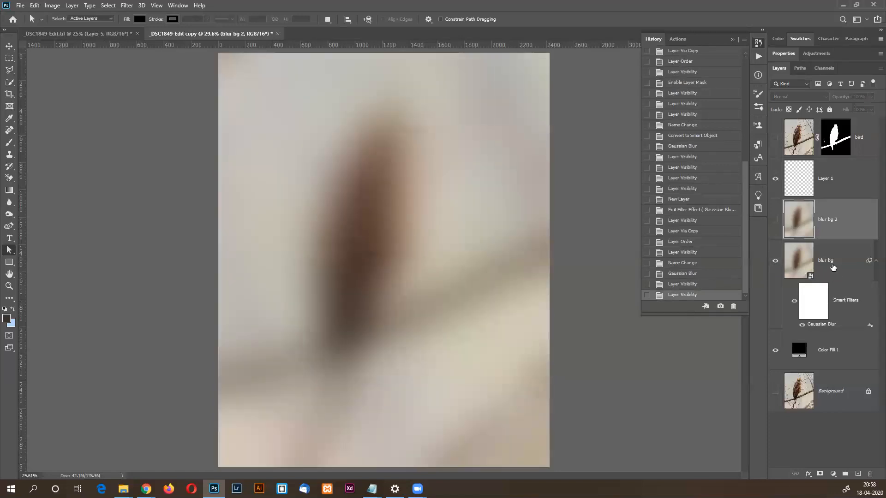
{"action": "left_click", "coordinate": [834, 277]}
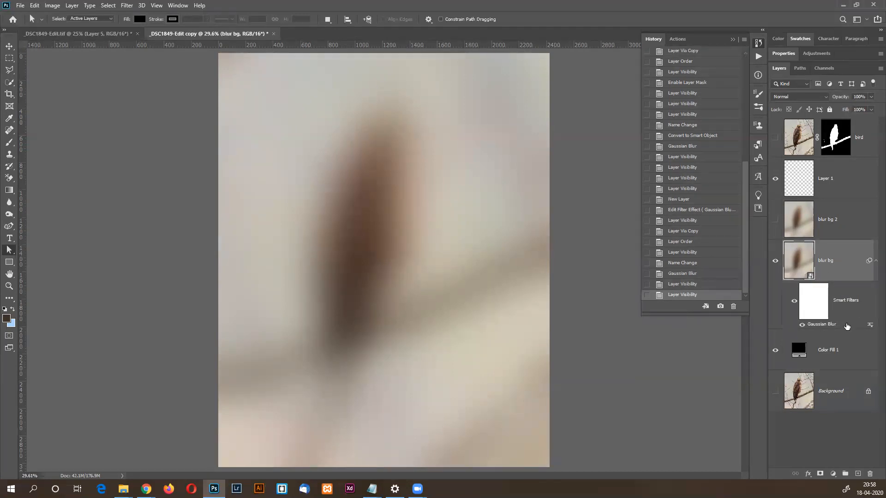
{"action": "right_click", "coordinate": [849, 306]}
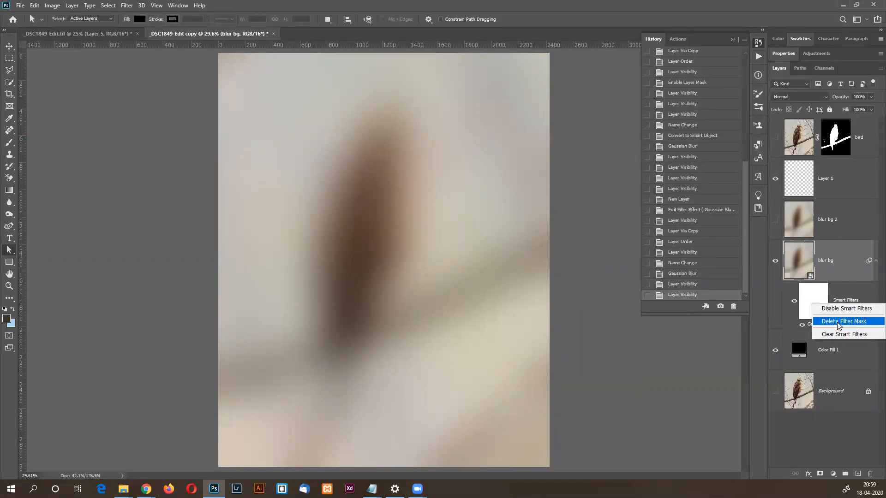
{"action": "left_click", "coordinate": [840, 323]}
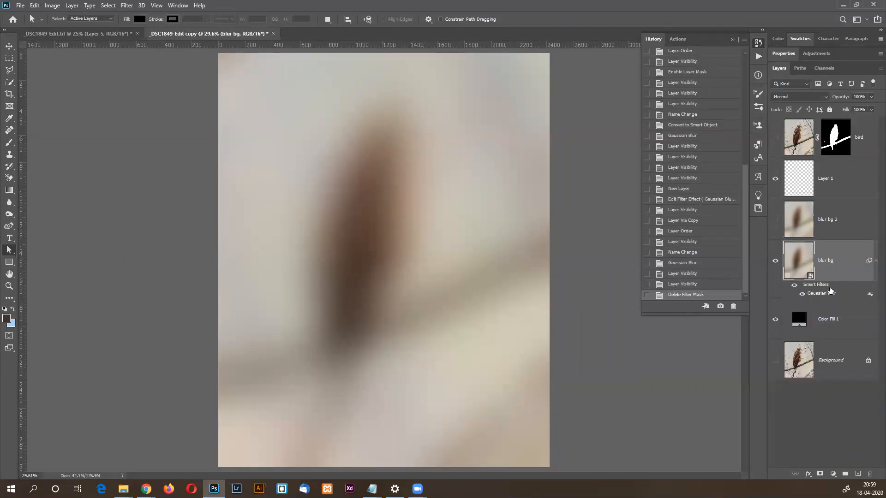
{"action": "key", "text": "ctrl+z"}
Clear all smart filters from blur bg, then select blur bg 2 and make it visible.
{"action": "right_click", "coordinate": [850, 306]}
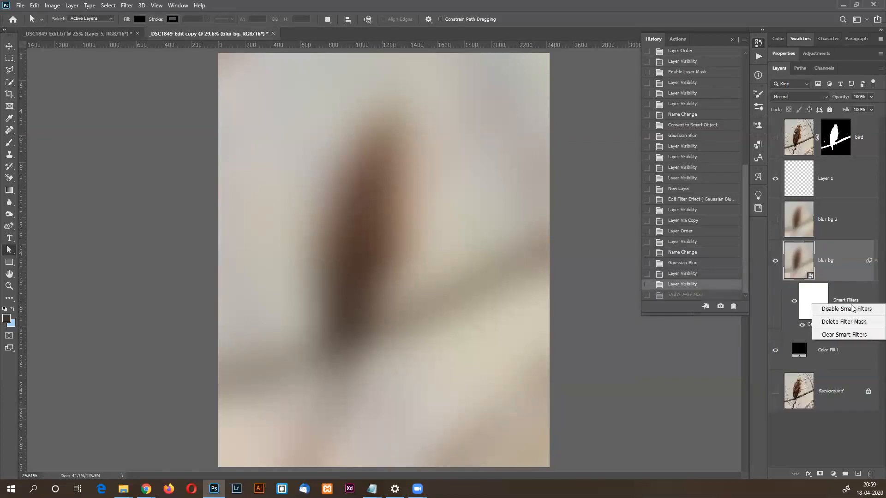
{"action": "left_click", "coordinate": [840, 335]}
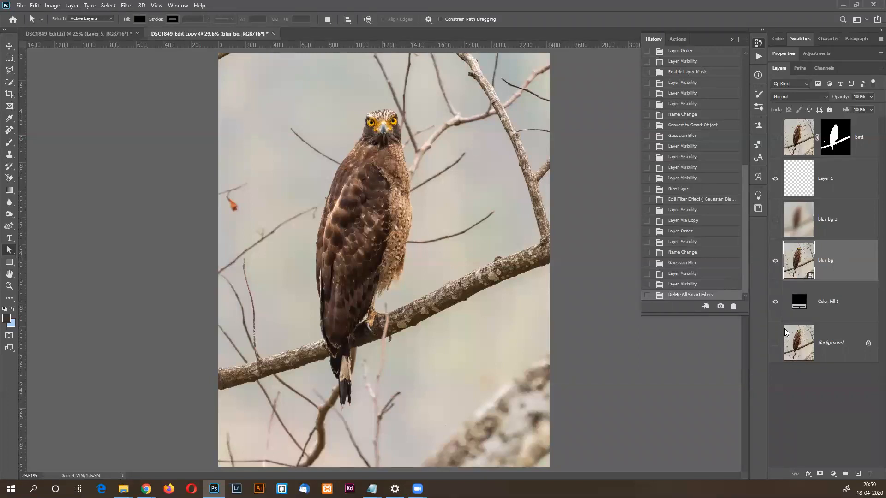
{"action": "left_click", "coordinate": [785, 225]}
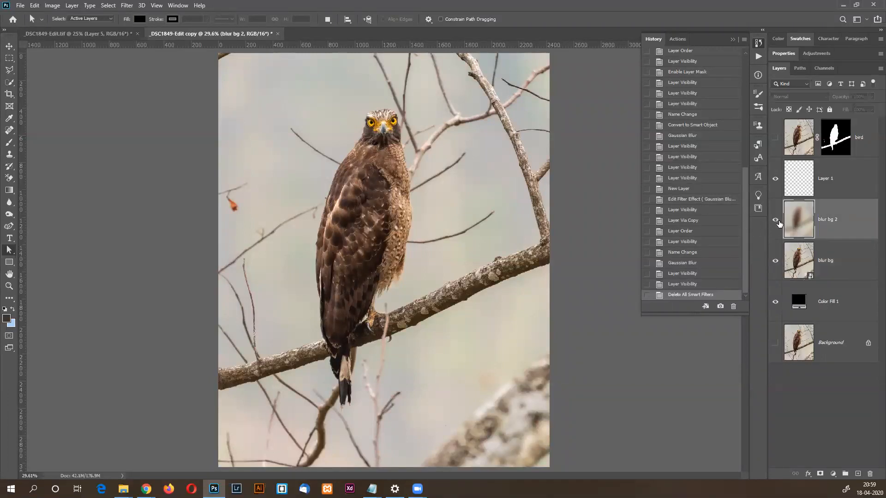
Show blur bg 2, then step back in the history to the Layer Visibility state just before the smart filters were deleted.
{"action": "left_click", "coordinate": [776, 220]}
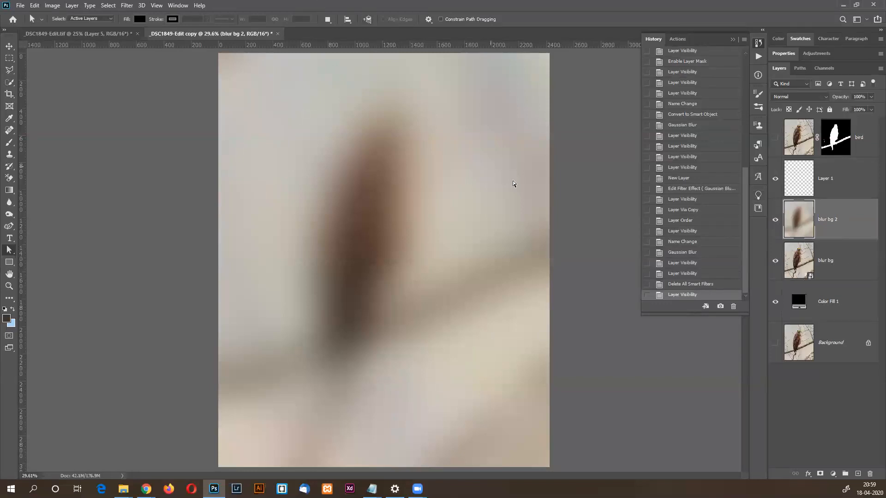
{"action": "left_click", "coordinate": [689, 224]}
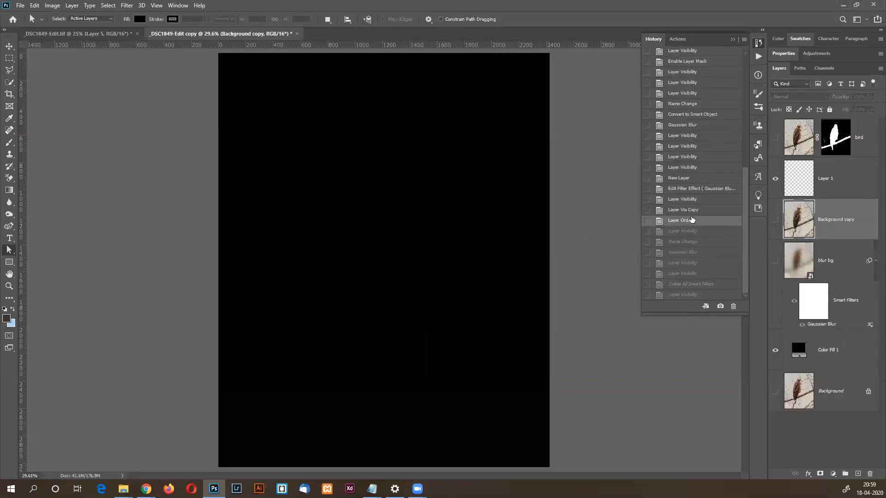
{"action": "left_click", "coordinate": [683, 273]}
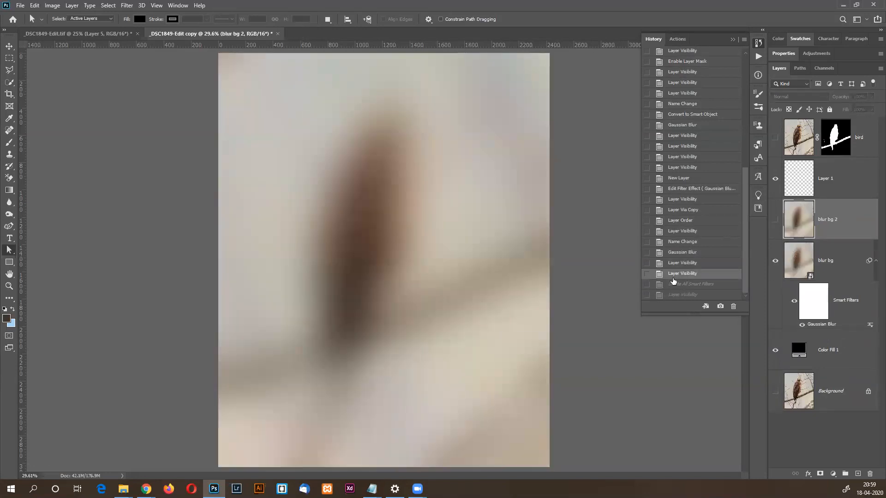
Delete the blur bg 2 layer, keeping the blur bg smart object.
{"action": "left_click", "coordinate": [825, 390]}
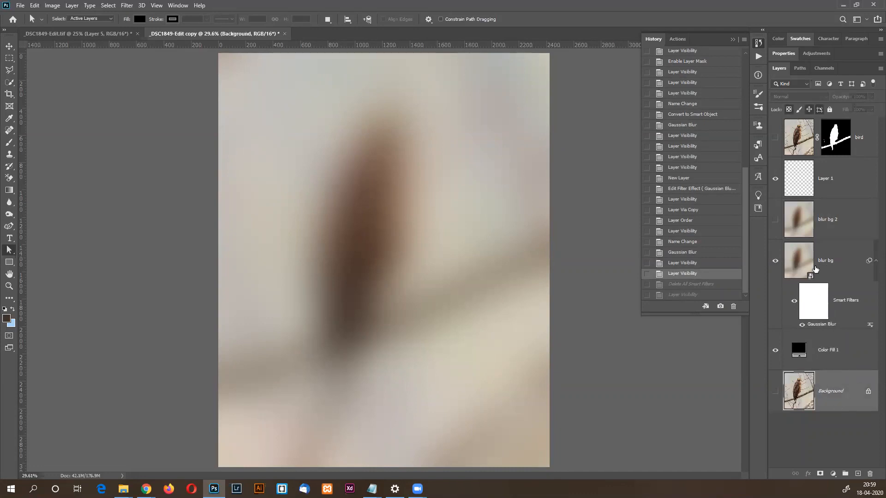
{"action": "left_click", "coordinate": [858, 224]}
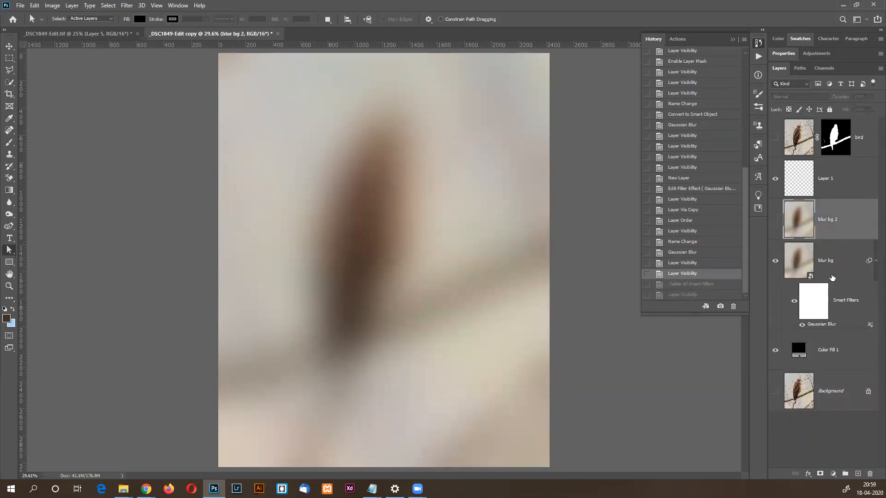
{"action": "key", "text": "Delete"}
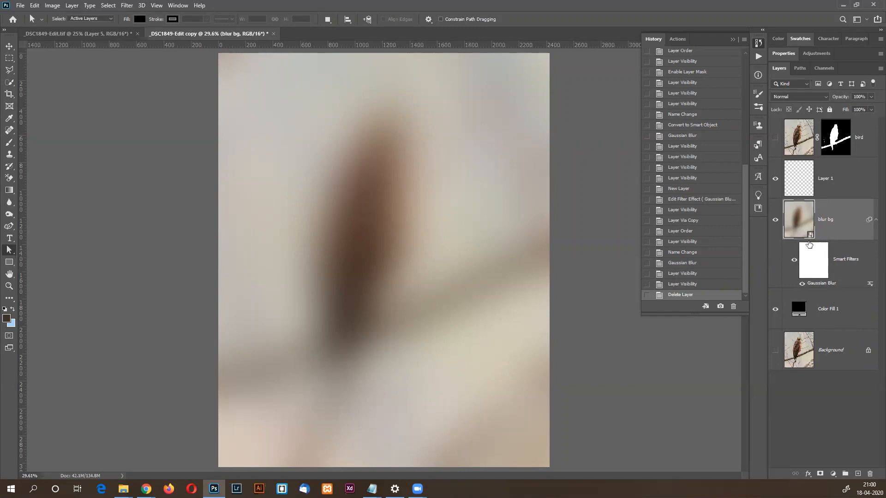
Toggle the smart filters on blur bg off and on, then open its smart object contents and compare them with the parent document.
{"action": "left_click", "coordinate": [794, 259]}
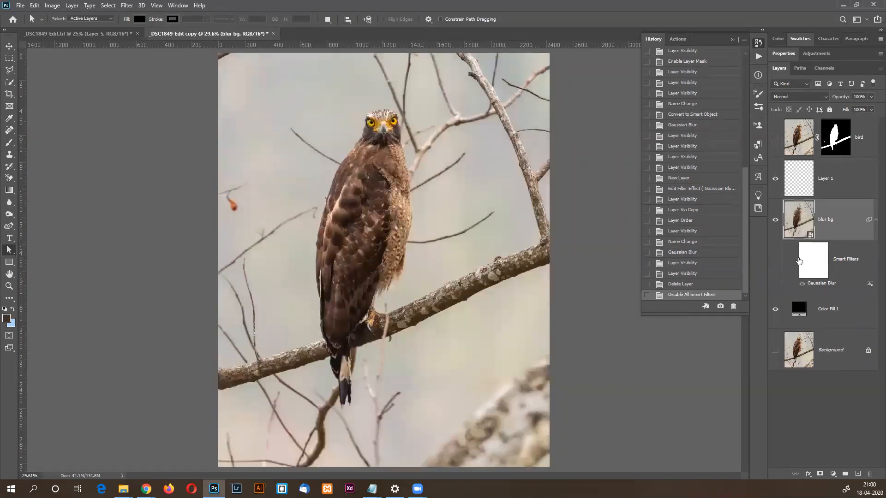
{"action": "left_click", "coordinate": [794, 261]}
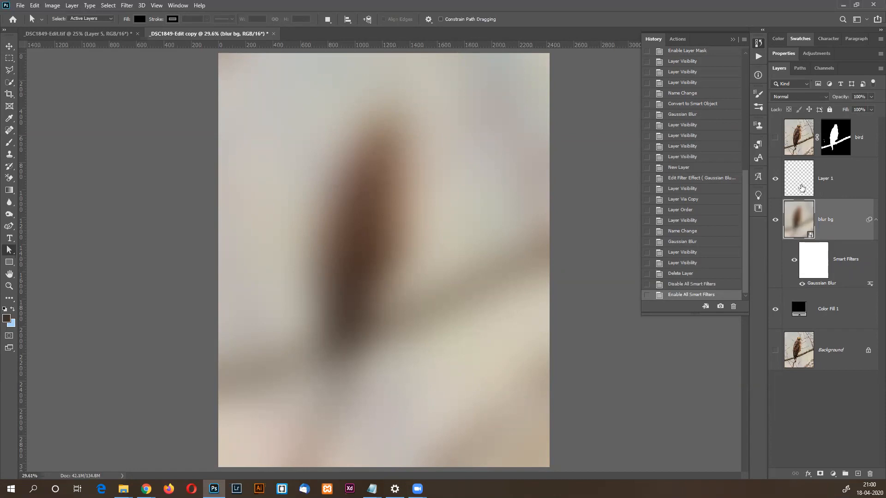
{"action": "double_click", "coordinate": [810, 236]}
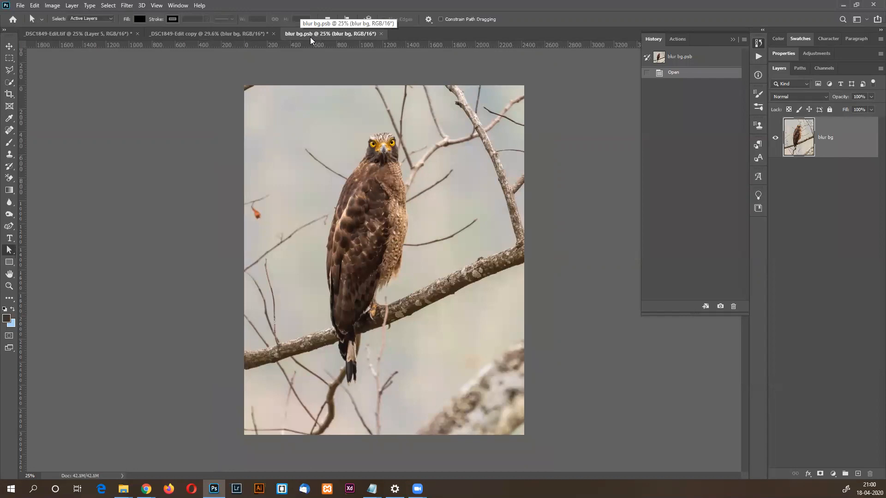
{"action": "left_click", "coordinate": [221, 32]}
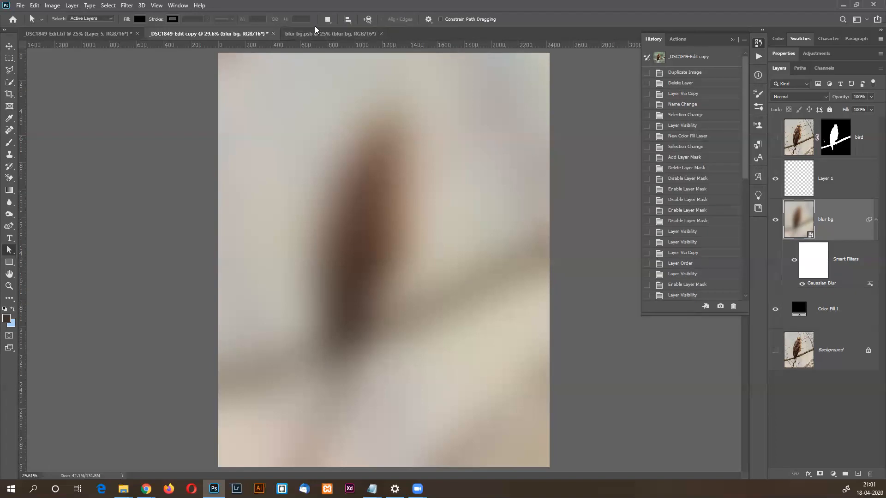
{"action": "left_click", "coordinate": [329, 34]}
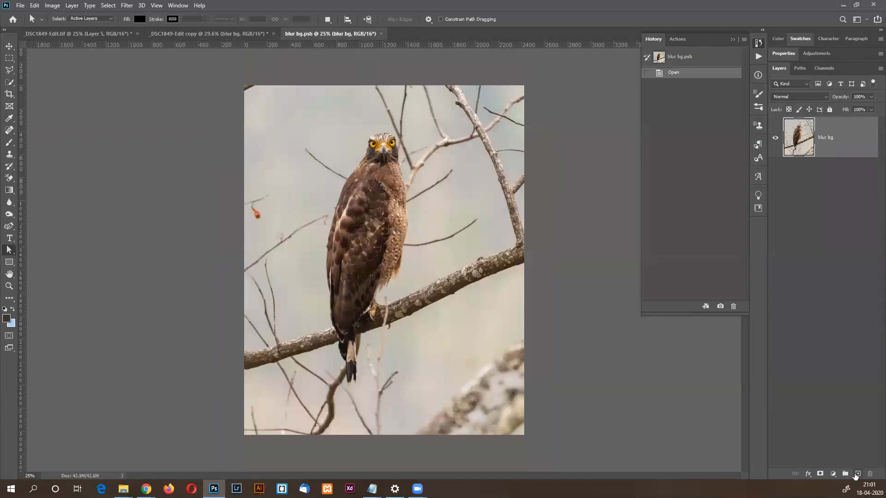
Add a new layer in blur bg.psb and paint dark brown strokes over the bird with an enlarged Soft Round brush at 100% opacity.
{"action": "left_click", "coordinate": [858, 474]}
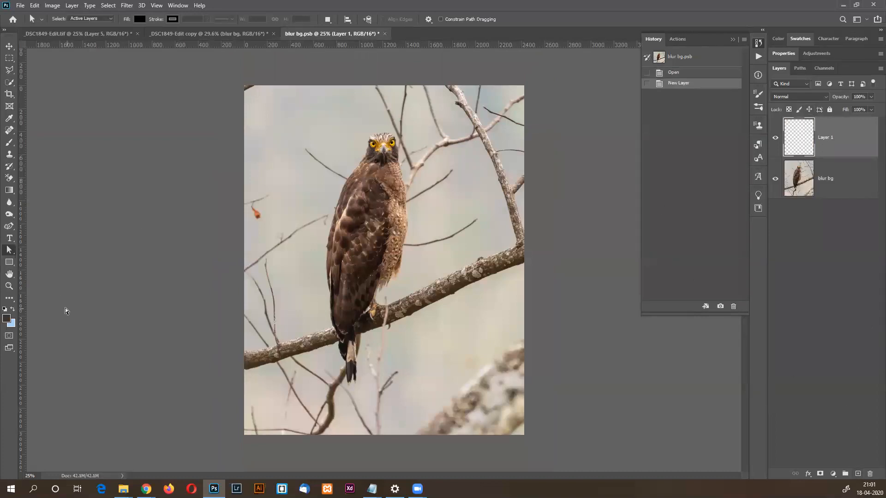
{"action": "left_click", "coordinate": [9, 142]}
{"action": "left_click", "coordinate": [67, 19]}
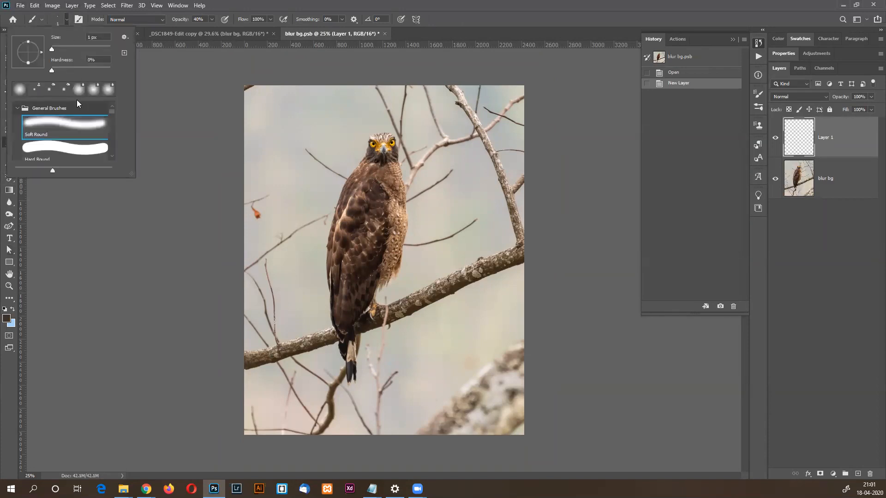
{"action": "left_click_drag", "start_coordinate": [65, 49], "coordinate": [101, 49]}
{"action": "mouse_move", "coordinate": [447, 184]}
{"action": "left_mouse_down"}
{"action": "mouse_move", "coordinate": [337, 184]}
{"action": "mouse_move", "coordinate": [390, 141]}
{"action": "mouse_move", "coordinate": [247, 227]}
{"action": "left_mouse_up"}
{"action": "mouse_move", "coordinate": [210, 19]}
{"action": "left_mouse_down"}
{"action": "mouse_move", "coordinate": [328, 47]}
{"action": "mouse_move", "coordinate": [342, 184]}
{"action": "mouse_move", "coordinate": [397, 148]}
{"action": "mouse_move", "coordinate": [295, 191]}
{"action": "mouse_move", "coordinate": [374, 279]}
{"action": "mouse_move", "coordinate": [328, 318]}
{"action": "left_mouse_up"}
{"action": "key", "text": "ctrl+z"}
{"action": "mouse_move", "coordinate": [330, 290]}
{"action": "left_mouse_down"}
{"action": "mouse_move", "coordinate": [410, 250]}
{"action": "mouse_move", "coordinate": [412, 231]}
{"action": "left_mouse_up"}
{"action": "left_click_drag", "start_coordinate": [309, 295], "coordinate": [290, 322]}
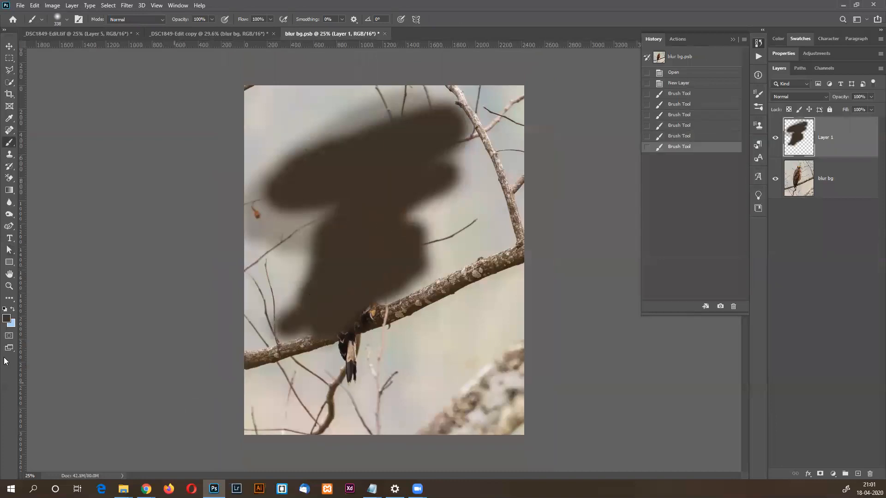
Set the foreground colour to orange, paint a vertical stroke along the left side of the smart object's image, and save it.
{"action": "left_click", "coordinate": [7, 318]}
{"action": "left_click", "coordinate": [192, 242]}
{"action": "left_click", "coordinate": [270, 235]}
{"action": "left_click_drag", "start_coordinate": [276, 152], "coordinate": [272, 270]}
{"action": "mouse_move", "coordinate": [275, 122]}
{"action": "left_mouse_down"}
{"action": "mouse_move", "coordinate": [278, 218]}
{"action": "mouse_move", "coordinate": [299, 157]}
{"action": "left_mouse_up"}
{"action": "key", "text": "ctrl+s"}
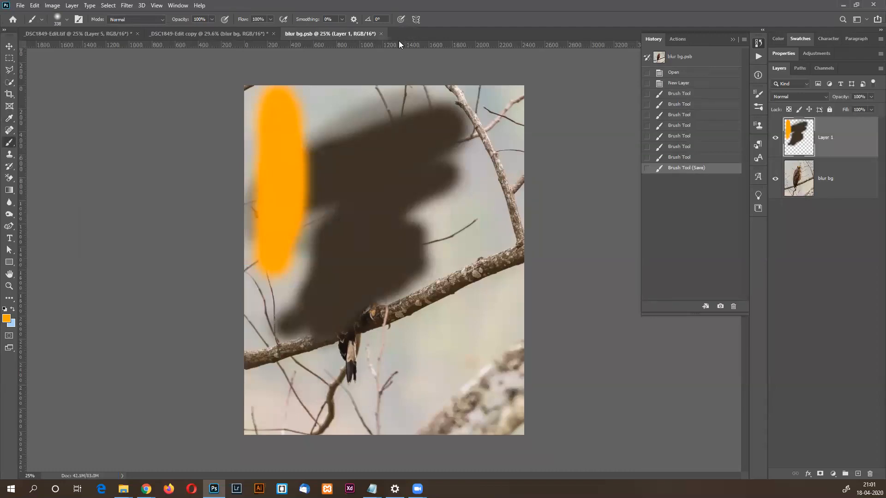
Check the updated blur in the parent document, then delete the painted layer from blur bg.psb, save it and close it.
{"action": "left_click", "coordinate": [230, 33]}
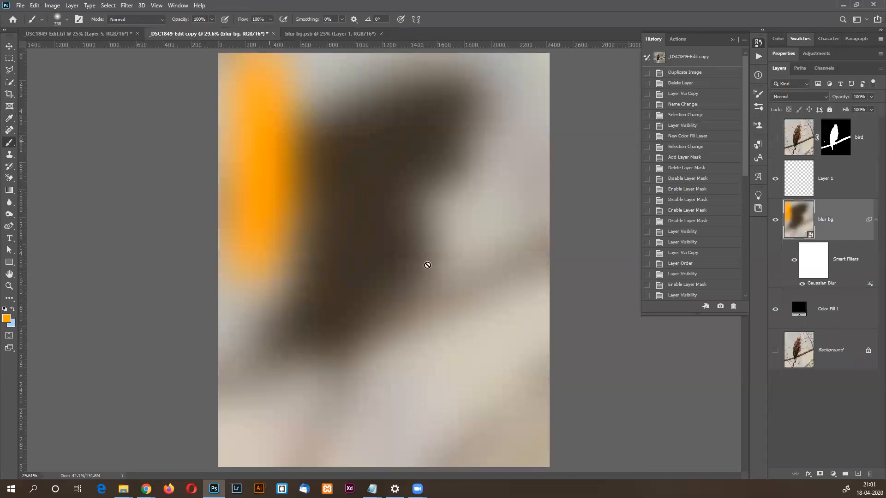
{"action": "left_click", "coordinate": [334, 33]}
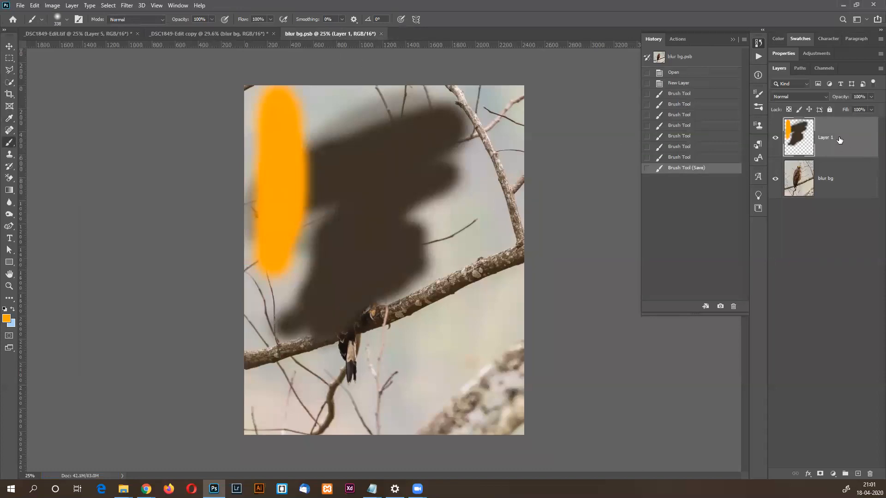
{"action": "key", "text": "Delete"}
{"action": "key", "text": "ctrl+s"}
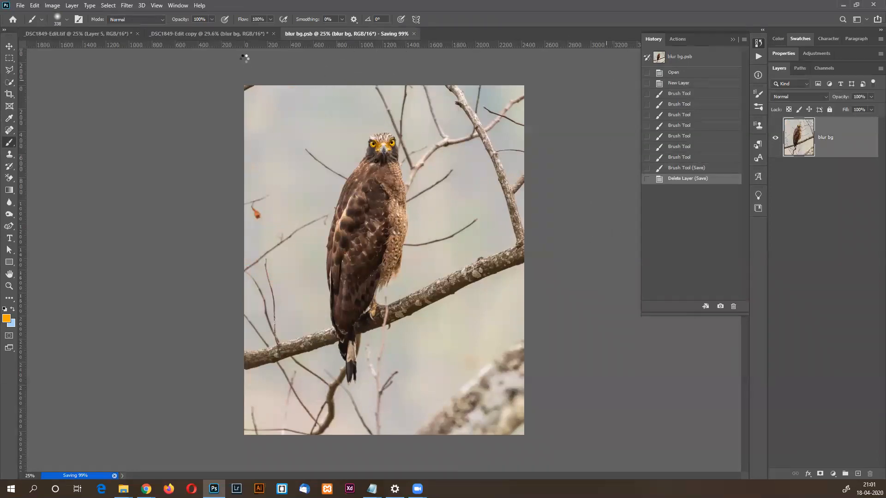
{"action": "left_click", "coordinate": [232, 33]}
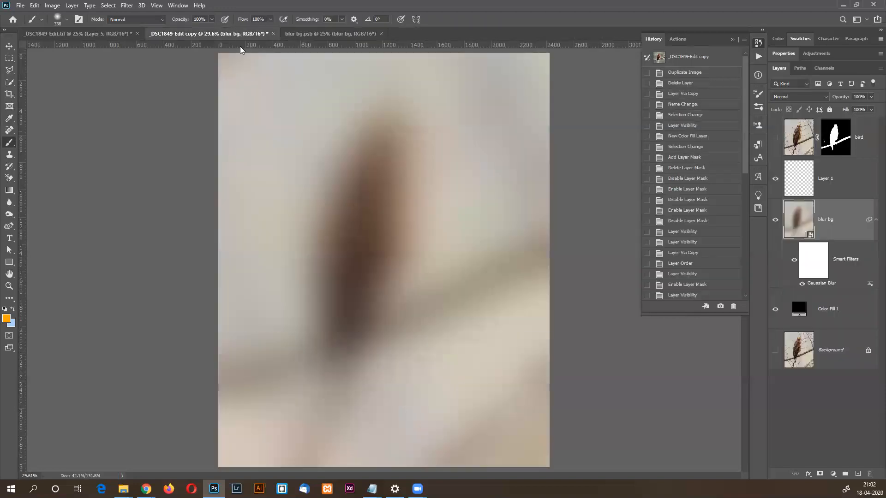
{"action": "left_click", "coordinate": [382, 34]}
Show the masked bird layer and toggle blur bg off and on to compare the backgrounds.
{"action": "left_click", "coordinate": [775, 137]}
{"action": "left_click", "coordinate": [775, 220]}
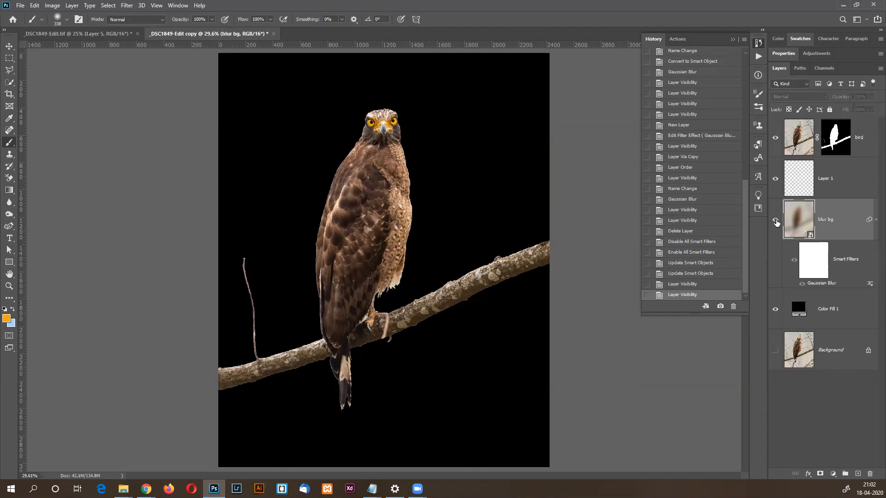
{"action": "left_click", "coordinate": [776, 222]}
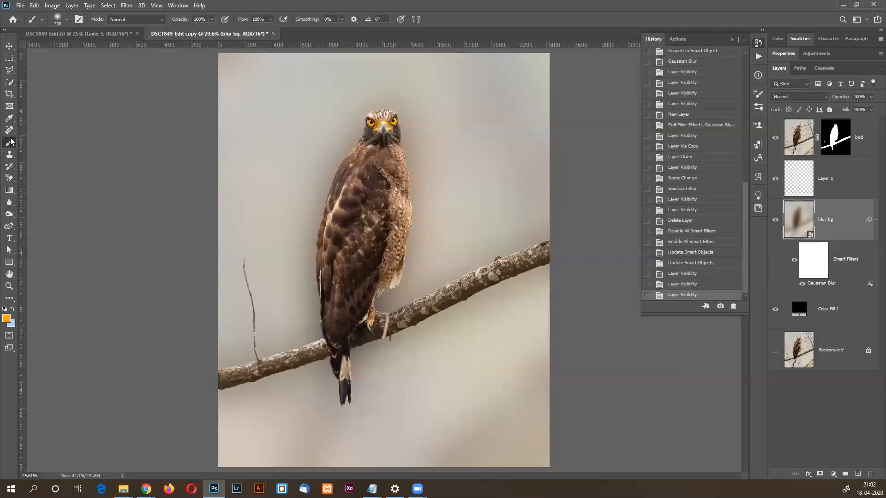
Set the brush flow and opacity to 49% and the brush size to 290 px.
{"action": "left_click", "coordinate": [269, 20]}
{"action": "left_click_drag", "start_coordinate": [249, 29], "coordinate": [247, 28]}
{"action": "left_click", "coordinate": [210, 19]}
{"action": "left_click_drag", "start_coordinate": [191, 30], "coordinate": [189, 29]}
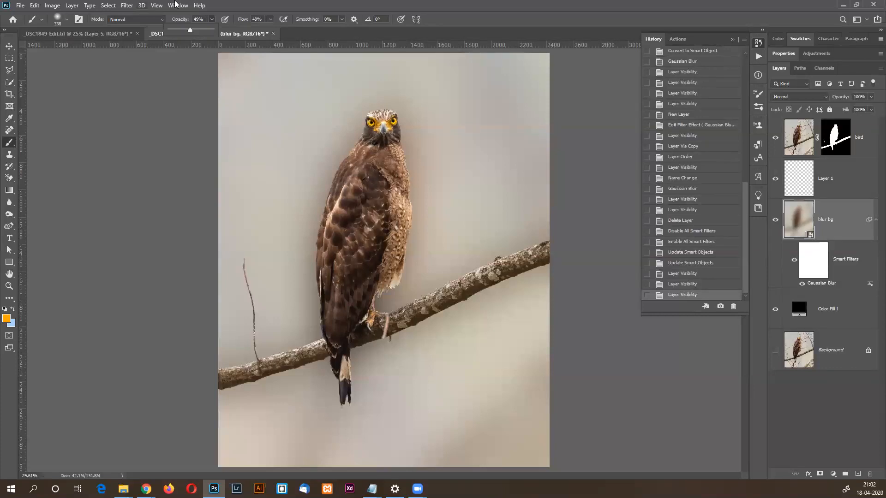
{"action": "left_click", "coordinate": [253, 2]}
{"action": "left_click", "coordinate": [67, 20]}
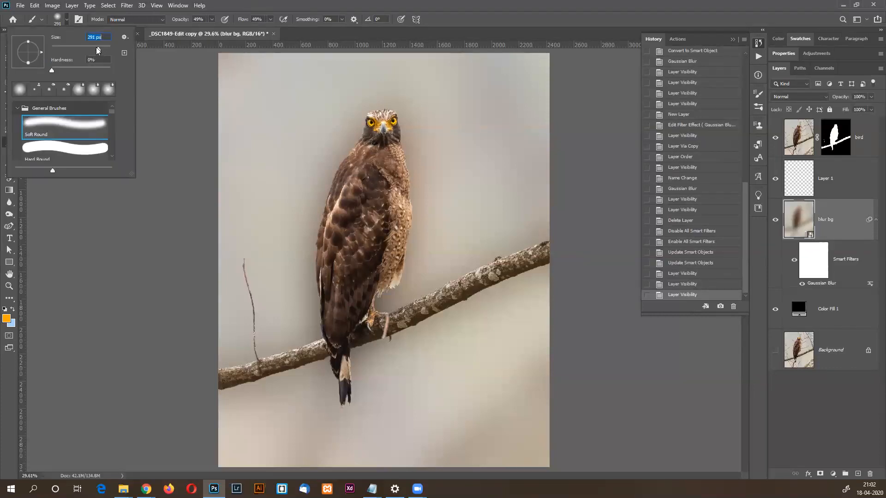
{"action": "left_click", "coordinate": [268, 5]}
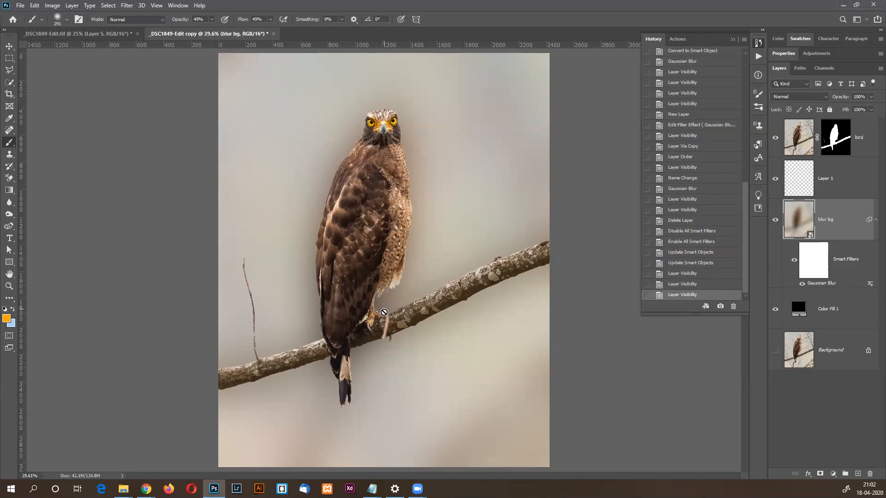
{"action": "key", "text": "bracketleft"}
Rename the empty Layer 1 between bird and blur bg as new bg.
{"action": "left_click", "coordinate": [823, 181]}
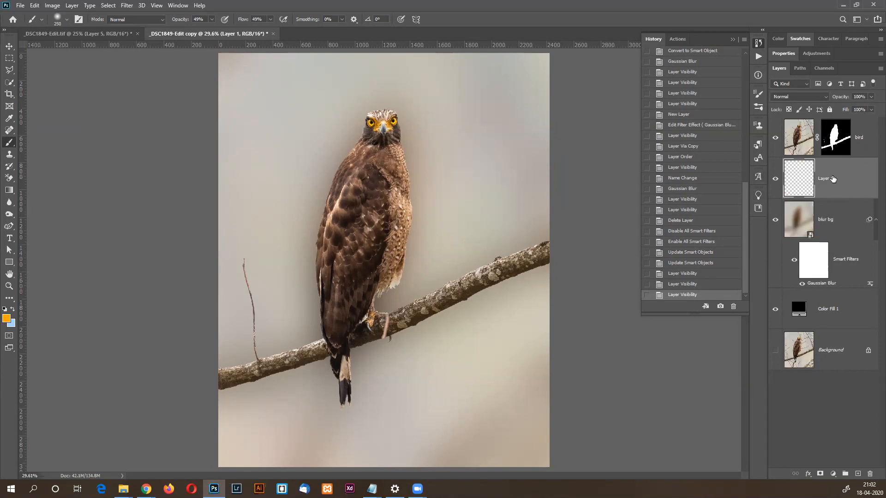
{"action": "left_click", "coordinate": [799, 229]}
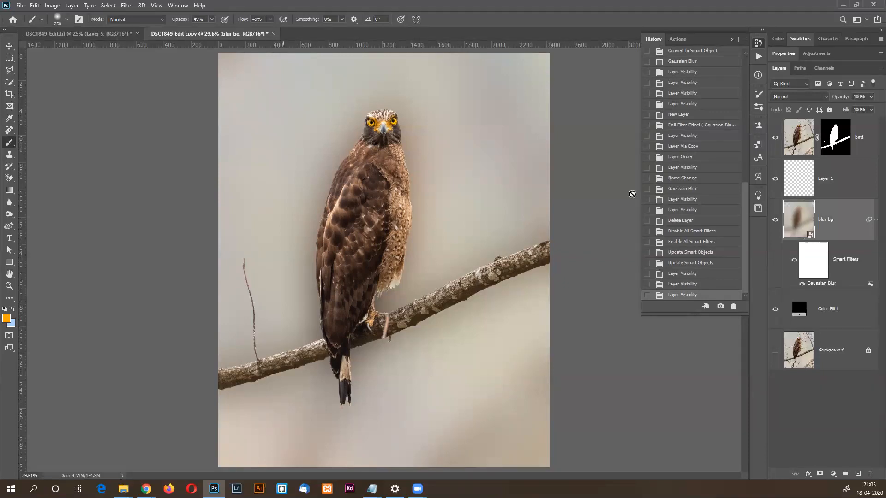
{"action": "left_click", "coordinate": [774, 179]}
{"action": "double_click", "coordinate": [826, 181]}
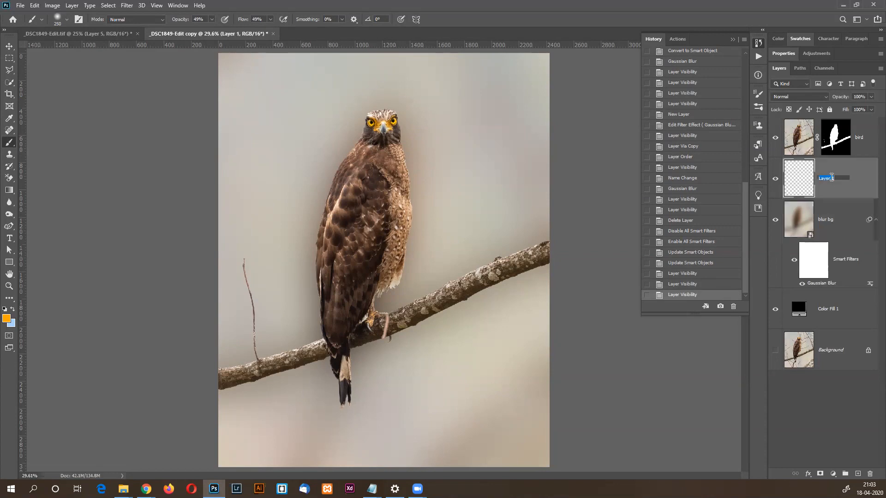
{"action": "type", "text": "nre bg"}
{"action": "key", "text": "Return"}
{"action": "double_click", "coordinate": [823, 179]}
{"action": "type", "text": "new"}
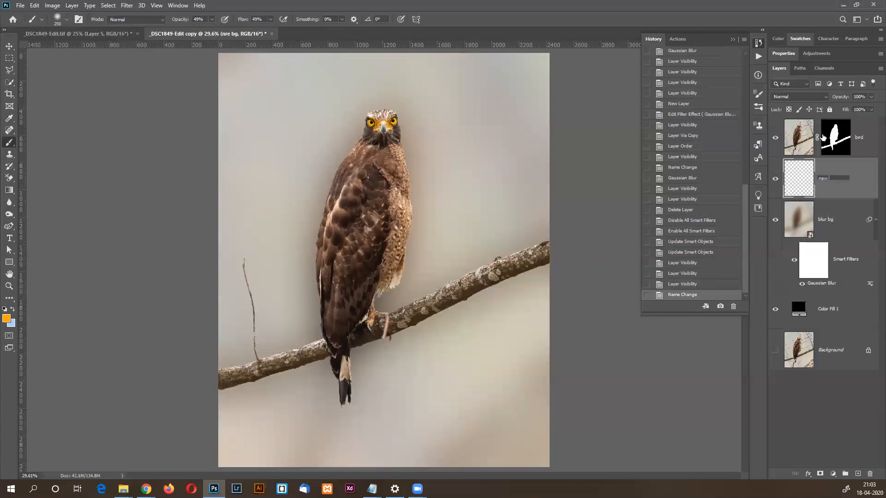
{"action": "type", "text": " bg"}
{"action": "key", "text": "Return"}
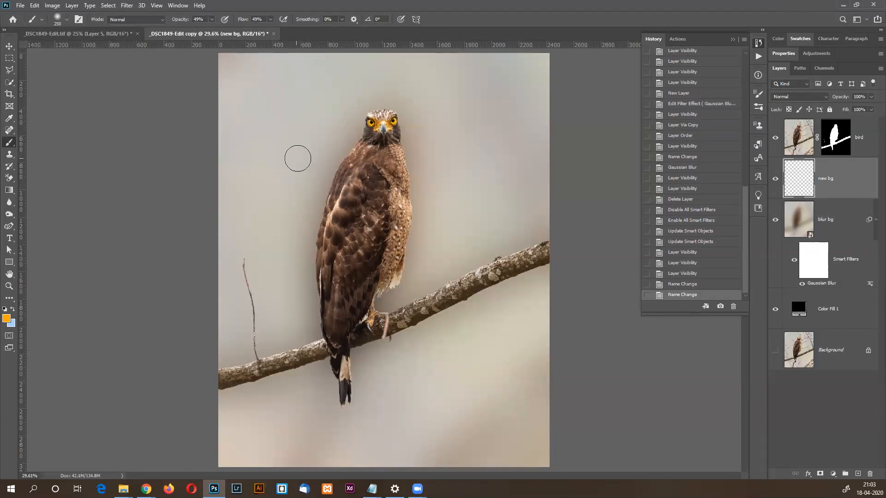
Try smaller and larger brush sizes over the canvas, ending with a 1000 px brush.
{"action": "key", "text": "bracketright"}
{"action": "key", "text": "bracketright"}
{"action": "key", "text": "bracketright"}
{"action": "key", "text": "bracketright"}
{"action": "key", "text": "bracketright"}
{"action": "key", "text": "bracketright"}
{"action": "key", "text": "bracketleft"}
{"action": "key", "text": "bracketleft"}
{"action": "key", "text": "bracketleft"}
{"action": "key", "text": "bracketleft"}
{"action": "key", "text": "bracketleft"}
{"action": "key", "text": "bracketleft"}
{"action": "key", "text": "bracketleft"}
{"action": "key", "text": "bracketleft"}
{"action": "key", "text": "bracketleft"}
{"action": "key", "text": "bracketleft"}
{"action": "key", "text": "bracketleft"}
{"action": "key", "text": "bracketleft"}
{"action": "key", "text": "bracketleft"}
{"action": "key", "text": "bracketleft"}
{"action": "key", "text": "bracketleft"}
{"action": "key", "text": "bracketright"}
{"action": "key", "text": "bracketright"}
{"action": "key", "text": "bracketright"}
{"action": "key", "text": "bracketright"}
{"action": "key", "text": "bracketright"}
{"action": "key", "text": "bracketright"}
{"action": "key", "text": "bracketright"}
{"action": "key", "text": "bracketright"}
{"action": "key", "text": "bracketright"}
{"action": "key", "text": "bracketright"}
Try different brush opacity values, ending at 83%.
{"action": "key", "text": "5"}
{"action": "key", "text": "0"}
{"action": "key", "text": "0"}
{"action": "key", "text": "5"}
{"action": "mouse_move", "coordinate": [193, 18]}
{"action": "left_mouse_down"}
{"action": "mouse_move", "coordinate": [203, 18]}
{"action": "mouse_move", "coordinate": [186, 23]}
{"action": "left_mouse_up"}
{"action": "left_click", "coordinate": [205, 73]}
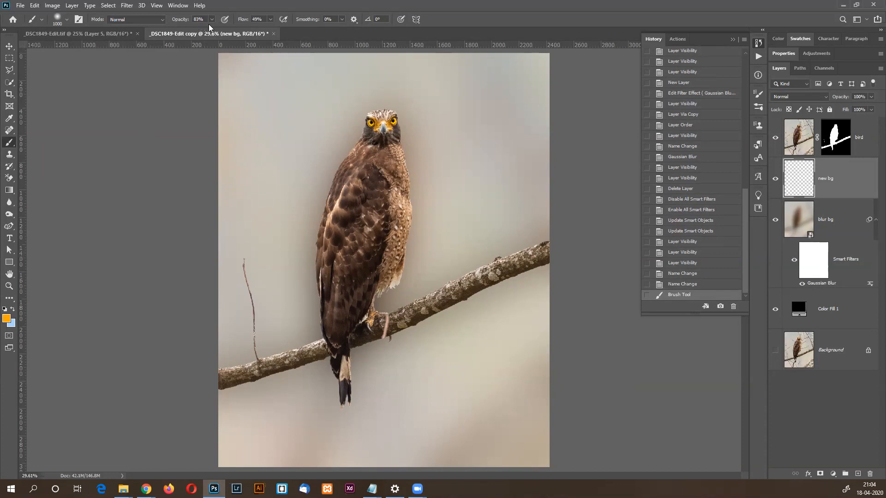
Set the brush opacity to 100% and flow to 10%, then paint a soft vertical orange stroke on new bg along the bird's left side.
{"action": "key", "text": "4"}
{"action": "left_click", "coordinate": [271, 19]}
{"action": "left_click_drag", "start_coordinate": [265, 29], "coordinate": [265, 29]}
{"action": "left_click", "coordinate": [270, 2]}
{"action": "left_click_drag", "start_coordinate": [311, 113], "coordinate": [317, 370]}
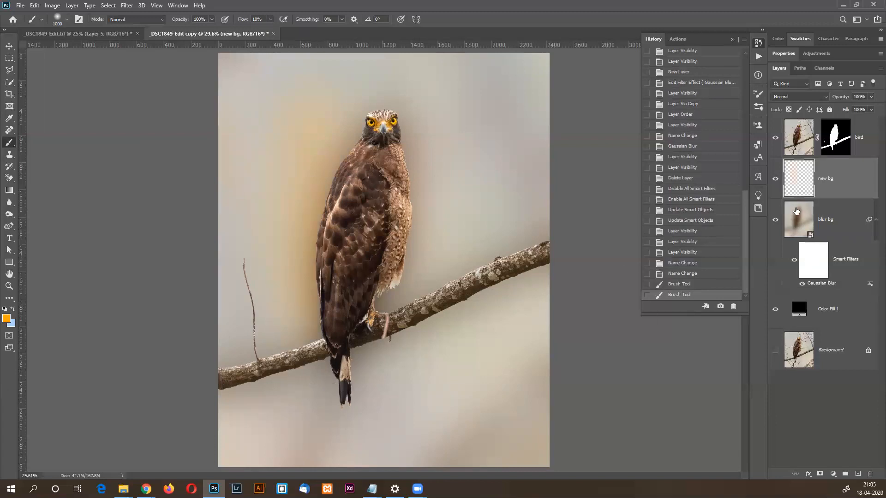
Hide the blur bg and bird layers, select the whole canvas and clear the orange paint from new bg.
{"action": "left_click", "coordinate": [776, 220]}
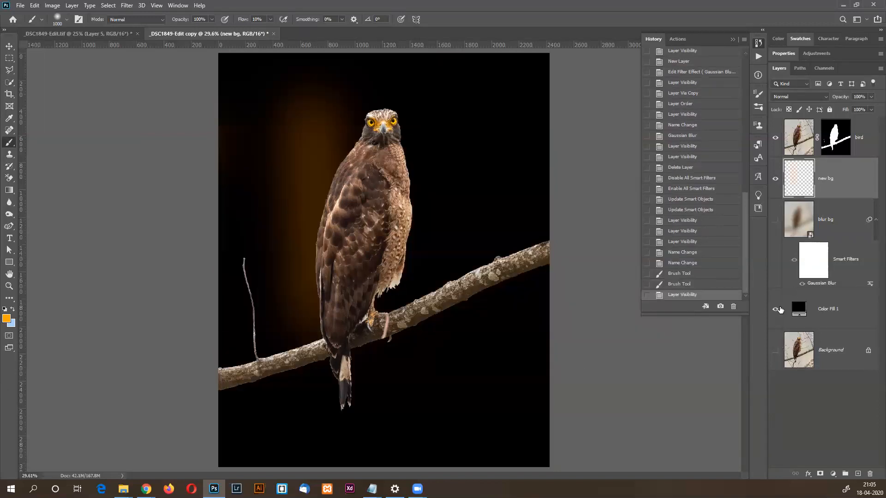
{"action": "left_click", "coordinate": [776, 138]}
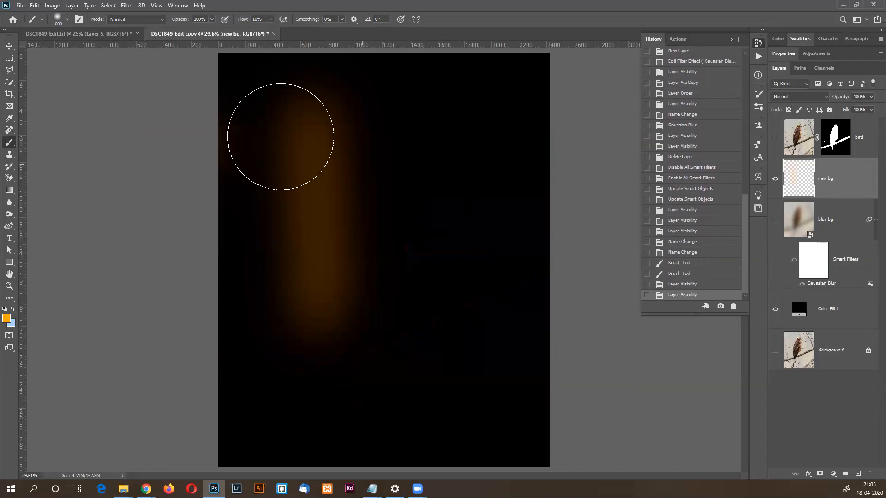
{"action": "key", "text": "ctrl+z"}
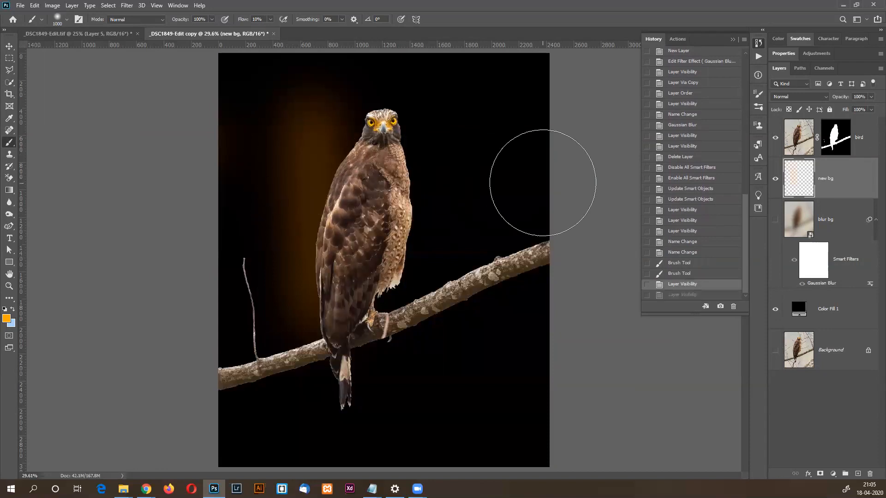
{"action": "left_click", "coordinate": [775, 137]}
{"action": "key", "text": "ctrl+a"}
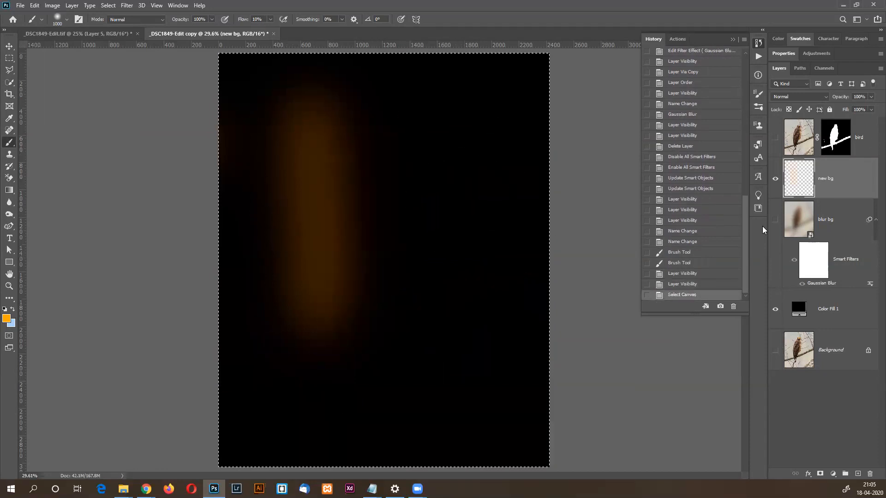
{"action": "key", "text": "Delete"}
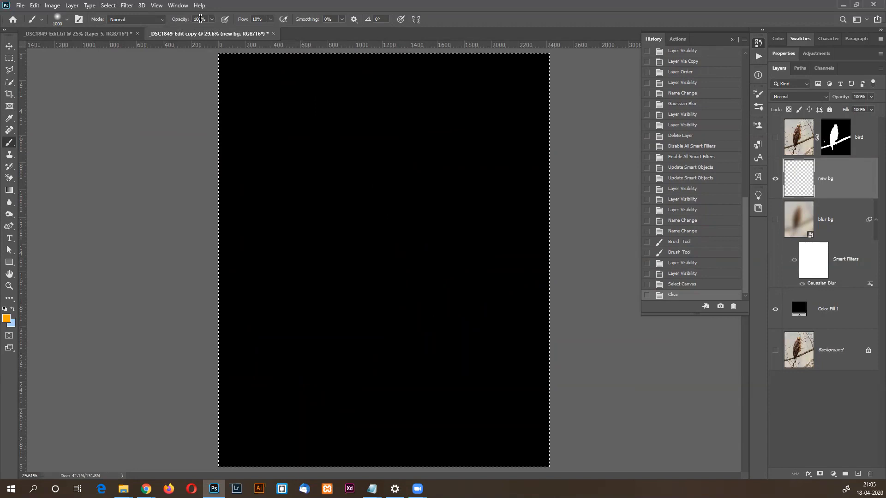
Try building up soft orange vertical strokes on new bg at 10% flow, then clear the layer.
{"action": "mouse_move", "coordinate": [304, 136]}
{"action": "left_mouse_down"}
{"action": "mouse_move", "coordinate": [306, 124]}
{"action": "mouse_move", "coordinate": [294, 347]}
{"action": "left_mouse_up"}
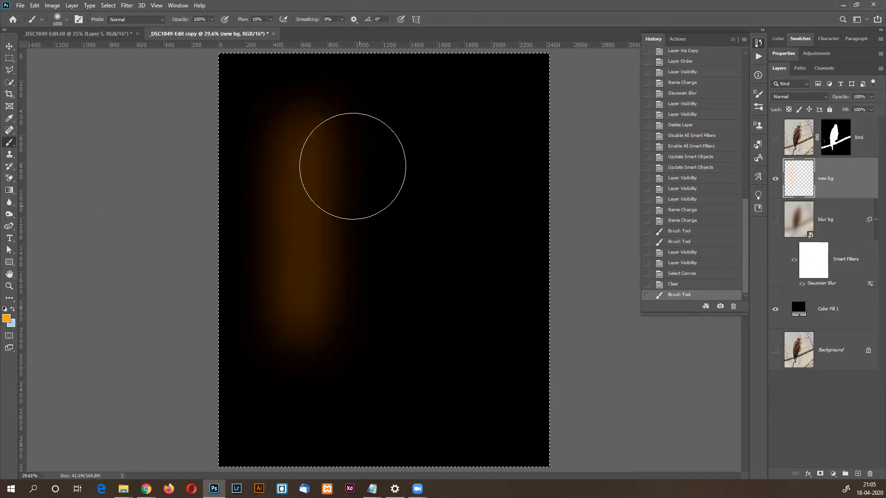
{"action": "mouse_move", "coordinate": [332, 142]}
{"action": "left_mouse_down"}
{"action": "mouse_move", "coordinate": [339, 272]}
{"action": "mouse_move", "coordinate": [339, 143]}
{"action": "mouse_move", "coordinate": [356, 332]}
{"action": "mouse_move", "coordinate": [365, 311]}
{"action": "left_mouse_up"}
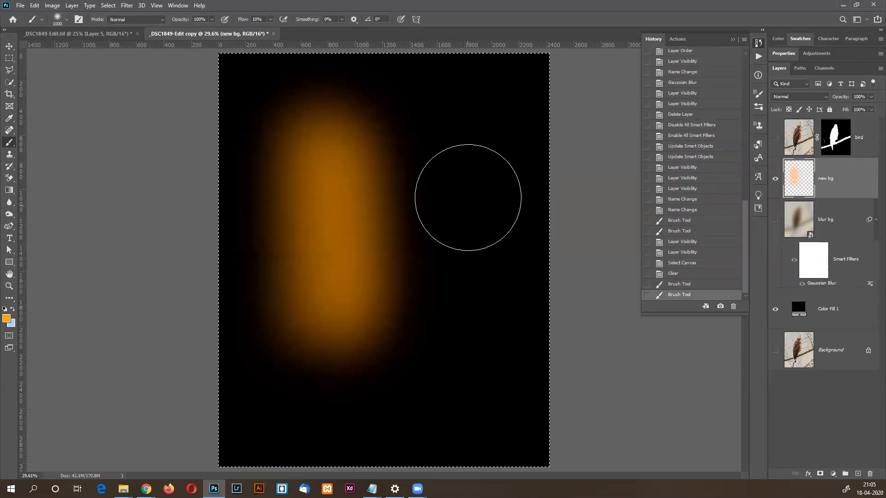
{"action": "mouse_move", "coordinate": [437, 154]}
{"action": "left_mouse_down"}
{"action": "mouse_move", "coordinate": [431, 109]}
{"action": "mouse_move", "coordinate": [445, 122]}
{"action": "mouse_move", "coordinate": [451, 89]}
{"action": "mouse_move", "coordinate": [449, 96]}
{"action": "left_mouse_up"}
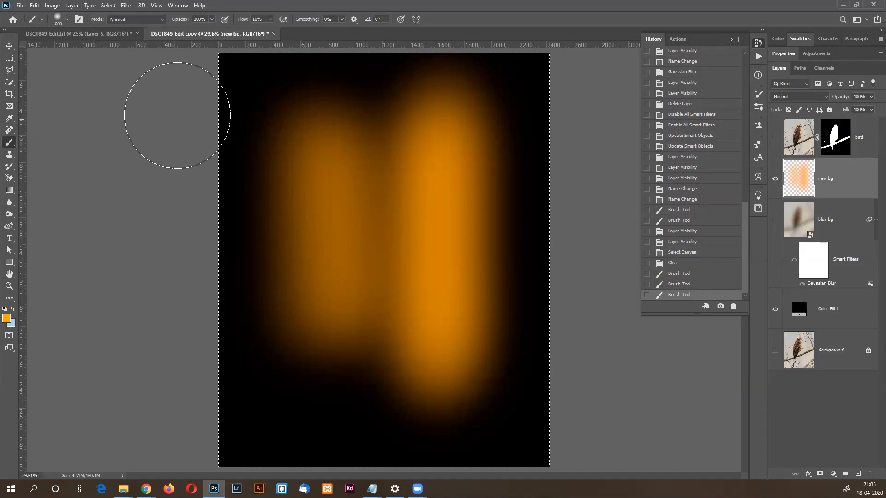
{"action": "key", "text": "Delete"}
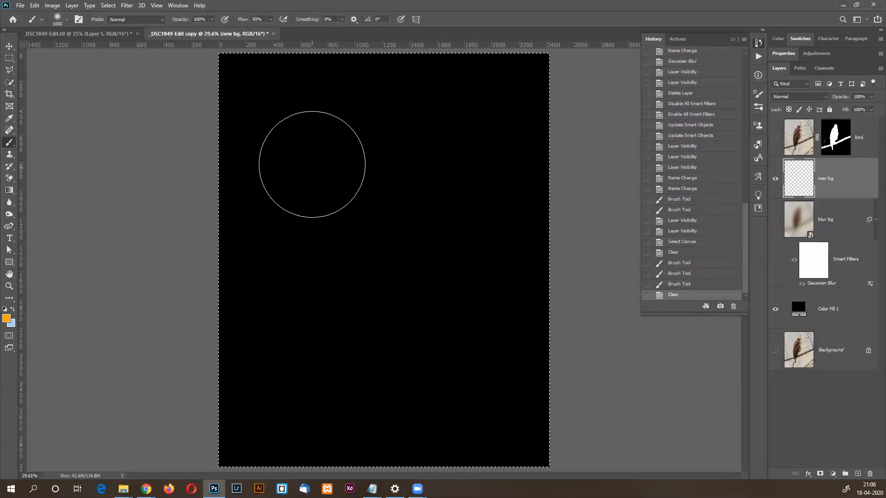
Try two soft orange vertical strokes on new bg with the brush flow at 50%, then clear the layer.
{"action": "left_click", "coordinate": [320, 131]}
{"action": "left_click_drag", "start_coordinate": [334, 397], "coordinate": [284, 95]}
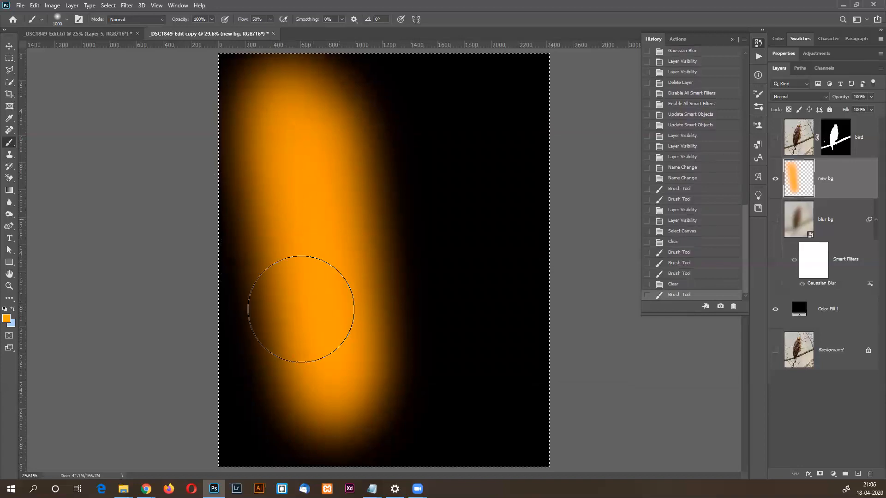
{"action": "left_click_drag", "start_coordinate": [503, 133], "coordinate": [486, 382]}
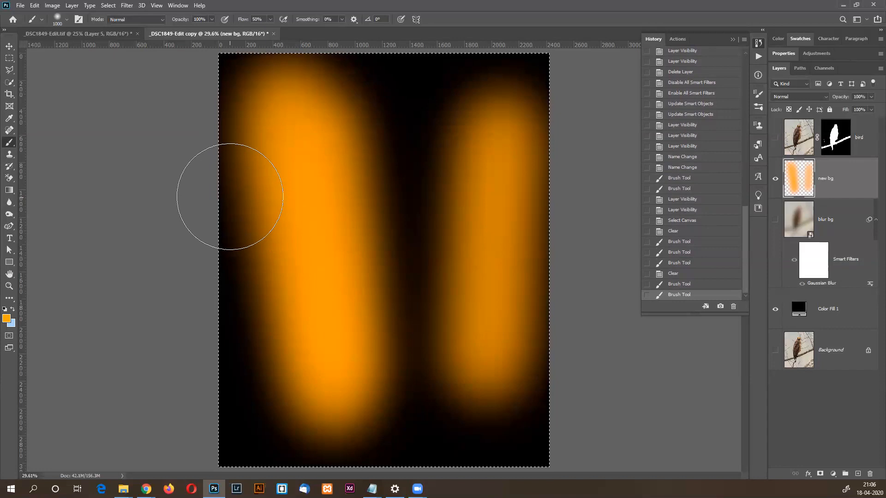
{"action": "key", "text": "Delete"}
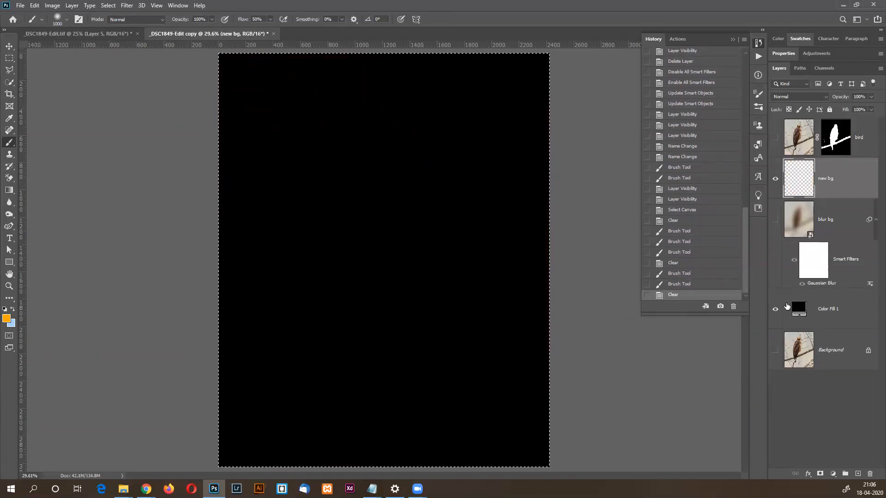
Show the blur bg layer and prepare the brush with 38% opacity and a light grey sampled from the upper background.
{"action": "left_click", "coordinate": [777, 215]}
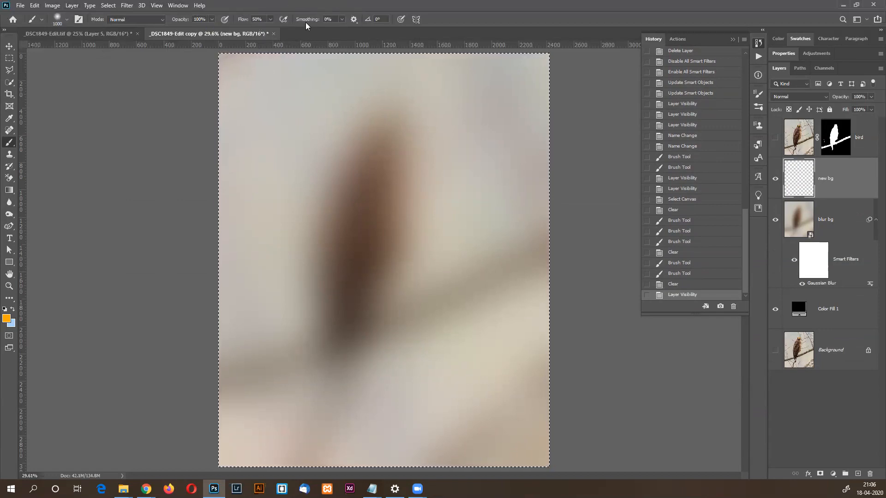
{"action": "left_click", "coordinate": [211, 19]}
{"action": "left_click_drag", "start_coordinate": [212, 29], "coordinate": [185, 30]}
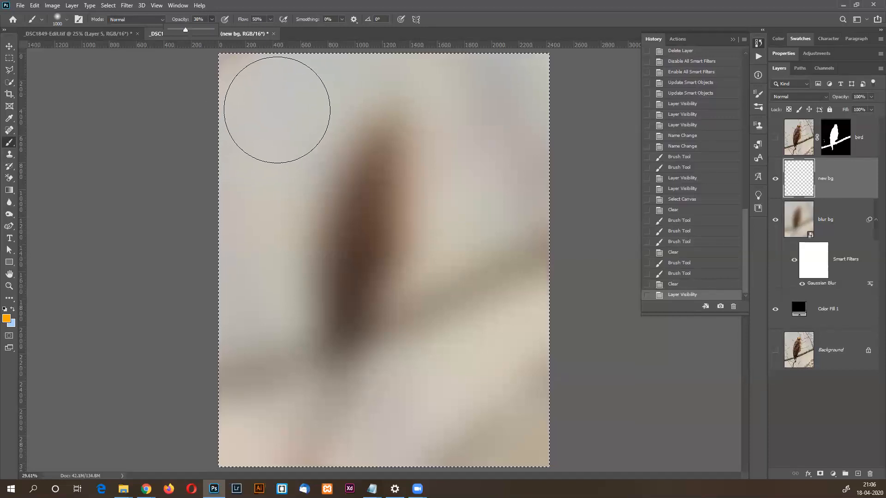
{"action": "left_click", "coordinate": [277, 97], "text": "alt"}
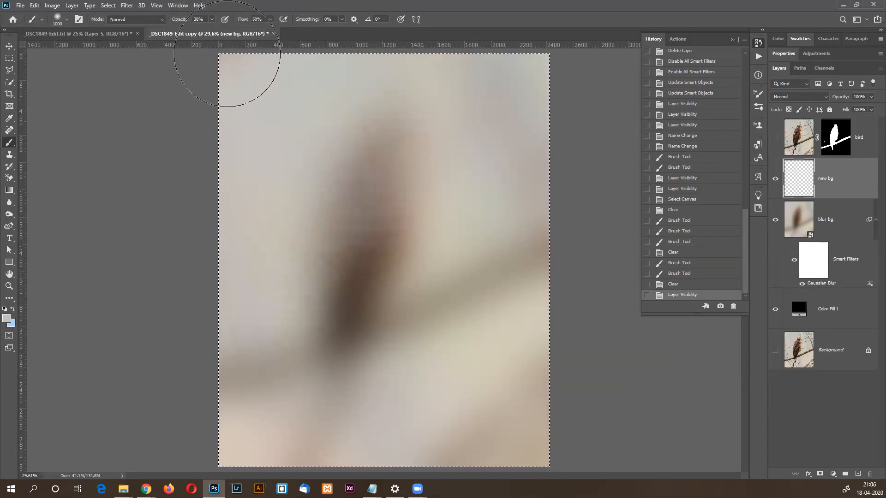
Paint nearby sampled background colours on new bg over the upper part of the blurred bird and the blurred branch beside it.
{"action": "left_click_drag", "start_coordinate": [259, 53], "coordinate": [260, 52]}
{"action": "left_click_drag", "start_coordinate": [352, 160], "coordinate": [346, 166]}
{"action": "key", "text": "ctrl+z"}
{"action": "left_click", "coordinate": [442, 92], "text": "alt"}
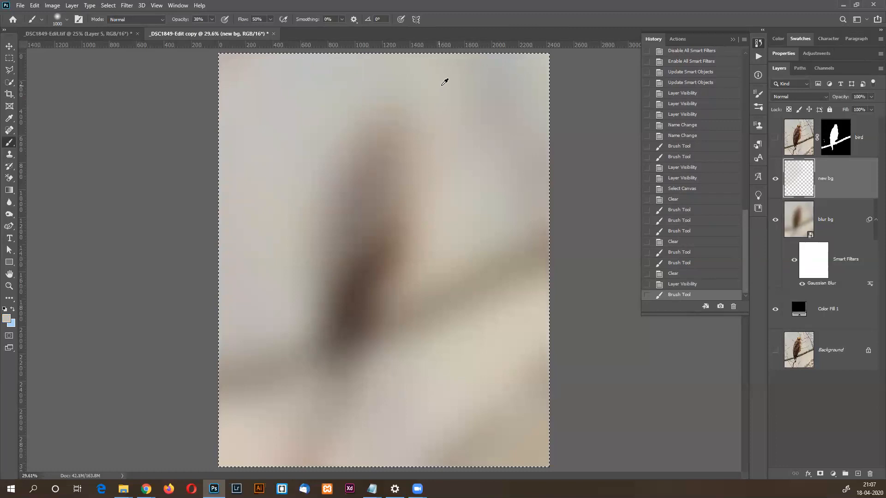
{"action": "mouse_move", "coordinate": [390, 107]}
{"action": "left_mouse_down"}
{"action": "mouse_move", "coordinate": [464, 100]}
{"action": "mouse_move", "coordinate": [419, 106]}
{"action": "mouse_move", "coordinate": [445, 125]}
{"action": "left_mouse_up"}
{"action": "left_click_drag", "start_coordinate": [365, 188], "coordinate": [435, 148]}
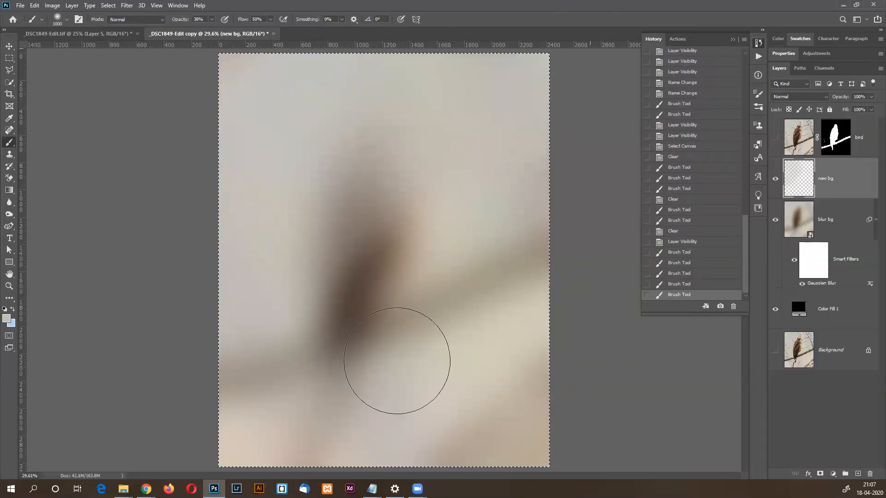
{"action": "left_click_drag", "start_coordinate": [476, 234], "coordinate": [455, 239]}
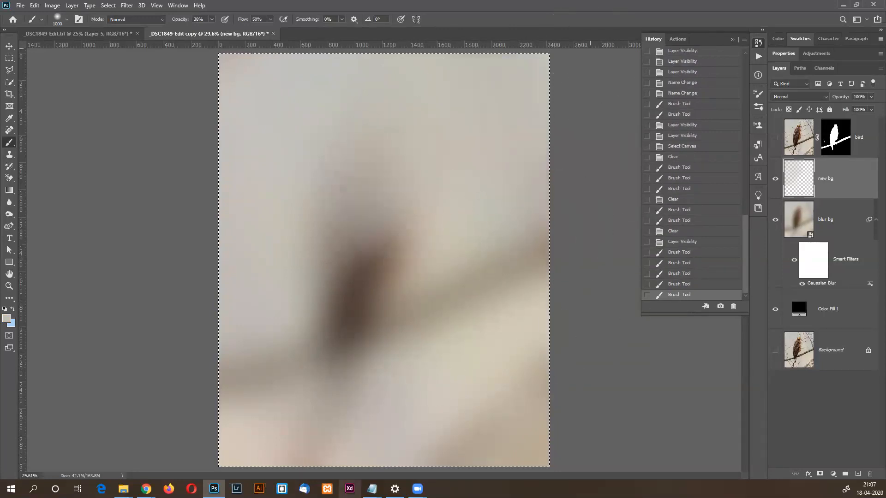
{"action": "left_click_drag", "start_coordinate": [401, 213], "coordinate": [382, 233]}
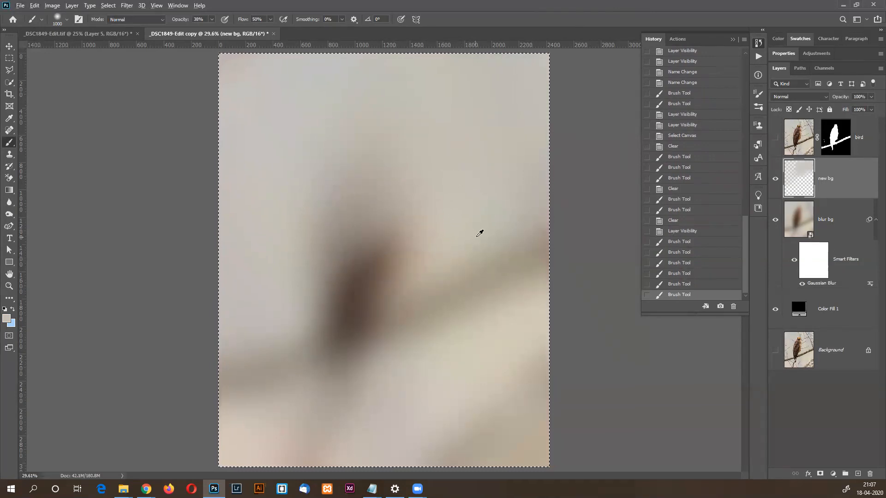
{"action": "mouse_move", "coordinate": [482, 235]}
{"action": "left_mouse_down"}
{"action": "mouse_move", "coordinate": [467, 291]}
{"action": "mouse_move", "coordinate": [524, 248]}
{"action": "mouse_move", "coordinate": [463, 293]}
{"action": "mouse_move", "coordinate": [485, 234]}
{"action": "mouse_move", "coordinate": [518, 213]}
{"action": "mouse_move", "coordinate": [503, 223]}
{"action": "mouse_move", "coordinate": [531, 226]}
{"action": "mouse_move", "coordinate": [518, 261]}
{"action": "mouse_move", "coordinate": [491, 267]}
{"action": "mouse_move", "coordinate": [342, 227]}
{"action": "mouse_move", "coordinate": [324, 289]}
{"action": "mouse_move", "coordinate": [441, 54]}
{"action": "mouse_move", "coordinate": [438, 42]}
{"action": "left_mouse_up"}
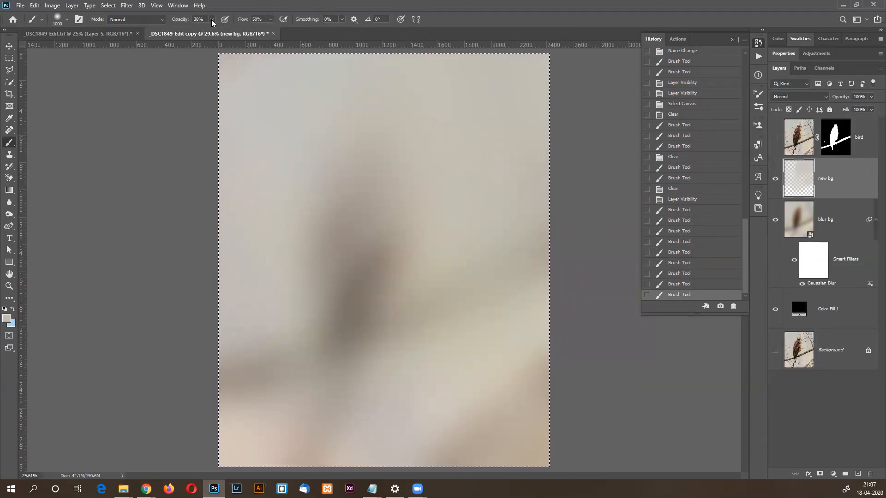
Try painting over the dark bird blur with brush opacity and flow at 100%, then undo the strokes.
{"action": "left_click_drag", "start_coordinate": [280, 30], "coordinate": [336, 27]}
{"action": "mouse_move", "coordinate": [350, 286]}
{"action": "left_mouse_down"}
{"action": "mouse_move", "coordinate": [320, 277]}
{"action": "mouse_move", "coordinate": [428, 253]}
{"action": "mouse_move", "coordinate": [433, 262]}
{"action": "mouse_move", "coordinate": [407, 247]}
{"action": "mouse_move", "coordinate": [415, 254]}
{"action": "mouse_move", "coordinate": [325, 315]}
{"action": "mouse_move", "coordinate": [342, 286]}
{"action": "left_mouse_up"}
{"action": "left_click_drag", "start_coordinate": [362, 245], "coordinate": [354, 237]}
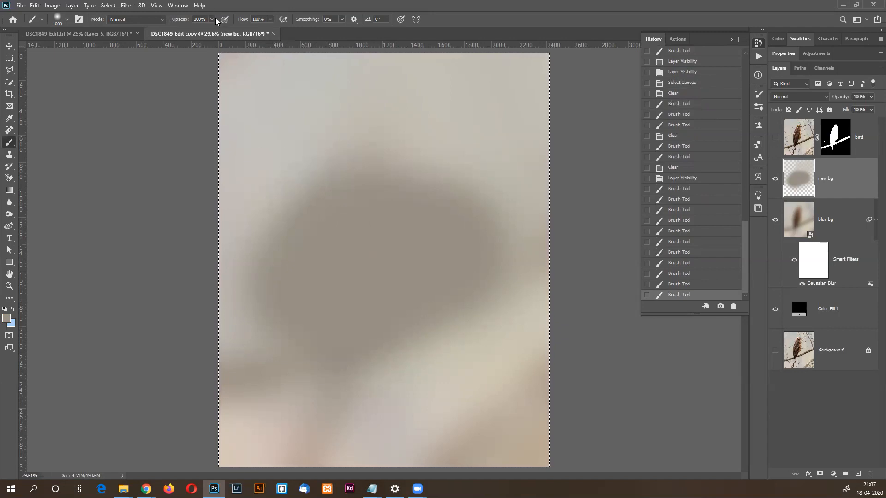
{"action": "key", "text": "ctrl+z"}
{"action": "key", "text": "ctrl+z"}
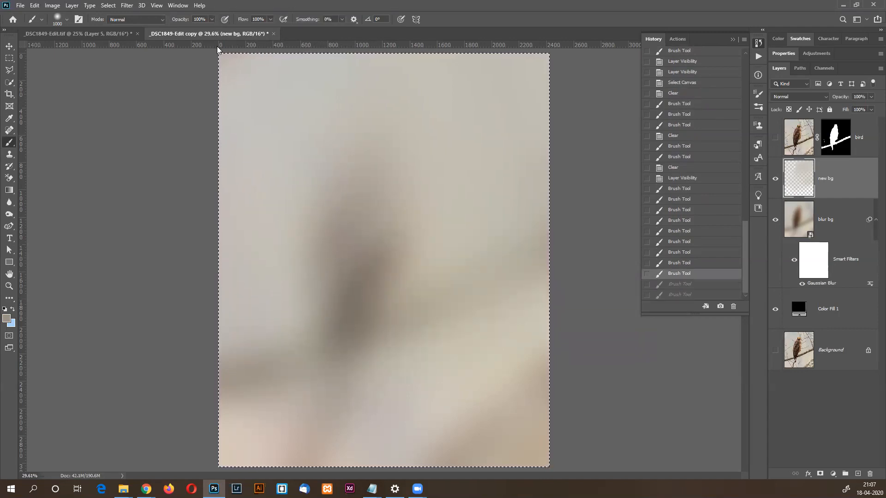
Set the brush opacity to 30% and flow to 45%, then try a grey-brown stroke on new bg and undo it.
{"action": "left_click_drag", "start_coordinate": [214, 19], "coordinate": [185, 30]}
{"action": "left_click", "coordinate": [270, 20]}
{"action": "left_click", "coordinate": [246, 29]}
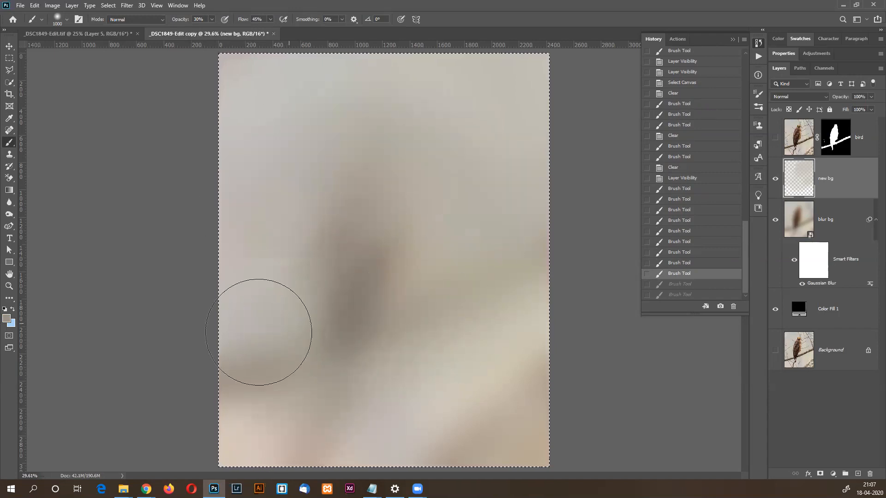
{"action": "left_click", "coordinate": [273, 333]}
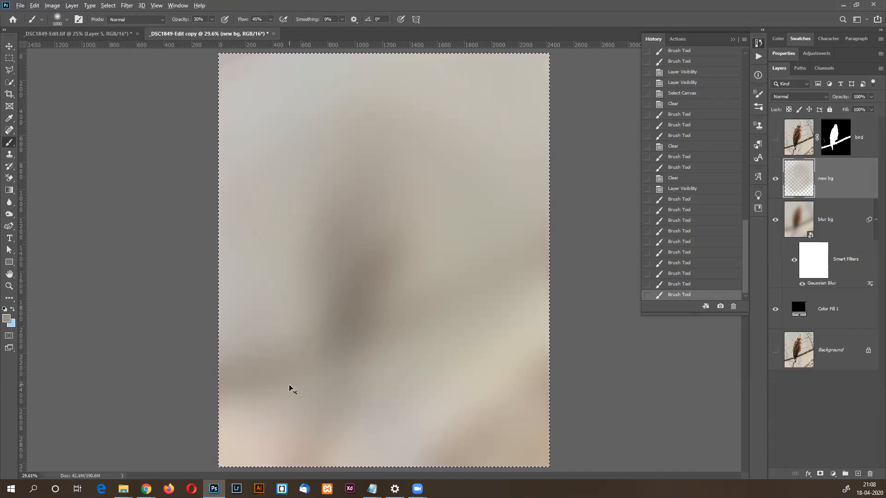
{"action": "key", "text": "ctrl+z"}
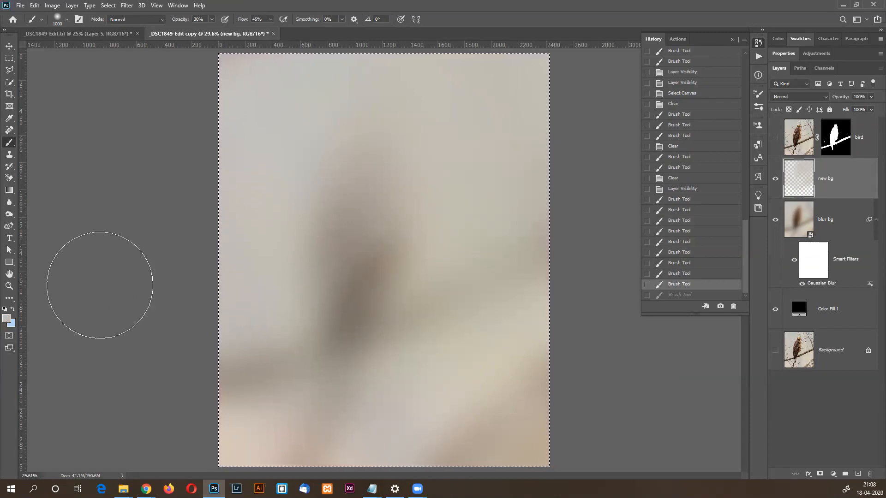
Paint sampled light tones over the remaining dark bird blur and the branch smear on new bg.
{"action": "mouse_move", "coordinate": [376, 234]}
{"action": "left_mouse_down"}
{"action": "mouse_move", "coordinate": [427, 217]}
{"action": "mouse_move", "coordinate": [414, 277]}
{"action": "mouse_move", "coordinate": [556, 250]}
{"action": "left_mouse_up"}
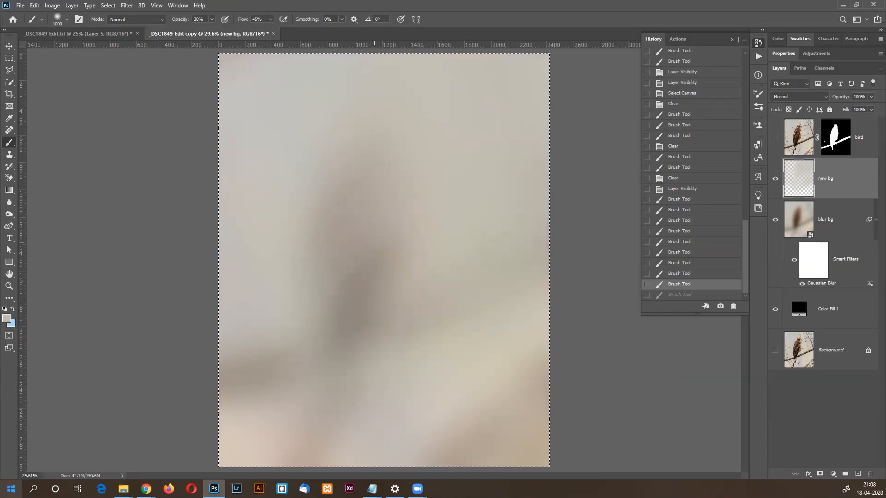
{"action": "key", "text": "ctrl+shift+z"}
{"action": "mouse_move", "coordinate": [274, 308]}
{"action": "left_mouse_down"}
{"action": "mouse_move", "coordinate": [372, 198]}
{"action": "mouse_move", "coordinate": [306, 337]}
{"action": "mouse_move", "coordinate": [423, 257]}
{"action": "mouse_move", "coordinate": [523, 236]}
{"action": "mouse_move", "coordinate": [369, 287]}
{"action": "left_mouse_up"}
{"action": "left_click", "coordinate": [370, 399], "text": "alt"}
{"action": "mouse_move", "coordinate": [337, 209]}
{"action": "left_mouse_down"}
{"action": "mouse_move", "coordinate": [347, 347]}
{"action": "mouse_move", "coordinate": [423, 279]}
{"action": "mouse_move", "coordinate": [437, 436]}
{"action": "left_mouse_up"}
{"action": "left_click_drag", "start_coordinate": [471, 376], "coordinate": [503, 418]}
{"action": "mouse_move", "coordinate": [544, 306]}
{"action": "left_mouse_down"}
{"action": "mouse_move", "coordinate": [460, 304]}
{"action": "mouse_move", "coordinate": [544, 242]}
{"action": "left_mouse_up"}
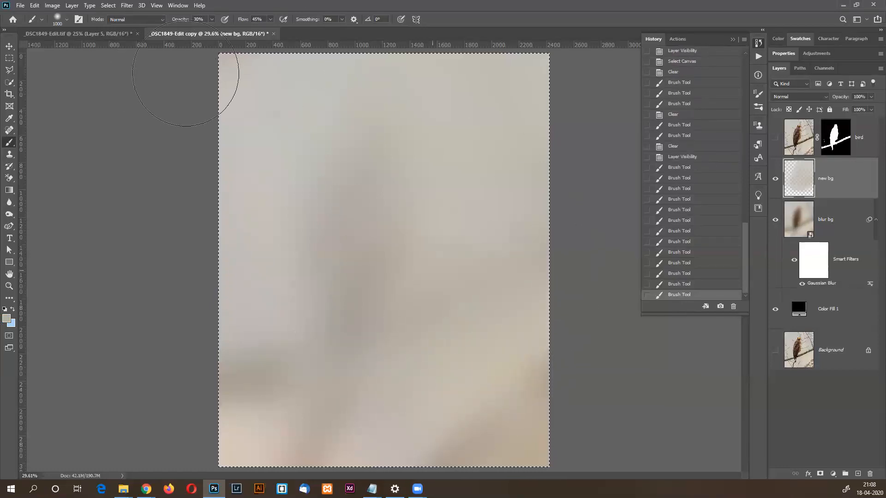
Lower the brush opacity to 13% and blend sampled tones across the lower background on new bg.
{"action": "left_click_drag", "start_coordinate": [211, 19], "coordinate": [205, 30]}
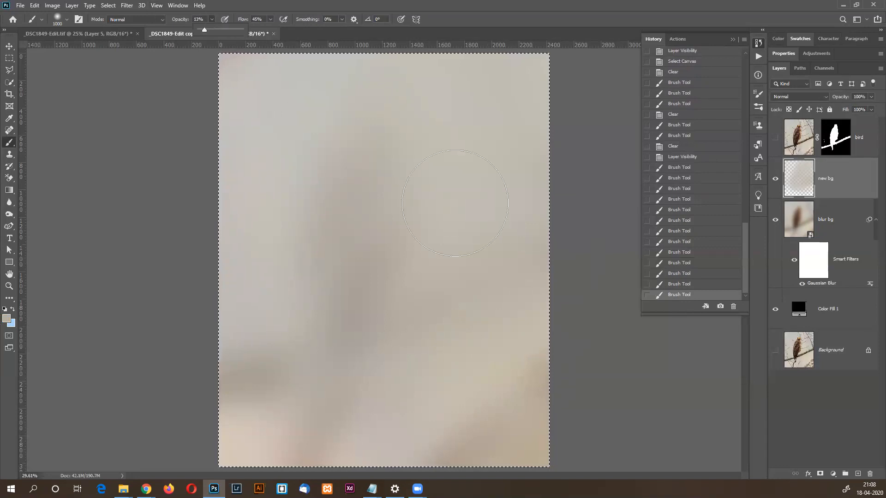
{"action": "left_click", "coordinate": [460, 454]}
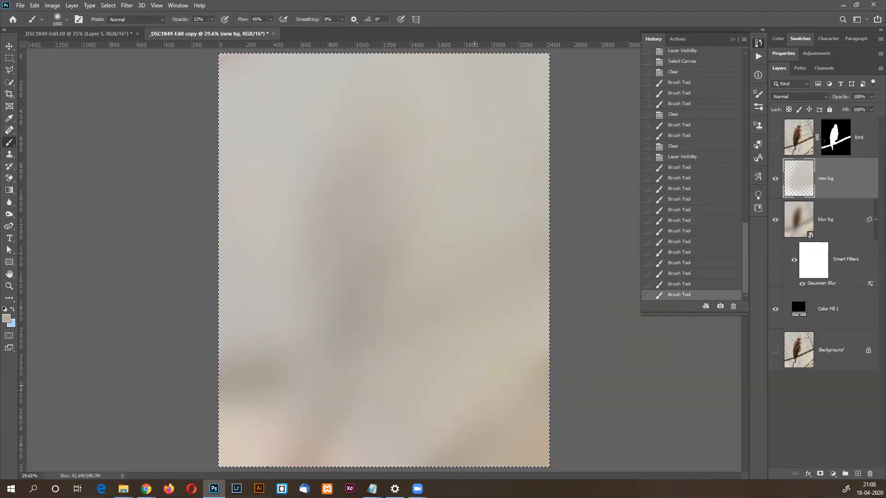
{"action": "left_click_drag", "start_coordinate": [373, 420], "coordinate": [380, 419]}
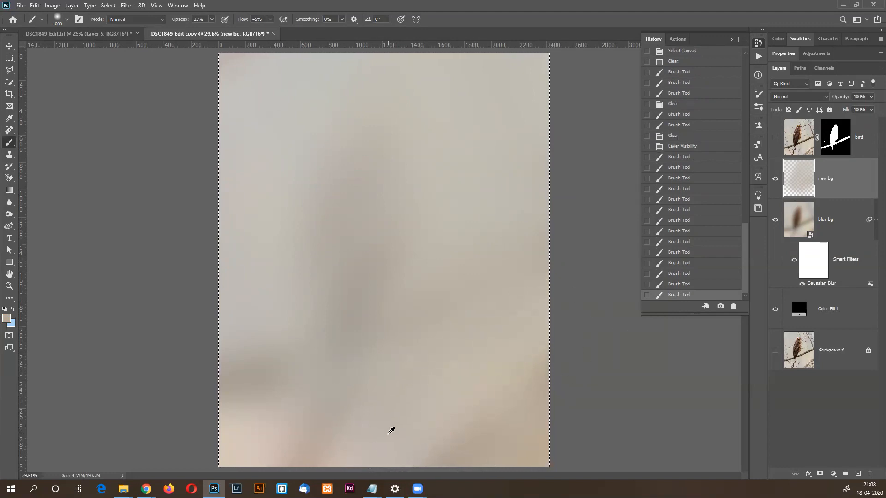
{"action": "mouse_move", "coordinate": [329, 431]}
{"action": "left_mouse_down"}
{"action": "mouse_move", "coordinate": [401, 383]}
{"action": "mouse_move", "coordinate": [360, 430]}
{"action": "left_mouse_up"}
{"action": "left_click", "coordinate": [240, 446], "text": "alt"}
{"action": "mouse_move", "coordinate": [239, 437]}
{"action": "left_mouse_down"}
{"action": "mouse_move", "coordinate": [210, 437]}
{"action": "mouse_move", "coordinate": [326, 352]}
{"action": "mouse_move", "coordinate": [422, 332]}
{"action": "mouse_move", "coordinate": [465, 422]}
{"action": "mouse_move", "coordinate": [504, 273]}
{"action": "mouse_move", "coordinate": [500, 302]}
{"action": "left_mouse_up"}
Resample neighbouring colours and brush them over the middle and upper background on new bg to soften the remaining bird shadow.
{"action": "mouse_move", "coordinate": [479, 265]}
{"action": "left_mouse_down"}
{"action": "mouse_move", "coordinate": [507, 214]}
{"action": "mouse_move", "coordinate": [498, 164]}
{"action": "mouse_move", "coordinate": [410, 217]}
{"action": "mouse_move", "coordinate": [506, 181]}
{"action": "mouse_move", "coordinate": [352, 297]}
{"action": "left_mouse_up"}
{"action": "left_click", "coordinate": [351, 305], "text": "alt"}
{"action": "mouse_move", "coordinate": [337, 251]}
{"action": "left_mouse_down"}
{"action": "mouse_move", "coordinate": [245, 305]}
{"action": "mouse_move", "coordinate": [293, 224]}
{"action": "mouse_move", "coordinate": [457, 143]}
{"action": "mouse_move", "coordinate": [453, 314]}
{"action": "mouse_move", "coordinate": [504, 274]}
{"action": "left_mouse_up"}
{"action": "left_click", "coordinate": [504, 274], "text": "alt"}
{"action": "mouse_move", "coordinate": [461, 218]}
{"action": "left_mouse_down"}
{"action": "mouse_move", "coordinate": [518, 192]}
{"action": "mouse_move", "coordinate": [498, 101]}
{"action": "mouse_move", "coordinate": [273, 264]}
{"action": "mouse_move", "coordinate": [318, 324]}
{"action": "left_mouse_up"}
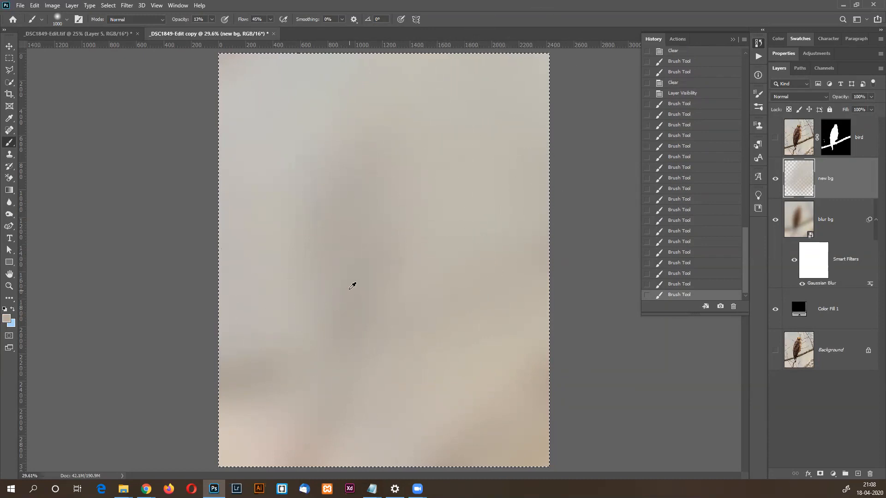
{"action": "left_click", "coordinate": [278, 312], "text": "alt"}
{"action": "mouse_move", "coordinate": [262, 271]}
{"action": "left_mouse_down"}
{"action": "mouse_move", "coordinate": [271, 305]}
{"action": "mouse_move", "coordinate": [203, 231]}
{"action": "mouse_move", "coordinate": [175, 167]}
{"action": "mouse_move", "coordinate": [217, 381]}
{"action": "mouse_move", "coordinate": [356, 64]}
{"action": "mouse_move", "coordinate": [269, 135]}
{"action": "mouse_move", "coordinate": [445, 139]}
{"action": "mouse_move", "coordinate": [419, 139]}
{"action": "left_mouse_up"}
{"action": "left_click_drag", "start_coordinate": [394, 73], "coordinate": [363, 56]}
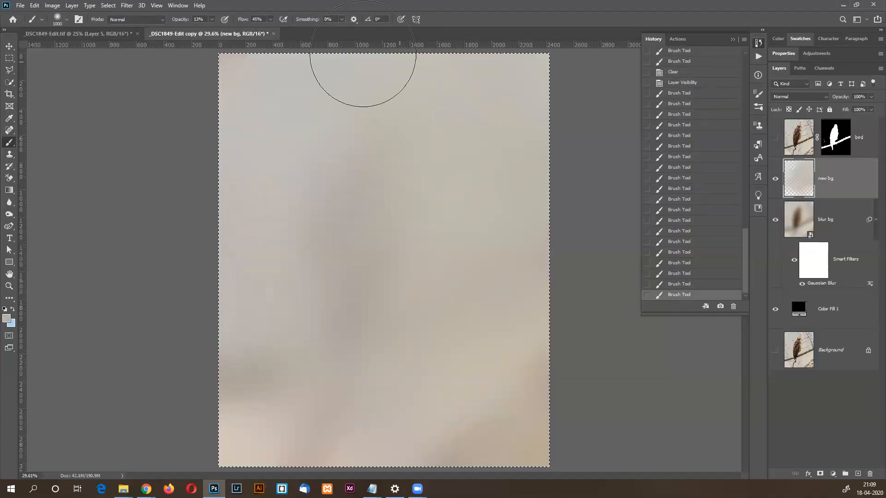
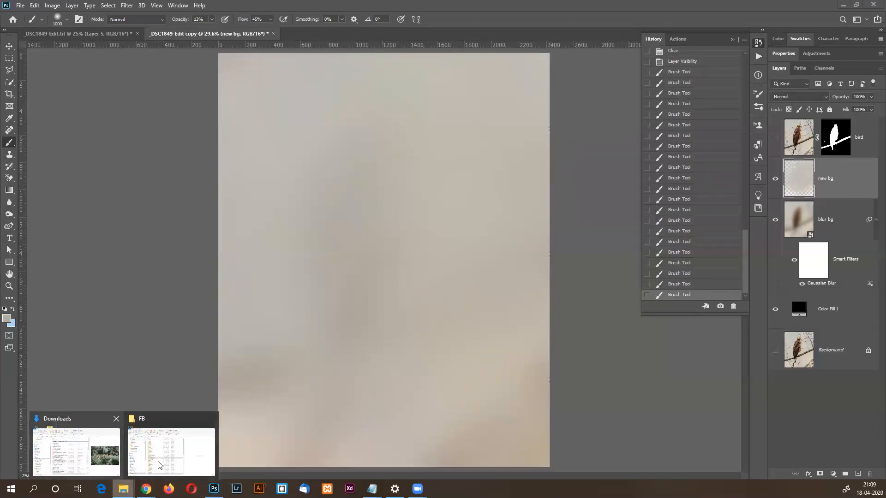
Switch to File Explorer and preview DSC_6623.jpg, DSC_6580.jpg, _DSC2693.jpg and DSC_6714.jpg in the FB folder's Mahananda-Lava subfolder.
{"action": "left_click", "coordinate": [171, 455]}
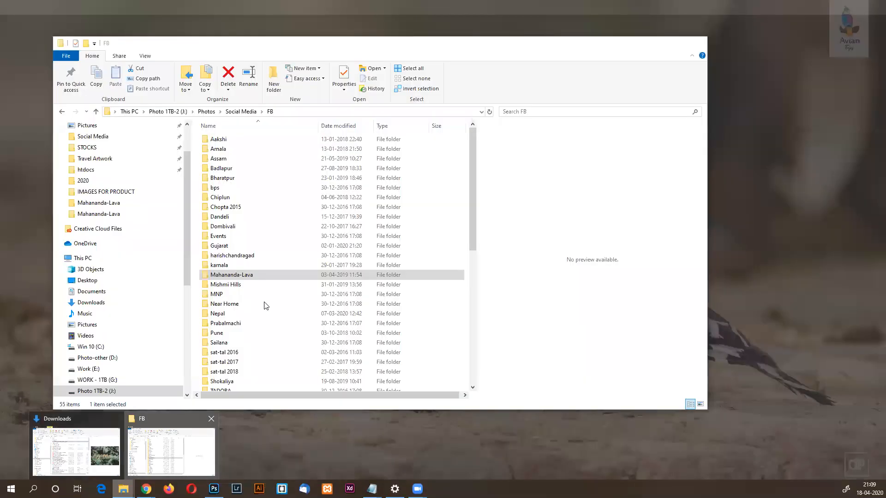
{"action": "double_click", "coordinate": [263, 275]}
{"action": "left_click", "coordinate": [235, 216]}
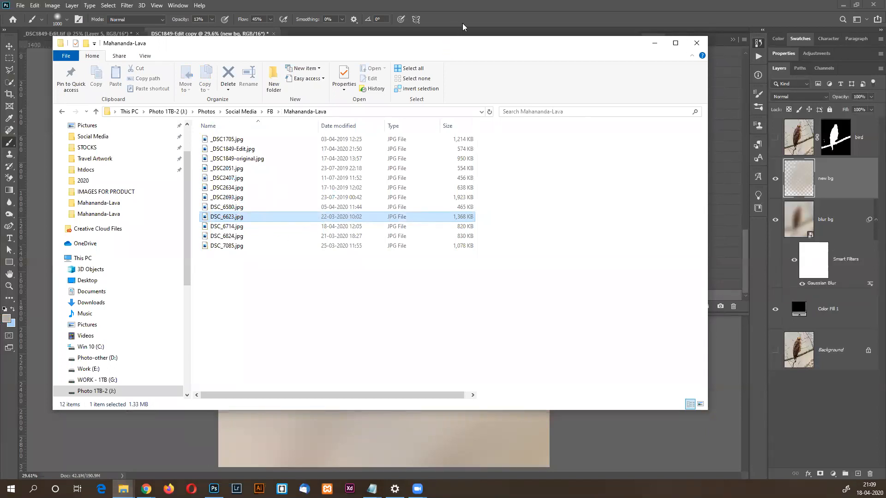
{"action": "left_click", "coordinate": [360, 205]}
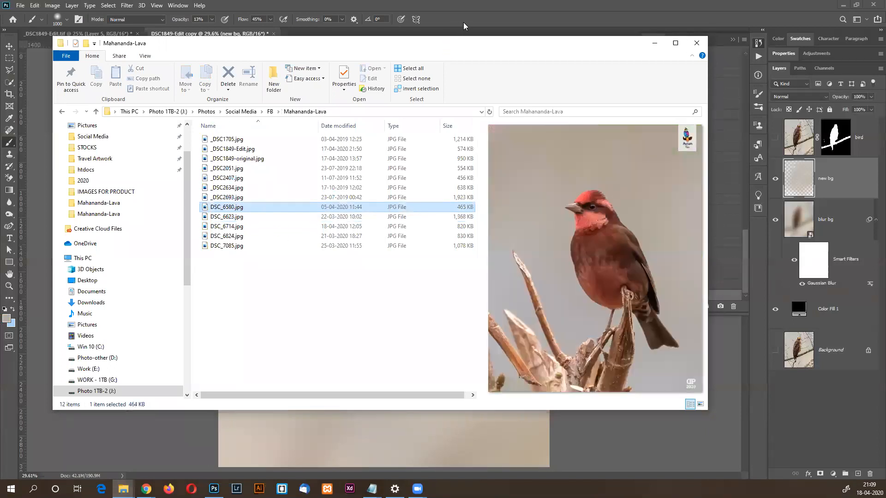
{"action": "left_click", "coordinate": [265, 197]}
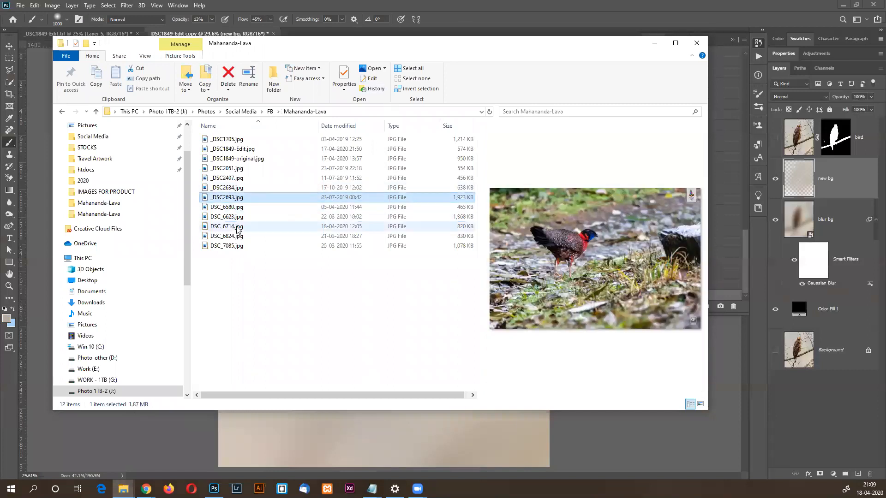
{"action": "left_click", "coordinate": [240, 227]}
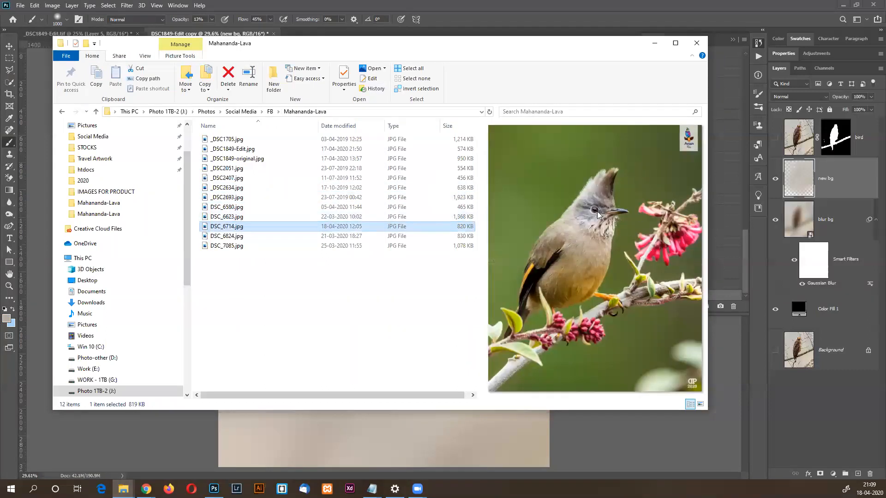
{"action": "left_click", "coordinate": [545, 10]}
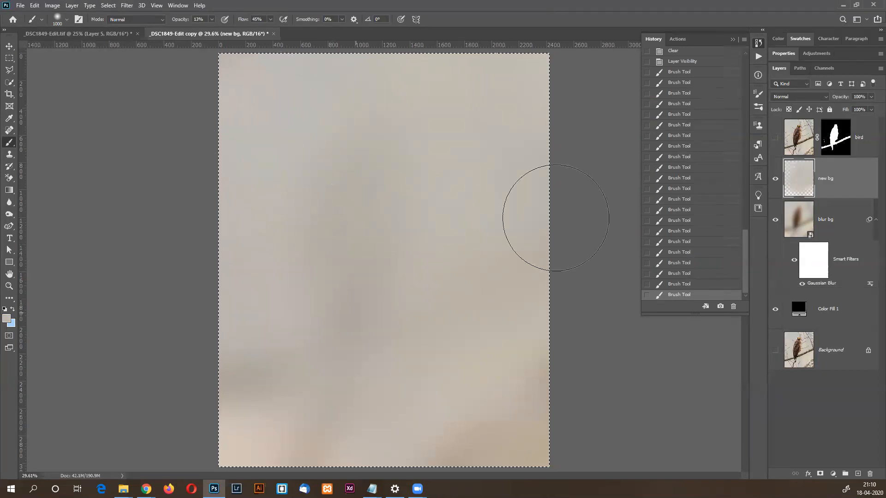
Brush resampled neighbouring tones over the remaining bird shadow on new bg, and show the bird layer again.
{"action": "mouse_move", "coordinate": [832, 207]}
{"action": "left_mouse_down"}
{"action": "mouse_move", "coordinate": [769, 212]}
{"action": "mouse_move", "coordinate": [611, 291]}
{"action": "left_mouse_up"}
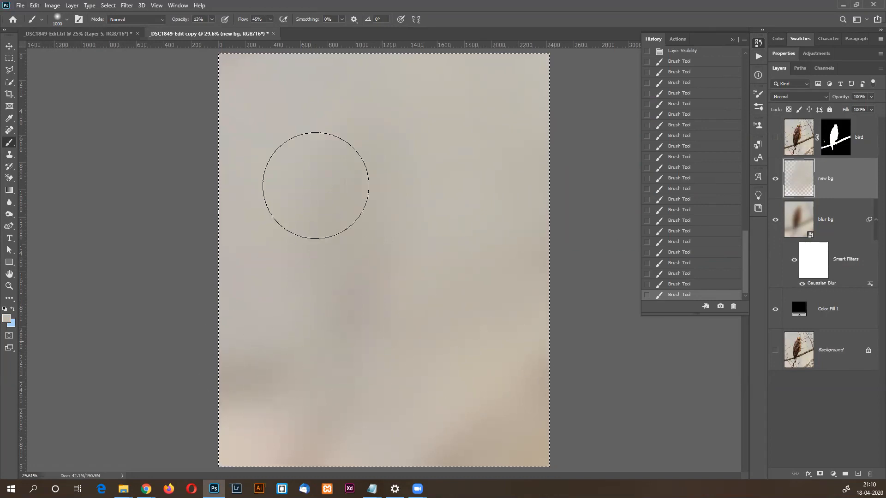
{"action": "left_click", "coordinate": [287, 269], "text": "alt"}
{"action": "mouse_move", "coordinate": [269, 285]}
{"action": "left_mouse_down"}
{"action": "mouse_move", "coordinate": [265, 368]}
{"action": "mouse_move", "coordinate": [306, 63]}
{"action": "mouse_move", "coordinate": [305, 89]}
{"action": "left_mouse_up"}
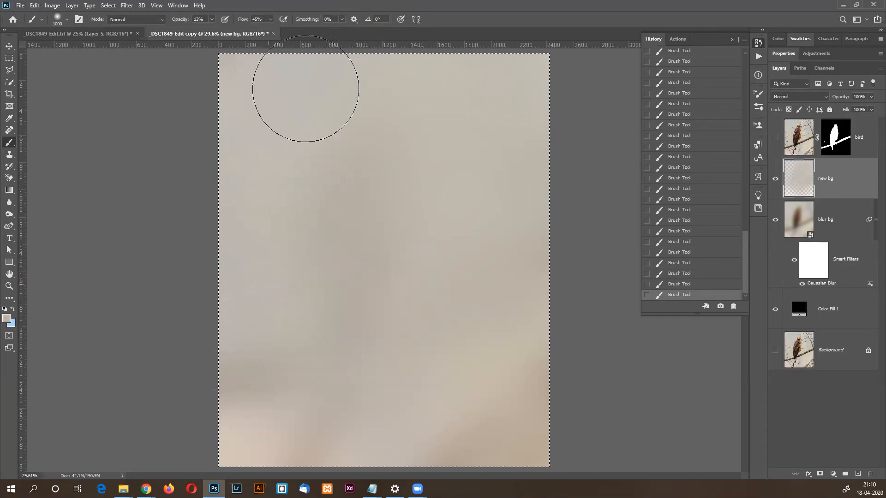
{"action": "left_click", "coordinate": [776, 138]}
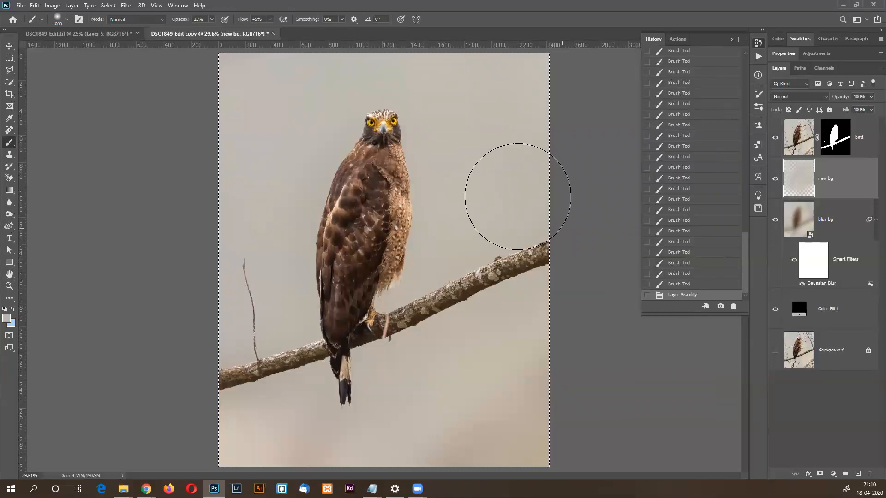
{"action": "left_click", "coordinate": [9, 191]}
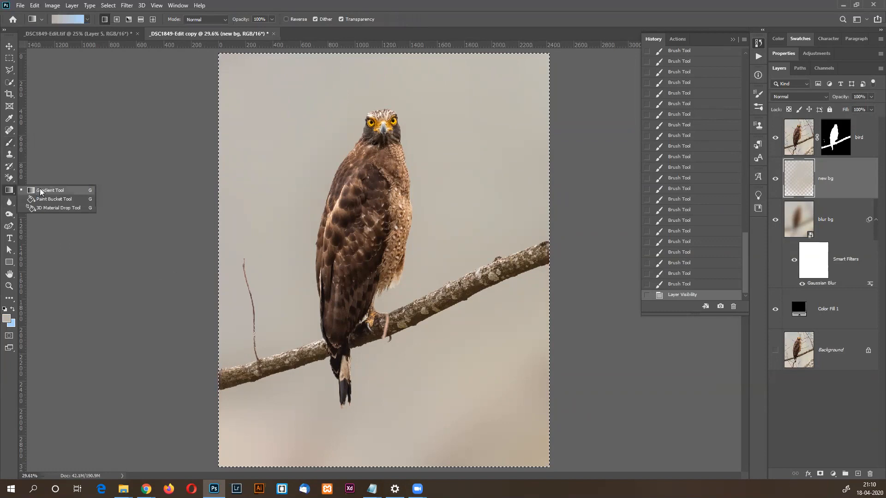
{"action": "left_click", "coordinate": [42, 191]}
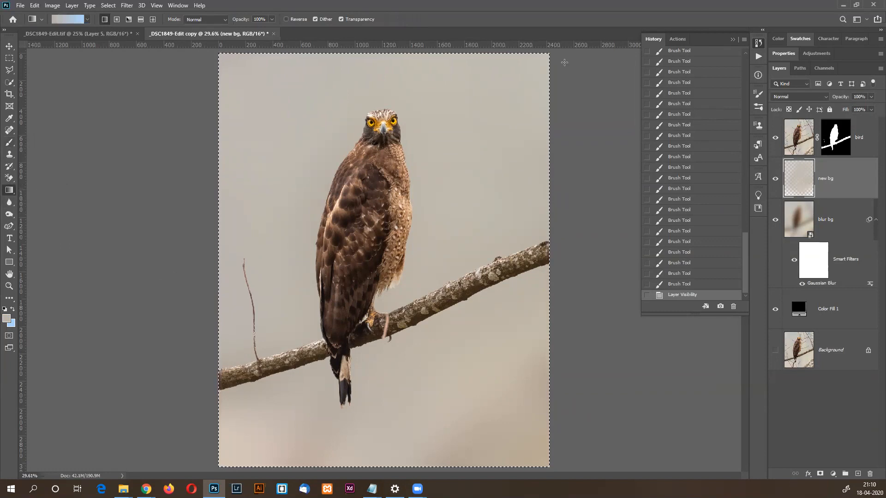
{"action": "left_click", "coordinate": [85, 20]}
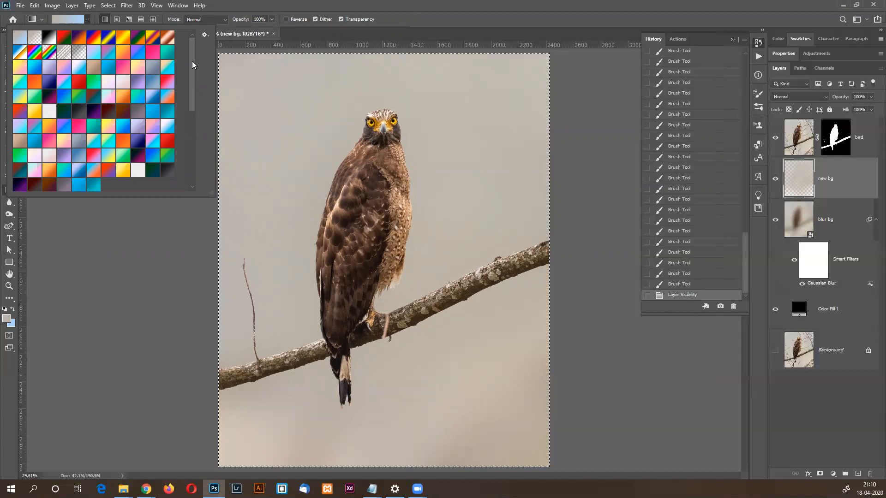
{"action": "left_click", "coordinate": [356, 11]}
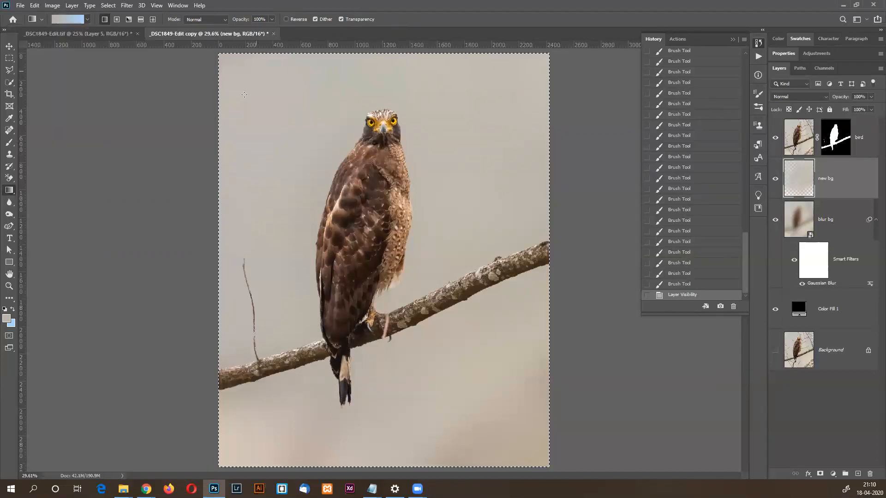
Turn on the green Layer 5 background in _DSC1849-Edit.tif as a comparison, and clear the selection in _DSC1849-Edit copy.
{"action": "left_click", "coordinate": [9, 46]}
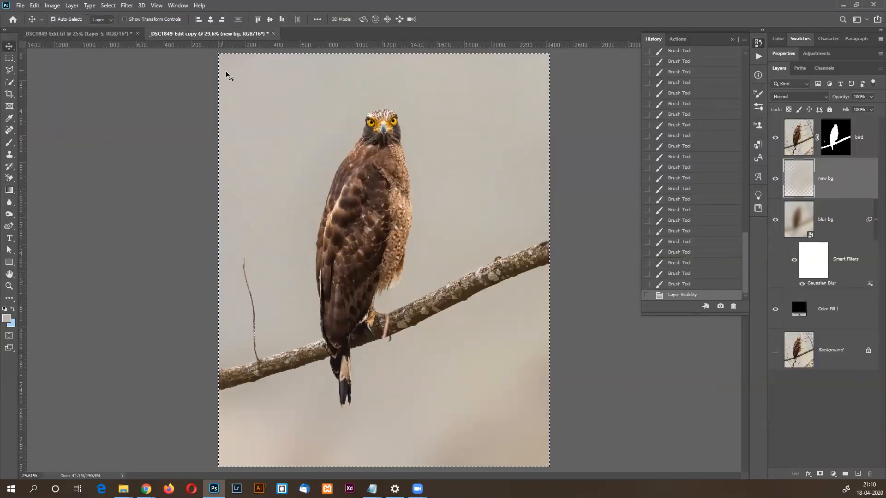
{"action": "left_click", "coordinate": [92, 36]}
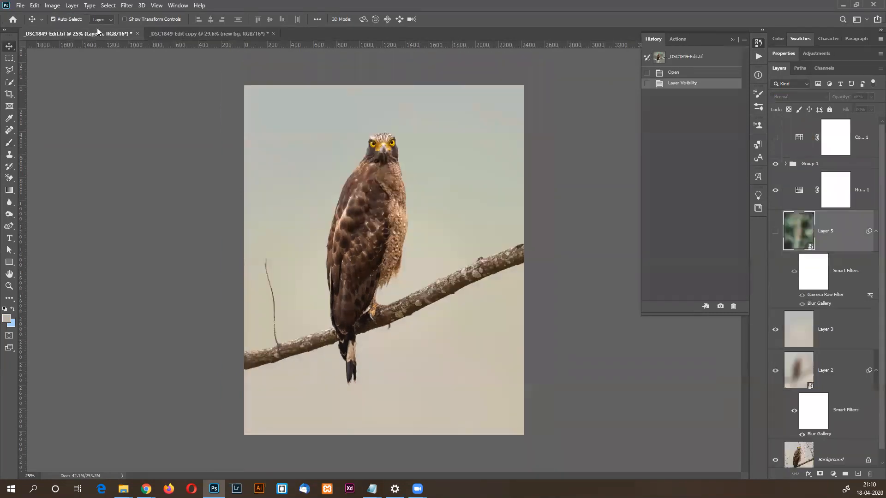
{"action": "left_click", "coordinate": [775, 232]}
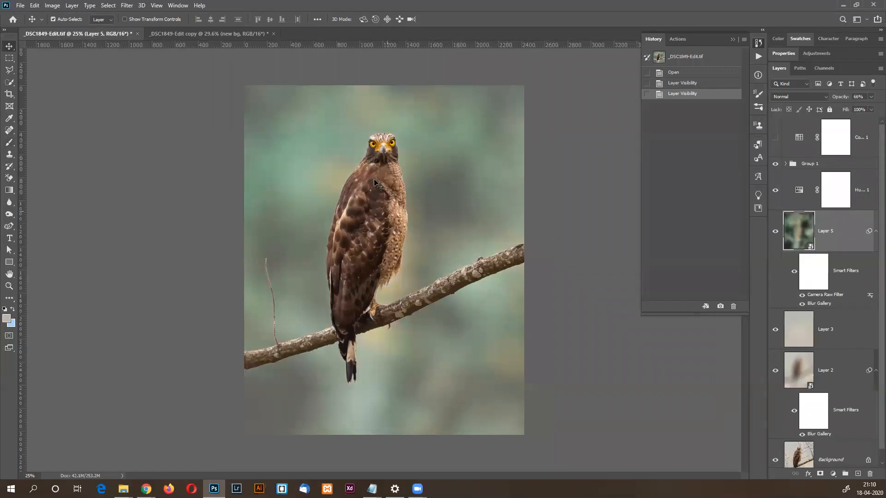
{"action": "left_click", "coordinate": [218, 32]}
{"action": "key", "text": "ctrl+d"}
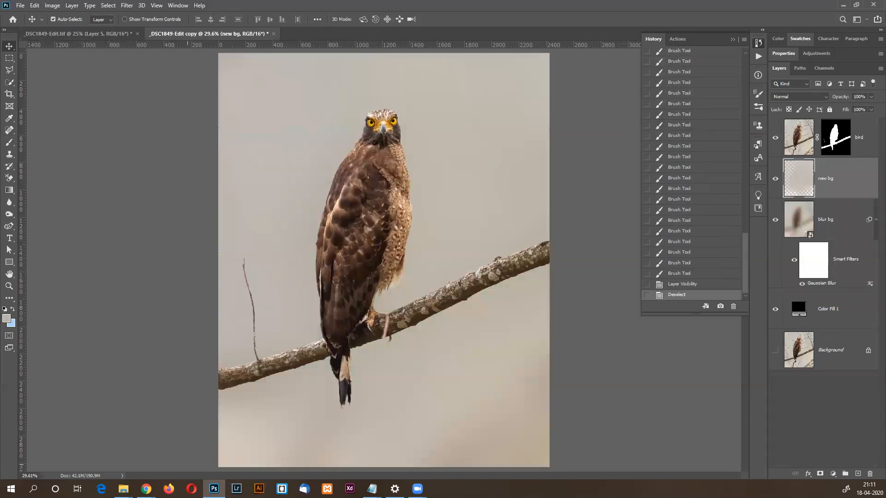
{"action": "mouse_move", "coordinate": [146, 489]}
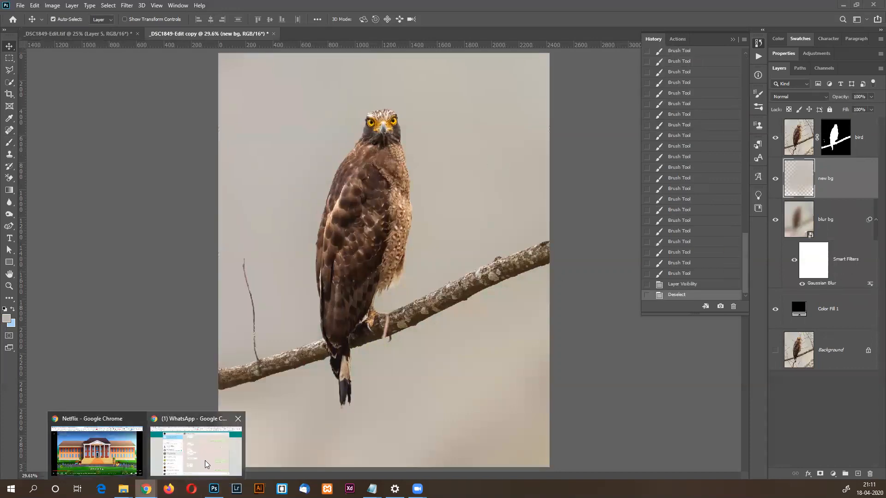
{"action": "mouse_move", "coordinate": [205, 460]}
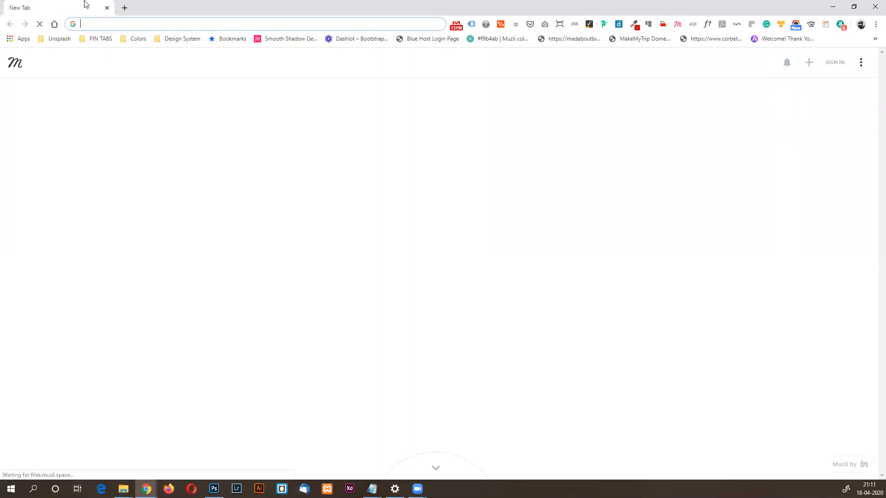
{"action": "type", "text": "sun"}
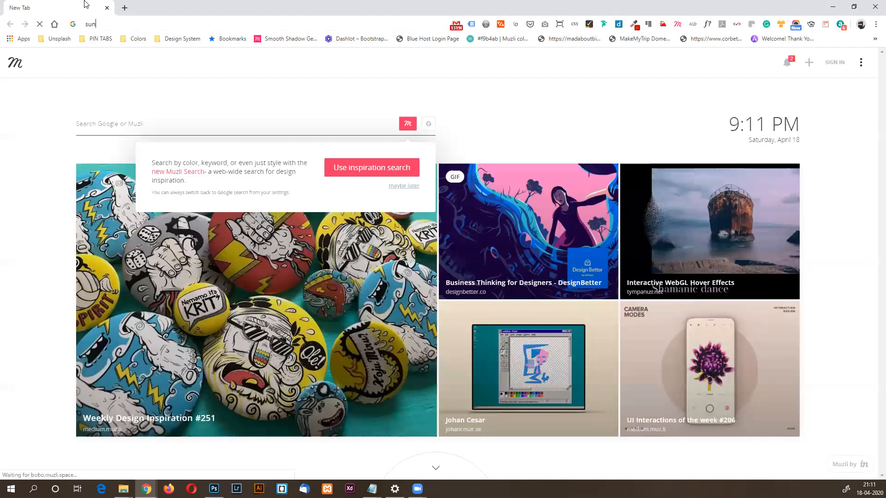
{"action": "key", "text": "BackSpace"}
{"action": "key", "text": "BackSpace"}
{"action": "key", "text": "BackSpace"}
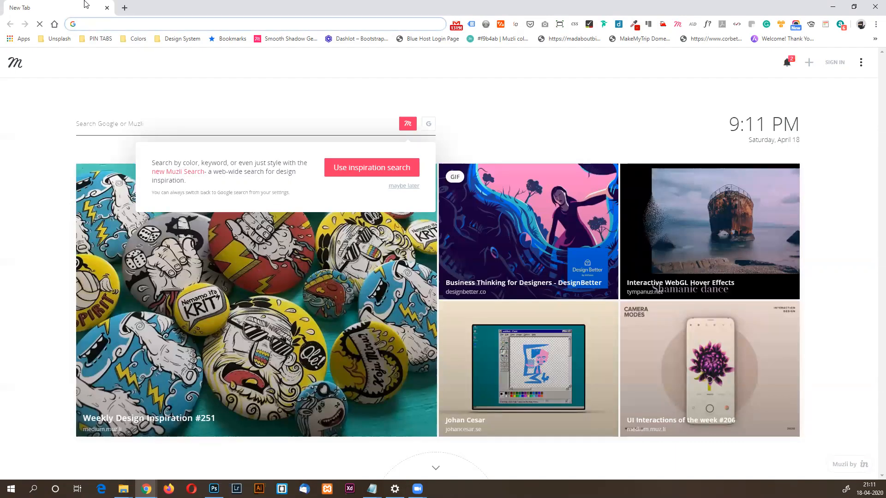
{"action": "key", "text": "alt+Tab"}
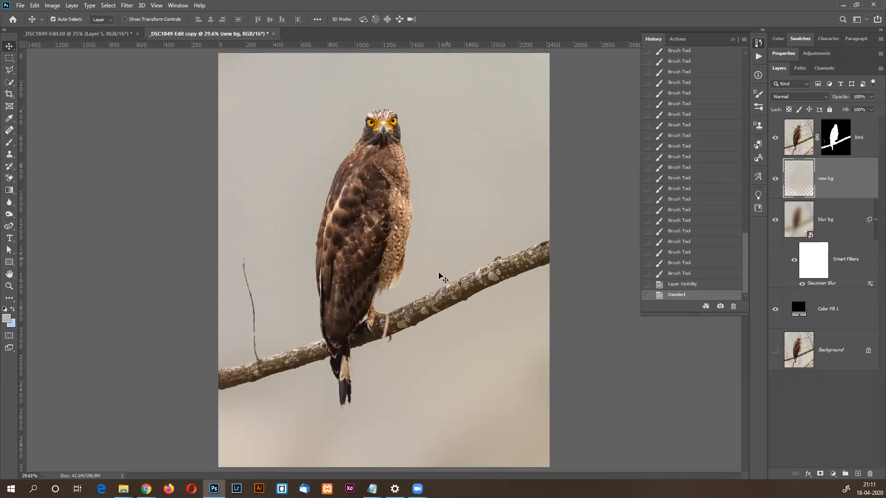
Toggle the new bg and bird layers off and on to compare the painted background with the blurred one.
{"action": "left_click", "coordinate": [775, 180]}
{"action": "left_click", "coordinate": [776, 181]}
{"action": "left_click_drag", "start_coordinate": [775, 138], "coordinate": [775, 185]}
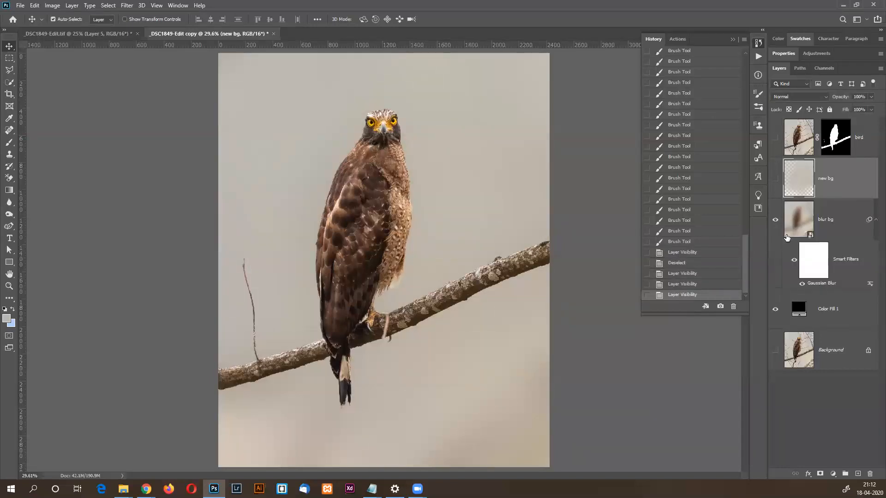
{"action": "left_click", "coordinate": [775, 179]}
{"action": "left_click", "coordinate": [776, 139]}
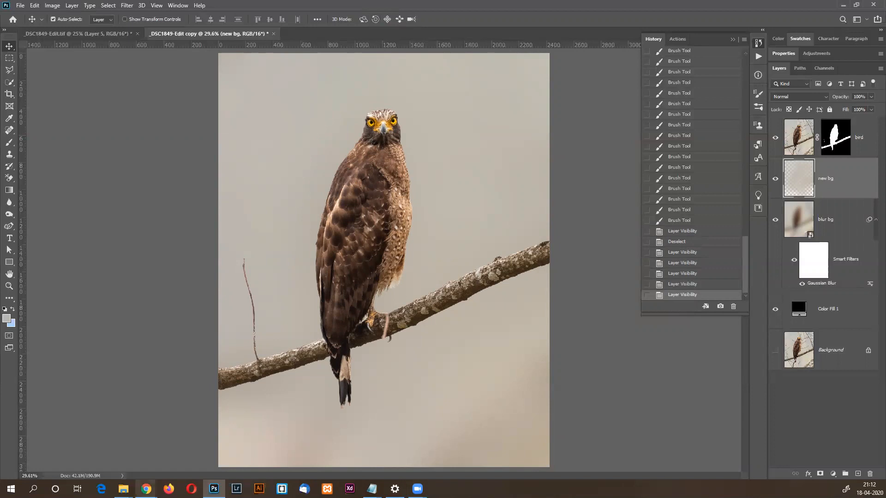
Switch to Chrome and search Google for "amazon forest images".
{"action": "mouse_move", "coordinate": [146, 489]}
{"action": "left_click", "coordinate": [259, 465]}
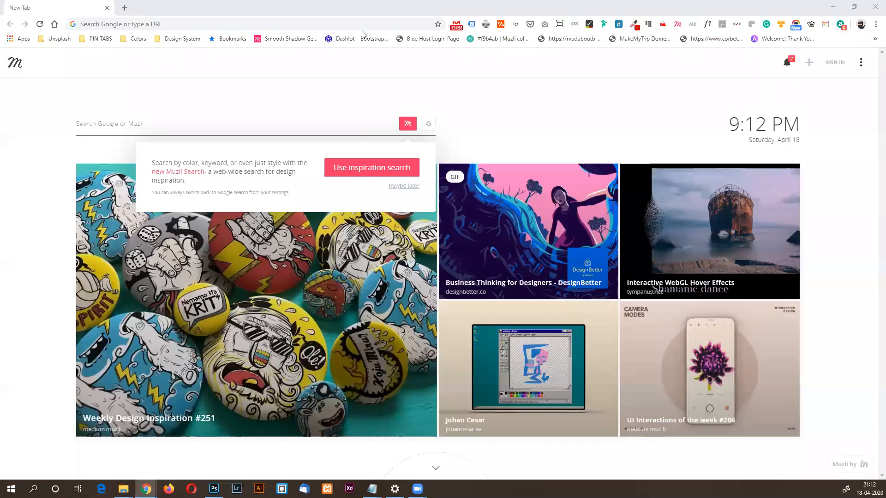
{"action": "left_click", "coordinate": [273, 22]}
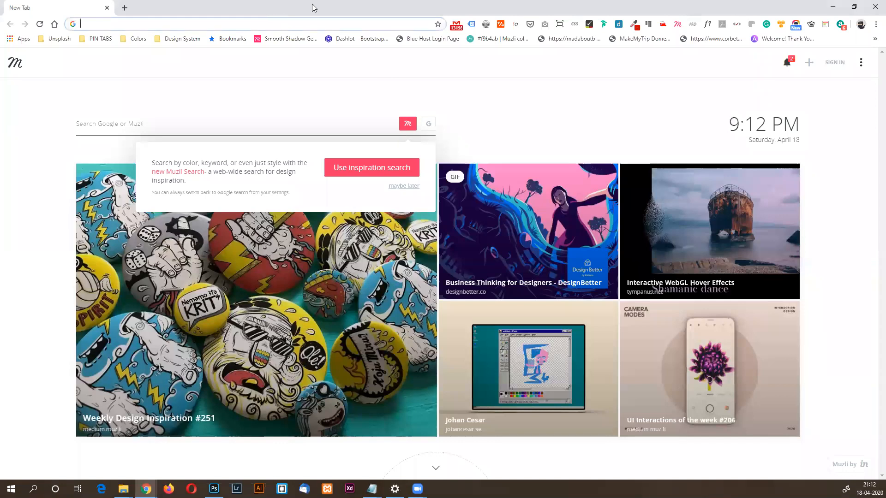
{"action": "type", "text": "t"}
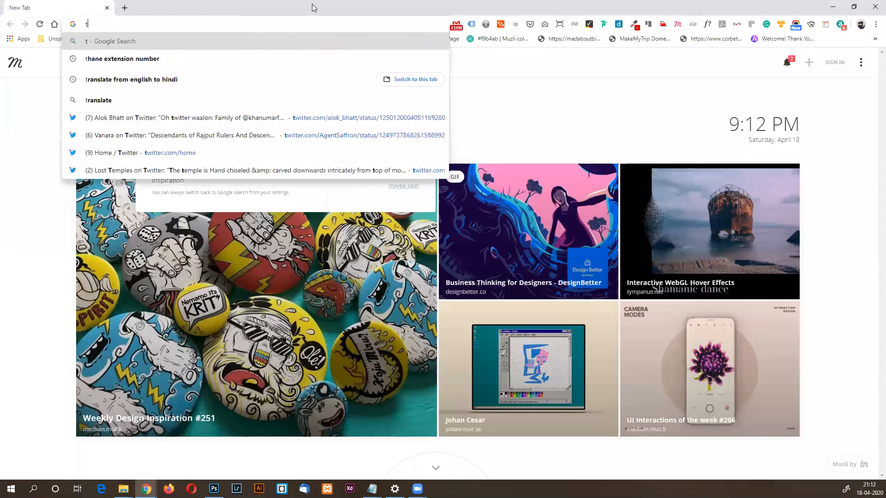
{"action": "type", "text": "forest"}
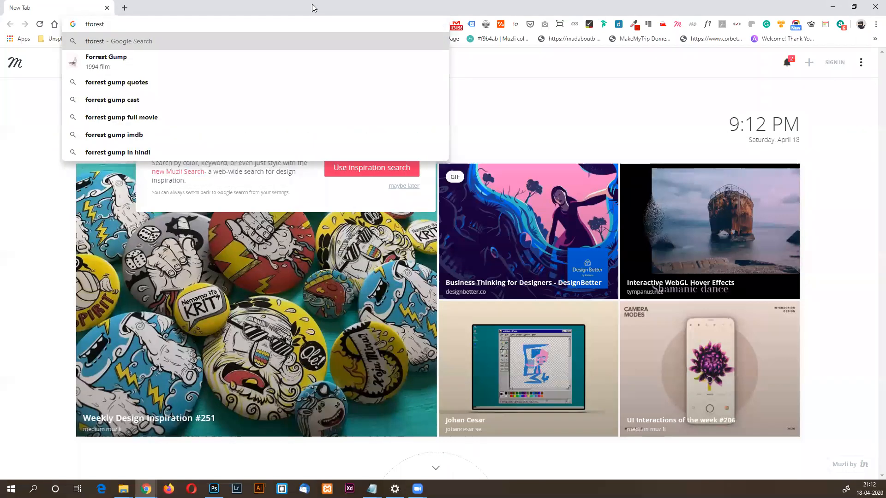
{"action": "key", "text": "Delete"}
{"action": "key", "text": "End"}
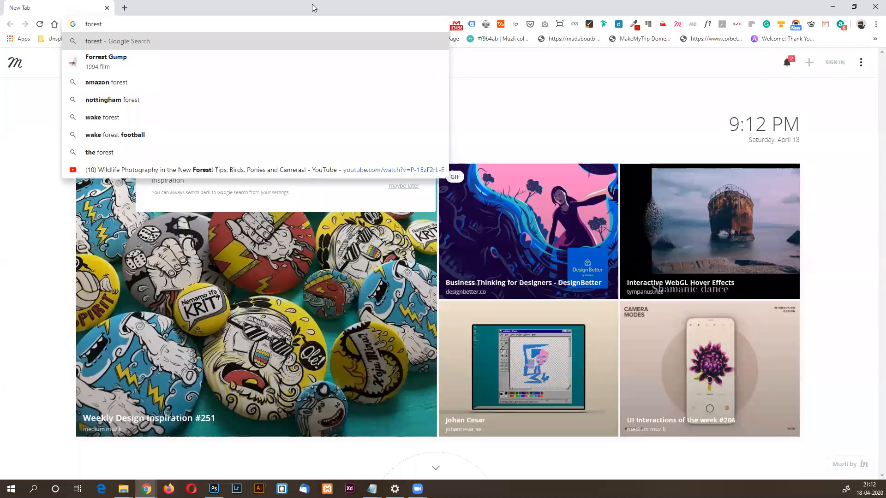
{"action": "key", "text": "Down"}
{"action": "key", "text": "Down"}
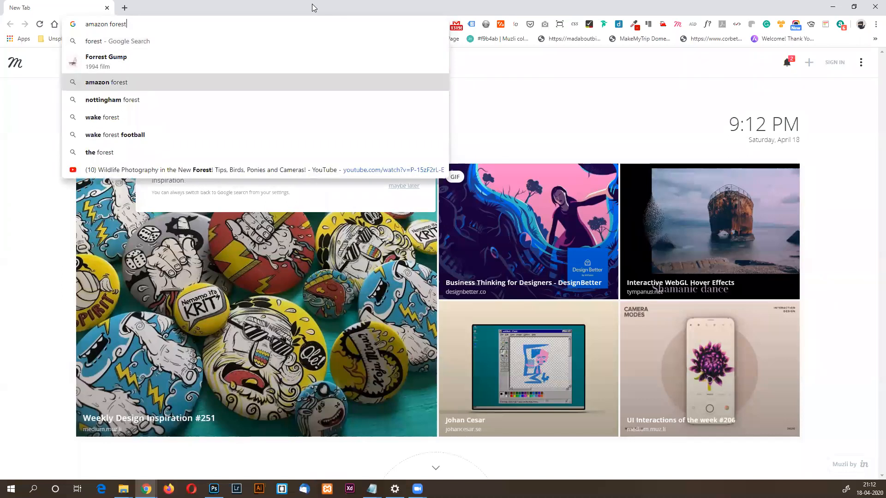
{"action": "type", "text": "image"}
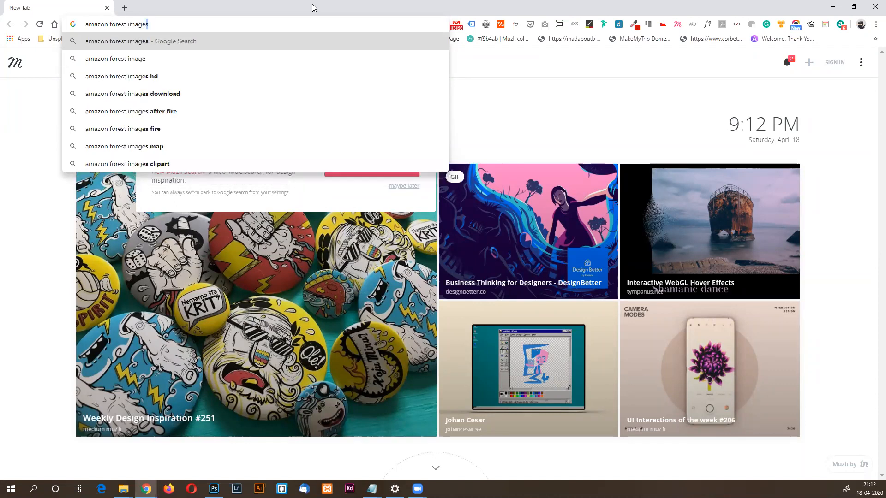
{"action": "key", "text": "Return"}
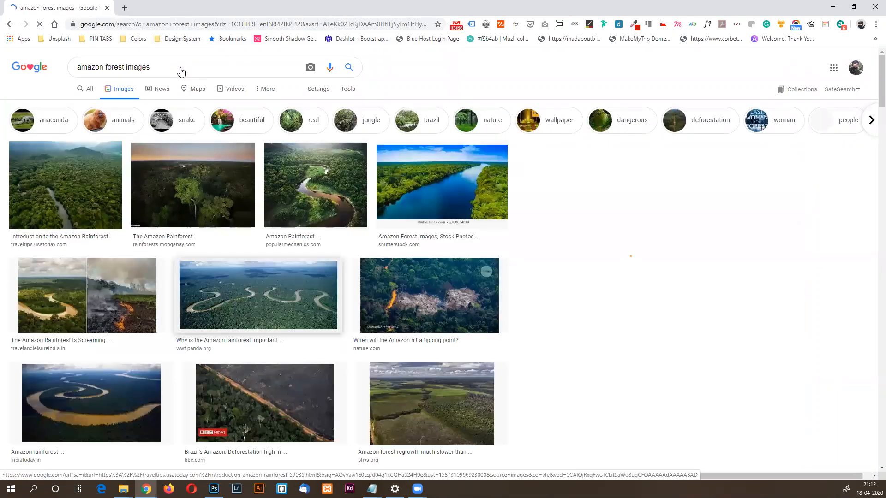
Browse the forest image results and preview the India Today river photo and the Ecology of the Amazon rainforest canopy photo.
{"action": "left_click", "coordinate": [96, 175]}
{"action": "scroll", "coordinate": [96, 176], "scroll_direction": "down", "scroll_amount": 5}
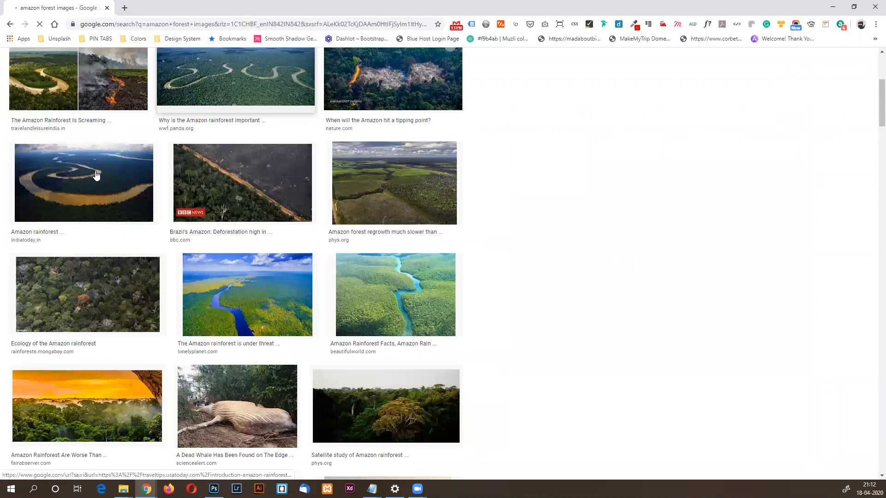
{"action": "left_click", "coordinate": [96, 174]}
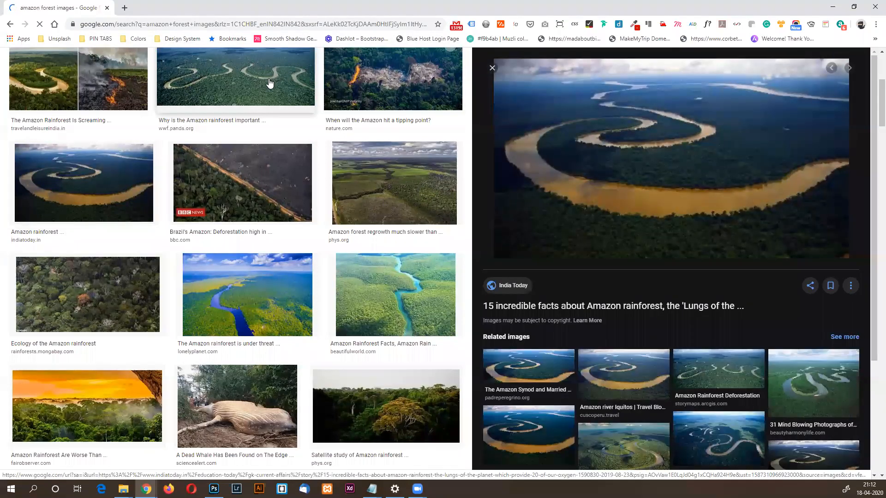
{"action": "left_click", "coordinate": [108, 286]}
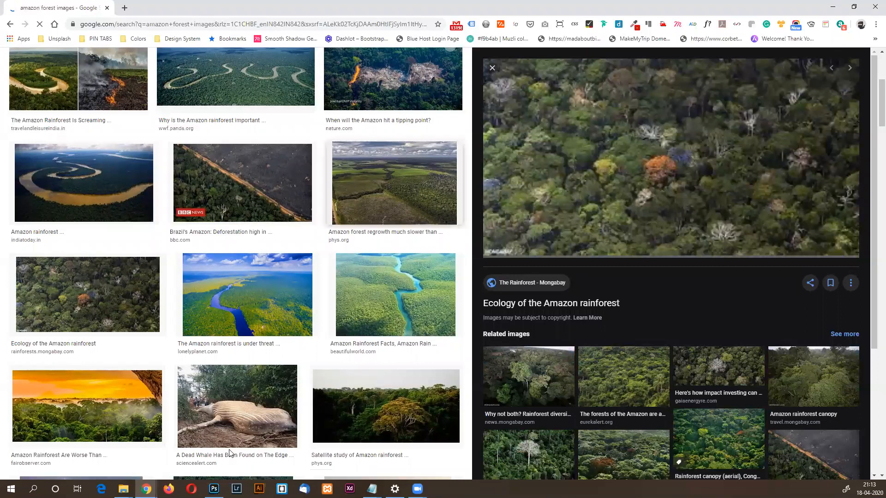
Try to open the Unsplash website in a new browser tab.
{"action": "left_click", "coordinate": [122, 10]}
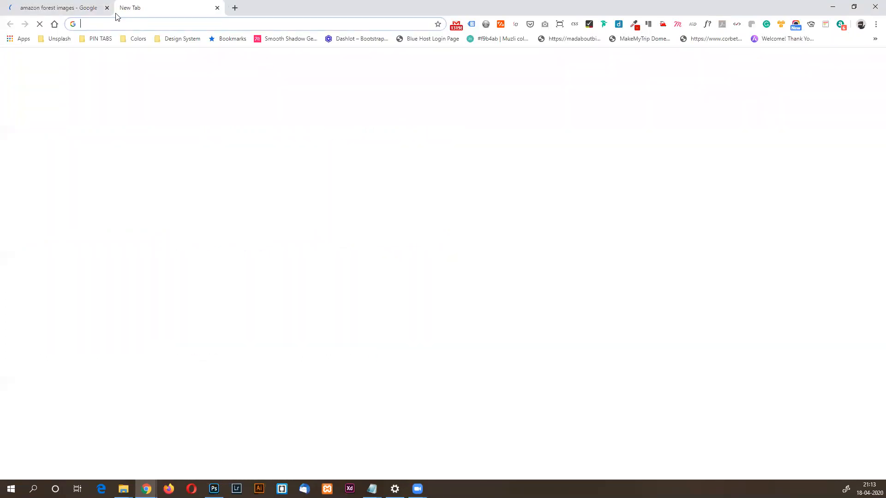
{"action": "type", "text": "u"}
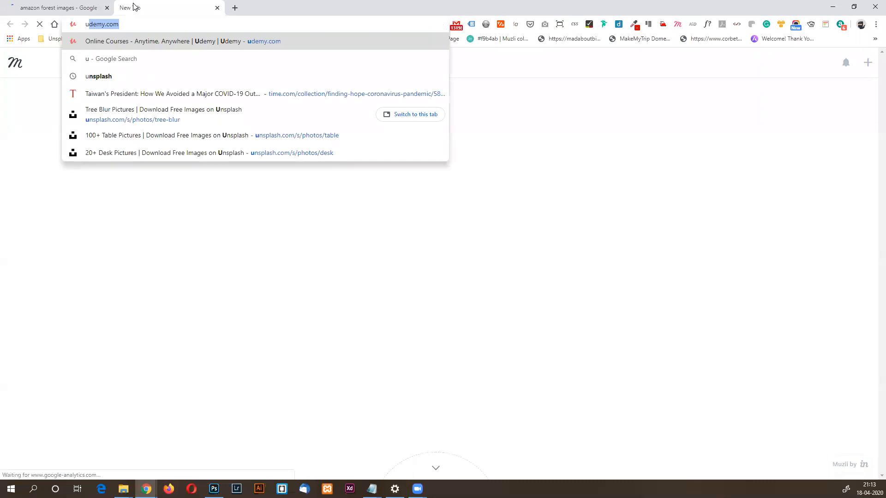
{"action": "type", "text": "nsp[alsh"}
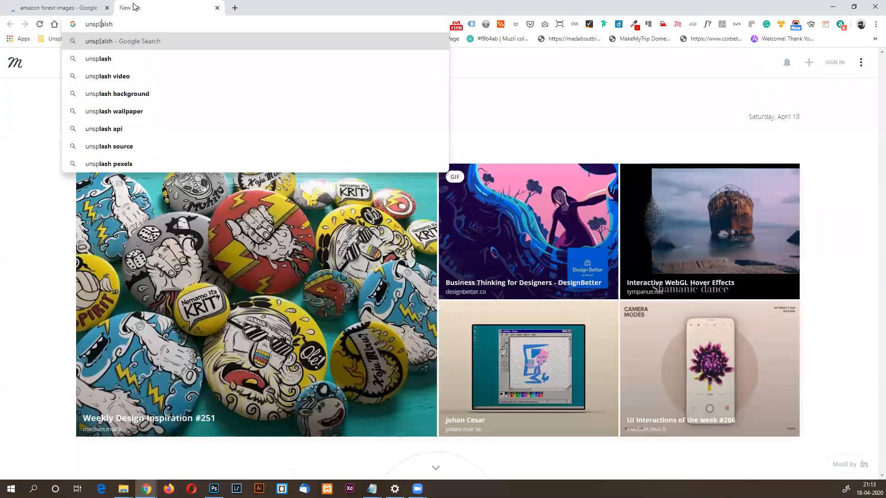
{"action": "key", "text": "Left"}
{"action": "key", "text": "Left"}
{"action": "key", "text": "Left"}
{"action": "key", "text": "Left"}
{"action": "key", "text": "BackSpace"}
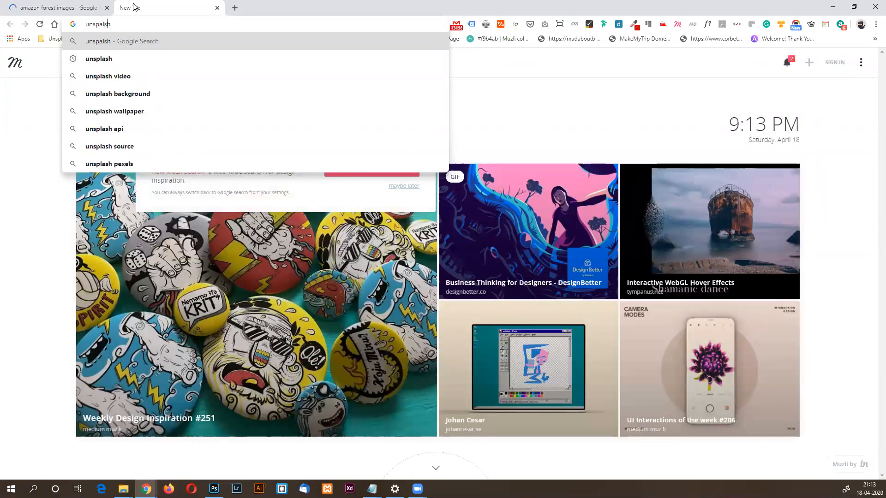
{"action": "key", "text": "ctrl+Return"}
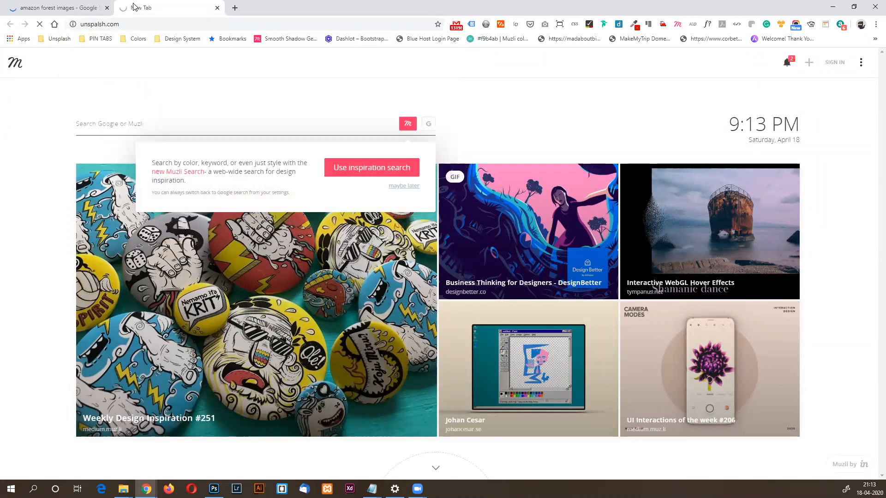
Find the Unsplash conifer branch JPG in the Downloads folder and open it in Photoshop.
{"action": "mouse_move", "coordinate": [123, 489]}
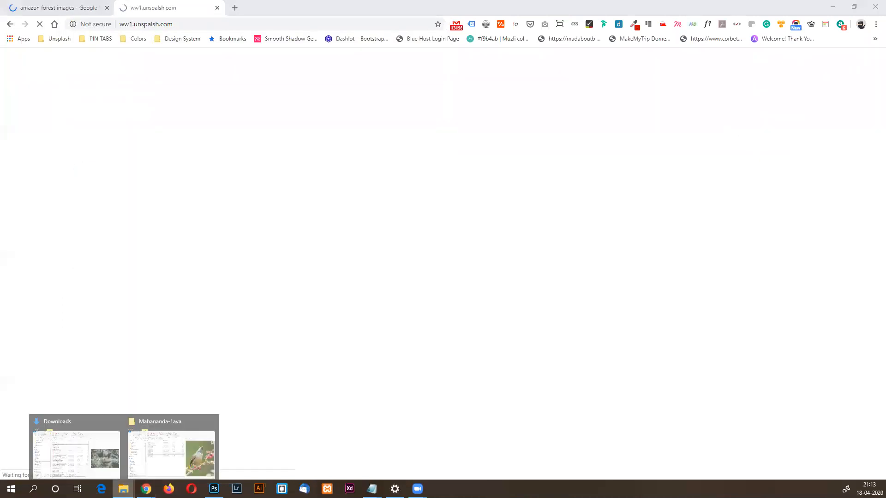
{"action": "left_click", "coordinate": [95, 457]}
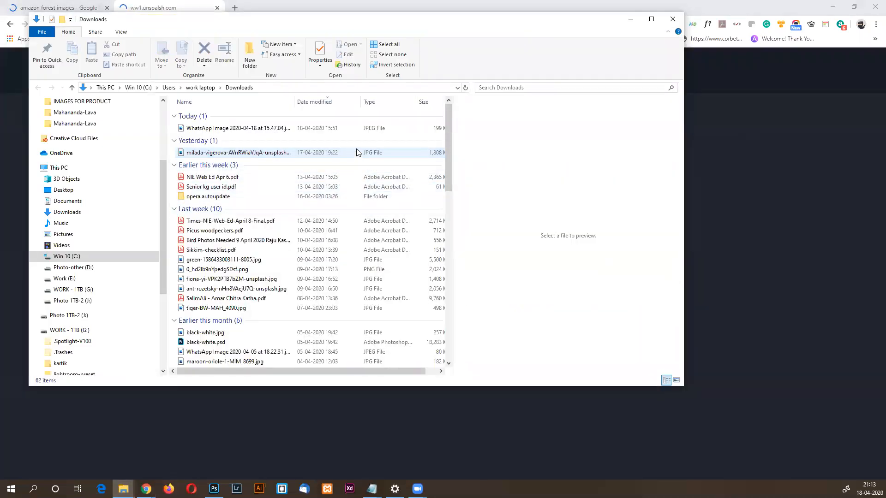
{"action": "left_click", "coordinate": [362, 153]}
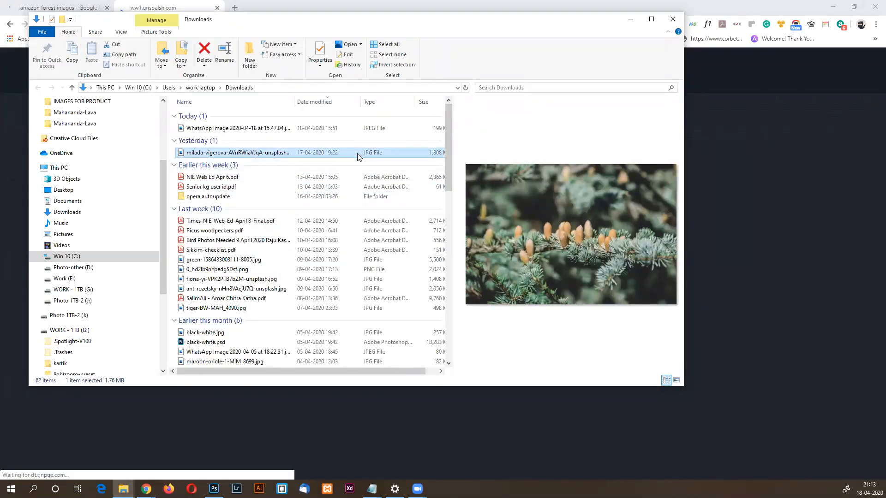
{"action": "right_click", "coordinate": [357, 154]}
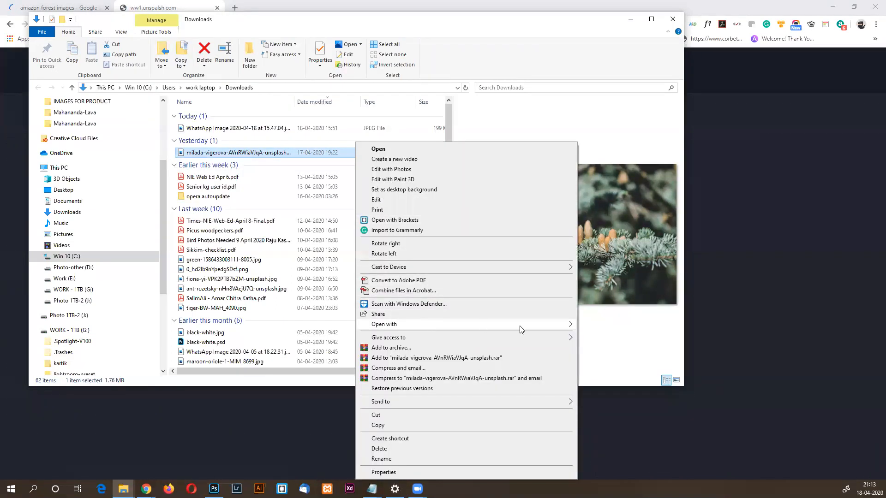
{"action": "mouse_move", "coordinate": [540, 327]}
{"action": "left_click", "coordinate": [593, 337]}
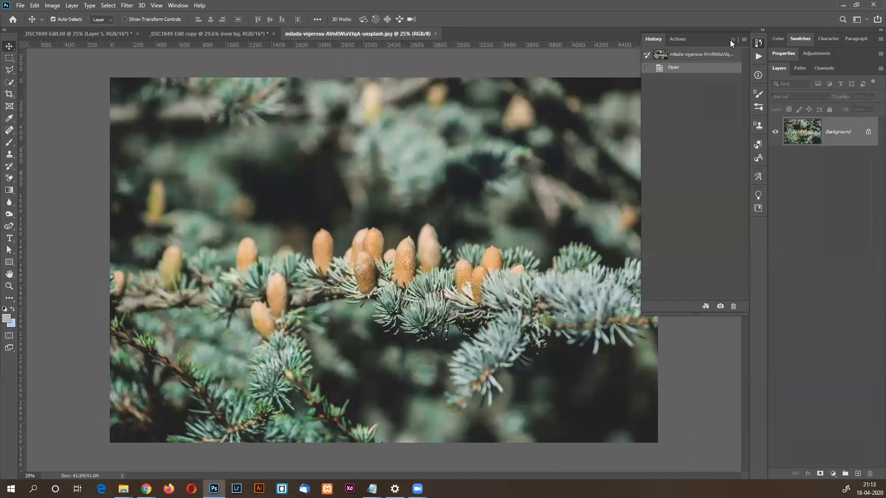
Copy the whole conifer photo into _DSC1849-Edit copy above the new bg layer, accept the colour conversion, and convert it to a smart object.
{"action": "left_click", "coordinate": [732, 40]}
{"action": "key", "text": "ctrl+a"}
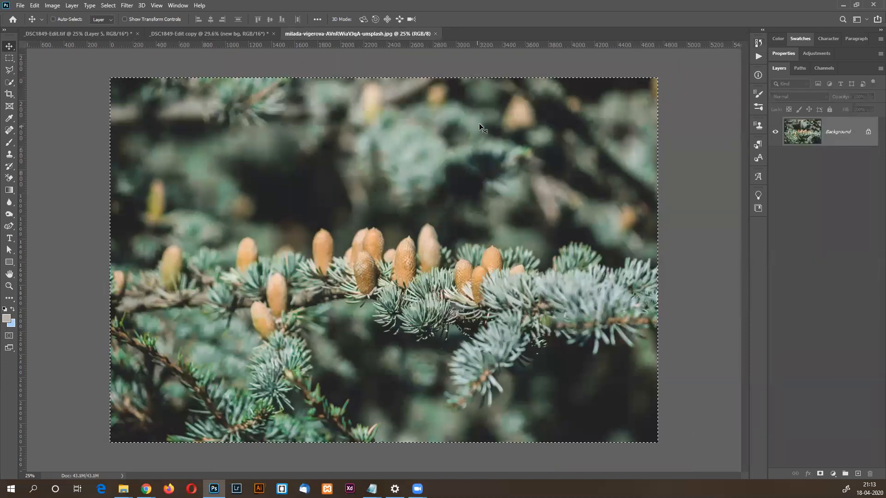
{"action": "left_click", "coordinate": [245, 34]}
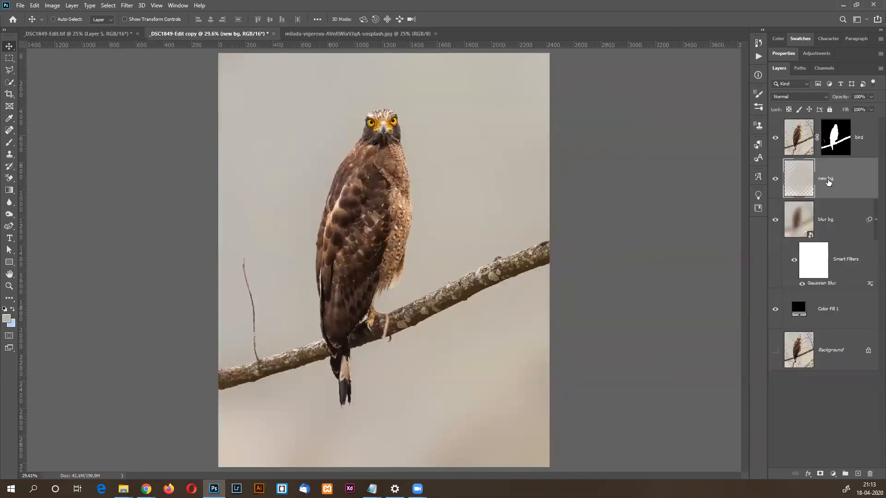
{"action": "key", "text": "ctrl+v"}
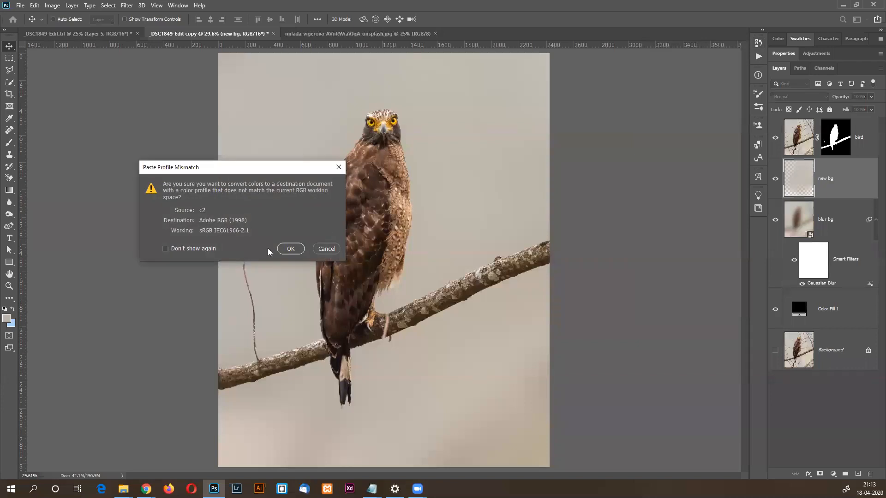
{"action": "left_click", "coordinate": [291, 249]}
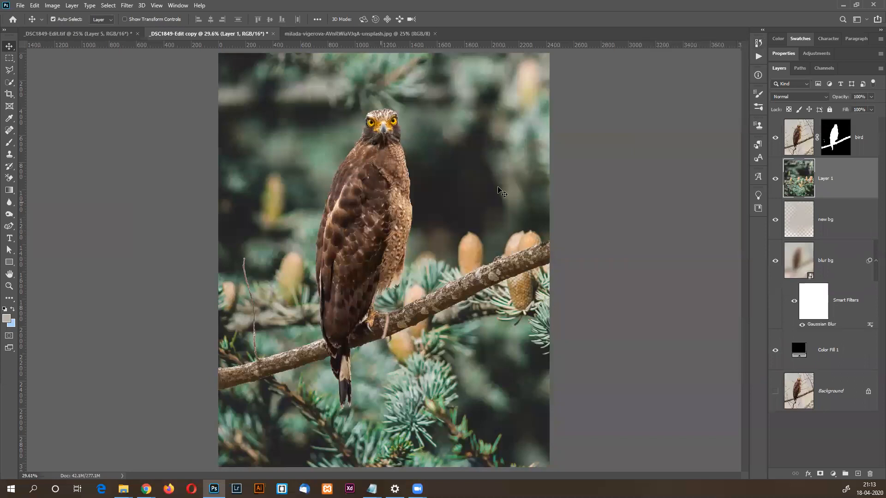
{"action": "right_click", "coordinate": [830, 183]}
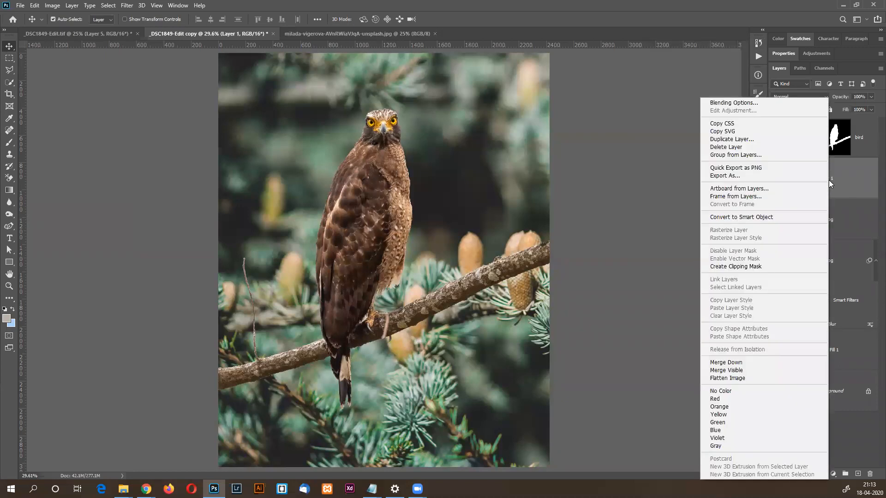
{"action": "left_click", "coordinate": [755, 217]}
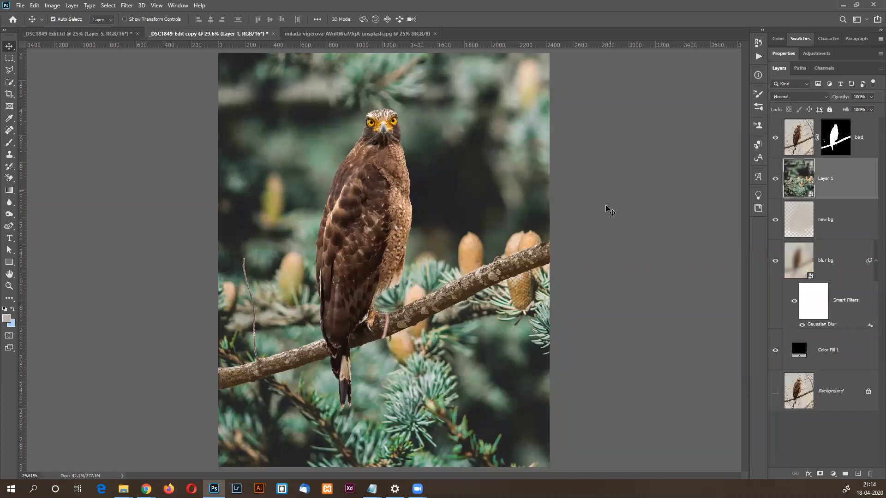
Rotate the conifer photo layer 90° and scale it down closer to the canvas size behind the bird.
{"action": "key", "text": "ctrl+minus"}
{"action": "key", "text": "ctrl+minus"}
{"action": "key", "text": "ctrl+minus"}
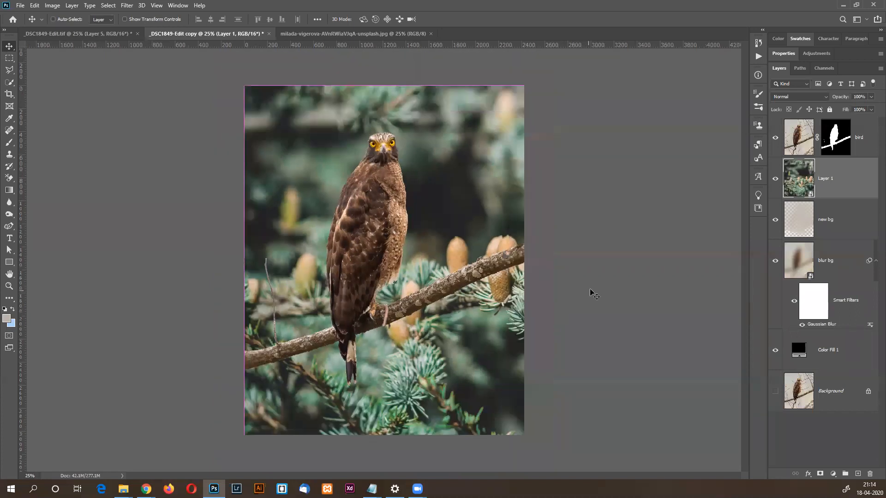
{"action": "key", "text": "ctrl+t"}
{"action": "left_click_drag", "start_coordinate": [594, 170], "coordinate": [421, 296]}
{"action": "left_click_drag", "start_coordinate": [301, 113], "coordinate": [302, 115]}
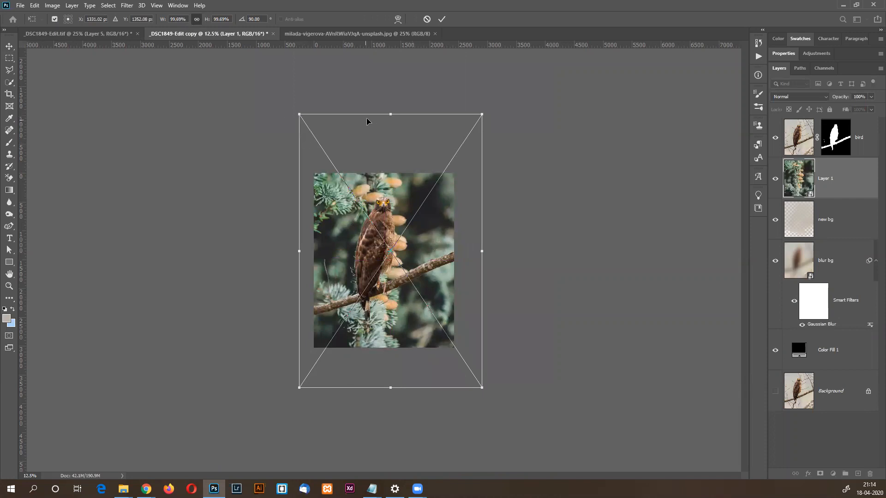
{"action": "left_click_drag", "start_coordinate": [390, 114], "coordinate": [390, 153]}
{"action": "mouse_move", "coordinate": [406, 233]}
{"action": "left_mouse_down"}
{"action": "mouse_move", "coordinate": [390, 237]}
{"action": "mouse_move", "coordinate": [400, 242]}
{"action": "left_mouse_up"}
{"action": "left_click_drag", "start_coordinate": [385, 400], "coordinate": [385, 391]}
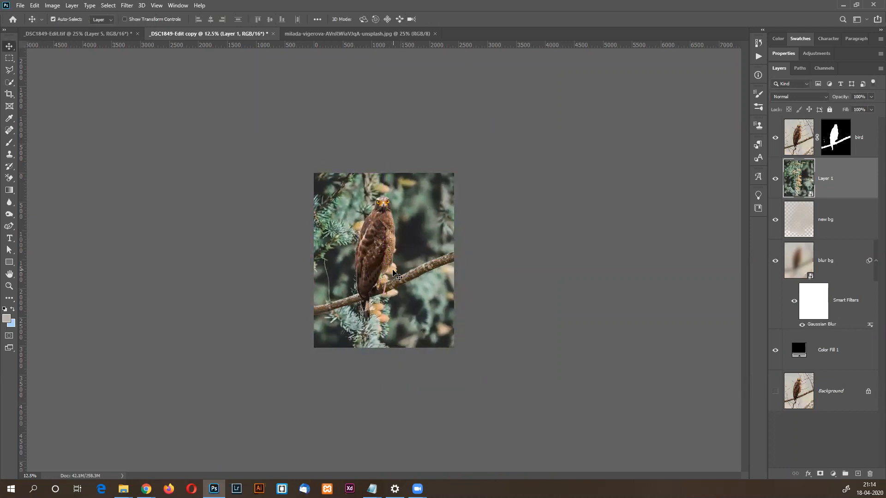
{"action": "key", "text": "ctrl+0"}
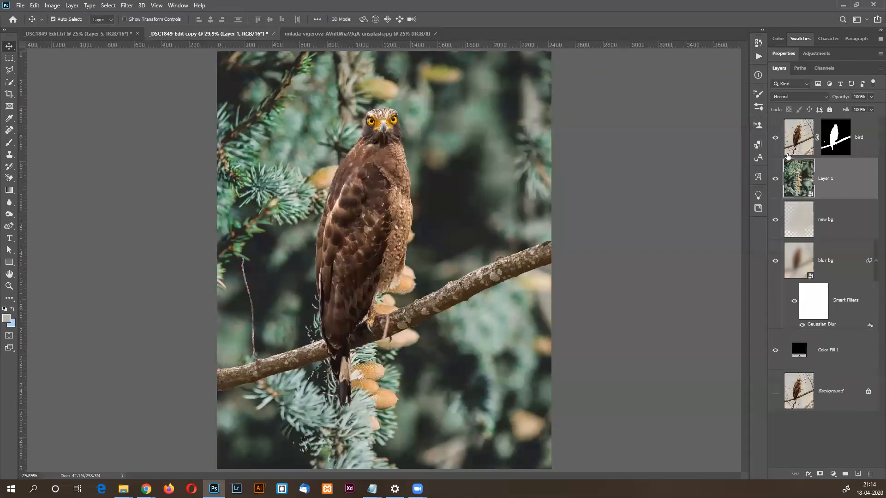
Apply a Gaussian Blur with a 75.5 px radius to Layer 1 and toggle the layer to compare it with the painted background.
{"action": "left_click", "coordinate": [128, 10]}
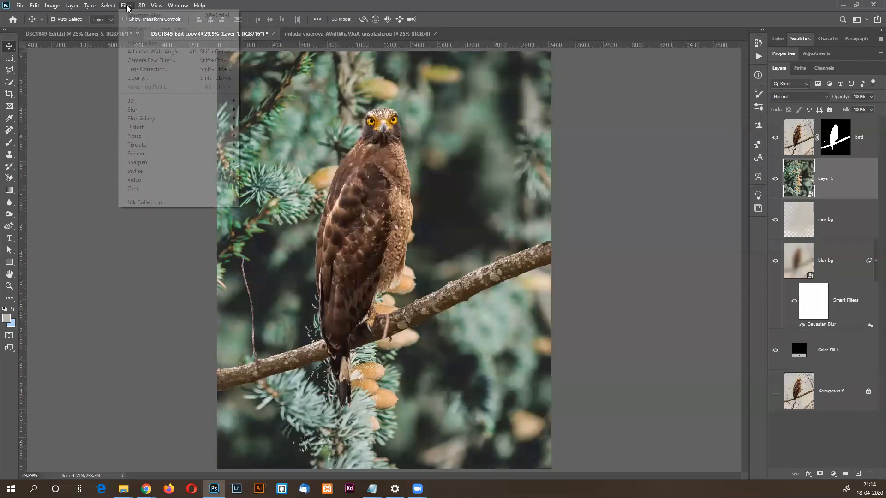
{"action": "mouse_move", "coordinate": [168, 115]}
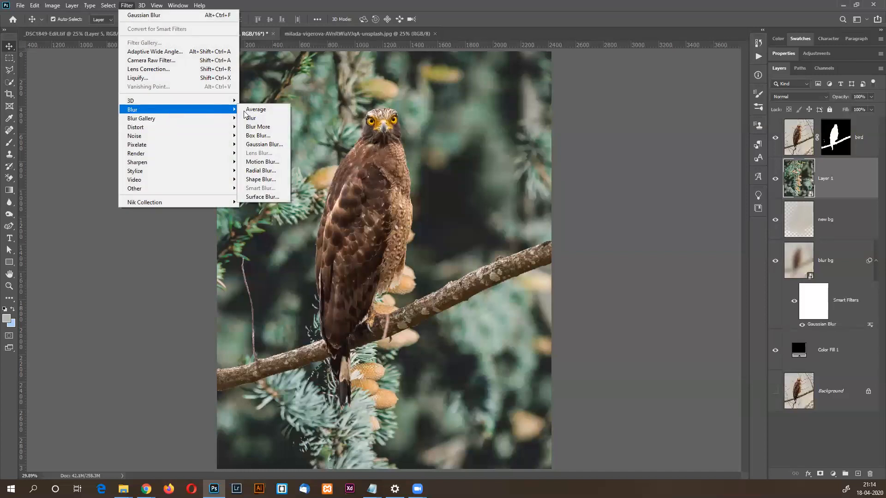
{"action": "left_click", "coordinate": [264, 144]}
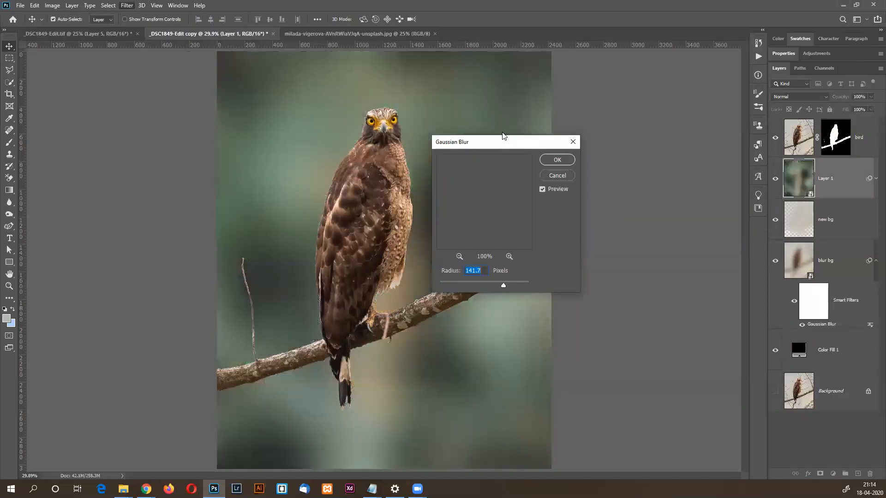
{"action": "left_click_drag", "start_coordinate": [501, 145], "coordinate": [625, 75]}
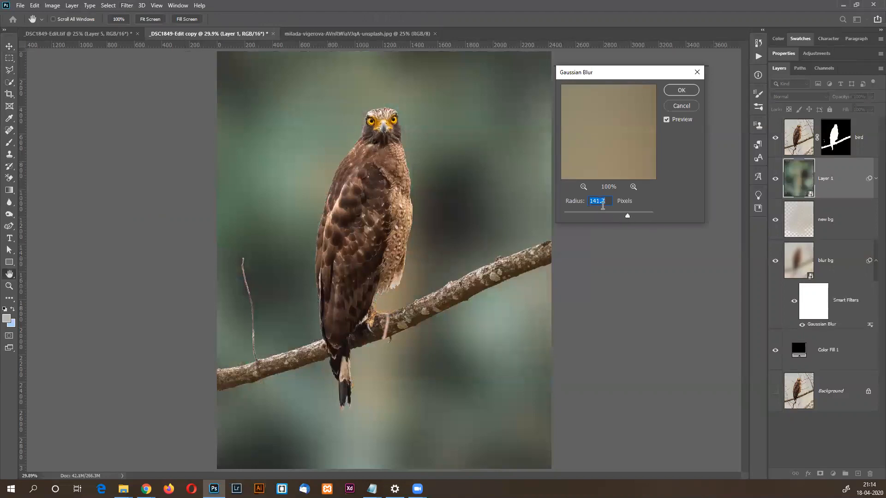
{"action": "left_click", "coordinate": [616, 215]}
{"action": "left_click_drag", "start_coordinate": [616, 215], "coordinate": [615, 217]}
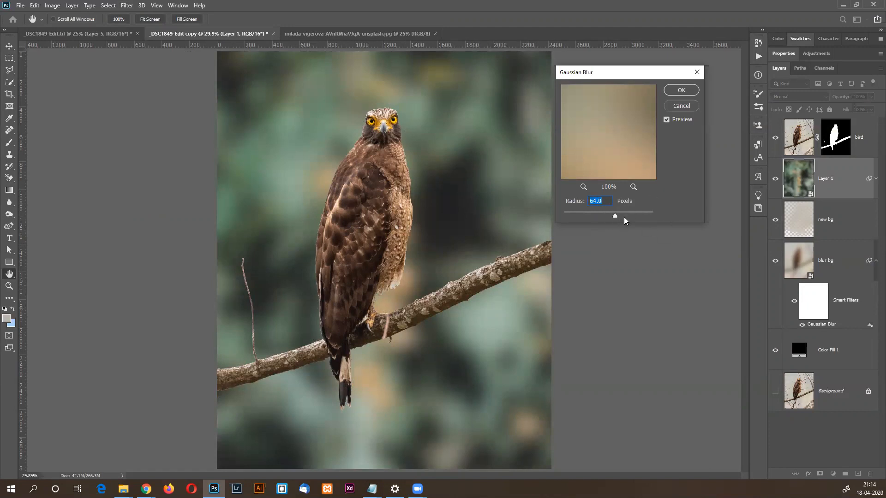
{"action": "left_click_drag", "start_coordinate": [627, 219], "coordinate": [639, 220]}
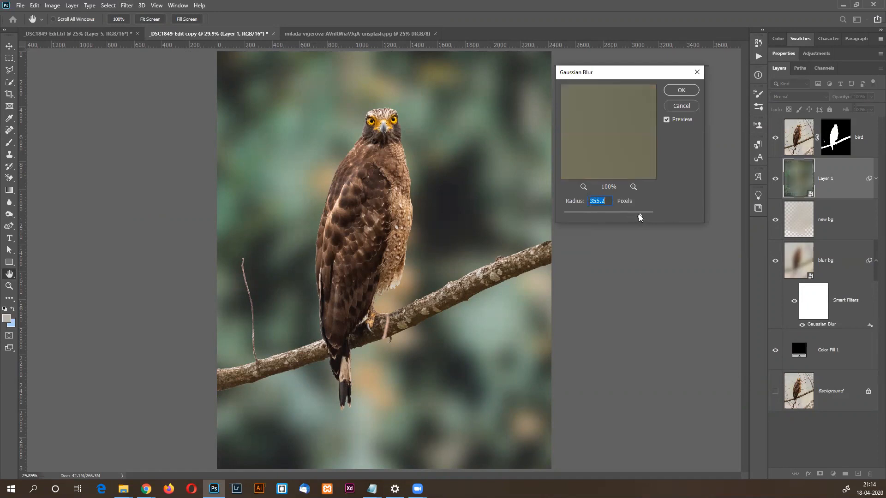
{"action": "left_click_drag", "start_coordinate": [639, 217], "coordinate": [637, 217]}
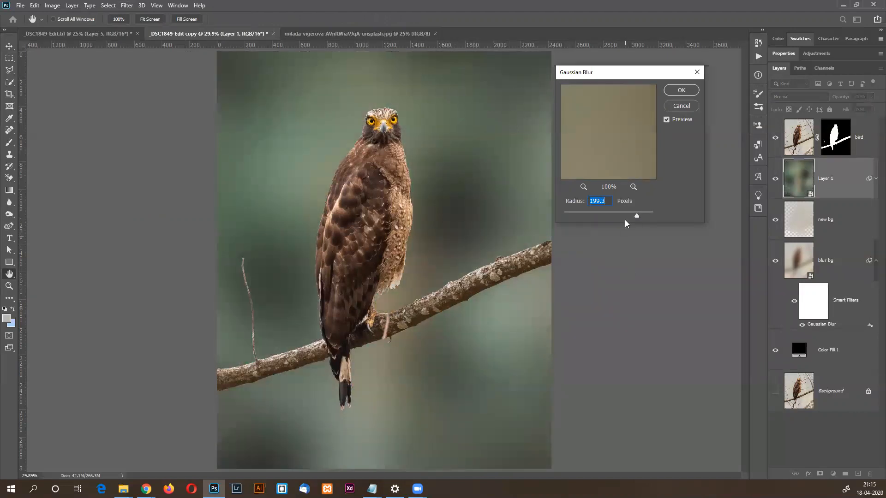
{"action": "left_click_drag", "start_coordinate": [630, 213], "coordinate": [623, 217]}
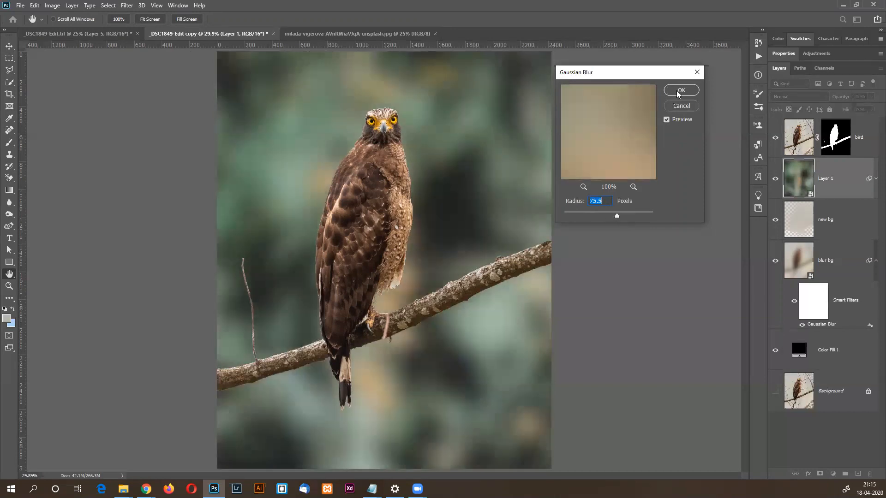
{"action": "left_click", "coordinate": [680, 90]}
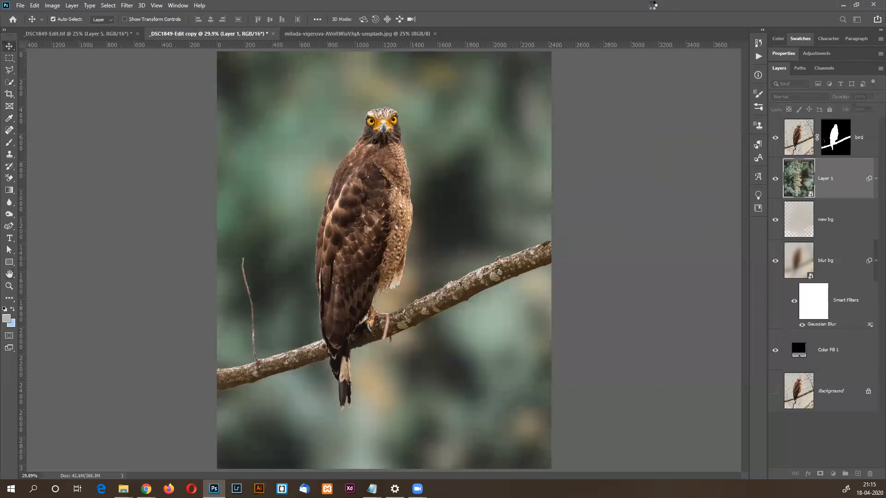
{"action": "left_click", "coordinate": [775, 179]}
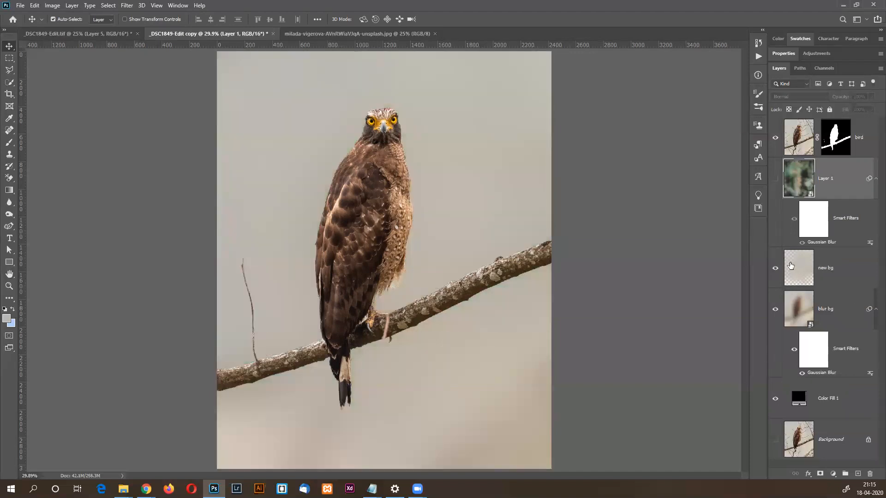
{"action": "left_click", "coordinate": [776, 179]}
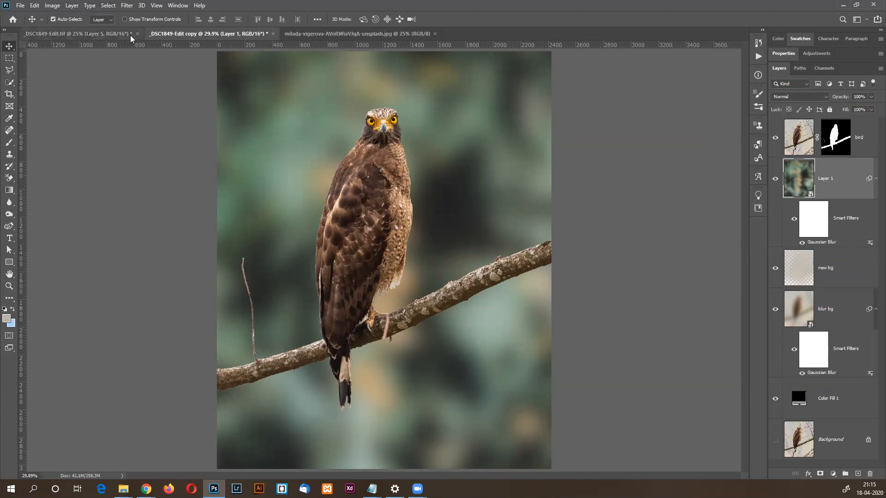
Clear the Gaussian Blur smart filter from Layer 1 and start a Field Blur on it at 211 px.
{"action": "right_click", "coordinate": [853, 217]}
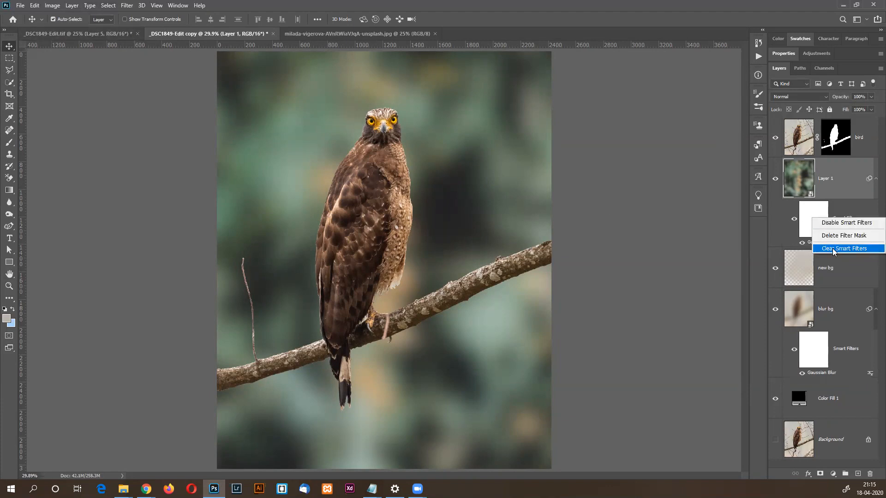
{"action": "left_click", "coordinate": [834, 249]}
{"action": "left_click", "coordinate": [126, 5]}
{"action": "mouse_move", "coordinate": [152, 118]}
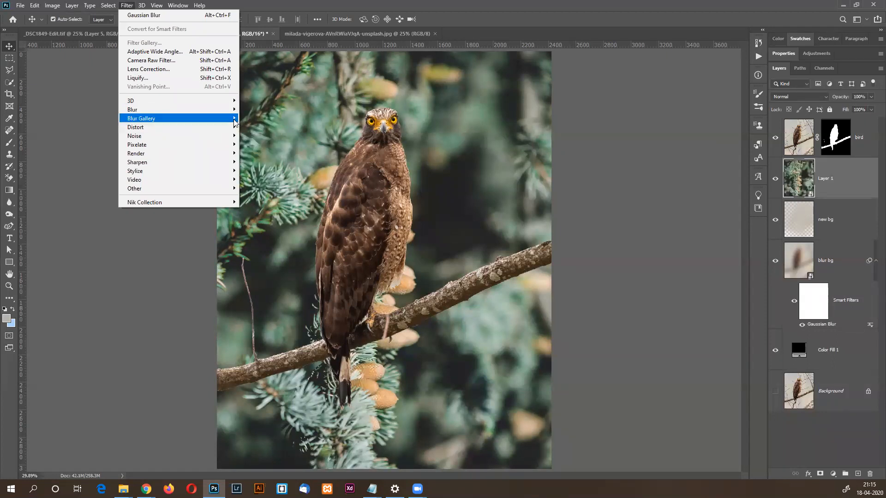
{"action": "left_click", "coordinate": [256, 119]}
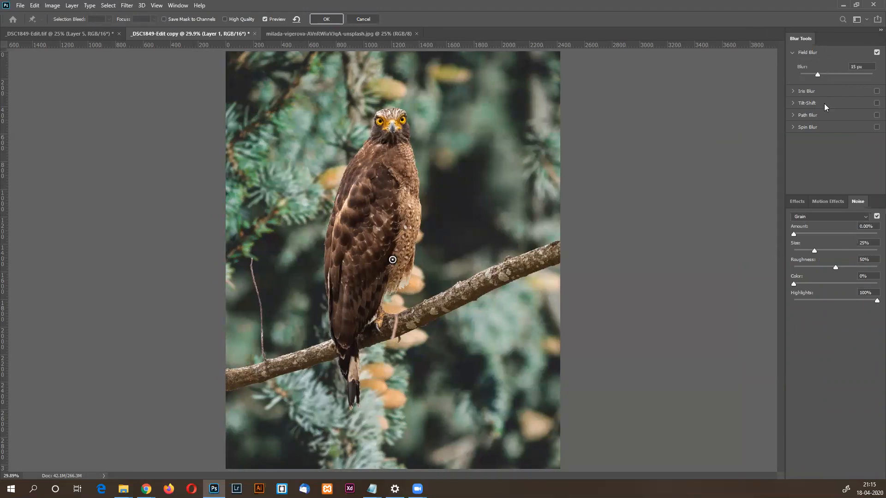
{"action": "left_click_drag", "start_coordinate": [842, 75], "coordinate": [849, 75]}
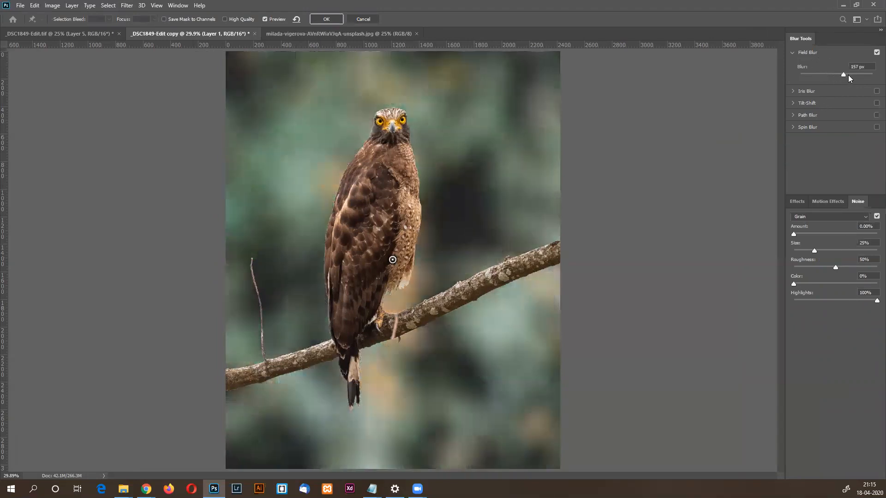
{"action": "left_click", "coordinate": [851, 75]}
{"action": "left_click", "coordinate": [847, 75]}
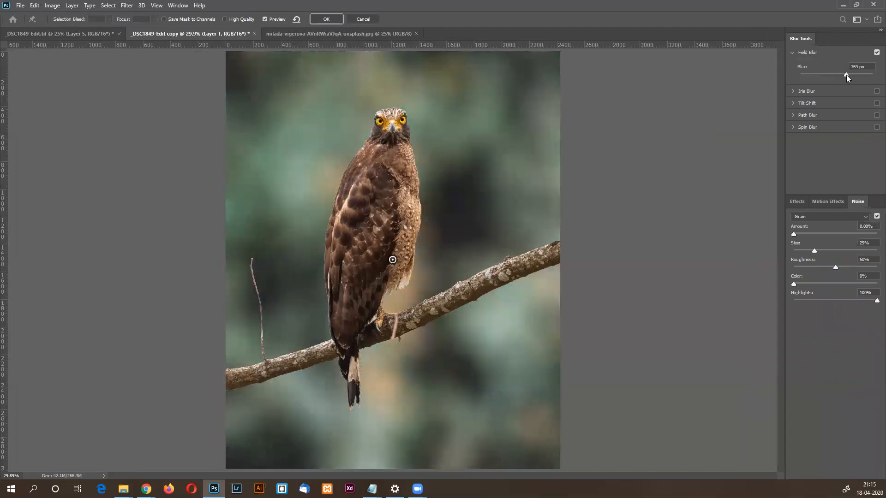
{"action": "left_click", "coordinate": [853, 75]}
{"action": "left_click", "coordinate": [853, 75]}
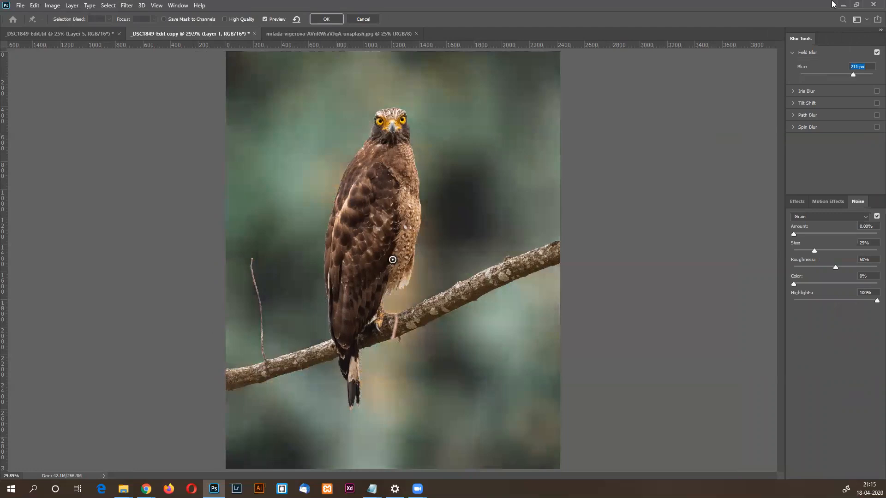
Add bokeh to the Field Blur with Light Bokeh at about 58% and Bokeh Color at 28%.
{"action": "left_click", "coordinate": [799, 206]}
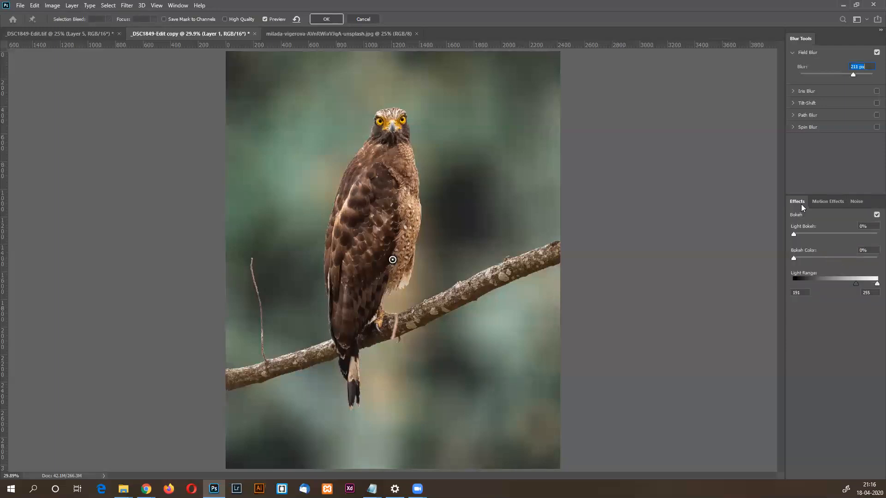
{"action": "left_click", "coordinate": [804, 233]}
{"action": "left_click", "coordinate": [818, 235]}
{"action": "left_click", "coordinate": [819, 258]}
{"action": "mouse_move", "coordinate": [848, 234]}
{"action": "left_mouse_down"}
{"action": "mouse_move", "coordinate": [832, 234]}
{"action": "mouse_move", "coordinate": [840, 234]}
{"action": "left_mouse_up"}
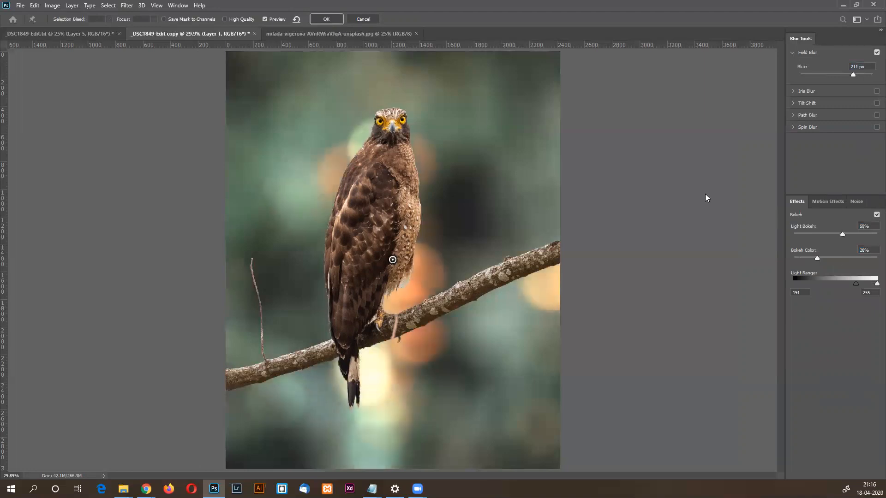
Compare stronger and weaker Bokeh Color, set it to 8%, raise the blur to 279 px and apply the filter.
{"action": "left_click", "coordinate": [830, 259]}
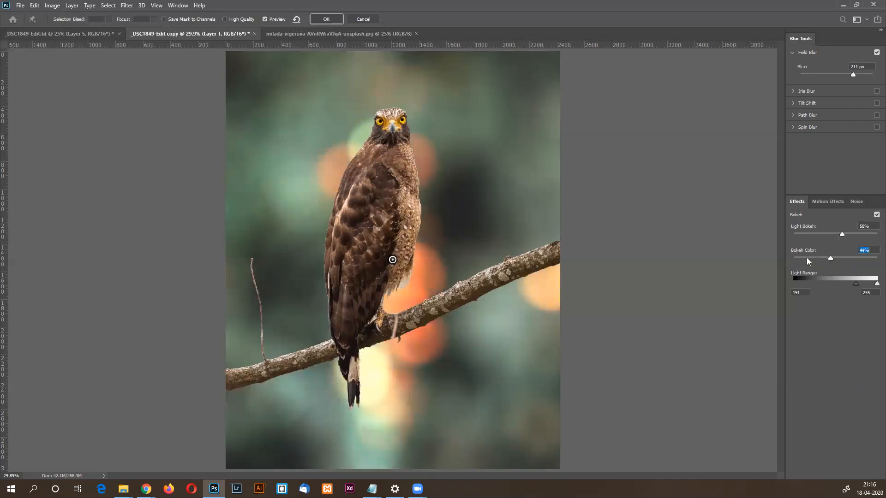
{"action": "left_click", "coordinate": [808, 258]}
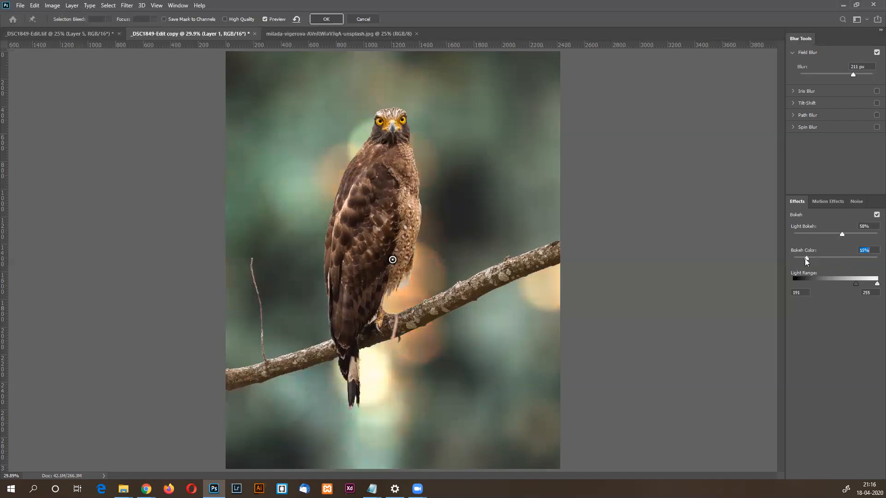
{"action": "type", "text": "8"}
{"action": "key", "text": "Return"}
{"action": "left_click", "coordinate": [861, 74]}
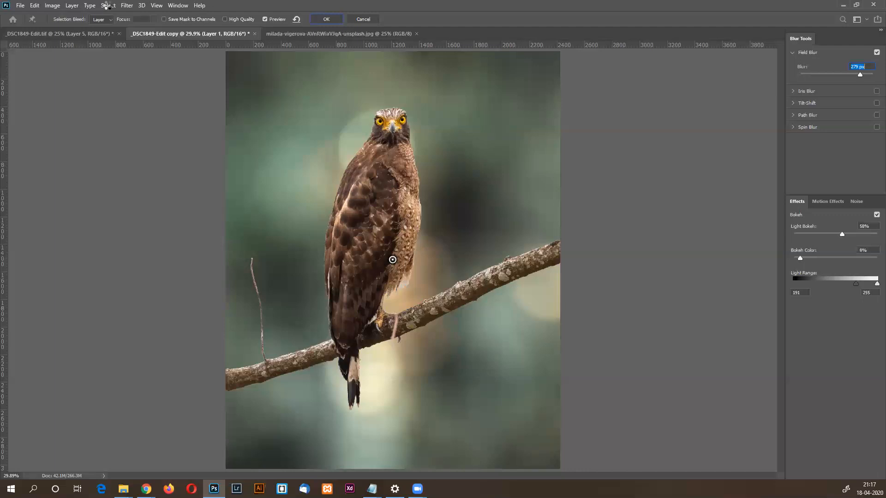
{"action": "key", "text": "Return"}
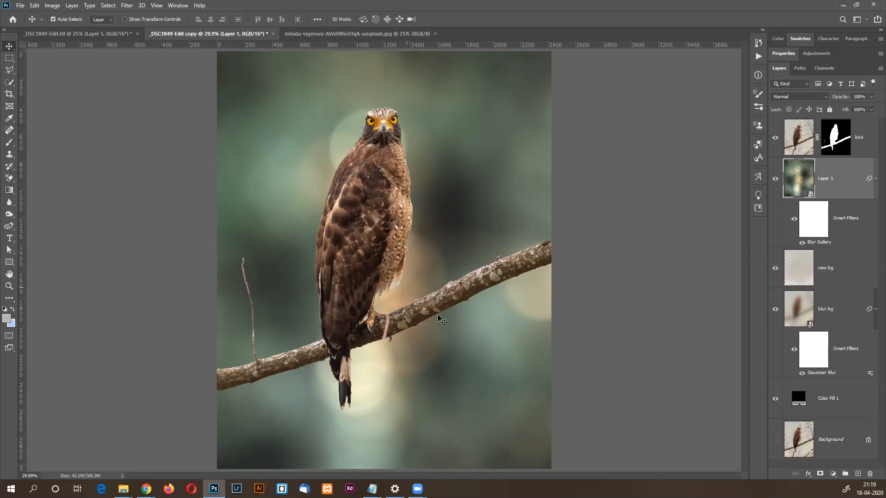
Try the Burn tool with the Shadows range on the bird layer's mask at the pale belly feathers.
{"action": "key", "text": "ctrl+space"}
{"action": "left_click_drag", "start_coordinate": [359, 254], "coordinate": [421, 289]}
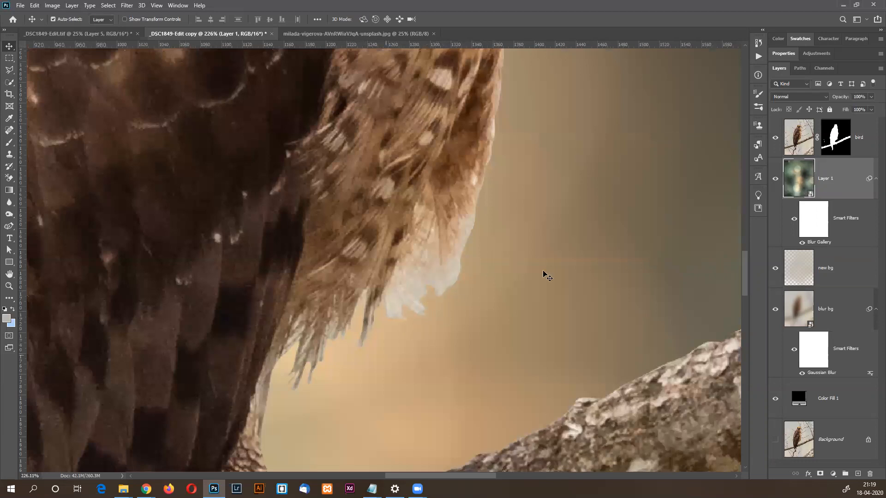
{"action": "left_click", "coordinate": [834, 138]}
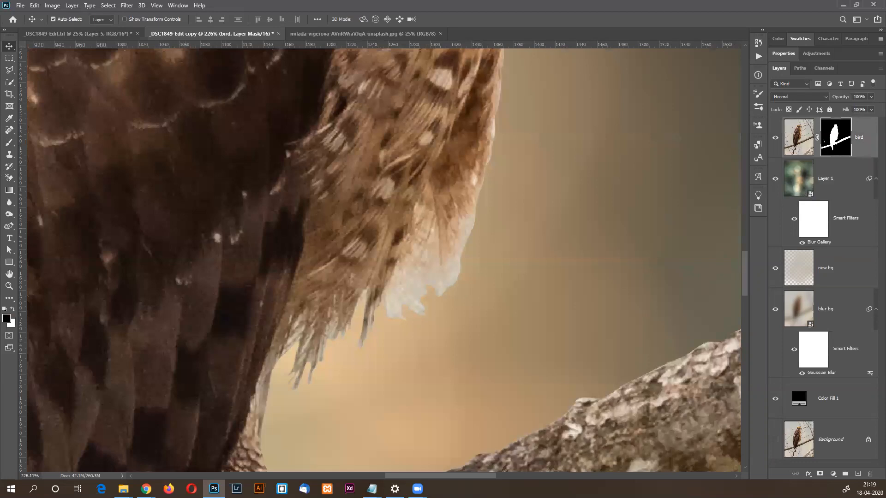
{"action": "left_click", "coordinate": [9, 215]}
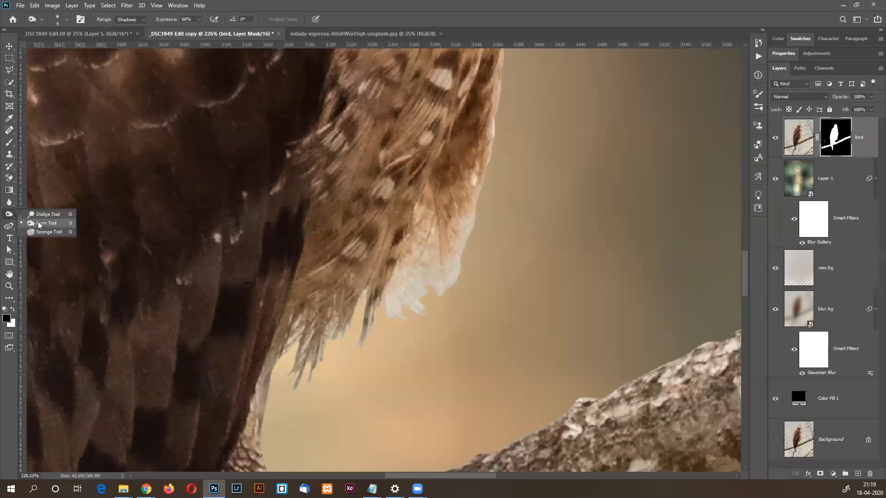
{"action": "left_click", "coordinate": [40, 223]}
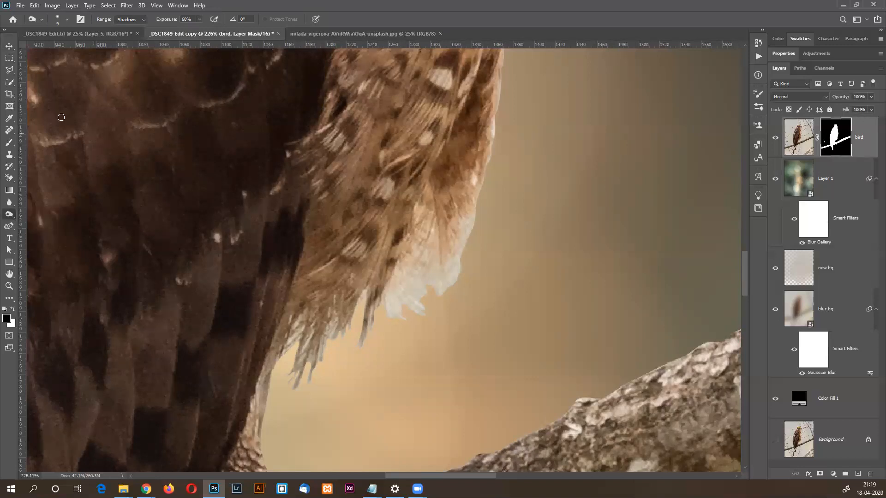
{"action": "left_click", "coordinate": [131, 19]}
Paint black on the bird layer's mask with a much smaller brush along the pale belly feather edge.
{"action": "left_click", "coordinate": [5, 145]}
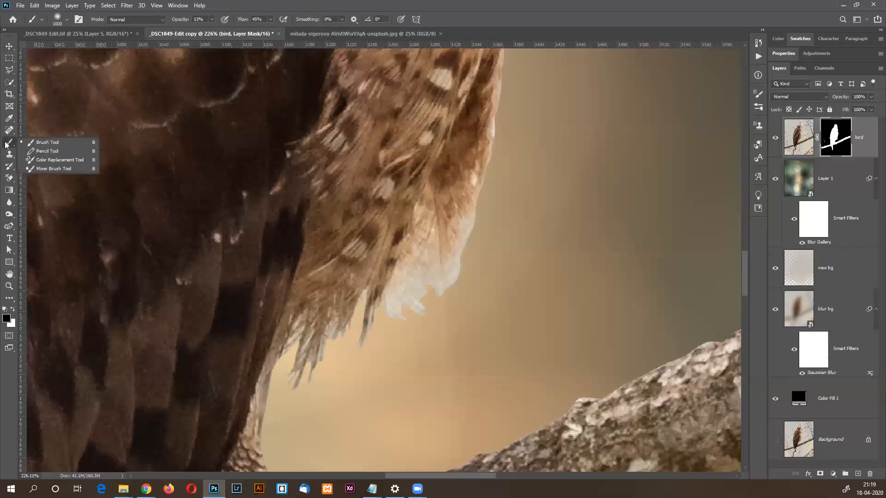
{"action": "left_click", "coordinate": [50, 143]}
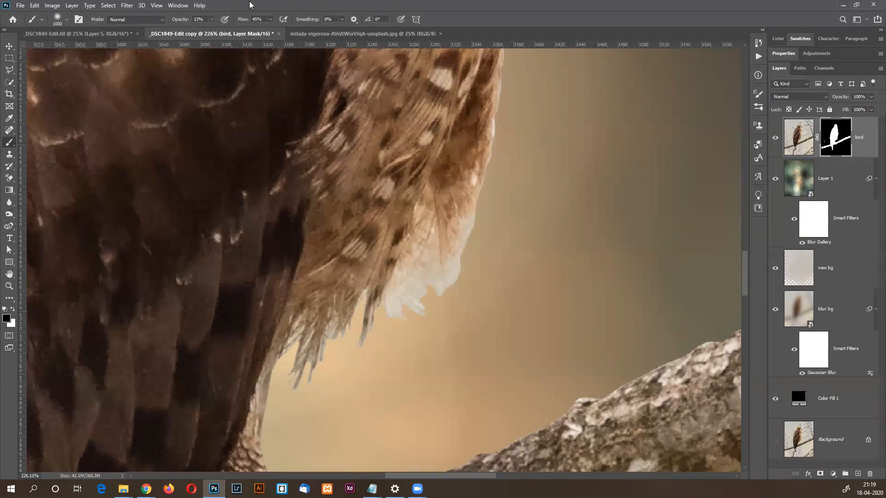
{"action": "left_click", "coordinate": [60, 19]}
{"action": "left_click_drag", "start_coordinate": [59, 47], "coordinate": [58, 47]}
{"action": "left_click", "coordinate": [205, 36]}
{"action": "mouse_move", "coordinate": [459, 289]}
{"action": "left_mouse_down"}
{"action": "mouse_move", "coordinate": [444, 301]}
{"action": "mouse_move", "coordinate": [472, 245]}
{"action": "mouse_move", "coordinate": [453, 297]}
{"action": "mouse_move", "coordinate": [434, 309]}
{"action": "mouse_move", "coordinate": [428, 293]}
{"action": "mouse_move", "coordinate": [454, 312]}
{"action": "mouse_move", "coordinate": [423, 313]}
{"action": "mouse_move", "coordinate": [430, 303]}
{"action": "mouse_move", "coordinate": [418, 302]}
{"action": "mouse_move", "coordinate": [432, 313]}
{"action": "mouse_move", "coordinate": [405, 321]}
{"action": "mouse_move", "coordinate": [413, 315]}
{"action": "mouse_move", "coordinate": [376, 308]}
{"action": "left_mouse_up"}
Reduce the brush size further, set its opacity to 35% and paint over the pale feather fringe on the mask.
{"action": "left_click", "coordinate": [62, 19]}
{"action": "left_click_drag", "start_coordinate": [58, 47], "coordinate": [55, 49]}
{"action": "left_click", "coordinate": [212, 20]}
{"action": "left_click_drag", "start_coordinate": [216, 31], "coordinate": [220, 27]}
{"action": "mouse_move", "coordinate": [383, 311]}
{"action": "left_mouse_down"}
{"action": "mouse_move", "coordinate": [409, 329]}
{"action": "mouse_move", "coordinate": [405, 315]}
{"action": "mouse_move", "coordinate": [428, 319]}
{"action": "mouse_move", "coordinate": [420, 296]}
{"action": "mouse_move", "coordinate": [435, 320]}
{"action": "mouse_move", "coordinate": [423, 291]}
{"action": "mouse_move", "coordinate": [427, 305]}
{"action": "mouse_move", "coordinate": [423, 292]}
{"action": "mouse_move", "coordinate": [440, 299]}
{"action": "mouse_move", "coordinate": [437, 286]}
{"action": "mouse_move", "coordinate": [440, 309]}
{"action": "mouse_move", "coordinate": [454, 283]}
{"action": "mouse_move", "coordinate": [460, 290]}
{"action": "mouse_move", "coordinate": [462, 261]}
{"action": "mouse_move", "coordinate": [443, 323]}
{"action": "left_mouse_up"}
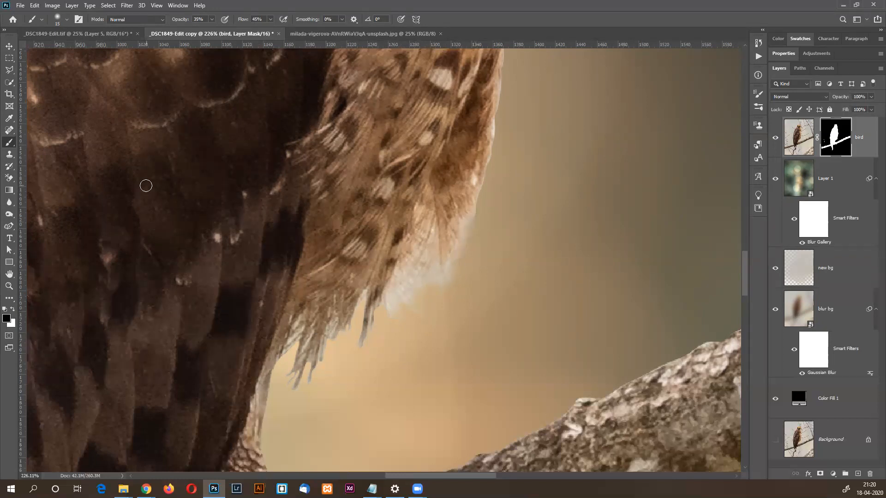
Switch back to the Burn tool and set its range to Highlights for the bird layer's mask.
{"action": "left_click", "coordinate": [8, 216]}
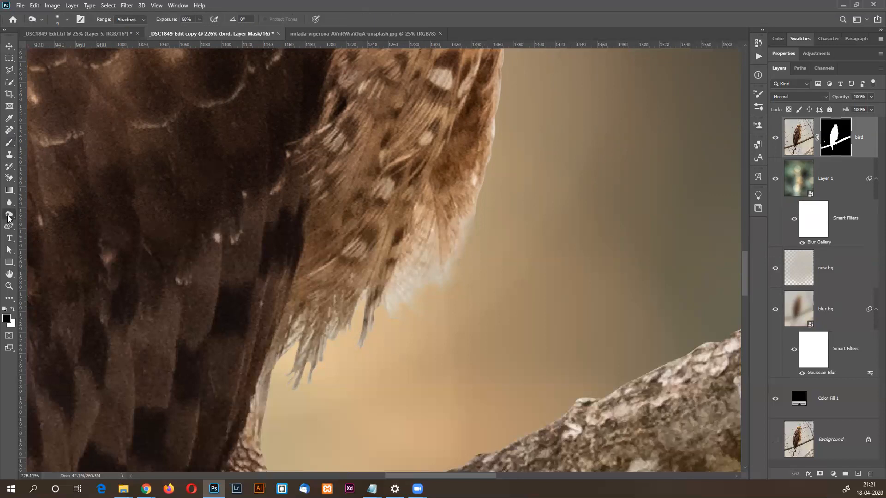
{"action": "left_click", "coordinate": [142, 20]}
{"action": "left_click", "coordinate": [127, 42]}
Revert the document history to the Field Blur state, undoing all brush and burn strokes on the mask.
{"action": "left_click", "coordinate": [758, 43]}
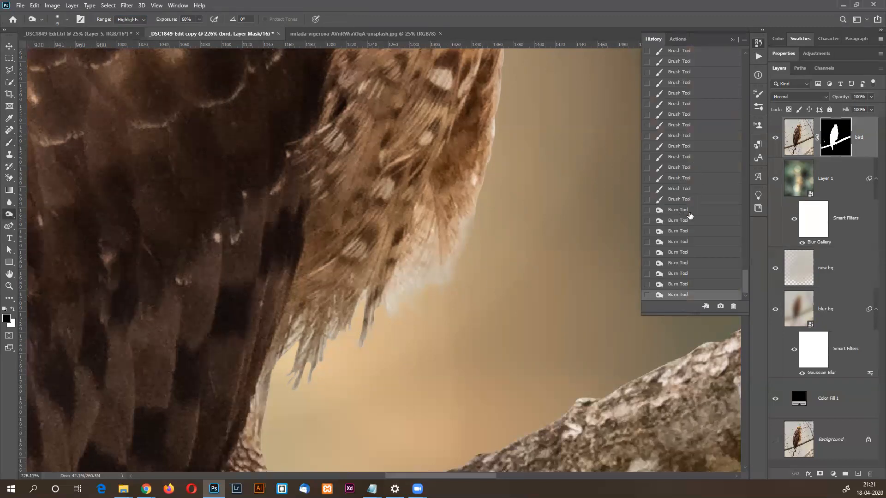
{"action": "left_click", "coordinate": [693, 200]}
{"action": "left_click_drag", "start_coordinate": [746, 279], "coordinate": [746, 161]}
{"action": "scroll", "coordinate": [743, 159], "scroll_direction": "up", "scroll_amount": 2}
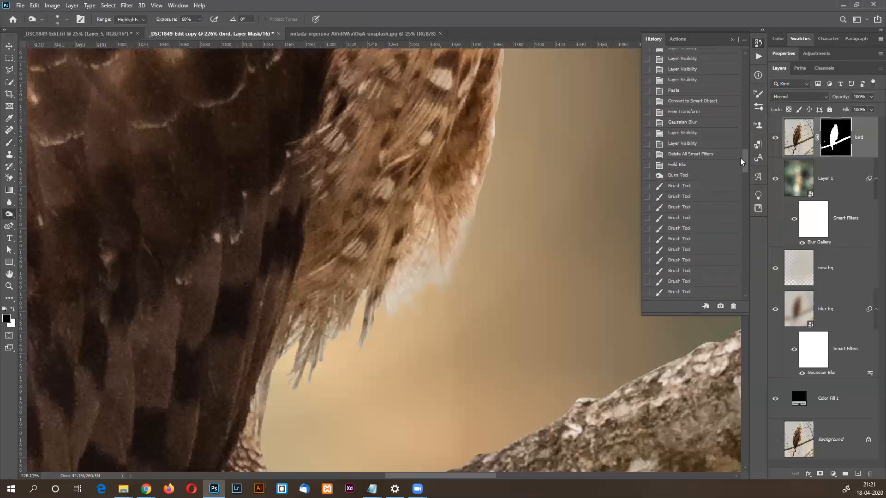
{"action": "left_click", "coordinate": [688, 165]}
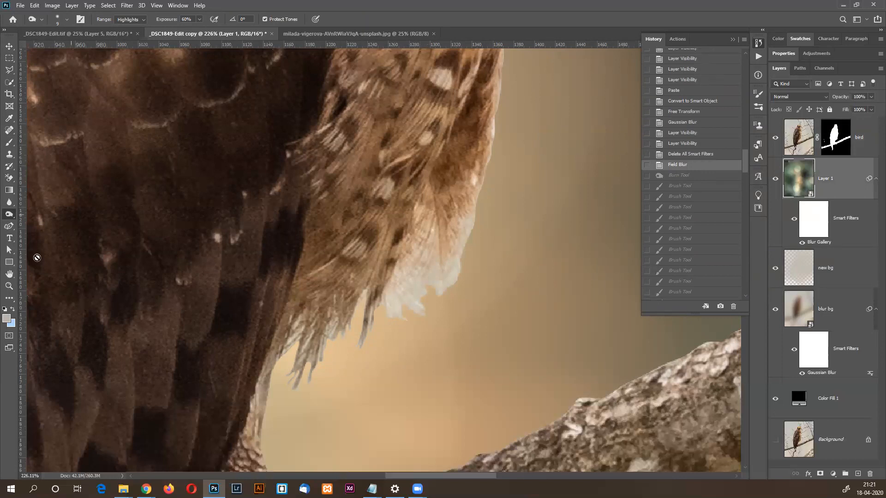
Target the bird layer's mask again and ready the Burn tool with the Highlights range.
{"action": "left_click", "coordinate": [139, 20]}
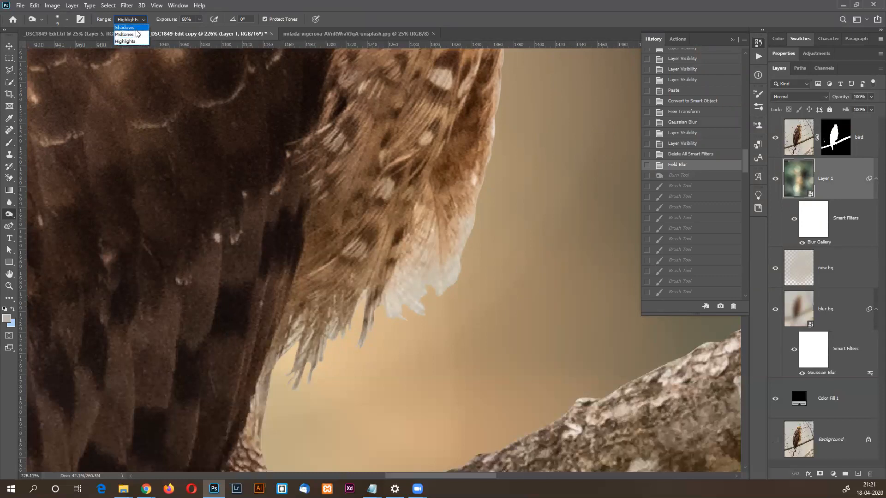
{"action": "left_click", "coordinate": [408, 2]}
{"action": "left_click", "coordinate": [837, 147]}
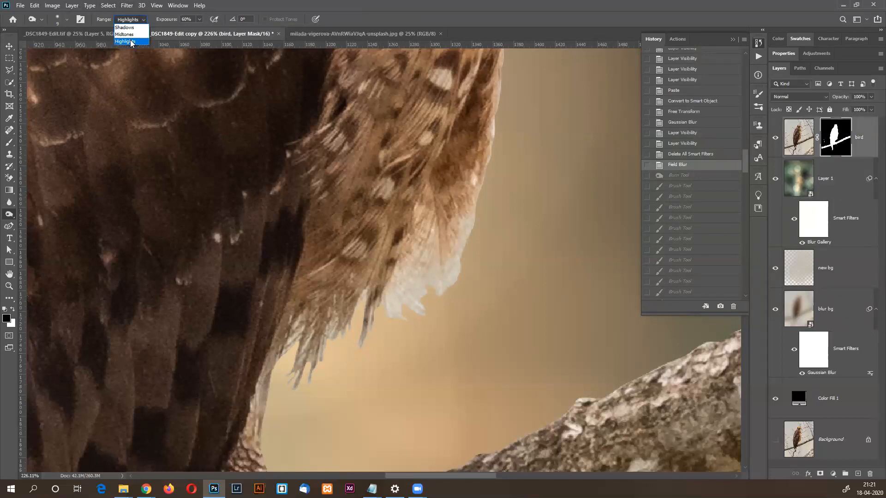
{"action": "left_click", "coordinate": [130, 40]}
{"action": "left_click", "coordinate": [9, 221]}
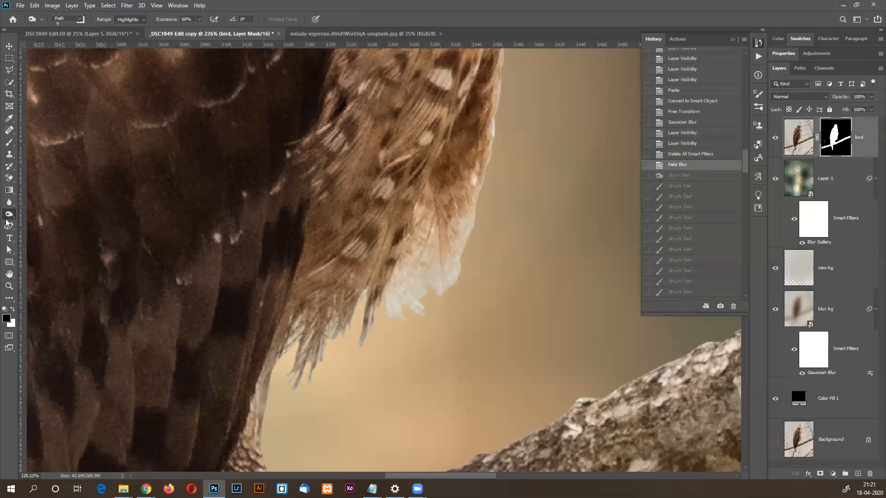
{"action": "left_click", "coordinate": [9, 215]}
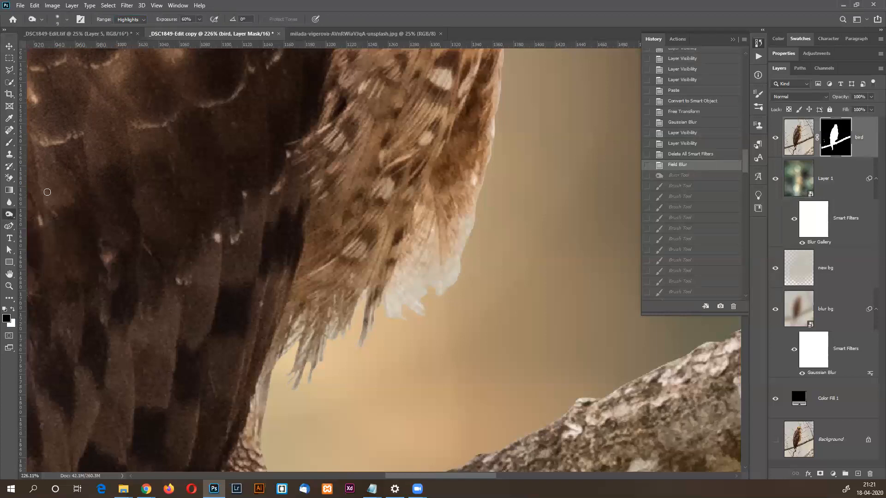
Burn the mask at 60% exposure along the outer edge of the pale belly feathers to blend away the fringe.
{"action": "left_click", "coordinate": [450, 290]}
{"action": "left_click", "coordinate": [457, 270]}
{"action": "left_click", "coordinate": [456, 284]}
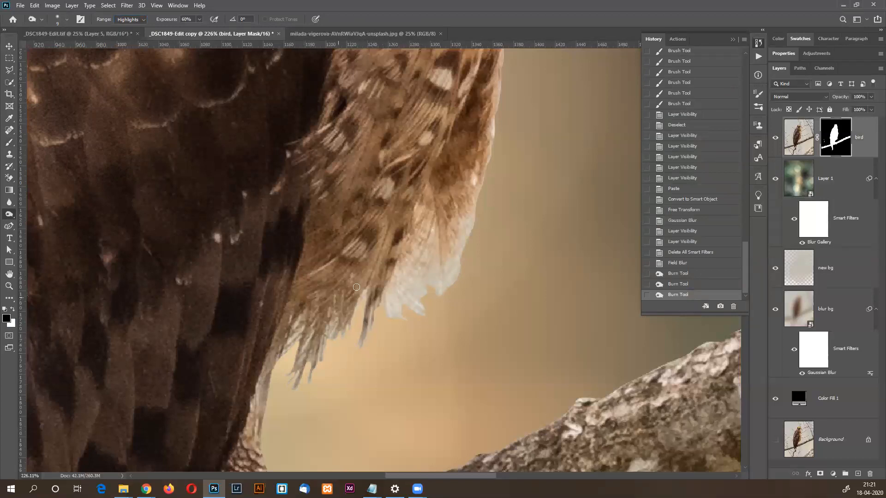
{"action": "left_click", "coordinate": [453, 291]}
{"action": "left_click", "coordinate": [454, 269]}
{"action": "left_click", "coordinate": [456, 286]}
{"action": "left_click", "coordinate": [454, 273]}
{"action": "left_click", "coordinate": [453, 289]}
{"action": "left_click_drag", "start_coordinate": [450, 274], "coordinate": [446, 294]}
{"action": "left_click_drag", "start_coordinate": [447, 278], "coordinate": [442, 299]}
{"action": "left_click_drag", "start_coordinate": [441, 282], "coordinate": [441, 299]}
{"action": "mouse_move", "coordinate": [436, 282]}
{"action": "left_mouse_down"}
{"action": "mouse_move", "coordinate": [439, 295]}
{"action": "mouse_move", "coordinate": [432, 282]}
{"action": "left_mouse_up"}
{"action": "left_click_drag", "start_coordinate": [432, 282], "coordinate": [440, 297]}
{"action": "left_click_drag", "start_coordinate": [439, 283], "coordinate": [441, 296]}
{"action": "left_click_drag", "start_coordinate": [442, 282], "coordinate": [445, 293]}
{"action": "left_click_drag", "start_coordinate": [450, 277], "coordinate": [456, 273]}
{"action": "left_click_drag", "start_coordinate": [455, 276], "coordinate": [459, 264]}
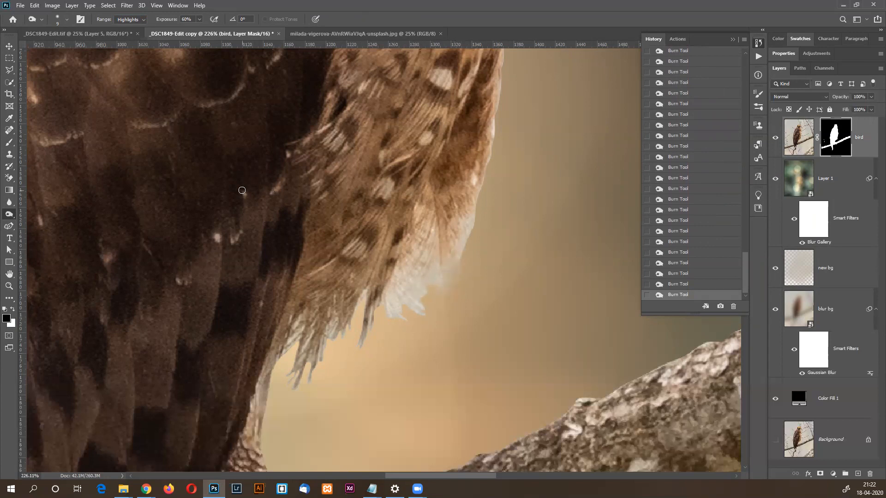
Lower the Burn exposure to 27% and refine the mask around the belly feather tips down towards the legs.
{"action": "left_click", "coordinate": [142, 20]}
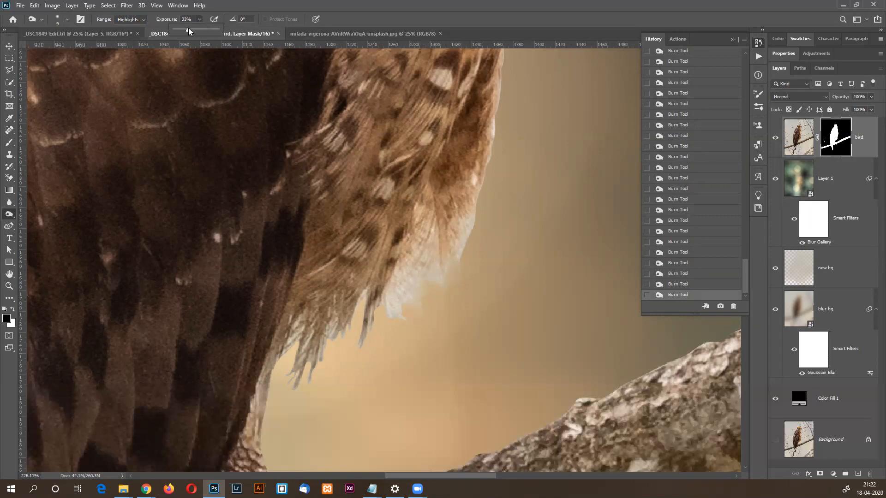
{"action": "double_click", "coordinate": [439, 2]}
{"action": "double_click", "coordinate": [451, 7]}
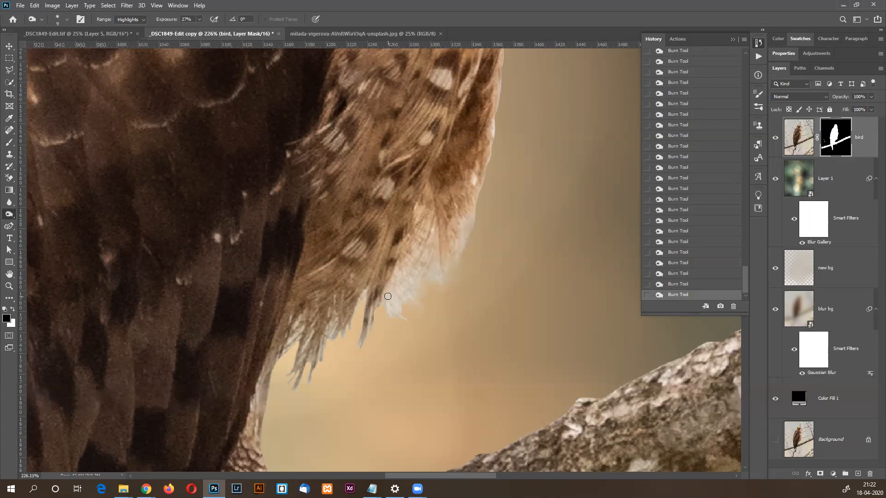
{"action": "left_click", "coordinate": [447, 271], "text": "ctrl"}
{"action": "left_click", "coordinate": [447, 270], "text": "ctrl"}
{"action": "left_click", "coordinate": [449, 270], "text": "ctrl"}
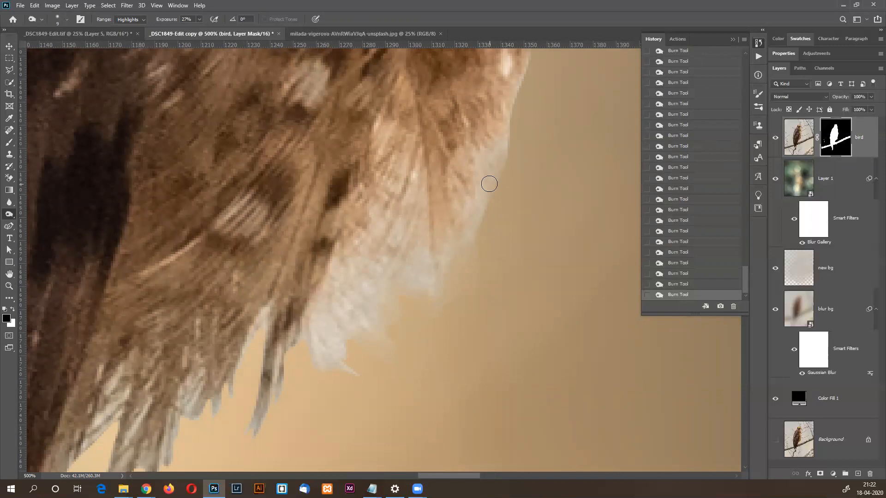
{"action": "key", "text": "ctrl+minus"}
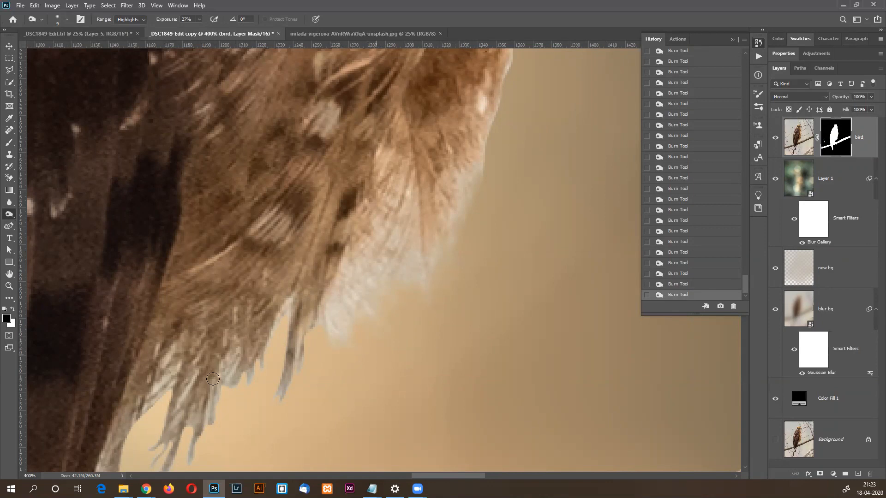
{"action": "left_click_drag", "start_coordinate": [204, 387], "coordinate": [346, 173]}
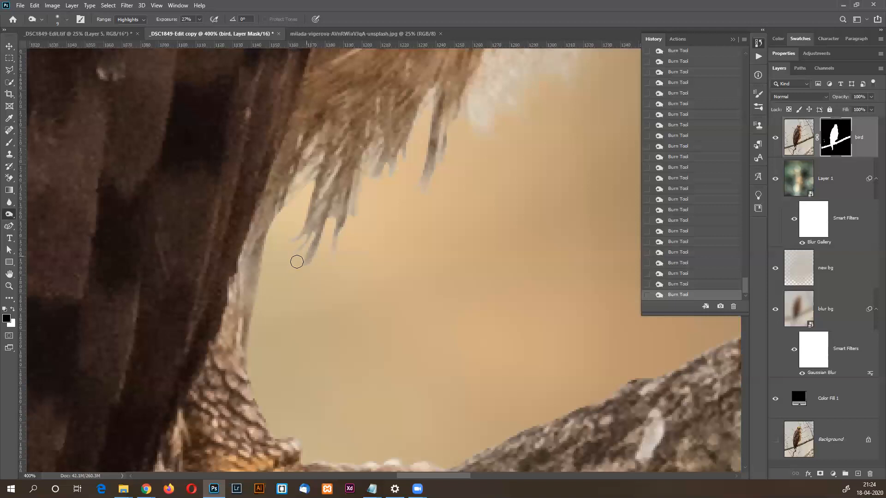
{"action": "left_click_drag", "start_coordinate": [389, 254], "coordinate": [268, 386]}
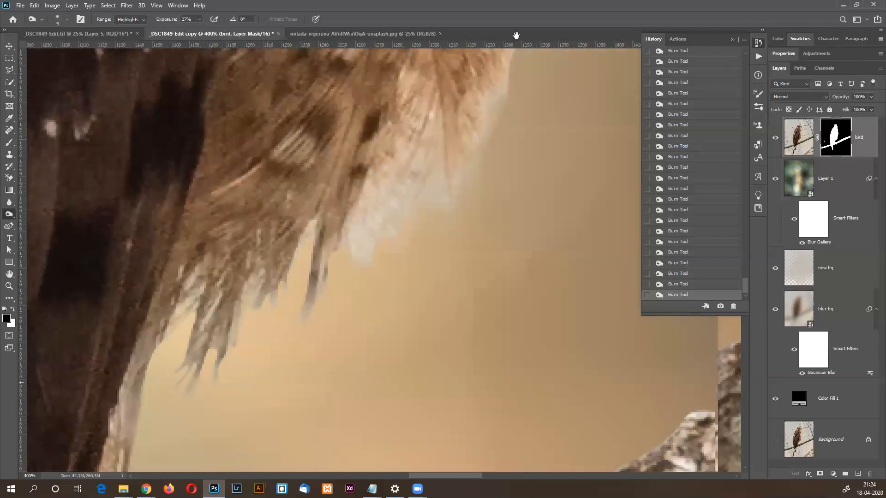
Compare the burned belly feather edge with the earlier Field Blur history state and return to the latest Burn stroke.
{"action": "left_click_drag", "start_coordinate": [491, 124], "coordinate": [442, 195]}
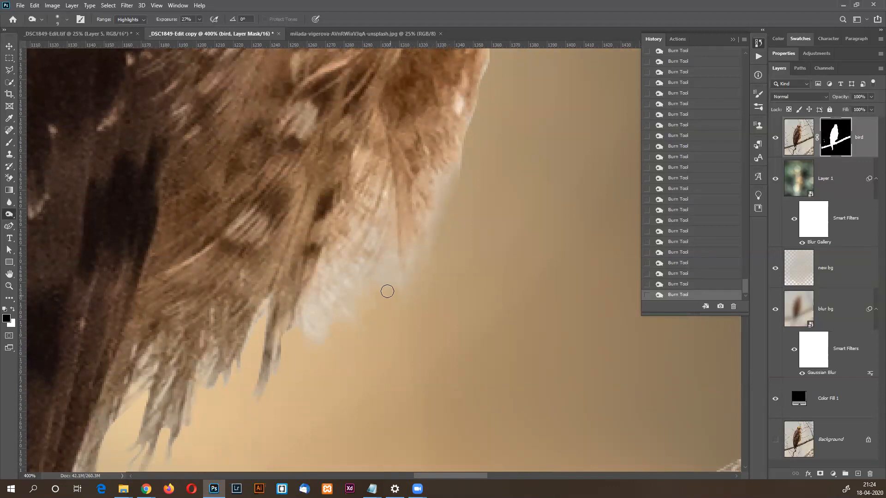
{"action": "left_click_drag", "start_coordinate": [487, 60], "coordinate": [446, 182]}
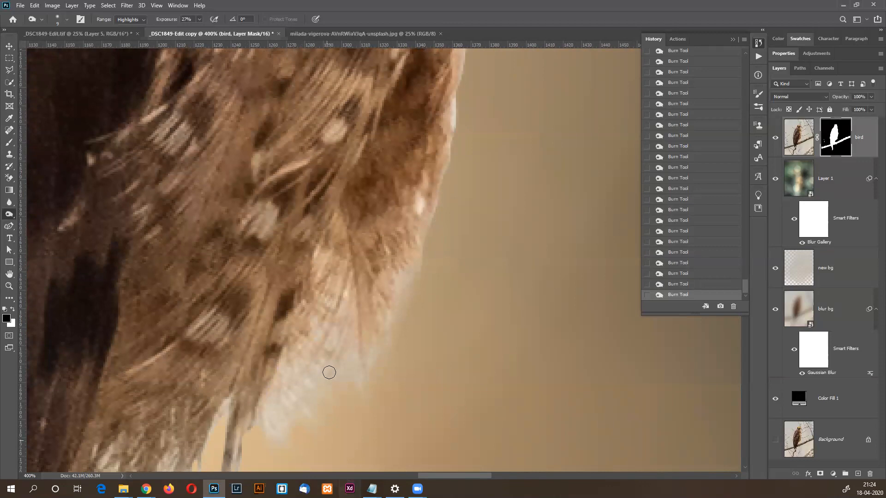
{"action": "left_click_drag", "start_coordinate": [392, 243], "coordinate": [401, 211]}
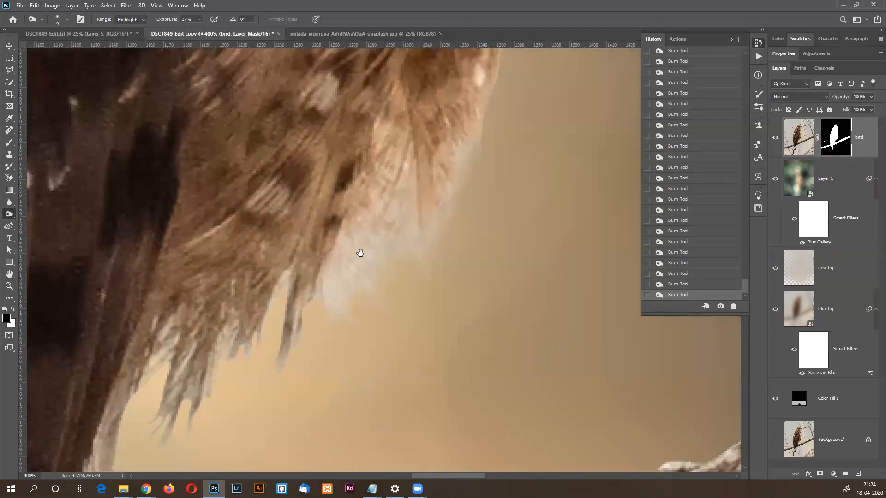
{"action": "left_click_drag", "start_coordinate": [744, 280], "coordinate": [737, 113]}
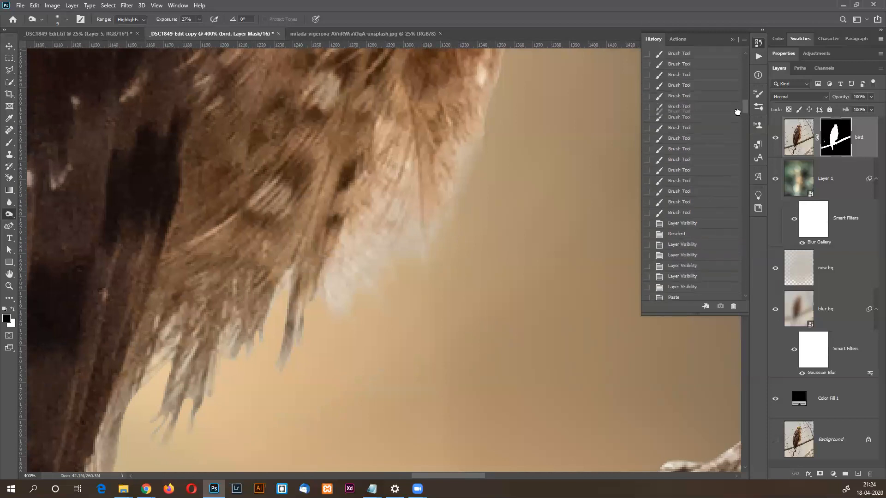
{"action": "left_click", "coordinate": [740, 109]}
{"action": "key", "text": "ctrl+z"}
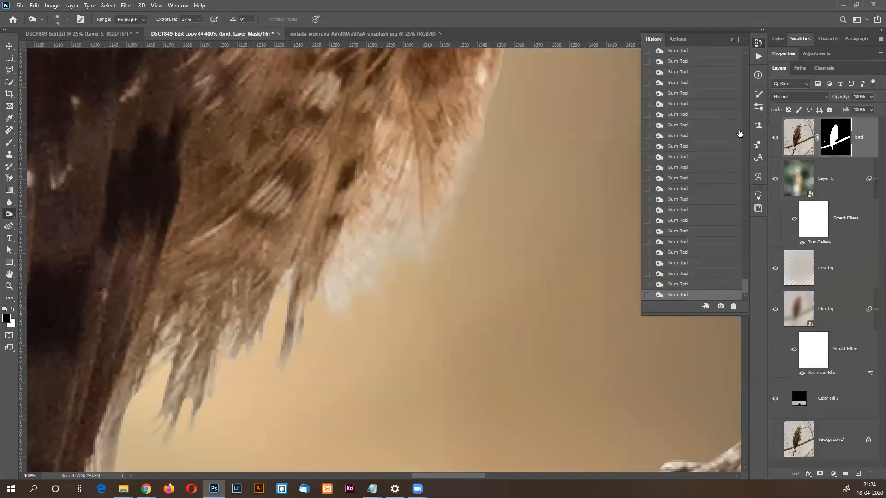
{"action": "mouse_move", "coordinate": [745, 281]}
{"action": "left_mouse_down"}
{"action": "mouse_move", "coordinate": [741, 100]}
{"action": "mouse_move", "coordinate": [744, 127]}
{"action": "mouse_move", "coordinate": [743, 117]}
{"action": "left_mouse_up"}
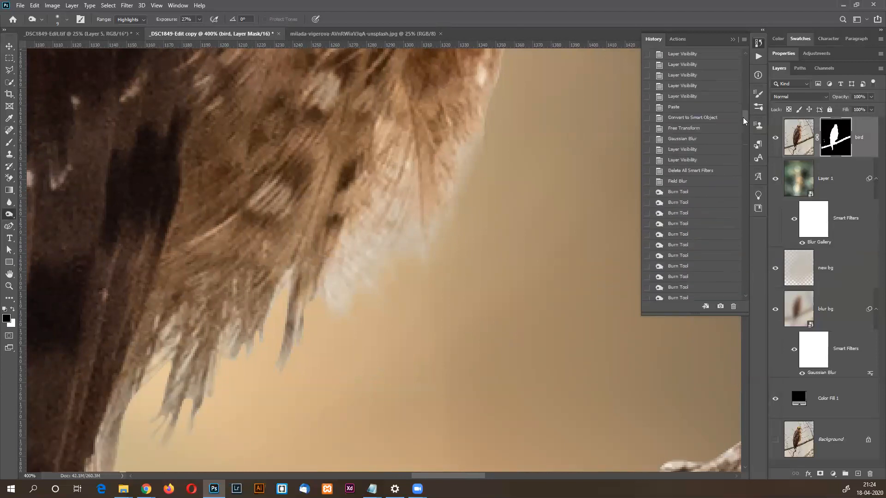
{"action": "left_click", "coordinate": [684, 182]}
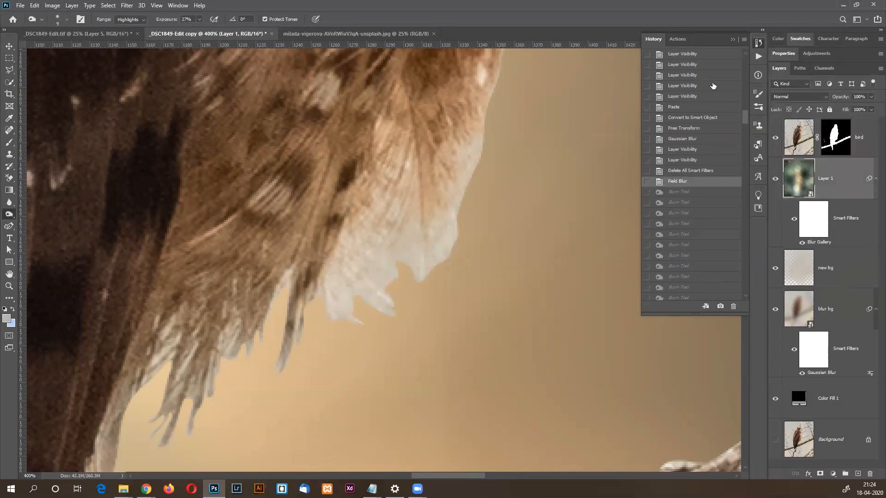
{"action": "key", "text": "ctrl+1"}
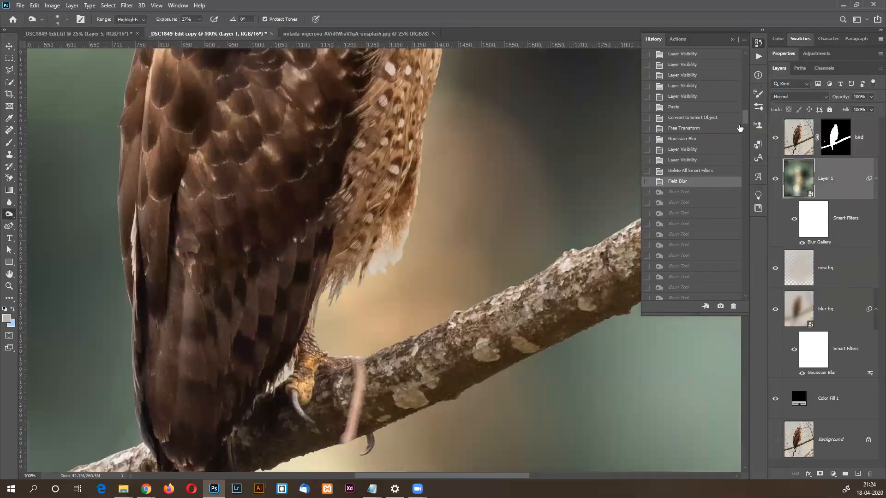
{"action": "left_click_drag", "start_coordinate": [744, 115], "coordinate": [751, 293]}
{"action": "left_click", "coordinate": [686, 295]}
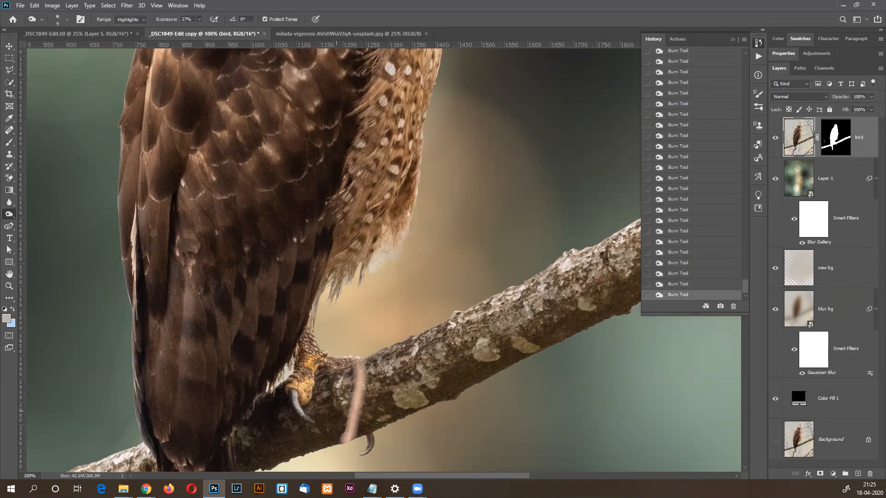
Try burning the pale patch between the dark feathers and the foot on the bird layer's image, and undo the strokes.
{"action": "left_click_drag", "start_coordinate": [267, 359], "coordinate": [369, 418]}
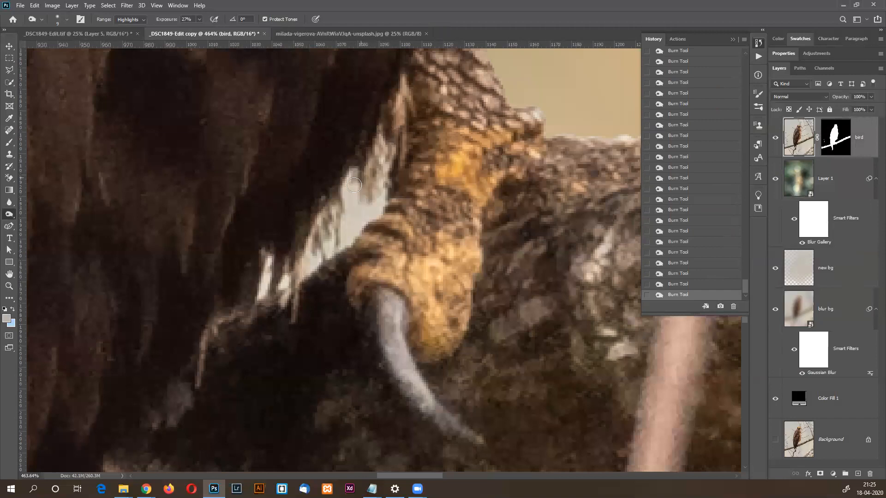
{"action": "mouse_move", "coordinate": [344, 187]}
{"action": "left_mouse_down"}
{"action": "mouse_move", "coordinate": [354, 193]}
{"action": "mouse_move", "coordinate": [349, 223]}
{"action": "mouse_move", "coordinate": [367, 205]}
{"action": "mouse_move", "coordinate": [350, 230]}
{"action": "left_mouse_up"}
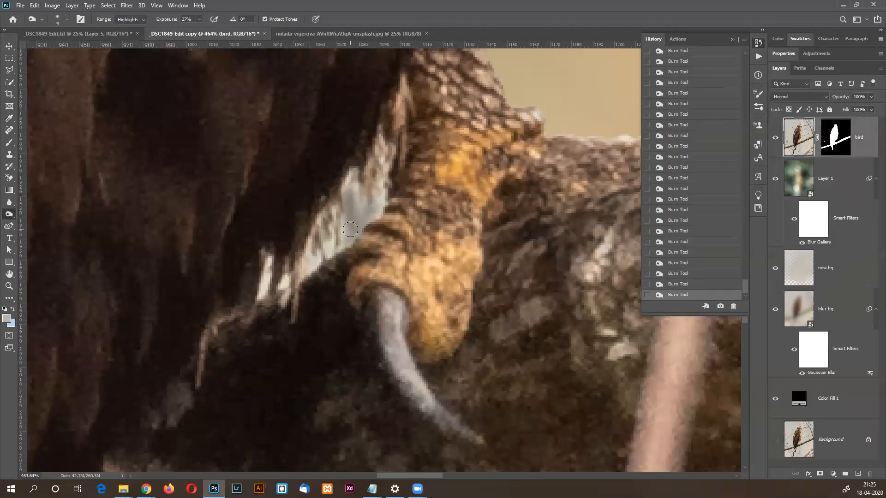
{"action": "key", "text": "ctrl+z"}
{"action": "key", "text": "ctrl+z"}
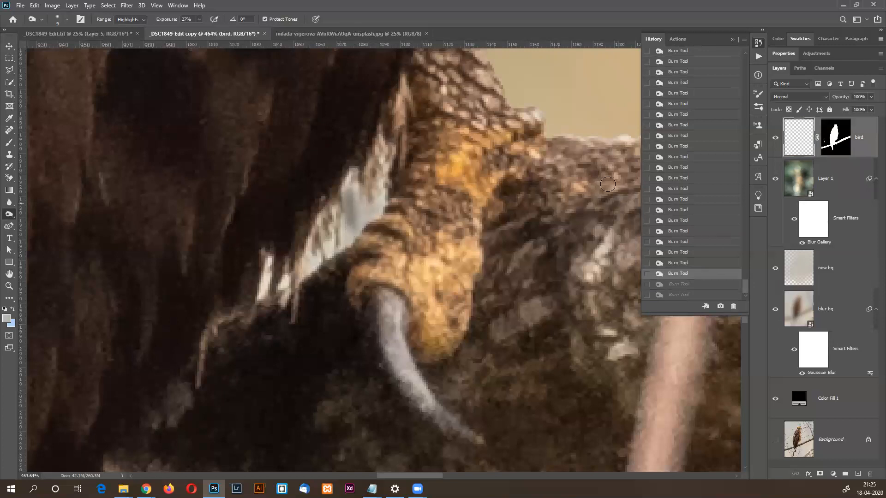
{"action": "key", "text": "ctrl+z"}
{"action": "key", "text": "ctrl+z"}
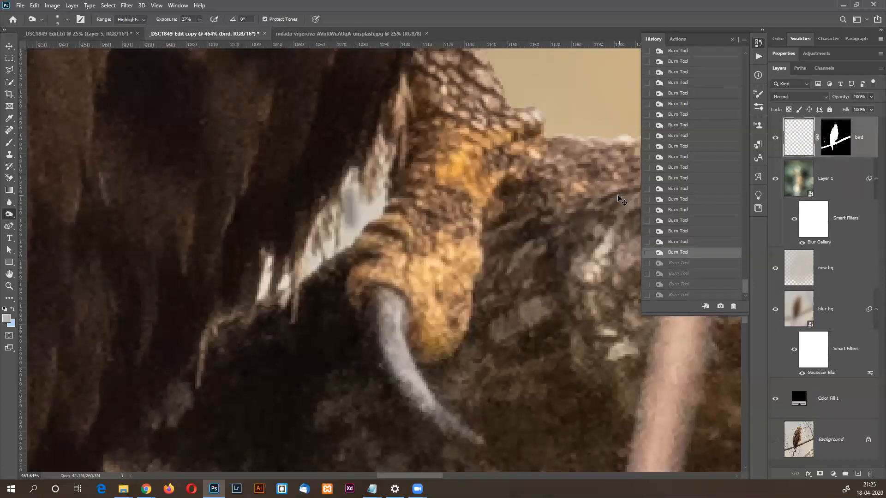
{"action": "key", "text": "ctrl+z"}
{"action": "key", "text": "ctrl+z"}
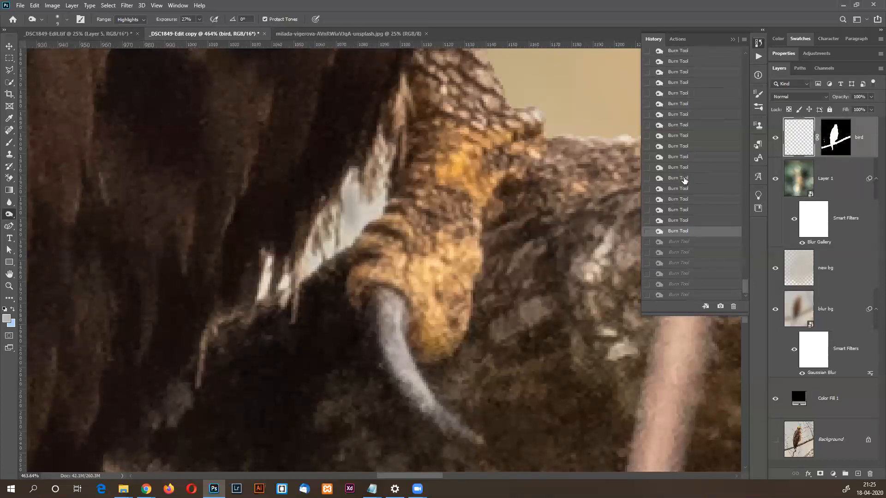
{"action": "key", "text": "ctrl+z"}
{"action": "key", "text": "ctrl+z"}
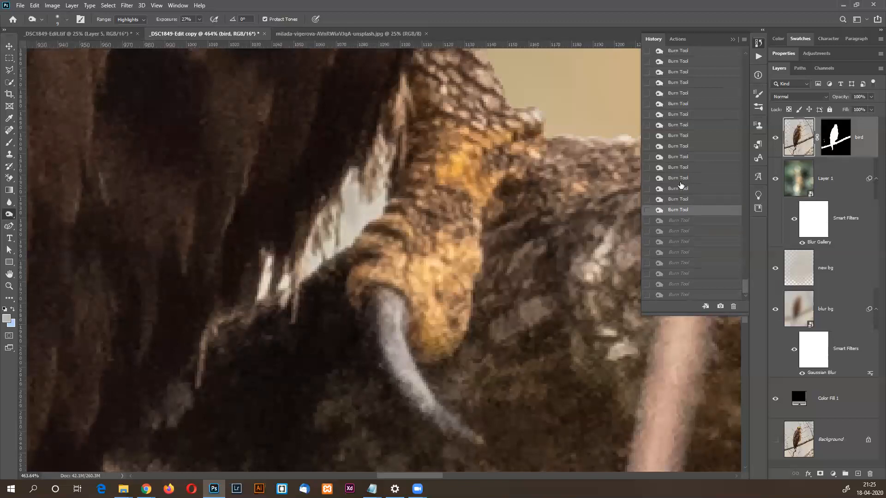
{"action": "key", "text": "ctrl+z"}
{"action": "key", "text": "ctrl+z"}
{"action": "key", "text": "ctrl+z"}
{"action": "key", "text": "ctrl+z"}
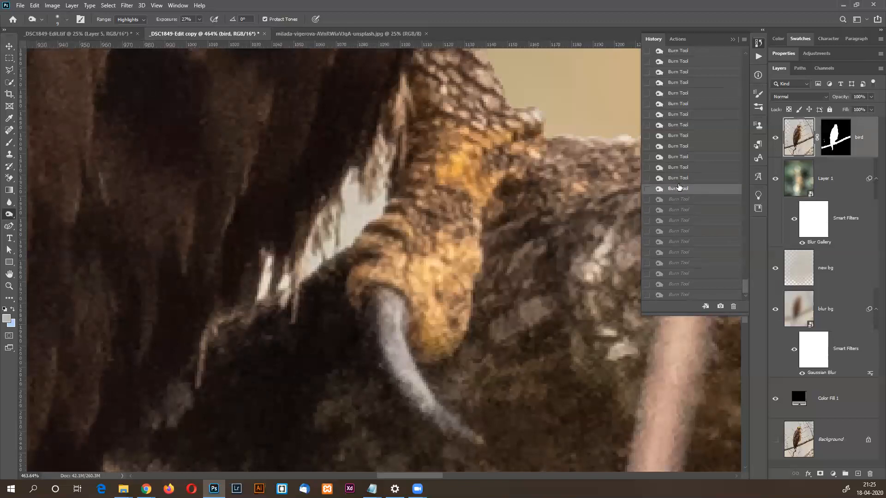
Revert the document history to the Field Blur state and target the bird layer's mask.
{"action": "left_click_drag", "start_coordinate": [743, 287], "coordinate": [739, 106]}
{"action": "scroll", "coordinate": [739, 117], "scroll_direction": "up", "scroll_amount": 3}
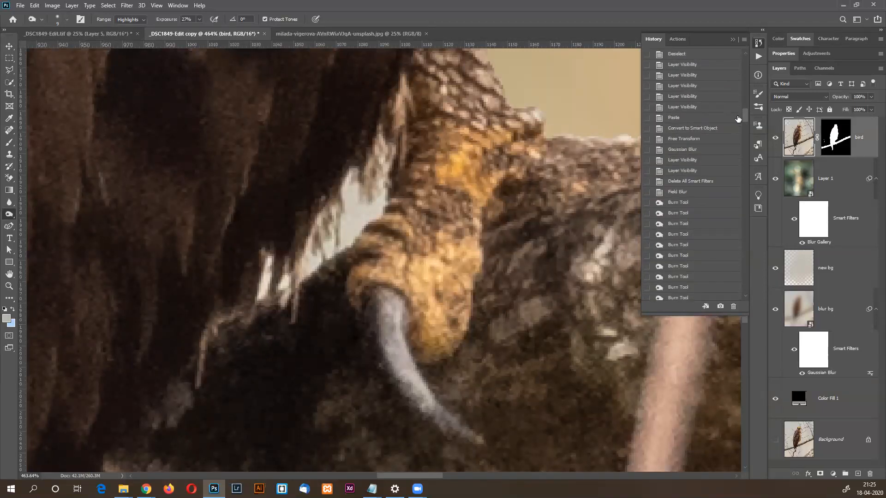
{"action": "left_click", "coordinate": [694, 191]}
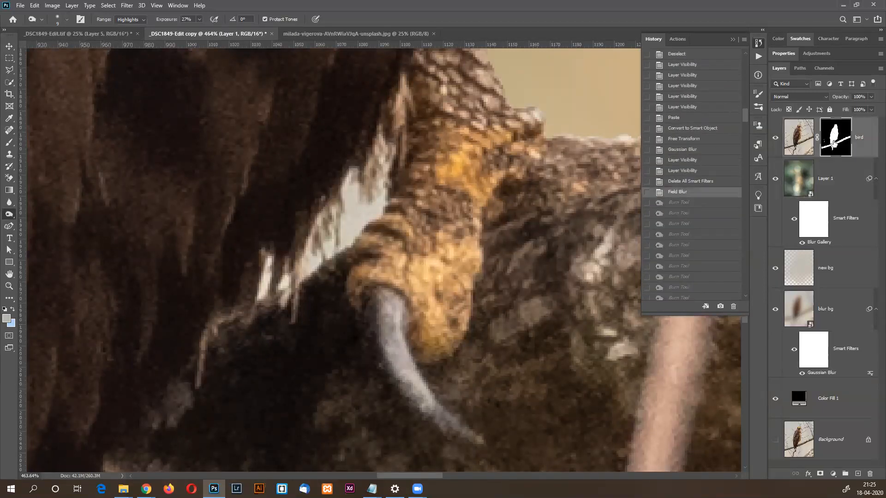
Burn the mask at 27% exposure along the outer edge and lower tips of the pale belly feathers to soften the fringe.
{"action": "left_click_drag", "start_coordinate": [518, 119], "coordinate": [280, 431]}
{"action": "left_click_drag", "start_coordinate": [493, 154], "coordinate": [280, 424]}
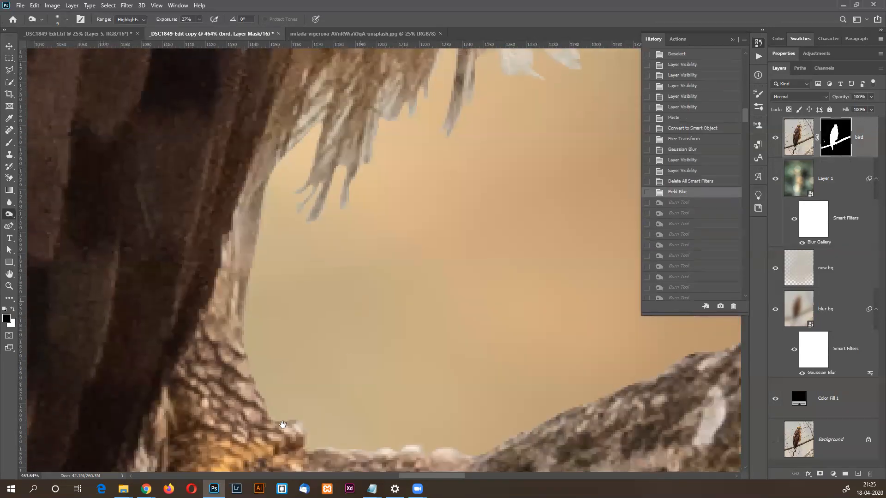
{"action": "scroll", "coordinate": [287, 417], "scroll_direction": "up", "scroll_amount": 3}
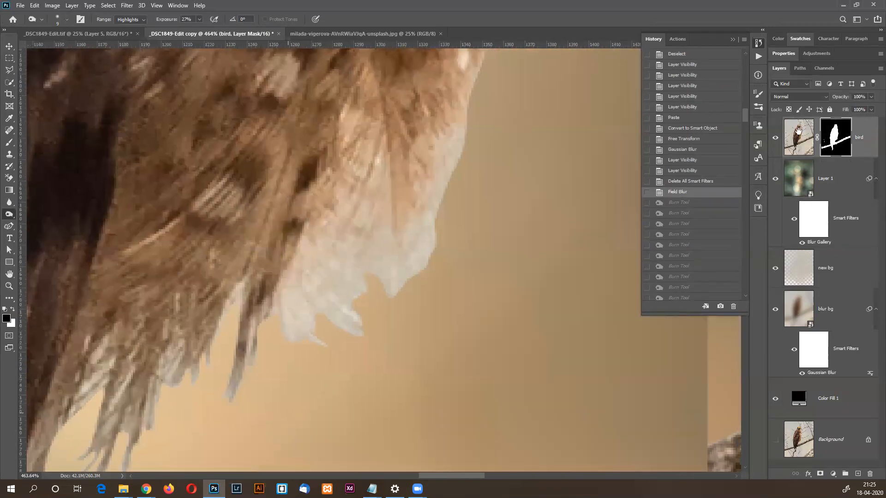
{"action": "left_click", "coordinate": [430, 248]}
{"action": "left_click", "coordinate": [431, 246]}
{"action": "left_click", "coordinate": [429, 247]}
{"action": "left_click", "coordinate": [430, 250]}
{"action": "left_click", "coordinate": [430, 252]}
{"action": "left_click", "coordinate": [430, 254]}
{"action": "left_click", "coordinate": [429, 247]}
{"action": "left_click", "coordinate": [428, 243]}
{"action": "left_click", "coordinate": [429, 249]}
{"action": "left_click", "coordinate": [427, 270]}
{"action": "left_click", "coordinate": [401, 290]}
{"action": "left_click", "coordinate": [394, 296]}
{"action": "left_click", "coordinate": [394, 309]}
{"action": "left_click", "coordinate": [395, 307]}
{"action": "left_click", "coordinate": [397, 296]}
{"action": "left_click", "coordinate": [399, 286]}
{"action": "left_click", "coordinate": [400, 266]}
{"action": "left_click", "coordinate": [411, 265]}
{"action": "left_click", "coordinate": [421, 275]}
{"action": "left_click", "coordinate": [409, 280]}
{"action": "left_click", "coordinate": [397, 295]}
{"action": "left_click", "coordinate": [390, 292]}
{"action": "left_click", "coordinate": [399, 301]}
{"action": "left_click", "coordinate": [405, 291]}
{"action": "left_click", "coordinate": [407, 269]}
{"action": "left_click", "coordinate": [428, 247]}
{"action": "left_click", "coordinate": [433, 235]}
{"action": "left_click", "coordinate": [428, 266]}
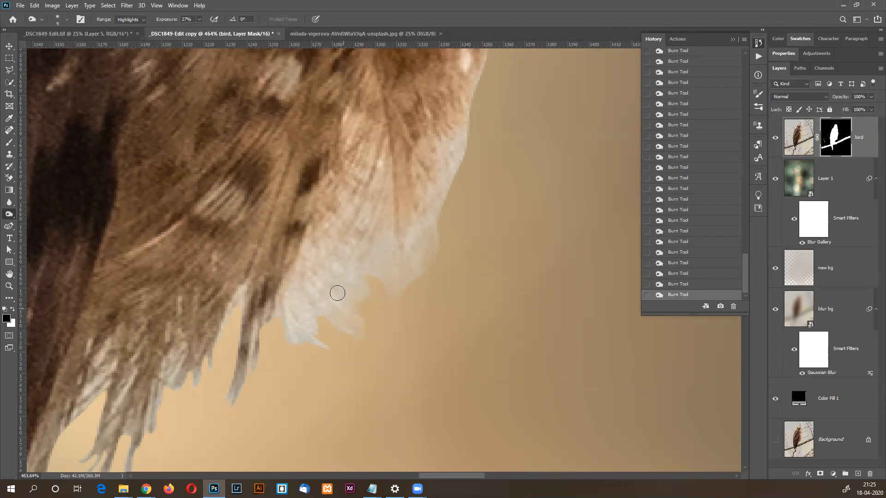
{"action": "mouse_move", "coordinate": [293, 328]}
{"action": "left_mouse_down"}
{"action": "mouse_move", "coordinate": [325, 349]}
{"action": "mouse_move", "coordinate": [318, 328]}
{"action": "mouse_move", "coordinate": [326, 376]}
{"action": "left_mouse_up"}
Raise the Burn exposure to 48% and fade the mask around the narrow hanging feather tips beside the belly.
{"action": "left_click_drag", "start_coordinate": [342, 247], "coordinate": [566, 83]}
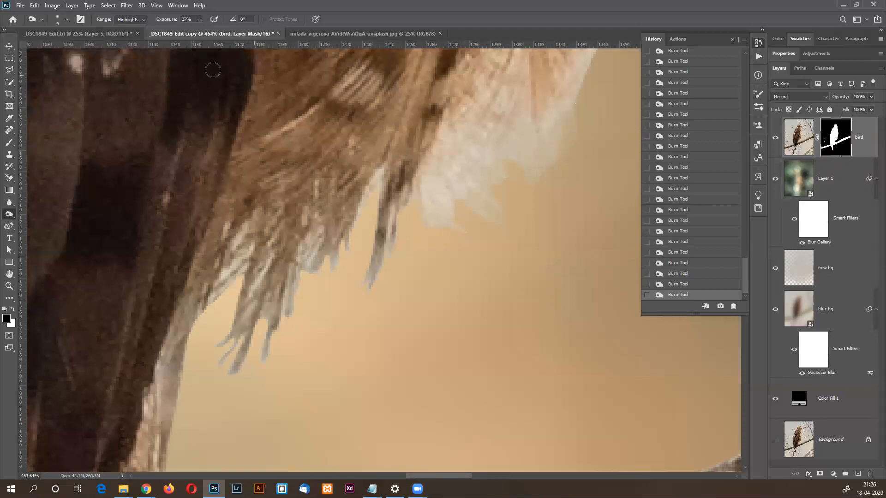
{"action": "left_click_drag", "start_coordinate": [208, 27], "coordinate": [207, 27]}
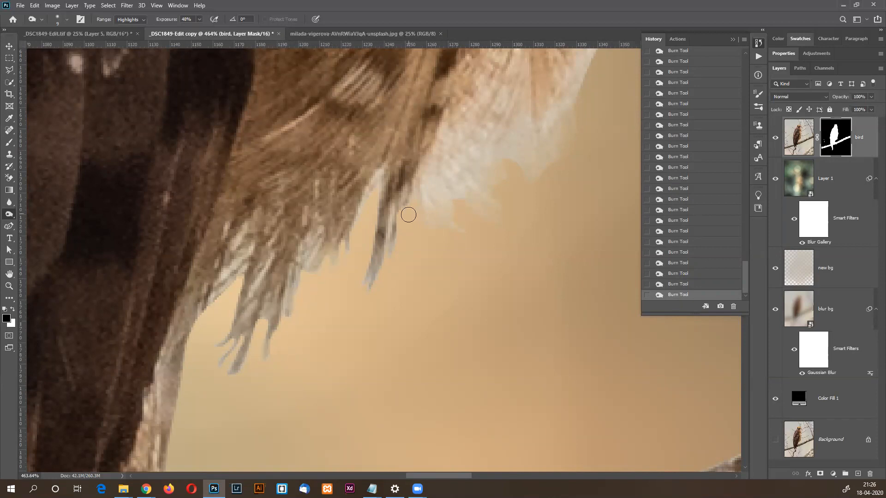
{"action": "left_click_drag", "start_coordinate": [377, 272], "coordinate": [372, 293]}
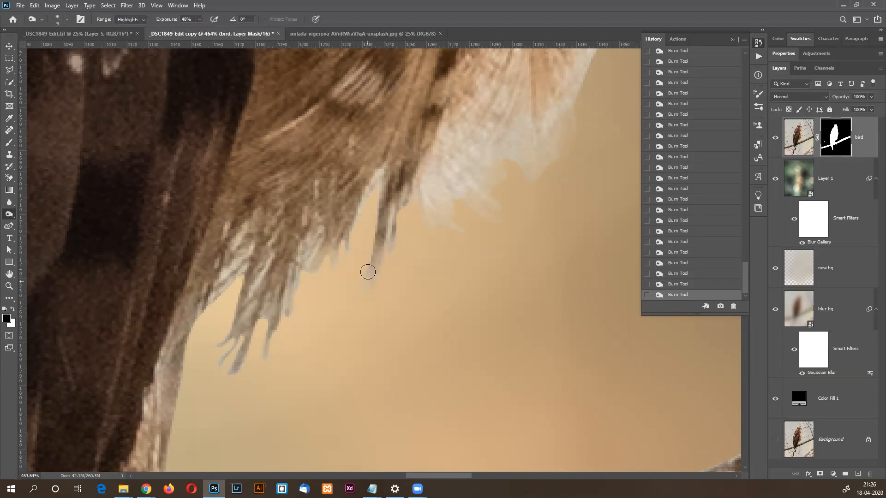
Try to burn the mask over the pale gap between the dark feathers and the bird's foot.
{"action": "left_click_drag", "start_coordinate": [212, 387], "coordinate": [508, 81]}
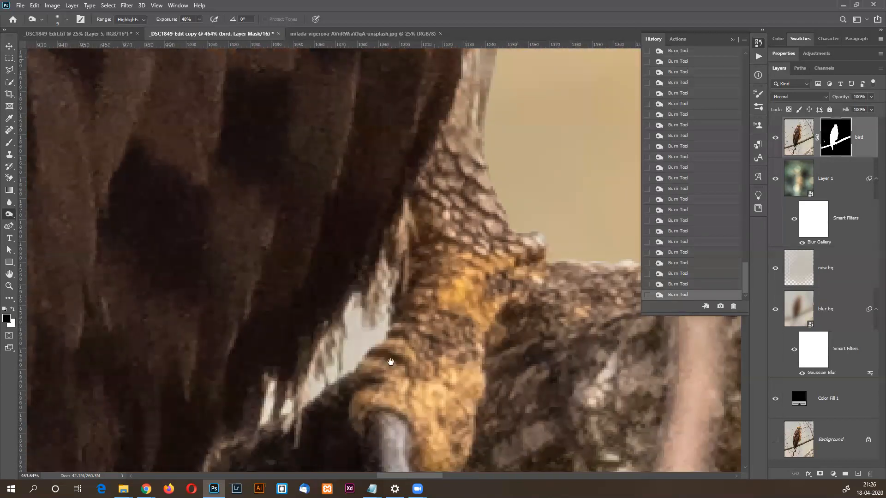
{"action": "left_click_drag", "start_coordinate": [391, 363], "coordinate": [387, 369]}
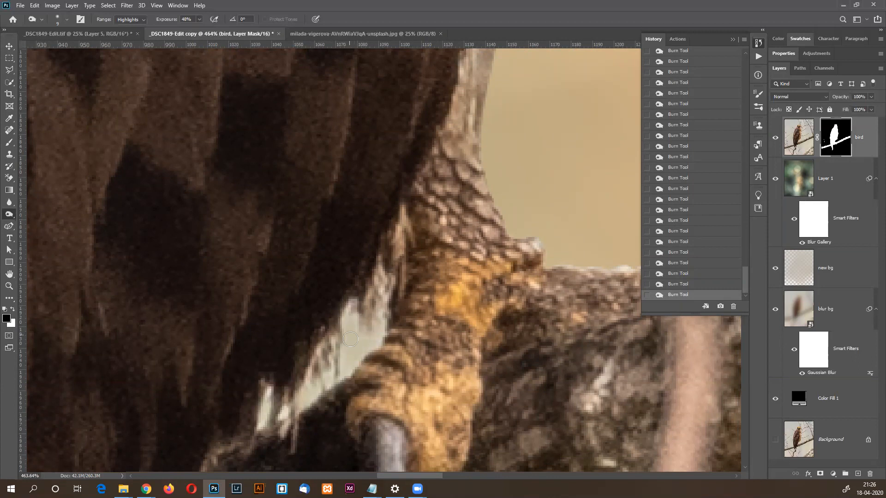
{"action": "key", "text": "ctrl+1"}
{"action": "left_click_drag", "start_coordinate": [328, 238], "coordinate": [462, 318]}
{"action": "key", "text": "ctrl+z"}
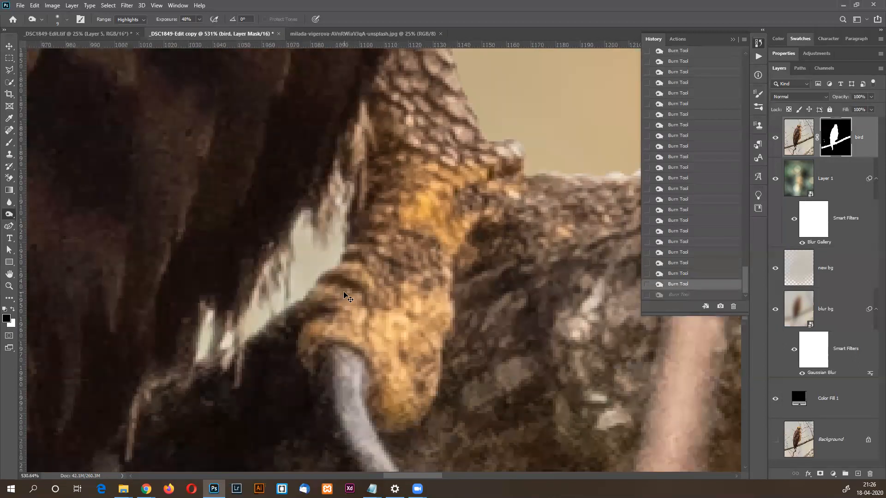
Step back through the document history to remove the burn strokes made over the pale gap beside the foot.
{"action": "left_click", "coordinate": [692, 221]}
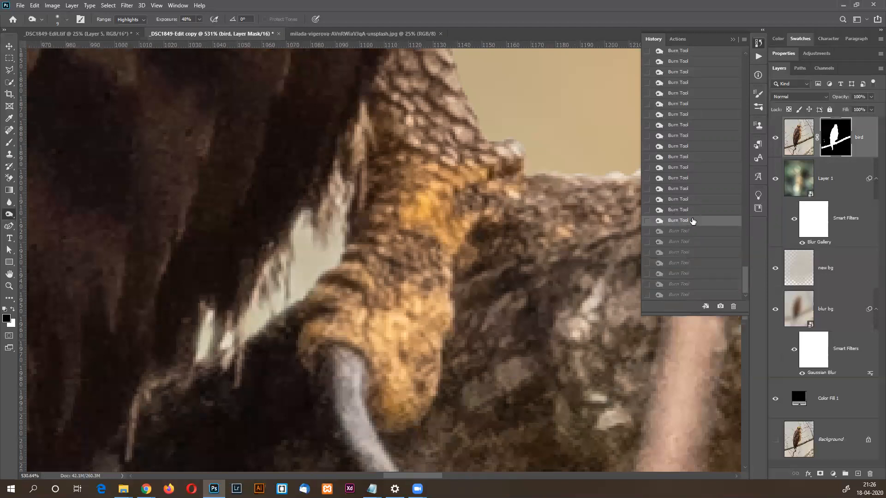
{"action": "left_click", "coordinate": [674, 115]}
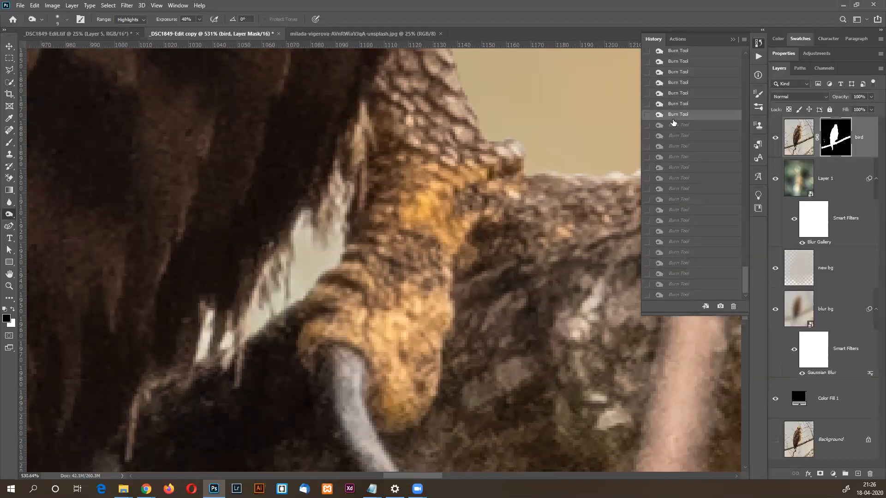
{"action": "left_click", "coordinate": [700, 55]}
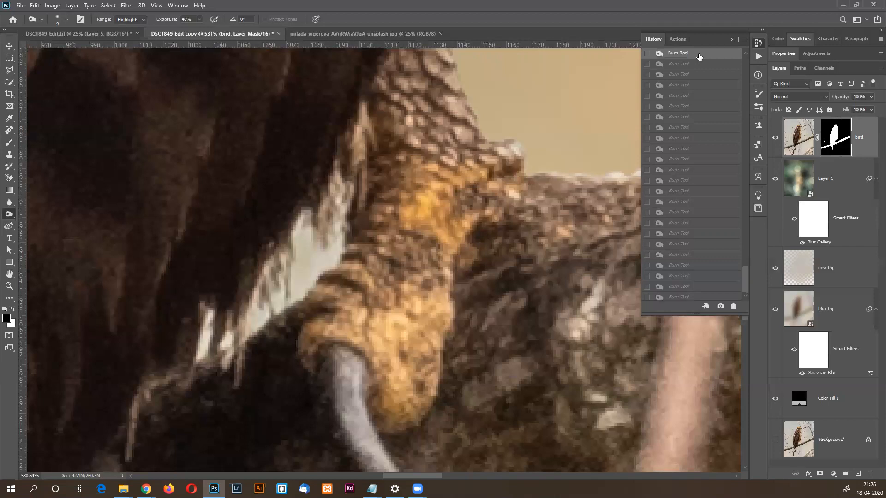
{"action": "left_click_drag", "start_coordinate": [746, 279], "coordinate": [745, 250]}
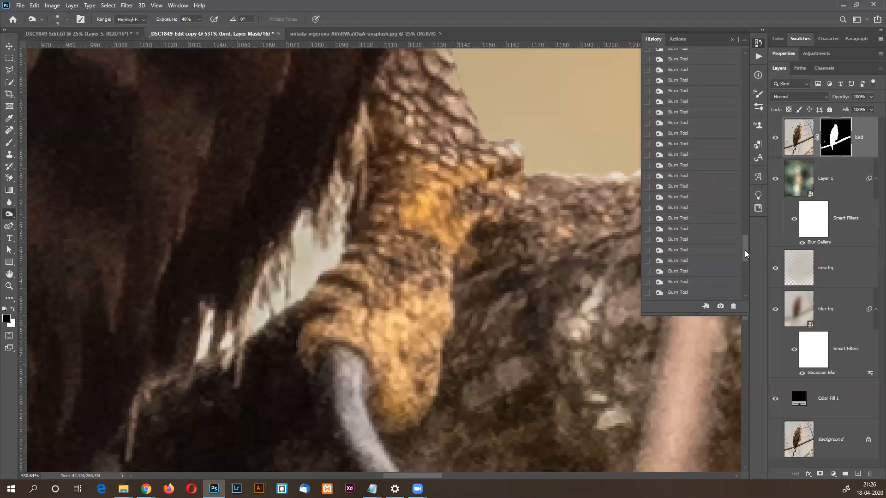
{"action": "left_click", "coordinate": [711, 250]}
{"action": "left_click", "coordinate": [695, 282]}
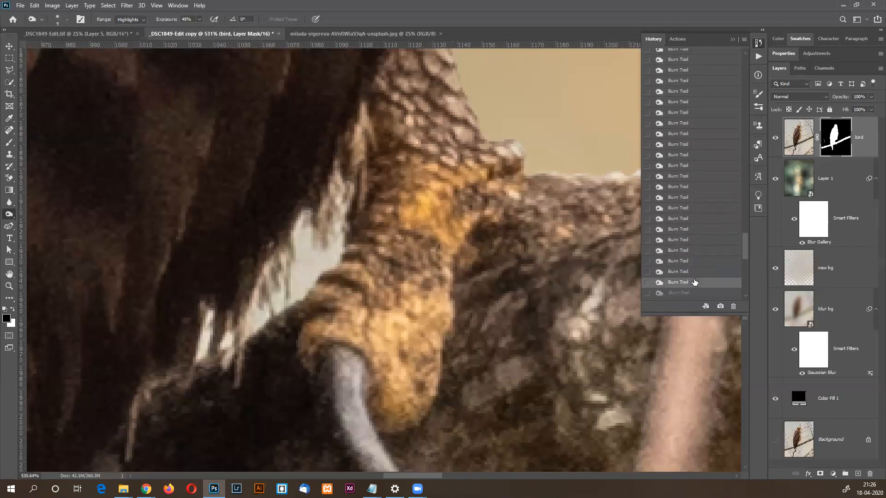
{"action": "left_click_drag", "start_coordinate": [748, 252], "coordinate": [744, 261]}
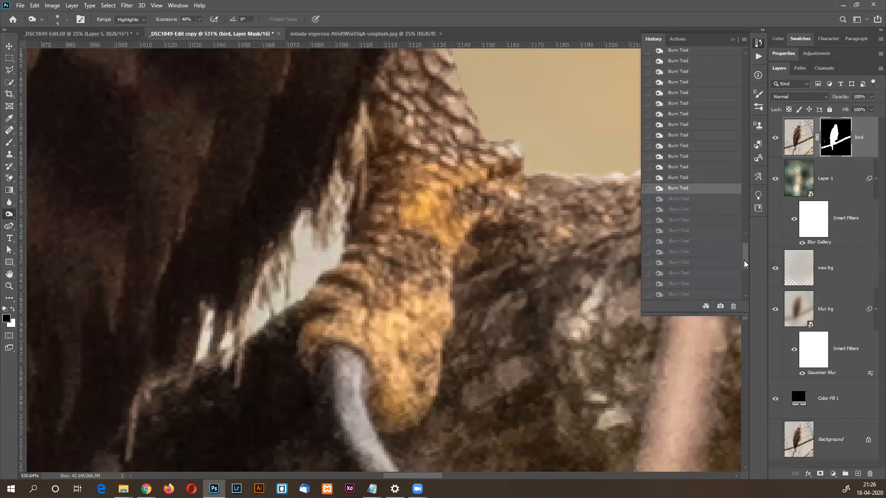
{"action": "left_click", "coordinate": [689, 212]}
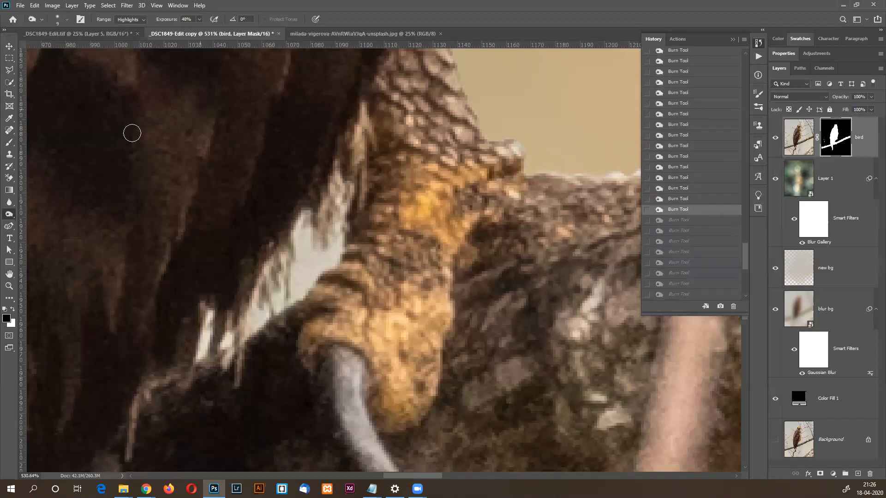
Try one black Brush stroke at 35% opacity and 45% flow on the mask over the pale gap beside the foot, and undo it.
{"action": "left_click", "coordinate": [9, 145]}
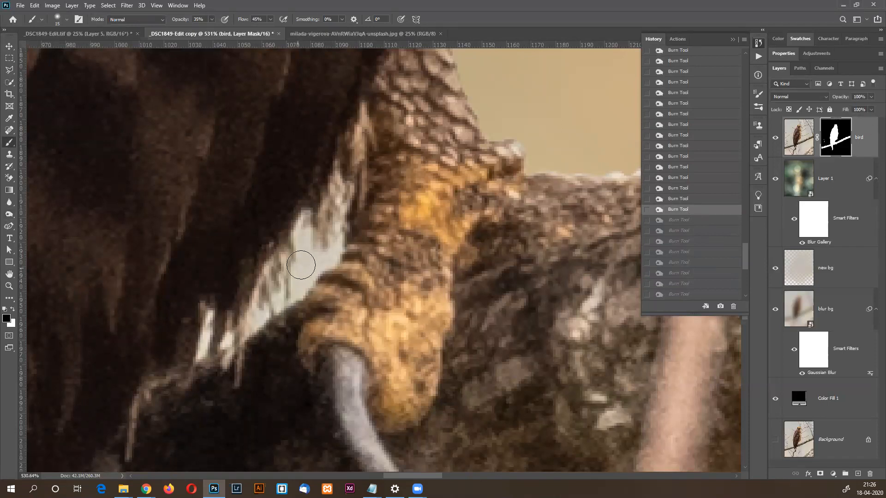
{"action": "mouse_move", "coordinate": [328, 231]}
{"action": "left_mouse_down"}
{"action": "mouse_move", "coordinate": [331, 216]}
{"action": "mouse_move", "coordinate": [326, 235]}
{"action": "left_mouse_up"}
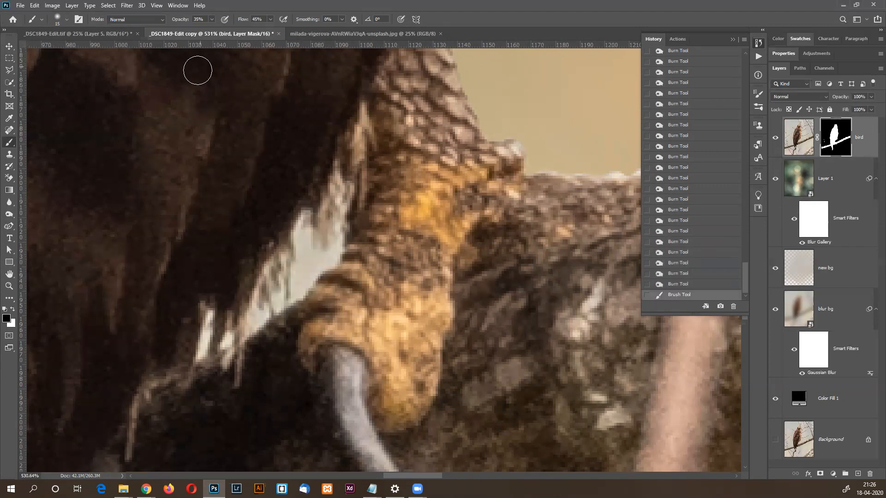
{"action": "key", "text": "ctrl+z"}
Try painting the mask black over the pale gap beside the foot at 100% opacity and 100% flow, and undo the strokes.
{"action": "left_click", "coordinate": [212, 20]}
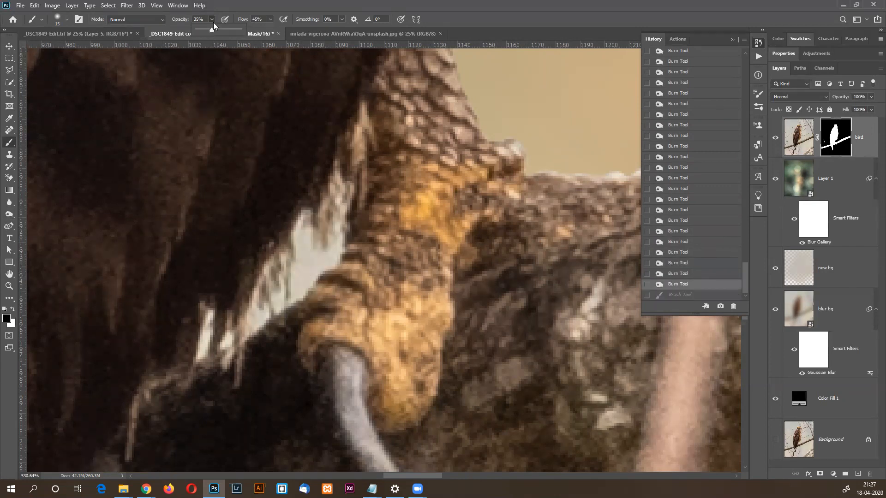
{"action": "mouse_move", "coordinate": [270, 19]}
{"action": "left_mouse_down"}
{"action": "mouse_move", "coordinate": [319, 28]}
{"action": "mouse_move", "coordinate": [353, 3]}
{"action": "left_mouse_up"}
{"action": "mouse_move", "coordinate": [324, 230]}
{"action": "left_mouse_down"}
{"action": "mouse_move", "coordinate": [330, 217]}
{"action": "mouse_move", "coordinate": [271, 298]}
{"action": "mouse_move", "coordinate": [272, 312]}
{"action": "mouse_move", "coordinate": [258, 309]}
{"action": "left_mouse_up"}
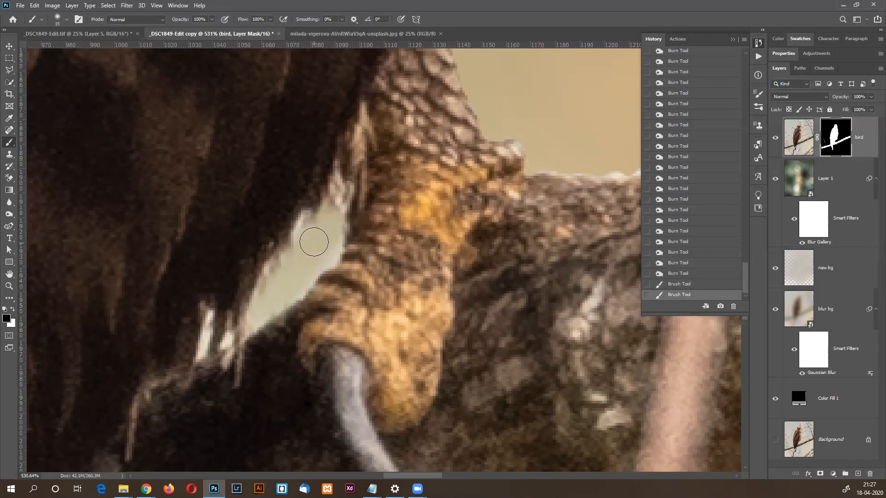
{"action": "key", "text": "ctrl+z"}
{"action": "key", "text": "ctrl+z"}
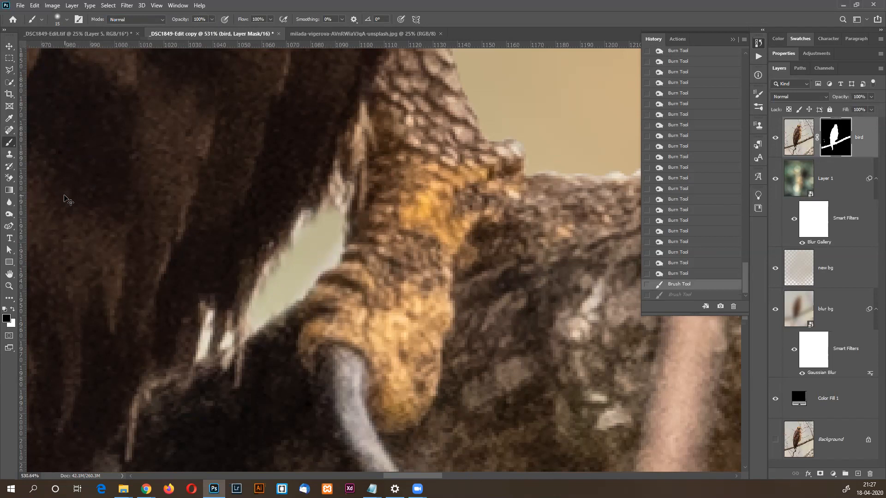
{"action": "left_click", "coordinate": [11, 213]}
{"action": "left_click", "coordinate": [135, 20]}
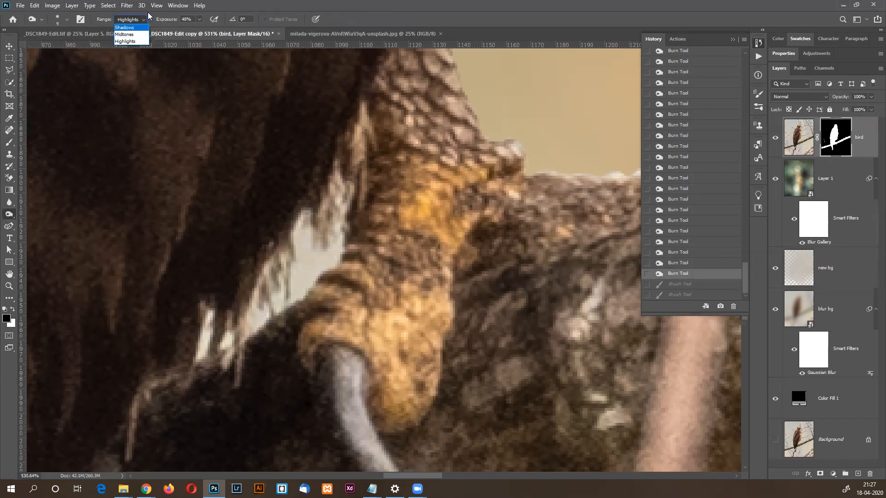
{"action": "left_click", "coordinate": [134, 39]}
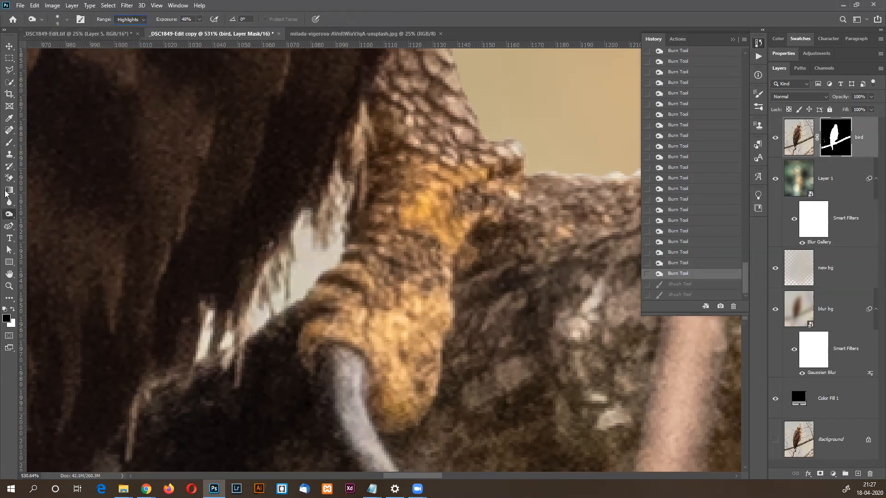
{"action": "left_click", "coordinate": [9, 145]}
{"action": "left_click", "coordinate": [131, 20]}
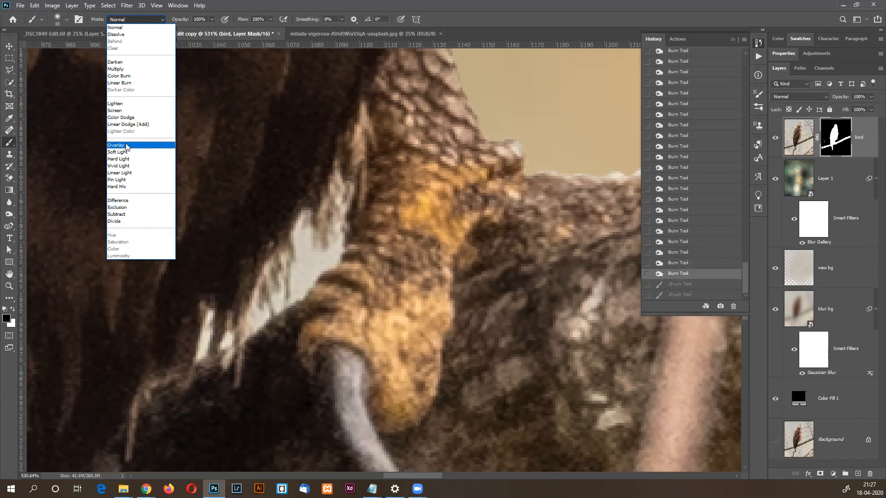
{"action": "left_click", "coordinate": [245, 2]}
Burn the mask's highlights at 48% exposure over the upper part of the pale gap between the dark feathers and the foot.
{"action": "left_click", "coordinate": [7, 215]}
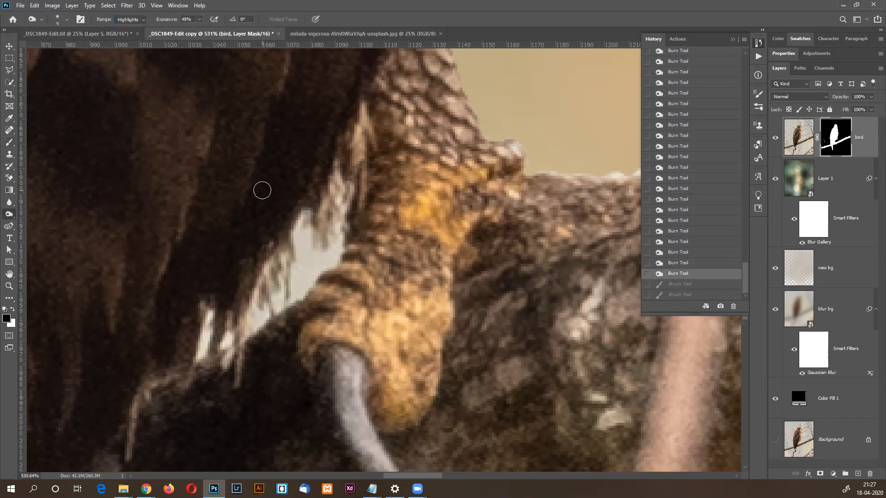
{"action": "left_click_drag", "start_coordinate": [297, 223], "coordinate": [301, 231]}
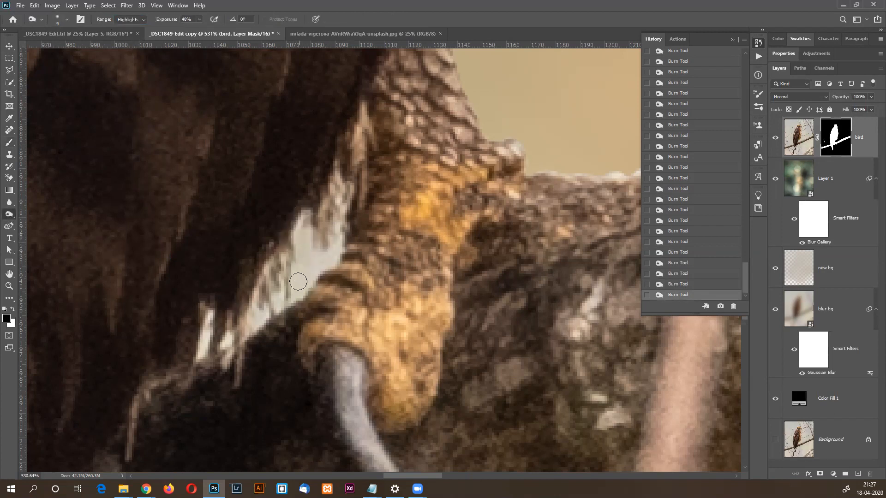
Burn the highlights of the bird's layer mask across the pale gap between the feathers and the foot.
{"action": "mouse_move", "coordinate": [310, 272]}
{"action": "left_mouse_down"}
{"action": "mouse_move", "coordinate": [299, 289]}
{"action": "mouse_move", "coordinate": [303, 271]}
{"action": "left_mouse_up"}
{"action": "left_click_drag", "start_coordinate": [267, 298], "coordinate": [253, 313]}
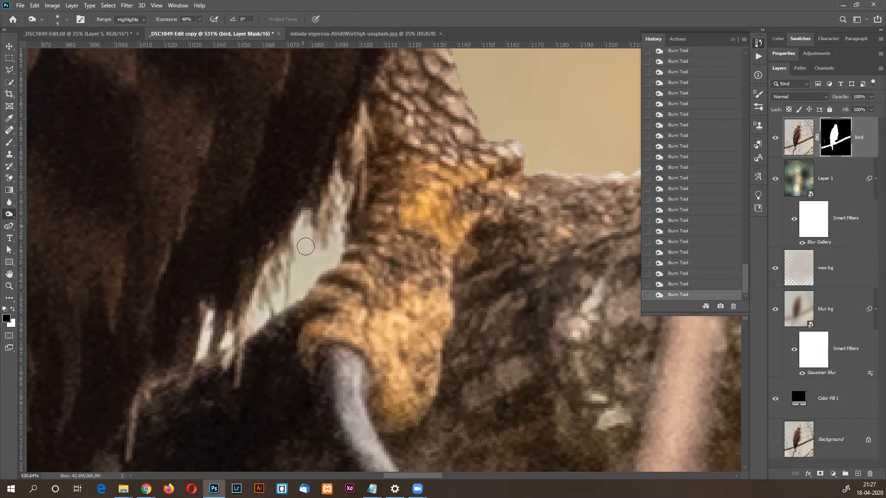
{"action": "mouse_move", "coordinate": [267, 303]}
{"action": "left_mouse_down"}
{"action": "mouse_move", "coordinate": [244, 344]}
{"action": "mouse_move", "coordinate": [262, 304]}
{"action": "mouse_move", "coordinate": [232, 328]}
{"action": "left_mouse_up"}
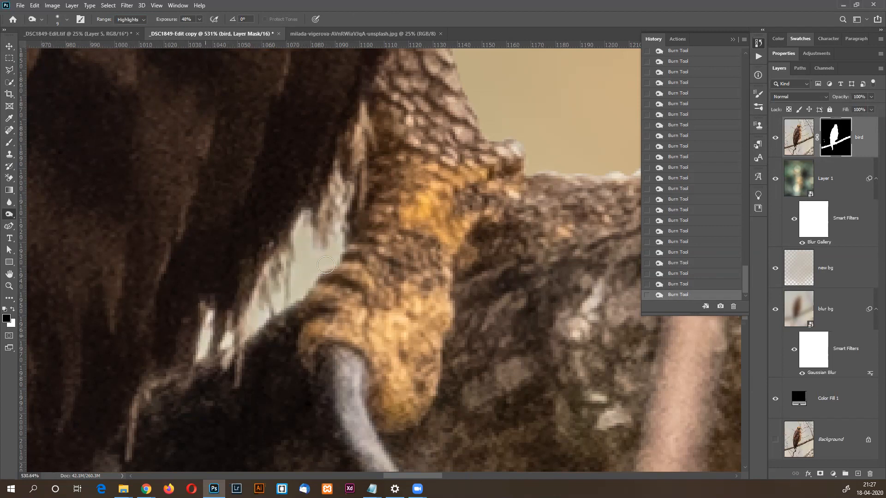
Lower the Burn tool's exposure to 17% and touch up the bird mask in the pale gap beside the leg.
{"action": "left_click", "coordinate": [200, 20]}
{"action": "left_click", "coordinate": [186, 29]}
{"action": "left_click", "coordinate": [340, 240]}
{"action": "key", "text": "ctrl+1"}
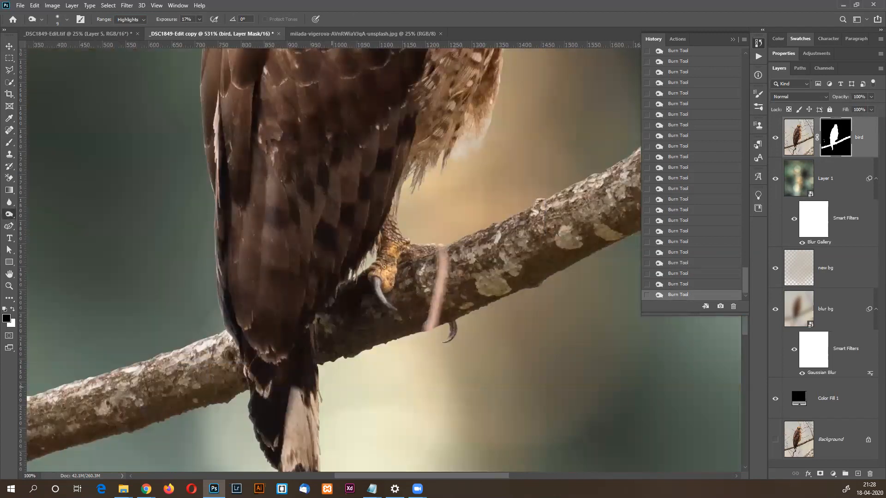
{"action": "left_click_drag", "start_coordinate": [399, 290], "coordinate": [303, 193]}
{"action": "left_click_drag", "start_coordinate": [440, 110], "coordinate": [275, 300]}
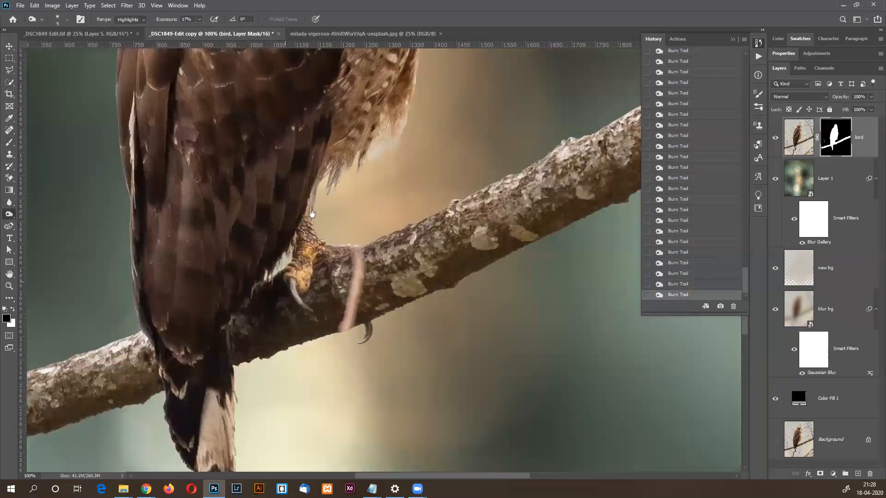
{"action": "left_click_drag", "start_coordinate": [353, 257], "coordinate": [348, 253]}
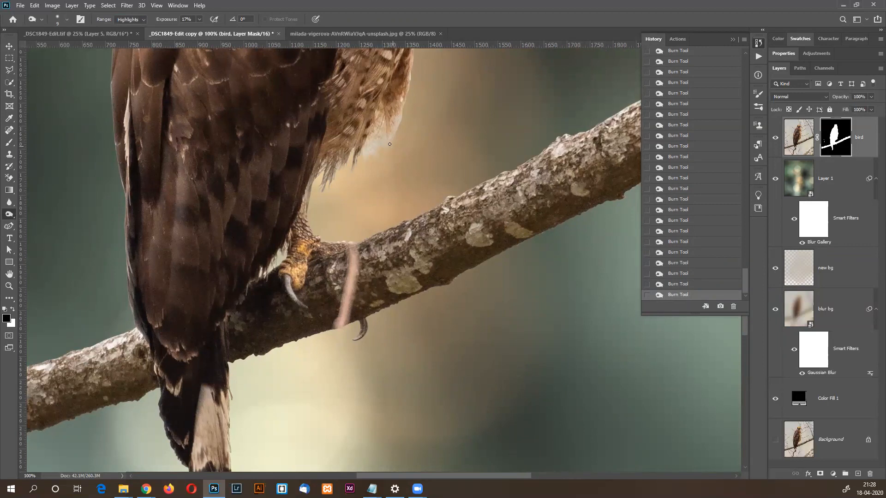
Set up the Clone Stamp tool with a 29 px brush, 41% opacity and 46% flow.
{"action": "left_click", "coordinate": [9, 157]}
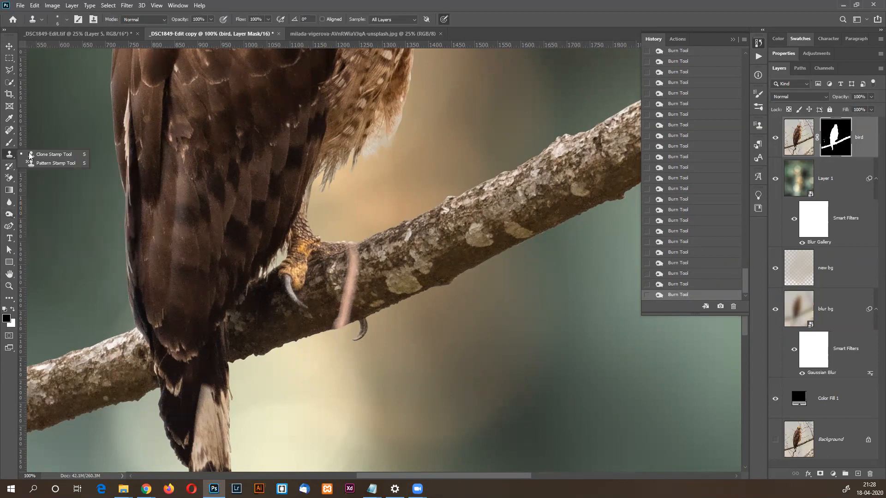
{"action": "left_click", "coordinate": [62, 154]}
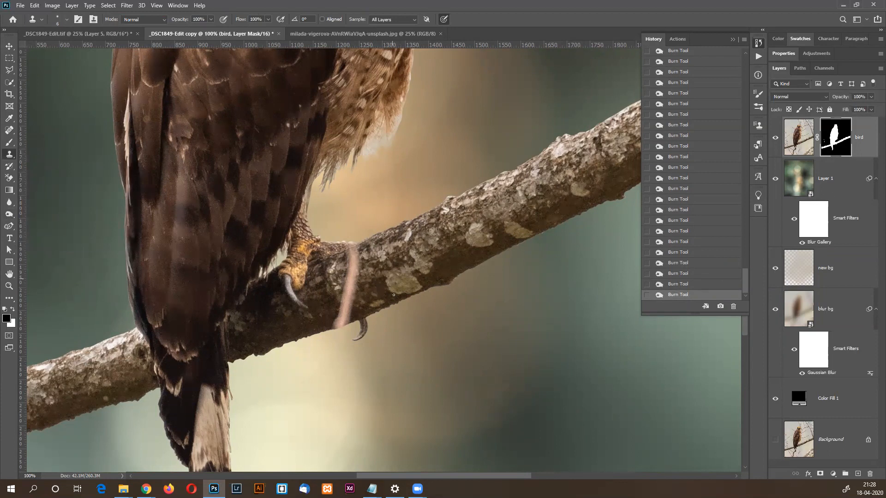
{"action": "left_click", "coordinate": [67, 19]}
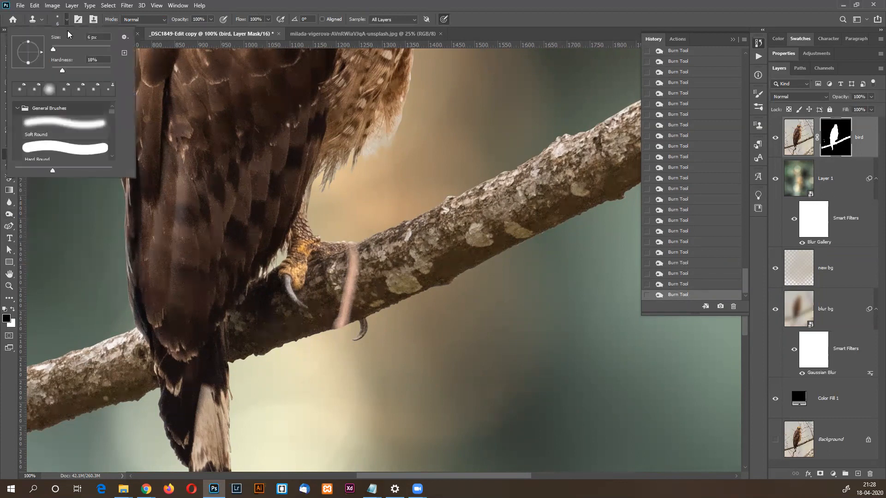
{"action": "left_click_drag", "start_coordinate": [56, 49], "coordinate": [61, 49]}
{"action": "left_click", "coordinate": [261, 3]}
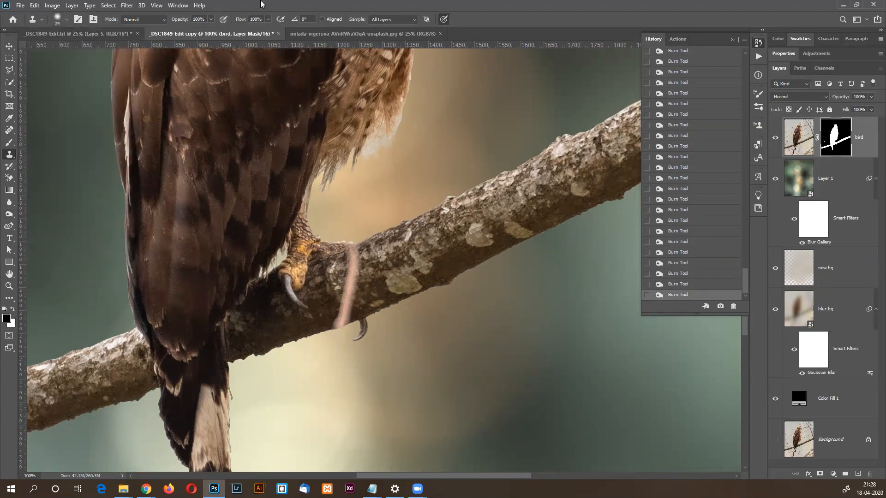
{"action": "left_click", "coordinate": [211, 19]}
{"action": "left_click_drag", "start_coordinate": [212, 29], "coordinate": [186, 30]}
{"action": "left_click", "coordinate": [268, 20]}
{"action": "left_click", "coordinate": [414, 3]}
Add a new empty layer directly above the bird layer for the clone retouching.
{"action": "left_click", "coordinate": [339, 312], "text": "ctrl"}
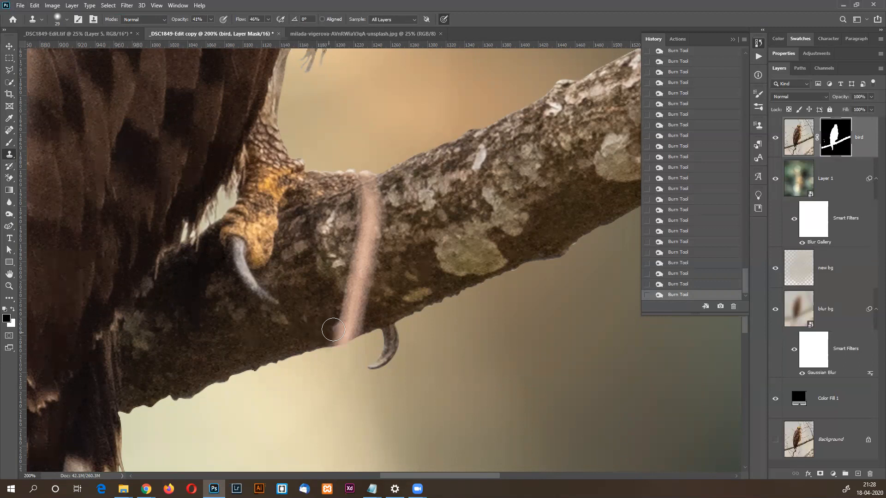
{"action": "mouse_move", "coordinate": [341, 326]}
{"action": "left_mouse_down"}
{"action": "mouse_move", "coordinate": [337, 318]}
{"action": "mouse_move", "coordinate": [325, 324]}
{"action": "left_mouse_up"}
{"action": "key", "text": "ctrl+z"}
{"action": "left_click", "coordinate": [795, 145]}
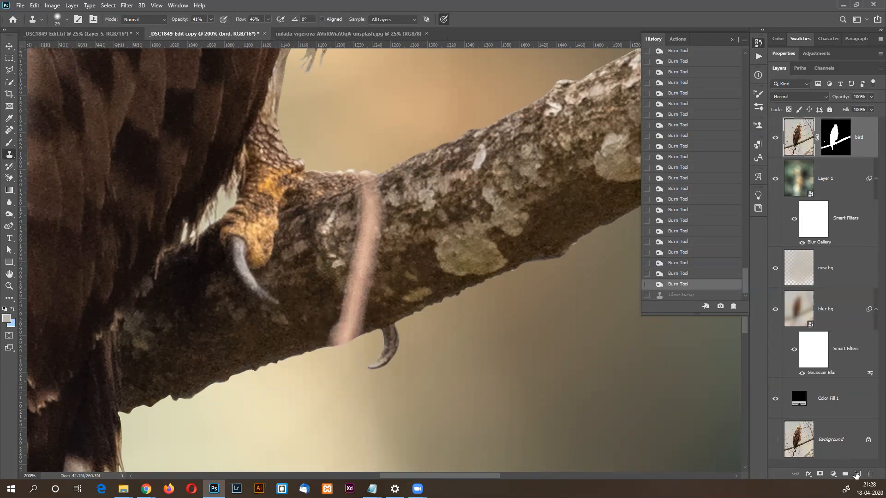
{"action": "left_click", "coordinate": [857, 474]}
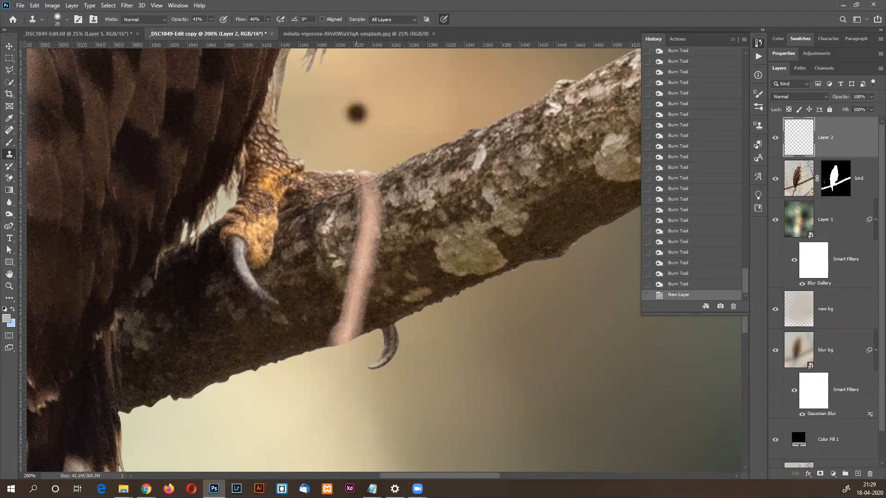
Raise the clone opacity to 75% and clone nearby dark bark over the lower end of the pink twig.
{"action": "left_click", "coordinate": [280, 333], "text": "alt"}
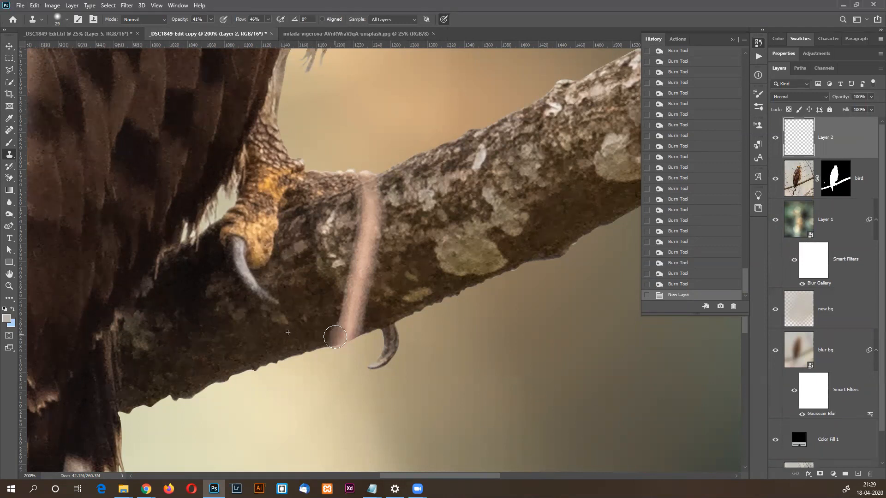
{"action": "left_click", "coordinate": [329, 304]}
{"action": "left_click", "coordinate": [210, 20]}
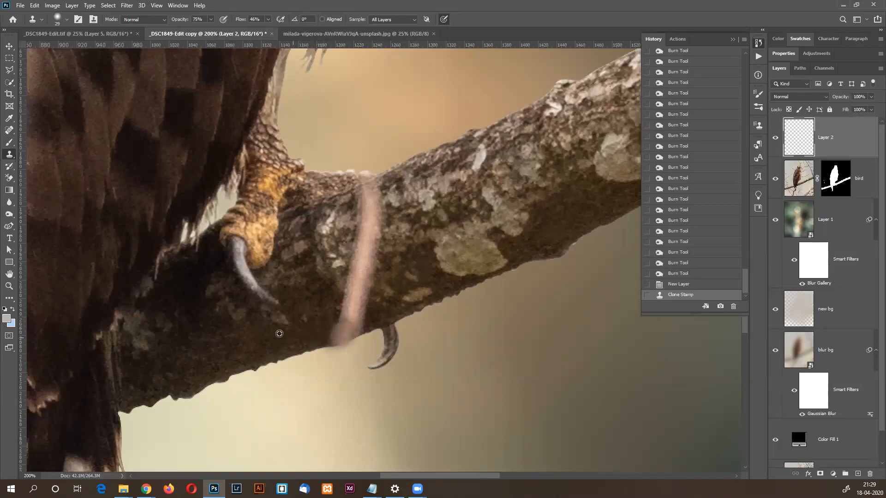
{"action": "left_click", "coordinate": [285, 329], "text": "alt"}
{"action": "mouse_move", "coordinate": [326, 323]}
{"action": "left_mouse_down"}
{"action": "mouse_move", "coordinate": [335, 334]}
{"action": "mouse_move", "coordinate": [356, 322]}
{"action": "mouse_move", "coordinate": [354, 300]}
{"action": "mouse_move", "coordinate": [363, 311]}
{"action": "mouse_move", "coordinate": [339, 353]}
{"action": "mouse_move", "coordinate": [316, 365]}
{"action": "left_mouse_up"}
{"action": "left_click_drag", "start_coordinate": [336, 328], "coordinate": [294, 363]}
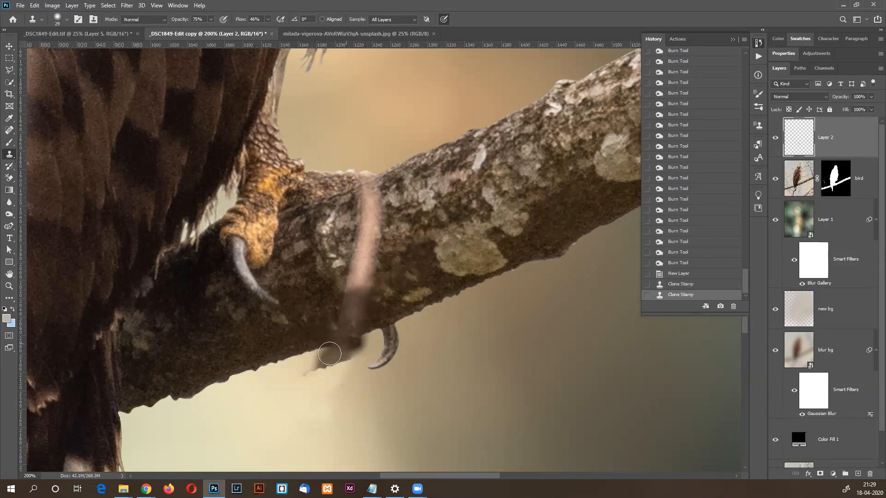
{"action": "left_click_drag", "start_coordinate": [383, 331], "coordinate": [376, 332]}
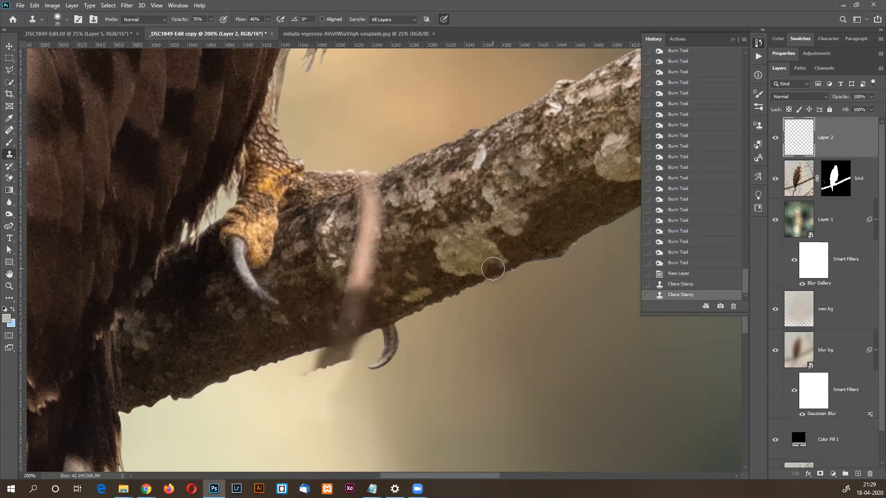
Clip the clone layer to the bird layer, clone a patch over the background, and compare clipping on and off.
{"action": "left_click", "coordinate": [817, 154], "text": "alt"}
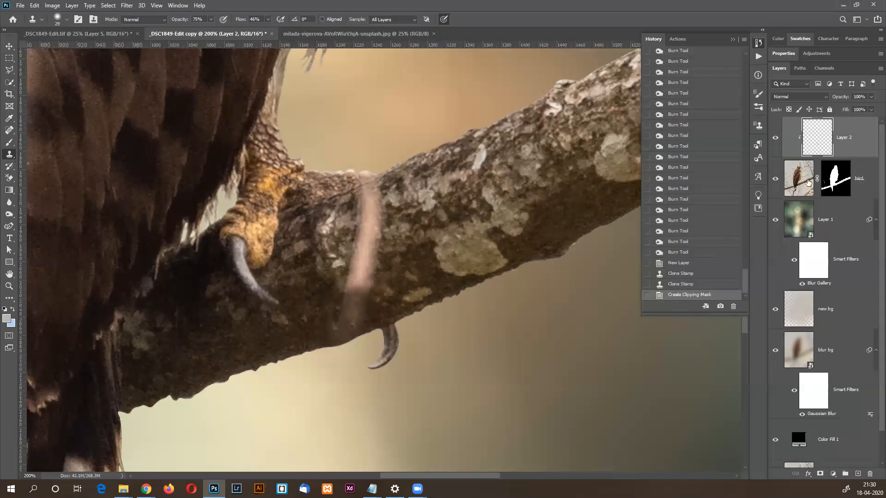
{"action": "left_click", "coordinate": [814, 156], "text": "alt"}
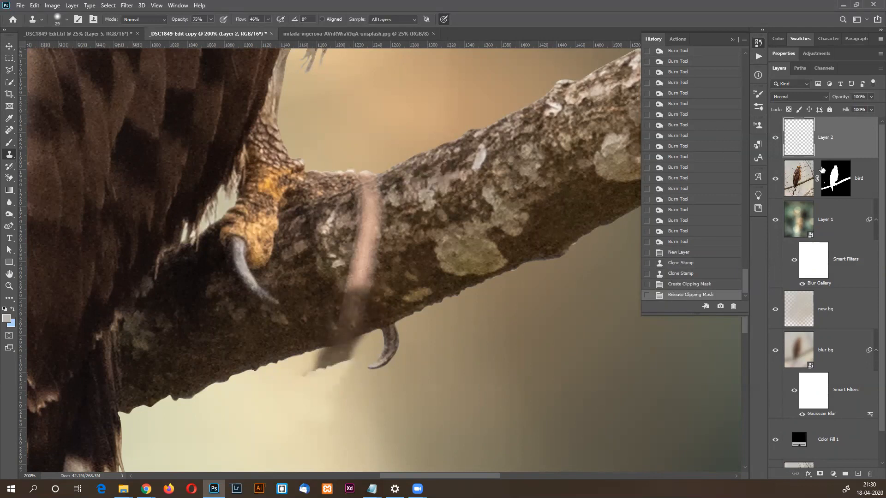
{"action": "left_click", "coordinate": [821, 156], "text": "alt"}
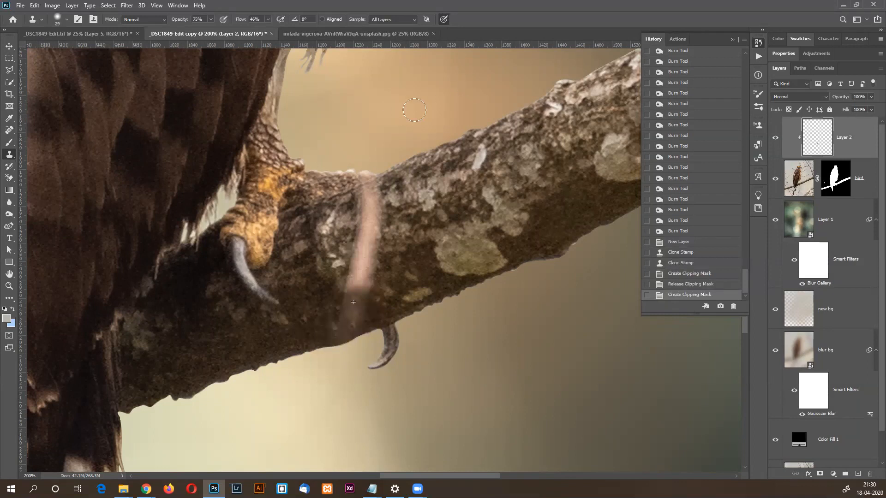
{"action": "left_click", "coordinate": [463, 83]}
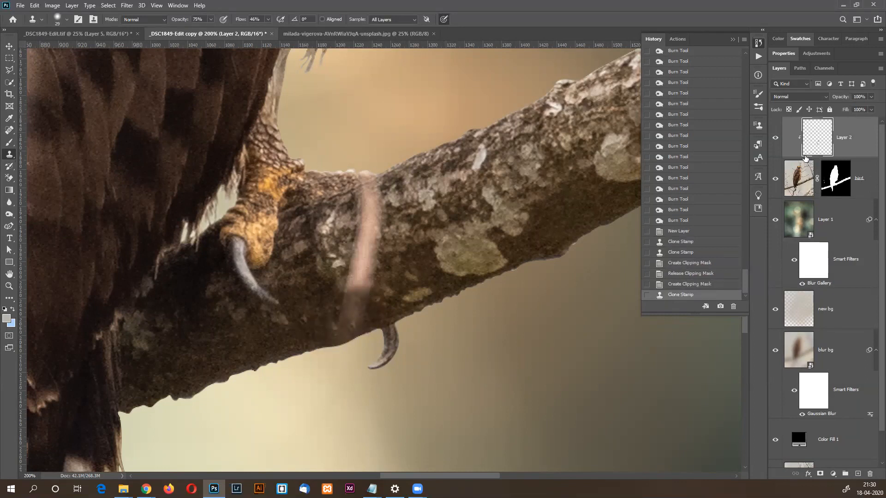
{"action": "left_click", "coordinate": [810, 160], "text": "alt"}
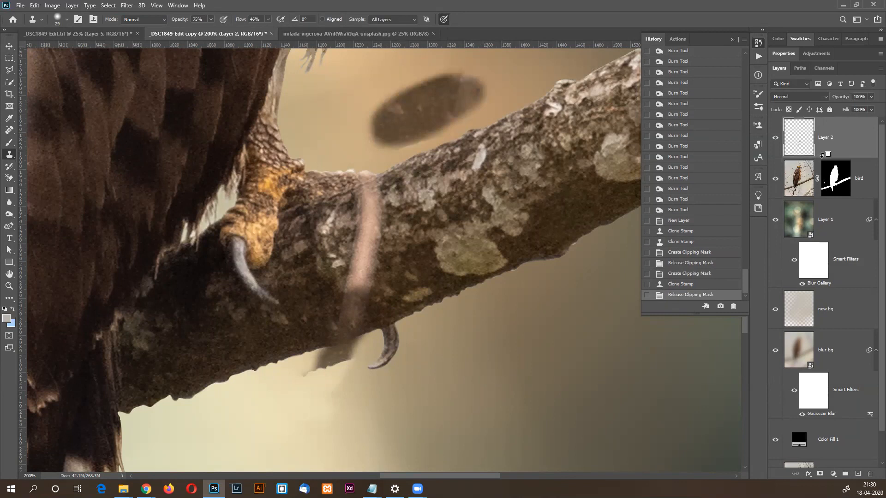
{"action": "left_click", "coordinate": [818, 154], "text": "alt"}
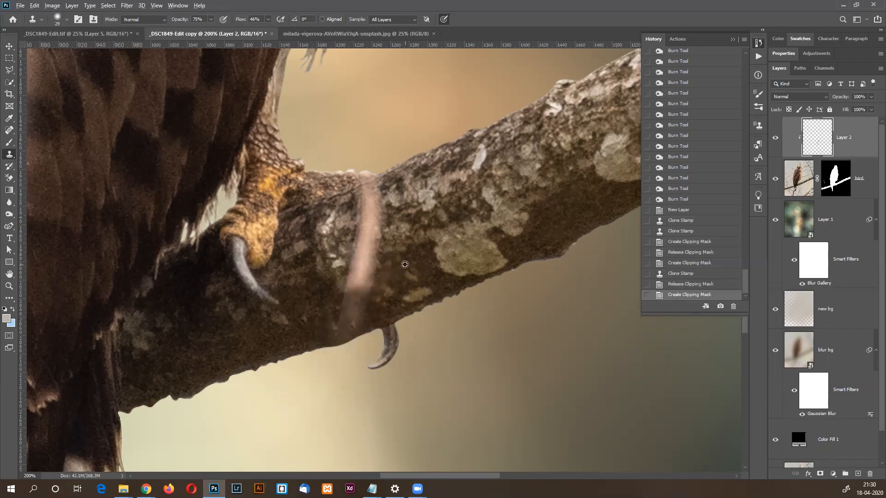
Undo a trial clone stroke over the twig's middle and reduce the Clone Stamp brush size to 15 px.
{"action": "mouse_move", "coordinate": [375, 286]}
{"action": "left_mouse_down"}
{"action": "mouse_move", "coordinate": [352, 287]}
{"action": "mouse_move", "coordinate": [365, 269]}
{"action": "left_mouse_up"}
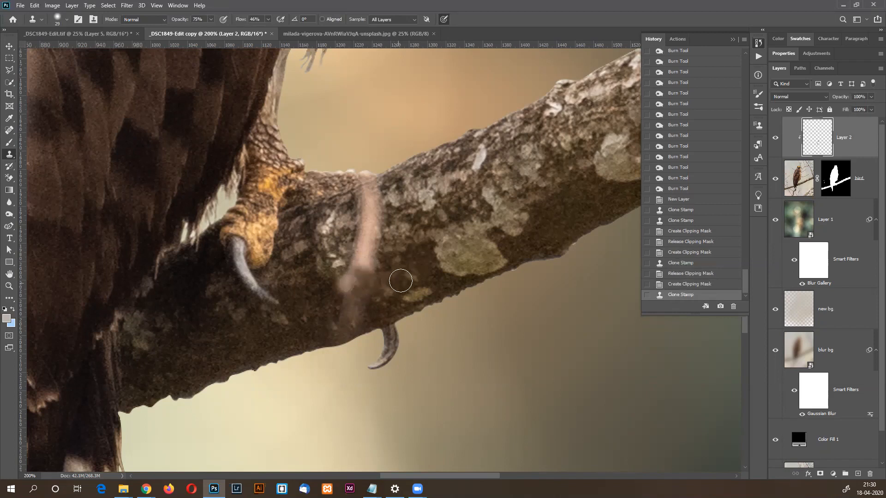
{"action": "key", "text": "ctrl+z"}
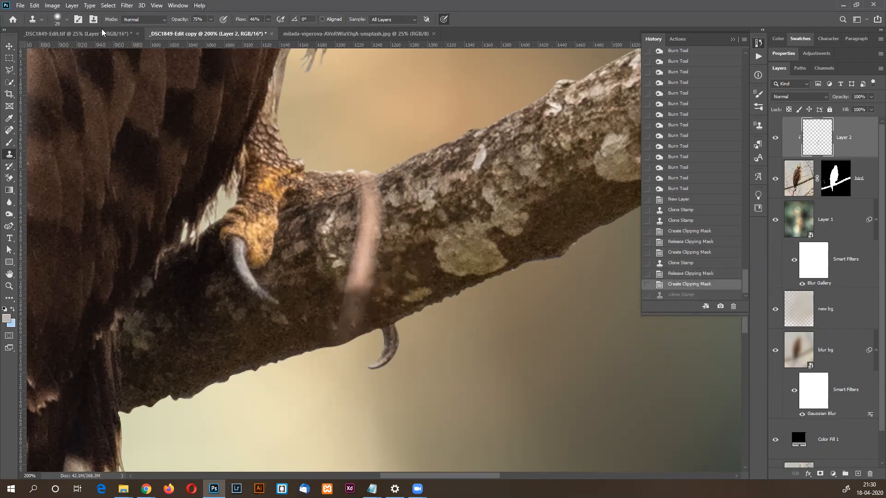
{"action": "left_click", "coordinate": [67, 19]}
{"action": "left_click_drag", "start_coordinate": [60, 47], "coordinate": [56, 50]}
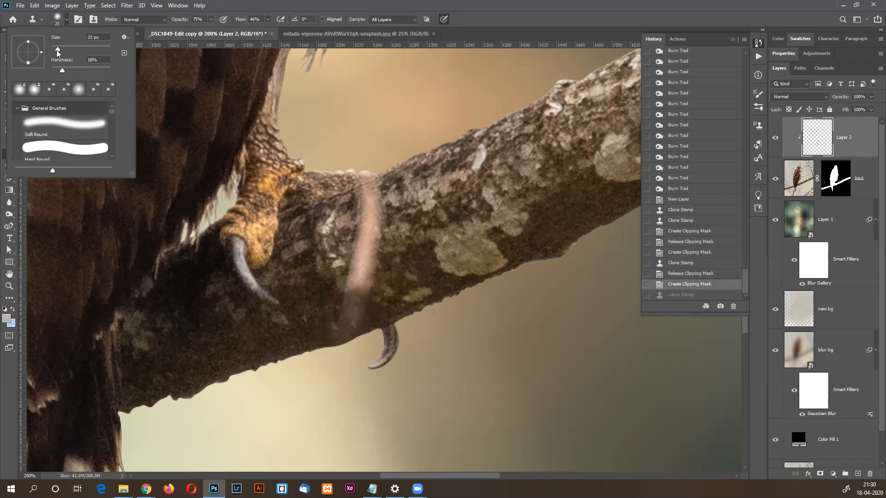
{"action": "left_click", "coordinate": [498, 4]}
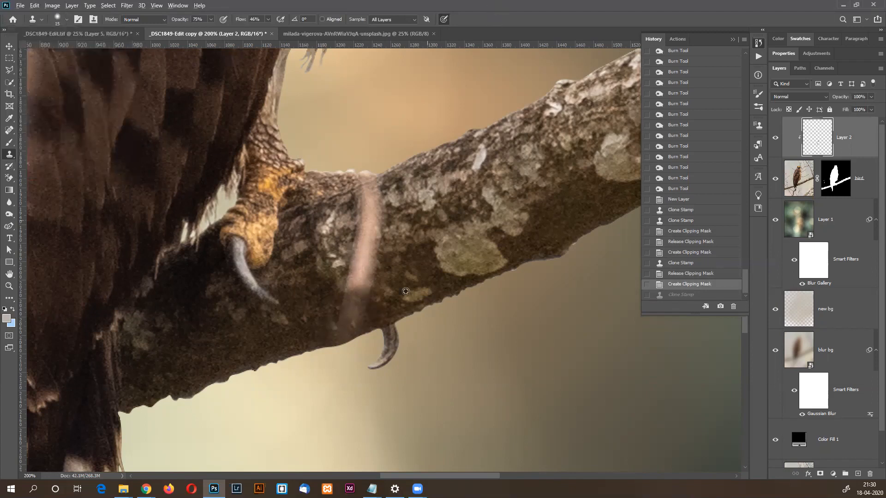
Clone bark over the edges of the pink twig with aligned sampling, and undo the last two strokes.
{"action": "mouse_move", "coordinate": [369, 276]}
{"action": "left_mouse_down"}
{"action": "mouse_move", "coordinate": [380, 229]}
{"action": "mouse_move", "coordinate": [381, 58]}
{"action": "left_mouse_up"}
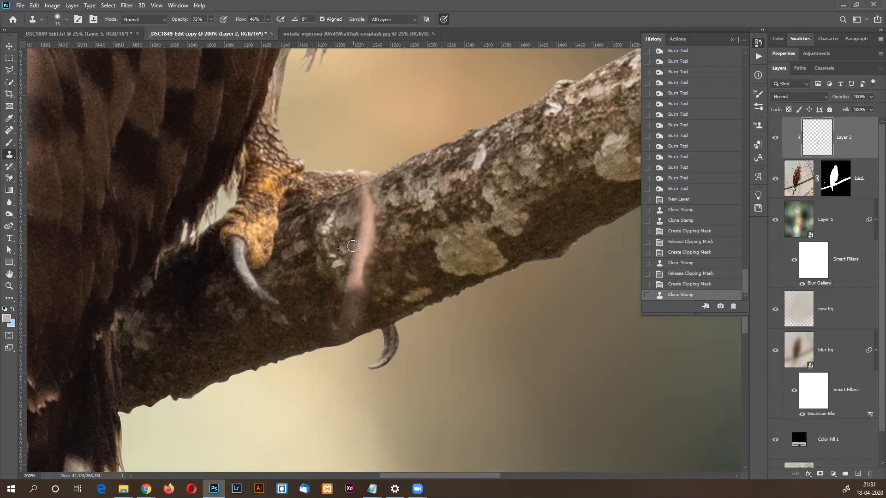
{"action": "mouse_move", "coordinate": [350, 272]}
{"action": "left_mouse_down"}
{"action": "mouse_move", "coordinate": [346, 290]}
{"action": "mouse_move", "coordinate": [348, 274]}
{"action": "left_mouse_up"}
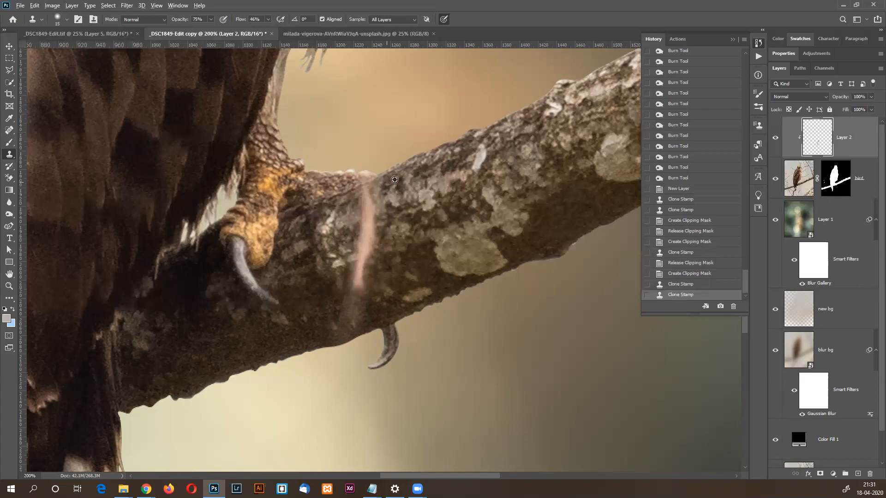
{"action": "mouse_move", "coordinate": [370, 190]}
{"action": "left_mouse_down"}
{"action": "mouse_move", "coordinate": [375, 246]}
{"action": "mouse_move", "coordinate": [405, 231]}
{"action": "mouse_move", "coordinate": [367, 234]}
{"action": "left_mouse_up"}
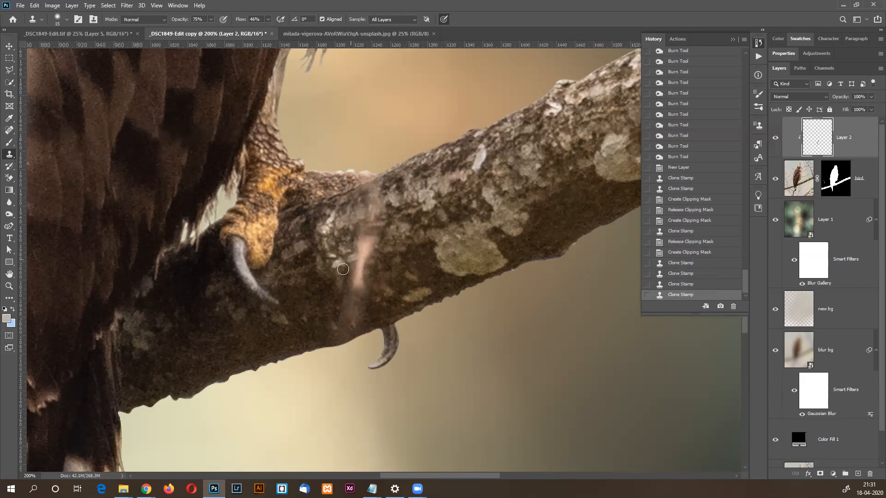
{"action": "key", "text": "ctrl+z"}
{"action": "key", "text": "ctrl+z"}
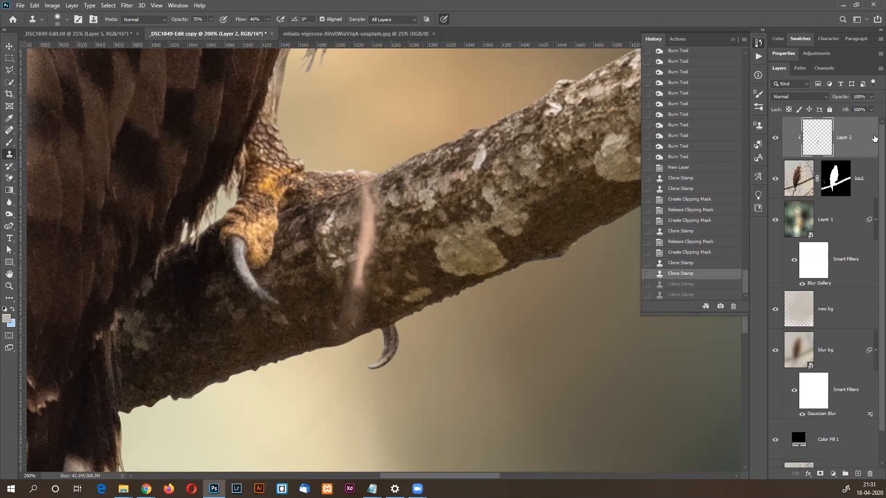
Release the clone layer's clipping mask, select the whole canvas and clear all cloned pixels from the layer.
{"action": "key", "text": "ctrl+a"}
{"action": "left_click", "coordinate": [821, 157], "text": "alt"}
{"action": "key", "text": "ctrl+a"}
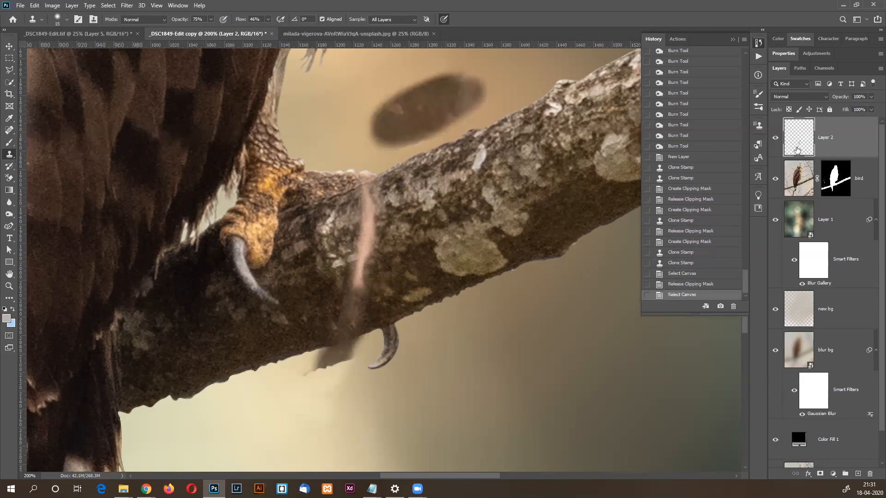
{"action": "key", "text": "Delete"}
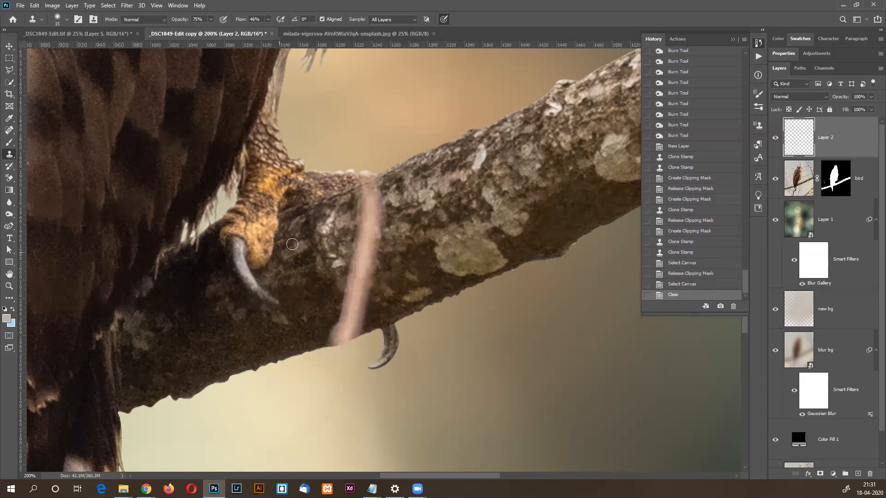
Deselect the canvas and outline the pink twig crossing the branch with the Polygonal Lasso.
{"action": "key", "text": "l"}
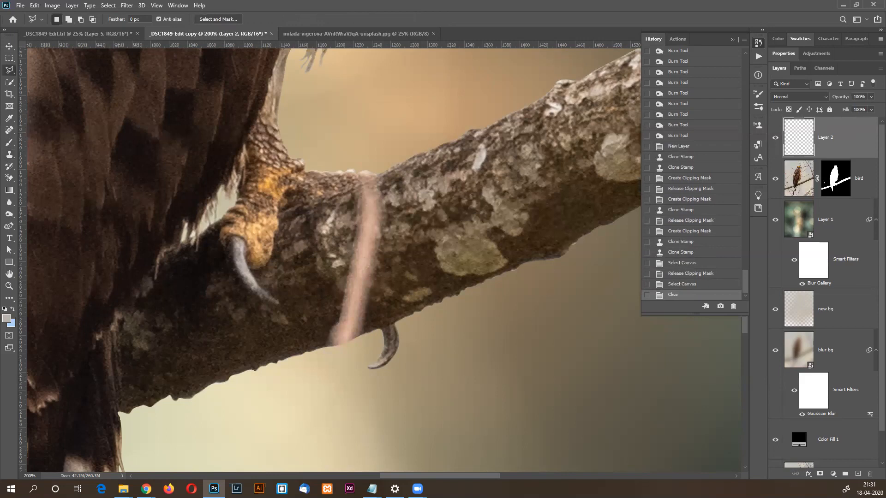
{"action": "left_click", "coordinate": [35, 6]}
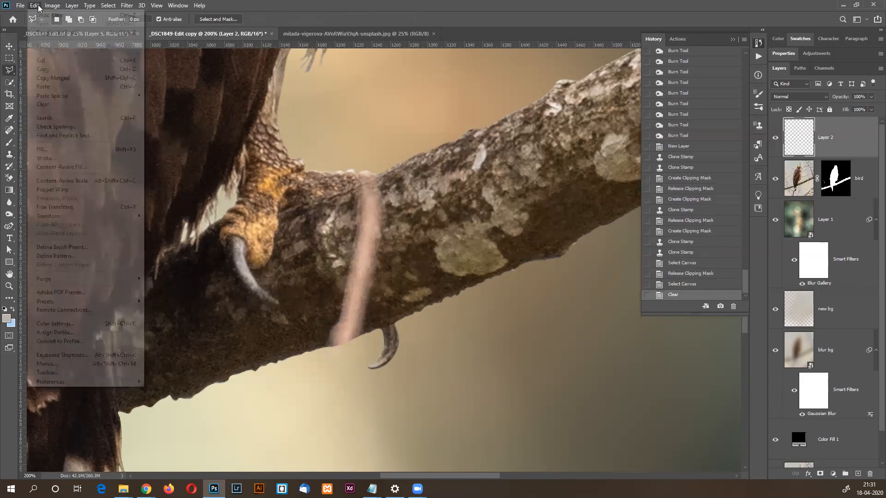
{"action": "left_click", "coordinate": [62, 86]}
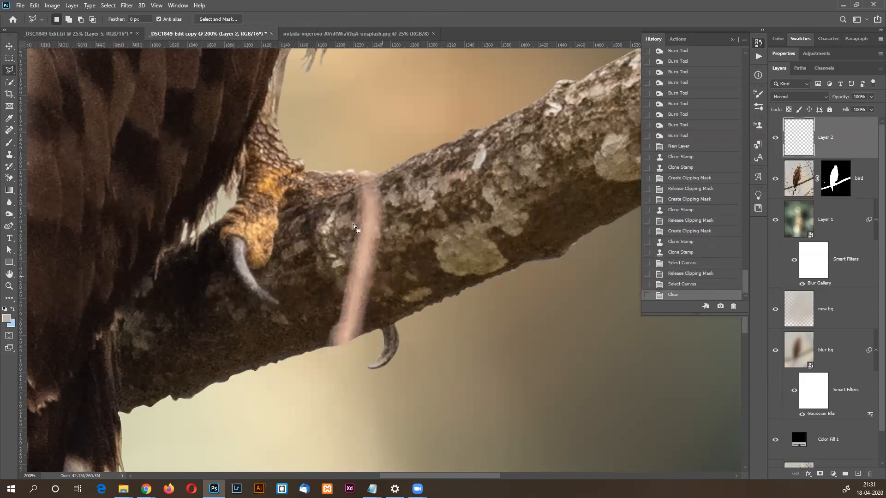
{"action": "key", "text": "ctrl+d"}
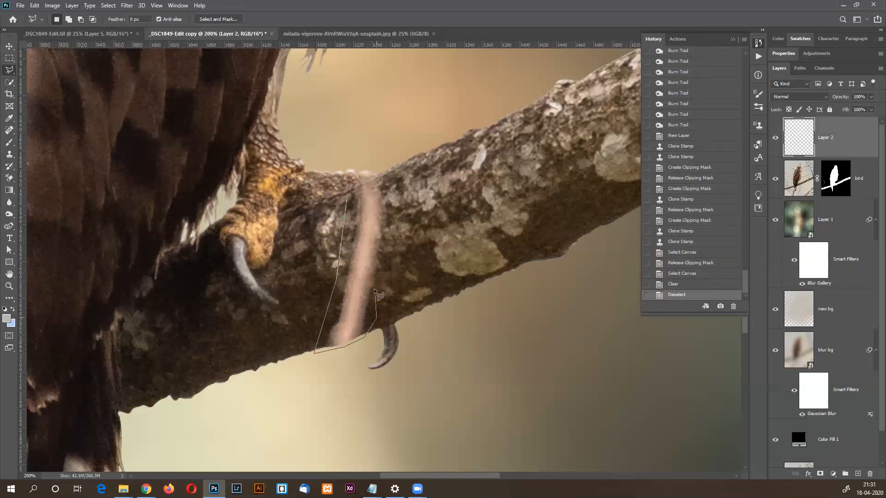
{"action": "left_click", "coordinate": [389, 175]}
{"action": "left_click", "coordinate": [349, 190]}
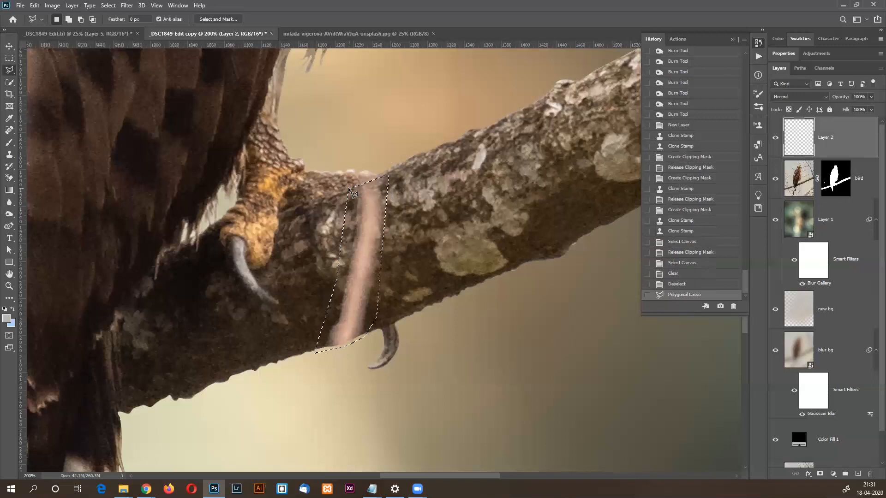
Apply Content-Aware Fill to the selected twig with High color adaptation, output to a new layer.
{"action": "left_click", "coordinate": [35, 6]}
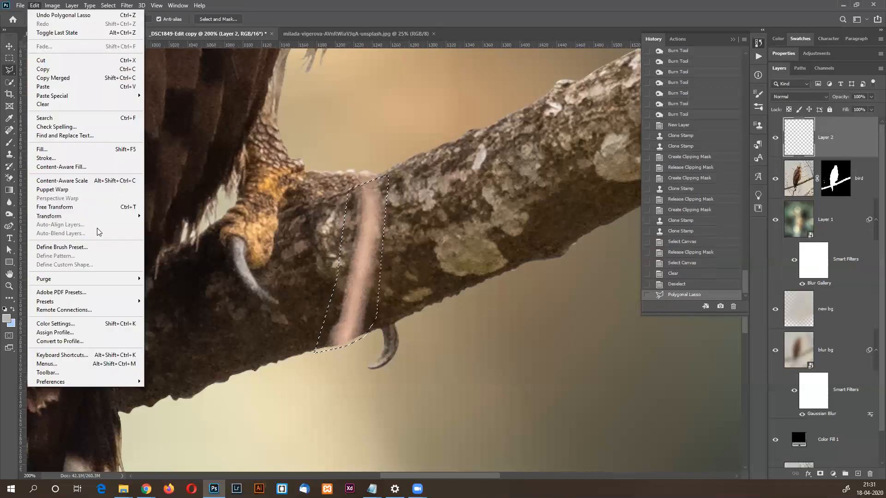
{"action": "left_click", "coordinate": [71, 165]}
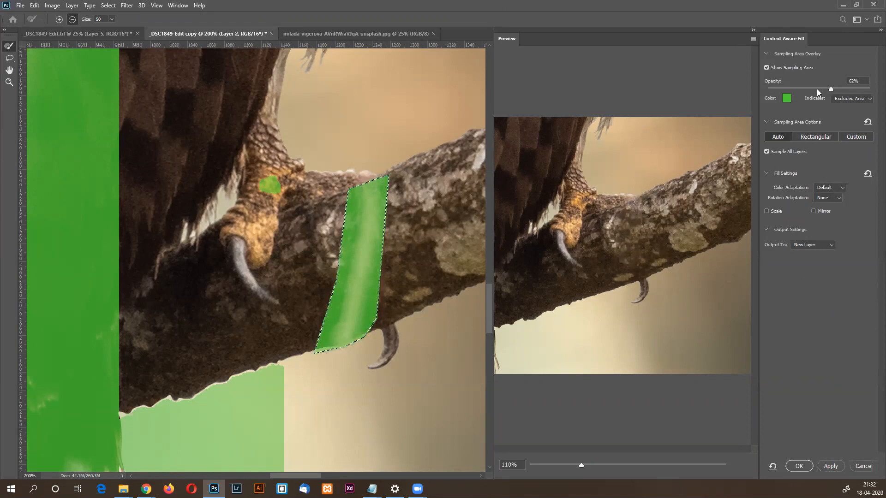
{"action": "left_click", "coordinate": [831, 189]}
{"action": "left_click", "coordinate": [830, 189]}
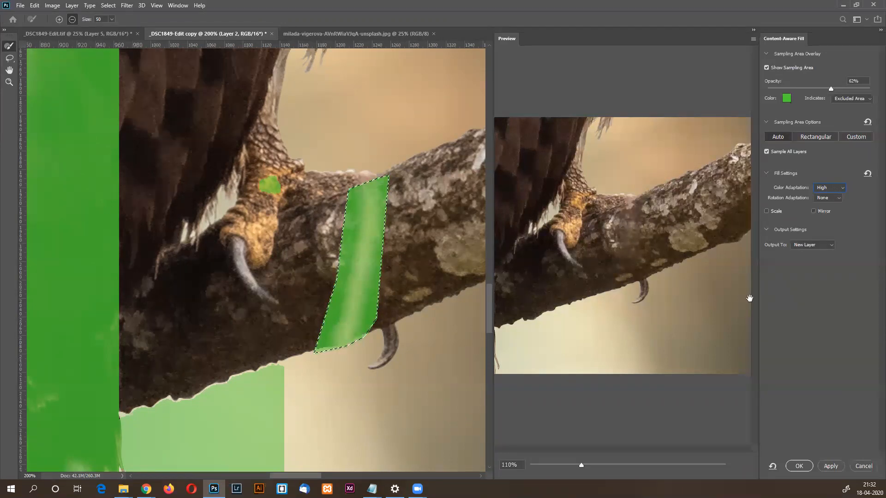
{"action": "left_click", "coordinate": [804, 467]}
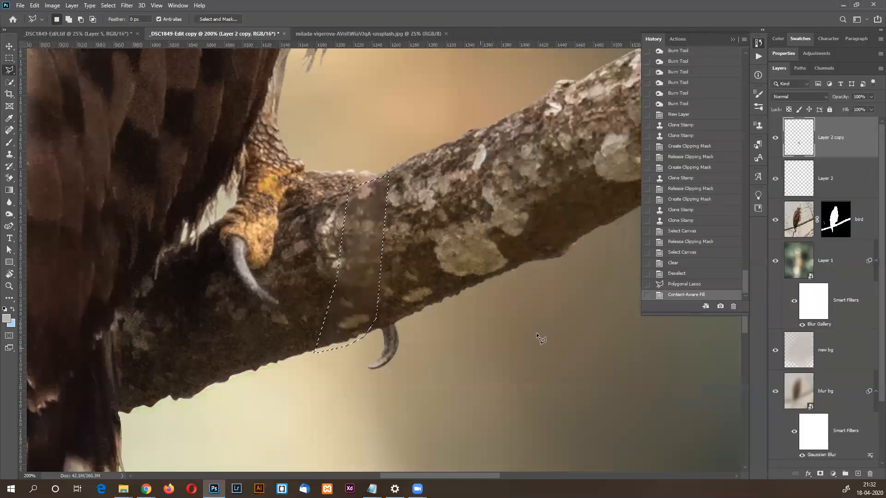
Clear the selection and delete both the trial fill layer and the empty clone layer, Layer 2.
{"action": "key", "text": "ctrl+d"}
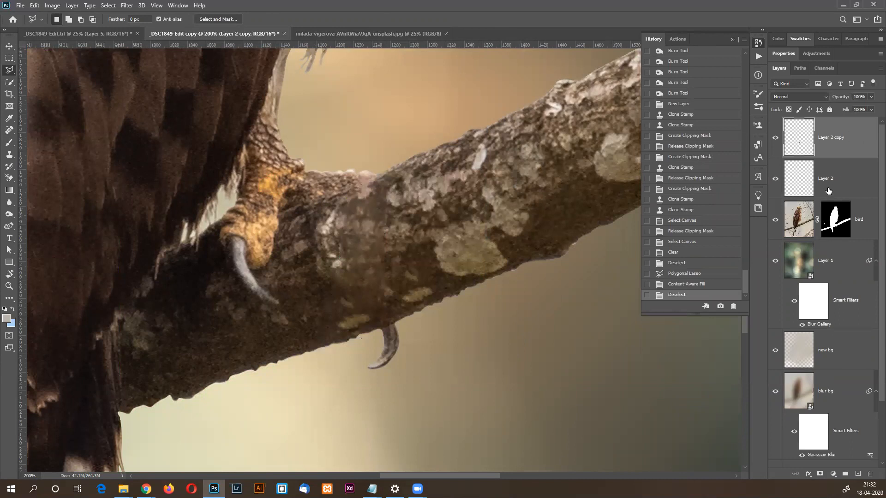
{"action": "key", "text": "Delete"}
{"action": "key", "text": "Delete"}
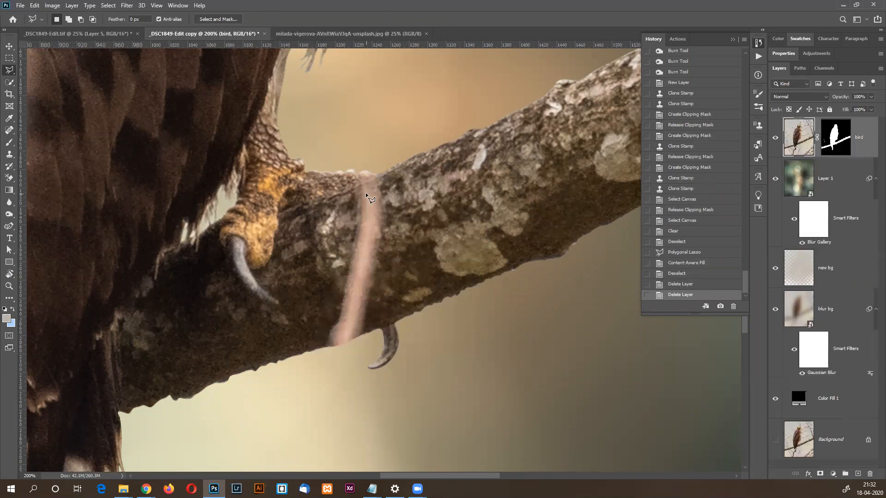
Outline the pink twig on the bird layer with a slightly wider Polygonal Lasso selection.
{"action": "left_click", "coordinate": [393, 186]}
{"action": "left_click", "coordinate": [390, 267]}
{"action": "left_click", "coordinate": [365, 337]}
{"action": "left_click", "coordinate": [320, 355]}
{"action": "left_click", "coordinate": [349, 188]}
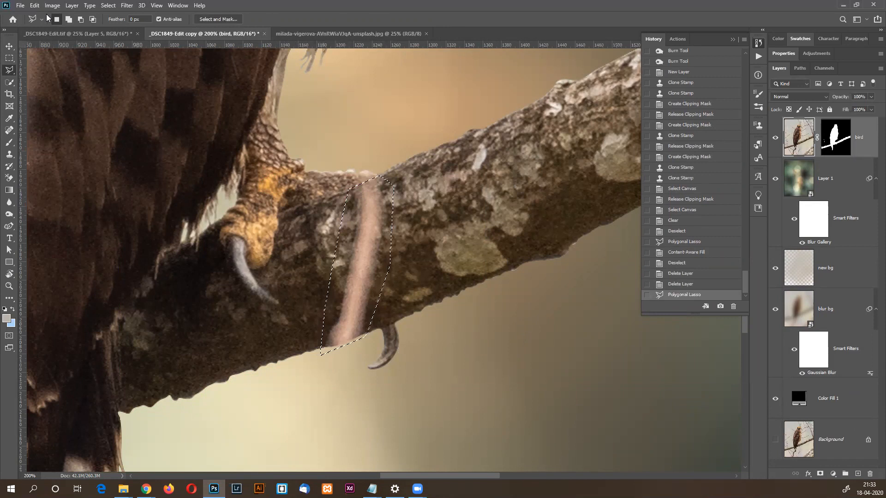
Replace the selected twig using Content-Aware Fill with Default color adaptation, output to a new layer, and deselect.
{"action": "left_click", "coordinate": [36, 6]}
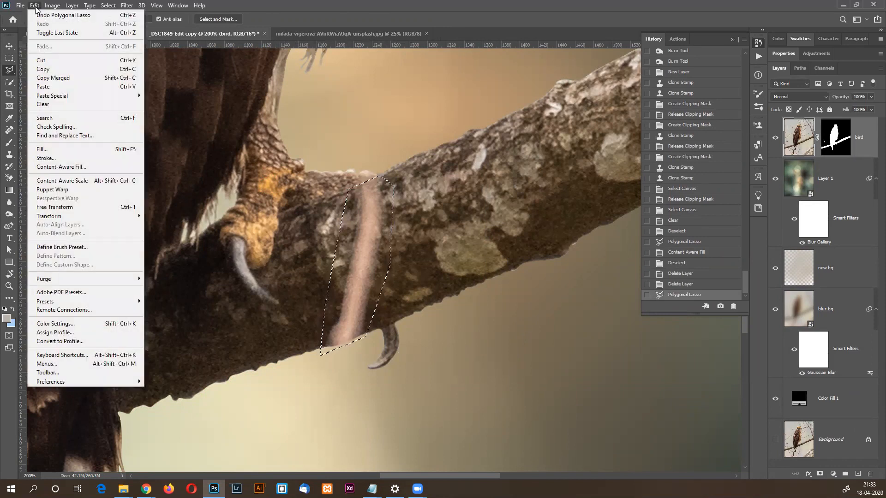
{"action": "left_click", "coordinate": [92, 169]}
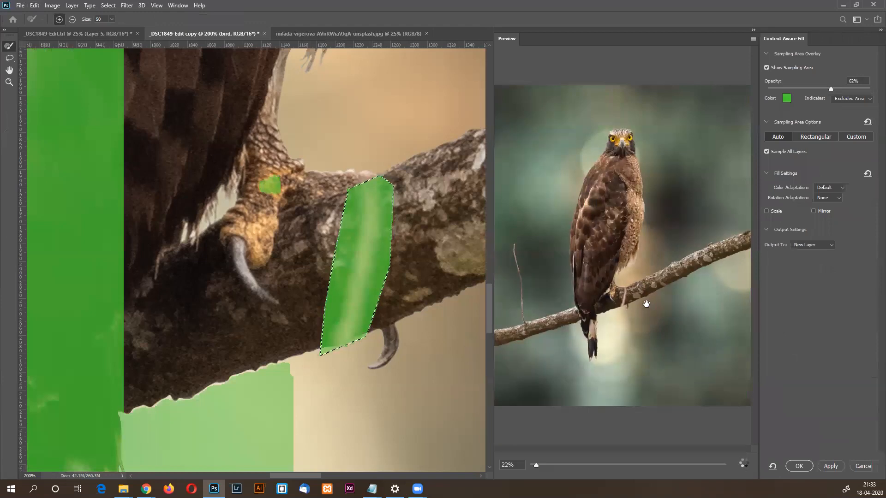
{"action": "scroll", "coordinate": [649, 301], "scroll_direction": "up", "scroll_amount": 5}
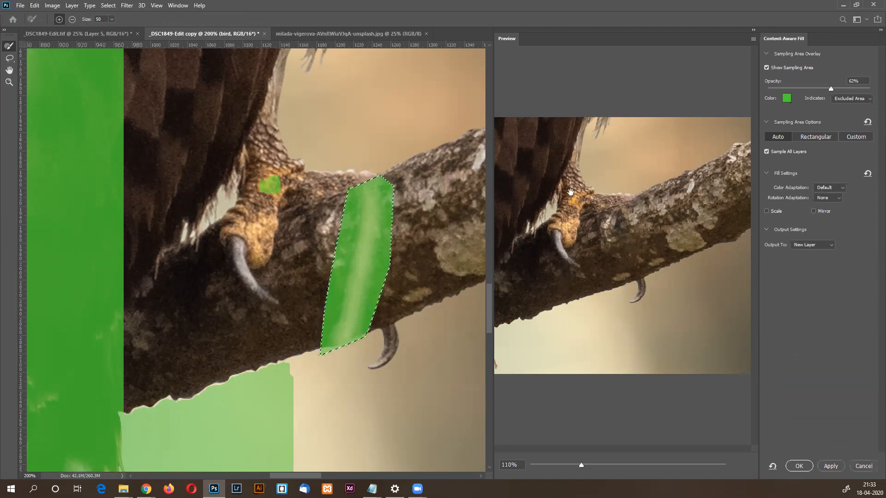
{"action": "left_click", "coordinate": [800, 245]}
{"action": "left_click", "coordinate": [817, 262]}
{"action": "left_click", "coordinate": [811, 245]}
{"action": "left_click", "coordinate": [804, 252]}
{"action": "left_click", "coordinate": [810, 244]}
{"action": "left_click", "coordinate": [815, 258]}
{"action": "left_click", "coordinate": [797, 468]}
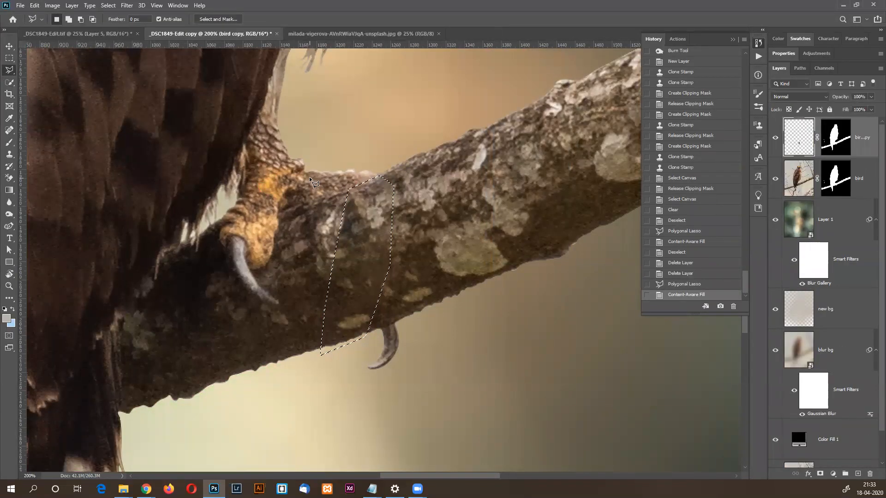
{"action": "key", "text": "ctrl+d"}
Compare the full image with the bark fill layer hidden and shown, and with its layer mask disabled and enabled.
{"action": "key", "text": "ctrl+minus"}
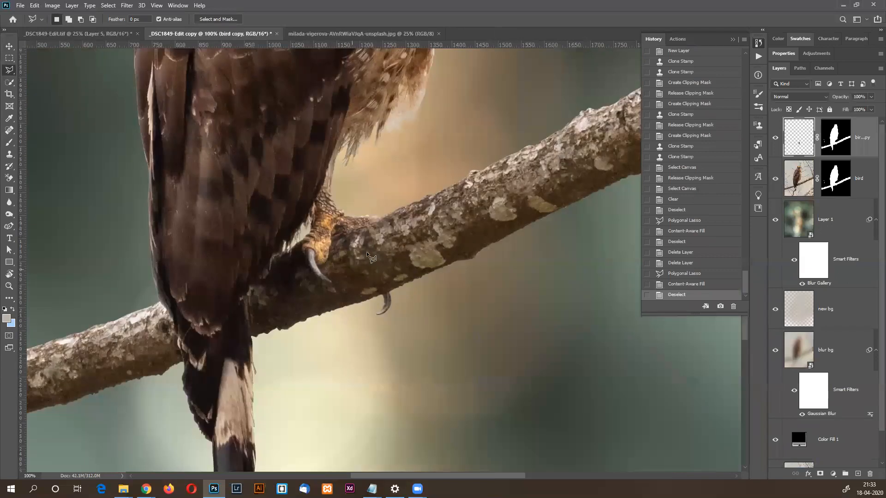
{"action": "key", "text": "v"}
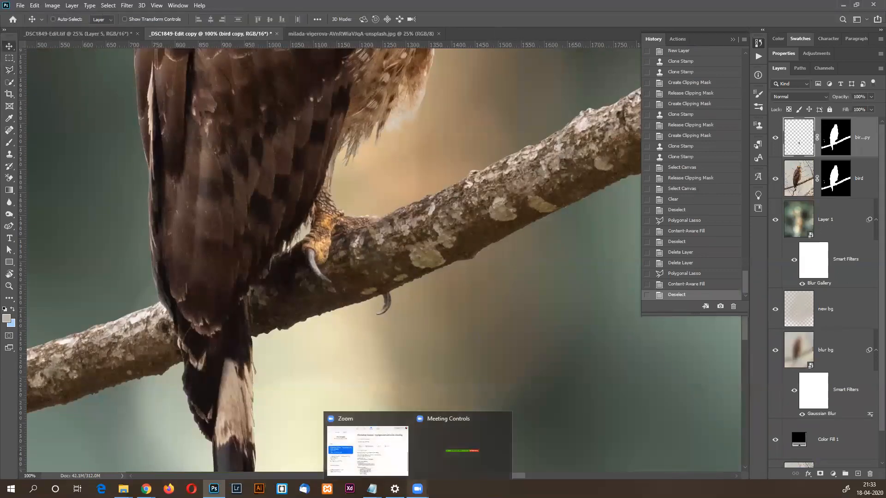
{"action": "key", "text": "ctrl+minus"}
{"action": "key", "text": "ctrl+minus"}
{"action": "key", "text": "ctrl+minus"}
{"action": "key", "text": "ctrl+minus"}
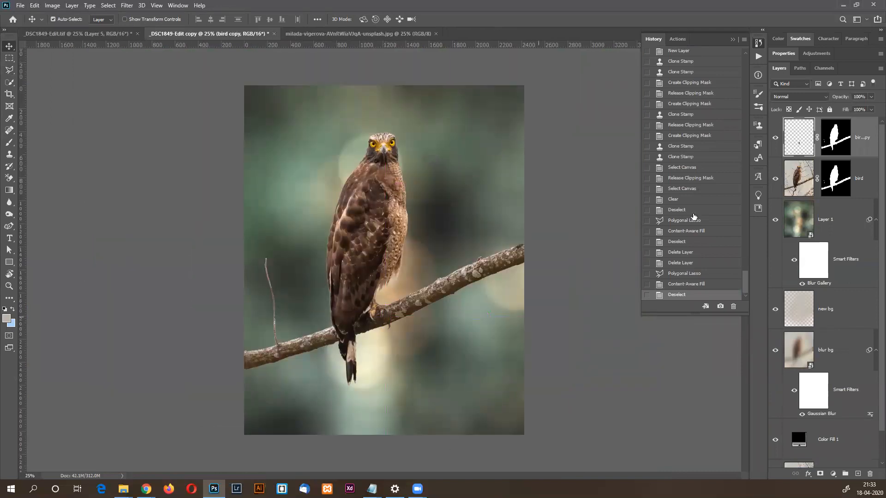
{"action": "left_click", "coordinate": [775, 139]}
{"action": "left_click", "coordinate": [776, 139]}
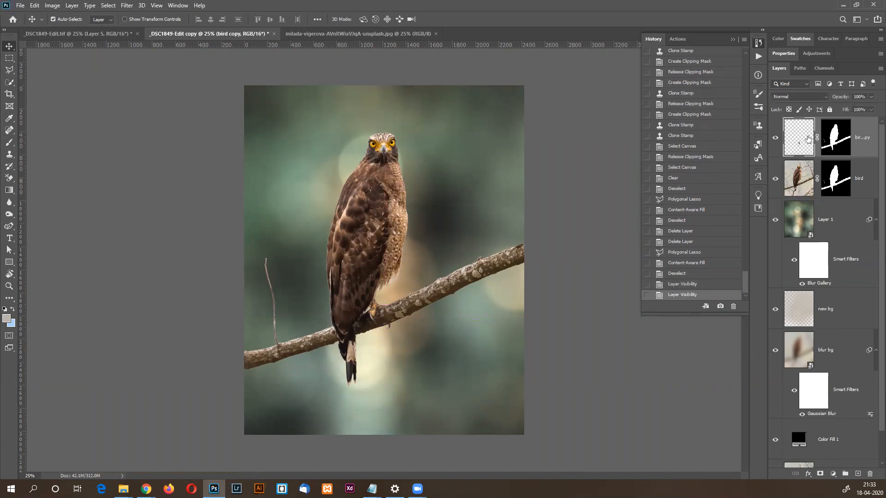
{"action": "left_click", "coordinate": [833, 143], "text": "shift"}
{"action": "left_click", "coordinate": [833, 144], "text": "shift"}
{"action": "left_click", "coordinate": [836, 141]}
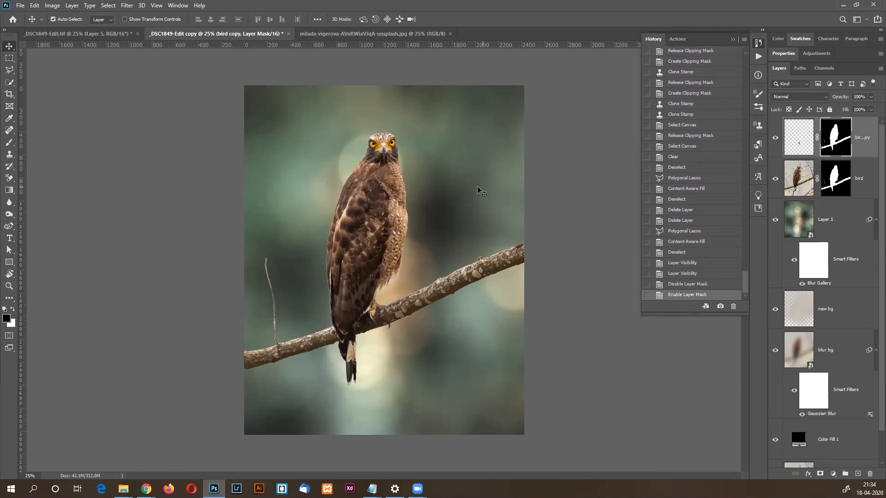
Select the background layer and the bird layer in turn directly on the canvas with Auto-Select.
{"action": "left_click", "coordinate": [335, 181]}
{"action": "left_click", "coordinate": [376, 179]}
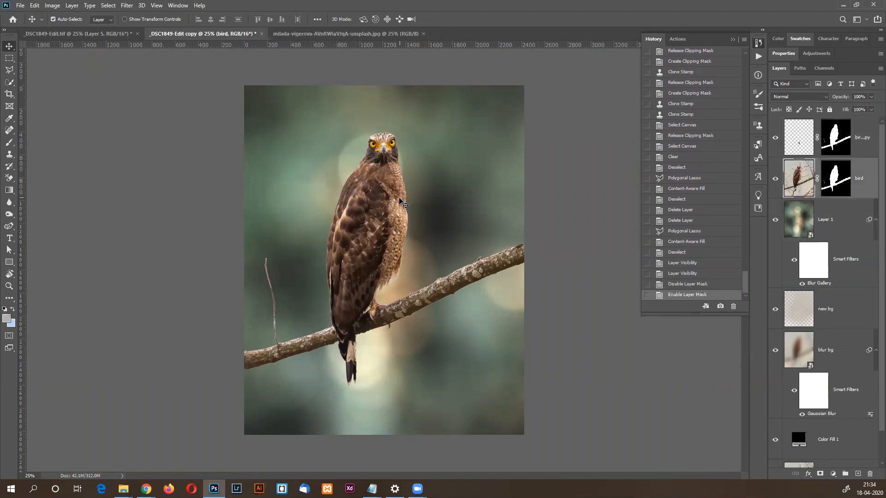
{"action": "left_click", "coordinate": [310, 193]}
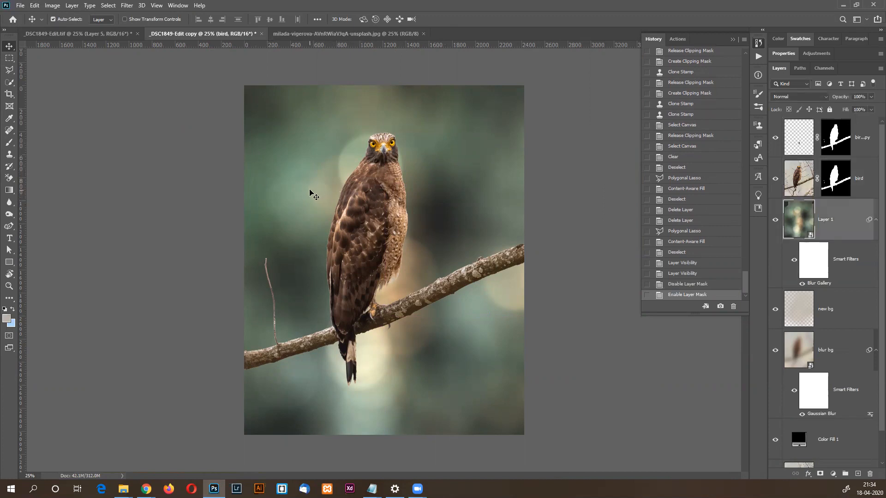
{"action": "left_click", "coordinate": [384, 205]}
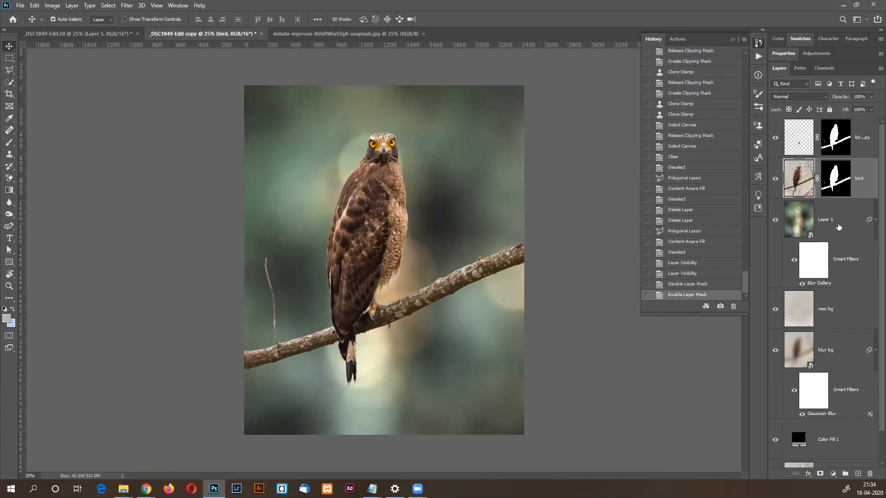
Add a Hue/Saturation adjustment layer above the blurred background, Layer 1, and clip it to that layer.
{"action": "left_click", "coordinate": [841, 224]}
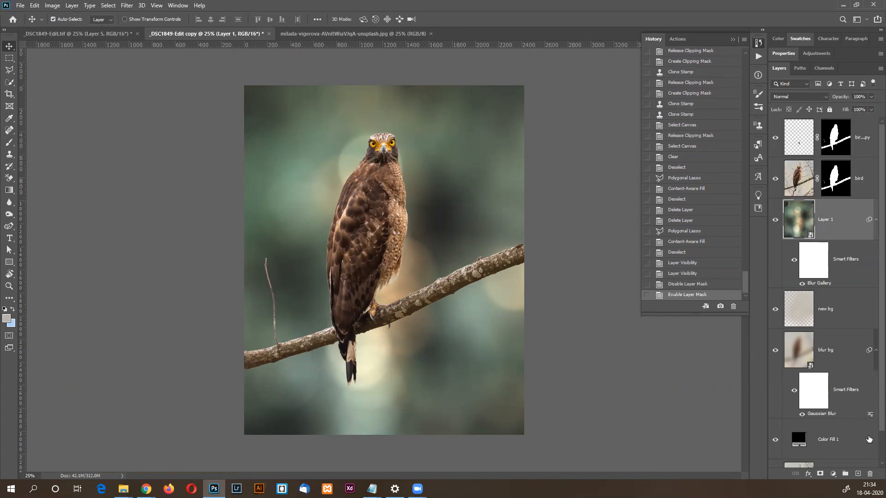
{"action": "left_click", "coordinate": [833, 474]}
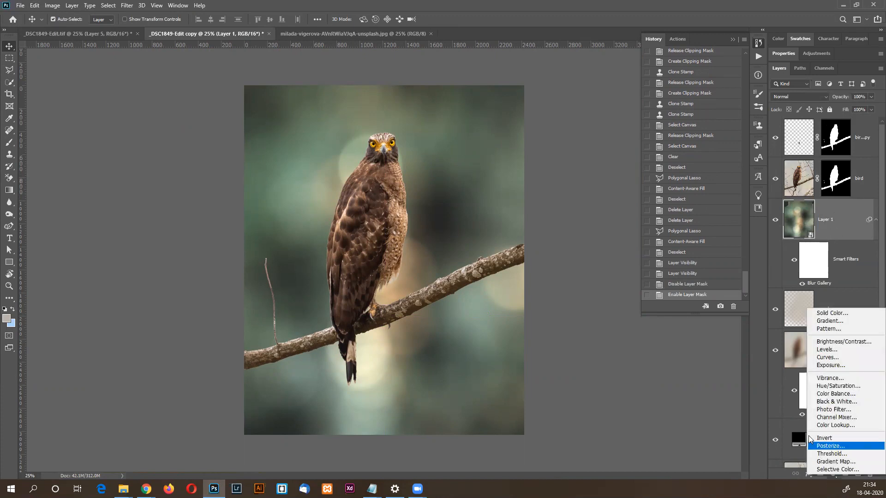
{"action": "left_click", "coordinate": [838, 388]}
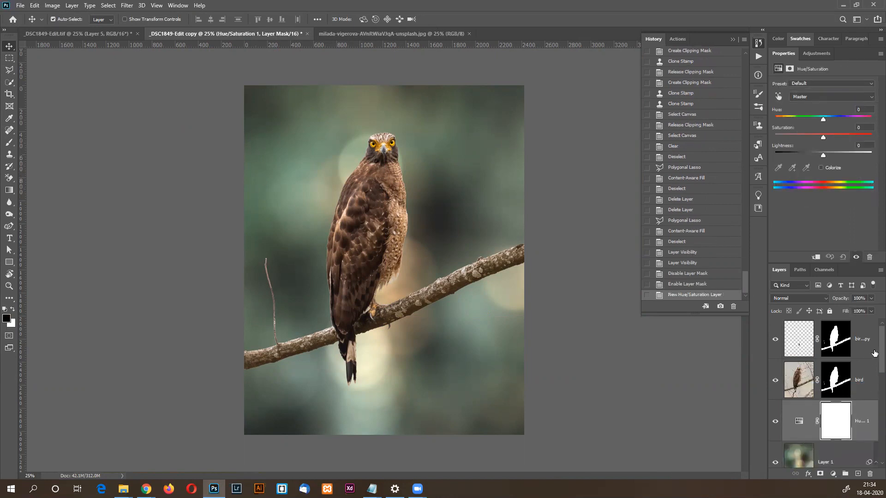
{"action": "scroll", "coordinate": [873, 348], "scroll_direction": "down", "scroll_amount": 3}
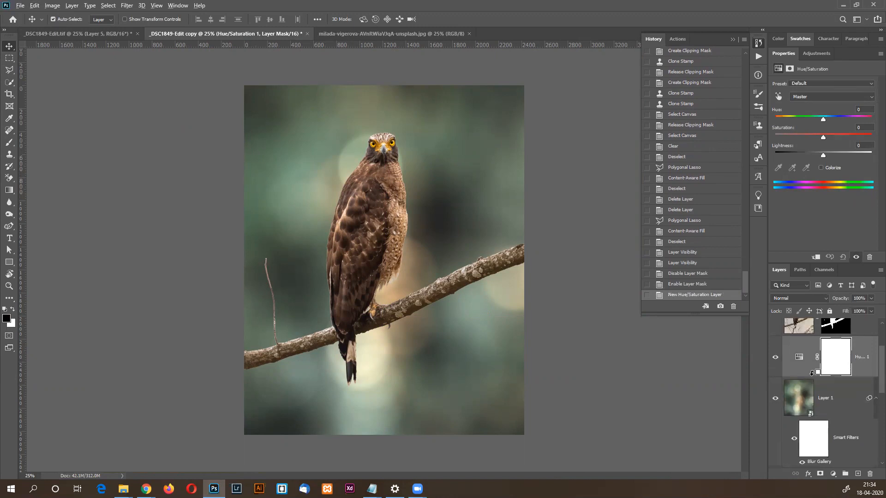
{"action": "left_click", "coordinate": [812, 372], "text": "alt"}
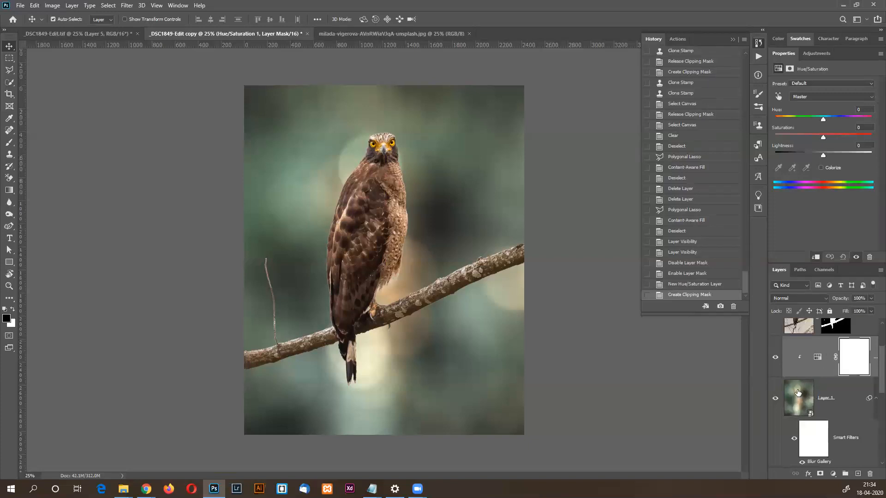
Try background saturation from full desaturation up to +41, then +36, and vary the adjustment layer's opacity.
{"action": "left_click", "coordinate": [826, 137]}
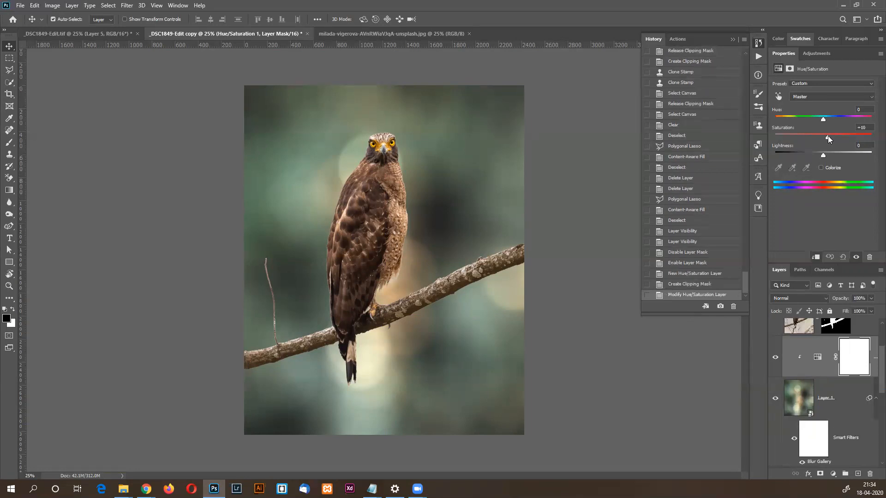
{"action": "left_click_drag", "start_coordinate": [830, 135], "coordinate": [765, 139]}
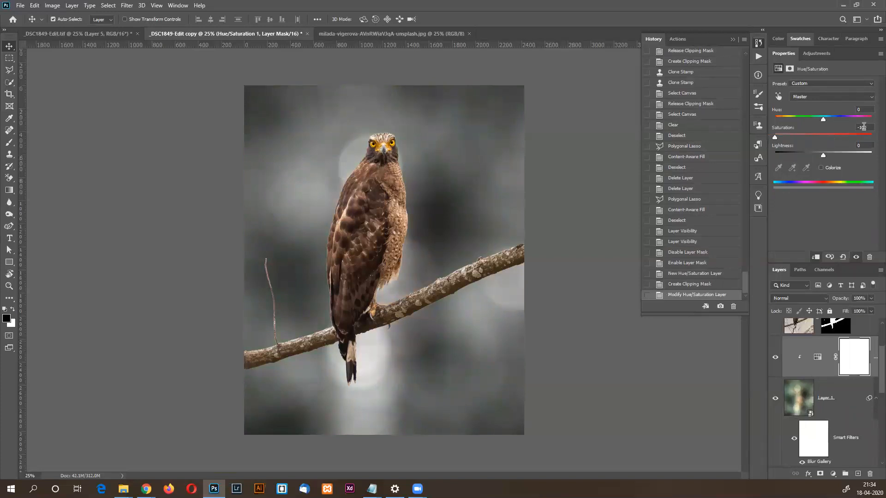
{"action": "left_click_drag", "start_coordinate": [775, 137], "coordinate": [844, 132]}
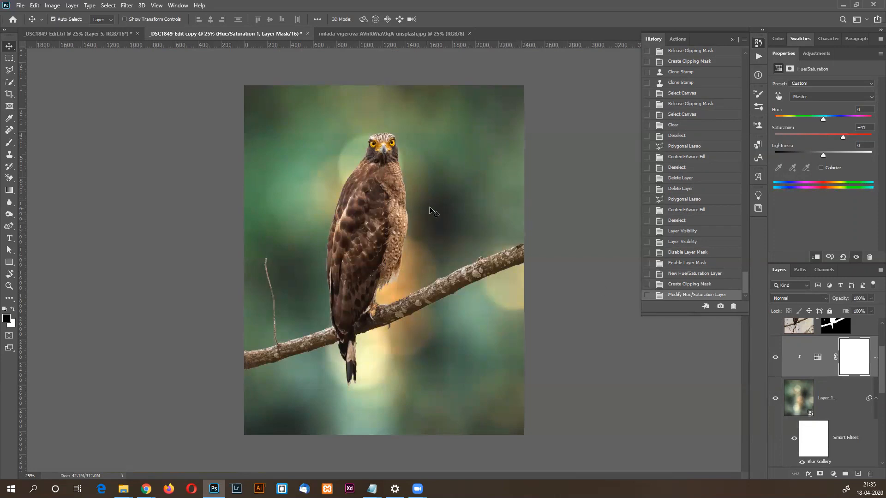
{"action": "left_click_drag", "start_coordinate": [845, 138], "coordinate": [841, 139]}
{"action": "left_click_drag", "start_coordinate": [843, 300], "coordinate": [875, 301]}
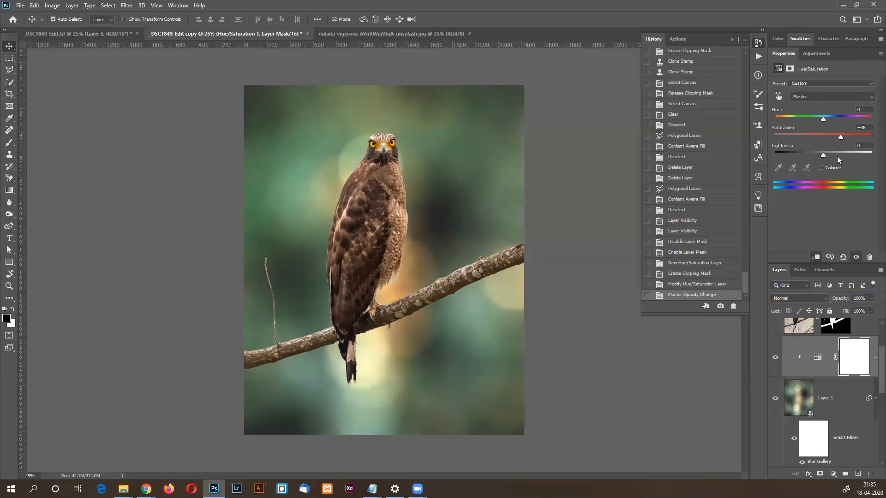
Set the background adjustment's saturation to +57 and lower the adjustment layer's opacity to 55%.
{"action": "left_click_drag", "start_coordinate": [841, 137], "coordinate": [845, 138]}
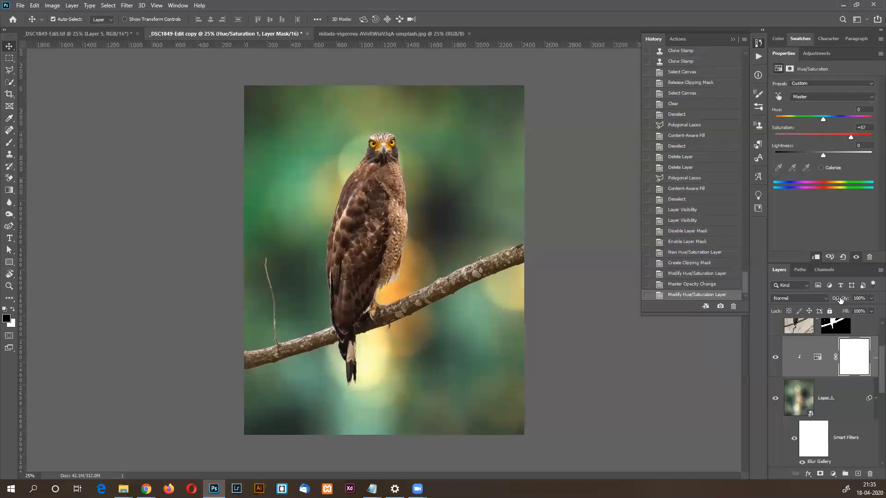
{"action": "mouse_move", "coordinate": [844, 300]}
{"action": "left_mouse_down"}
{"action": "mouse_move", "coordinate": [824, 302]}
{"action": "mouse_move", "coordinate": [844, 300]}
{"action": "mouse_move", "coordinate": [832, 300]}
{"action": "left_mouse_up"}
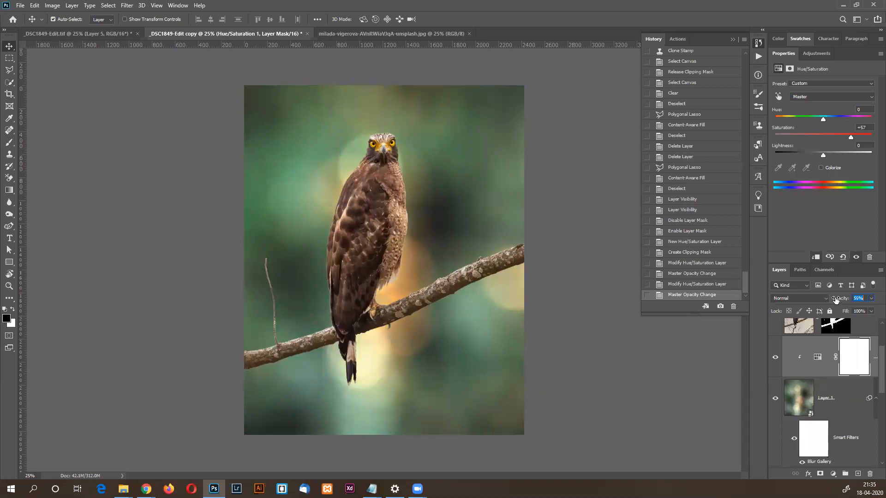
Compare the image with its history state from before the Hue/Saturation adjustment.
{"action": "left_click", "coordinate": [683, 200]}
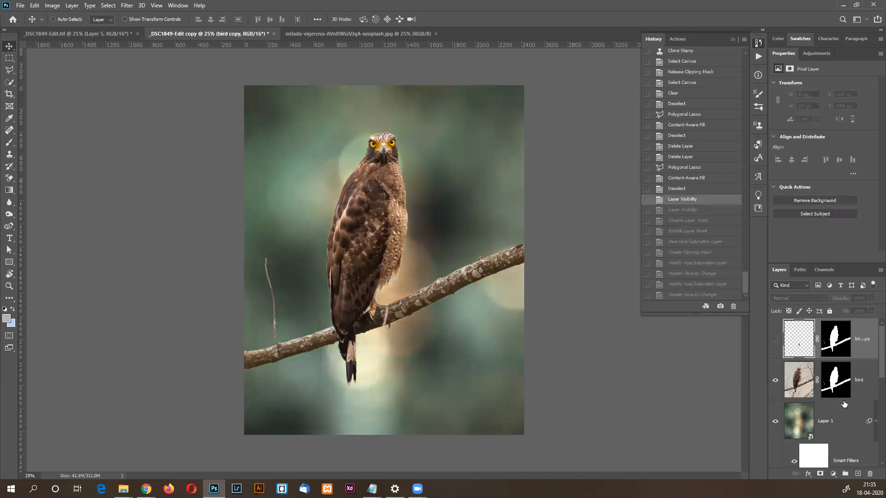
{"action": "key", "text": "ctrl+z"}
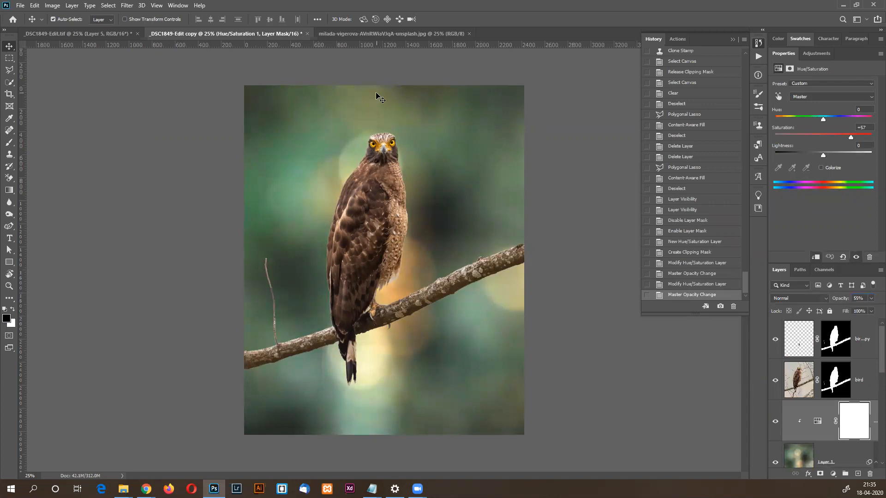
Add a Color Lookup adjustment layer above the bird copy layer at the top of the layer stack.
{"action": "left_click", "coordinate": [867, 345]}
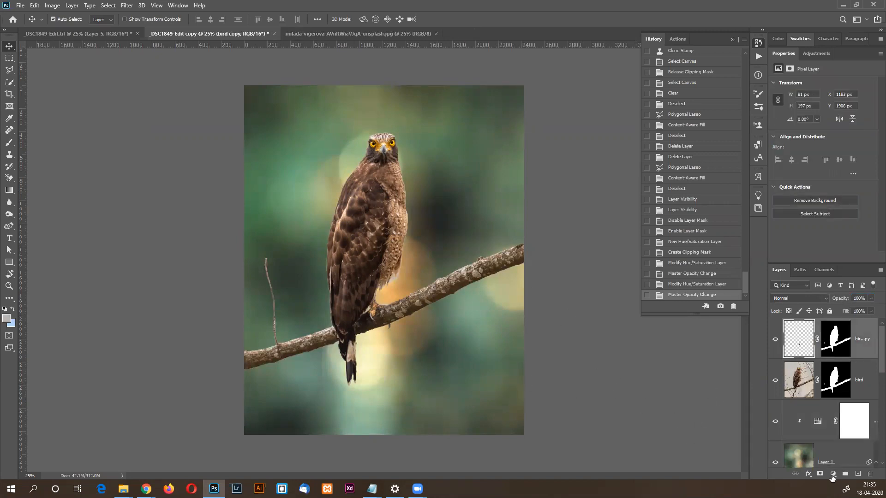
{"action": "left_click", "coordinate": [833, 474]}
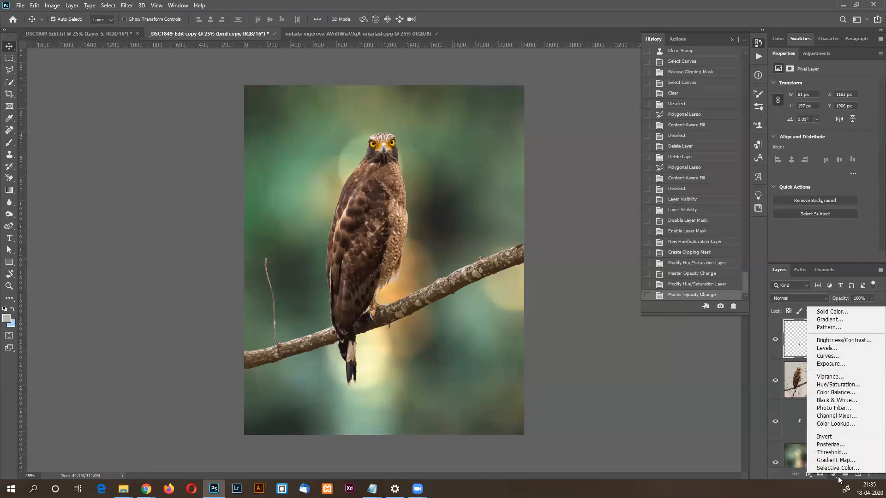
{"action": "left_click", "coordinate": [840, 425]}
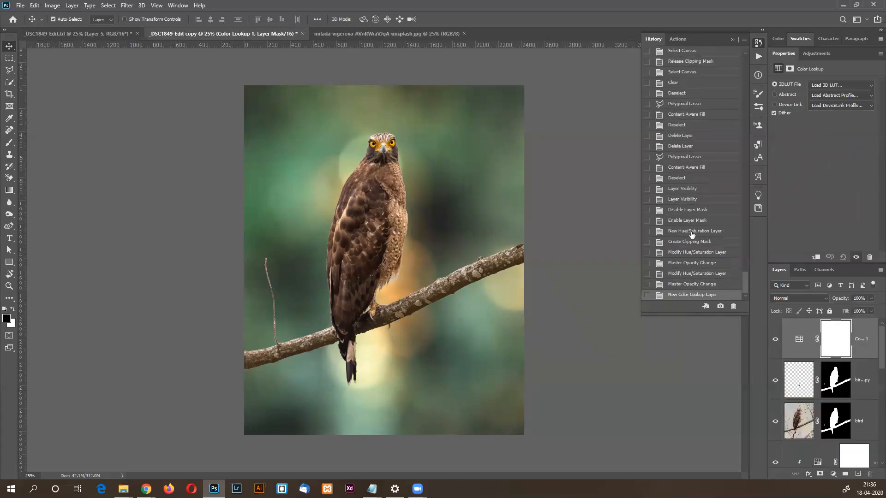
Try several 3D LUTs such as Kodak 5205 Fuji 3510 and HorrorBlue, settling on Fuji REALA 500D Kodak 2393 at 16% layer opacity.
{"action": "left_click", "coordinate": [827, 87]}
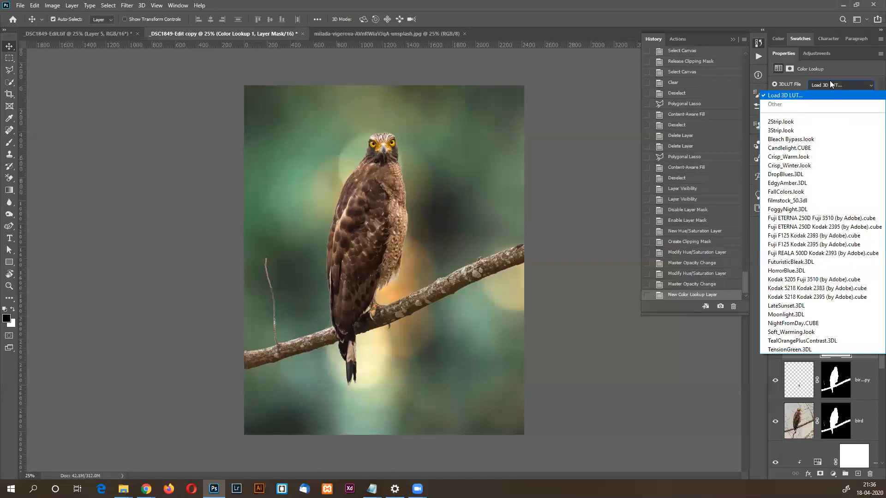
{"action": "left_click", "coordinate": [802, 280]}
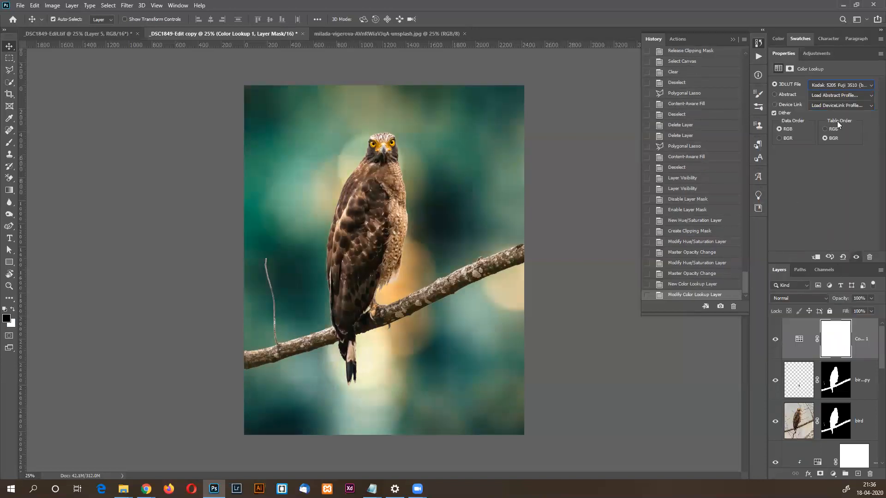
{"action": "key", "text": "Down"}
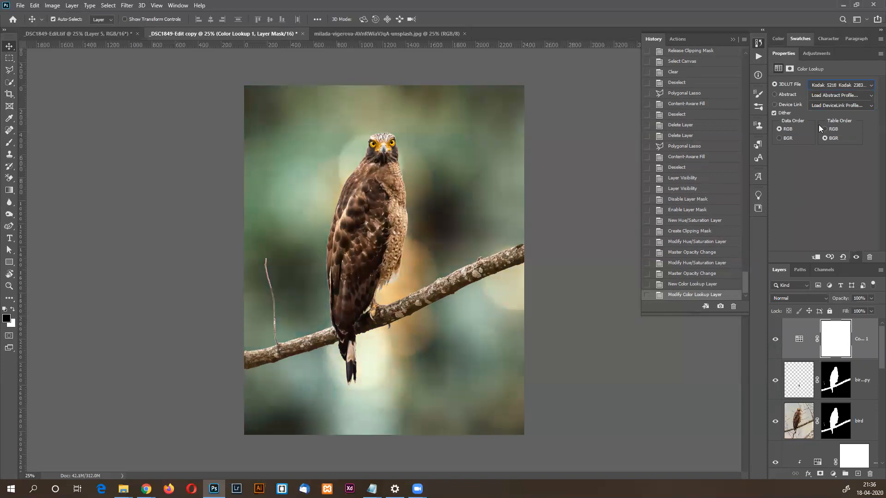
{"action": "key", "text": "Up"}
{"action": "key", "text": "Up"}
{"action": "key", "text": "Up"}
{"action": "key", "text": "Up"}
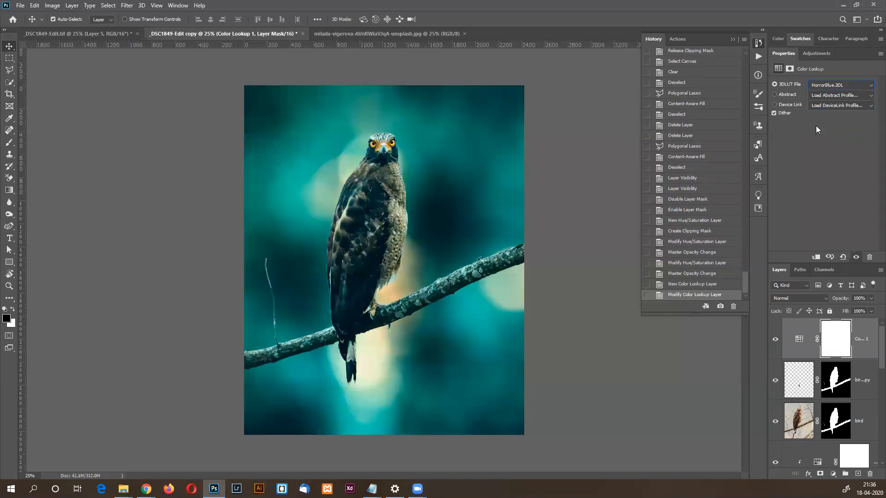
{"action": "key", "text": "Up"}
{"action": "key", "text": "Up"}
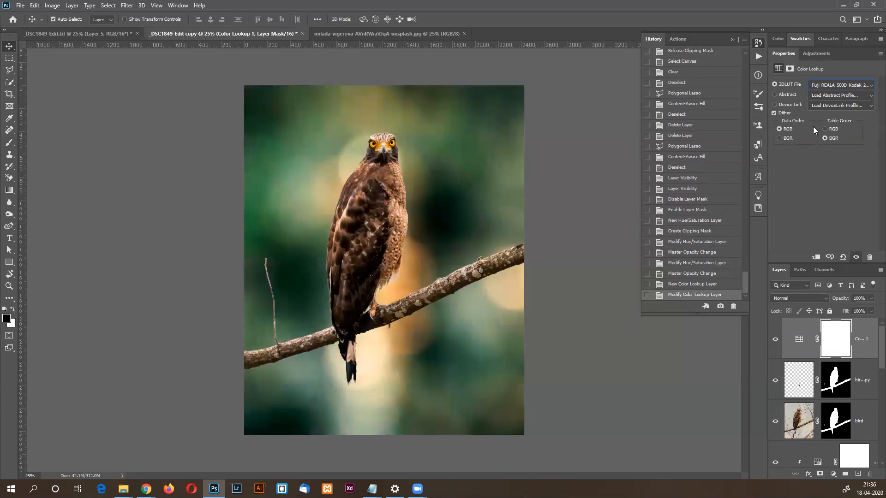
{"action": "key", "text": "Down"}
{"action": "left_click_drag", "start_coordinate": [837, 302], "coordinate": [797, 305]}
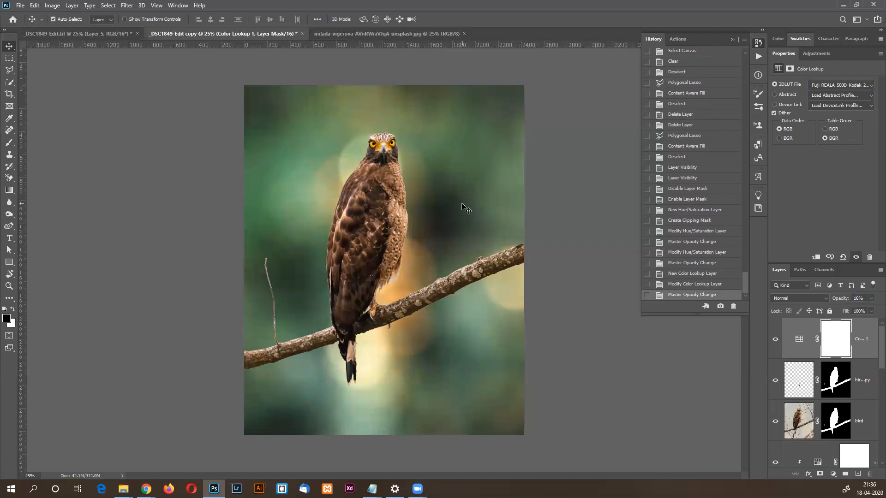
Compare the bird's head and the background with and without the Color Lookup adjustment at 100% magnification.
{"action": "left_click", "coordinate": [775, 341]}
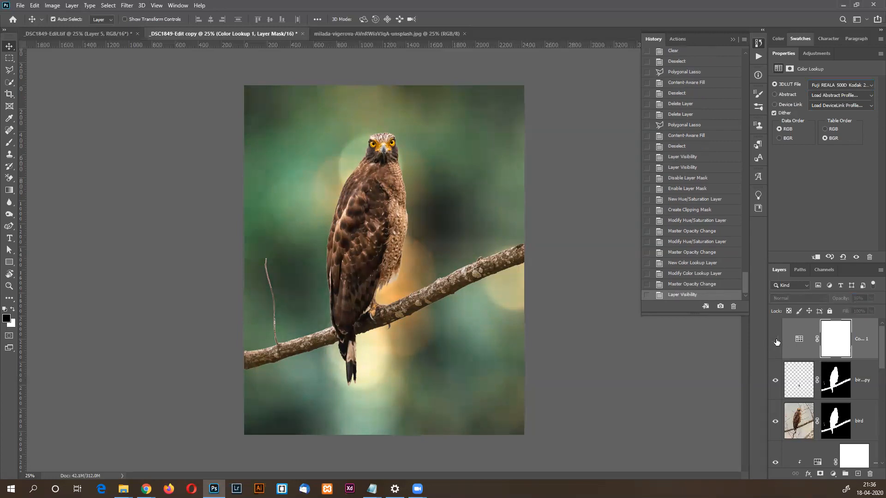
{"action": "left_click", "coordinate": [375, 155], "text": "ctrl"}
{"action": "left_click_drag", "start_coordinate": [376, 155], "coordinate": [384, 166]}
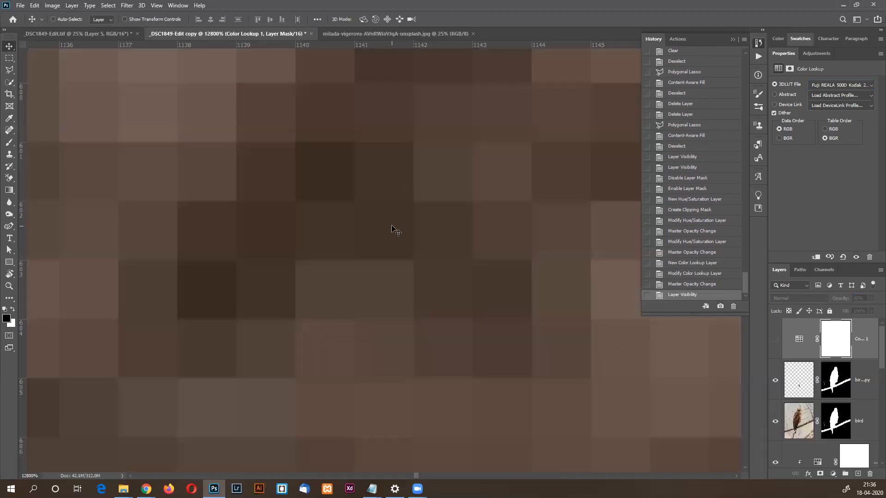
{"action": "key", "text": "ctrl+1"}
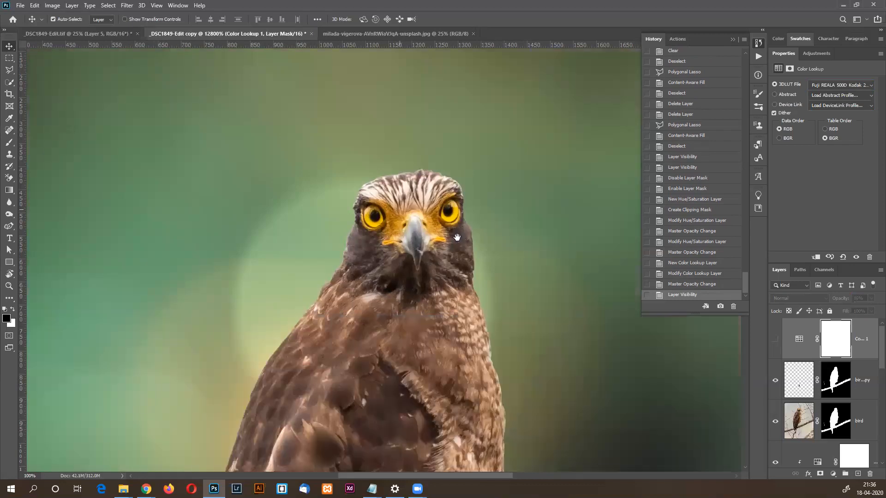
{"action": "left_click_drag", "start_coordinate": [434, 175], "coordinate": [416, 96]}
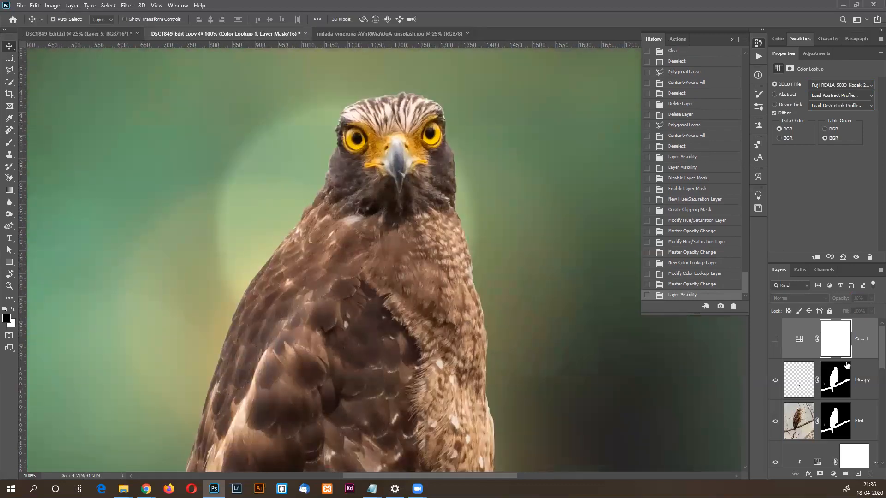
{"action": "left_click", "coordinate": [776, 343]}
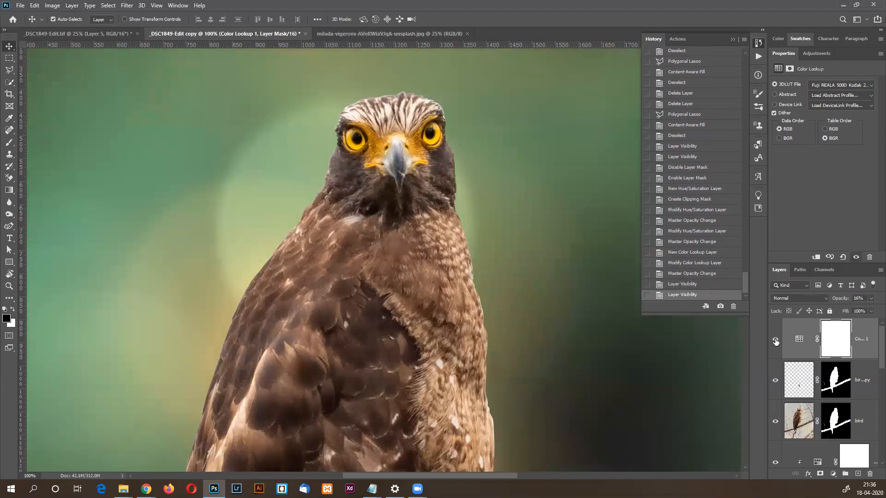
{"action": "left_click", "coordinate": [776, 341]}
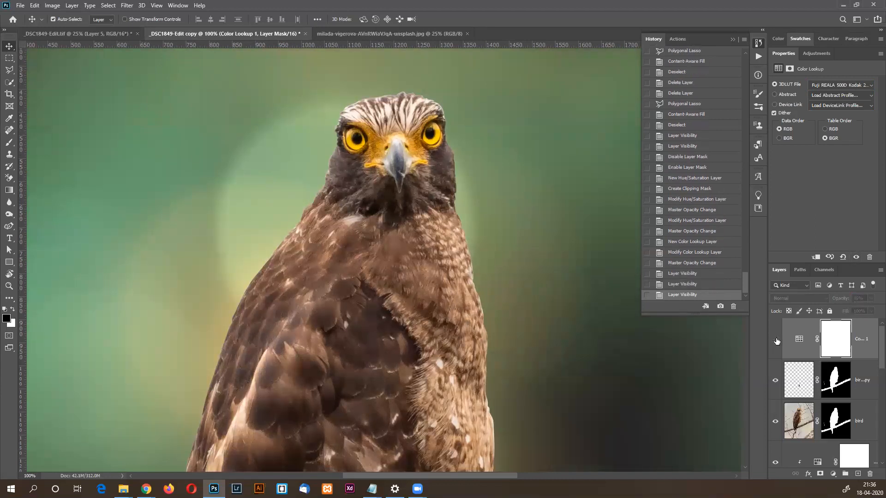
{"action": "left_click", "coordinate": [775, 341]}
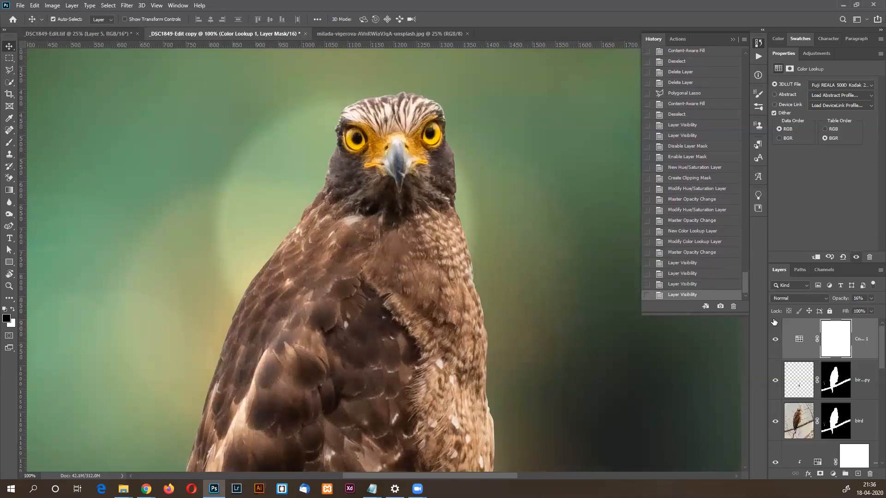
{"action": "left_click", "coordinate": [775, 341]}
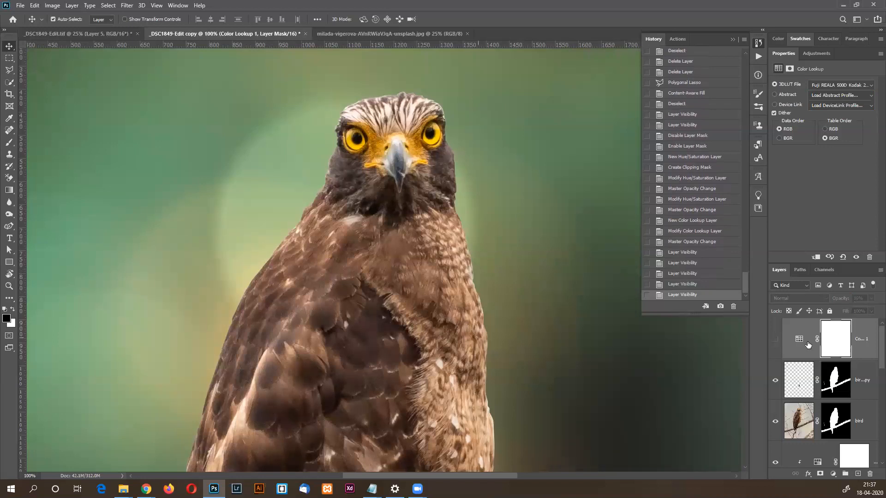
{"action": "left_click", "coordinate": [776, 341]}
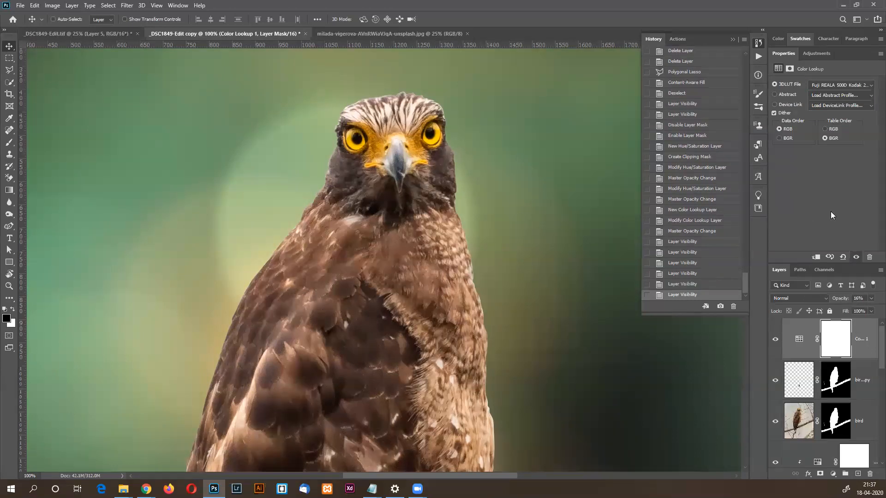
Soften the bird layer mask along the right edge of the head and body using the Blur tool at 20% strength.
{"action": "key", "text": "ctrl+0"}
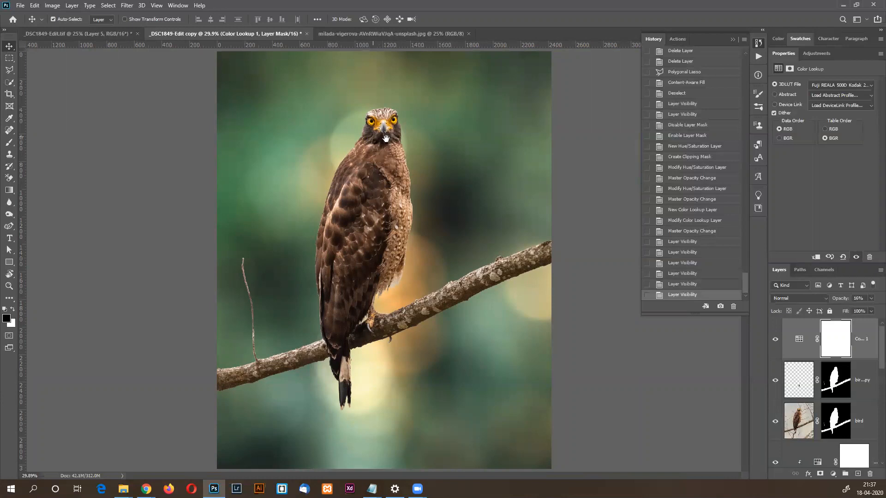
{"action": "left_click_drag", "start_coordinate": [366, 109], "coordinate": [424, 174]}
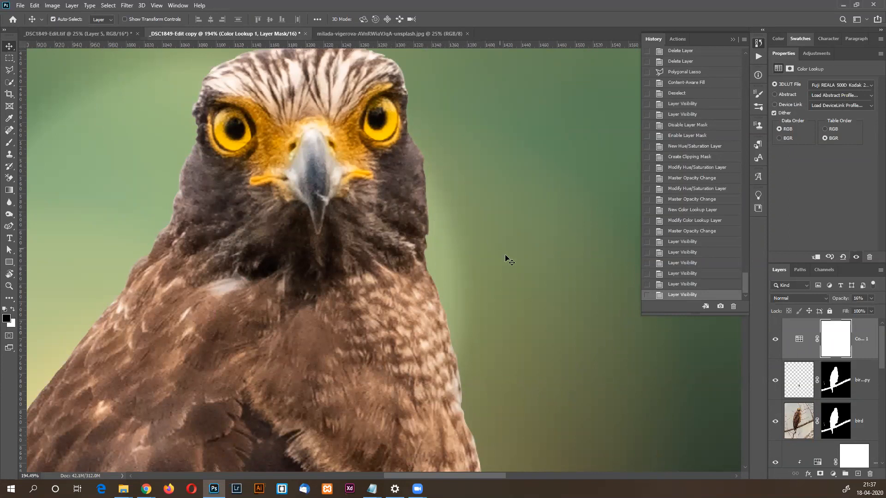
{"action": "left_click", "coordinate": [837, 420]}
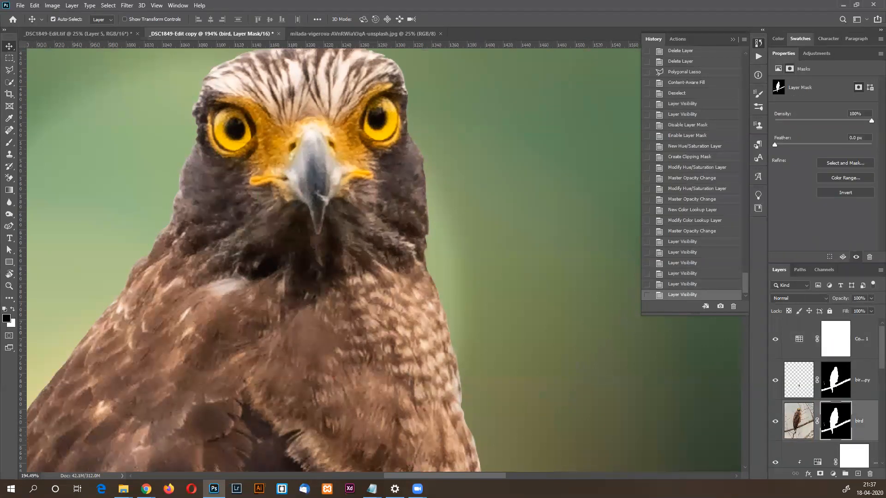
{"action": "left_click", "coordinate": [9, 202]}
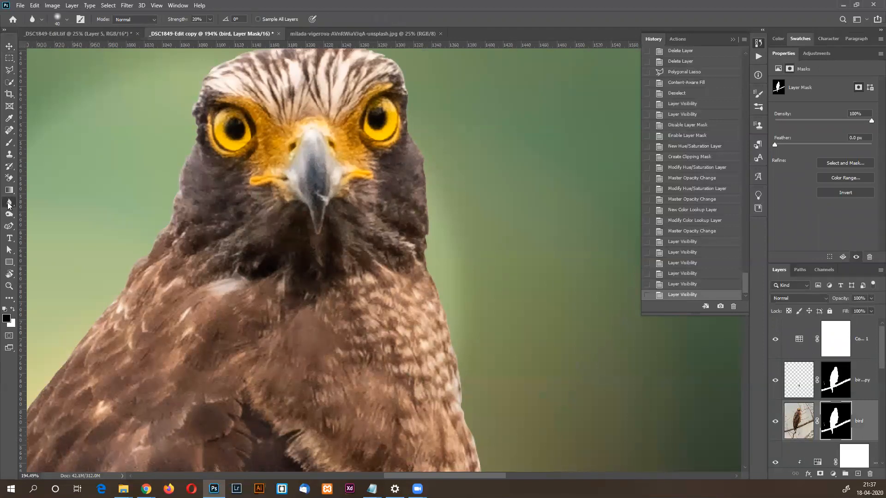
{"action": "left_click", "coordinate": [210, 20]}
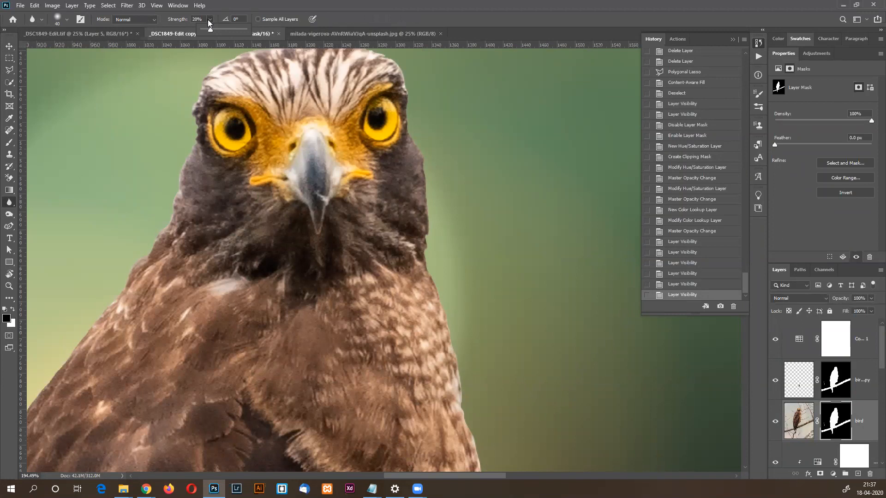
{"action": "left_click", "coordinate": [339, 4]}
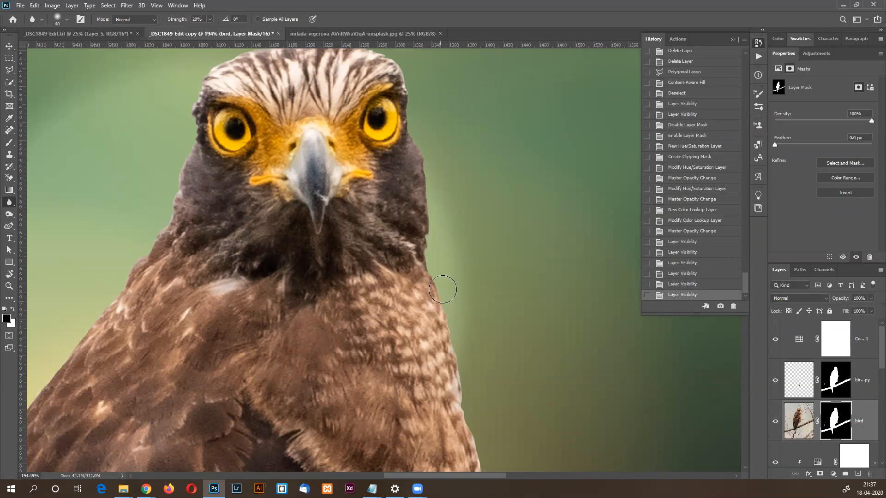
{"action": "left_click_drag", "start_coordinate": [470, 411], "coordinate": [473, 418]}
{"action": "left_click_drag", "start_coordinate": [473, 418], "coordinate": [476, 426]}
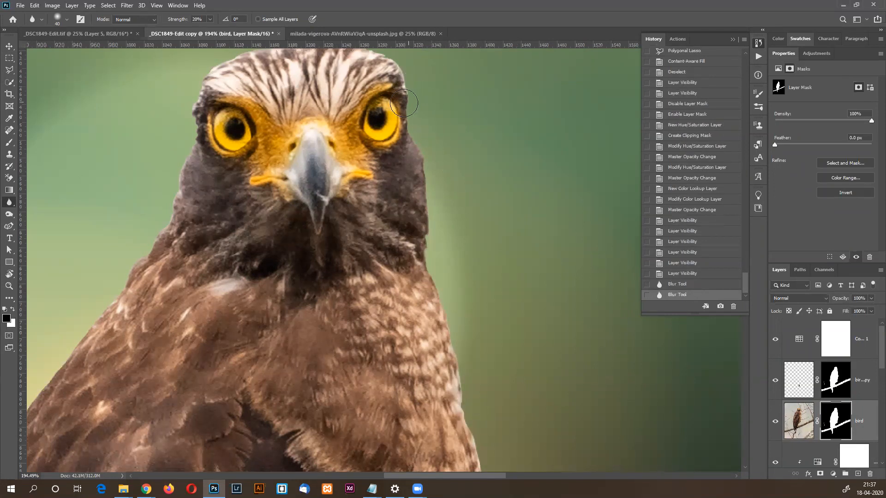
{"action": "left_click_drag", "start_coordinate": [431, 148], "coordinate": [435, 162]}
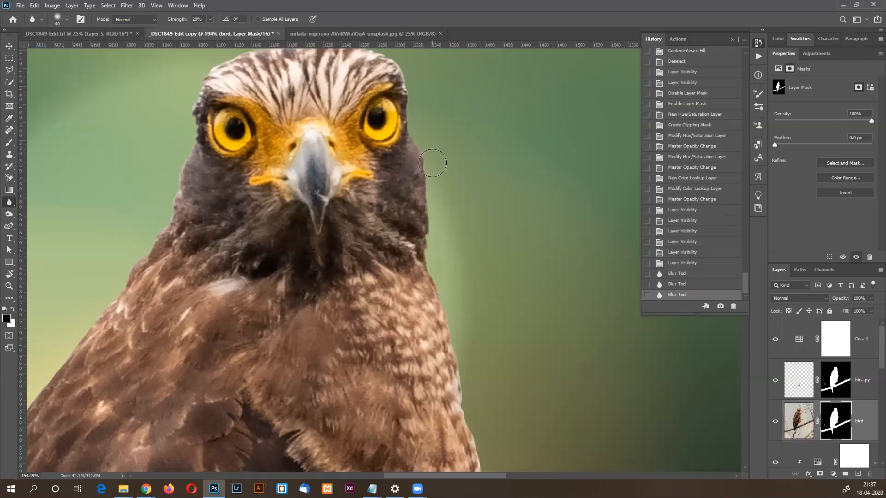
Reduce the Blur brush to 20 px and soften the bird's mask along the right cheek edge.
{"action": "left_click", "coordinate": [66, 19]}
{"action": "left_click_drag", "start_coordinate": [66, 40], "coordinate": [61, 42]}
{"action": "left_click", "coordinate": [384, 4]}
{"action": "left_click_drag", "start_coordinate": [414, 132], "coordinate": [432, 203]}
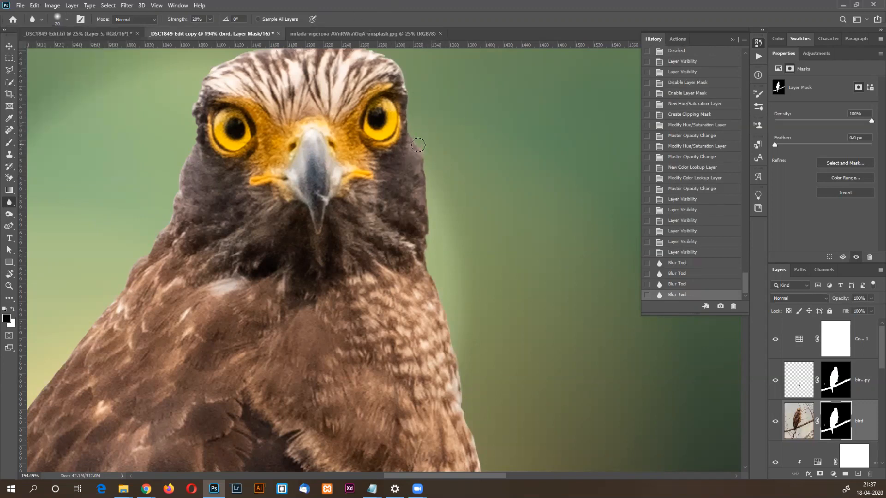
Inspect the bird's head edge at 300% magnification, comparing it before and after the blur strokes through the history.
{"action": "left_click", "coordinate": [427, 165], "text": "ctrl"}
{"action": "left_click", "coordinate": [427, 164], "text": "ctrl"}
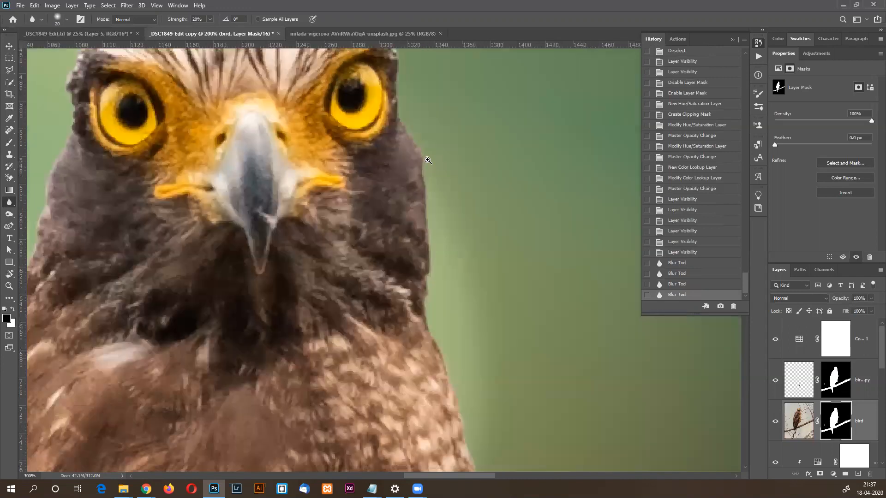
{"action": "left_click_drag", "start_coordinate": [412, 152], "coordinate": [419, 237]}
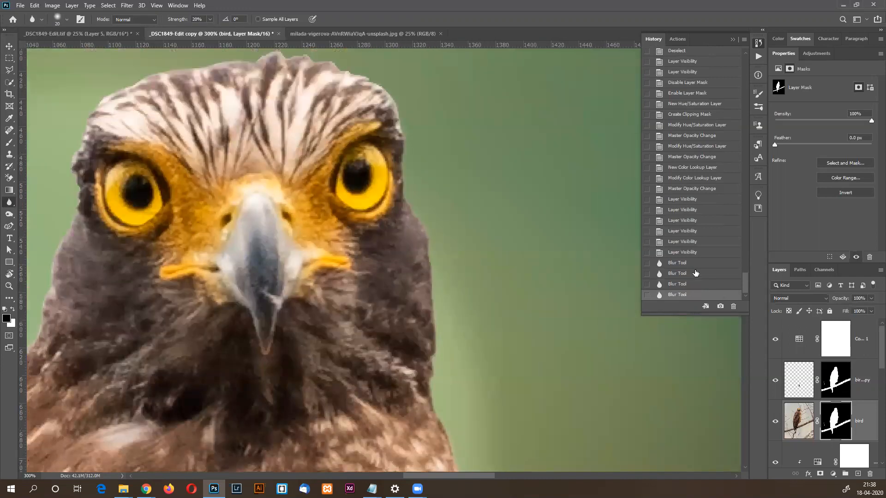
{"action": "left_click", "coordinate": [683, 253]}
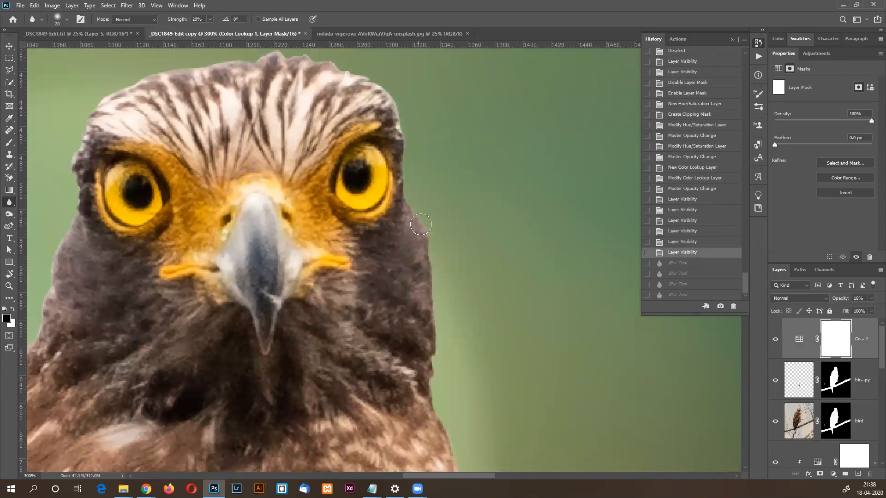
{"action": "left_click", "coordinate": [682, 296]}
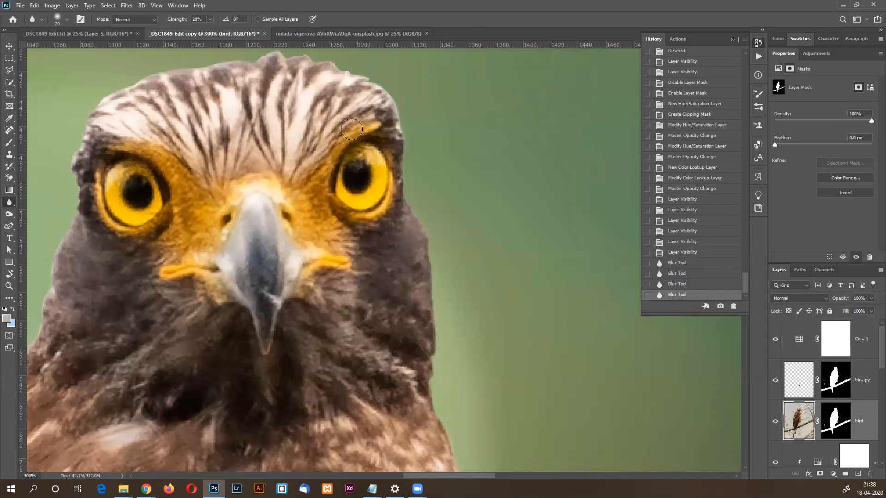
Try softening the bird layer's pixels along the crown, left cheek and shoulder edge with the 20 px Blur tool.
{"action": "left_click_drag", "start_coordinate": [337, 121], "coordinate": [415, 231]}
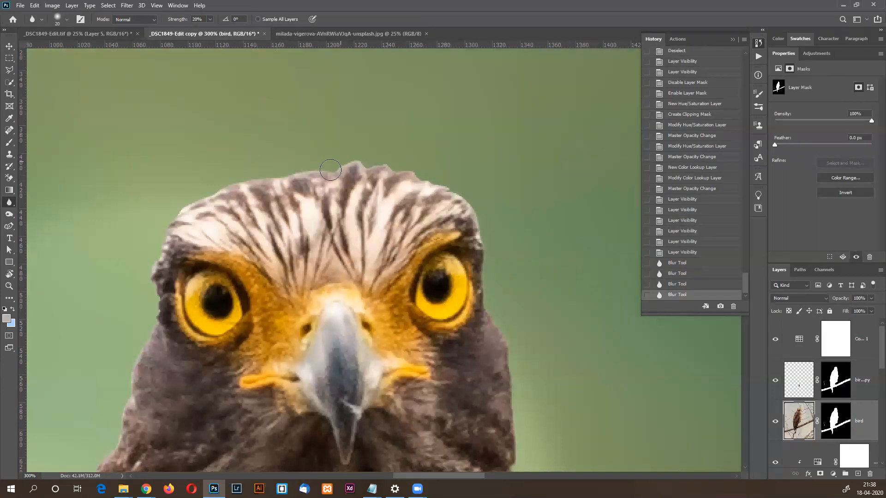
{"action": "left_click_drag", "start_coordinate": [278, 177], "coordinate": [202, 187]}
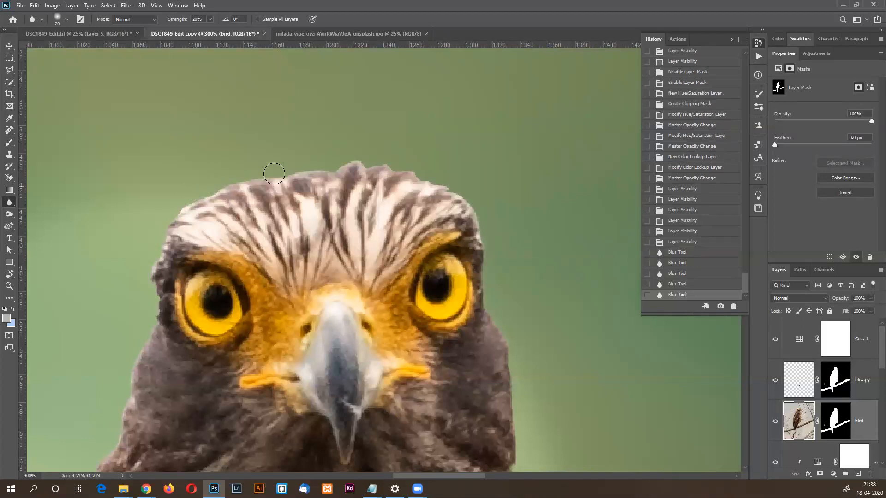
{"action": "left_click_drag", "start_coordinate": [340, 160], "coordinate": [296, 187]}
{"action": "left_click_drag", "start_coordinate": [142, 314], "coordinate": [256, 264]}
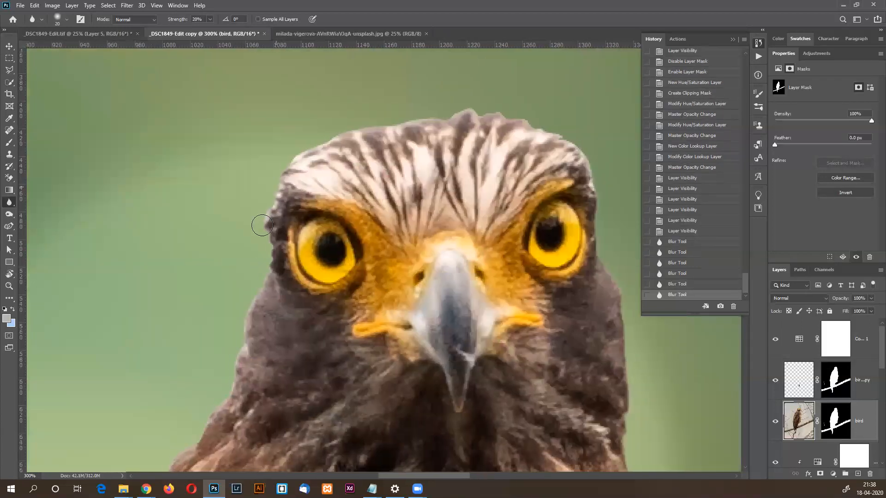
{"action": "mouse_move", "coordinate": [262, 213]}
{"action": "left_mouse_down"}
{"action": "mouse_move", "coordinate": [258, 287]}
{"action": "mouse_move", "coordinate": [239, 348]}
{"action": "mouse_move", "coordinate": [221, 402]}
{"action": "mouse_move", "coordinate": [184, 452]}
{"action": "left_mouse_up"}
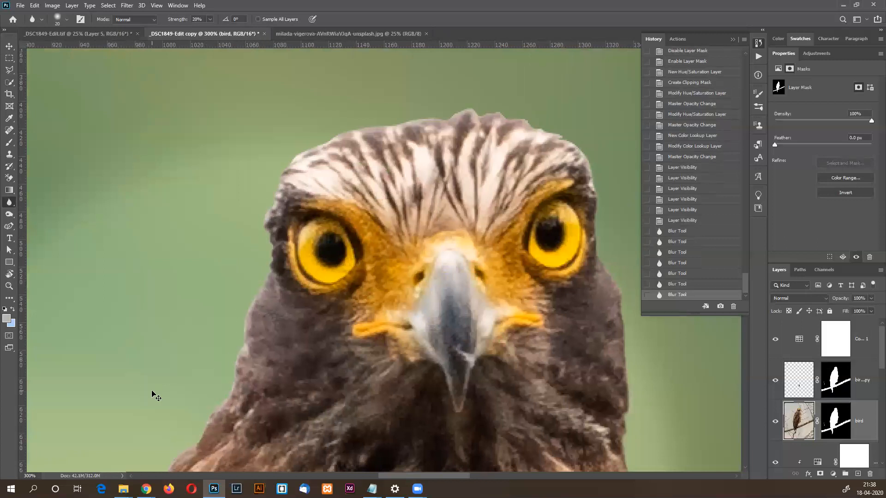
{"action": "key", "text": "ctrl+0"}
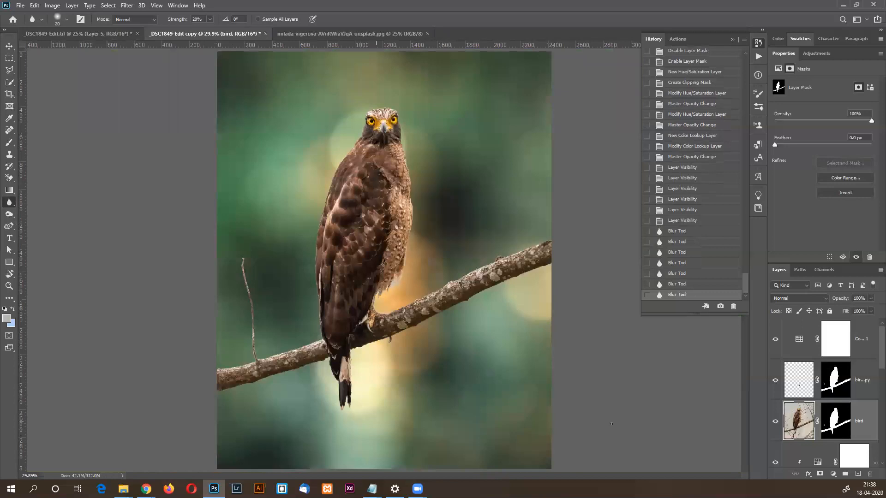
Revert all the Blur tool strokes on the bird layer through the history and make its layer mask active.
{"action": "key", "text": "ctrl+z"}
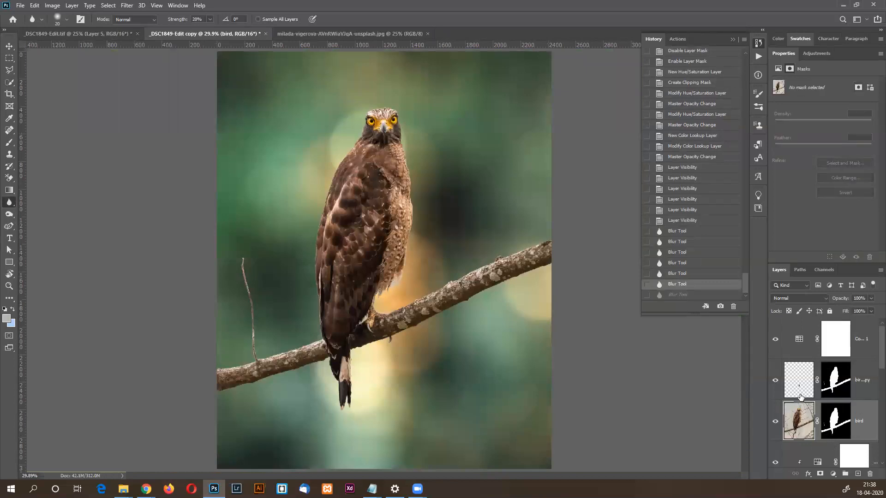
{"action": "left_click", "coordinate": [693, 223]}
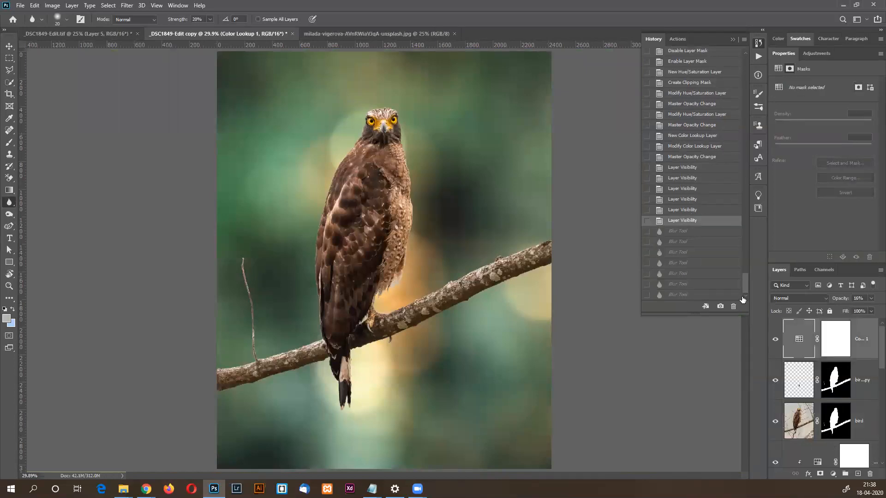
{"action": "left_click", "coordinate": [838, 425]}
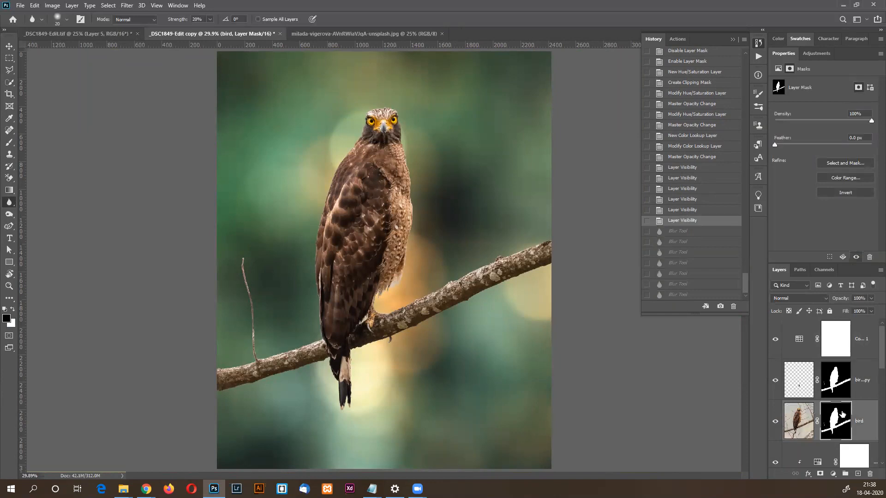
Soften the bird's layer mask along the head, left shoulder and right cheek edges with the 20 px Blur tool at 20% strength.
{"action": "left_click_drag", "start_coordinate": [334, 94], "coordinate": [449, 177]}
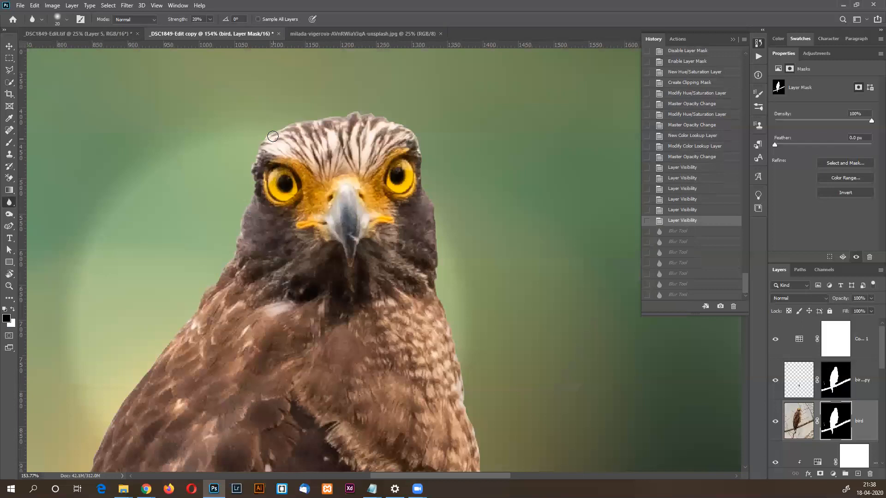
{"action": "mouse_move", "coordinate": [252, 194]}
{"action": "left_mouse_down"}
{"action": "mouse_move", "coordinate": [237, 233]}
{"action": "mouse_move", "coordinate": [262, 215]}
{"action": "left_mouse_up"}
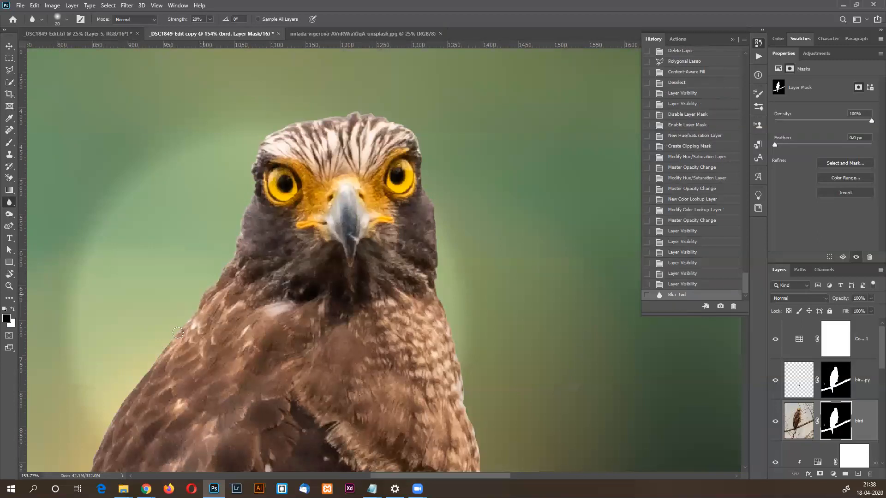
{"action": "left_click", "coordinate": [162, 346]}
{"action": "left_click_drag", "start_coordinate": [415, 388], "coordinate": [552, 280]}
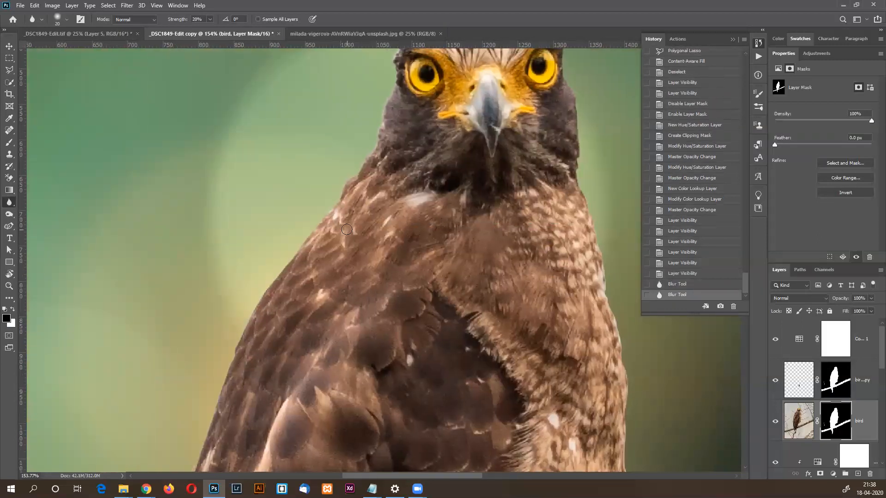
{"action": "mouse_move", "coordinate": [323, 224]}
{"action": "left_mouse_down"}
{"action": "mouse_move", "coordinate": [237, 338]}
{"action": "mouse_move", "coordinate": [201, 442]}
{"action": "left_mouse_up"}
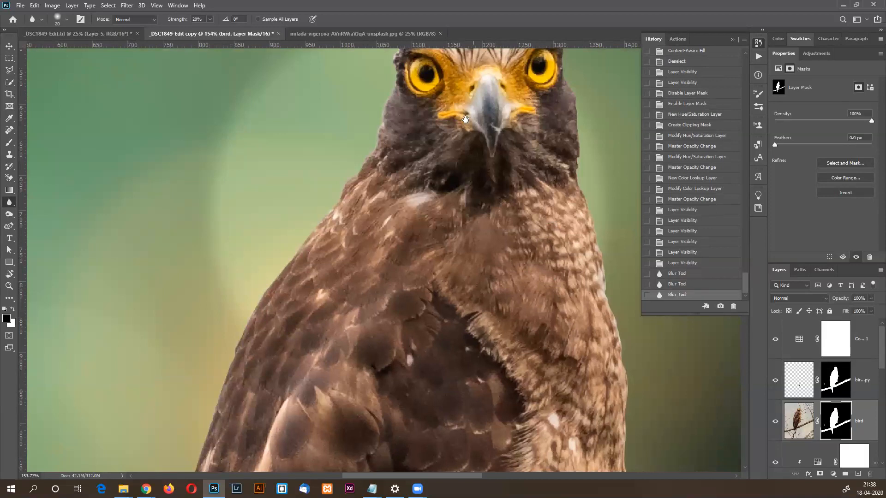
{"action": "left_click_drag", "start_coordinate": [465, 121], "coordinate": [316, 255]}
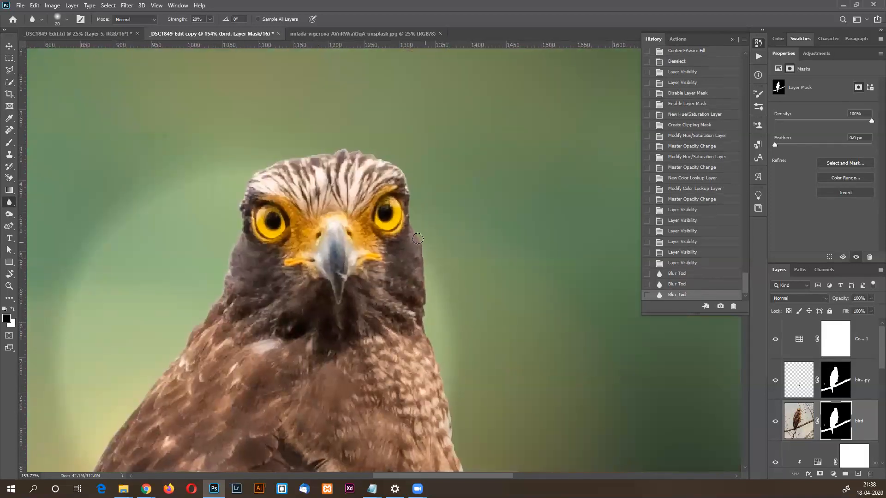
{"action": "left_click_drag", "start_coordinate": [425, 293], "coordinate": [422, 307]}
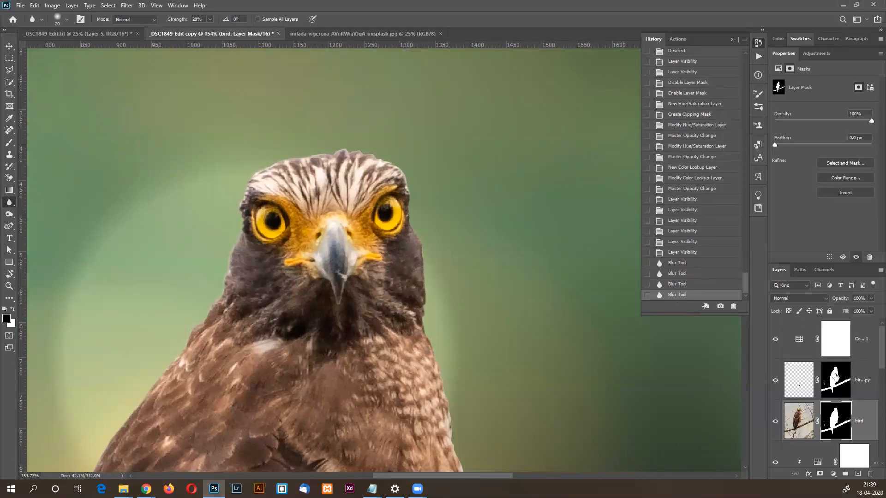
Hide the Color Lookup adjustment and add an empty layer directly above the bird copy layer.
{"action": "left_click", "coordinate": [799, 376]}
{"action": "left_click", "coordinate": [775, 342]}
{"action": "left_click", "coordinate": [860, 354]}
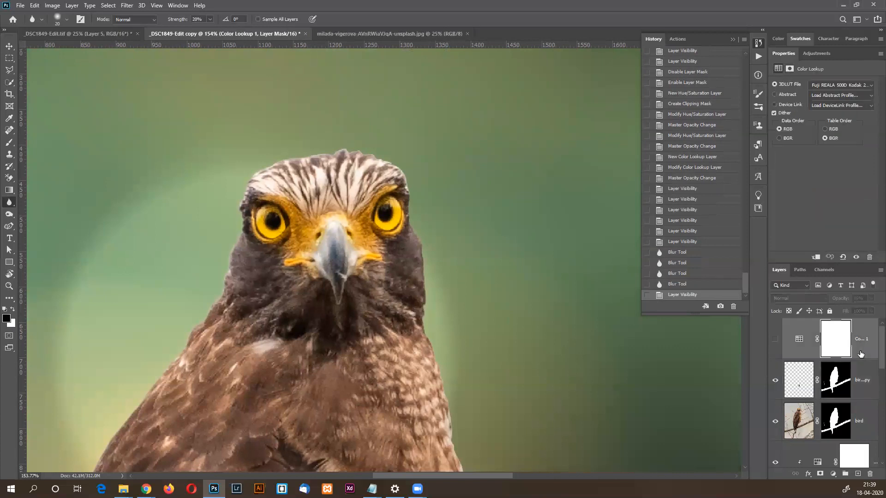
{"action": "left_click", "coordinate": [865, 381]}
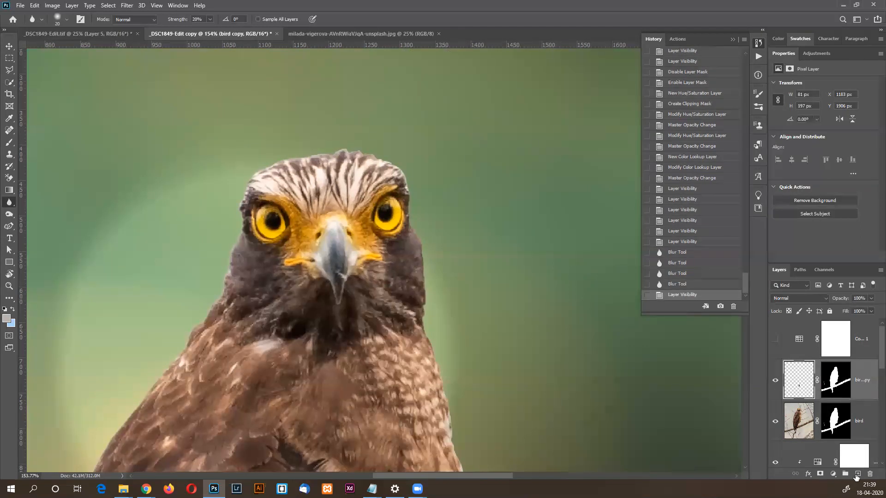
{"action": "left_click", "coordinate": [857, 475]}
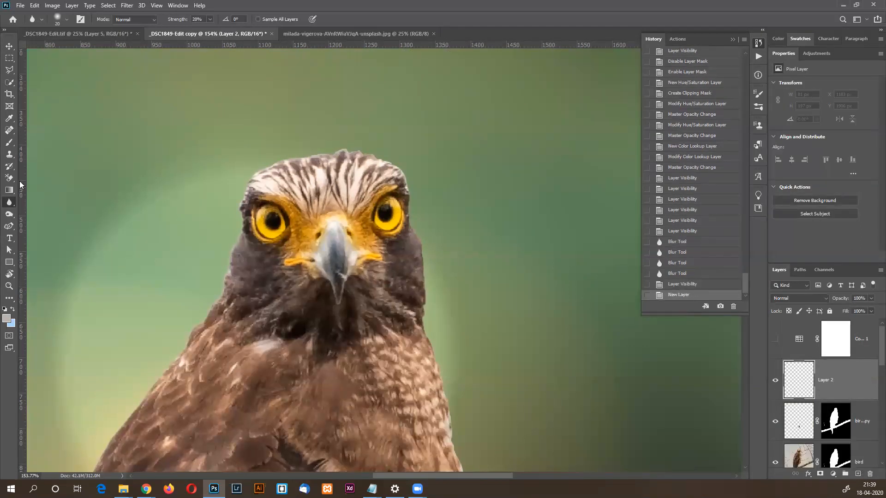
Set up the Clone Stamp tool with a 9 px brush for retouching the bird's beak at 300% magnification.
{"action": "left_click", "coordinate": [9, 155]}
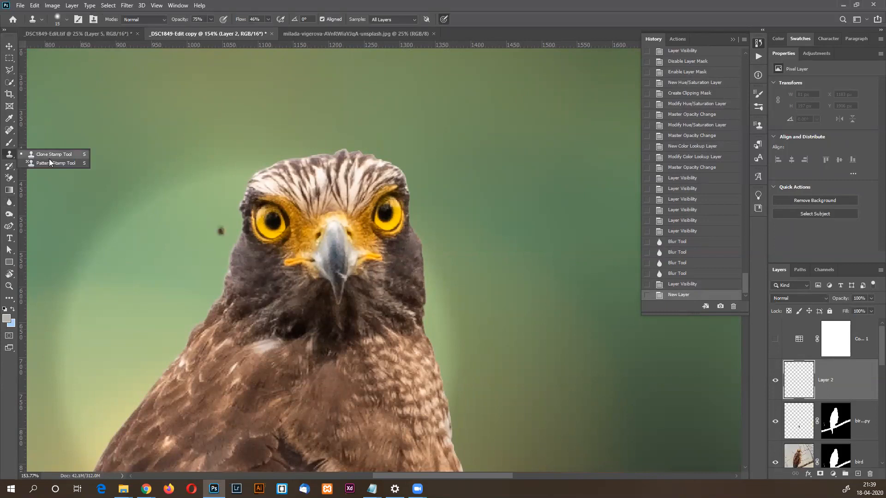
{"action": "left_click", "coordinate": [50, 154]}
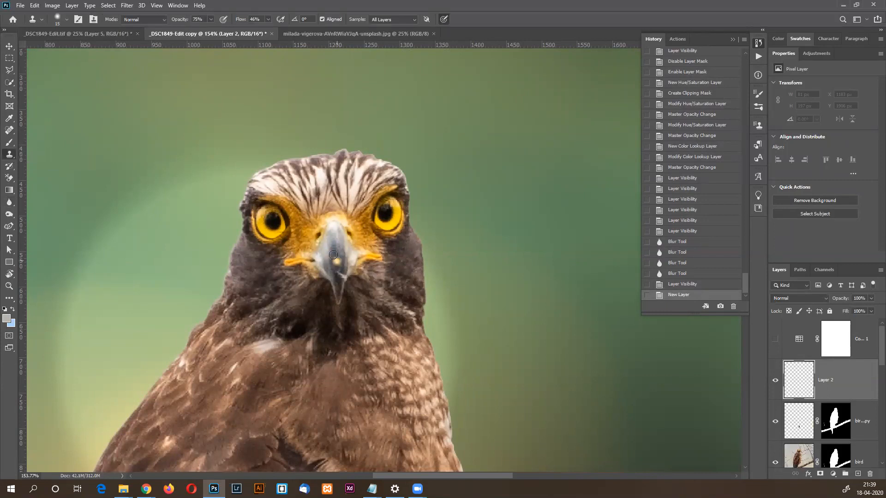
{"action": "left_click", "coordinate": [66, 20]}
{"action": "left_click_drag", "start_coordinate": [60, 49], "coordinate": [54, 50]}
{"action": "left_click", "coordinate": [244, 3]}
{"action": "left_click", "coordinate": [344, 277], "text": "ctrl"}
{"action": "left_click", "coordinate": [345, 277], "text": "ctrl"}
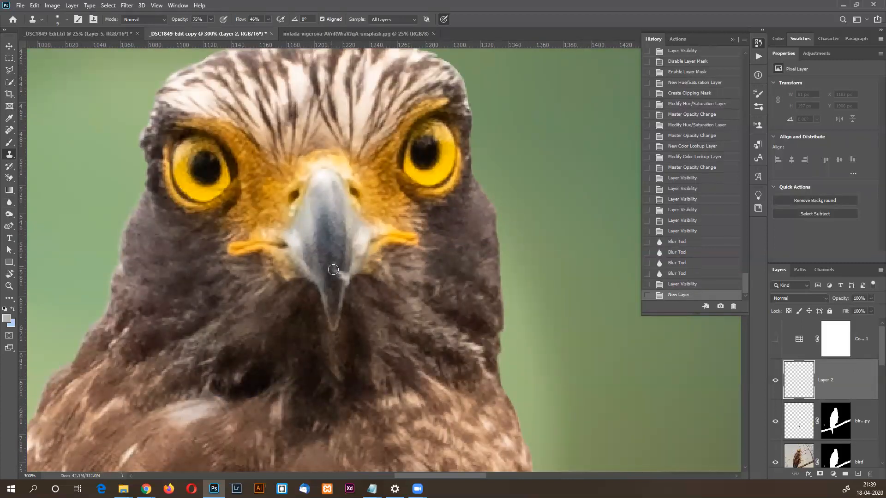
Try to clone out the white spot near the beak's tip at 75% opacity and 46% flow.
{"action": "left_click", "coordinate": [337, 273]}
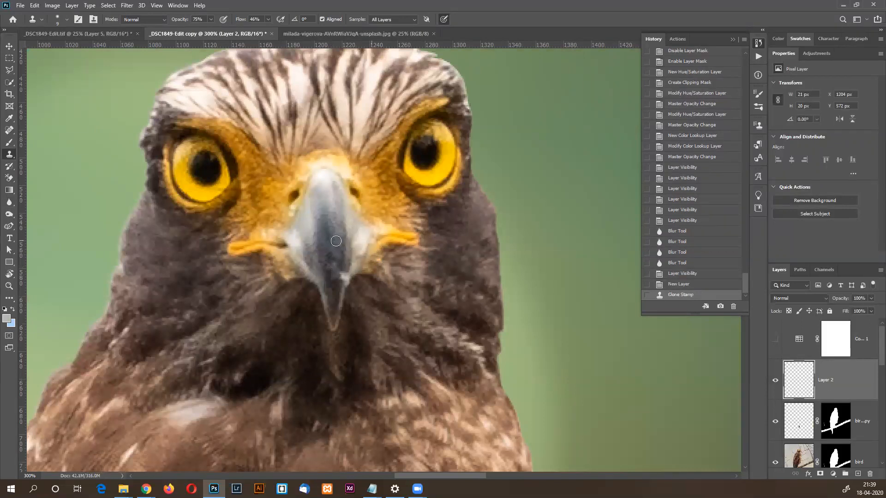
{"action": "left_click", "coordinate": [339, 245], "text": "alt"}
{"action": "left_click_drag", "start_coordinate": [344, 279], "coordinate": [336, 264]}
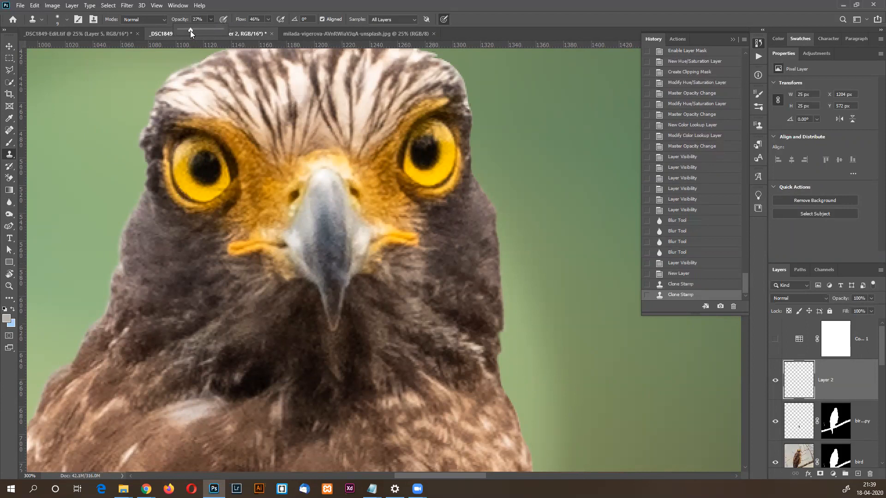
Replace the beak's clone strokes with new ones at 100% opacity and 92% flow, covering the white spot near the tip.
{"action": "left_click_drag", "start_coordinate": [190, 30], "coordinate": [288, 30]}
{"action": "key", "text": "ctrl+z"}
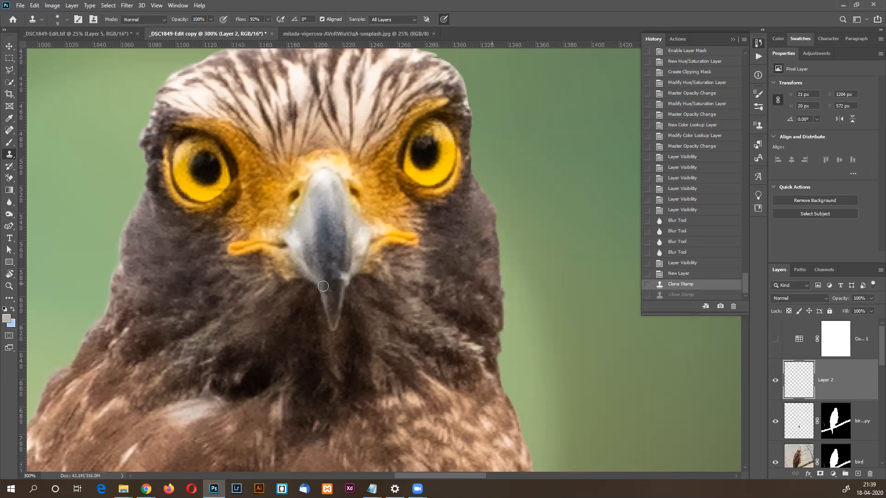
{"action": "key", "text": "ctrl+z"}
{"action": "left_click", "coordinate": [322, 249], "text": "alt"}
{"action": "left_click_drag", "start_coordinate": [330, 264], "coordinate": [342, 285]}
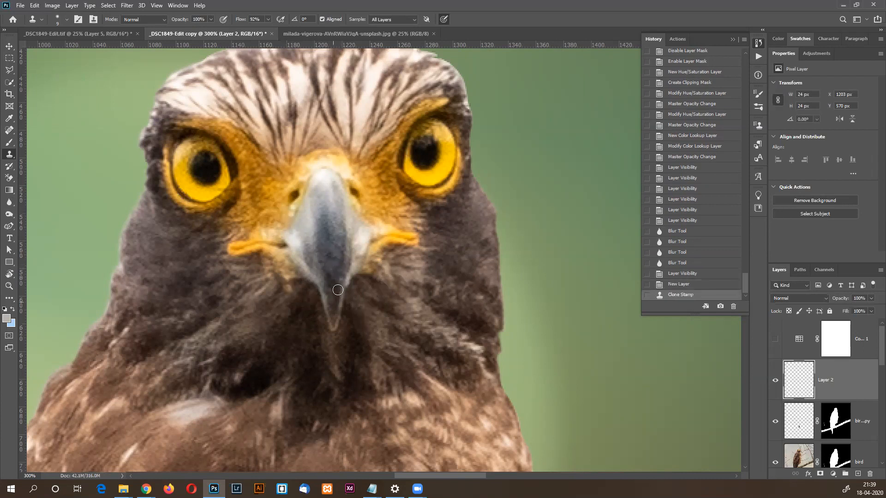
{"action": "mouse_move", "coordinate": [332, 288]}
{"action": "left_mouse_down"}
{"action": "mouse_move", "coordinate": [331, 277]}
{"action": "mouse_move", "coordinate": [337, 282]}
{"action": "left_mouse_up"}
Clone brown feathers over the white patch on the bird's upper chest using a 29 px Clone Stamp brush.
{"action": "left_click_drag", "start_coordinate": [199, 397], "coordinate": [322, 251]}
{"action": "left_click_drag", "start_coordinate": [305, 289], "coordinate": [292, 254]}
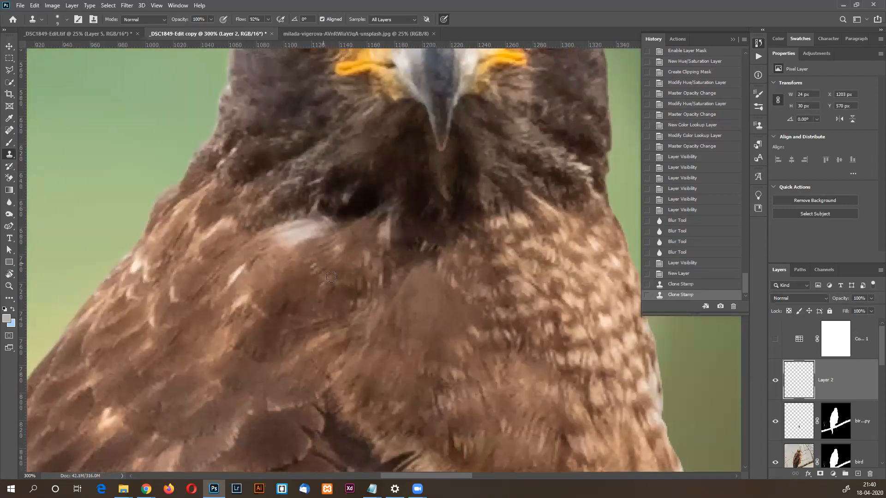
{"action": "left_click", "coordinate": [66, 19]}
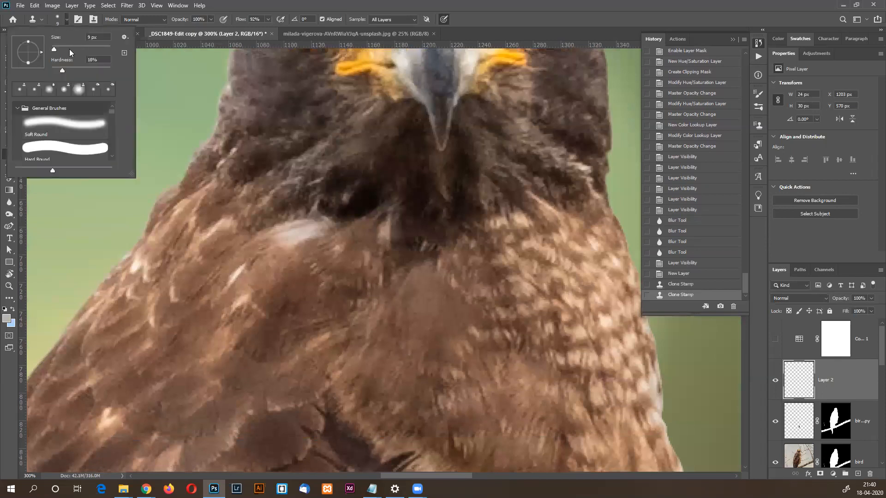
{"action": "left_click_drag", "start_coordinate": [60, 48], "coordinate": [60, 48]}
{"action": "left_click", "coordinate": [353, 3]}
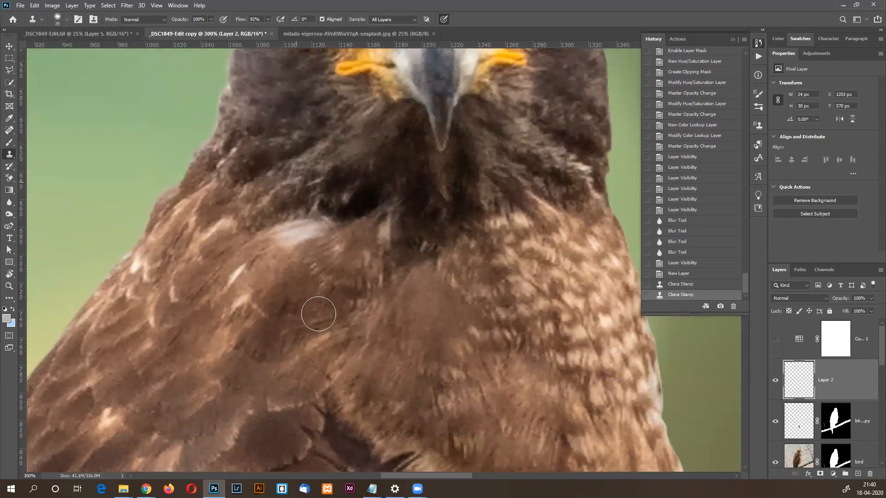
{"action": "left_click", "coordinate": [354, 252], "text": "alt"}
{"action": "mouse_move", "coordinate": [326, 234]}
{"action": "left_mouse_down"}
{"action": "mouse_move", "coordinate": [284, 246]}
{"action": "mouse_move", "coordinate": [283, 232]}
{"action": "mouse_move", "coordinate": [272, 240]}
{"action": "mouse_move", "coordinate": [280, 236]}
{"action": "left_mouse_up"}
{"action": "left_click", "coordinate": [307, 302], "text": "alt"}
{"action": "mouse_move", "coordinate": [277, 270]}
{"action": "left_mouse_down"}
{"action": "mouse_move", "coordinate": [364, 391]}
{"action": "mouse_move", "coordinate": [268, 34]}
{"action": "left_mouse_up"}
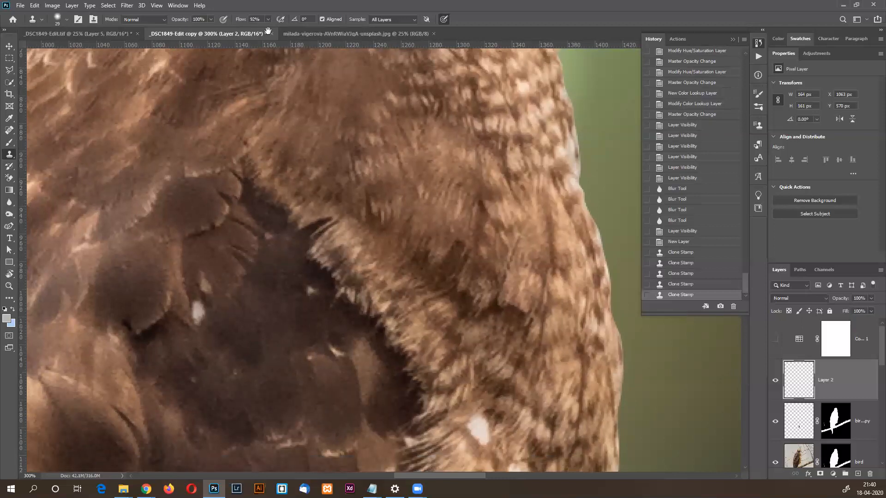
Inspect the retouched head, chest and wing feathers at up to 200% magnification and in the full image.
{"action": "key", "text": "ctrl+0"}
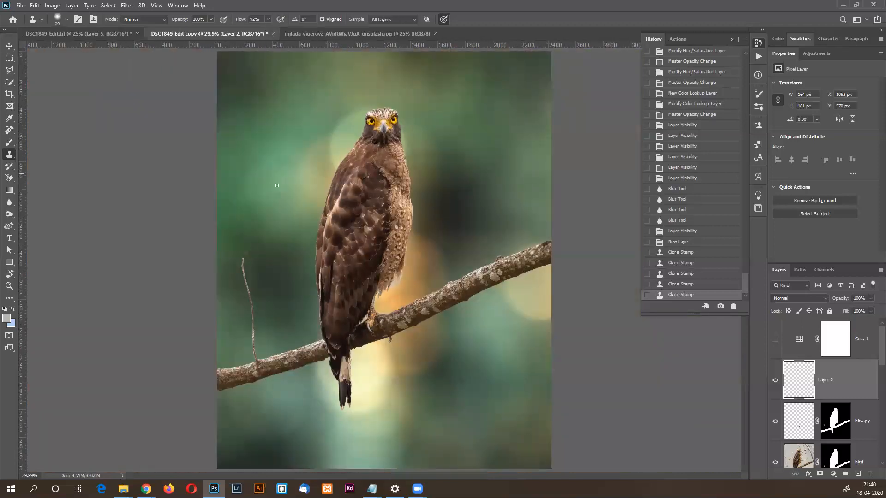
{"action": "left_click_drag", "start_coordinate": [309, 244], "coordinate": [390, 399]}
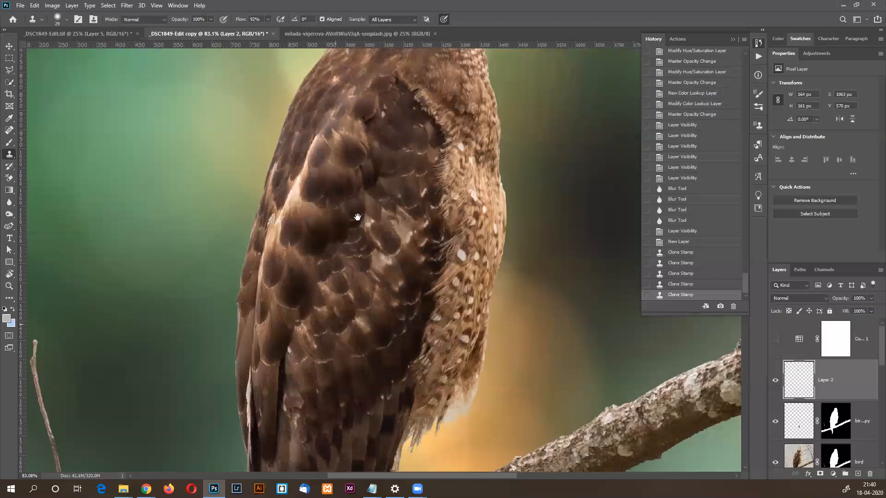
{"action": "left_click_drag", "start_coordinate": [358, 217], "coordinate": [323, 386]}
{"action": "left_click_drag", "start_coordinate": [382, 121], "coordinate": [368, 144]}
{"action": "left_click", "coordinate": [368, 146], "text": "ctrl"}
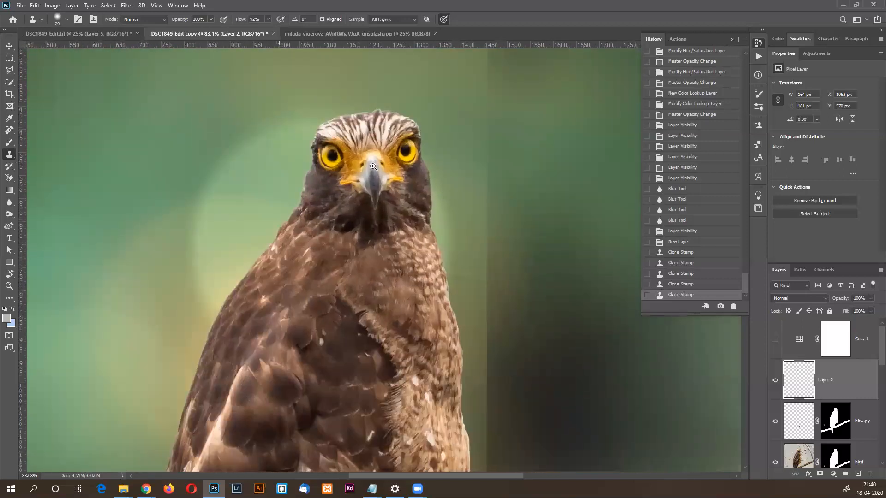
{"action": "left_click", "coordinate": [372, 148], "text": "ctrl"}
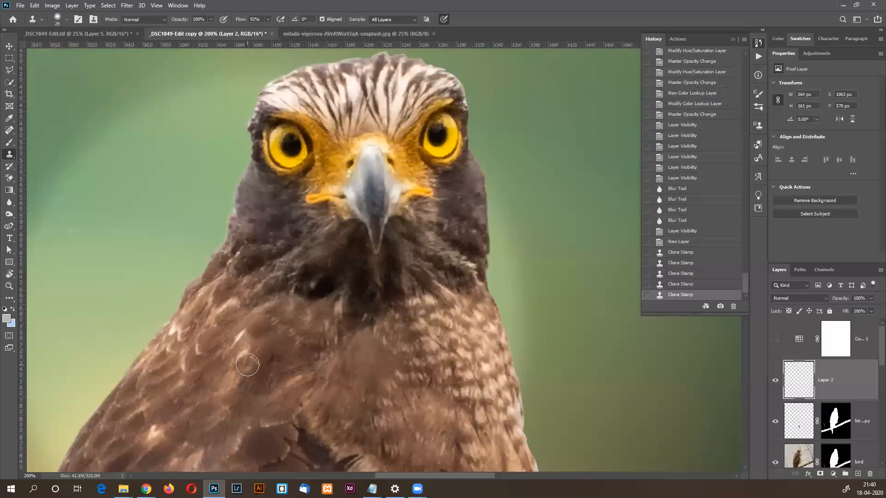
{"action": "left_click_drag", "start_coordinate": [267, 287], "coordinate": [352, 135]}
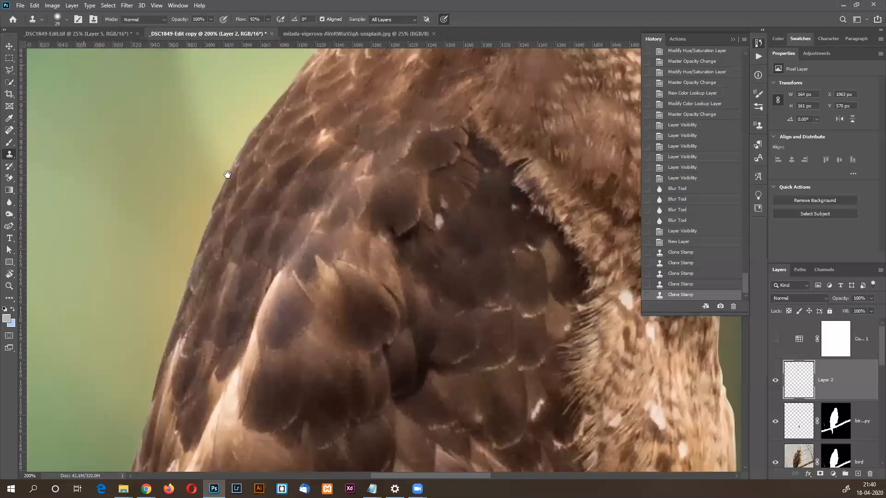
{"action": "left_click_drag", "start_coordinate": [370, 284], "coordinate": [227, 175]}
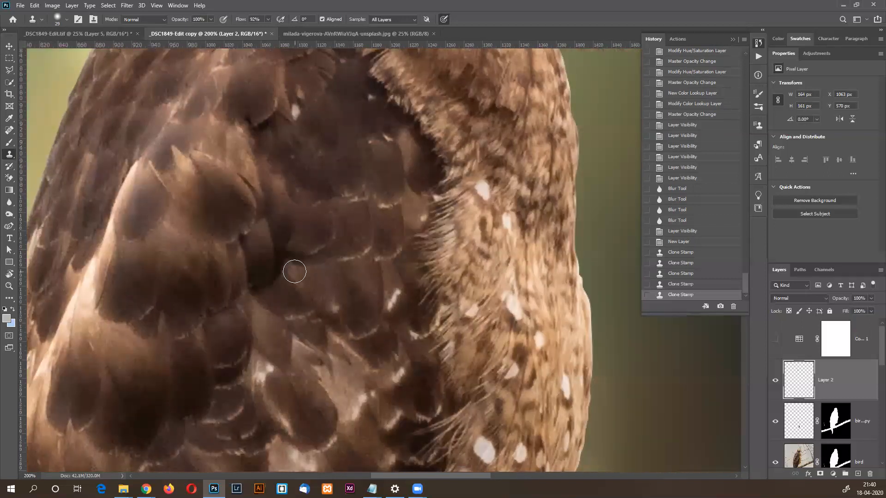
{"action": "key", "text": "ctrl+minus"}
{"action": "key", "text": "ctrl+0"}
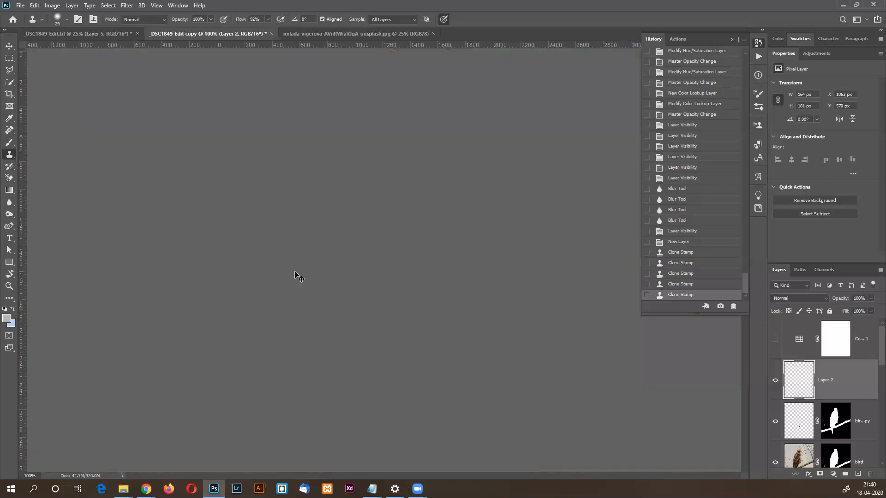
Show the topmost Color Lookup layer and compare the hawk image with and without its grade.
{"action": "left_click", "coordinate": [776, 340]}
{"action": "key", "text": "v"}
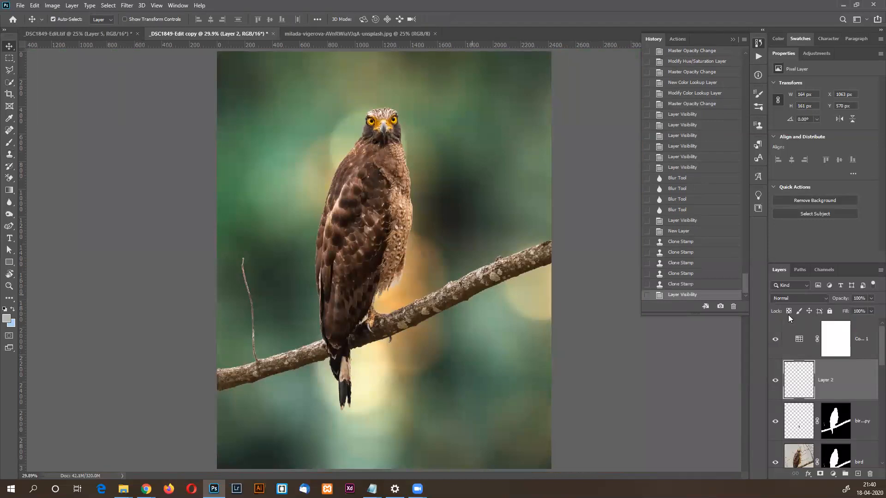
{"action": "scroll", "coordinate": [873, 344], "scroll_direction": "down", "scroll_amount": 10}
{"action": "scroll", "coordinate": [873, 351], "scroll_direction": "up", "scroll_amount": 10}
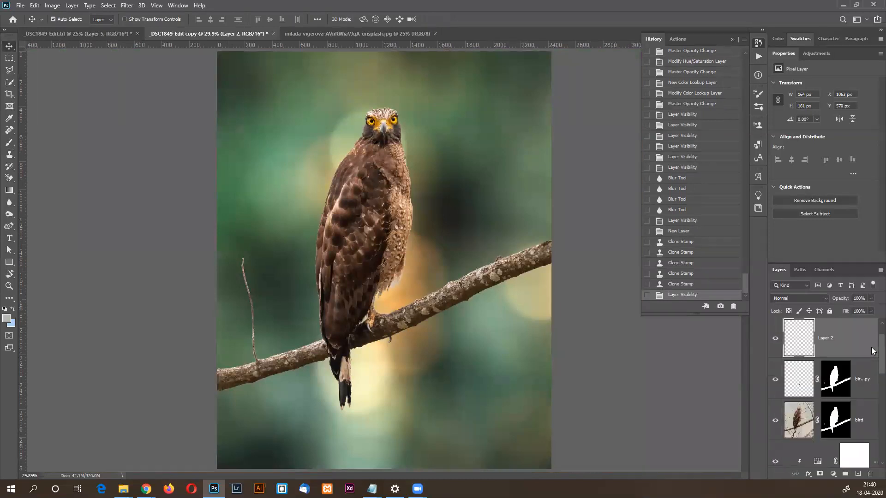
{"action": "scroll", "coordinate": [826, 393], "scroll_direction": "down", "scroll_amount": 10}
{"action": "scroll", "coordinate": [826, 392], "scroll_direction": "up", "scroll_amount": 10}
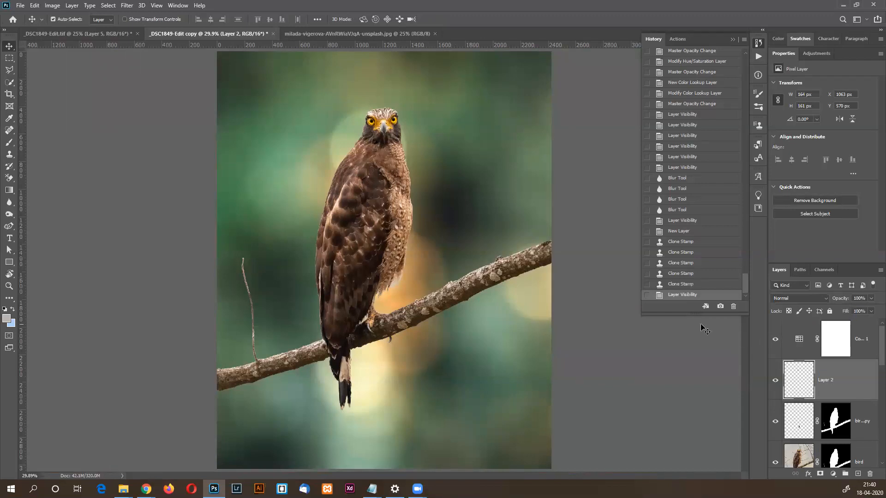
{"action": "left_click", "coordinate": [776, 340]}
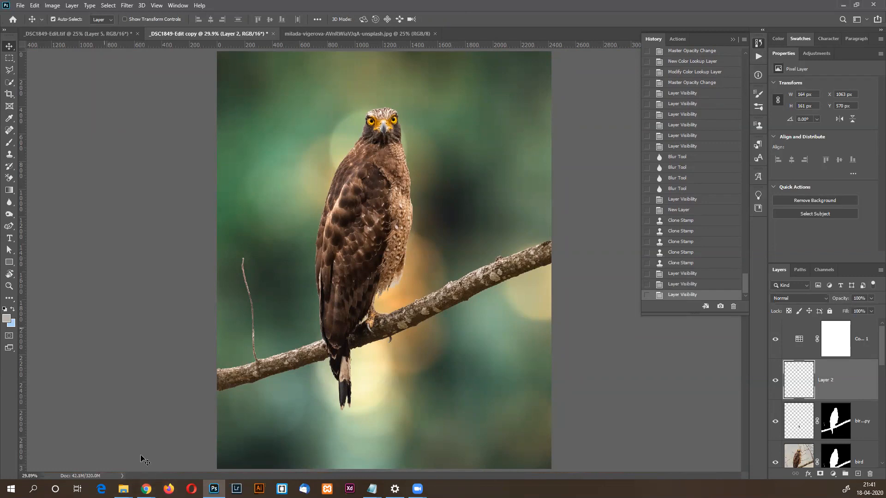
Switch to File Explorer and open the SESSION folder inside Photo on the Photo-other (D:) drive.
{"action": "left_click", "coordinate": [123, 489]}
{"action": "mouse_move", "coordinate": [124, 488]}
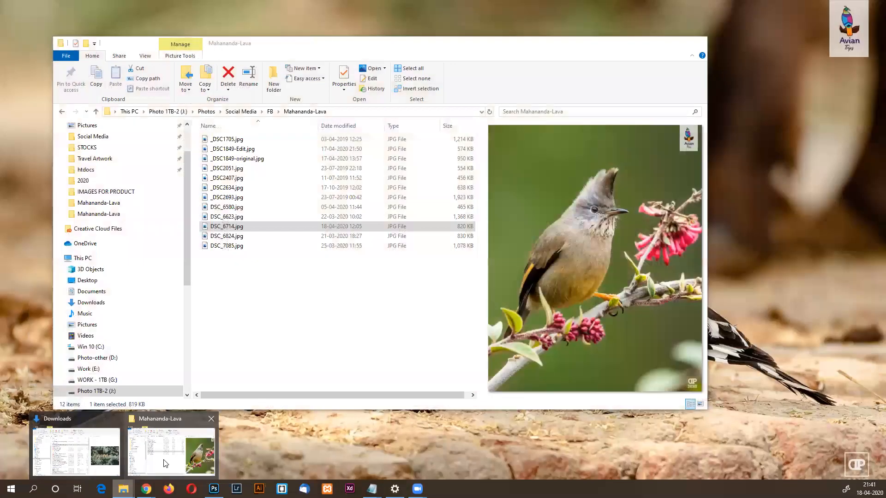
{"action": "left_click", "coordinate": [167, 460]}
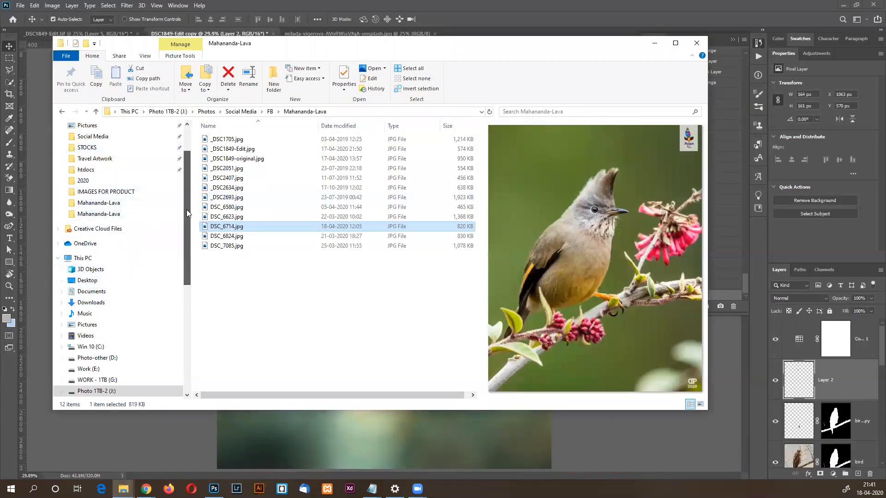
{"action": "left_click_drag", "start_coordinate": [187, 210], "coordinate": [186, 180]}
{"action": "scroll", "coordinate": [185, 177], "scroll_direction": "down", "scroll_amount": 3}
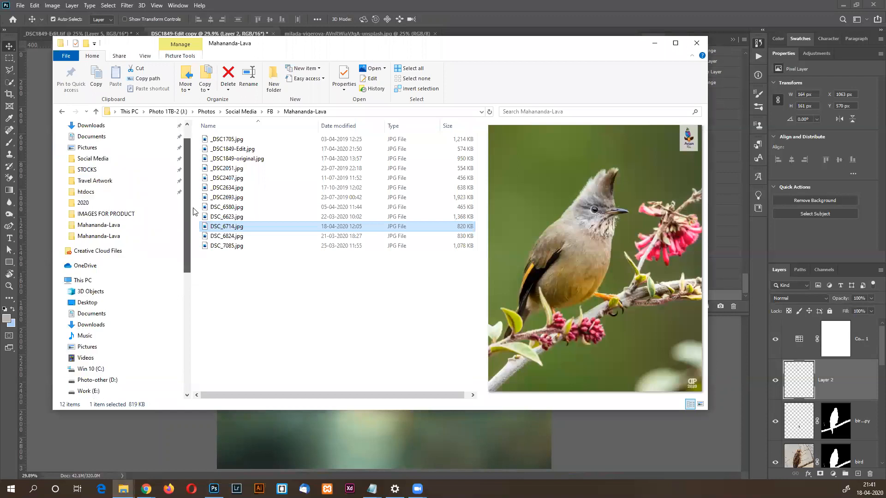
{"action": "left_click_drag", "start_coordinate": [189, 248], "coordinate": [188, 290]}
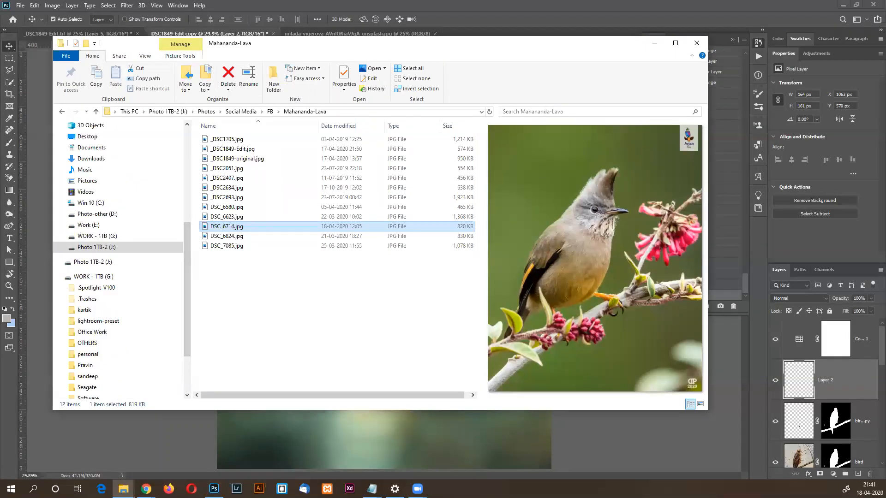
{"action": "scroll", "coordinate": [139, 240], "scroll_direction": "down", "scroll_amount": 1}
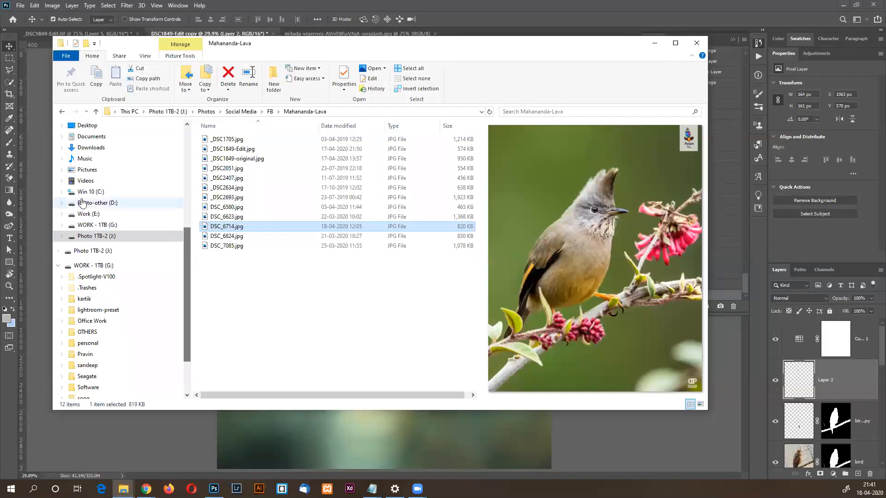
{"action": "left_click", "coordinate": [84, 215]}
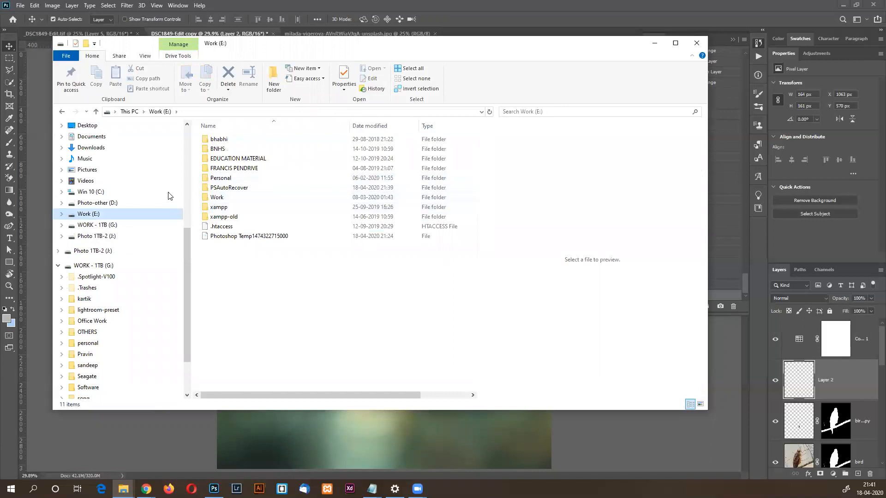
{"action": "left_click", "coordinate": [154, 205]}
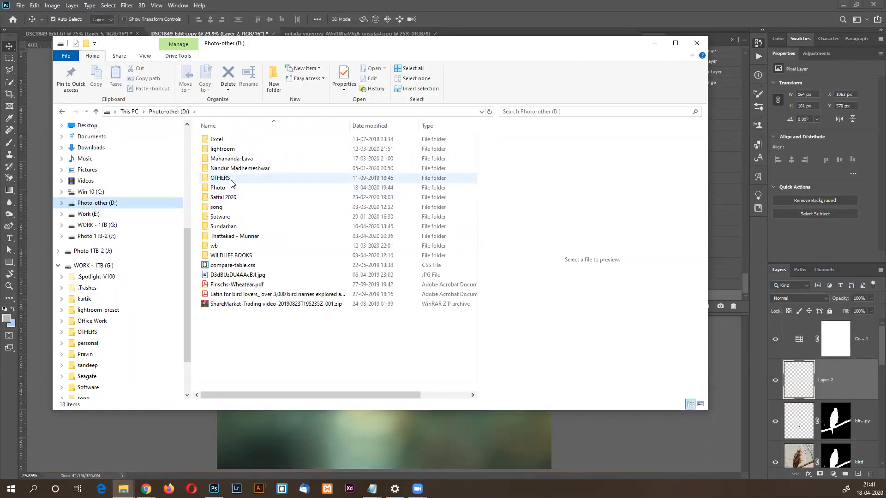
{"action": "double_click", "coordinate": [228, 188]}
{"action": "double_click", "coordinate": [231, 179]}
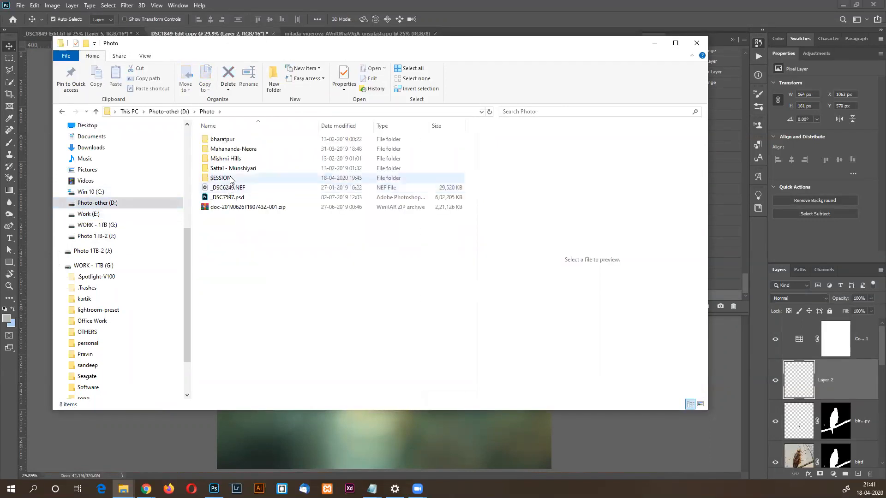
Open the blue bird image _MUN0290-Edit.tif from the SESSION folder in Photoshop.
{"action": "left_click", "coordinate": [282, 164]}
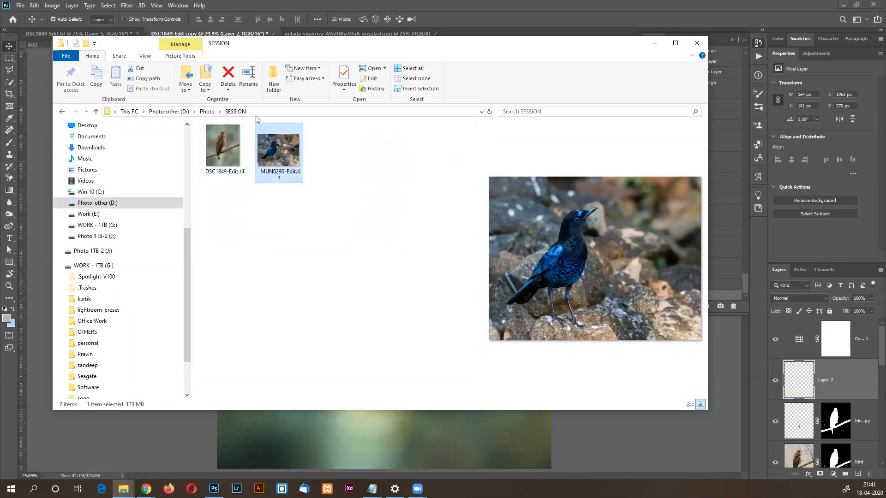
{"action": "right_click", "coordinate": [281, 147]}
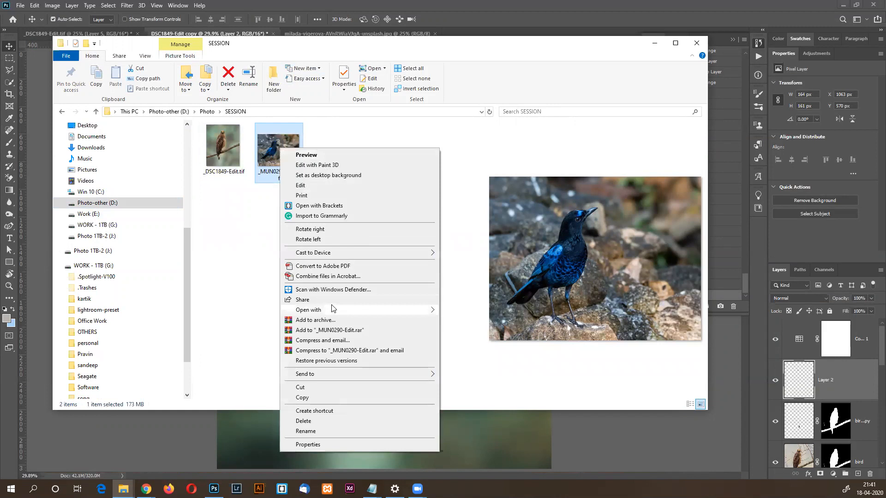
{"action": "mouse_move", "coordinate": [341, 310]}
{"action": "left_click", "coordinate": [480, 320]}
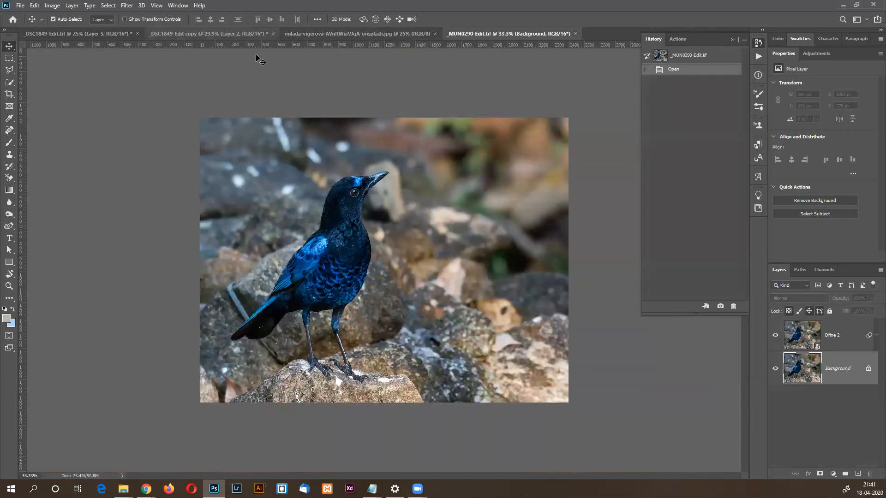
In _DSC1849-Edit copy, hide the existing Color Lookup layer and add another above it using the LateSunset.3DL LUT.
{"action": "left_click", "coordinate": [241, 31]}
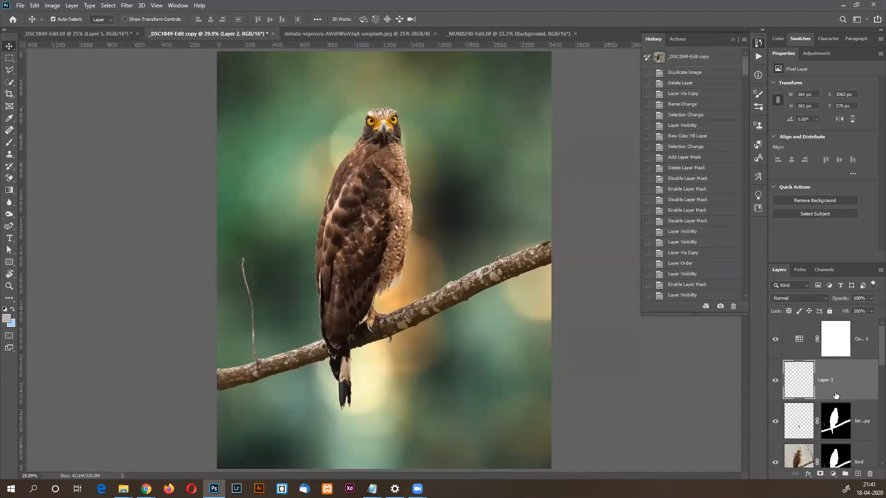
{"action": "left_click", "coordinate": [859, 346]}
{"action": "left_click", "coordinate": [775, 339]}
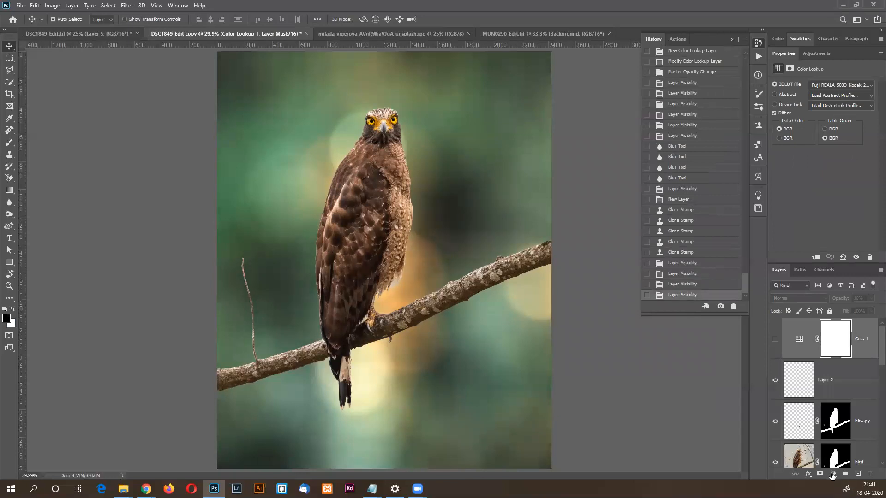
{"action": "left_click", "coordinate": [833, 474]}
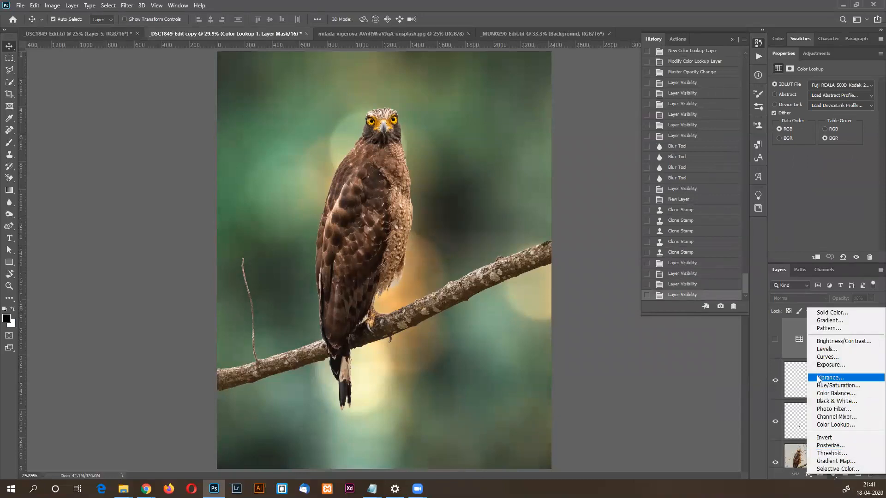
{"action": "left_click", "coordinate": [847, 425]}
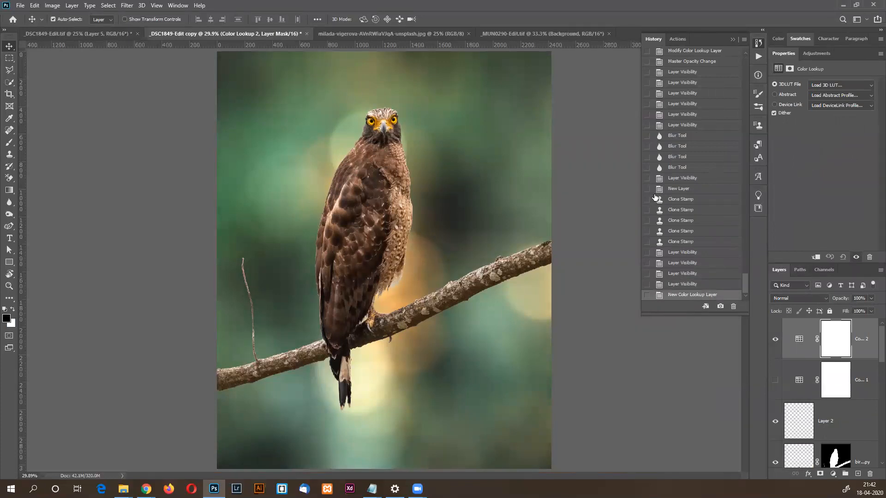
{"action": "left_click", "coordinate": [871, 87]}
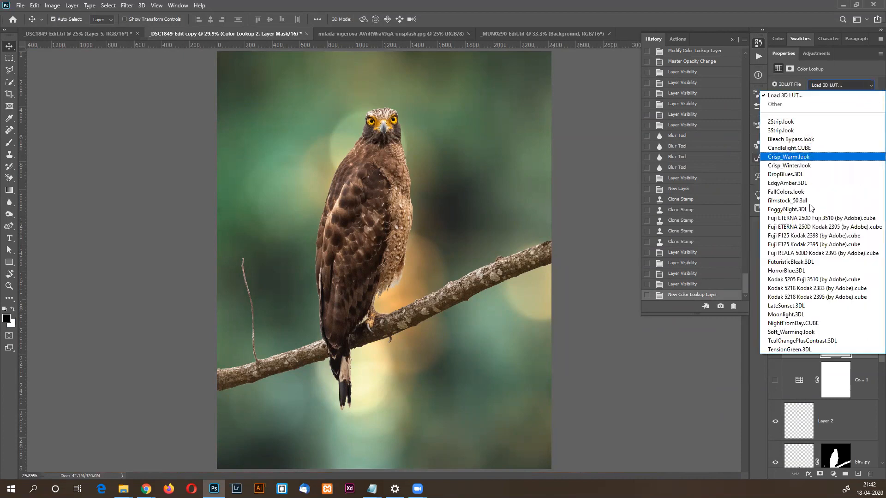
{"action": "left_click", "coordinate": [797, 307]}
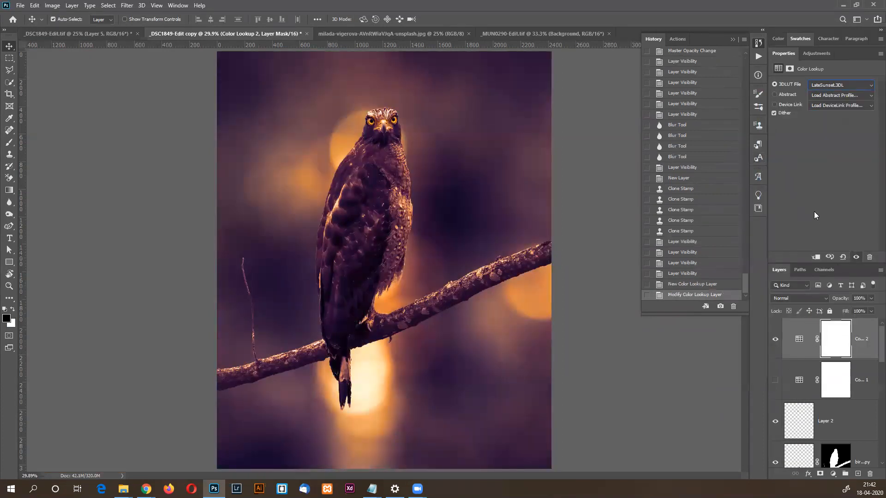
Set the LateSunset Color Lookup layer's opacity to 9%, compare its effect and leave the layer hidden.
{"action": "left_click_drag", "start_coordinate": [841, 299], "coordinate": [793, 308]}
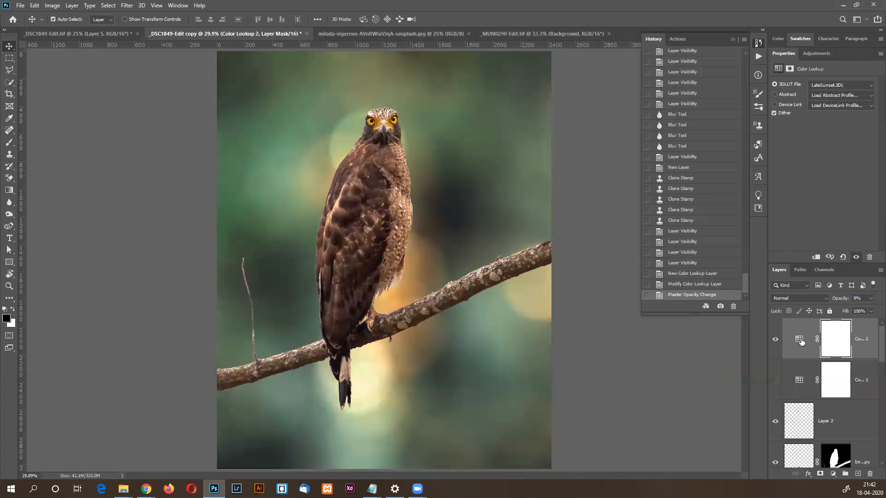
{"action": "left_click", "coordinate": [775, 341]}
{"action": "left_click", "coordinate": [775, 342]}
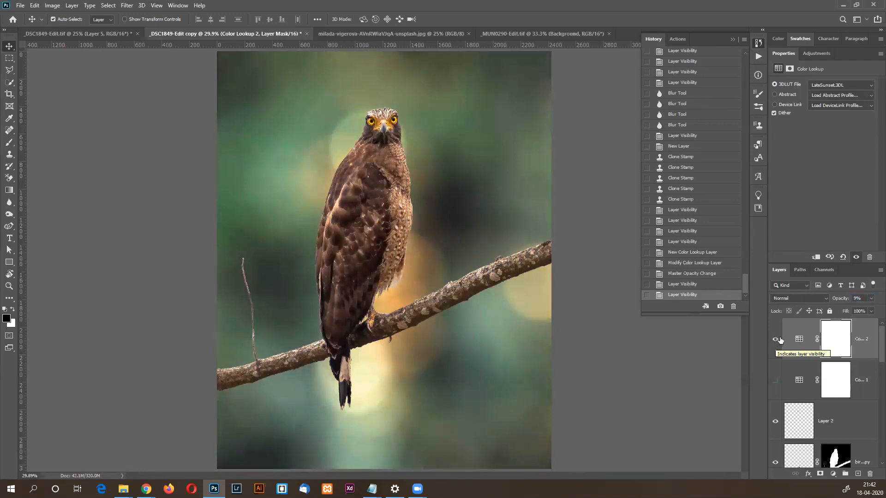
{"action": "left_click", "coordinate": [779, 345]}
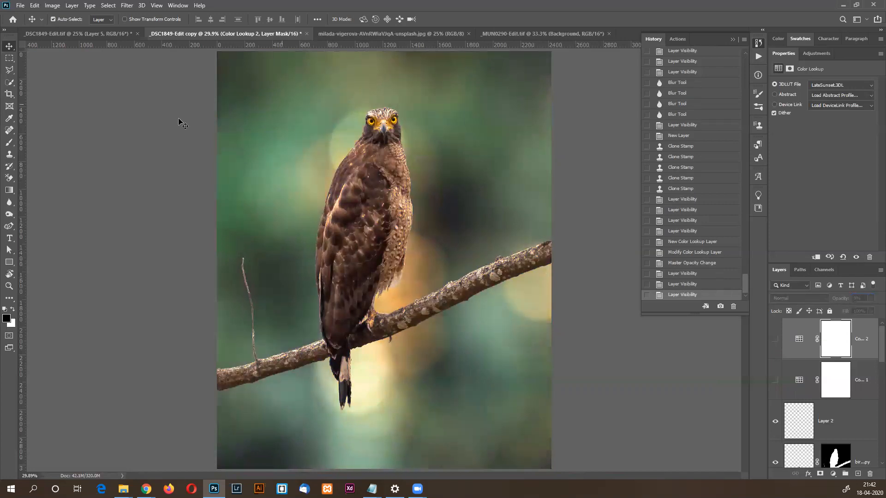
In _MUN0290-Edit.tif, expand the Dfine 2 layer's smart filters and look through the available Blur Gallery filters.
{"action": "left_click", "coordinate": [521, 33]}
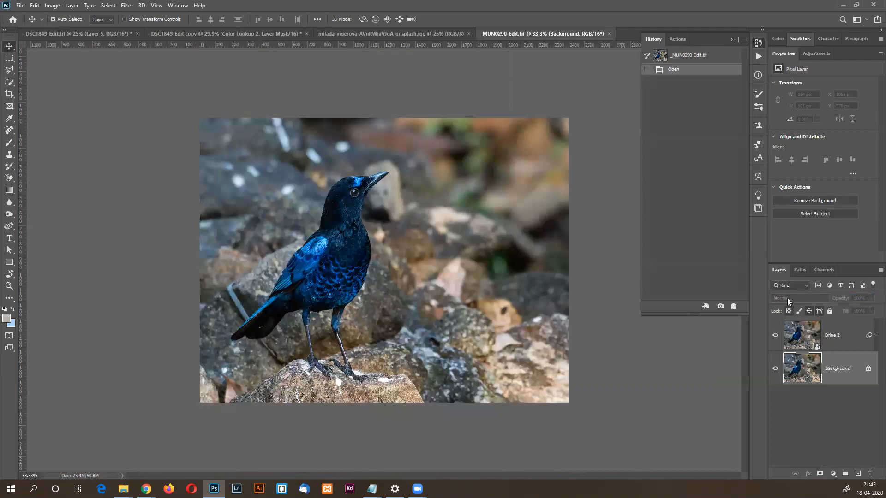
{"action": "left_click", "coordinate": [875, 336]}
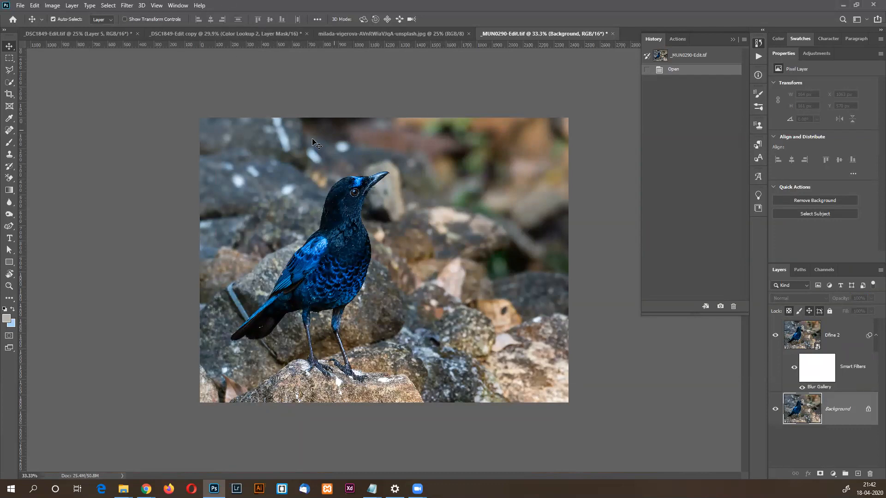
{"action": "left_click", "coordinate": [834, 331]}
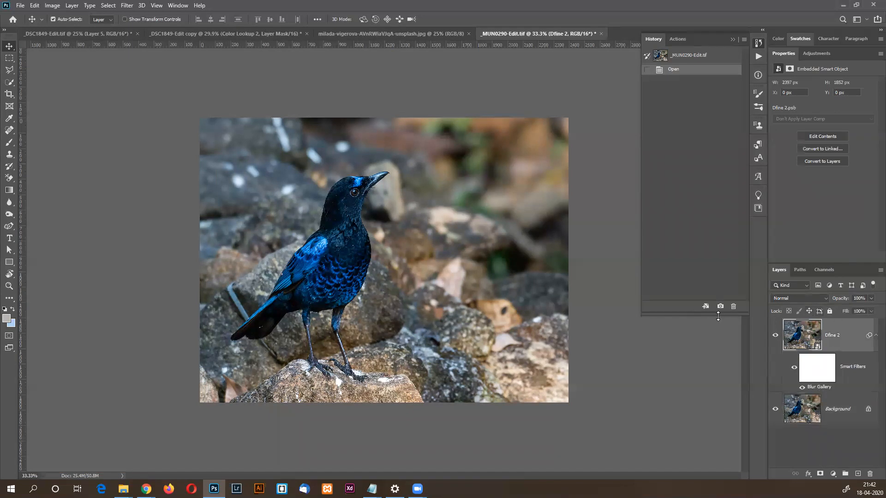
{"action": "left_click", "coordinate": [127, 5]}
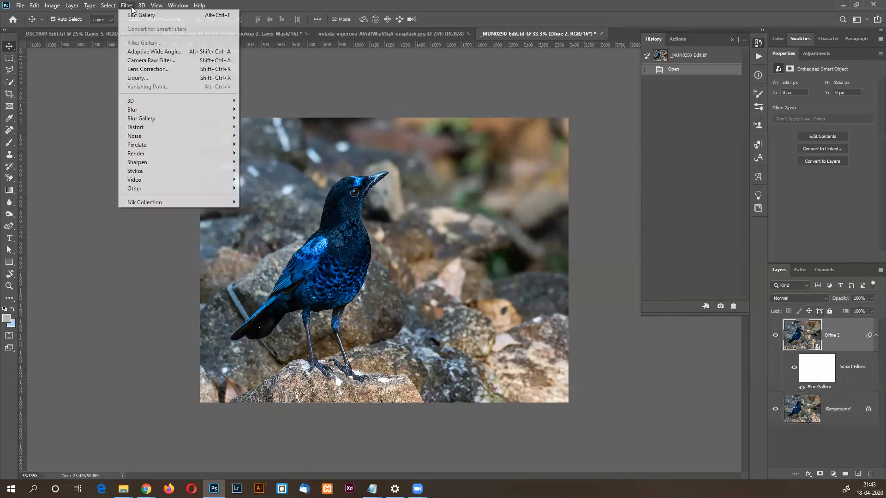
{"action": "mouse_move", "coordinate": [166, 118]}
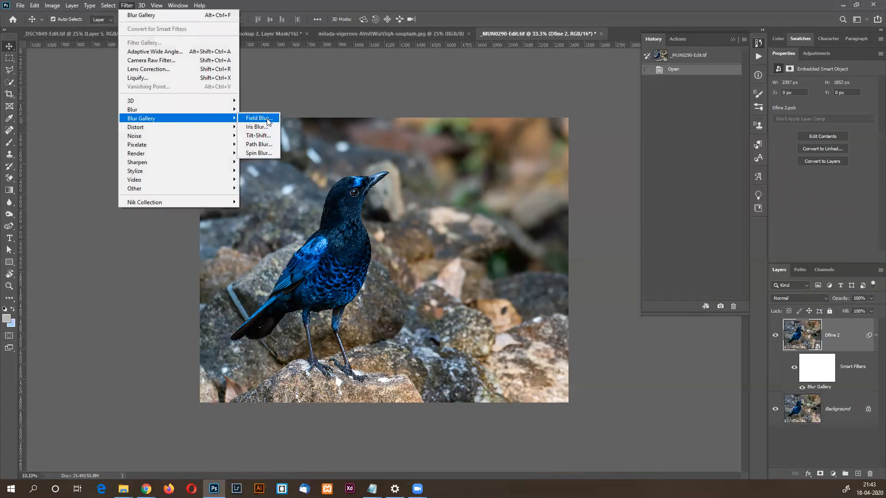
{"action": "left_click", "coordinate": [375, 64]}
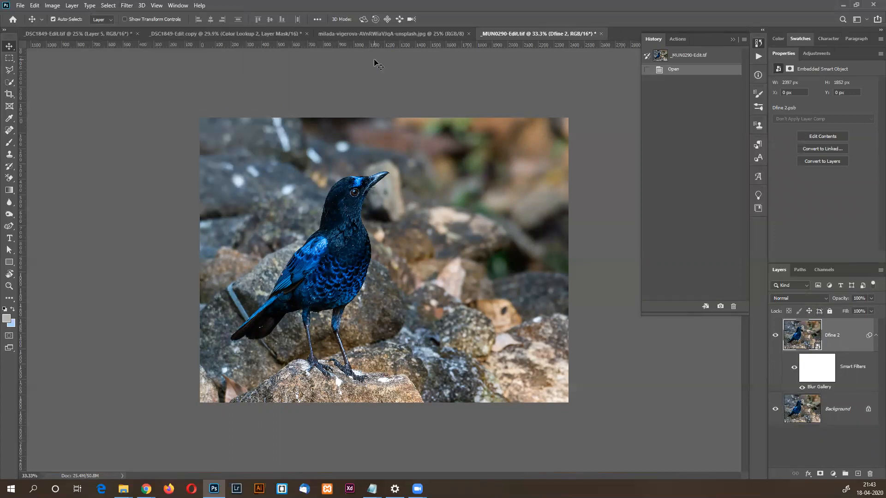
With the Dfine 2 layer hidden, duplicate the Background layer and convert the copy to a smart object.
{"action": "left_click", "coordinate": [776, 337]}
{"action": "left_click", "coordinate": [837, 408]}
{"action": "key", "text": "ctrl+j"}
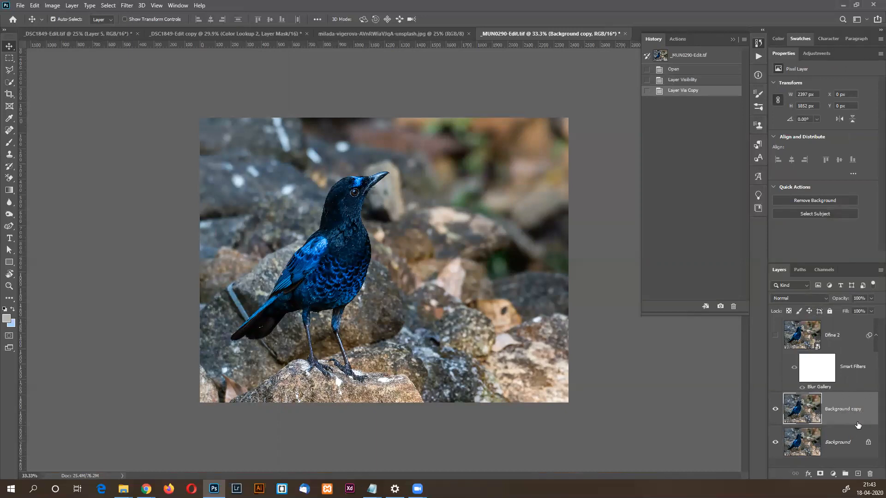
{"action": "right_click", "coordinate": [854, 409]}
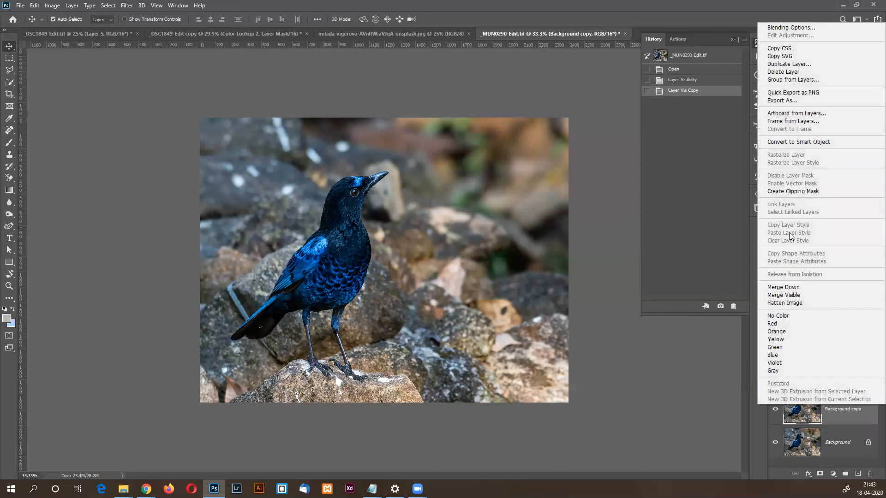
{"action": "left_click", "coordinate": [800, 143]}
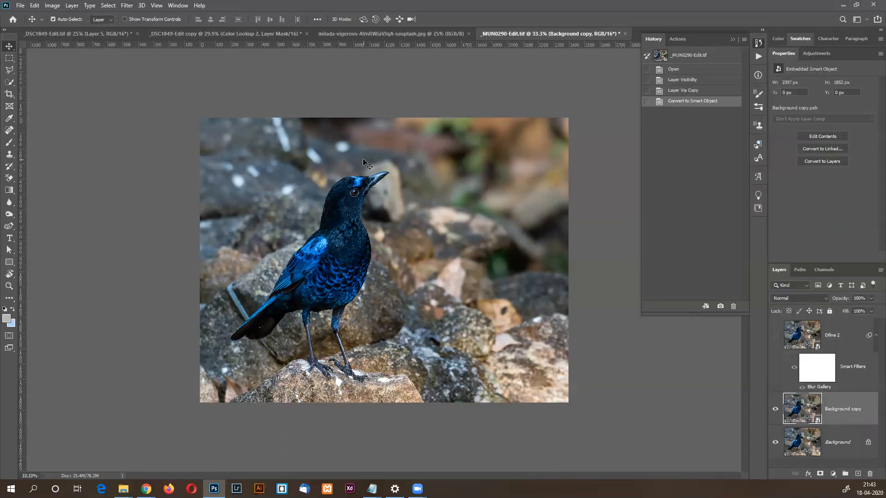
Start a Field Blur on the Background copy layer, placing the initial pin on the tip of the bird's beak with 0 px blur.
{"action": "left_click", "coordinate": [126, 6]}
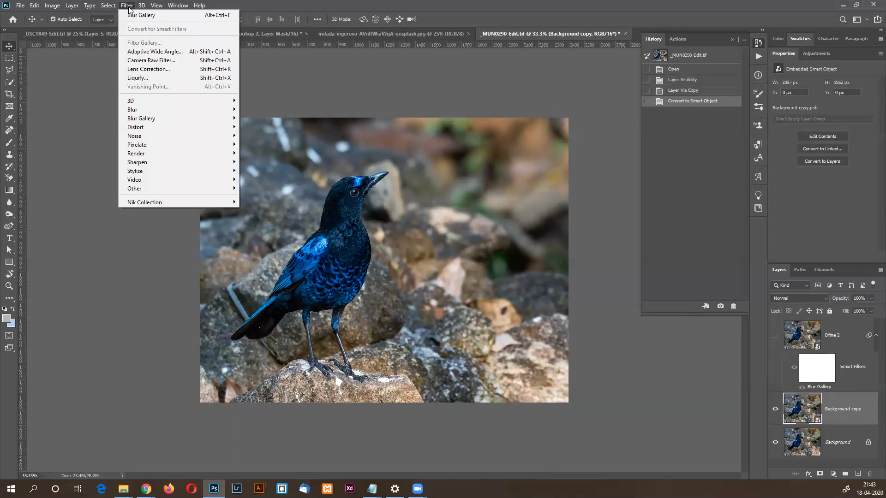
{"action": "mouse_move", "coordinate": [168, 116]}
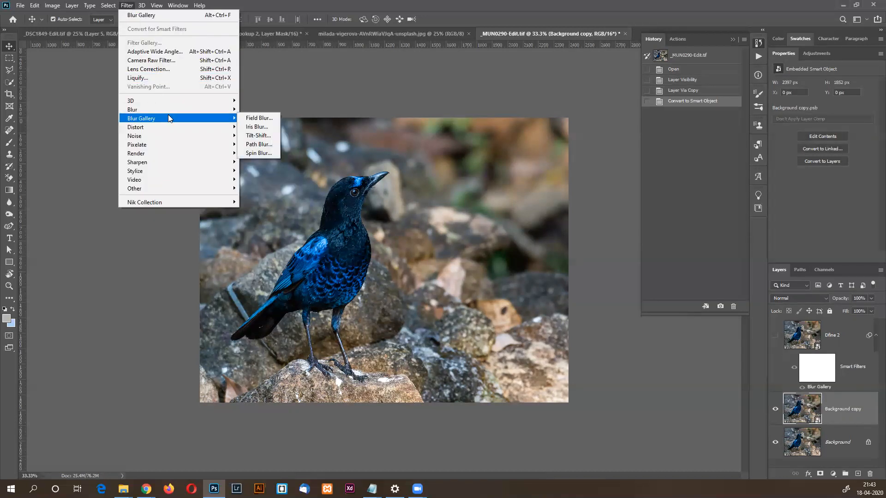
{"action": "left_click", "coordinate": [259, 118]}
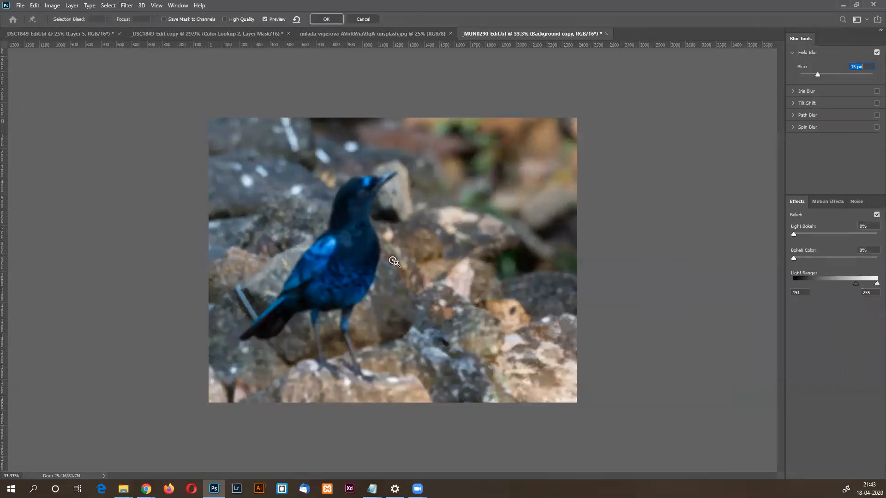
{"action": "left_click", "coordinate": [354, 267], "text": "ctrl"}
{"action": "left_click_drag", "start_coordinate": [369, 210], "coordinate": [353, 244]}
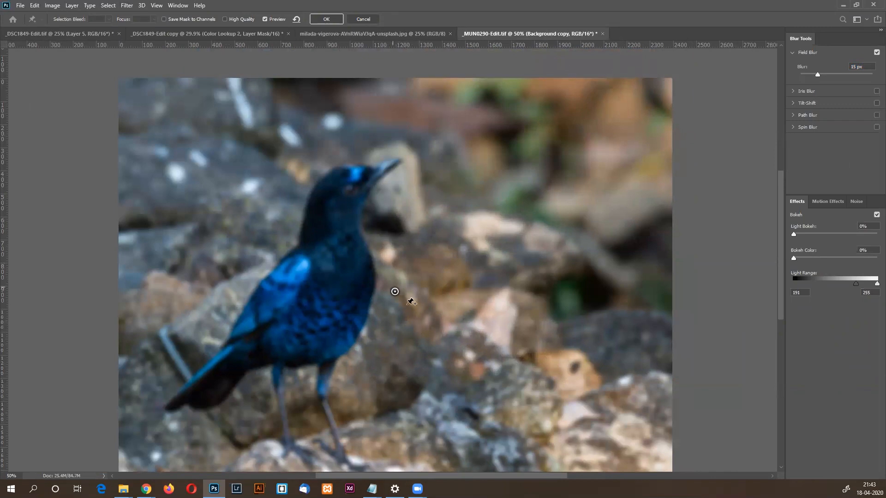
{"action": "left_click_drag", "start_coordinate": [395, 293], "coordinate": [398, 161]}
{"action": "left_click_drag", "start_coordinate": [818, 75], "coordinate": [794, 75]}
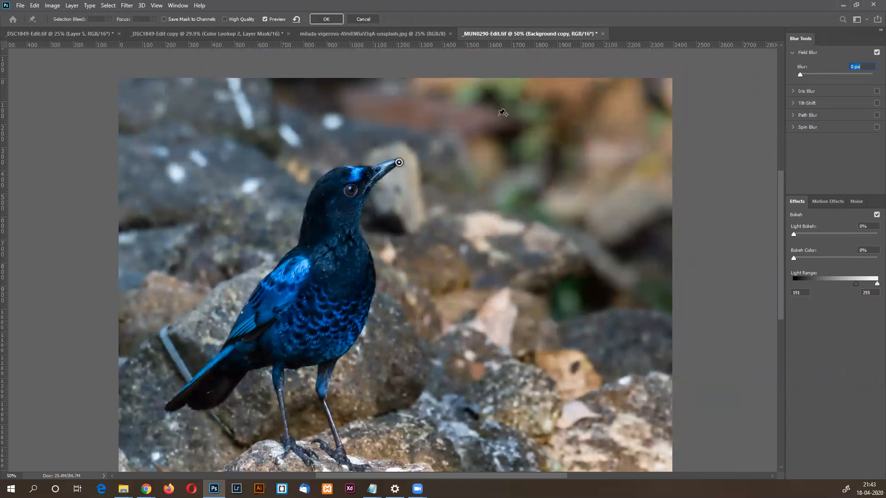
Add Field Blur pins on the bird's crown, the base of its neck and the edge of its wing, each set to 0 px blur.
{"action": "left_click", "coordinate": [346, 163]}
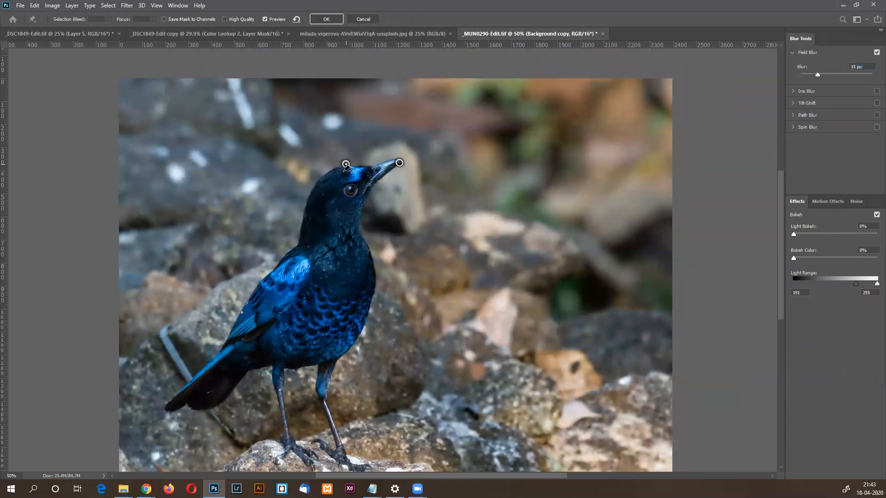
{"action": "left_click_drag", "start_coordinate": [803, 76], "coordinate": [797, 74]}
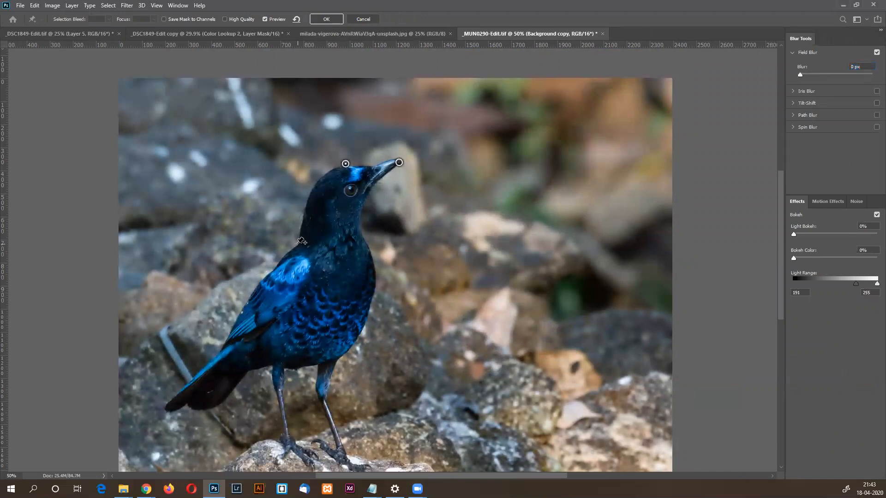
{"action": "left_click", "coordinate": [300, 242]}
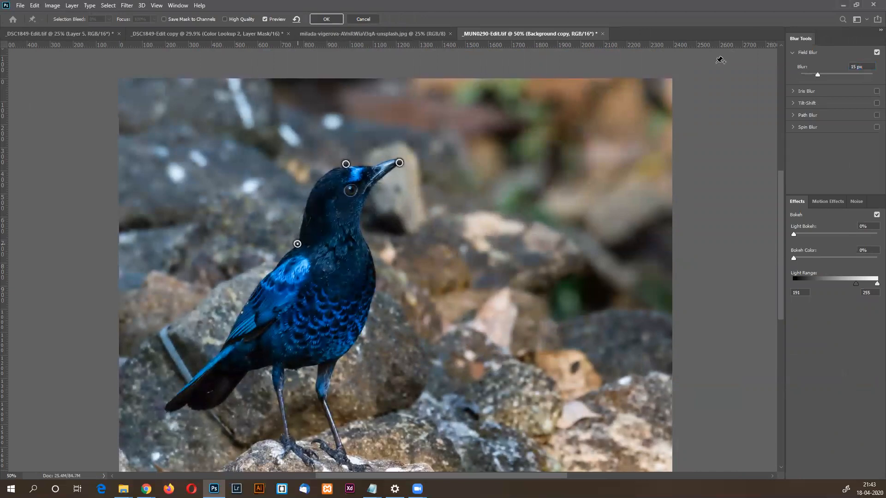
{"action": "left_click", "coordinate": [795, 73]}
{"action": "left_click", "coordinate": [247, 298]}
{"action": "mouse_move", "coordinate": [801, 74]}
{"action": "left_mouse_down"}
{"action": "mouse_move", "coordinate": [818, 75]}
{"action": "mouse_move", "coordinate": [799, 76]}
{"action": "left_mouse_up"}
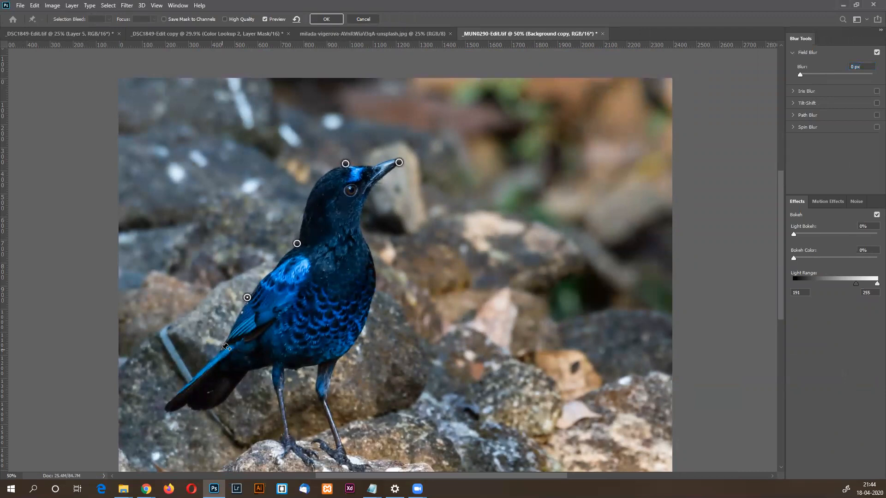
Add 0 px Field Blur pins at the base and tip of the bird's tail and apply the filter.
{"action": "left_click", "coordinate": [222, 350]}
{"action": "left_click_drag", "start_coordinate": [800, 74], "coordinate": [817, 74]}
{"action": "left_click", "coordinate": [793, 76]}
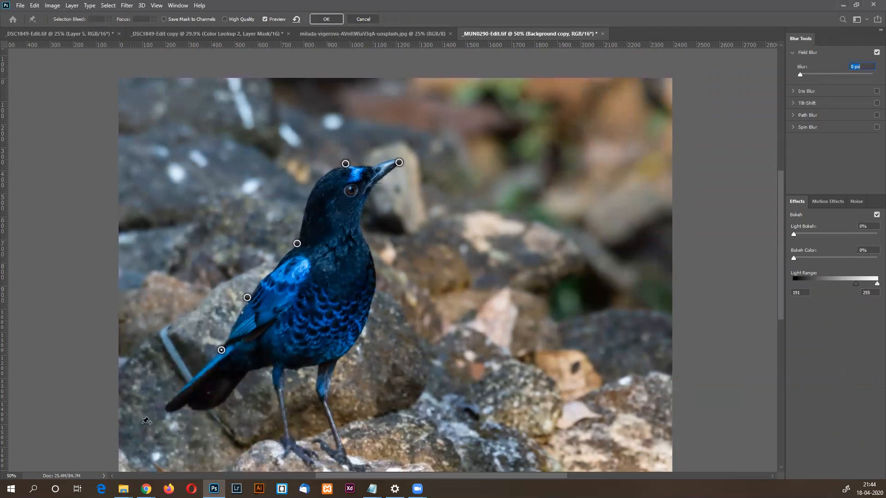
{"action": "left_click", "coordinate": [165, 404]}
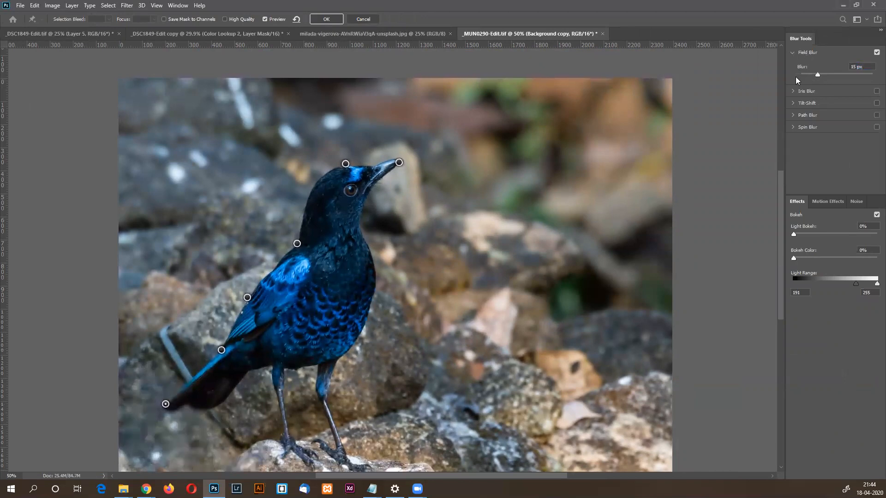
{"action": "left_click_drag", "start_coordinate": [810, 73], "coordinate": [797, 75]}
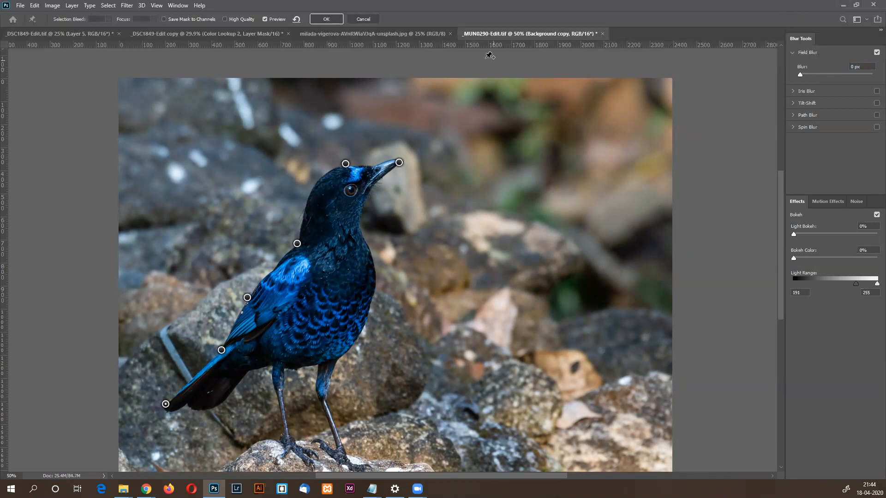
{"action": "left_click", "coordinate": [326, 20]}
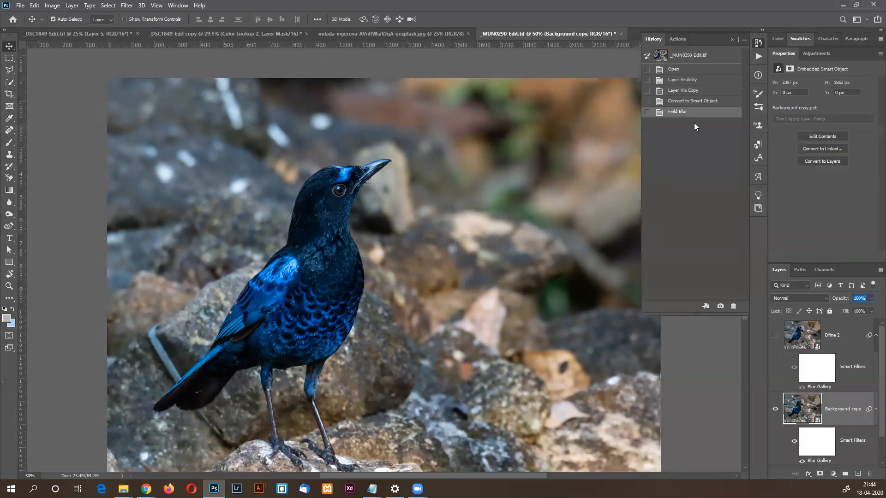
{"action": "right_click", "coordinate": [830, 412]}
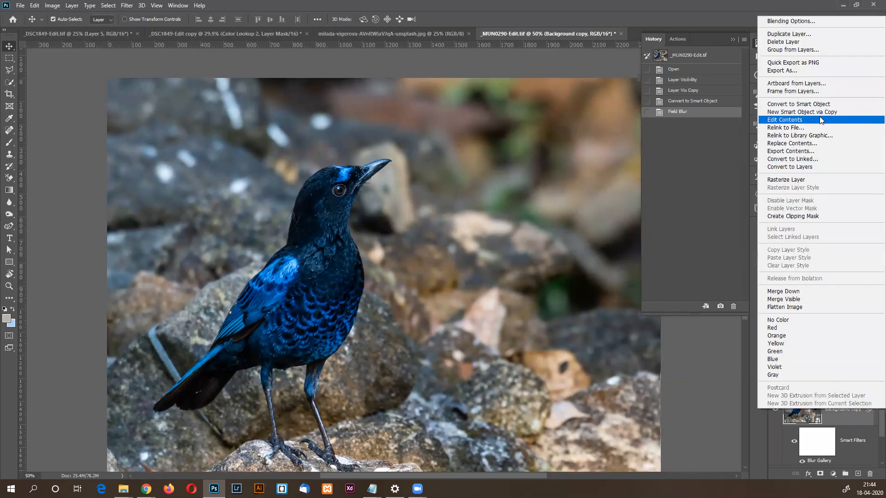
{"action": "left_click", "coordinate": [586, 11]}
{"action": "left_click", "coordinate": [127, 5]}
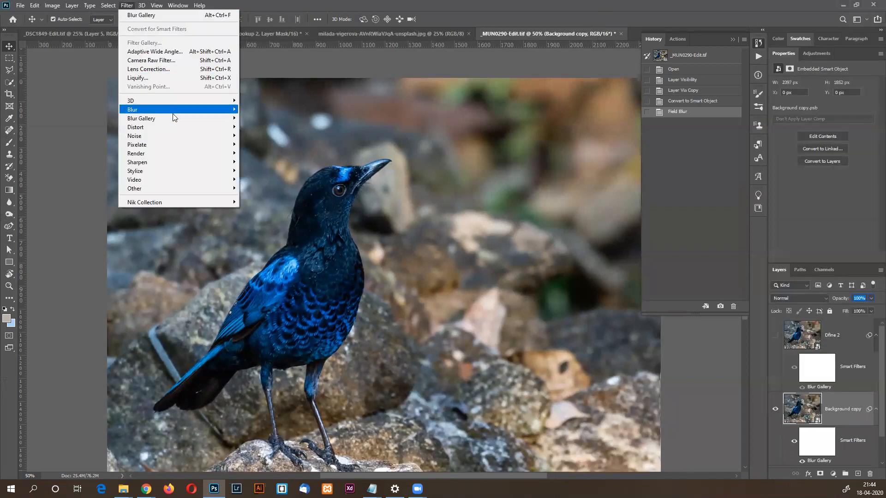
{"action": "mouse_move", "coordinate": [175, 119]}
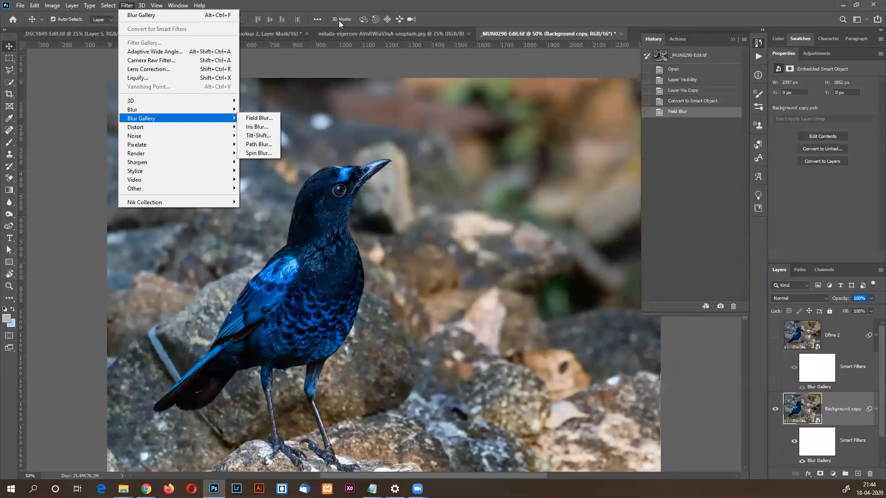
{"action": "key", "text": "Escape"}
{"action": "key", "text": "Escape"}
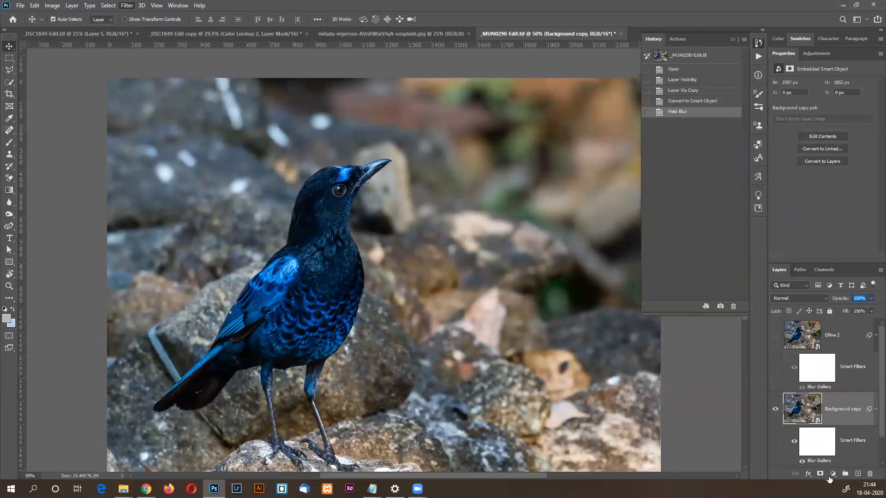
Reopen Background copy's Blur Gallery smart filter and add 0 px pins along the underside of the bird's tail.
{"action": "double_click", "coordinate": [819, 461]}
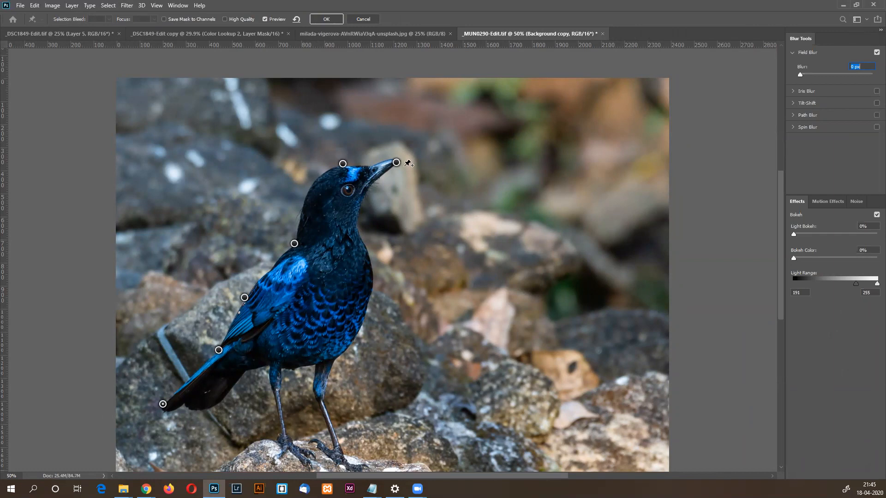
{"action": "left_click", "coordinate": [199, 408]}
{"action": "mouse_move", "coordinate": [199, 408]}
{"action": "left_mouse_down"}
{"action": "mouse_move", "coordinate": [231, 390]}
{"action": "mouse_move", "coordinate": [203, 411]}
{"action": "left_mouse_up"}
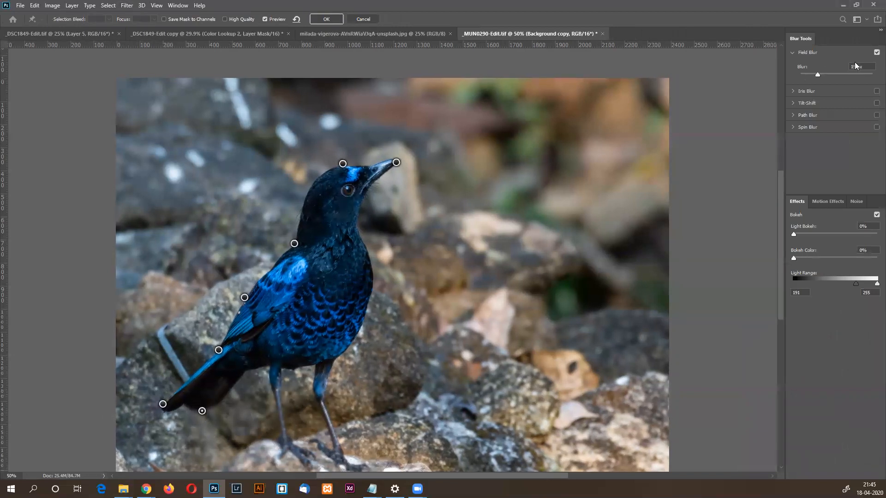
{"action": "left_click_drag", "start_coordinate": [818, 74], "coordinate": [796, 74]}
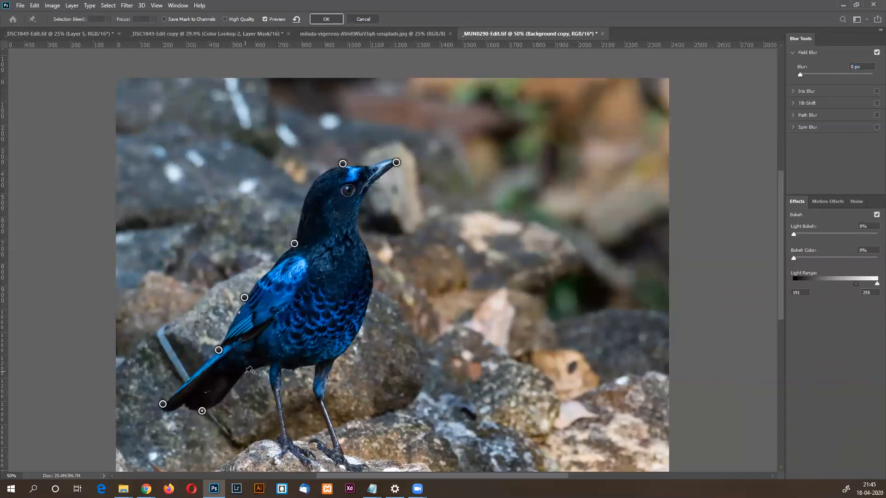
{"action": "left_click", "coordinate": [246, 370]}
{"action": "left_click_drag", "start_coordinate": [810, 75], "coordinate": [798, 74]}
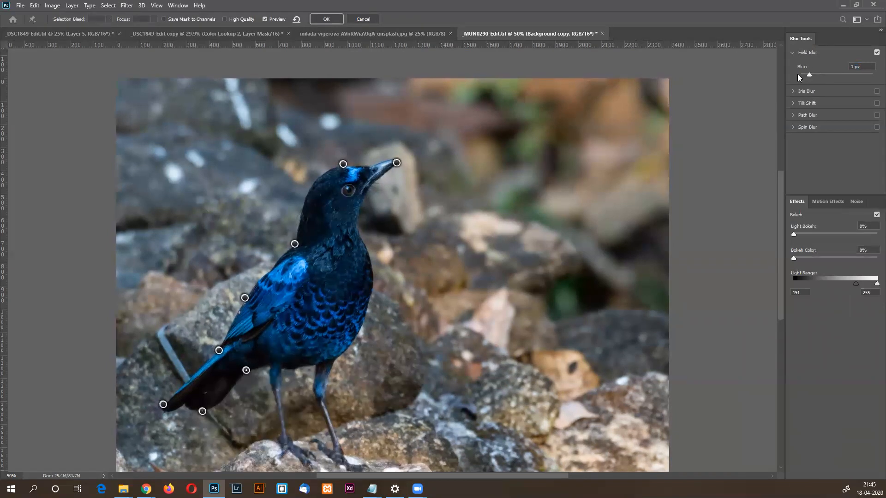
Add Field Blur pins on the bird's belly, lower breast and upper breast, each set to 0 px blur.
{"action": "left_click", "coordinate": [306, 365]}
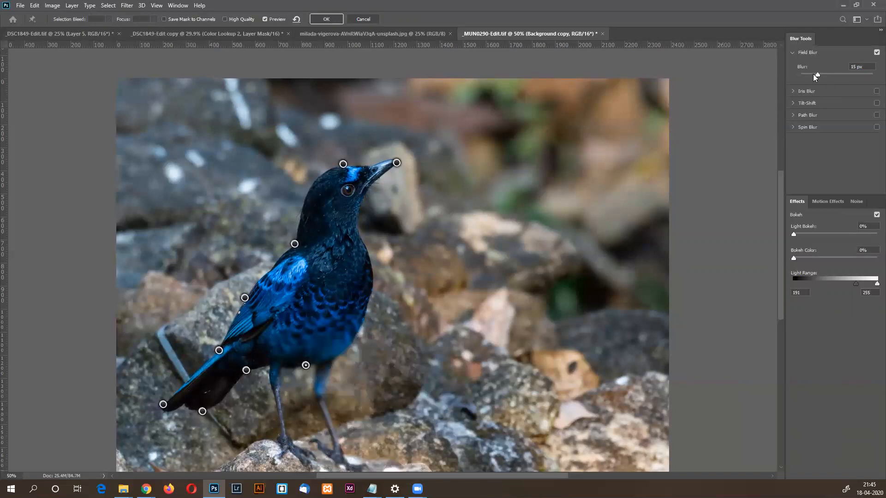
{"action": "left_click_drag", "start_coordinate": [801, 74], "coordinate": [796, 74]}
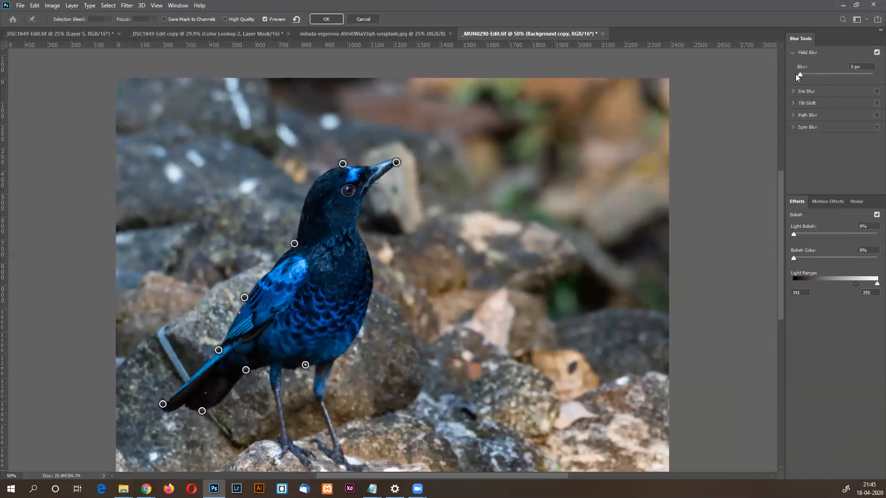
{"action": "left_click", "coordinate": [361, 327]}
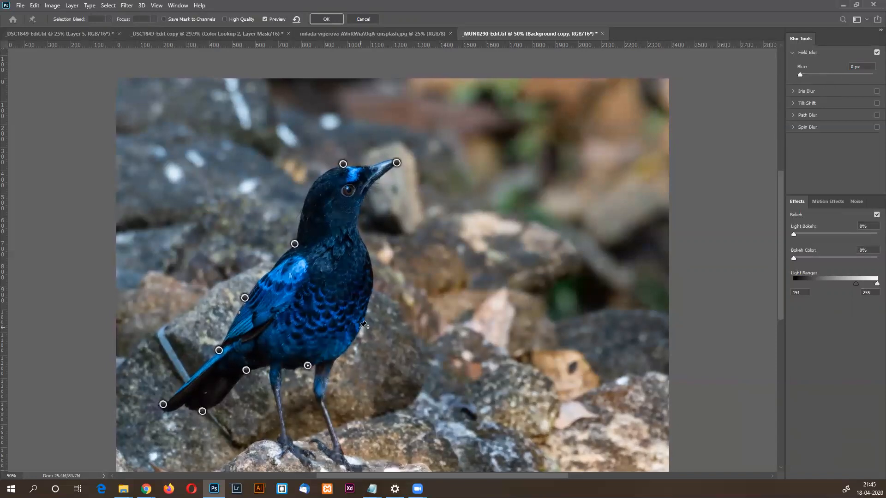
{"action": "left_click_drag", "start_coordinate": [818, 74], "coordinate": [794, 79]}
{"action": "left_click", "coordinate": [373, 274]}
{"action": "left_click_drag", "start_coordinate": [817, 74], "coordinate": [787, 75]}
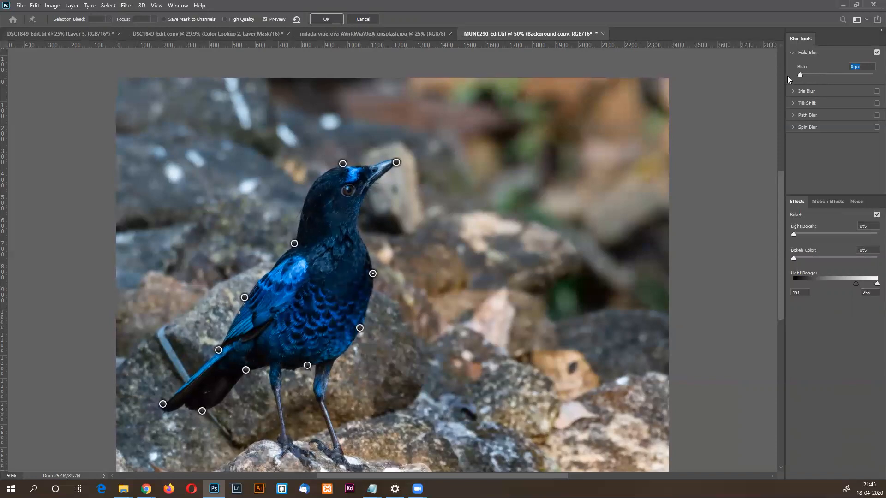
Add Field Blur pins on the bird's throat, just below the beak and on the back of the head, each set to 0 px blur.
{"action": "left_click", "coordinate": [359, 231]}
{"action": "left_click", "coordinate": [359, 231]}
{"action": "left_click_drag", "start_coordinate": [795, 74], "coordinate": [789, 74]}
{"action": "left_click", "coordinate": [365, 191]}
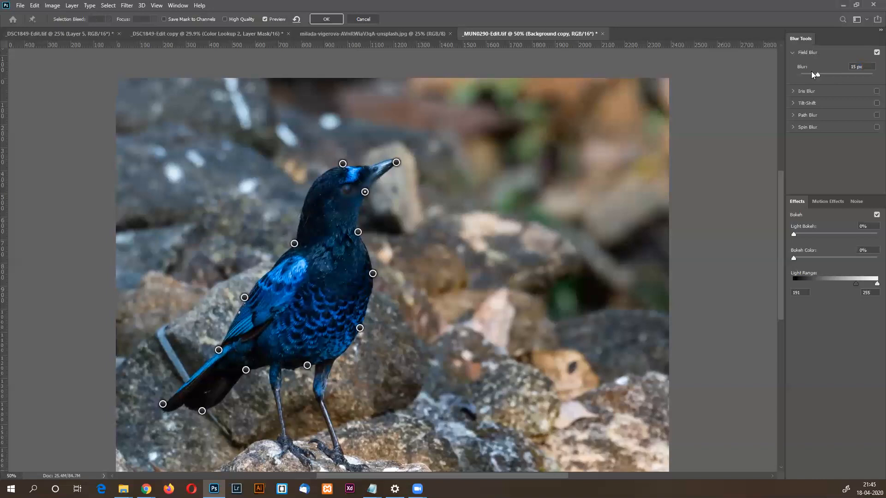
{"action": "left_click_drag", "start_coordinate": [820, 76], "coordinate": [793, 75]}
{"action": "left_click", "coordinate": [49, 6]}
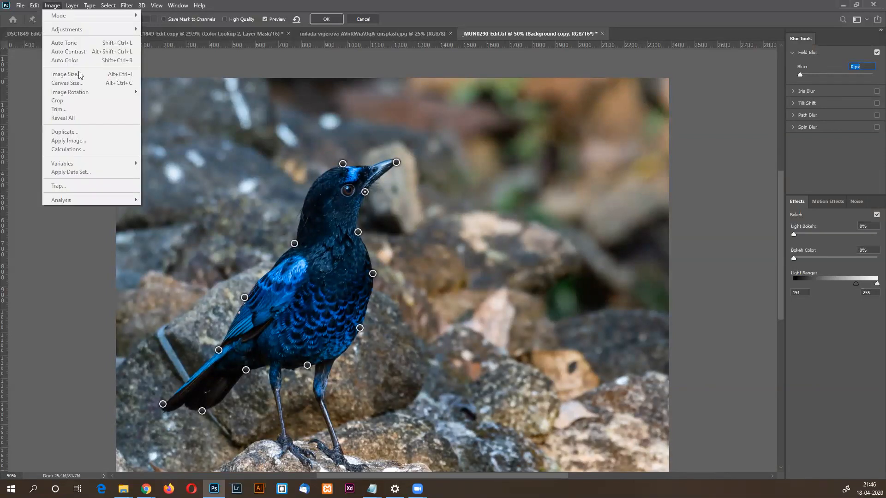
{"action": "left_click", "coordinate": [433, 3]}
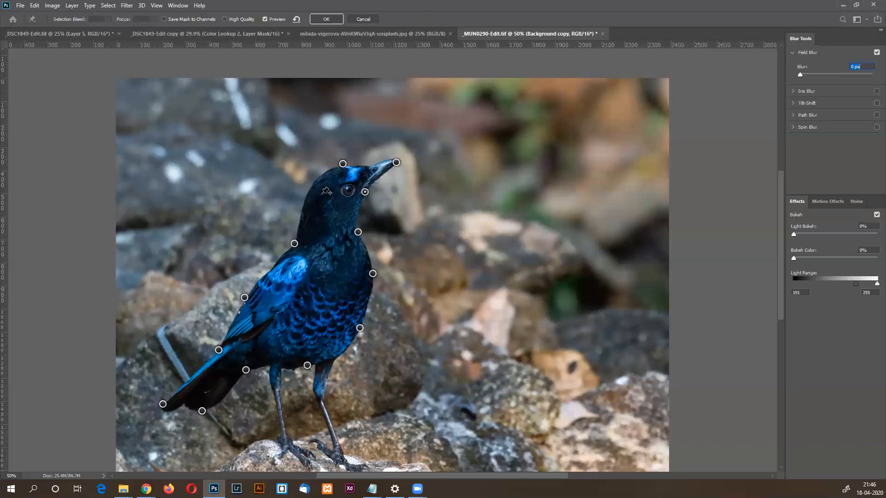
{"action": "left_click", "coordinate": [309, 190]}
{"action": "left_click_drag", "start_coordinate": [818, 75], "coordinate": [798, 74]}
Add background Field Blur pins at the photo's upper right, middle right with 6 px blur, lower right with 4 px, and upper left with 15 px.
{"action": "left_click", "coordinate": [558, 100]}
{"action": "left_click", "coordinate": [566, 252]}
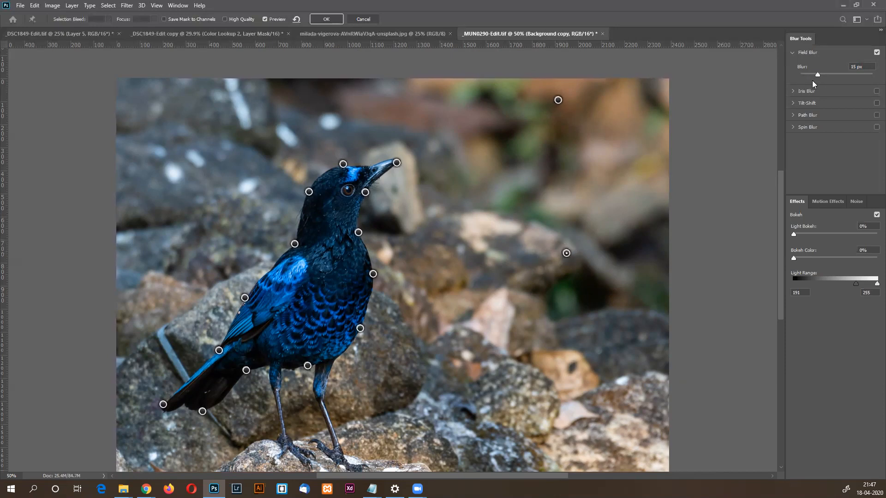
{"action": "left_click_drag", "start_coordinate": [812, 74], "coordinate": [810, 74]}
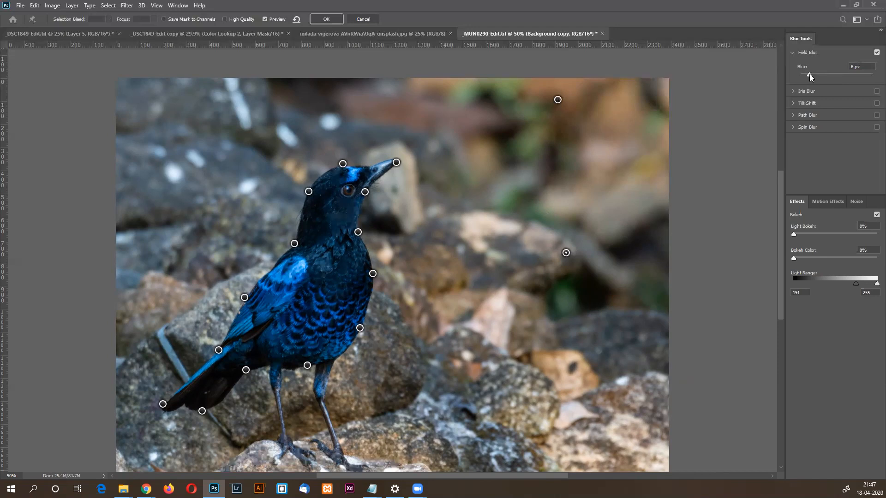
{"action": "left_click", "coordinate": [550, 375]}
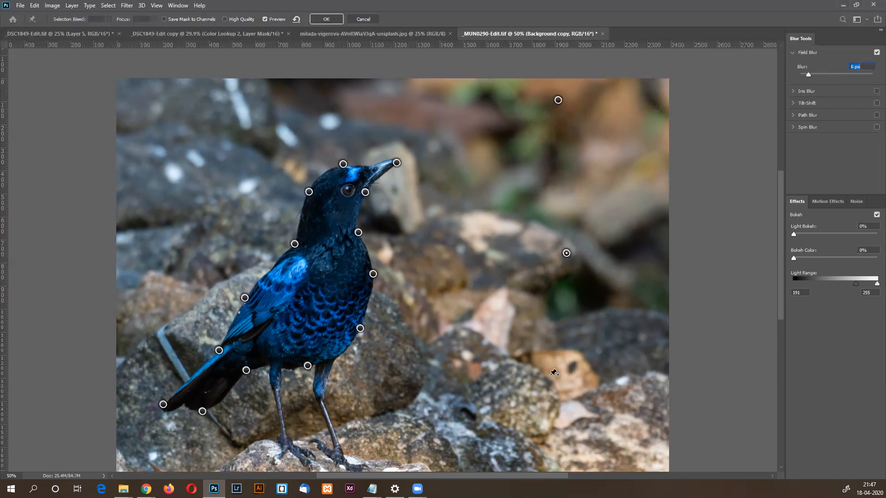
{"action": "left_click", "coordinate": [807, 73]}
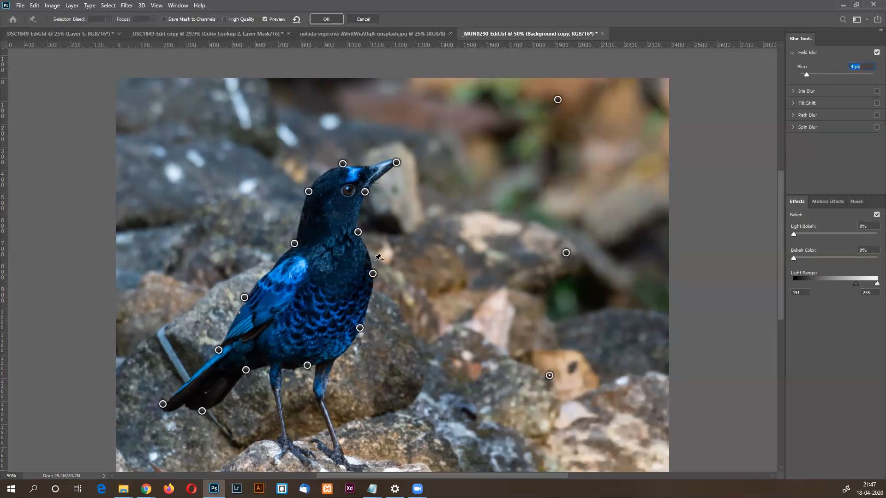
{"action": "left_click", "coordinate": [188, 109]}
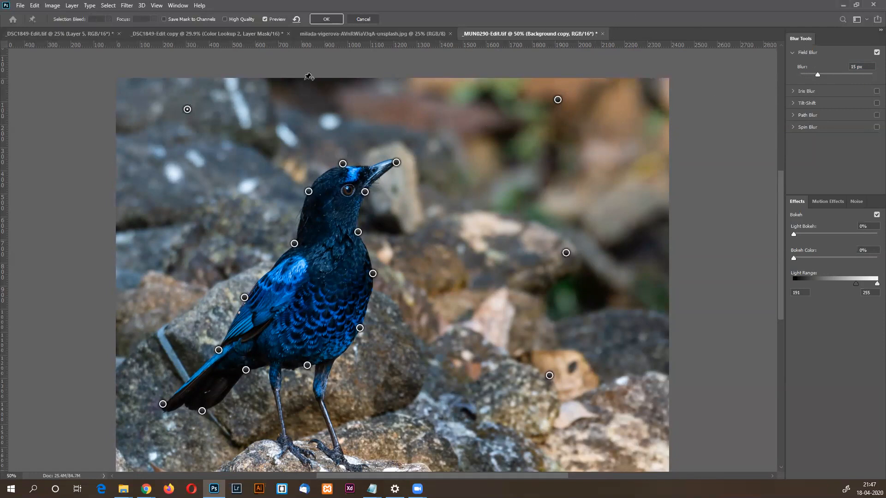
Add 15 px Field Blur pins above and just behind the bird's head, and a 7 px pin on the rocks behind its back.
{"action": "left_click_drag", "start_coordinate": [107, 76], "coordinate": [373, 281]}
{"action": "left_click_drag", "start_coordinate": [425, 194], "coordinate": [396, 236]}
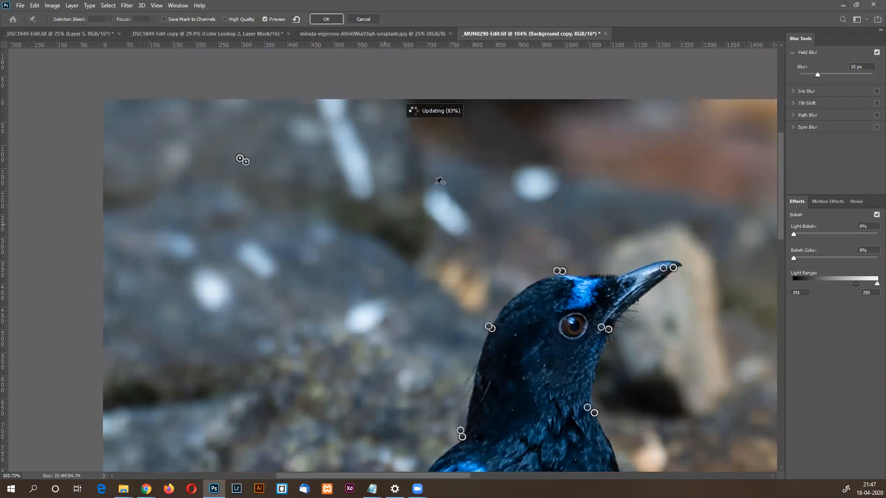
{"action": "key", "text": "ctrl+1"}
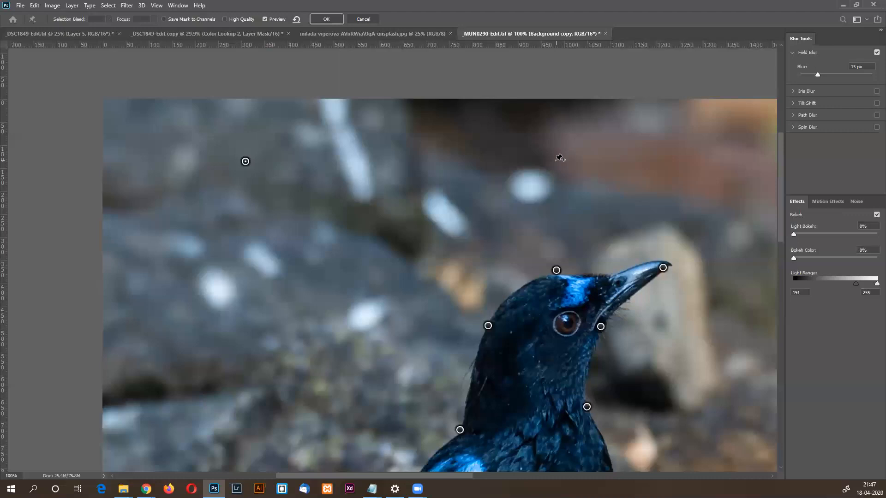
{"action": "left_click", "coordinate": [555, 160]}
{"action": "left_click_drag", "start_coordinate": [287, 330], "coordinate": [269, 225]}
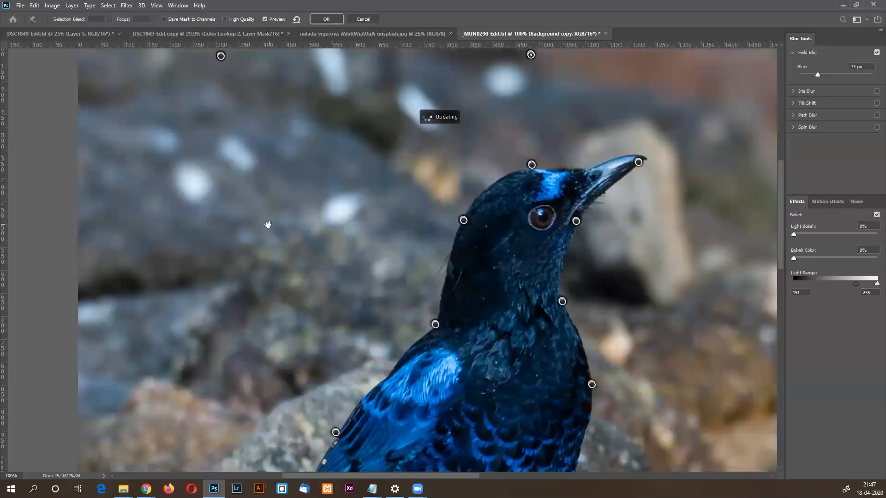
{"action": "left_click", "coordinate": [419, 174]}
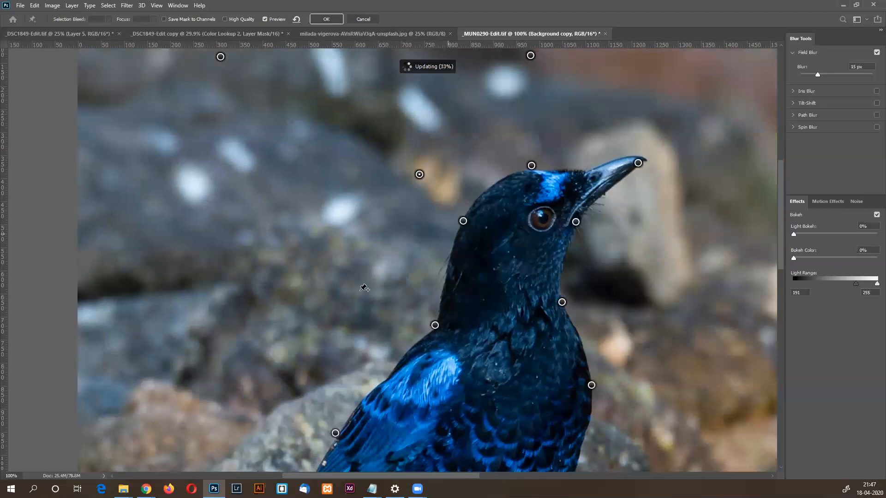
{"action": "left_click", "coordinate": [203, 342]}
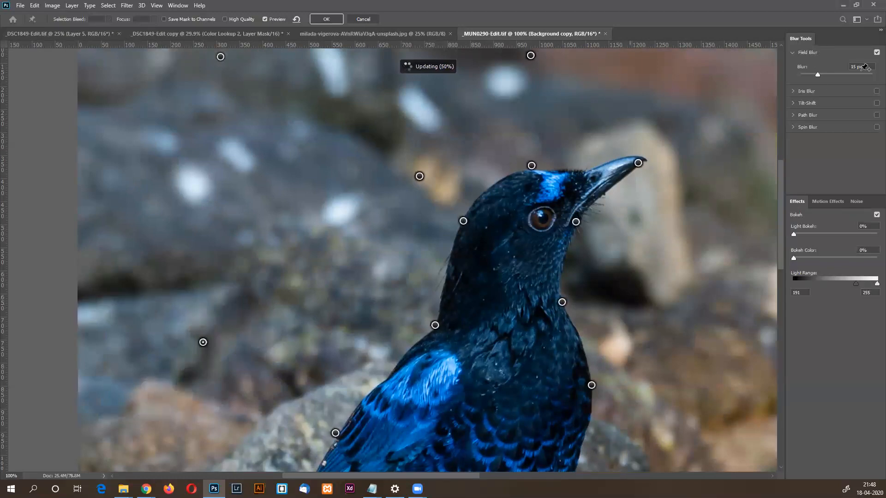
{"action": "left_click_drag", "start_coordinate": [817, 73], "coordinate": [810, 74]}
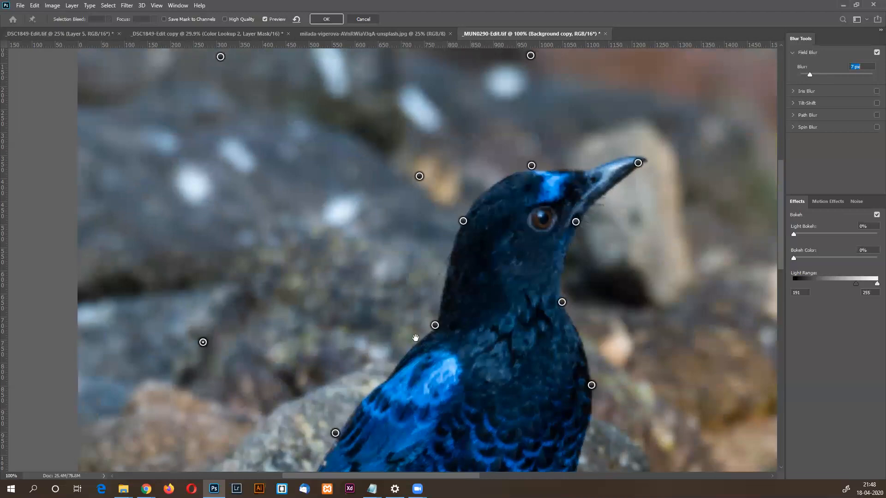
Add a 7 px Field Blur pin just behind the bird's neck and a 0 px pin on the rock above its tail.
{"action": "left_click_drag", "start_coordinate": [375, 252], "coordinate": [339, 153]}
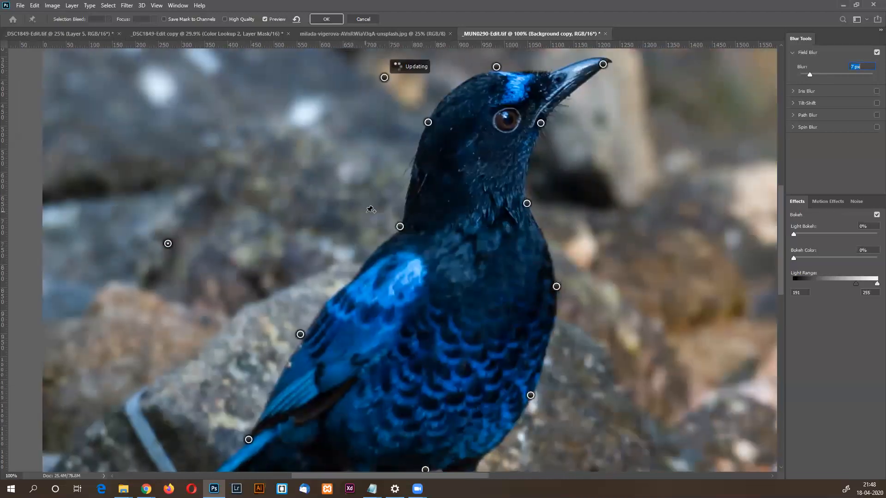
{"action": "left_click", "coordinate": [367, 197]}
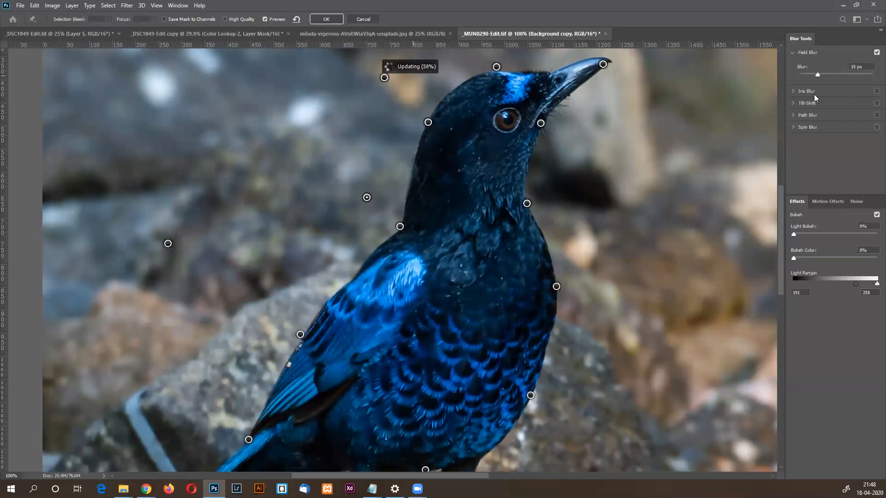
{"action": "left_click", "coordinate": [808, 75]}
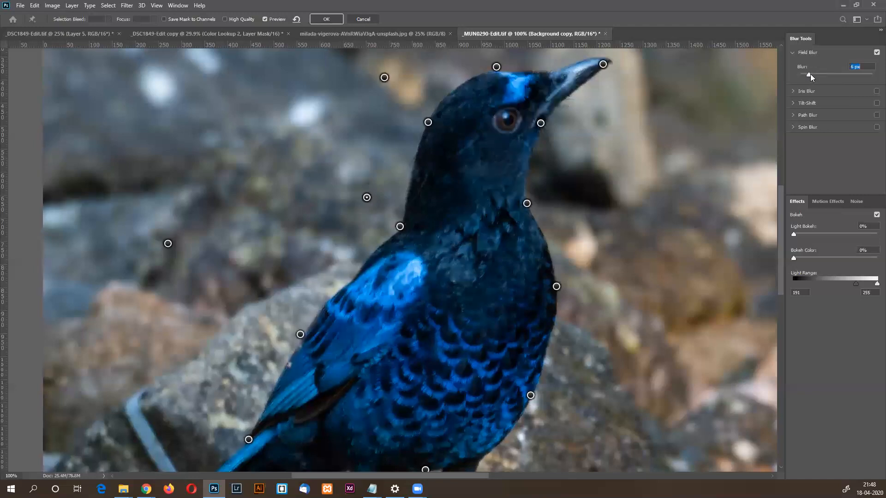
{"action": "left_click", "coordinate": [810, 75]}
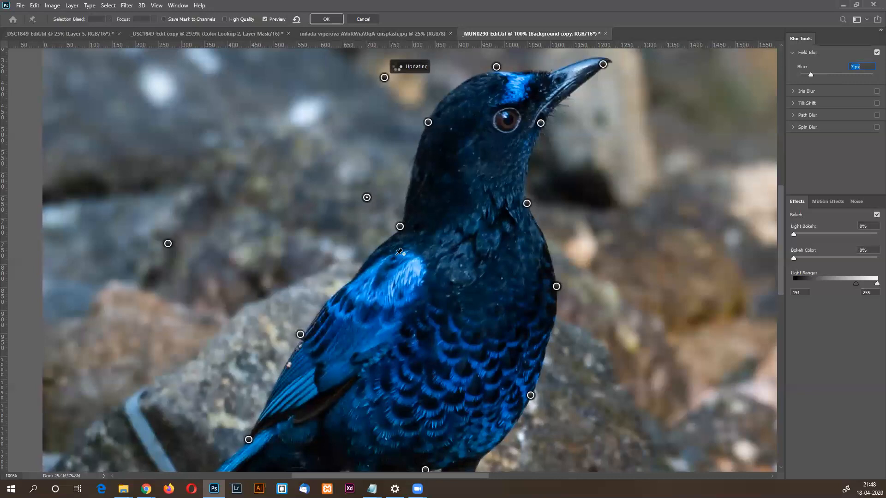
{"action": "left_click", "coordinate": [216, 407]}
{"action": "left_click_drag", "start_coordinate": [817, 75], "coordinate": [800, 75]}
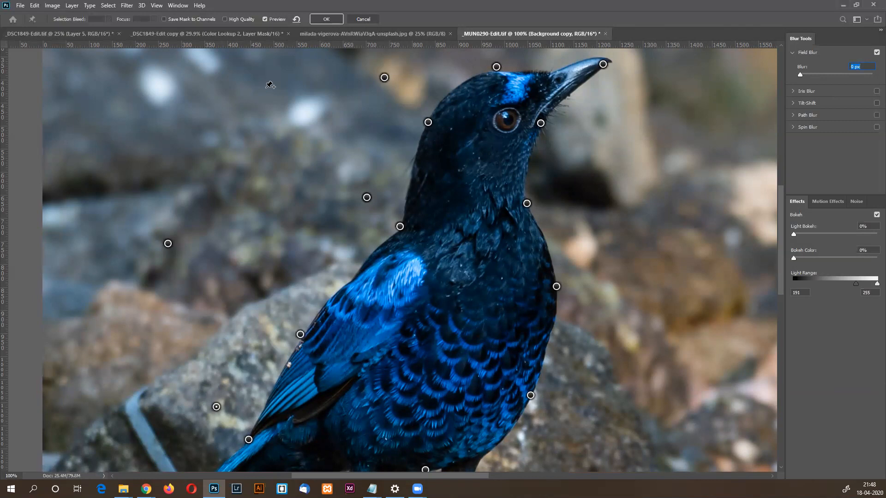
Add a 4 px Field Blur pin on the rocks in front of the bird's legs and apply the filter changes.
{"action": "key", "text": "ctrl+0"}
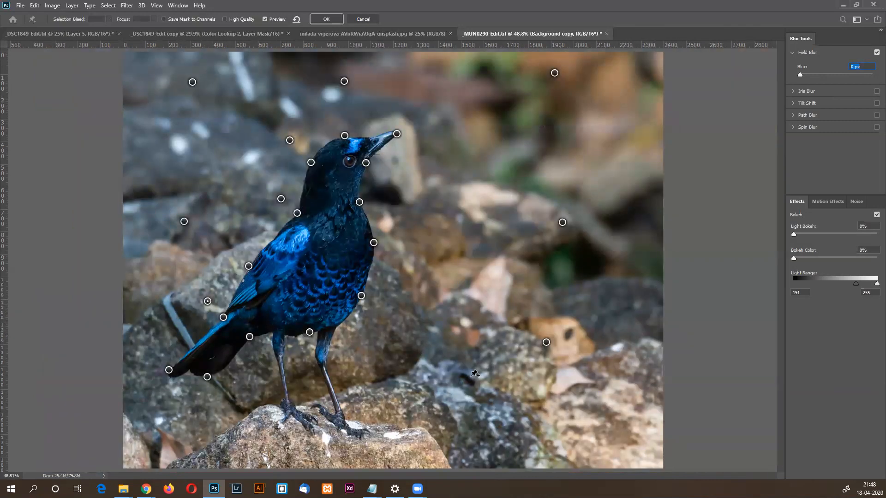
{"action": "left_click", "coordinate": [432, 367]}
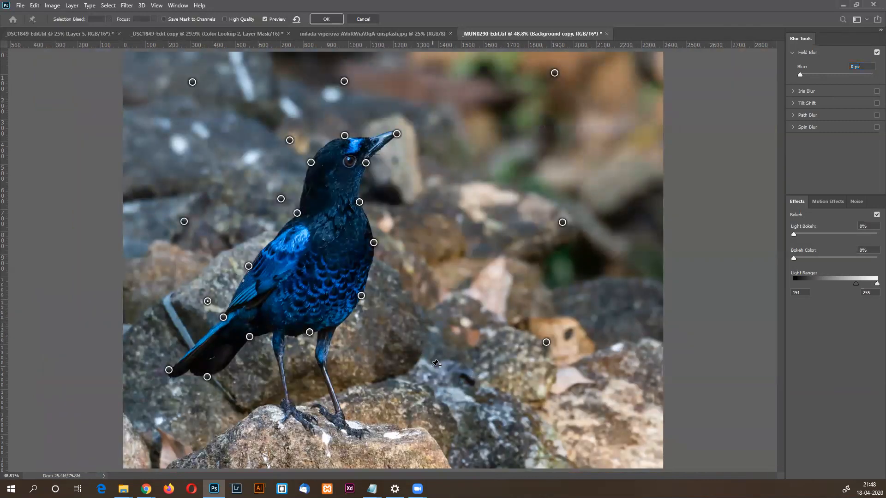
{"action": "left_click", "coordinate": [806, 75]}
{"action": "left_click", "coordinate": [326, 21]}
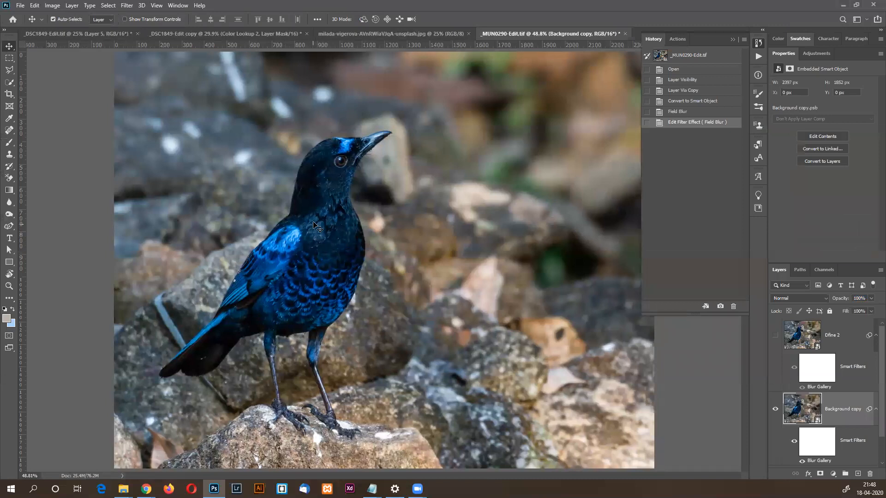
Compare the photo with and without the background blur by toggling the Background copy layer's visibility.
{"action": "scroll", "coordinate": [813, 383], "scroll_direction": "down", "scroll_amount": 2}
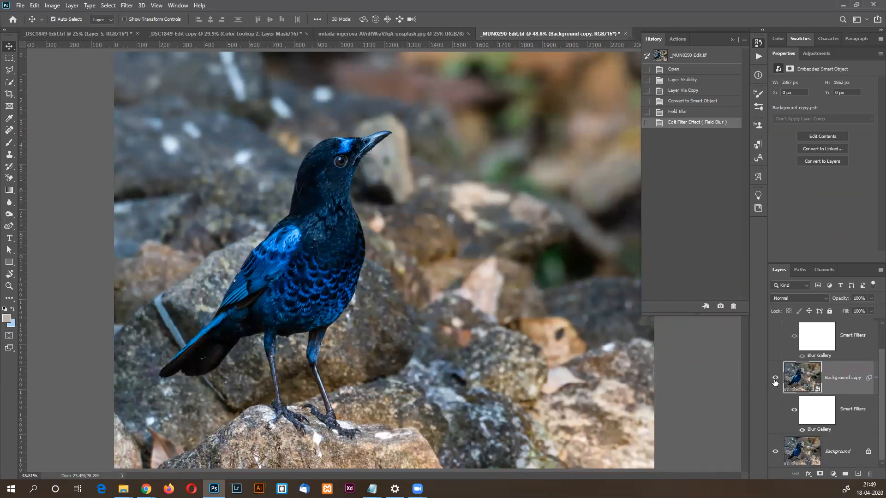
{"action": "left_click", "coordinate": [734, 39]}
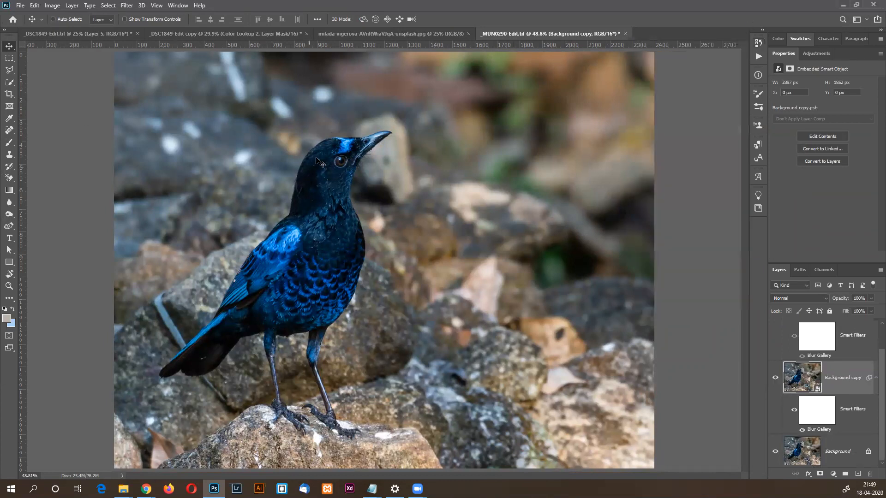
{"action": "left_click", "coordinate": [339, 147]}
{"action": "left_click", "coordinate": [339, 147]}
{"action": "left_click_drag", "start_coordinate": [344, 143], "coordinate": [349, 194]}
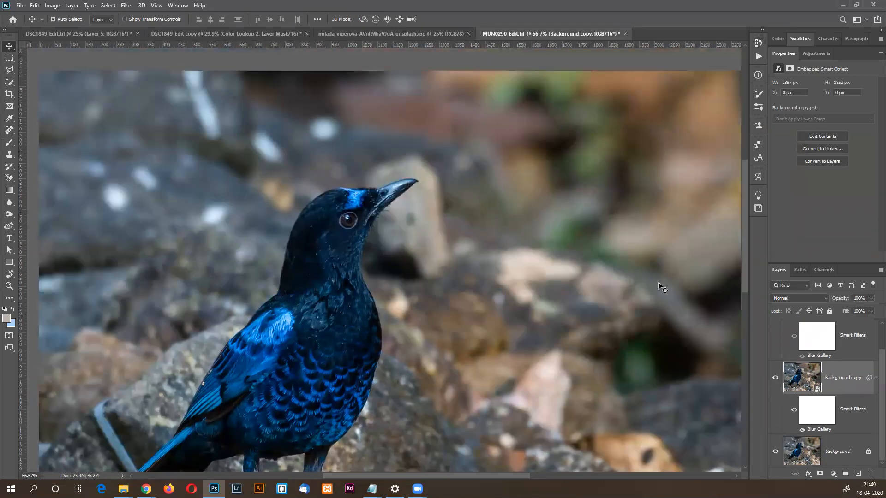
{"action": "left_click", "coordinate": [776, 379]}
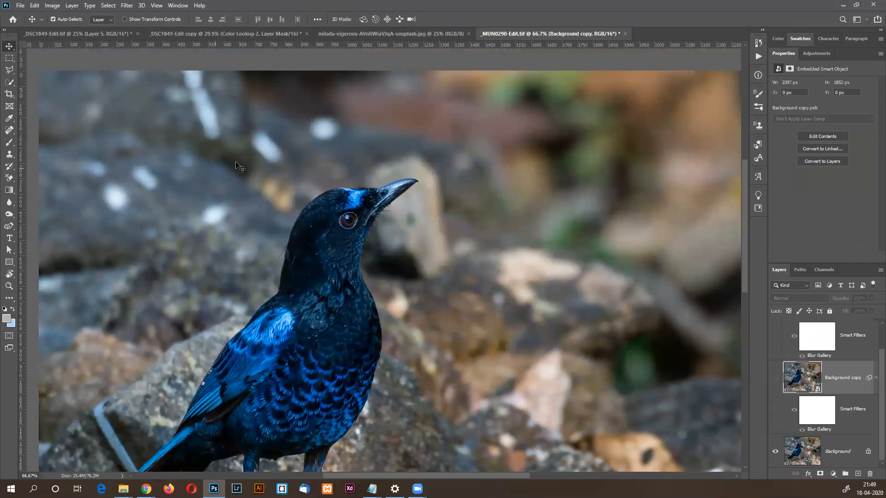
{"action": "left_click", "coordinate": [775, 380]}
{"action": "left_click", "coordinate": [776, 381]}
{"action": "left_click", "coordinate": [776, 381]}
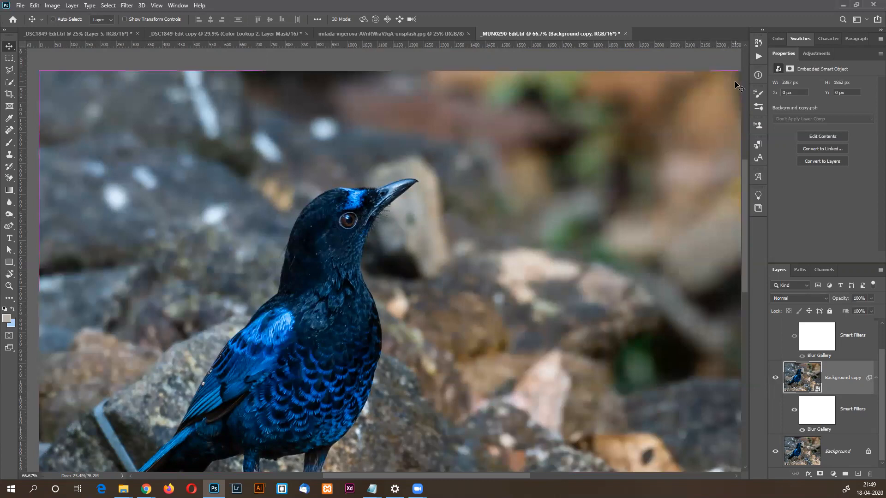
Reopen Background copy's Blur Gallery smart filter and add a 5 px pin above the back of the head and a 15 px pin in front of the breast.
{"action": "key", "text": "ctrl+minus"}
{"action": "key", "text": "ctrl+minus"}
{"action": "key", "text": "ctrl+minus"}
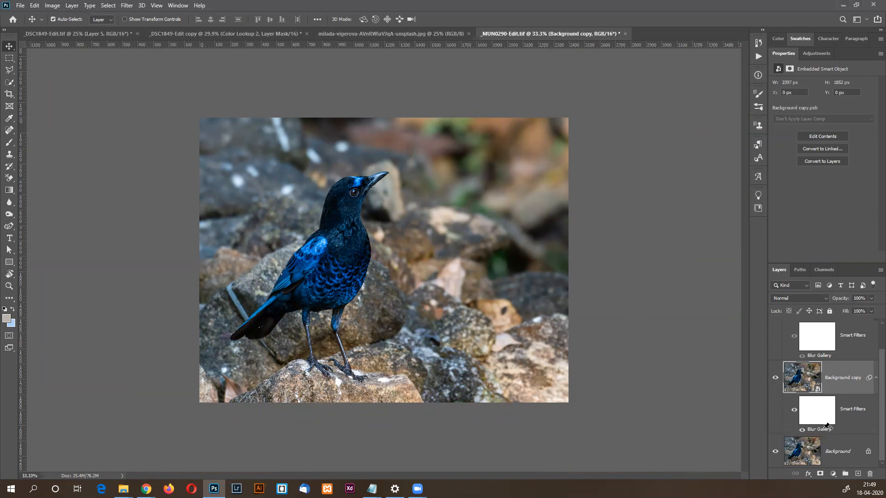
{"action": "double_click", "coordinate": [819, 429]}
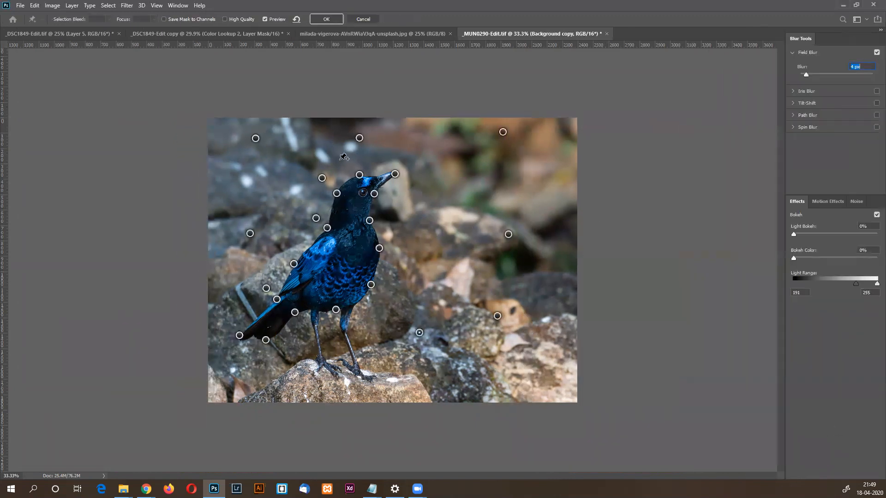
{"action": "left_click", "coordinate": [345, 159]}
{"action": "left_click_drag", "start_coordinate": [808, 75], "coordinate": [808, 75]}
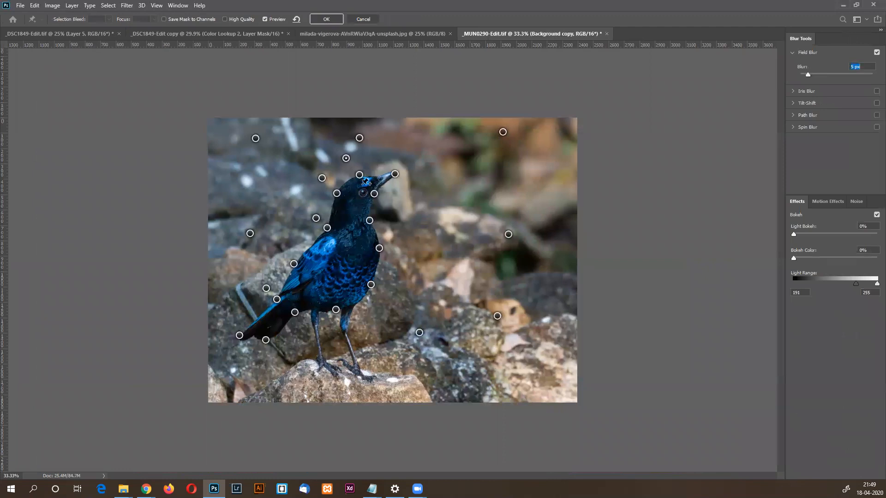
{"action": "left_click", "coordinate": [400, 222]}
Test stronger bokeh effects, settle on 0% Light Bokeh and 6% Bokeh Color, and apply the filter changes.
{"action": "left_click", "coordinate": [803, 234]}
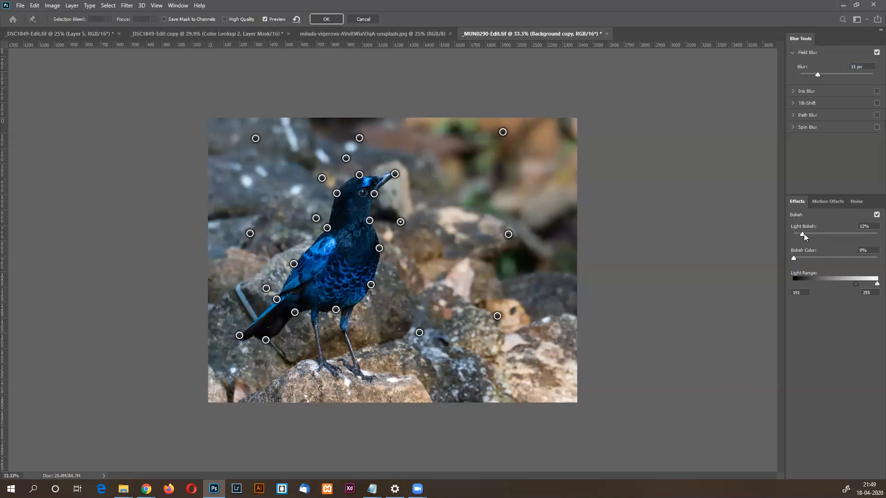
{"action": "left_click", "coordinate": [820, 259]}
{"action": "left_click", "coordinate": [839, 234]}
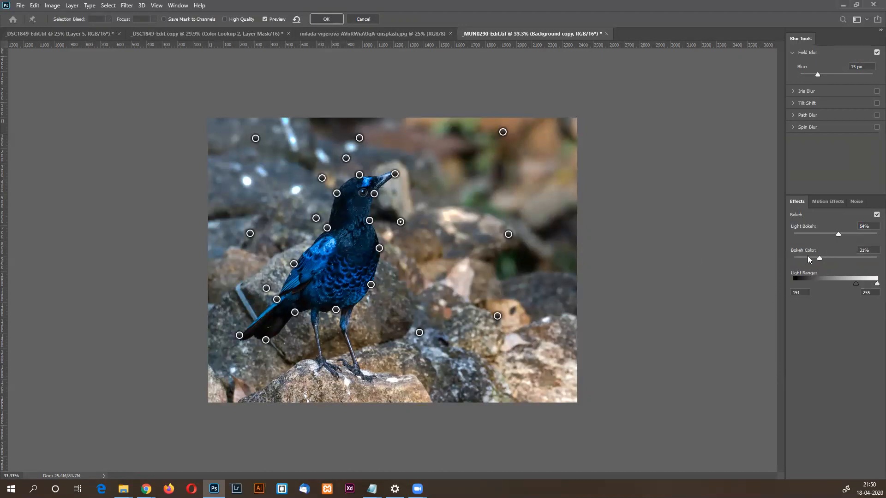
{"action": "left_click_drag", "start_coordinate": [806, 258], "coordinate": [799, 259]}
{"action": "left_click", "coordinate": [810, 234]}
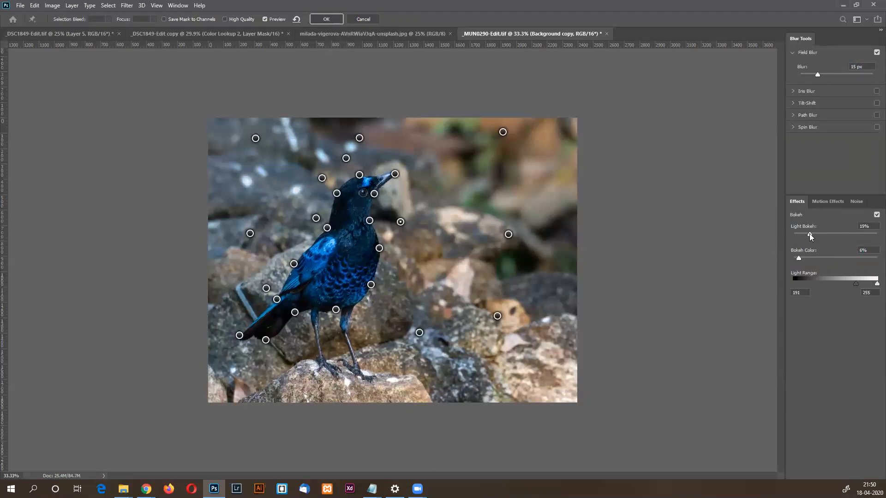
{"action": "left_click_drag", "start_coordinate": [807, 234], "coordinate": [804, 234]}
{"action": "left_click", "coordinate": [793, 234]}
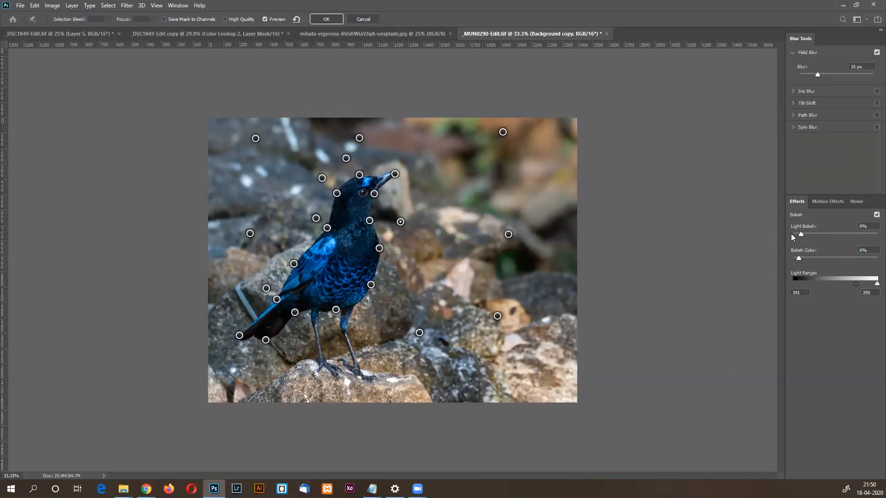
{"action": "left_click", "coordinate": [332, 19]}
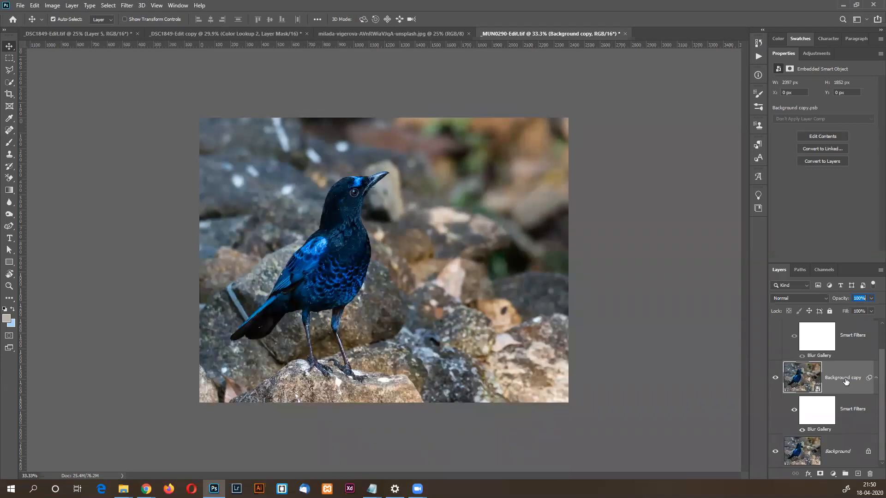
Switch to the _DSC1849-Edit copy document and examine its layer stack from the Color Lookup layers down to Background.
{"action": "scroll", "coordinate": [872, 340], "scroll_direction": "up", "scroll_amount": 1}
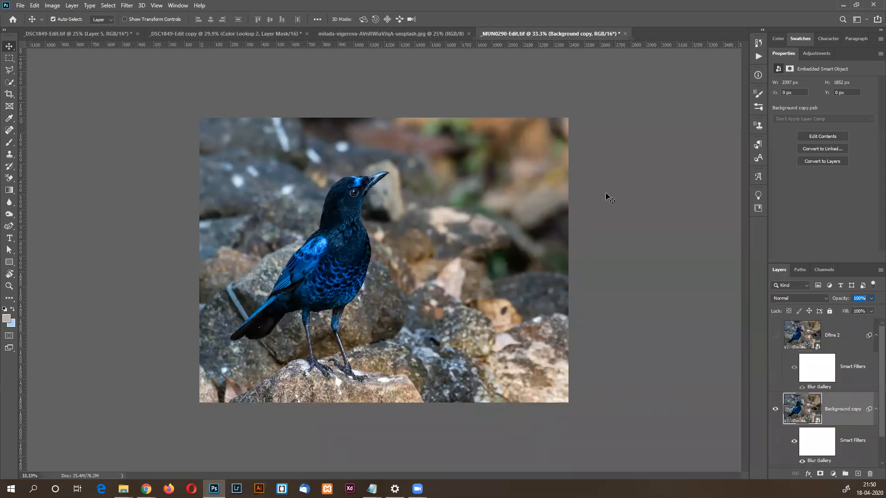
{"action": "left_click", "coordinate": [256, 33]}
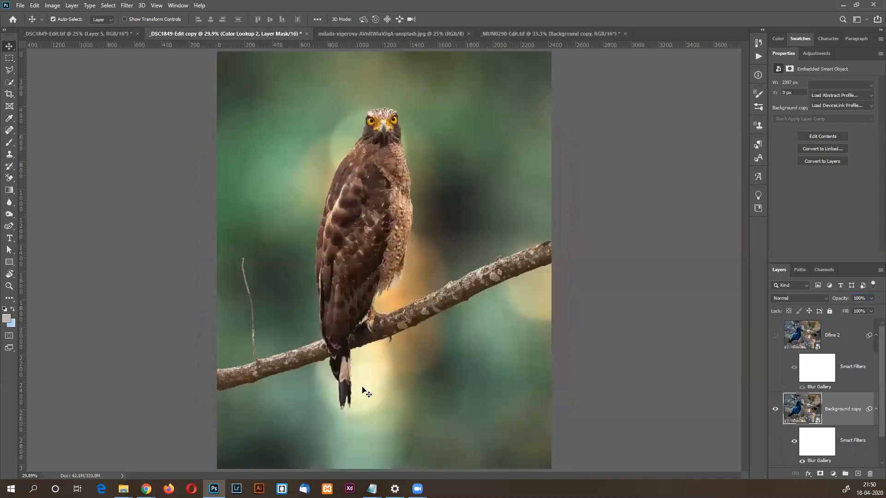
{"action": "left_click", "coordinate": [78, 34]}
{"action": "left_click", "coordinate": [216, 30]}
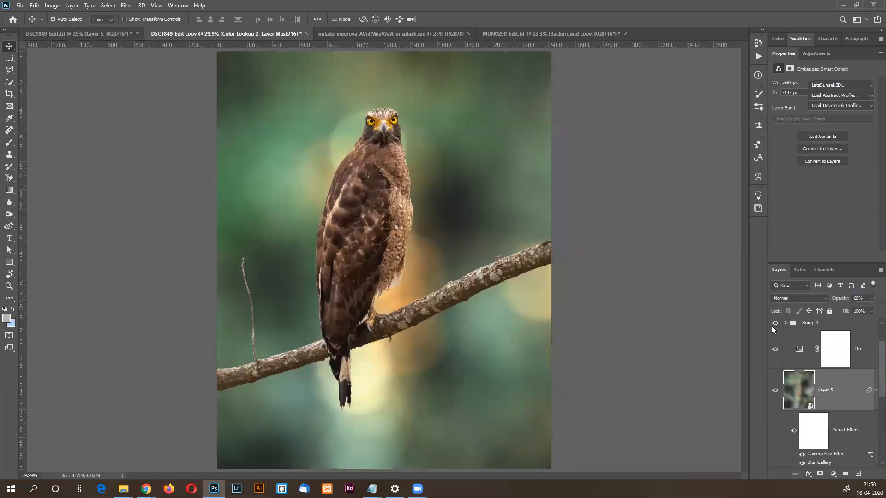
{"action": "scroll", "coordinate": [854, 416], "scroll_direction": "down", "scroll_amount": 5}
{"action": "scroll", "coordinate": [872, 334], "scroll_direction": "up", "scroll_amount": 5}
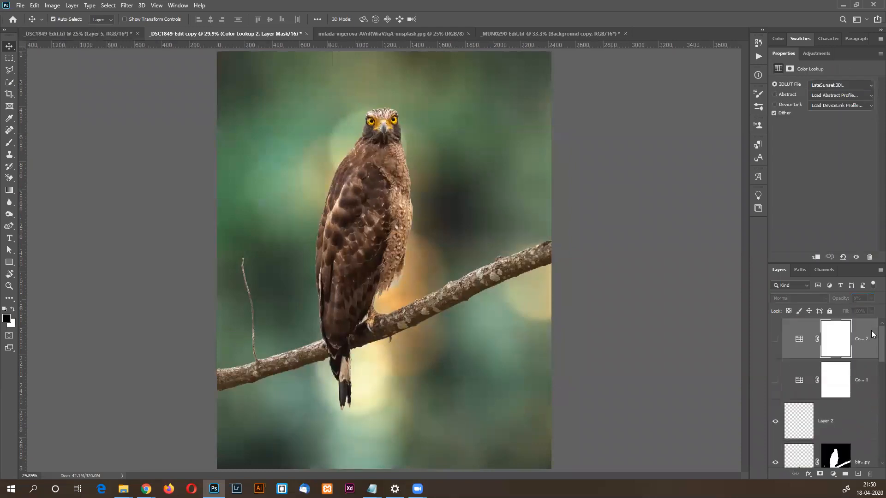
{"action": "scroll", "coordinate": [872, 340], "scroll_direction": "down", "scroll_amount": 6}
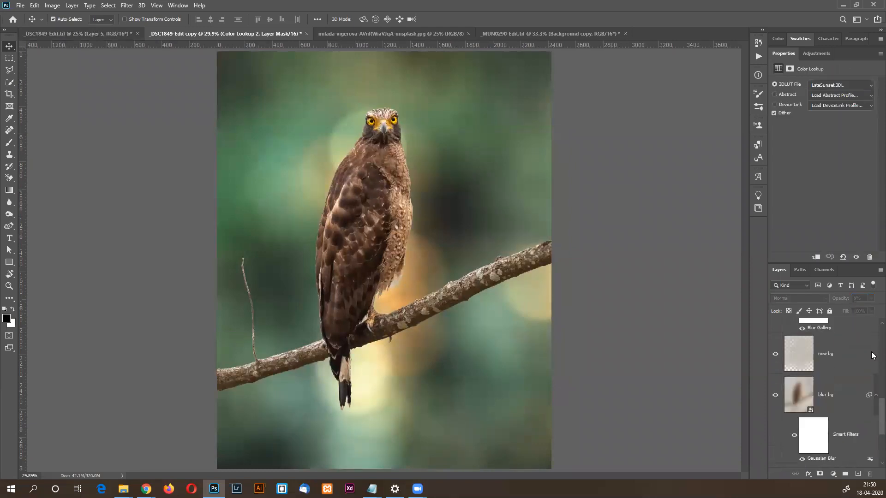
{"action": "scroll", "coordinate": [872, 429], "scroll_direction": "down", "scroll_amount": 2}
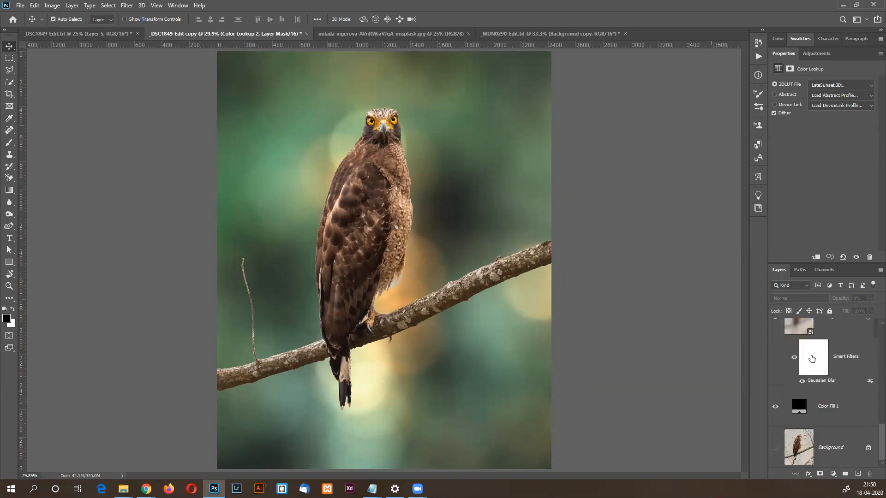
{"action": "scroll", "coordinate": [872, 329], "scroll_direction": "up", "scroll_amount": 8}
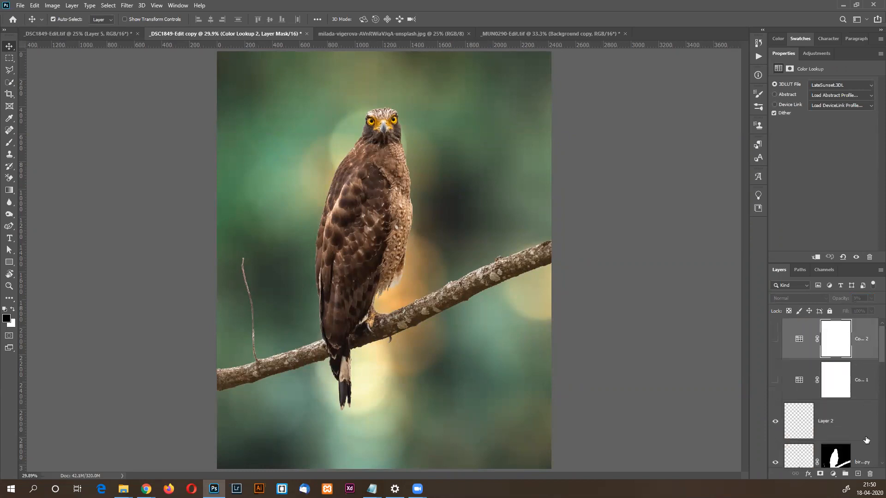
{"action": "double_click", "coordinate": [788, 55]}
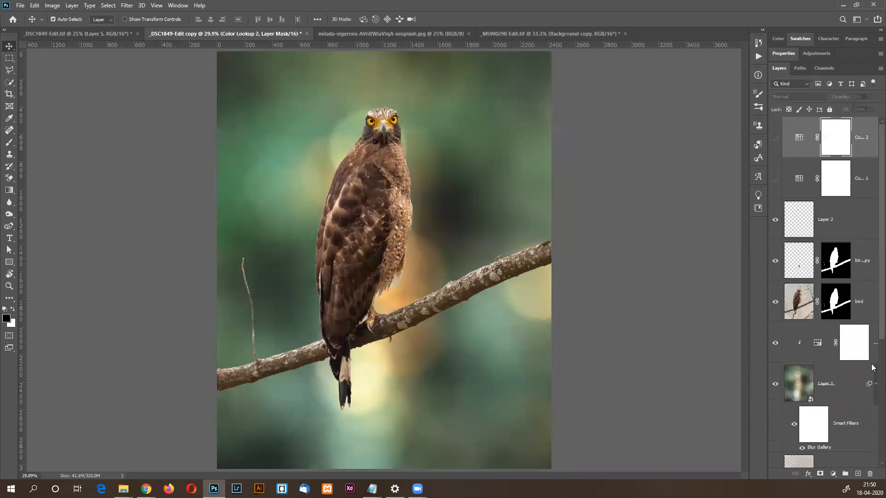
Group all layers from Color Lookup 2 down to Color Fill 1 and hide the group.
{"action": "scroll", "coordinate": [873, 368], "scroll_direction": "down", "scroll_amount": 6}
{"action": "left_click", "coordinate": [836, 404], "text": "shift"}
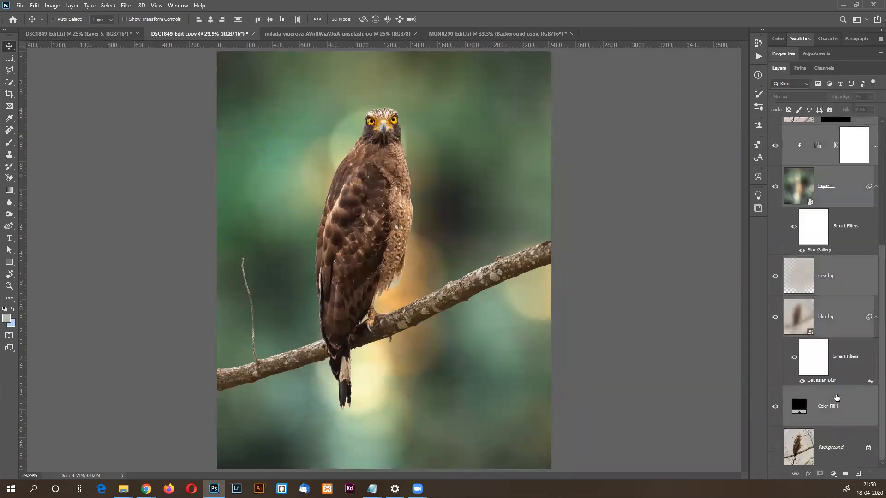
{"action": "key", "text": "ctrl+g"}
{"action": "left_click", "coordinate": [776, 123]}
Show the original Background layer and duplicate it.
{"action": "left_click", "coordinate": [775, 149]}
{"action": "left_click", "coordinate": [834, 158]}
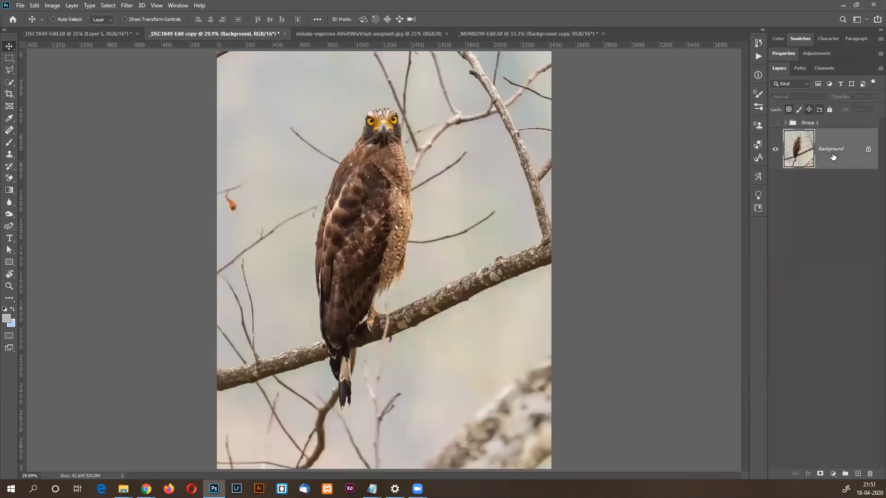
{"action": "key", "text": "ctrl+j"}
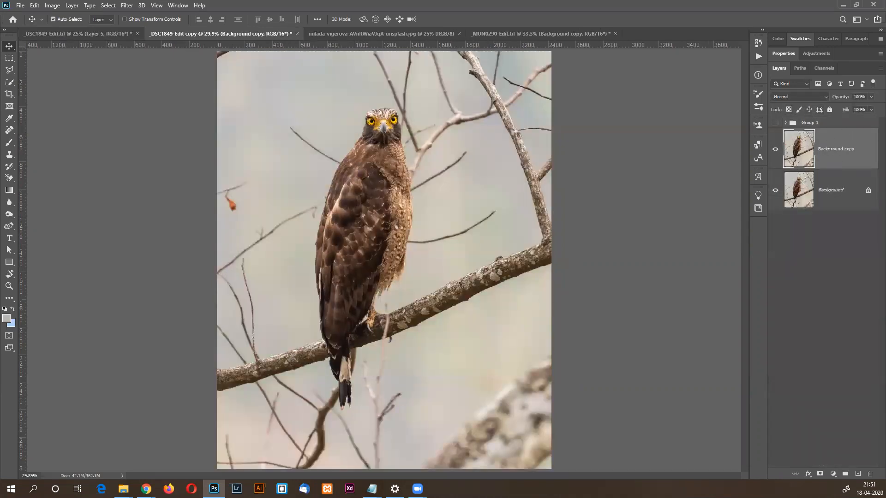
Examine the distracting branches, the orange leaf and the blurred rock surrounding the eagle.
{"action": "left_click", "coordinate": [424, 129], "text": "ctrl"}
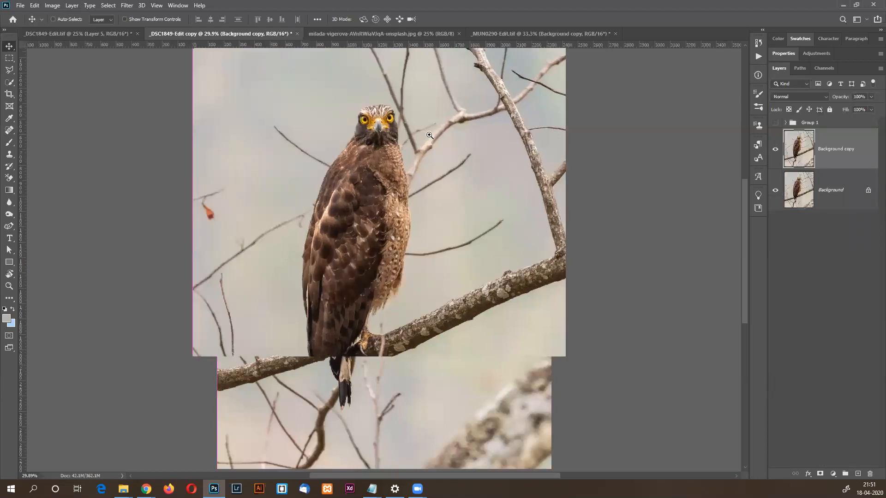
{"action": "left_click", "coordinate": [450, 127], "text": "ctrl"}
{"action": "left_click_drag", "start_coordinate": [457, 121], "coordinate": [469, 169]}
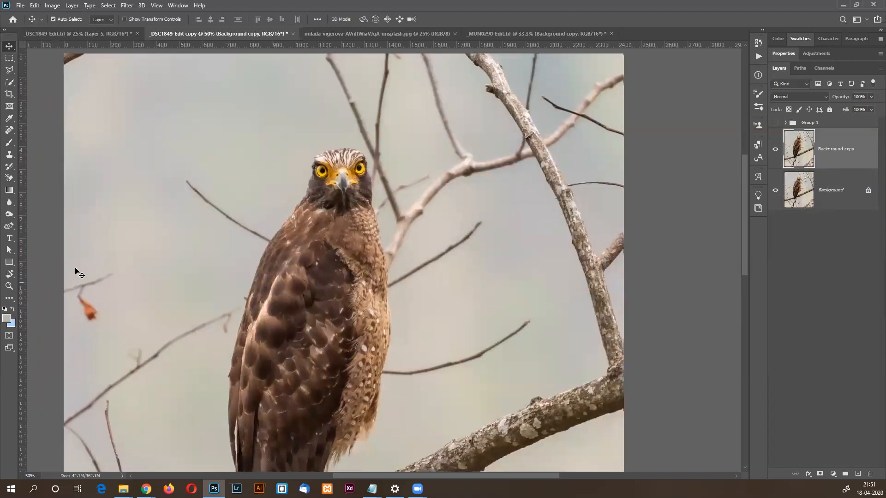
{"action": "left_click_drag", "start_coordinate": [103, 356], "coordinate": [166, 163]}
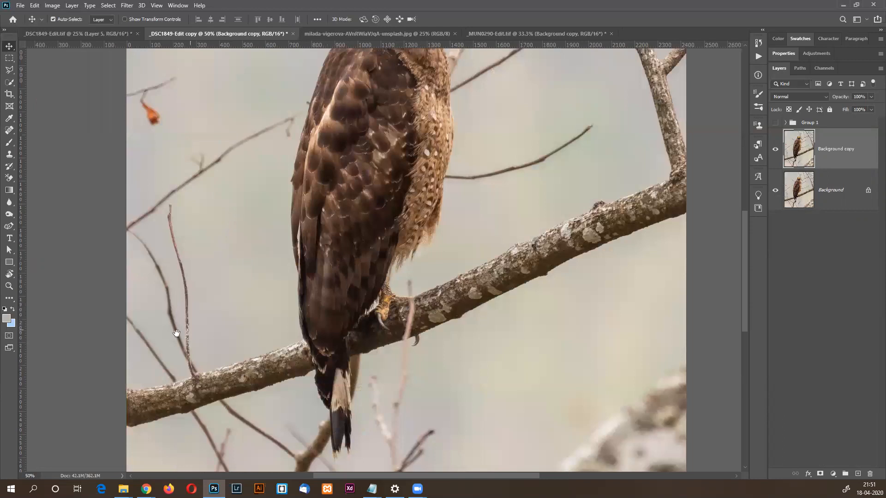
{"action": "left_click_drag", "start_coordinate": [646, 396], "coordinate": [534, 249]}
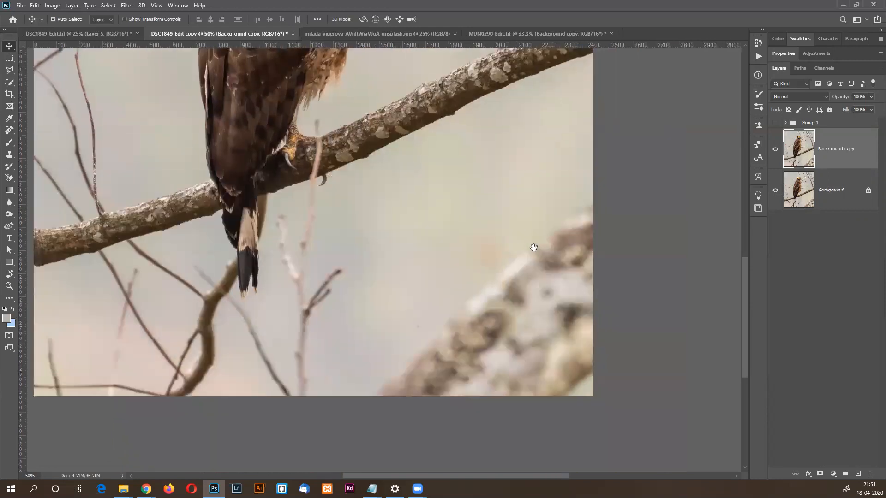
Outline the small twig with the orange leaf at the photo's left edge using the Polygonal Lasso.
{"action": "left_click", "coordinate": [9, 72]}
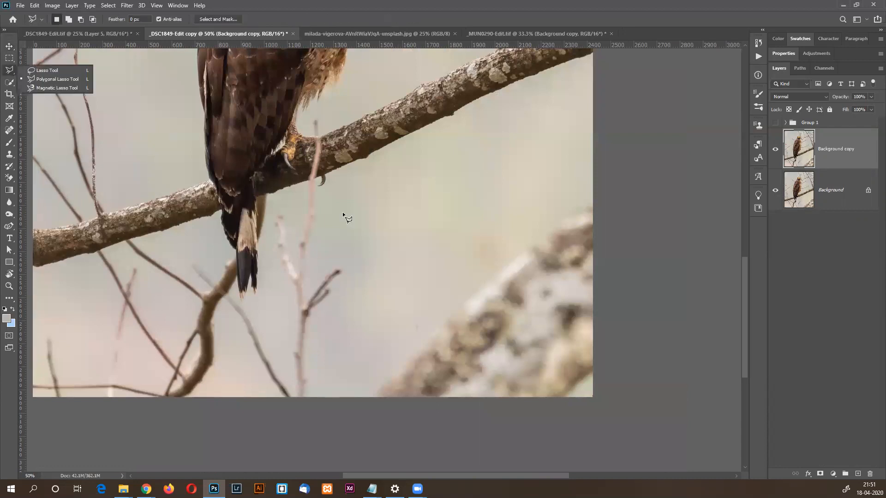
{"action": "mouse_move", "coordinate": [351, 184]}
{"action": "left_mouse_down"}
{"action": "mouse_move", "coordinate": [396, 381]}
{"action": "mouse_move", "coordinate": [404, 316]}
{"action": "mouse_move", "coordinate": [447, 331]}
{"action": "mouse_move", "coordinate": [449, 368]}
{"action": "left_mouse_up"}
{"action": "mouse_move", "coordinate": [76, 376]}
{"action": "left_mouse_down"}
{"action": "mouse_move", "coordinate": [204, 295]}
{"action": "mouse_move", "coordinate": [200, 307]}
{"action": "mouse_move", "coordinate": [227, 317]}
{"action": "mouse_move", "coordinate": [206, 308]}
{"action": "left_mouse_up"}
{"action": "left_click", "coordinate": [197, 310]}
{"action": "left_click", "coordinate": [265, 290]}
{"action": "left_click", "coordinate": [253, 313]}
{"action": "left_click", "coordinate": [234, 318]}
{"action": "left_click", "coordinate": [249, 340]}
{"action": "left_click", "coordinate": [243, 351]}
{"action": "left_click", "coordinate": [220, 350]}
{"action": "left_click", "coordinate": [213, 325]}
{"action": "left_click", "coordinate": [198, 310]}
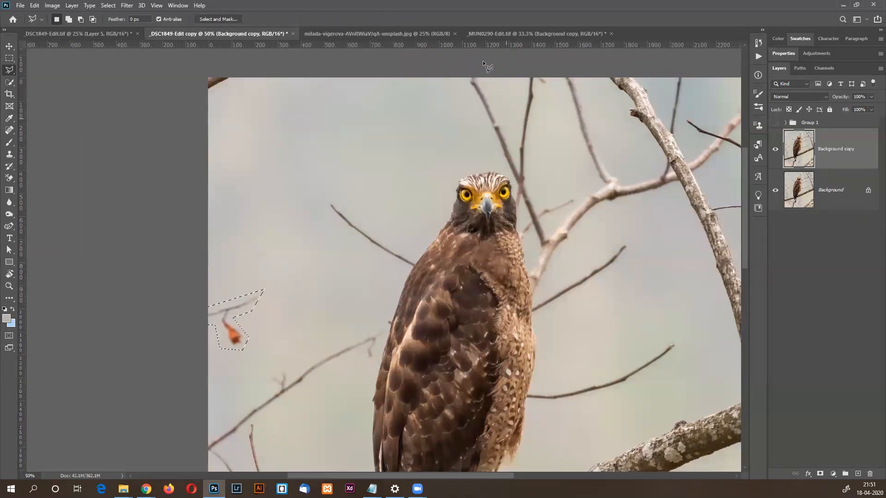
Try Content-Aware Fill on the selected leaf twig with output to a new layer, and undo the fill.
{"action": "left_click", "coordinate": [37, 5]}
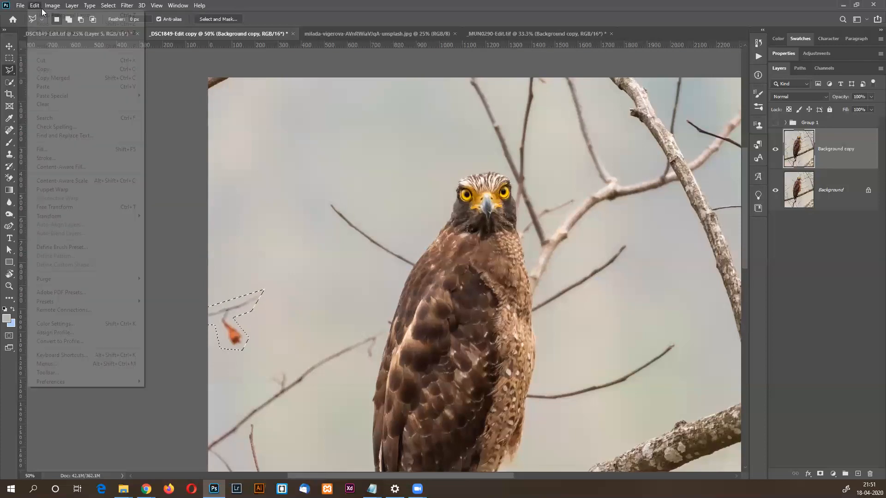
{"action": "left_click", "coordinate": [64, 167]}
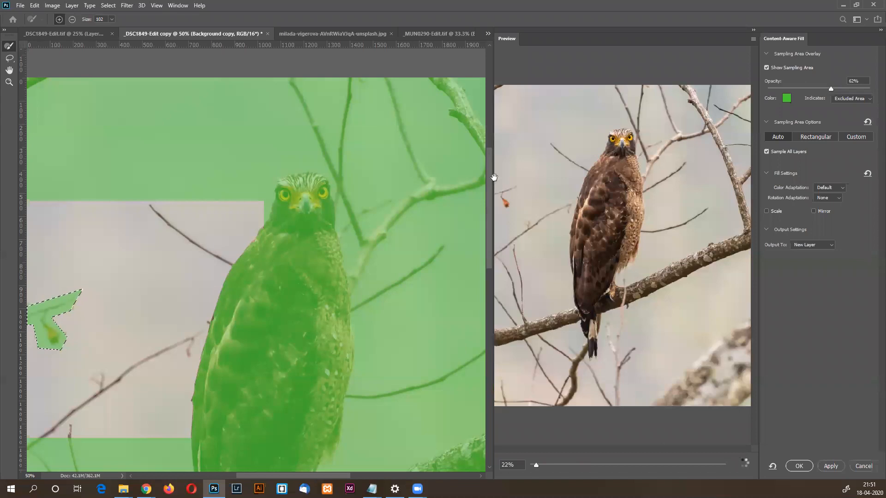
{"action": "scroll", "coordinate": [493, 180], "scroll_direction": "up", "scroll_amount": 3}
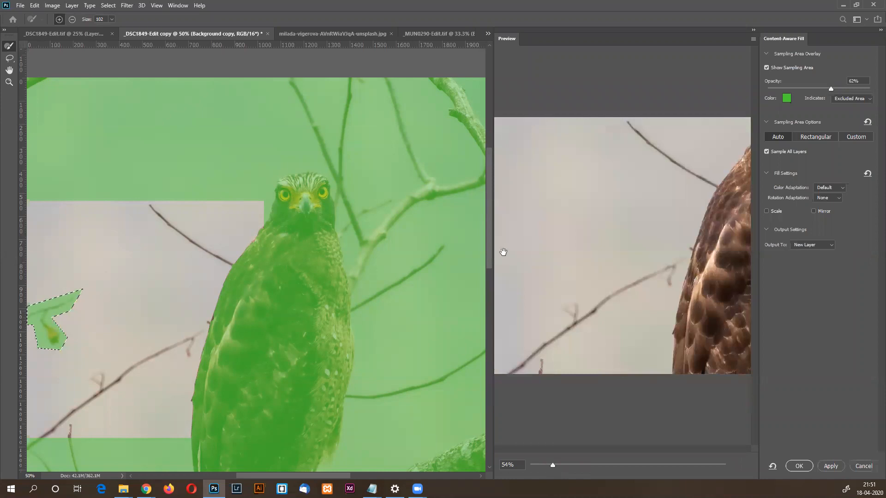
{"action": "left_click", "coordinate": [799, 466]}
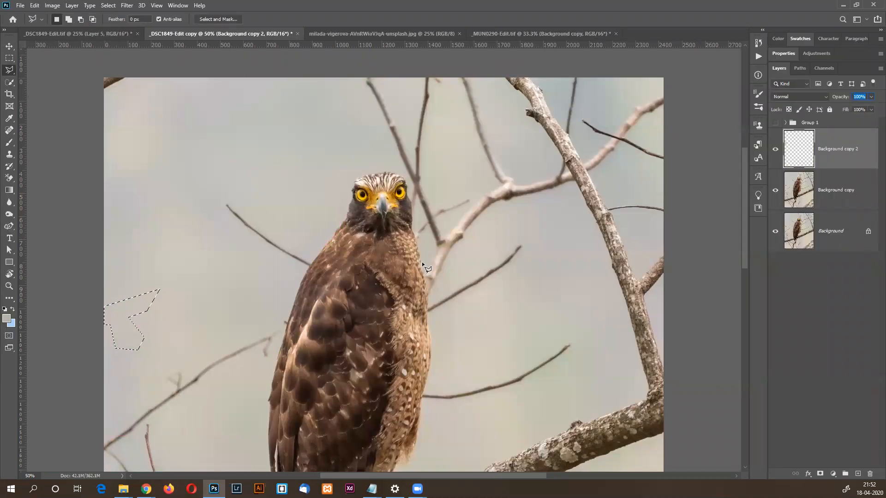
{"action": "key", "text": "ctrl+z"}
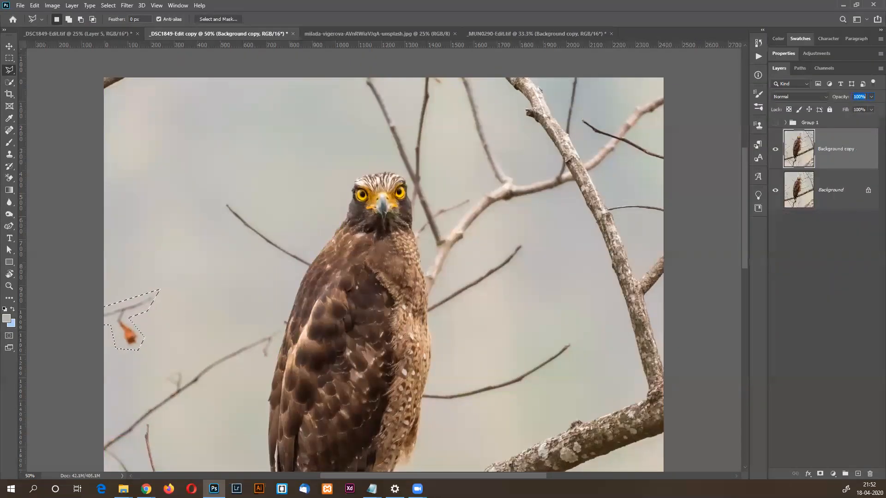
Clear the selection and outline the orange-leaf twig again on the Background copy layer with the Polygonal Lasso.
{"action": "key", "text": "ctrl+d"}
{"action": "left_click", "coordinate": [842, 236]}
{"action": "left_click", "coordinate": [846, 147]}
{"action": "left_click", "coordinate": [158, 293]}
{"action": "left_click", "coordinate": [158, 303]}
{"action": "left_click", "coordinate": [130, 314]}
{"action": "left_click", "coordinate": [144, 346]}
{"action": "left_click", "coordinate": [126, 351]}
{"action": "left_click", "coordinate": [99, 314]}
Remove the selected leaf twig with Content-Aware Fill, using Auto sampling and New Layer output, and deselect.
{"action": "left_click", "coordinate": [35, 6]}
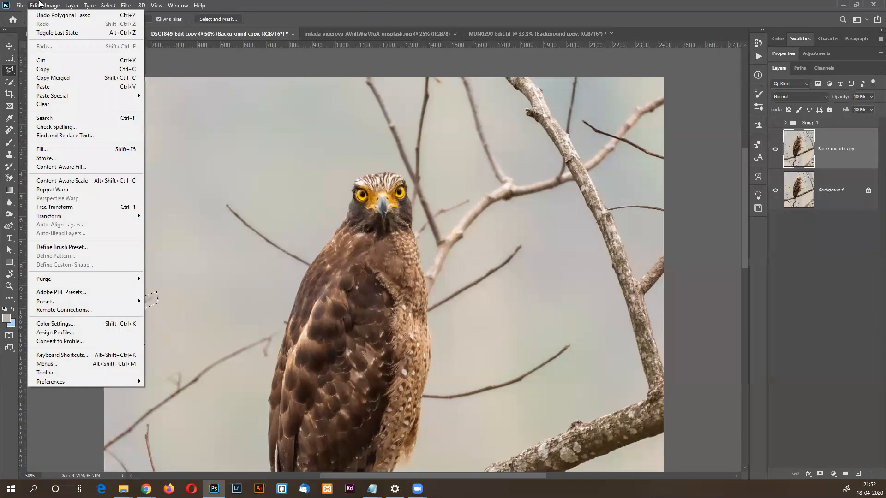
{"action": "left_click", "coordinate": [71, 166]}
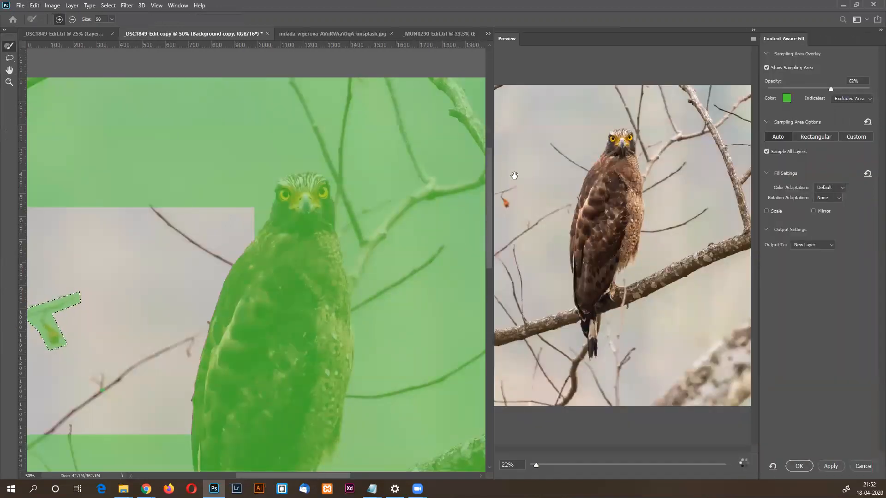
{"action": "left_click", "coordinate": [745, 464]}
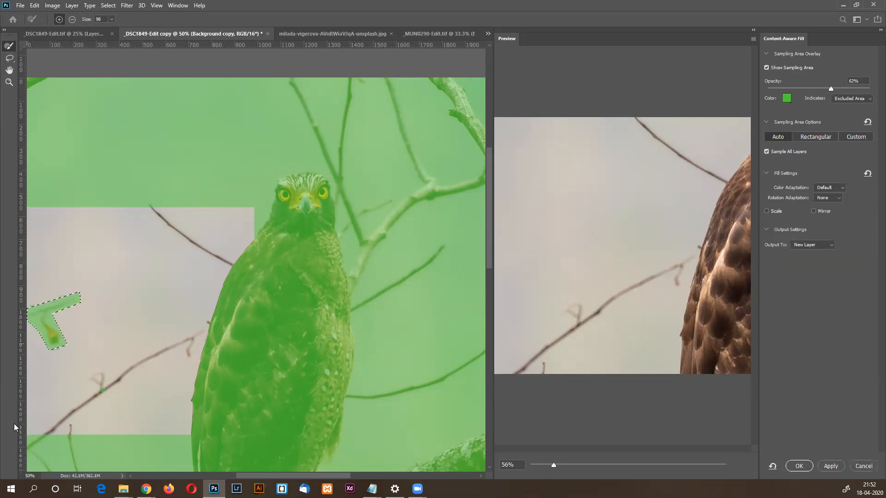
{"action": "mouse_move", "coordinate": [52, 422]}
{"action": "left_mouse_down"}
{"action": "mouse_move", "coordinate": [174, 336]}
{"action": "mouse_move", "coordinate": [196, 335]}
{"action": "left_mouse_up"}
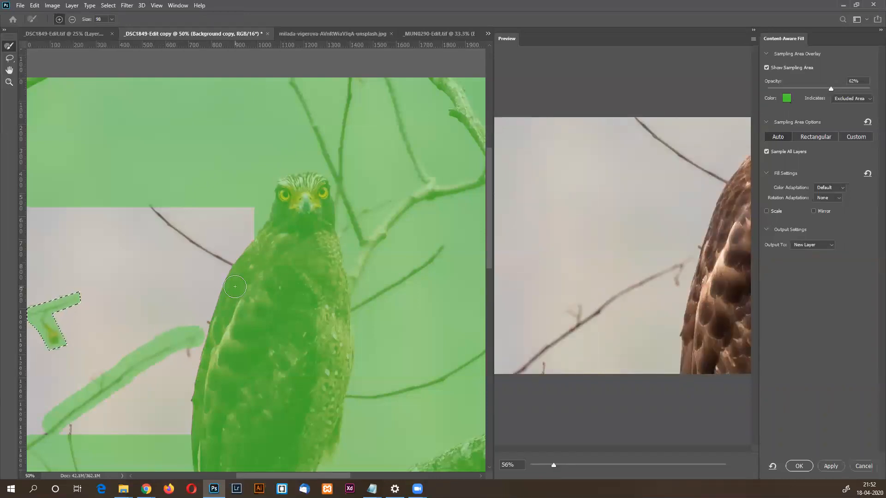
{"action": "key", "text": "ctrl+z"}
{"action": "left_click", "coordinate": [800, 467]}
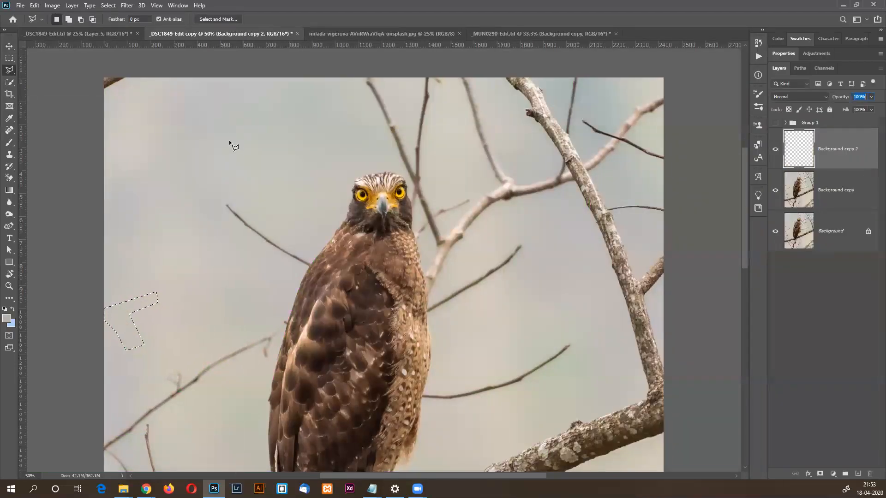
{"action": "key", "text": "ctrl+d"}
Outline the thin twig reaching the eagle's shoulder on the photo's left side with the Polygonal Lasso, following the feather edge.
{"action": "left_click", "coordinate": [225, 223]}
{"action": "left_click", "coordinate": [310, 263], "text": "ctrl"}
{"action": "left_click", "coordinate": [309, 264], "text": "ctrl"}
{"action": "left_click", "coordinate": [309, 263], "text": "ctrl"}
{"action": "left_click_drag", "start_coordinate": [180, 133], "coordinate": [400, 350]}
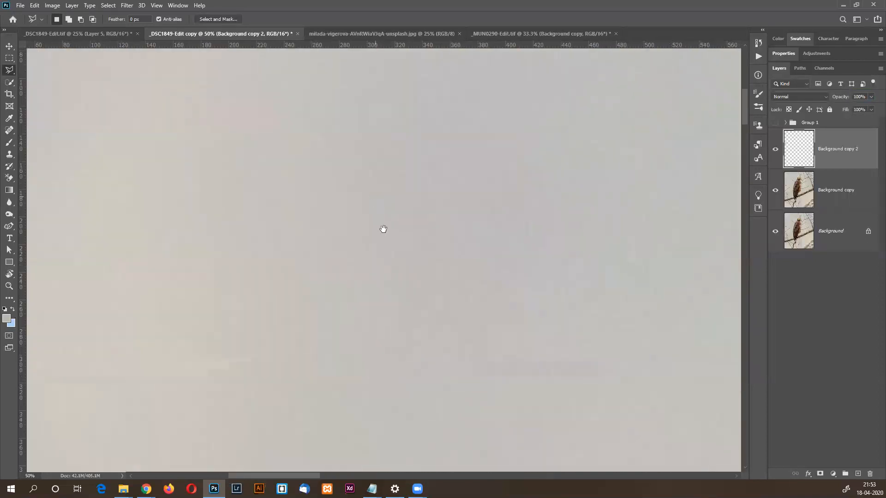
{"action": "left_click_drag", "start_coordinate": [393, 129], "coordinate": [425, 133]}
{"action": "left_click_drag", "start_coordinate": [494, 358], "coordinate": [280, 214]}
{"action": "left_click_drag", "start_coordinate": [641, 334], "coordinate": [275, 137]}
{"action": "left_click_drag", "start_coordinate": [470, 273], "coordinate": [261, 90]}
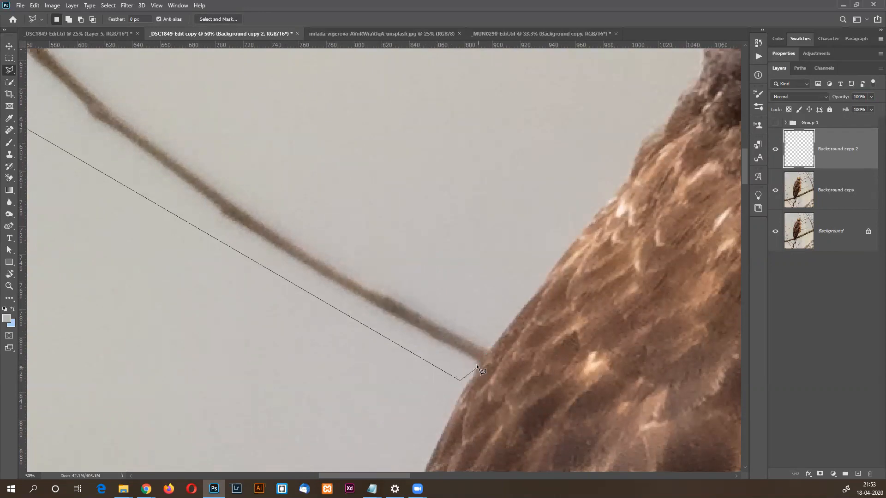
{"action": "left_click", "coordinate": [491, 347]}
{"action": "left_click", "coordinate": [341, 220]}
{"action": "left_click_drag", "start_coordinate": [427, 309], "coordinate": [487, 369]}
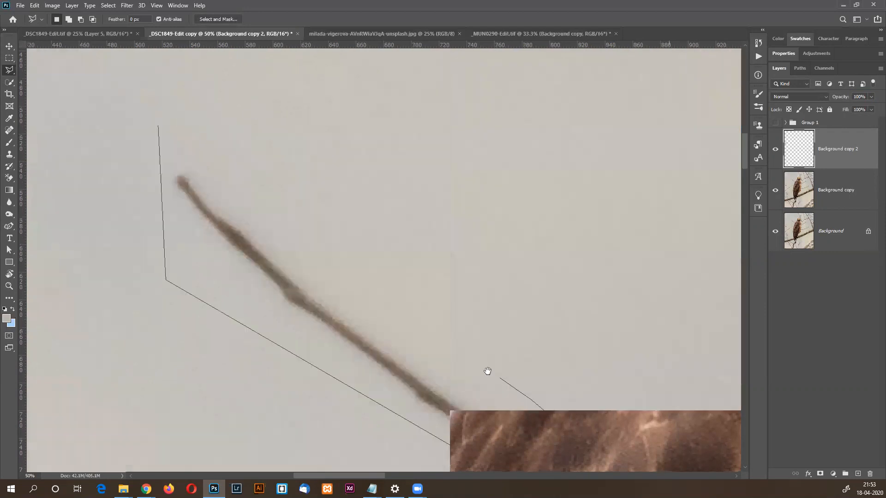
{"action": "left_click", "coordinate": [168, 134]}
{"action": "key", "text": "ctrl+1"}
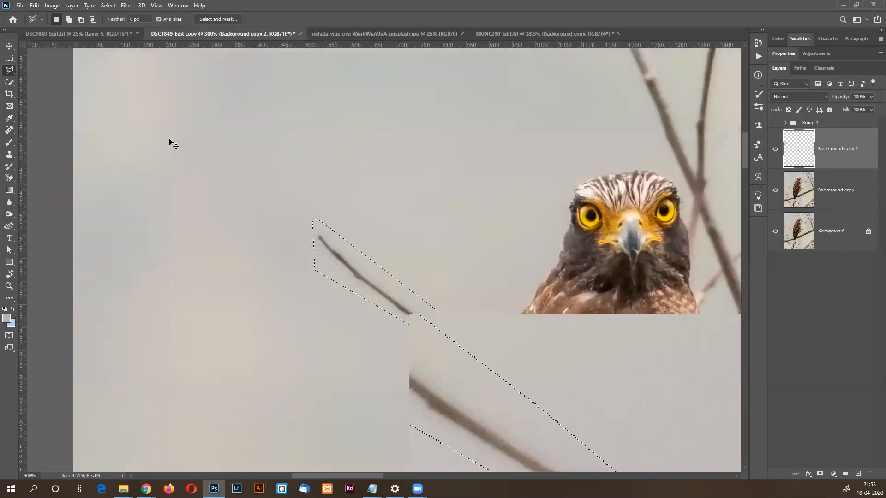
Remove the selected shoulder twig with Content-Aware Fill, outputting to a new layer, and clear the selection.
{"action": "left_click", "coordinate": [35, 5]}
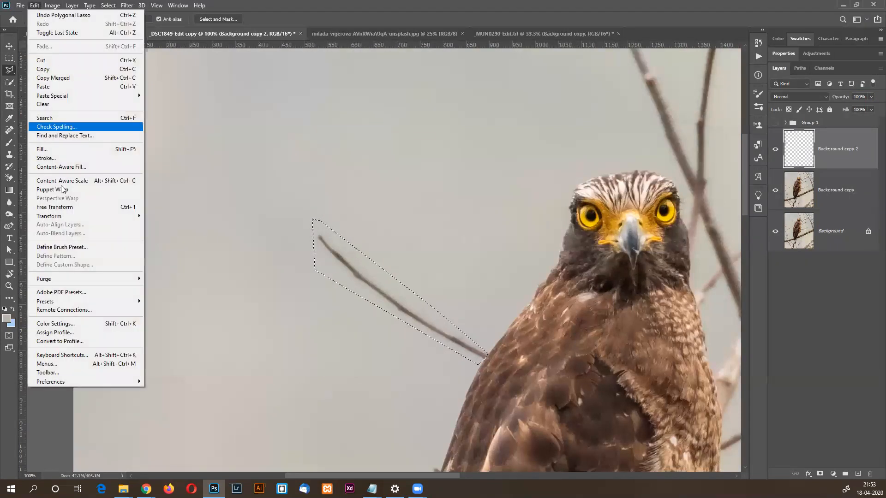
{"action": "left_click", "coordinate": [64, 166]}
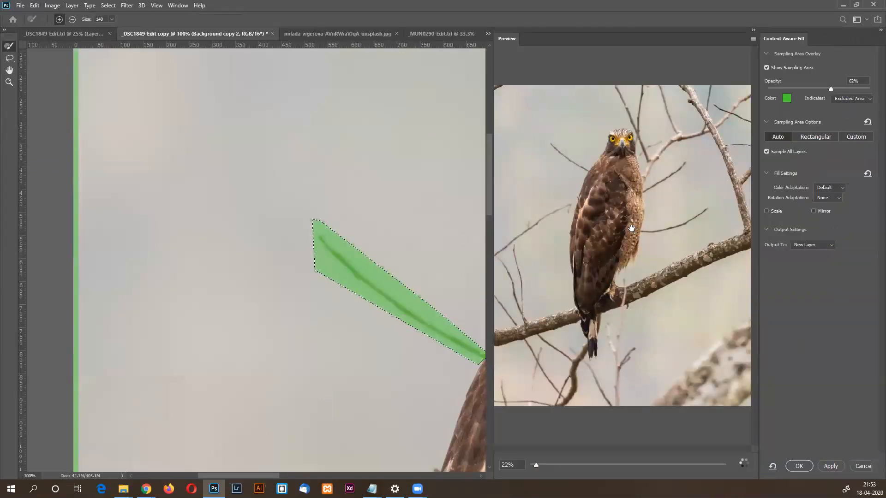
{"action": "scroll", "coordinate": [629, 225], "scroll_direction": "up", "scroll_amount": 3}
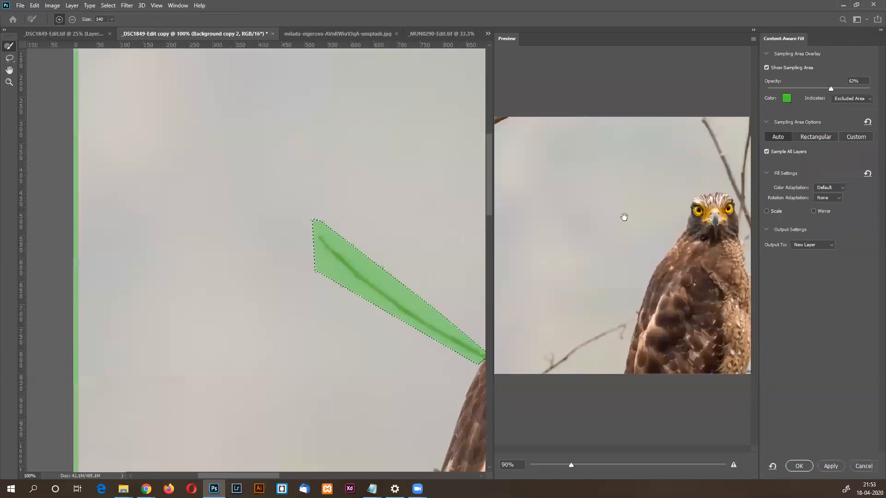
{"action": "scroll", "coordinate": [649, 277], "scroll_direction": "down", "scroll_amount": 3}
{"action": "left_click_drag", "start_coordinate": [457, 380], "coordinate": [321, 266]}
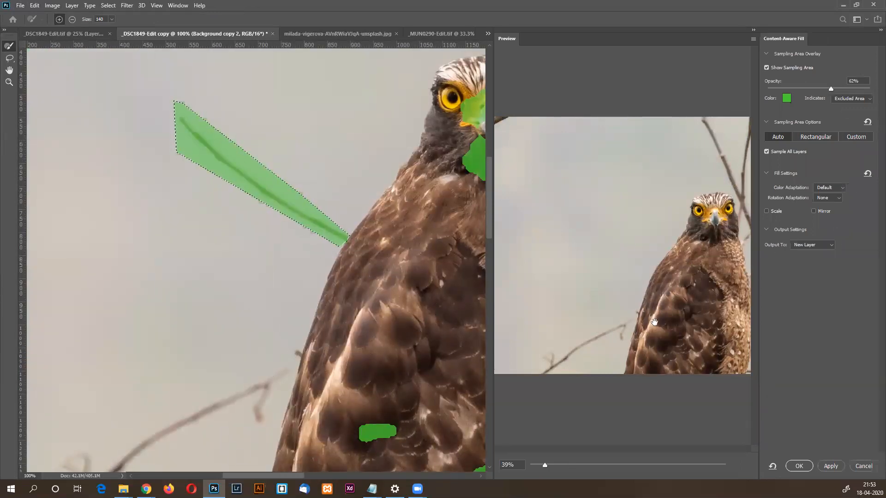
{"action": "left_click", "coordinate": [802, 466]}
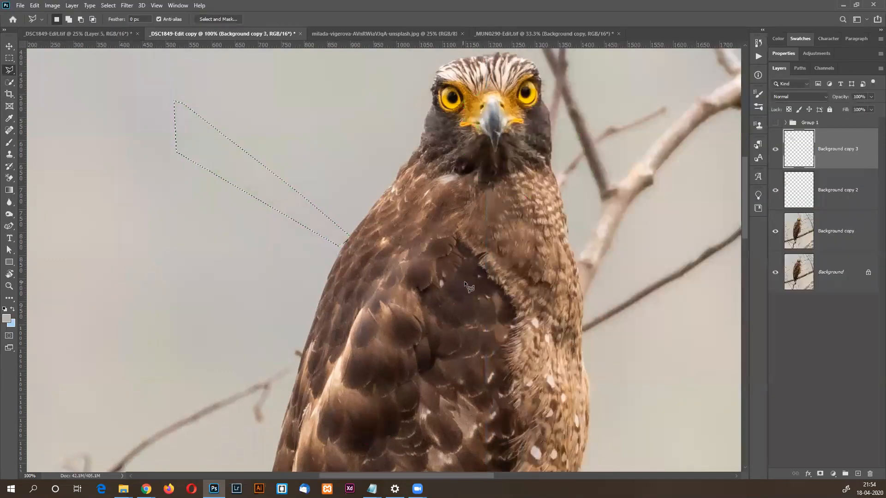
{"action": "key", "text": "ctrl+d"}
Outline the curved twig beside the eagle's lower breast, above the main perch branch, with the Polygonal Lasso.
{"action": "left_click_drag", "start_coordinate": [593, 270], "coordinate": [398, 320]}
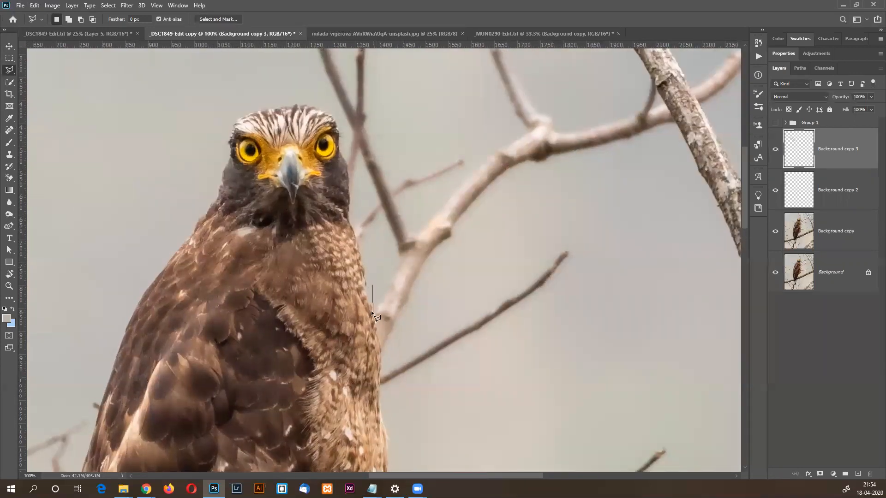
{"action": "left_click_drag", "start_coordinate": [482, 409], "coordinate": [457, 156]}
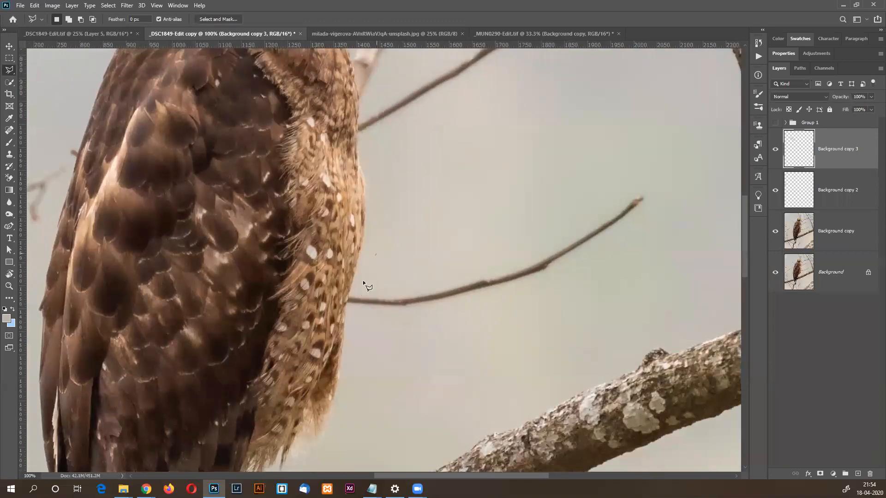
{"action": "left_click", "coordinate": [347, 303]}
{"action": "left_click", "coordinate": [357, 328]}
{"action": "left_click", "coordinate": [447, 340]}
{"action": "left_click", "coordinate": [637, 255]}
{"action": "left_click", "coordinate": [693, 181]}
{"action": "left_click", "coordinate": [679, 156]}
{"action": "left_click", "coordinate": [505, 243]}
{"action": "double_click", "coordinate": [395, 257]}
{"action": "key", "text": "shift"}
Remove the selected curved twig by the lower breast with Content-Aware Fill on a new layer, and deselect.
{"action": "left_click", "coordinate": [34, 5]}
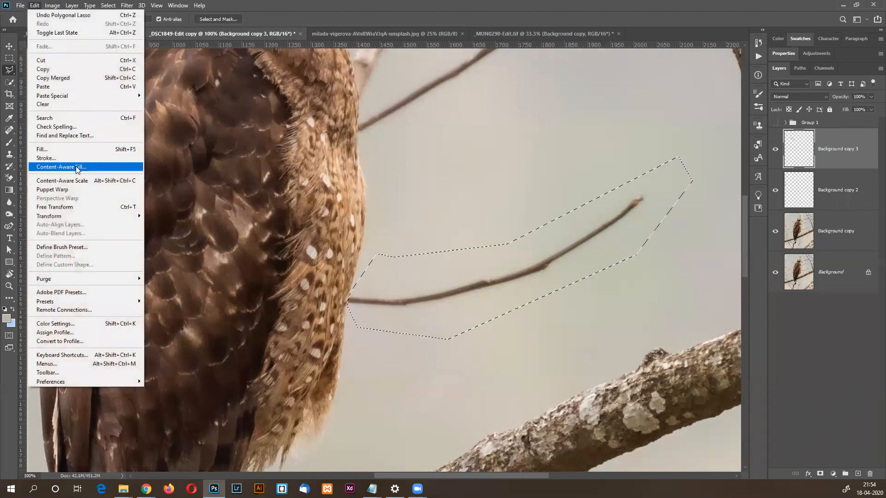
{"action": "left_click", "coordinate": [78, 169]}
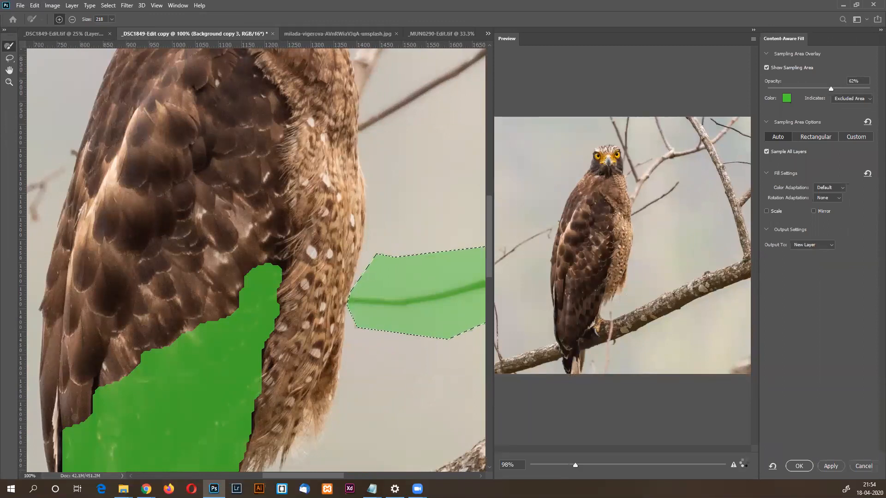
{"action": "left_click", "coordinate": [800, 466]}
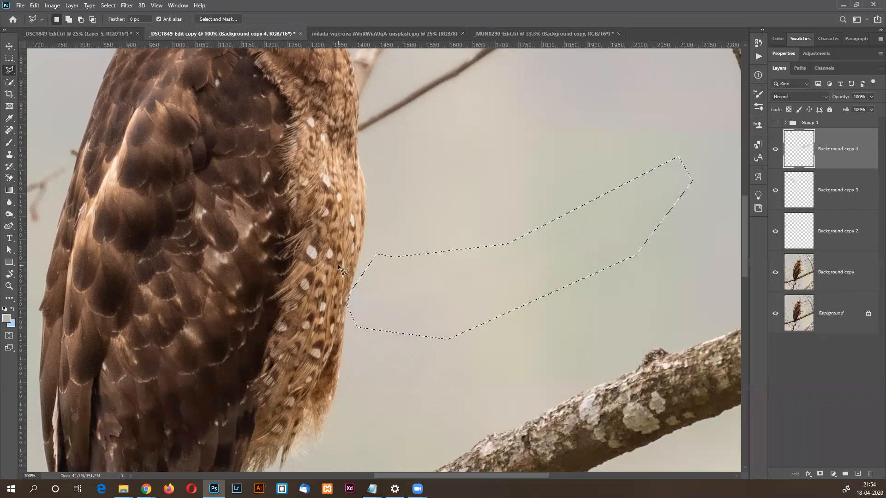
{"action": "key", "text": "ctrl+d"}
Set up the Clone Stamp with a 9 px brush for the spot where the thin dark twig meets the eagle's breast.
{"action": "scroll", "coordinate": [342, 272], "scroll_direction": "up", "scroll_amount": 3}
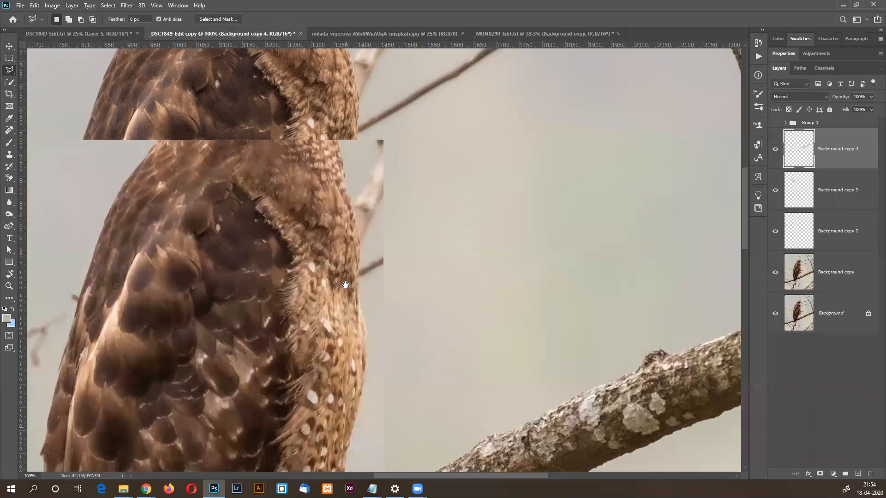
{"action": "left_click_drag", "start_coordinate": [304, 223], "coordinate": [395, 313]}
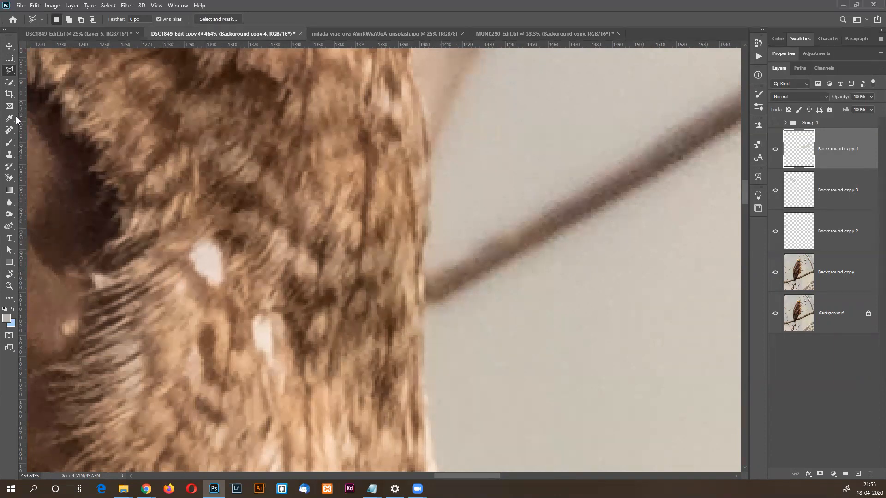
{"action": "left_click", "coordinate": [429, 271]}
{"action": "left_click", "coordinate": [11, 156]}
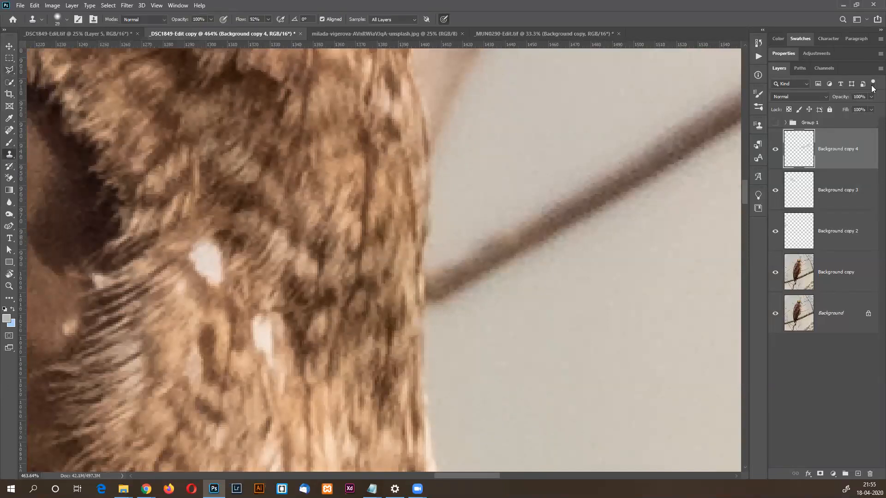
{"action": "left_click", "coordinate": [67, 20]}
{"action": "left_click_drag", "start_coordinate": [57, 51], "coordinate": [55, 51]}
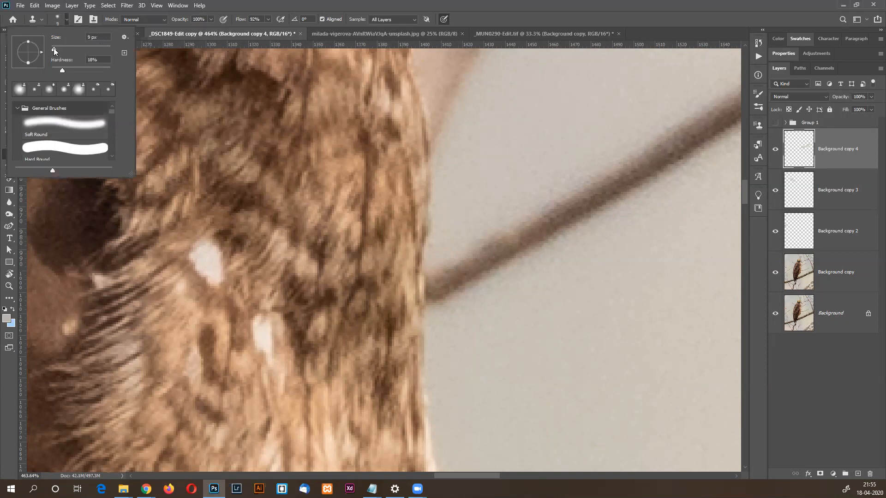
{"action": "left_click", "coordinate": [227, 4]}
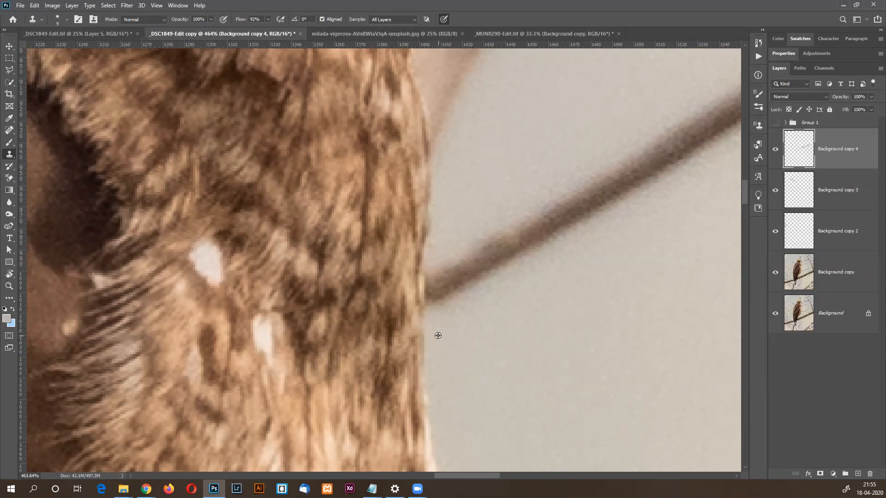
Clone nearby background over the end of the dark twig to separate it from the breast feathers.
{"action": "left_click", "coordinate": [442, 332], "text": "alt"}
{"action": "left_click_drag", "start_coordinate": [434, 312], "coordinate": [428, 283]}
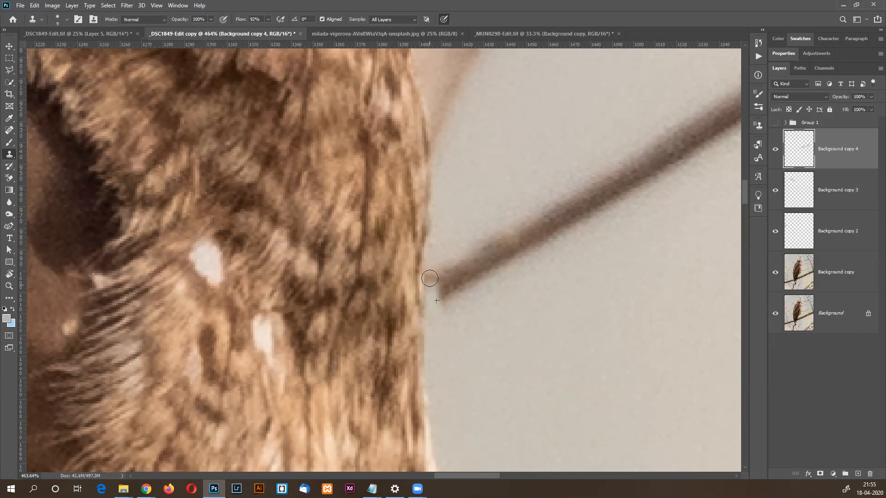
{"action": "left_click", "coordinate": [442, 242], "text": "alt"}
{"action": "mouse_move", "coordinate": [433, 285]}
{"action": "left_mouse_down"}
{"action": "mouse_move", "coordinate": [431, 293]}
{"action": "mouse_move", "coordinate": [431, 273]}
{"action": "mouse_move", "coordinate": [430, 298]}
{"action": "mouse_move", "coordinate": [447, 293]}
{"action": "mouse_move", "coordinate": [439, 282]}
{"action": "mouse_move", "coordinate": [433, 291]}
{"action": "mouse_move", "coordinate": [439, 261]}
{"action": "mouse_move", "coordinate": [445, 303]}
{"action": "left_mouse_up"}
{"action": "left_click", "coordinate": [443, 238], "text": "alt"}
{"action": "left_click", "coordinate": [478, 326], "text": "alt"}
{"action": "left_click", "coordinate": [469, 224], "text": "alt"}
{"action": "left_click_drag", "start_coordinate": [455, 260], "coordinate": [458, 298]}
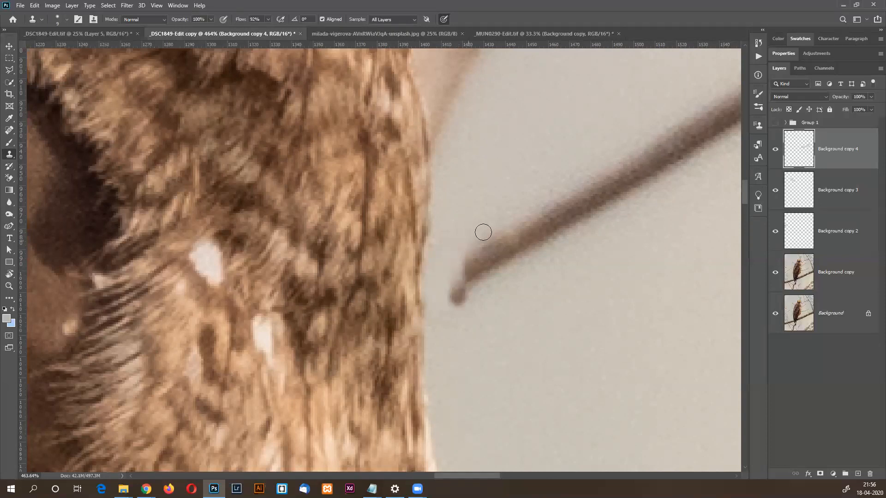
{"action": "key", "text": "ctrl+z"}
Widen the gap between the dark twig and the breast with cloned background, and cover the dark smudge below the twig.
{"action": "left_click", "coordinate": [469, 208], "text": "alt"}
{"action": "mouse_move", "coordinate": [455, 258]}
{"action": "left_mouse_down"}
{"action": "mouse_move", "coordinate": [454, 286]}
{"action": "mouse_move", "coordinate": [477, 326]}
{"action": "mouse_move", "coordinate": [469, 337]}
{"action": "mouse_move", "coordinate": [454, 293]}
{"action": "mouse_move", "coordinate": [455, 247]}
{"action": "left_mouse_up"}
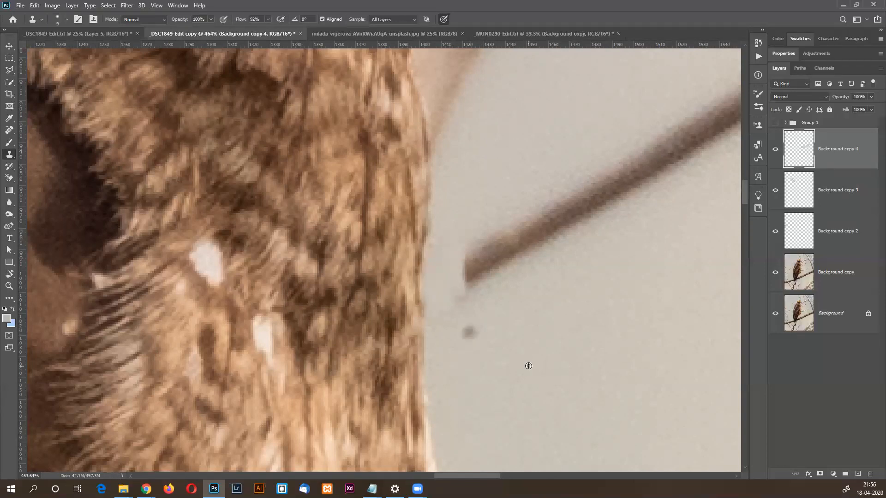
{"action": "left_click", "coordinate": [497, 354], "text": "alt"}
{"action": "left_click_drag", "start_coordinate": [469, 336], "coordinate": [467, 333]}
{"action": "key", "text": "ctrl+1"}
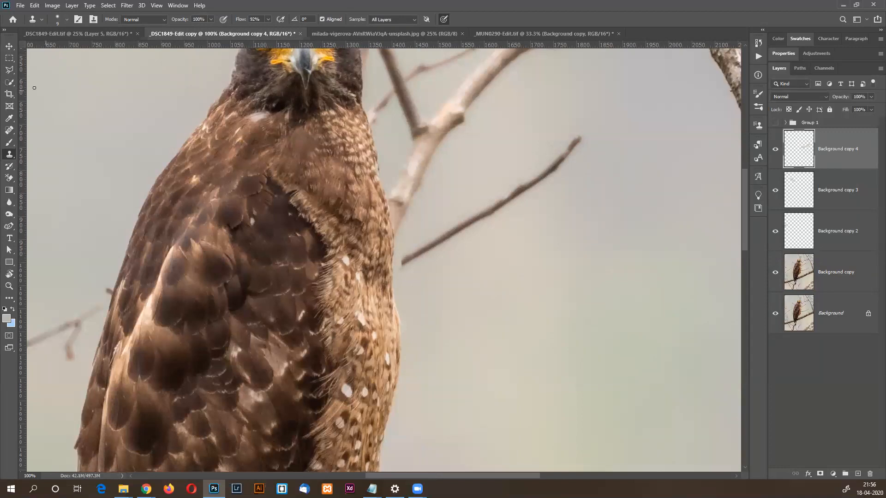
Outline the detached dark twig beside the eagle's breast with the Polygonal Lasso.
{"action": "left_click", "coordinate": [10, 70]}
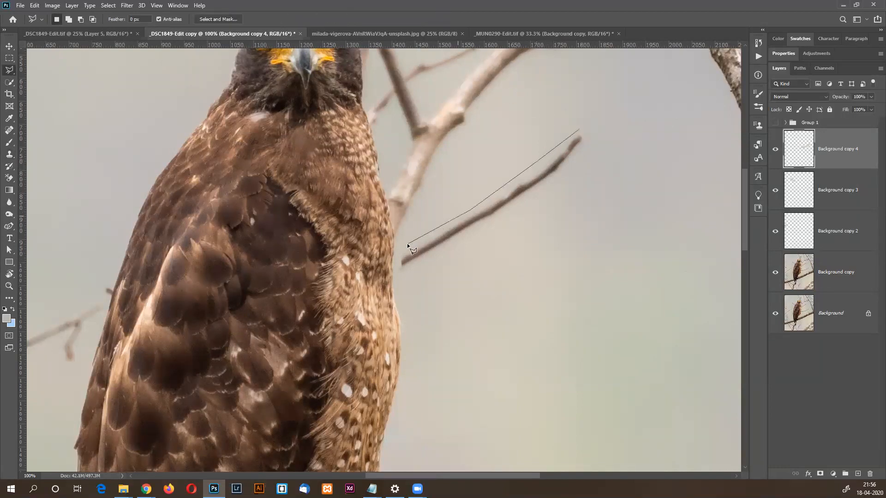
{"action": "left_click", "coordinate": [403, 279]}
{"action": "left_click", "coordinate": [570, 178]}
{"action": "left_click", "coordinate": [582, 129]}
Remove the selected dark twig with Content-Aware Fill, outputting to a new layer, and clear the selection.
{"action": "left_click", "coordinate": [35, 6]}
{"action": "left_click", "coordinate": [62, 167]}
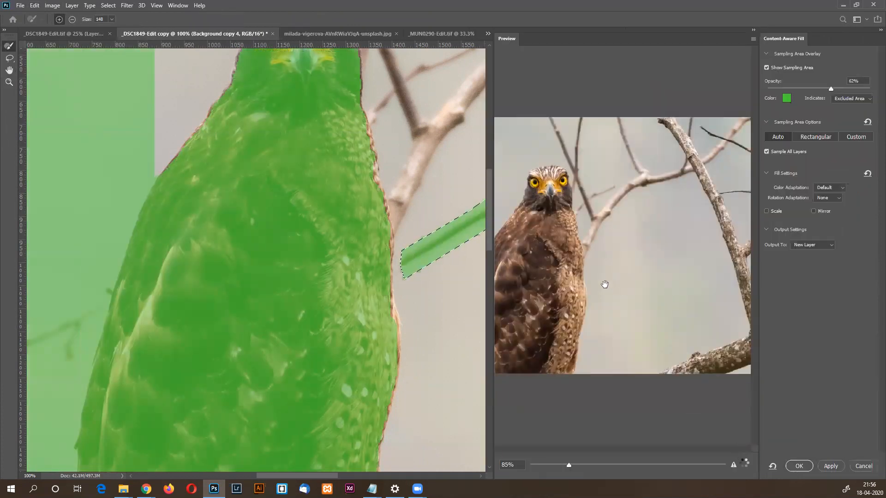
{"action": "left_click", "coordinate": [799, 466]}
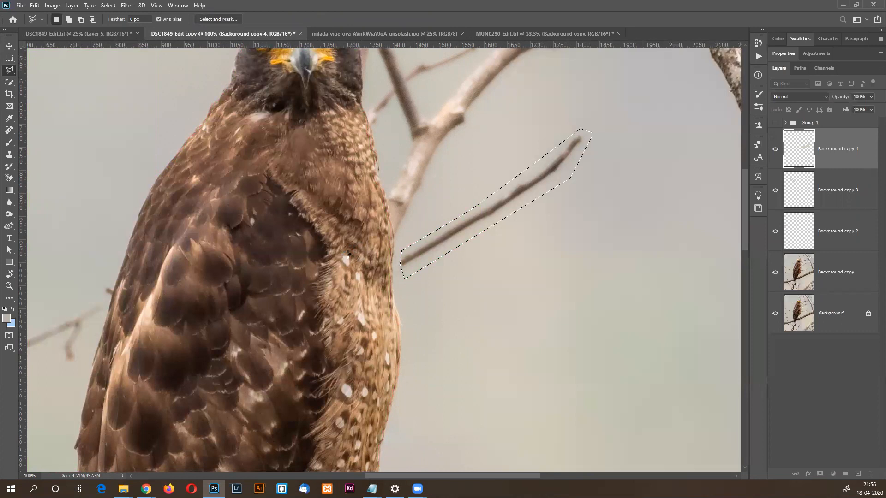
{"action": "key", "text": "ctrl+d"}
Outline the thick pale branch from the eagle's breast edge up to its fork with the Polygonal Lasso.
{"action": "key", "text": "ctrl+minus"}
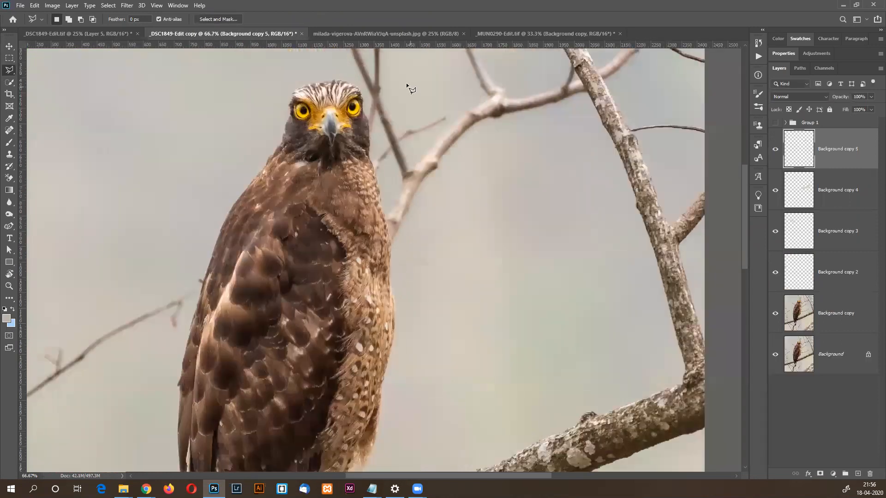
{"action": "left_click_drag", "start_coordinate": [358, 241], "coordinate": [322, 341]}
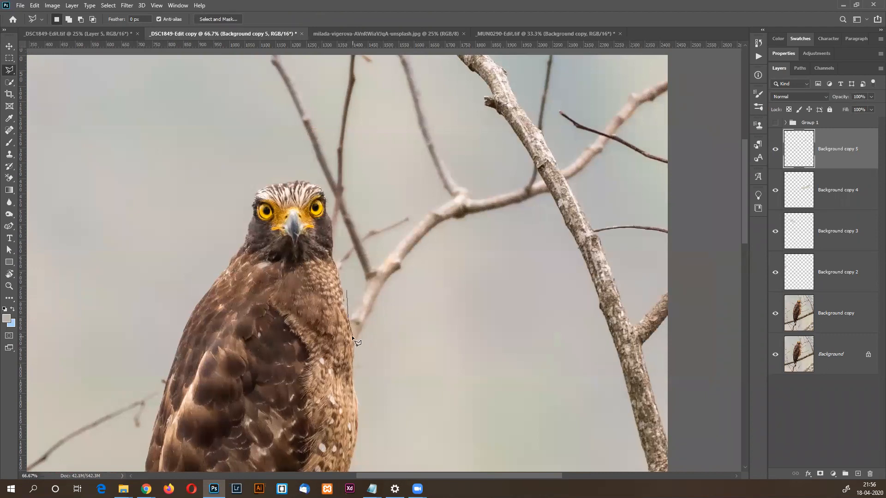
{"action": "left_click", "coordinate": [355, 349]}
{"action": "double_click", "coordinate": [353, 264]}
Try Content-Aware Fill on the selected pale branch, inspect the preview along the breast edge, then cancel it and deselect.
{"action": "left_click", "coordinate": [43, 6]}
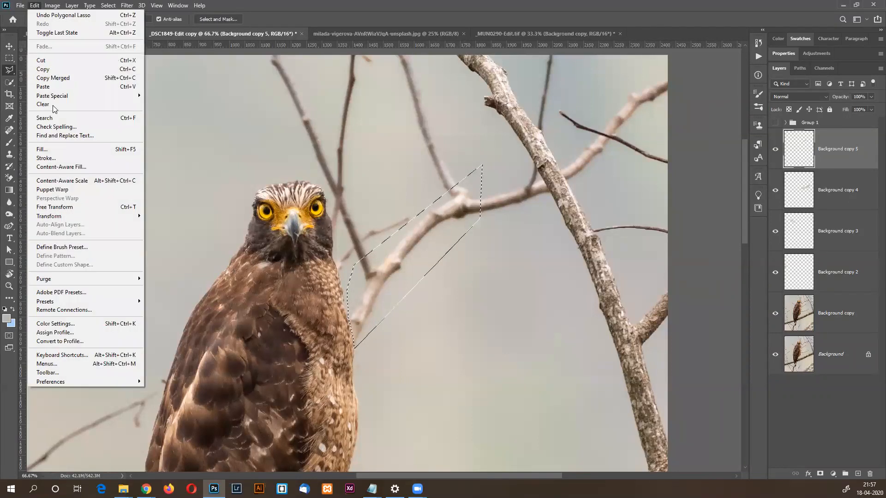
{"action": "left_click", "coordinate": [62, 167]}
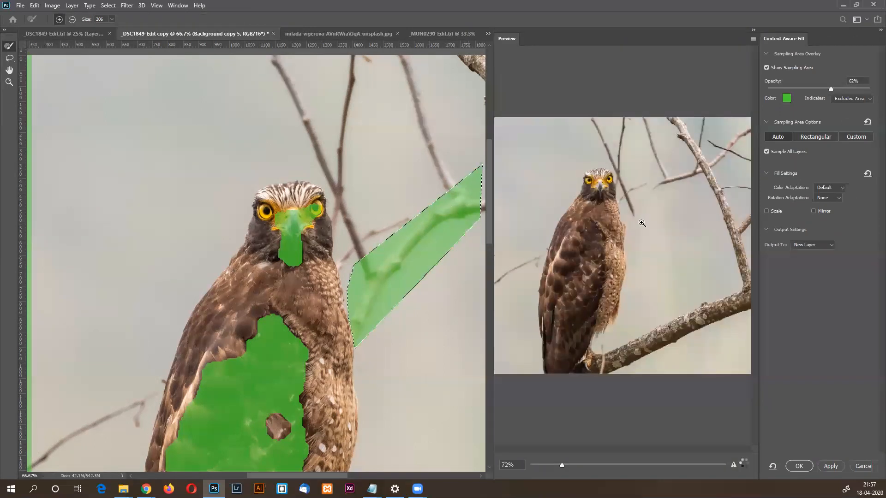
{"action": "left_click", "coordinate": [635, 222]}
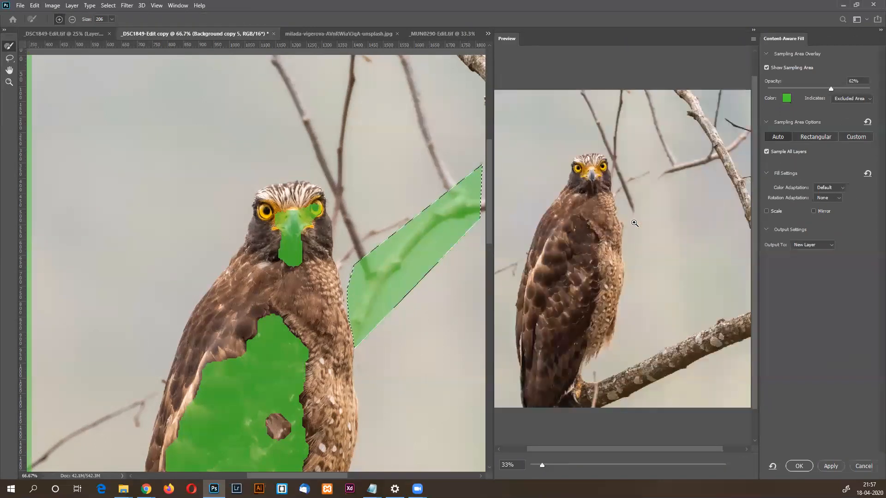
{"action": "left_click", "coordinate": [635, 223]}
{"action": "left_click", "coordinate": [636, 222]}
{"action": "left_click", "coordinate": [636, 222]}
{"action": "left_click_drag", "start_coordinate": [619, 215], "coordinate": [593, 244]}
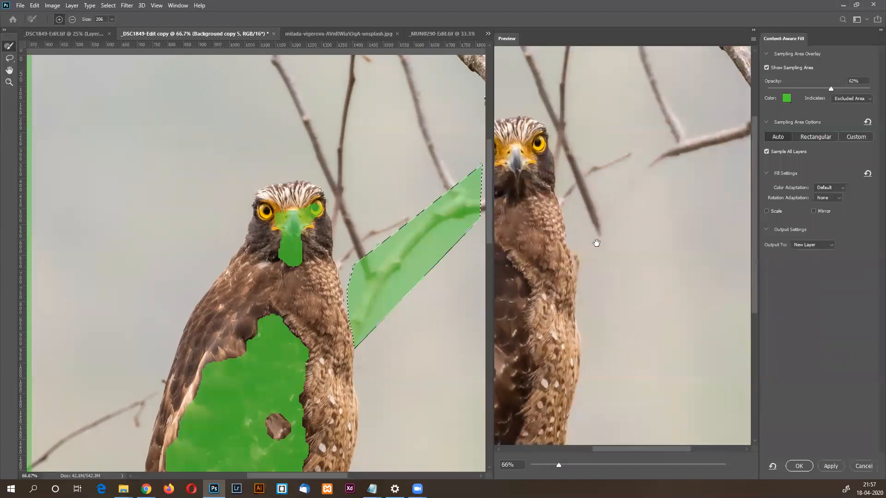
{"action": "left_click", "coordinate": [575, 267]}
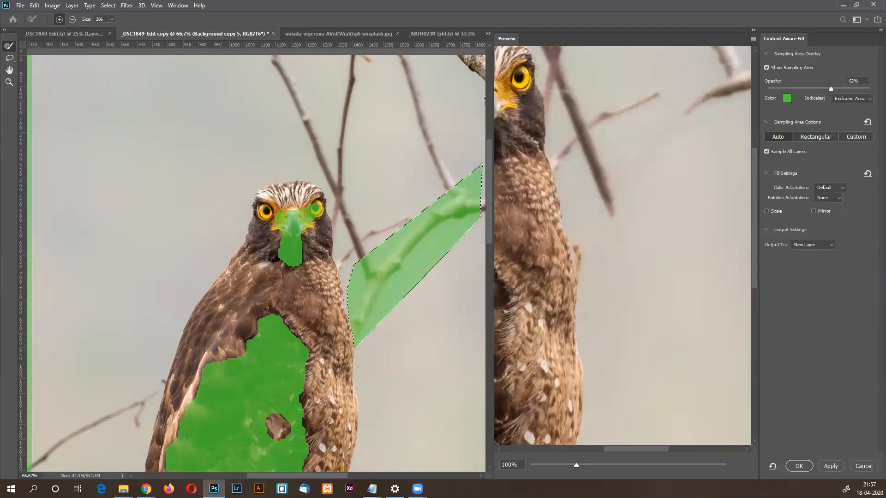
{"action": "left_click", "coordinate": [858, 467]}
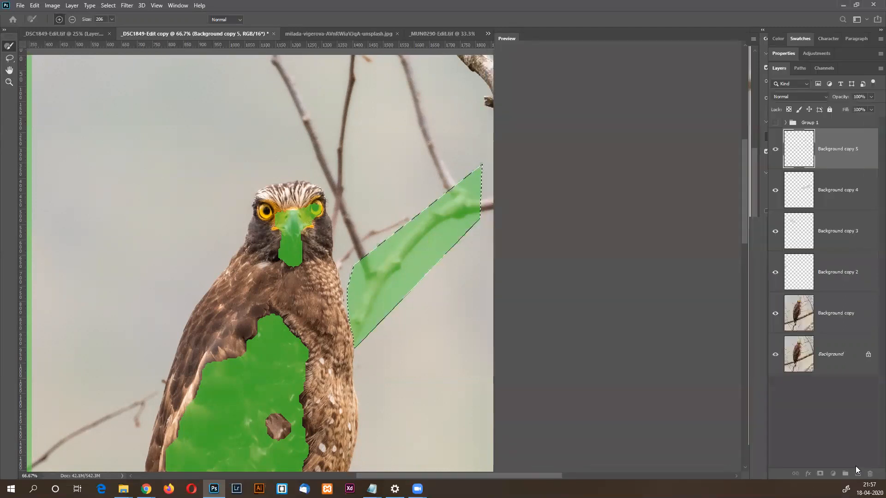
{"action": "key", "text": "ctrl+d"}
Clone background along the feather edge with the Clone Stamp to detach the pale branch's lower end from the eagle.
{"action": "mouse_move", "coordinate": [399, 394]}
{"action": "left_mouse_down"}
{"action": "mouse_move", "coordinate": [425, 174]}
{"action": "mouse_move", "coordinate": [415, 186]}
{"action": "left_mouse_up"}
{"action": "left_click_drag", "start_coordinate": [336, 78], "coordinate": [403, 167]}
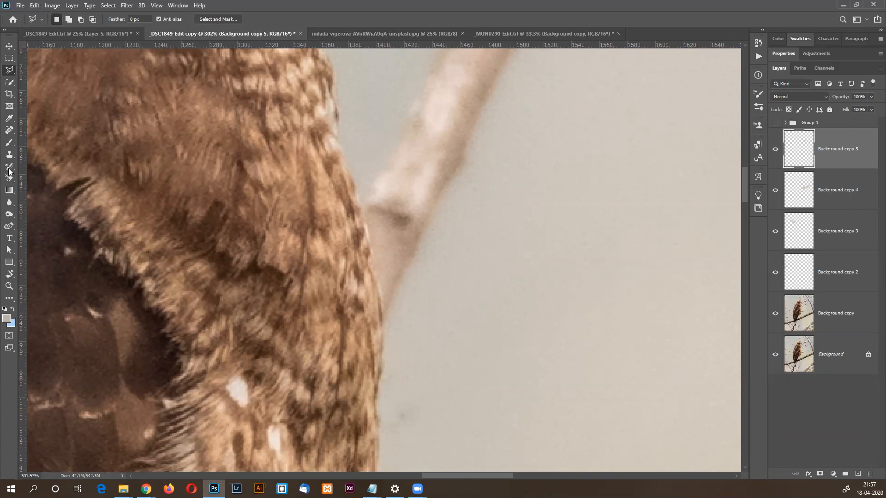
{"action": "left_click", "coordinate": [10, 155]}
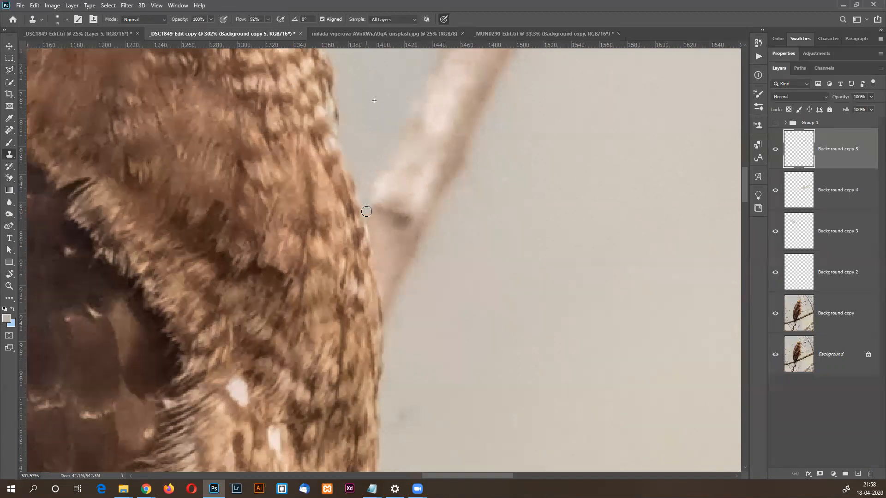
{"action": "left_click_drag", "start_coordinate": [384, 306], "coordinate": [383, 289]}
{"action": "mouse_move", "coordinate": [371, 217]}
{"action": "left_mouse_down"}
{"action": "mouse_move", "coordinate": [370, 229]}
{"action": "mouse_move", "coordinate": [386, 237]}
{"action": "mouse_move", "coordinate": [375, 241]}
{"action": "mouse_move", "coordinate": [380, 273]}
{"action": "left_mouse_up"}
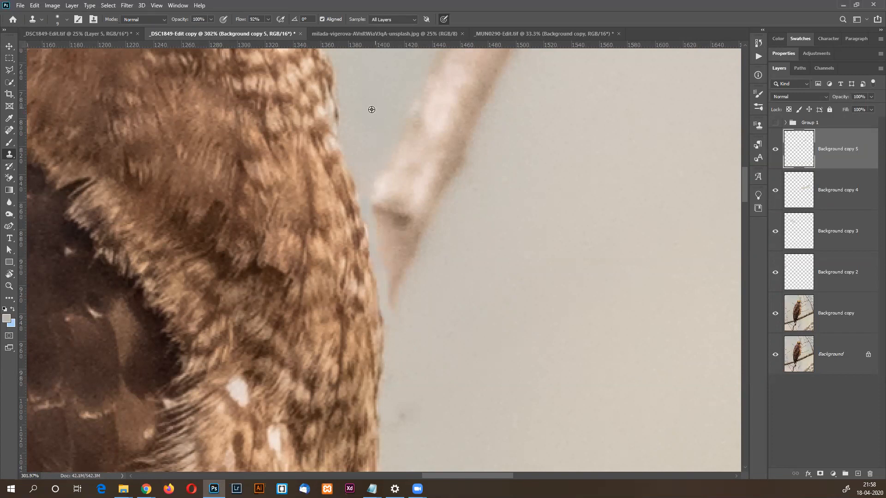
{"action": "mouse_move", "coordinate": [370, 180]}
{"action": "left_mouse_down"}
{"action": "mouse_move", "coordinate": [388, 283]}
{"action": "mouse_move", "coordinate": [417, 339]}
{"action": "left_mouse_up"}
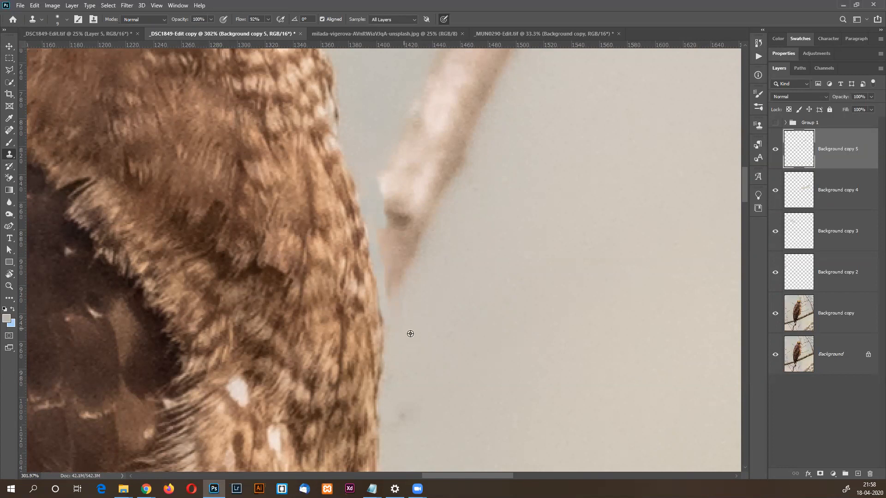
{"action": "left_click_drag", "start_coordinate": [393, 291], "coordinate": [394, 275]}
{"action": "mouse_move", "coordinate": [380, 250]}
{"action": "left_mouse_down"}
{"action": "mouse_move", "coordinate": [385, 290]}
{"action": "mouse_move", "coordinate": [405, 293]}
{"action": "mouse_move", "coordinate": [386, 235]}
{"action": "left_mouse_up"}
{"action": "left_click", "coordinate": [384, 230]}
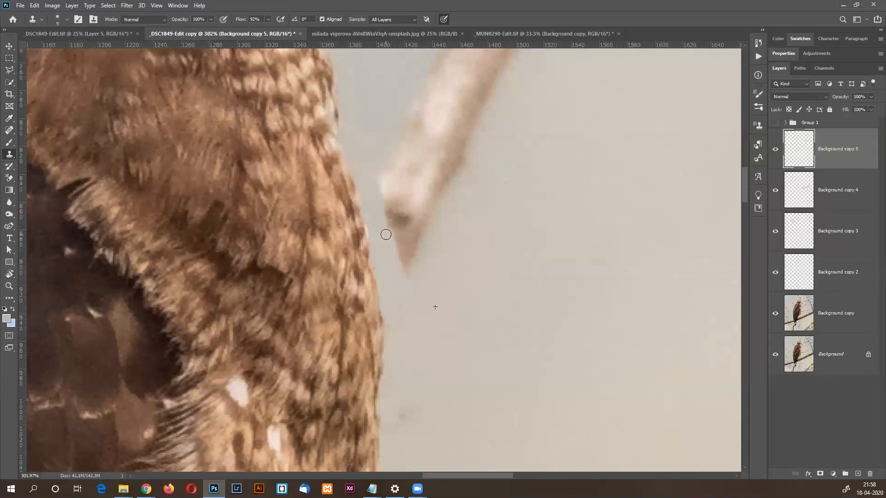
Trim the pale branch's remaining pointed tip with cloned background, undoing the stroke that copies bark into the gap.
{"action": "left_click_drag", "start_coordinate": [374, 179], "coordinate": [378, 187]}
{"action": "left_click", "coordinate": [438, 316], "text": "alt"}
{"action": "mouse_move", "coordinate": [412, 270]}
{"action": "left_mouse_down"}
{"action": "mouse_move", "coordinate": [395, 251]}
{"action": "mouse_move", "coordinate": [405, 259]}
{"action": "mouse_move", "coordinate": [403, 246]}
{"action": "left_mouse_up"}
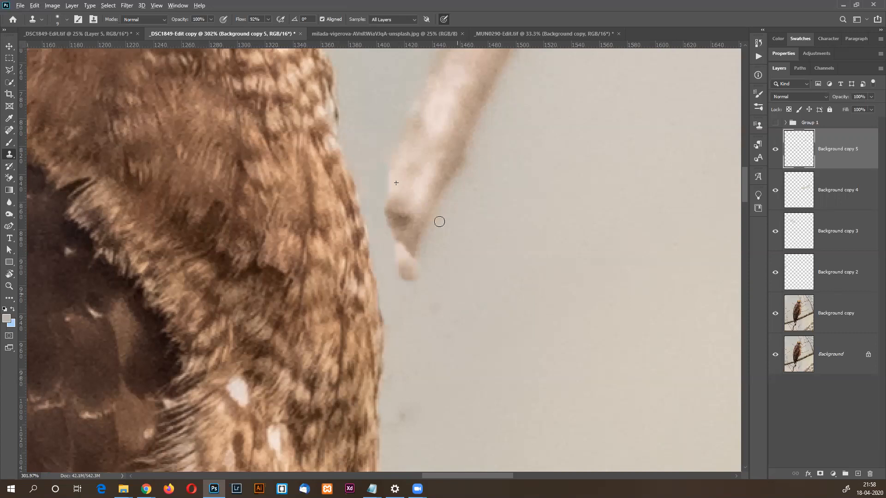
{"action": "key", "text": "ctrl+z"}
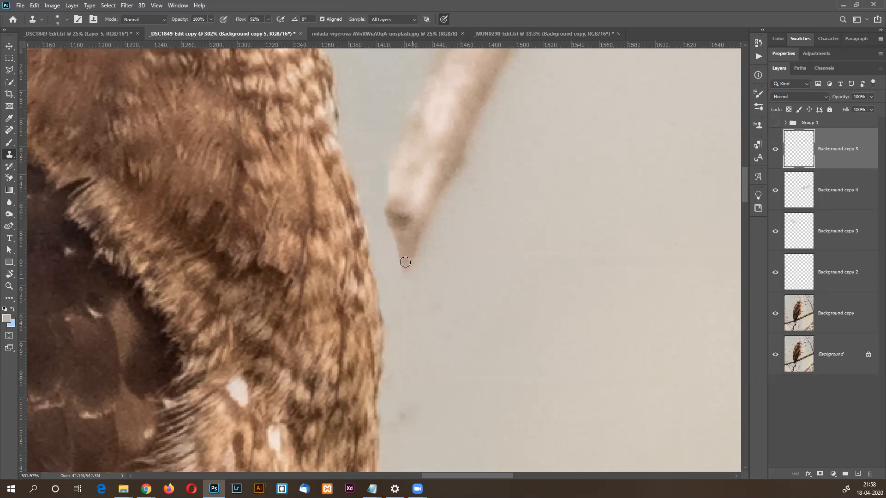
{"action": "mouse_move", "coordinate": [405, 265]}
{"action": "left_mouse_down"}
{"action": "mouse_move", "coordinate": [405, 244]}
{"action": "mouse_move", "coordinate": [424, 223]}
{"action": "mouse_move", "coordinate": [412, 259]}
{"action": "mouse_move", "coordinate": [401, 229]}
{"action": "left_mouse_up"}
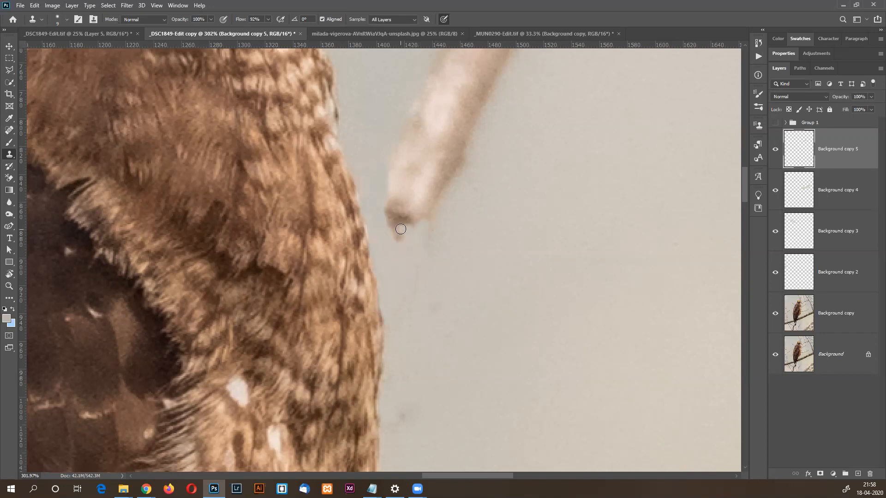
Outline the detached lower section of the pale branch with the Polygonal Lasso, stopping at the adjoining dark twig.
{"action": "key", "text": "ctrl+1"}
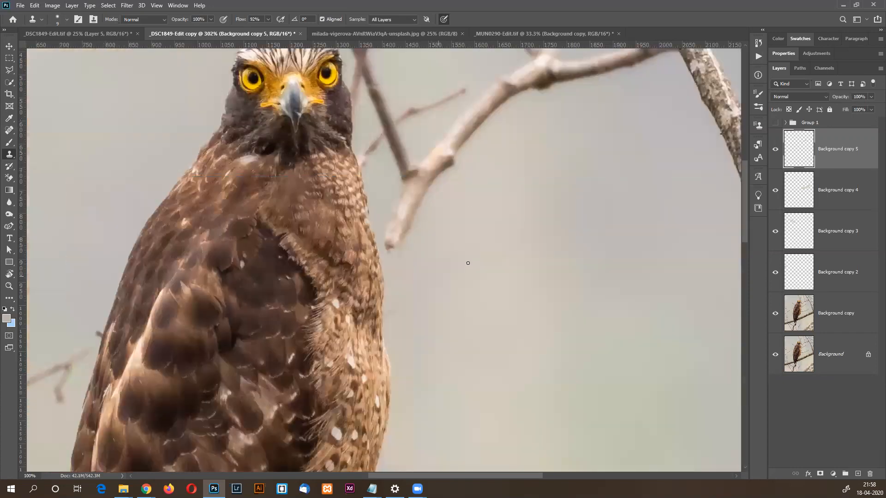
{"action": "key", "text": "l"}
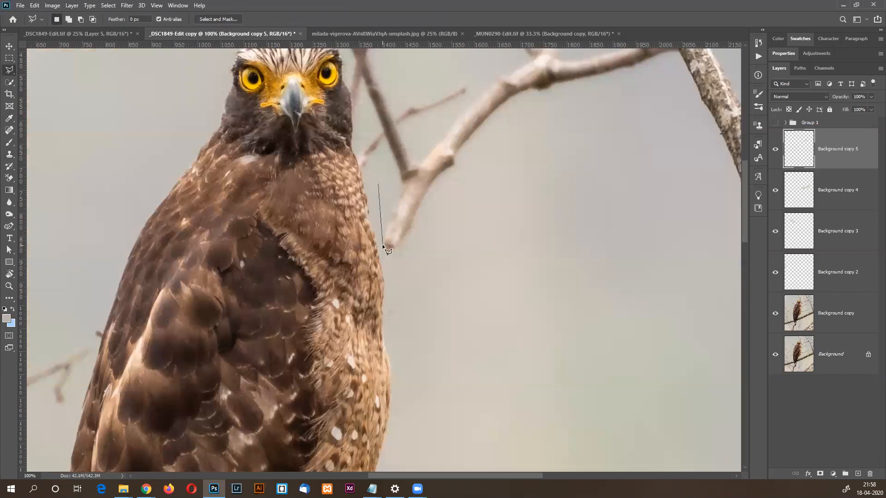
{"action": "left_click", "coordinate": [420, 292]}
{"action": "double_click", "coordinate": [404, 182]}
{"action": "key", "text": "i"}
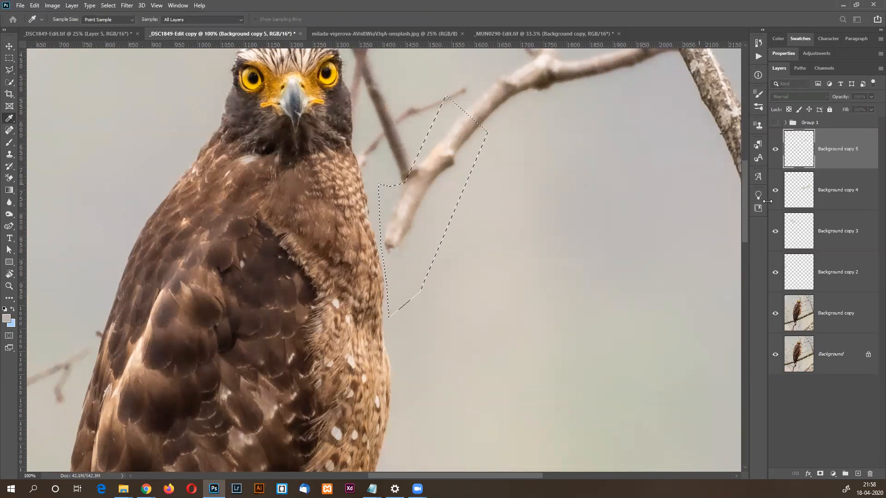
{"action": "key", "text": "l"}
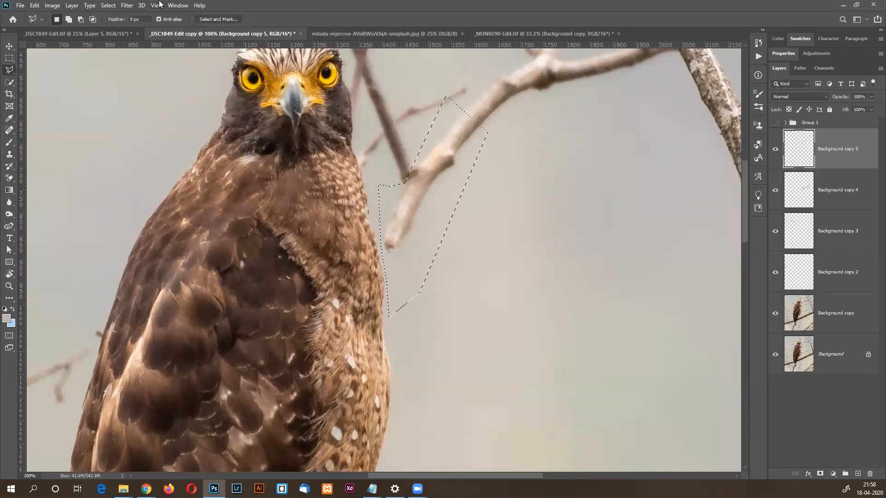
Remove the selected lower section of the pale branch with Content-Aware Fill, checking the preview and outputting the result to a new layer.
{"action": "left_click", "coordinate": [35, 5]}
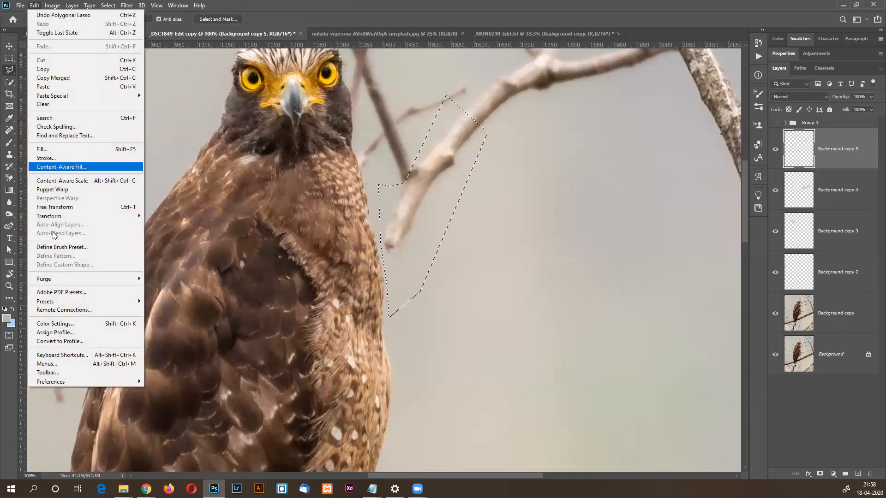
{"action": "left_click", "coordinate": [79, 168]}
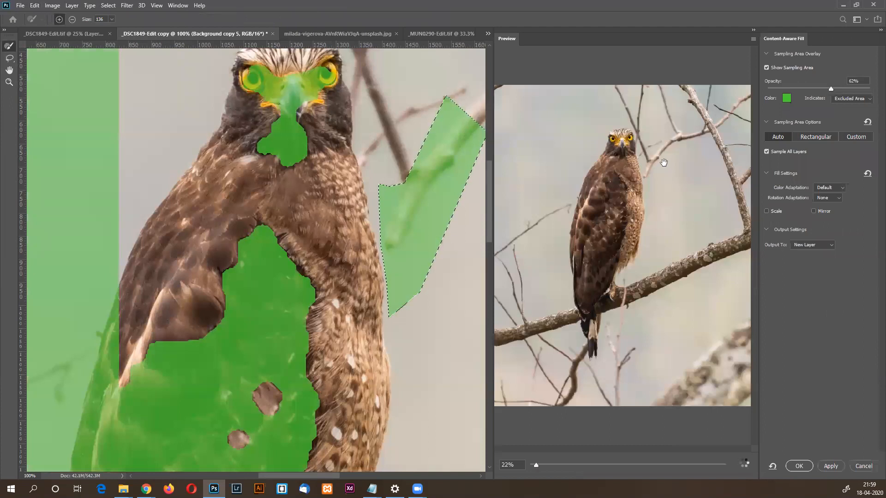
{"action": "scroll", "coordinate": [659, 153], "scroll_direction": "up", "scroll_amount": 5}
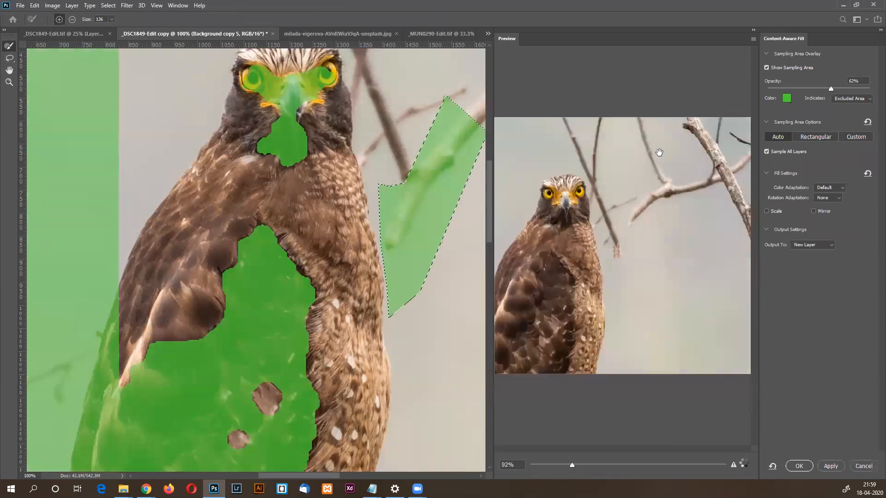
{"action": "scroll", "coordinate": [618, 255], "scroll_direction": "down", "scroll_amount": 3}
{"action": "scroll", "coordinate": [620, 255], "scroll_direction": "up", "scroll_amount": 2}
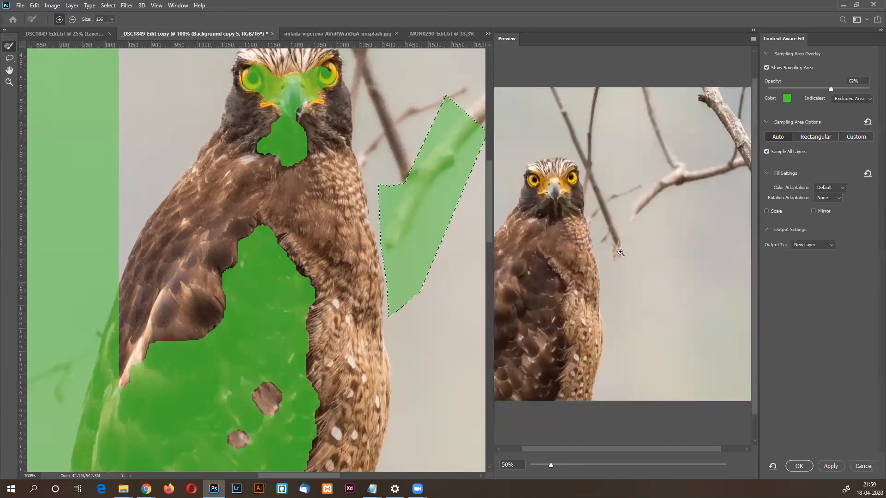
{"action": "scroll", "coordinate": [657, 342], "scroll_direction": "up", "scroll_amount": 1}
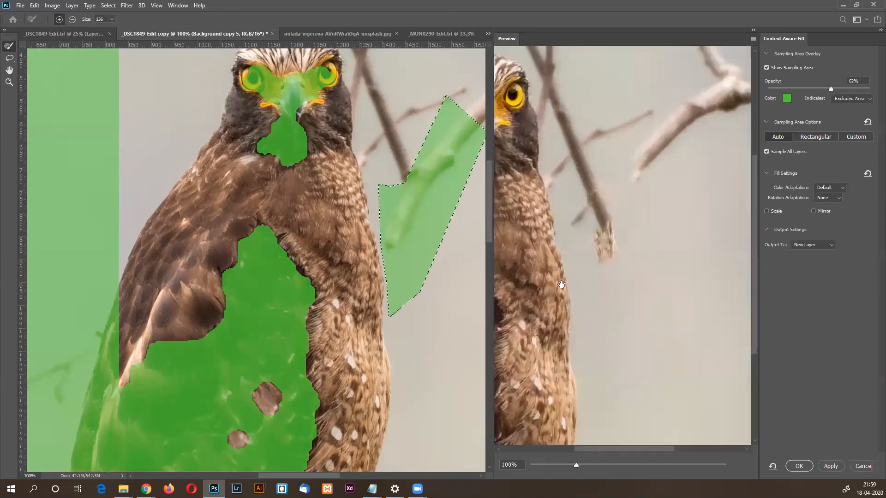
{"action": "left_click", "coordinate": [808, 469]}
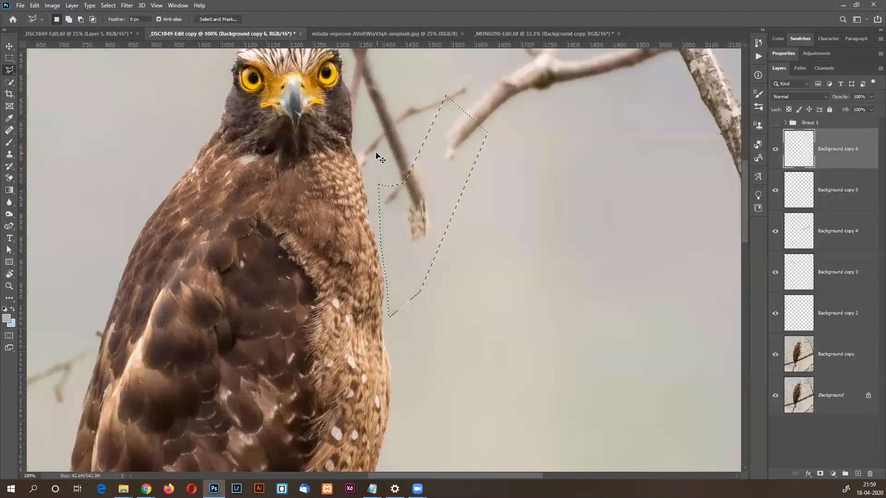
{"action": "key", "text": "ctrl+0"}
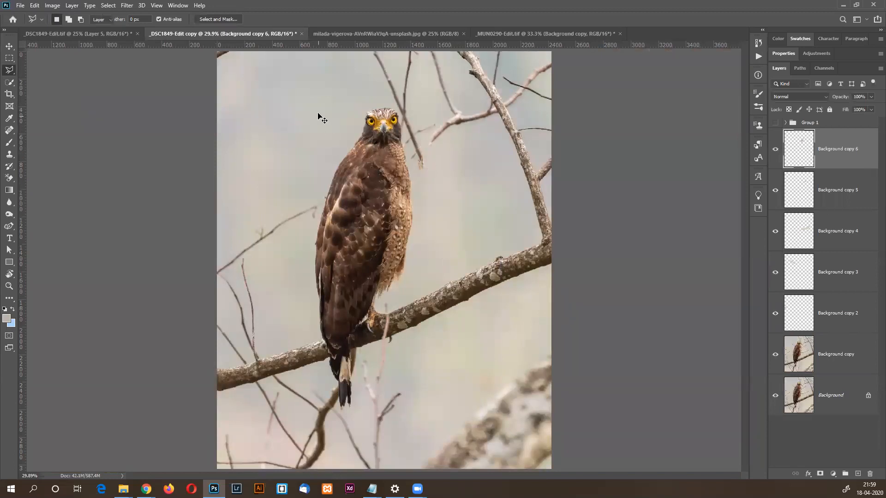
Turn on the visibility of Group 1 to show the finished eagle composite over the blurred green background.
{"action": "key", "text": "v"}
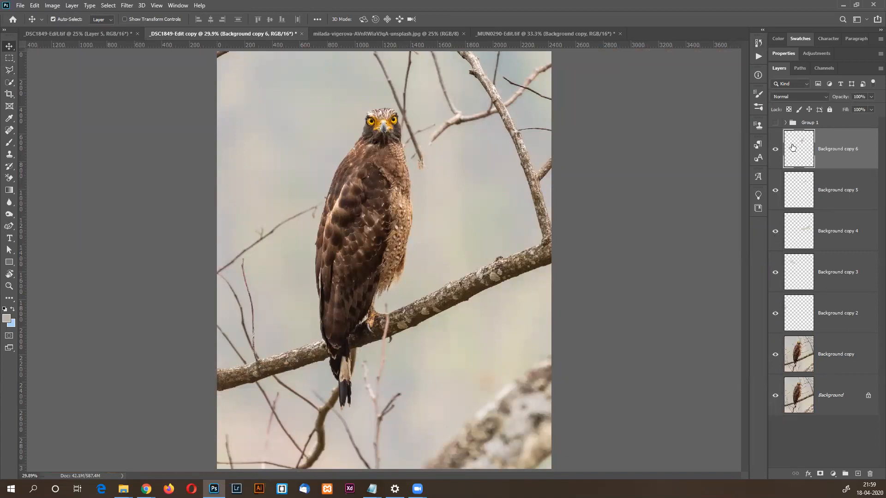
{"action": "left_click", "coordinate": [775, 122]}
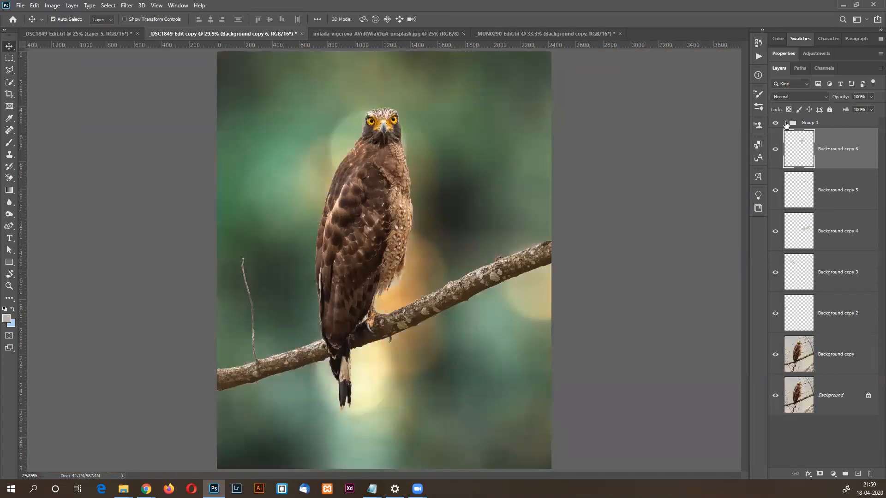
{"action": "left_click", "coordinate": [141, 5]}
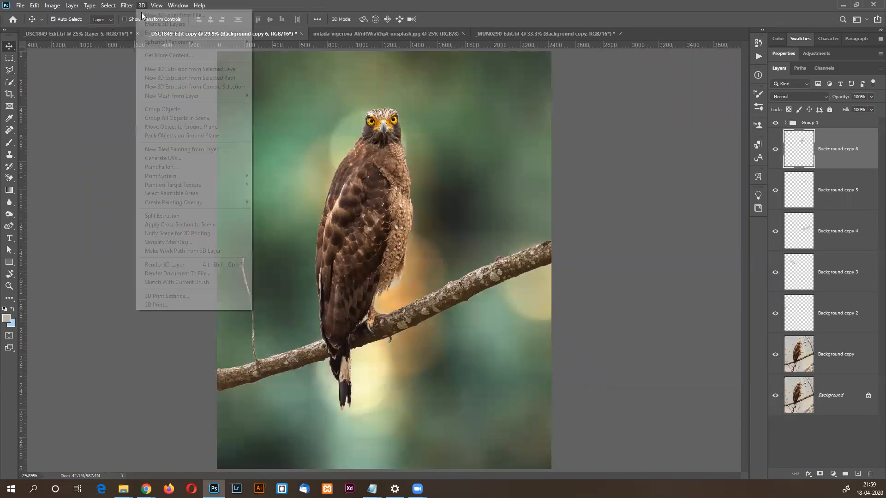
{"action": "mouse_move", "coordinate": [132, 6]}
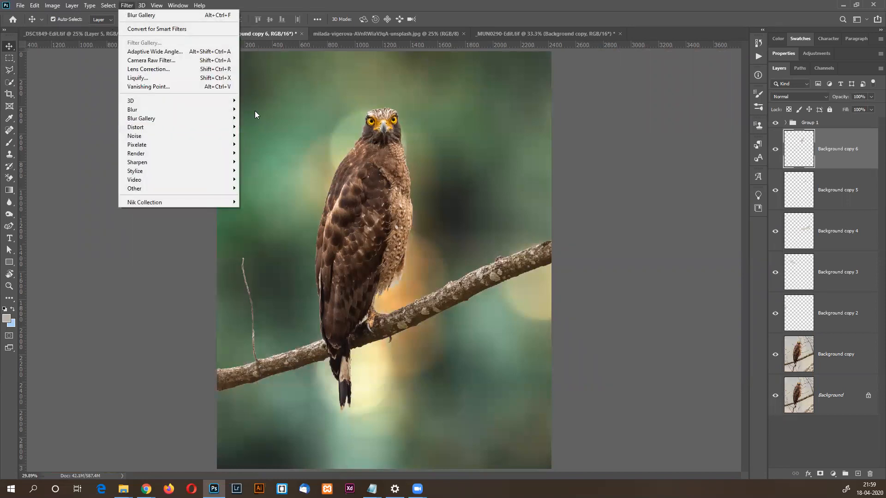
{"action": "left_click", "coordinate": [555, 127]}
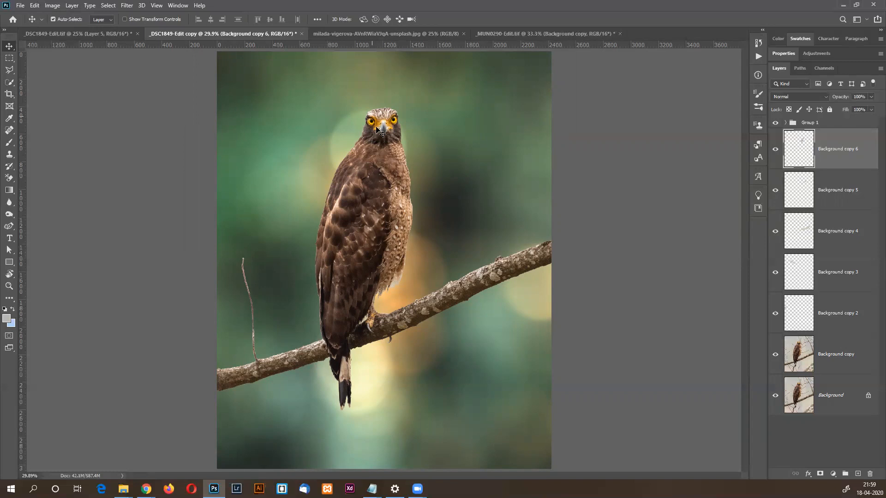
Select the bird layer from the canvas to expand Group 1, review the group's layers and masks, and deselect the layer.
{"action": "left_click", "coordinate": [386, 149]}
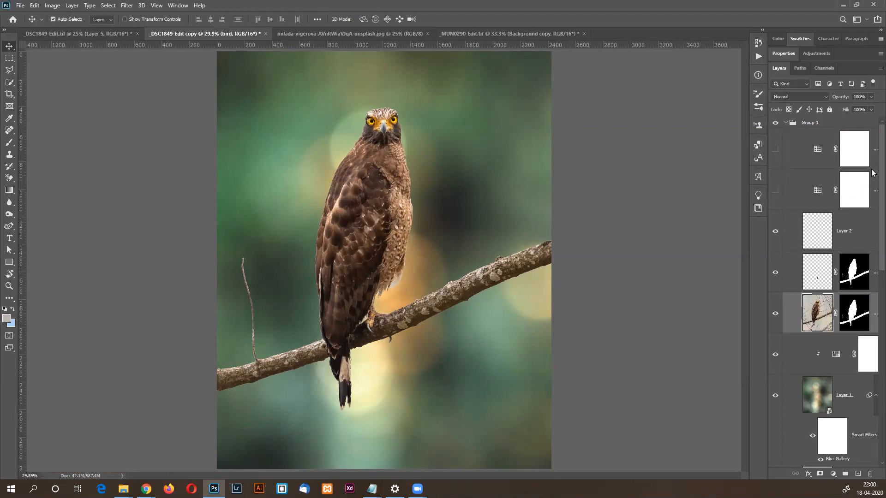
{"action": "scroll", "coordinate": [873, 171], "scroll_direction": "down", "scroll_amount": 5}
{"action": "scroll", "coordinate": [874, 260], "scroll_direction": "up", "scroll_amount": 5}
{"action": "left_click", "coordinate": [80, 208]}
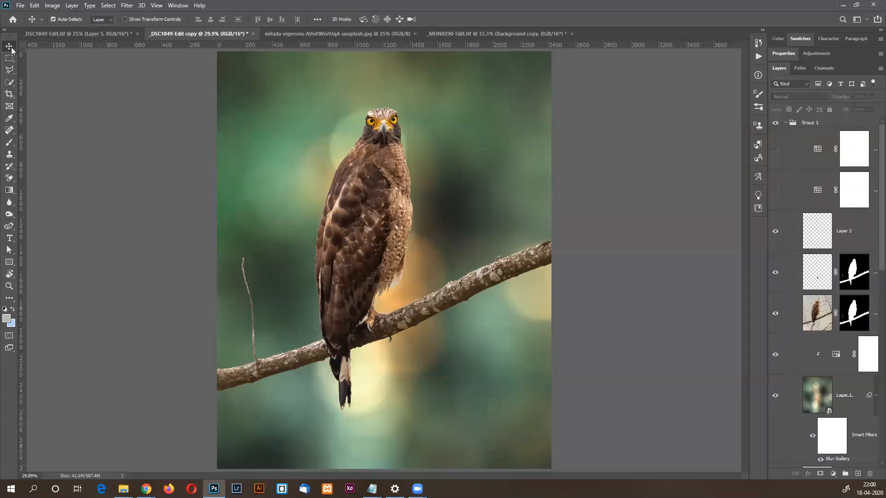